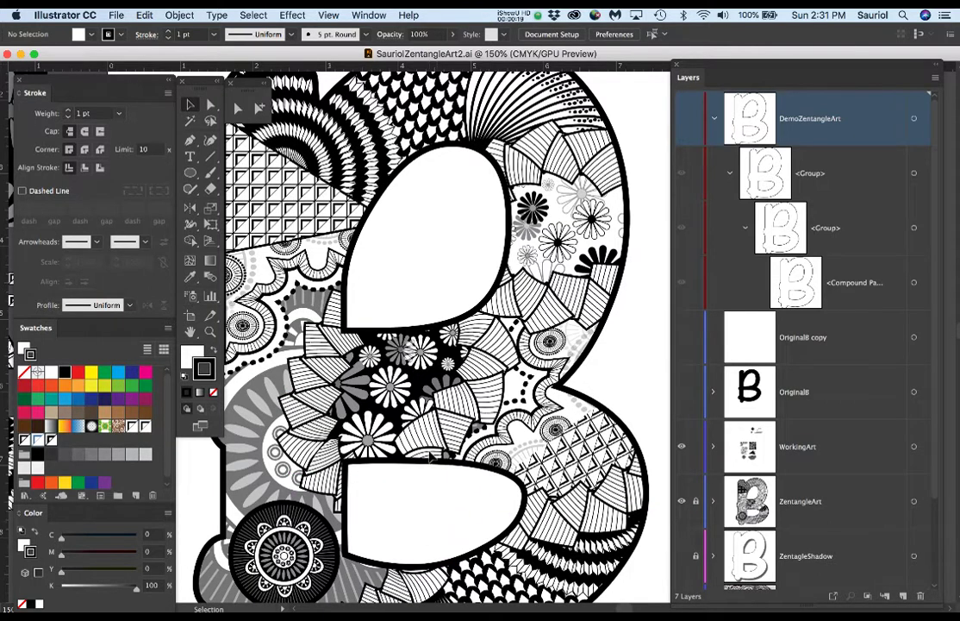
Hide the ZentangleArt layer to clear the finished letter B from the artboard.
{"action": "scroll", "coordinate": [430, 457], "scroll_direction": "down", "scroll_amount": 2}
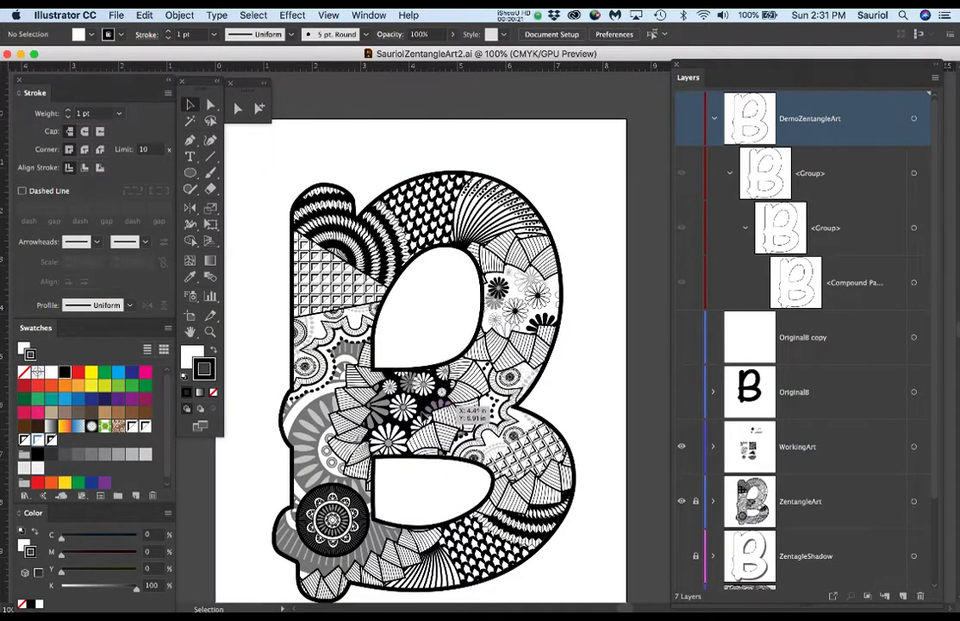
{"action": "scroll", "coordinate": [405, 483], "scroll_direction": "up", "scroll_amount": 1}
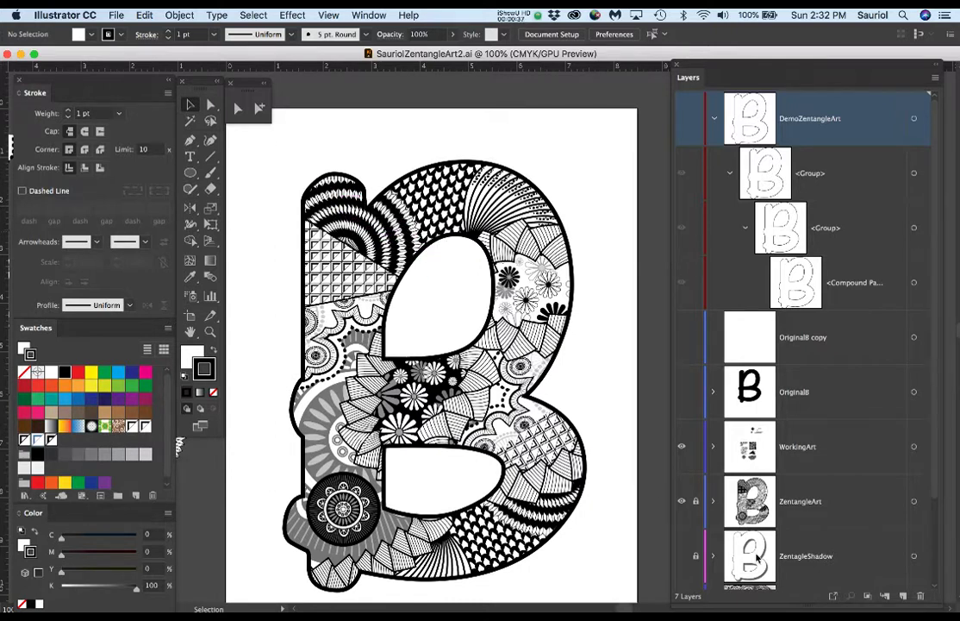
{"action": "left_click", "coordinate": [681, 502]}
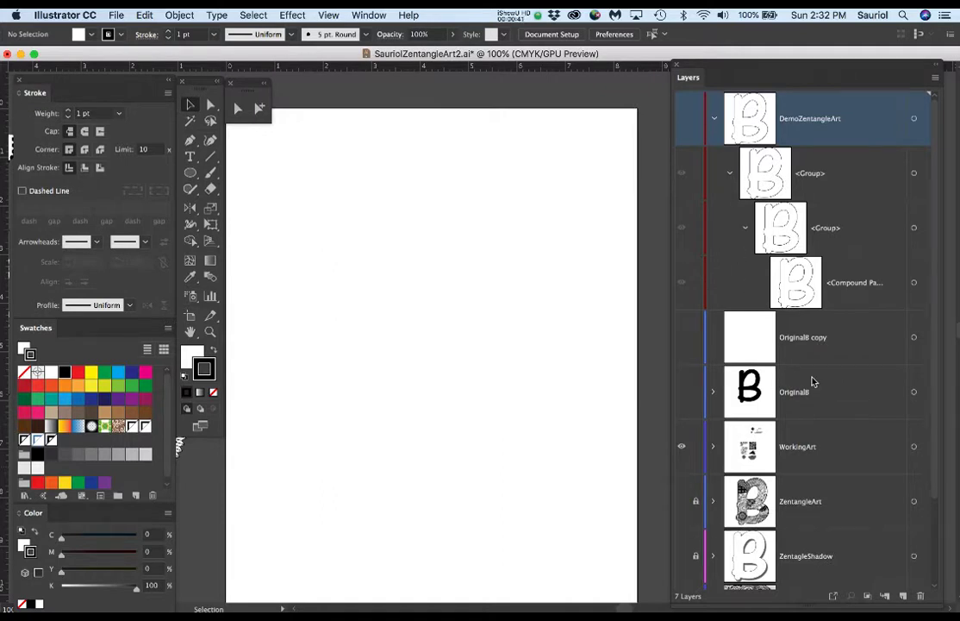
Look over the individual pattern pieces laid out outside the blank artboard.
{"action": "left_click_drag", "start_coordinate": [356, 333], "coordinate": [585, 298]}
{"action": "left_click_drag", "start_coordinate": [566, 336], "coordinate": [432, 482]}
{"action": "mouse_move", "coordinate": [598, 149]}
{"action": "left_mouse_down"}
{"action": "mouse_move", "coordinate": [457, 383]}
{"action": "mouse_move", "coordinate": [410, 513]}
{"action": "left_mouse_up"}
{"action": "left_click_drag", "start_coordinate": [576, 413], "coordinate": [544, 361]}
{"action": "left_click_drag", "start_coordinate": [325, 383], "coordinate": [570, 320]}
{"action": "scroll", "coordinate": [546, 293], "scroll_direction": "down", "scroll_amount": 3}
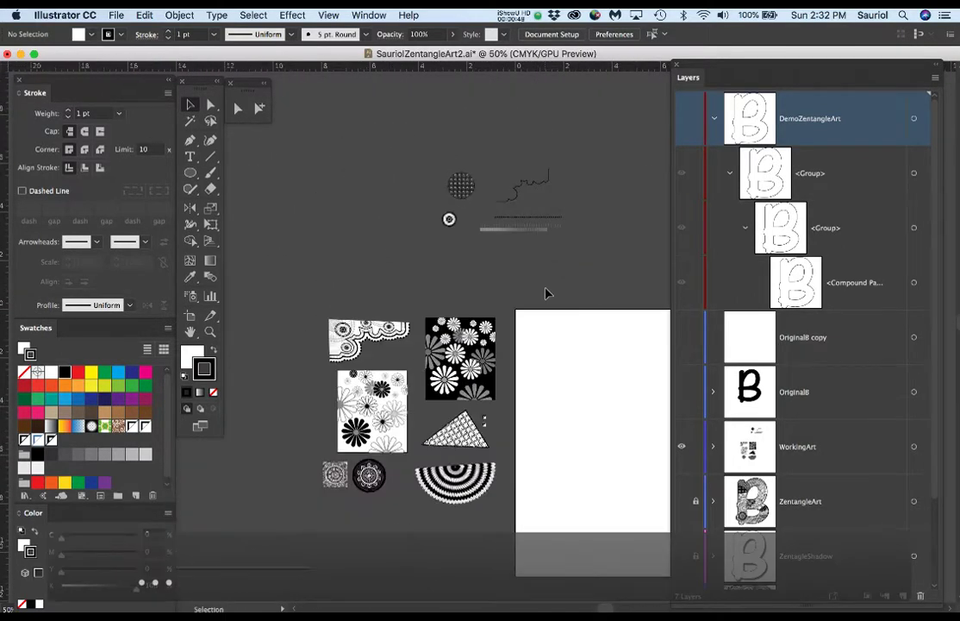
{"action": "scroll", "coordinate": [484, 462], "scroll_direction": "up", "scroll_amount": 1}
{"action": "left_click_drag", "start_coordinate": [589, 244], "coordinate": [570, 182]}
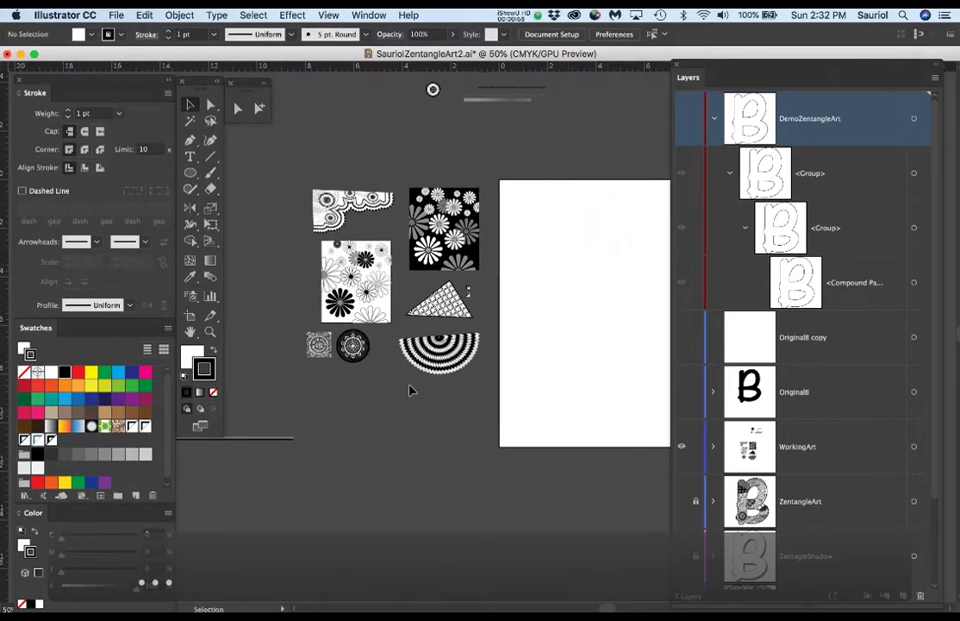
{"action": "left_click_drag", "start_coordinate": [436, 386], "coordinate": [411, 347]}
{"action": "left_click_drag", "start_coordinate": [548, 243], "coordinate": [493, 305]}
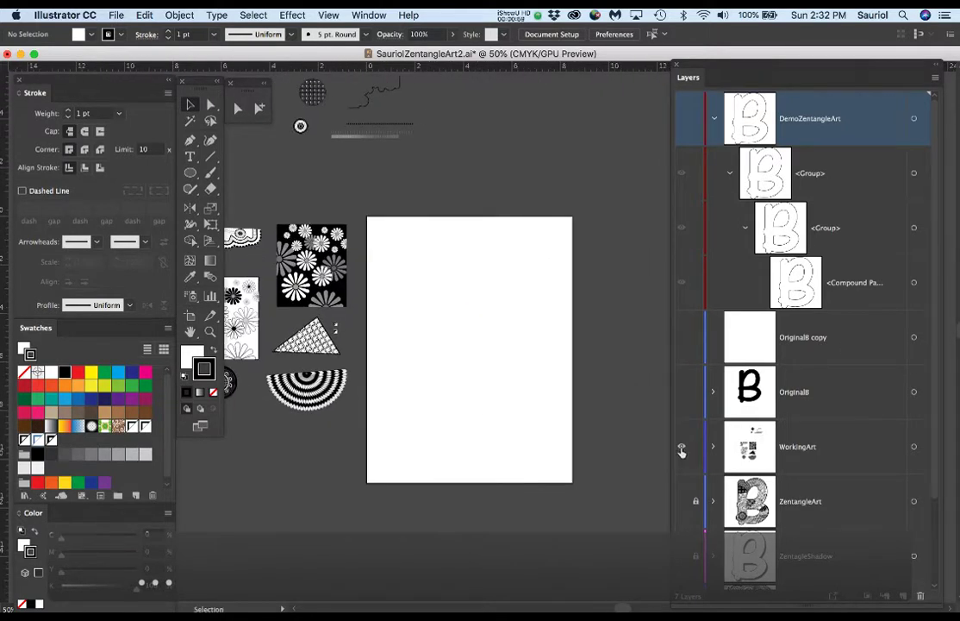
Expand the WorkingArt layer, collapse its first group and review the shape sublayers it contains.
{"action": "left_click", "coordinate": [713, 446]}
{"action": "scroll", "coordinate": [817, 422], "scroll_direction": "down", "scroll_amount": 5}
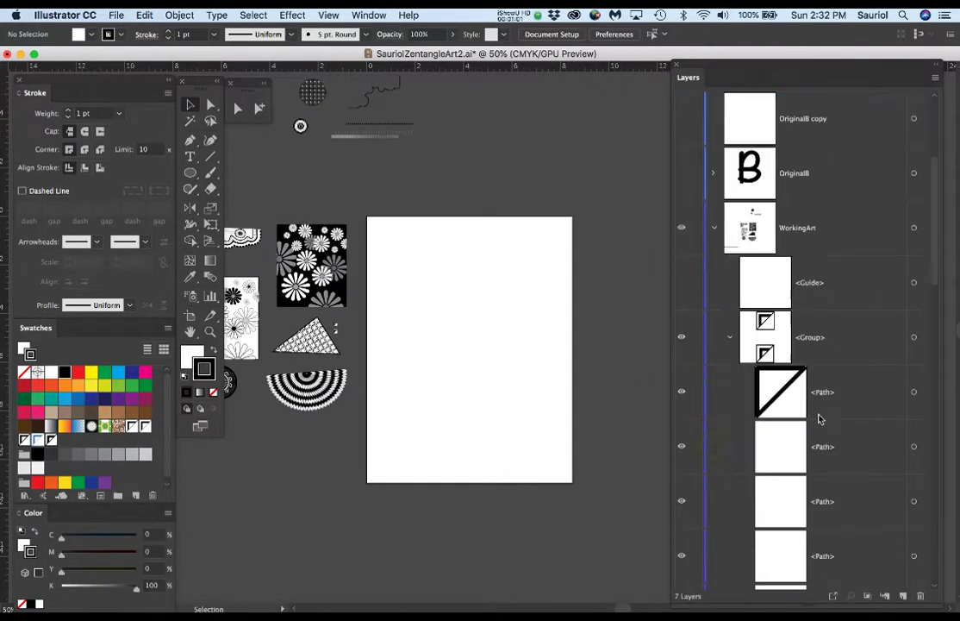
{"action": "left_click", "coordinate": [729, 338]}
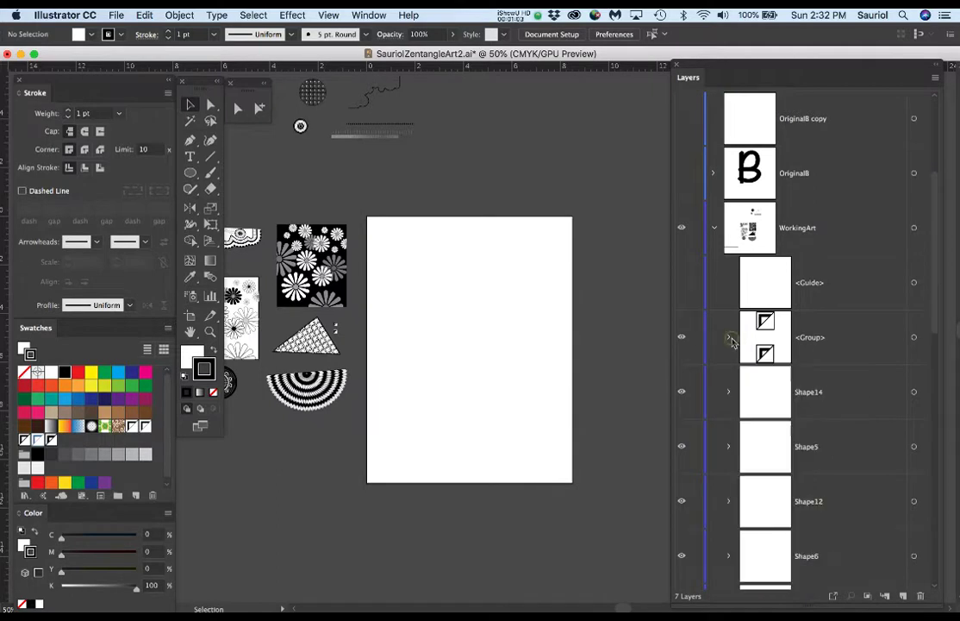
{"action": "scroll", "coordinate": [831, 350], "scroll_direction": "down", "scroll_amount": 3}
{"action": "scroll", "coordinate": [833, 351], "scroll_direction": "down", "scroll_amount": 4}
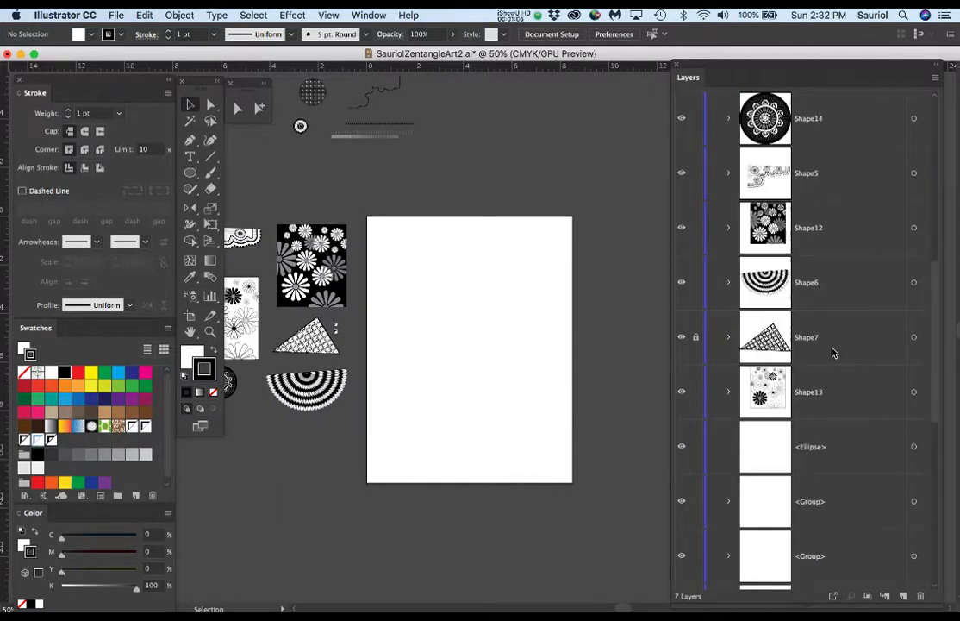
{"action": "scroll", "coordinate": [833, 352], "scroll_direction": "down", "scroll_amount": 4}
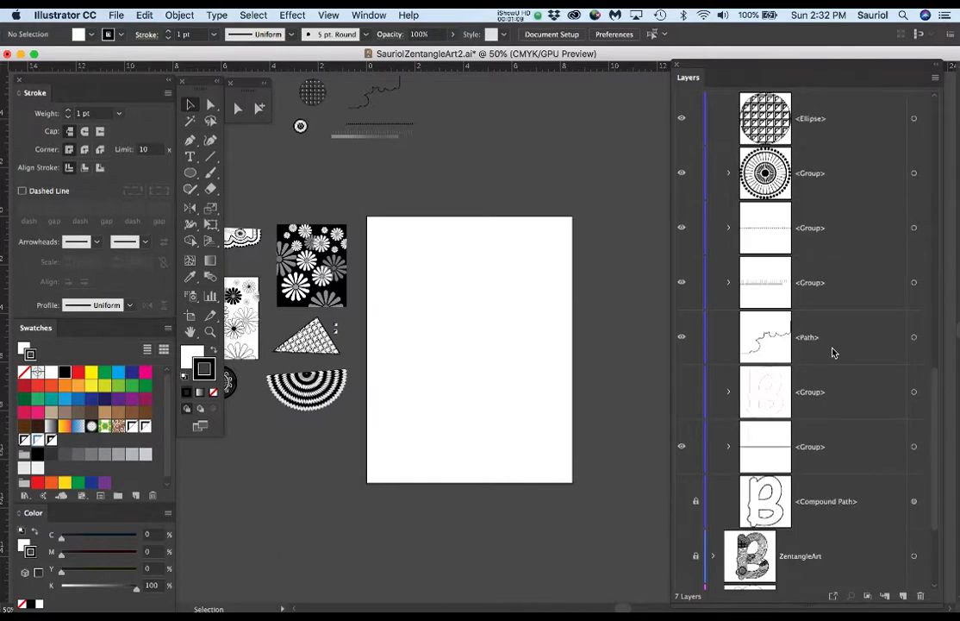
{"action": "scroll", "coordinate": [832, 352], "scroll_direction": "down", "scroll_amount": 3}
{"action": "scroll", "coordinate": [833, 352], "scroll_direction": "up", "scroll_amount": 7}
{"action": "scroll", "coordinate": [832, 351], "scroll_direction": "up", "scroll_amount": 6}
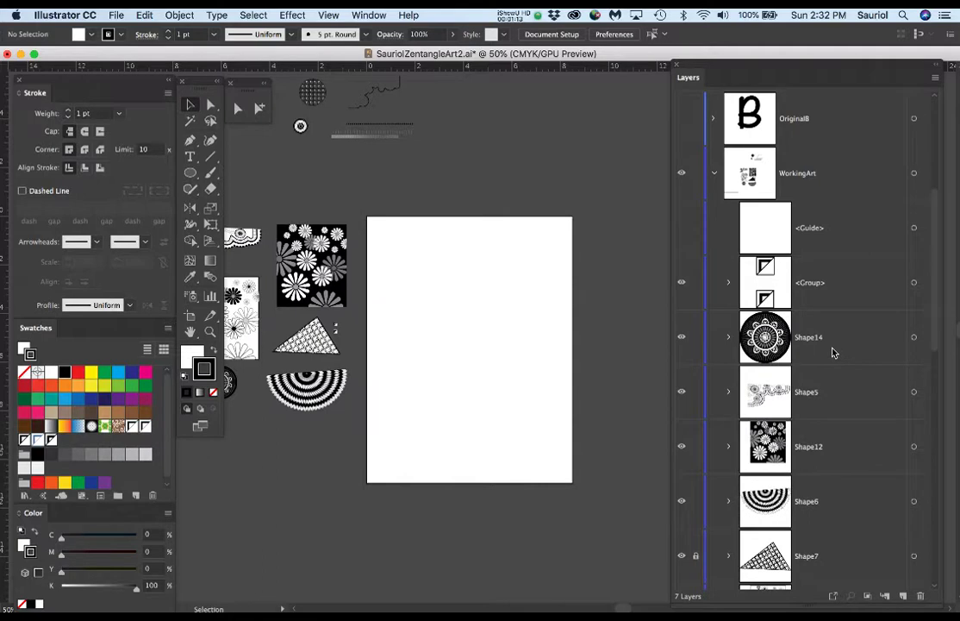
On the WorkingArt layer, draw a square about 0.5 in wide in the empty space outside the artboard, and lock it.
{"action": "left_click_drag", "start_coordinate": [458, 217], "coordinate": [520, 327]}
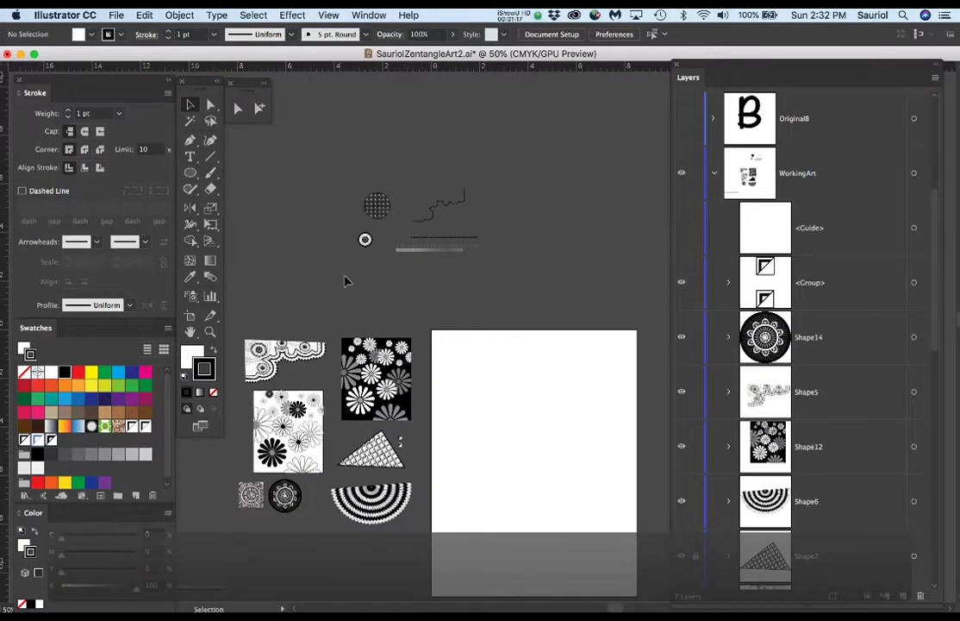
{"action": "scroll", "coordinate": [336, 270], "scroll_direction": "up", "scroll_amount": 1}
{"action": "scroll", "coordinate": [339, 304], "scroll_direction": "up", "scroll_amount": 2}
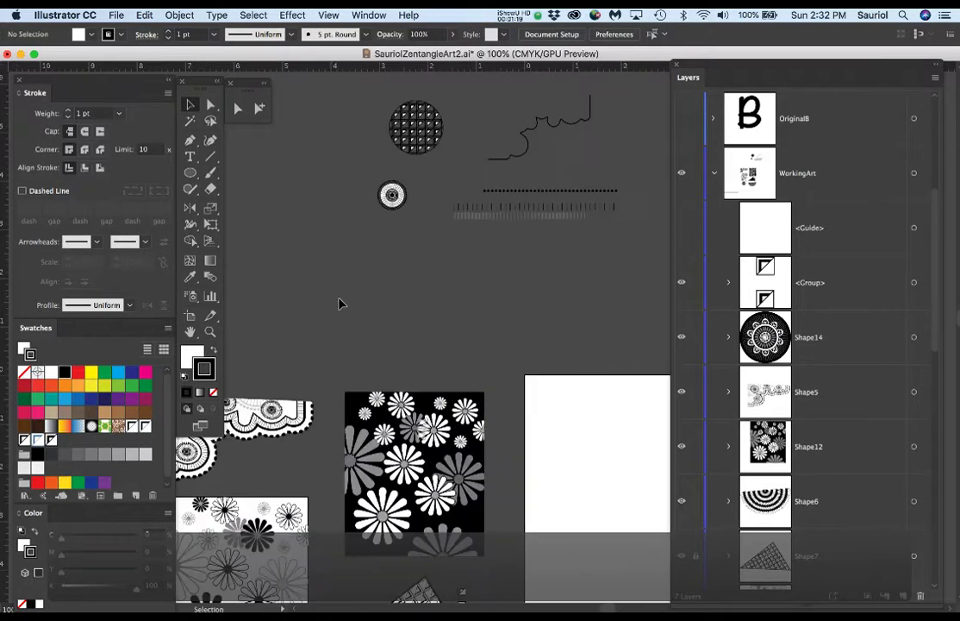
{"action": "key", "text": "m"}
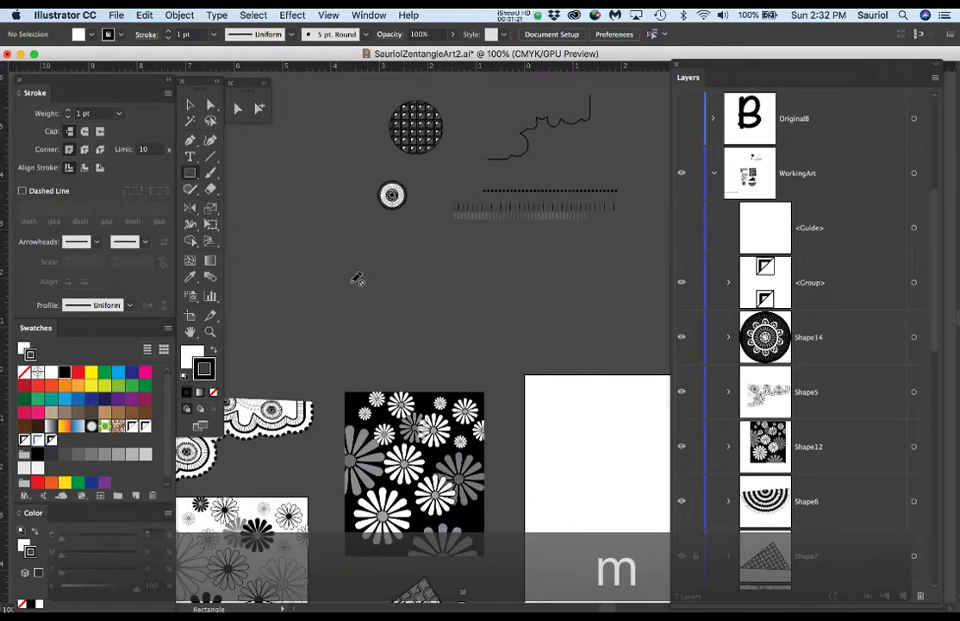
{"action": "left_click", "coordinate": [838, 183]}
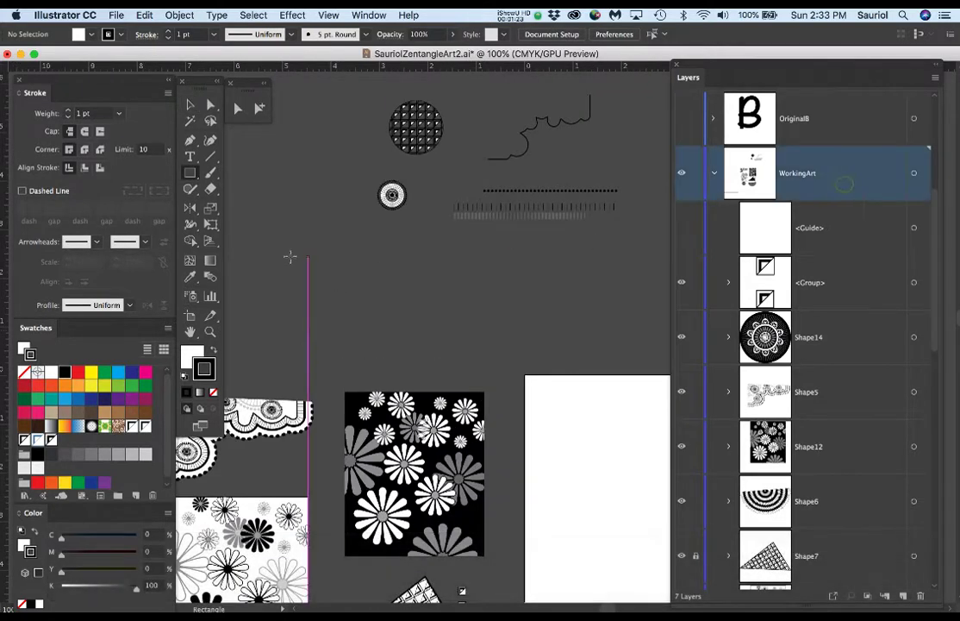
{"action": "left_click_drag", "start_coordinate": [295, 276], "coordinate": [575, 371]}
{"action": "scroll", "coordinate": [321, 297], "scroll_direction": "up", "scroll_amount": 2}
{"action": "scroll", "coordinate": [525, 299], "scroll_direction": "up", "scroll_amount": 4}
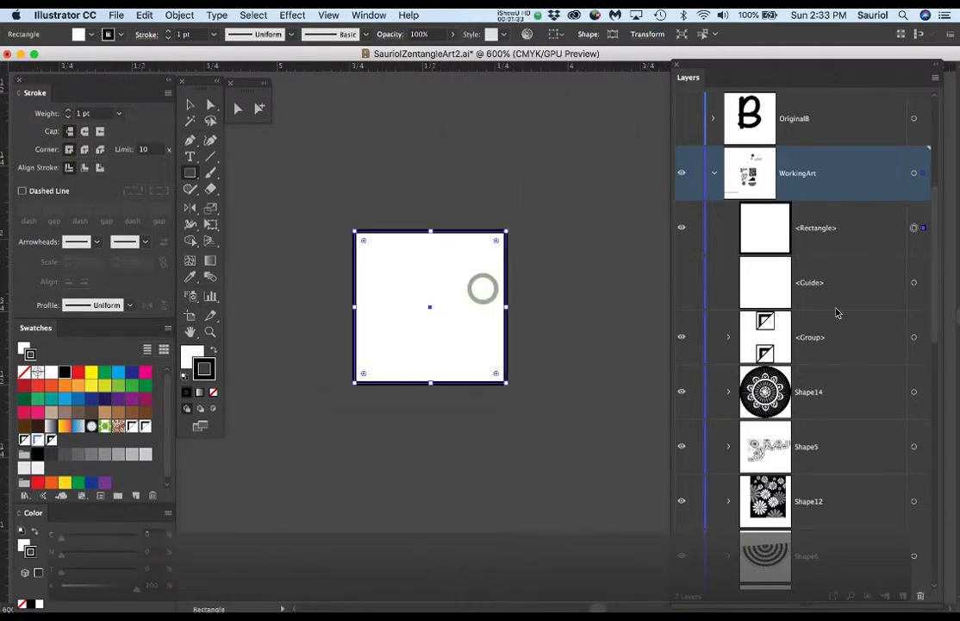
{"action": "left_click", "coordinate": [695, 231]}
Draw a straight vertical line with the Pen tool from the square's upper edge to its lower edge, near its left side.
{"action": "key", "text": "p"}
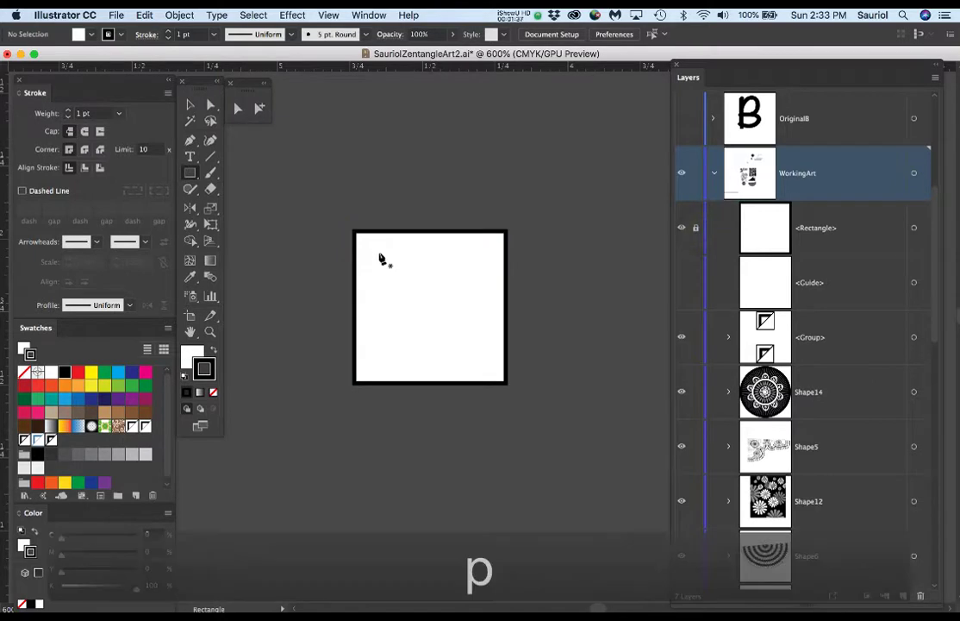
{"action": "left_click", "coordinate": [371, 233]}
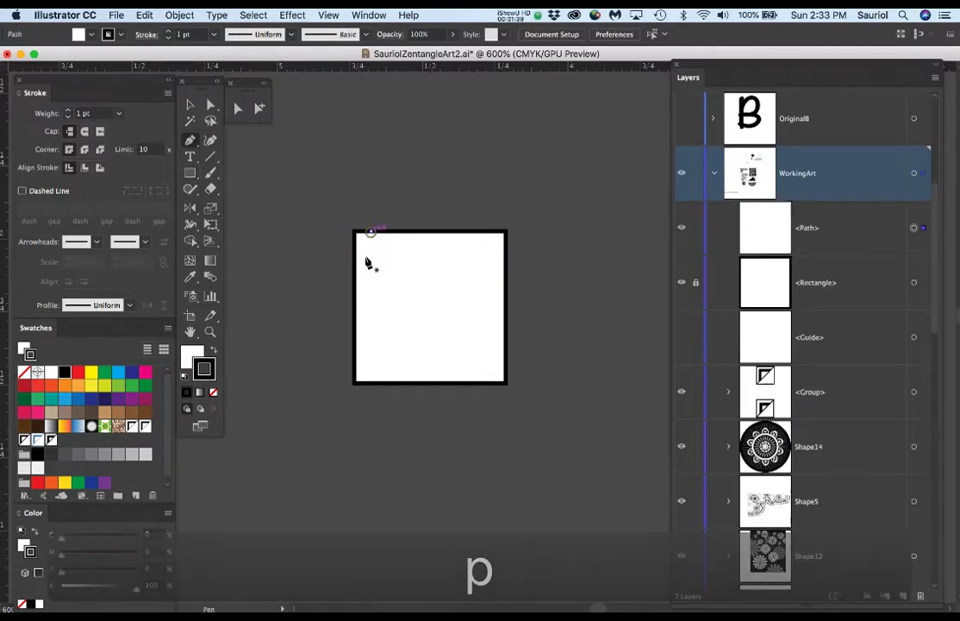
{"action": "left_click", "coordinate": [372, 383]}
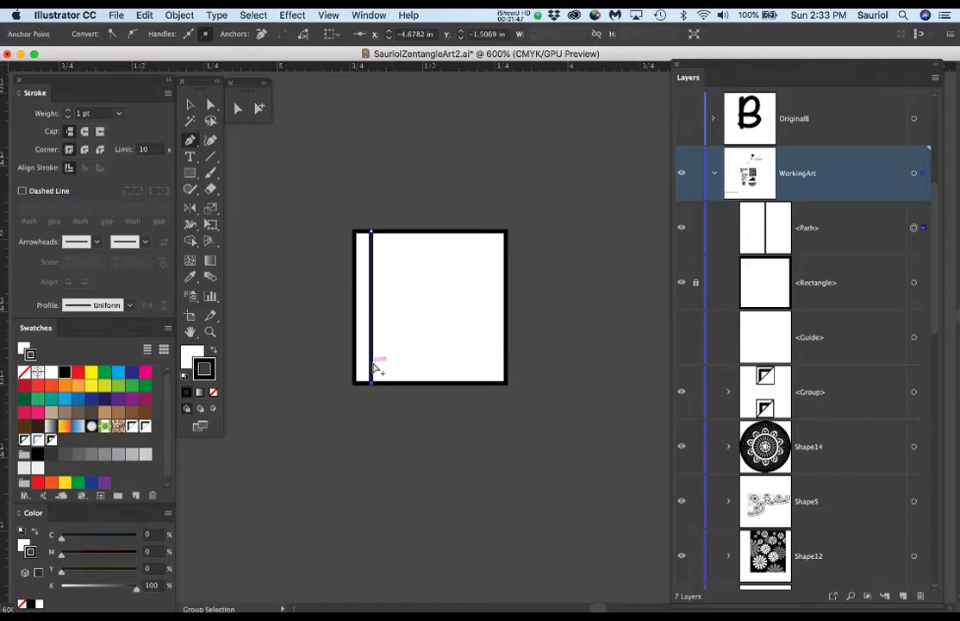
Duplicate the vertical line slightly to the right and repeat the copy six more times to fill the square with stripes.
{"action": "left_click_drag", "start_coordinate": [374, 365], "coordinate": [391, 368]}
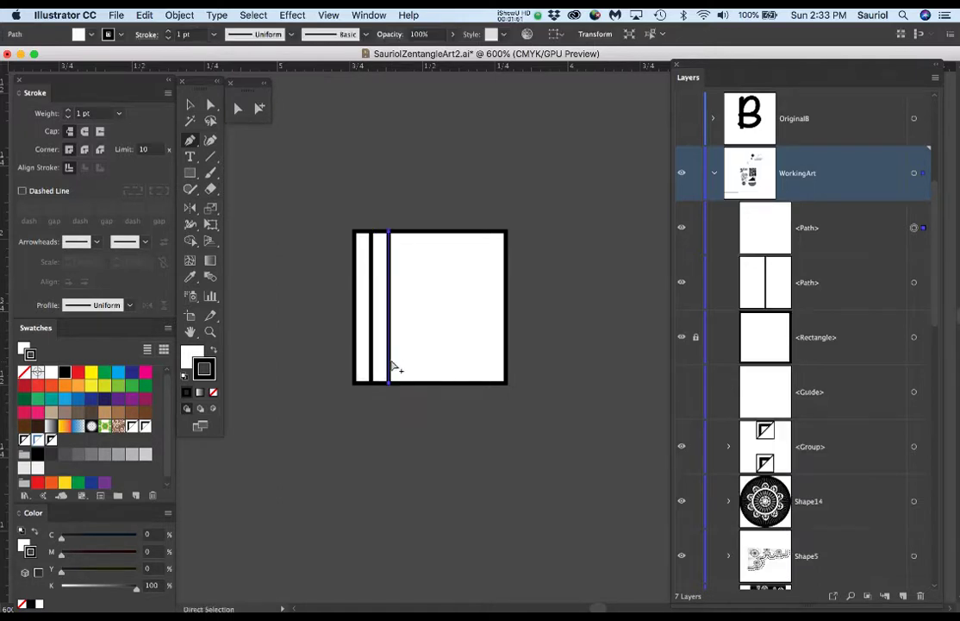
{"action": "key", "text": "super+d"}
{"action": "key", "text": "super+d"}
{"action": "key", "text": "super+d"}
{"action": "key", "text": "super+d"}
{"action": "key", "text": "super+d"}
{"action": "key", "text": "super+d"}
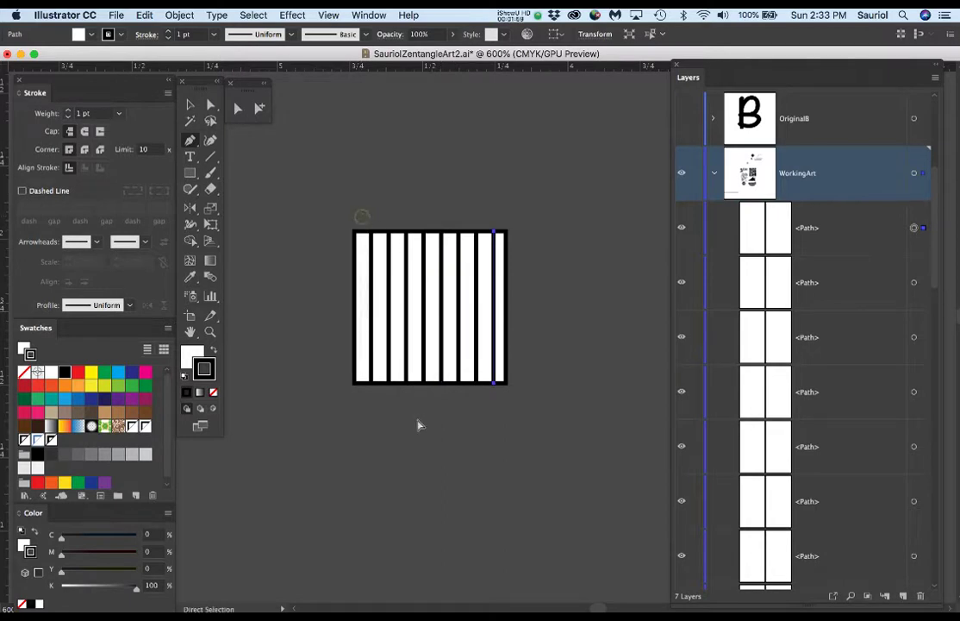
Free-transform all the vertical lines horizontally so the stripes are evenly spaced within the square.
{"action": "key", "text": "super+a"}
{"action": "key", "text": "e"}
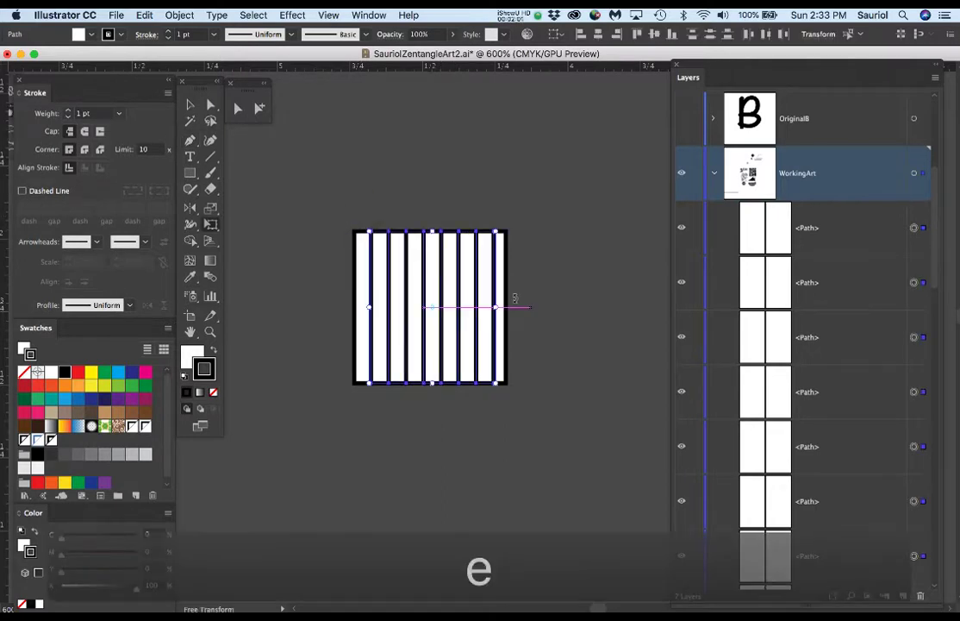
{"action": "mouse_move", "coordinate": [492, 309]}
{"action": "left_mouse_down"}
{"action": "mouse_move", "coordinate": [466, 315]}
{"action": "mouse_move", "coordinate": [497, 307]}
{"action": "left_mouse_up"}
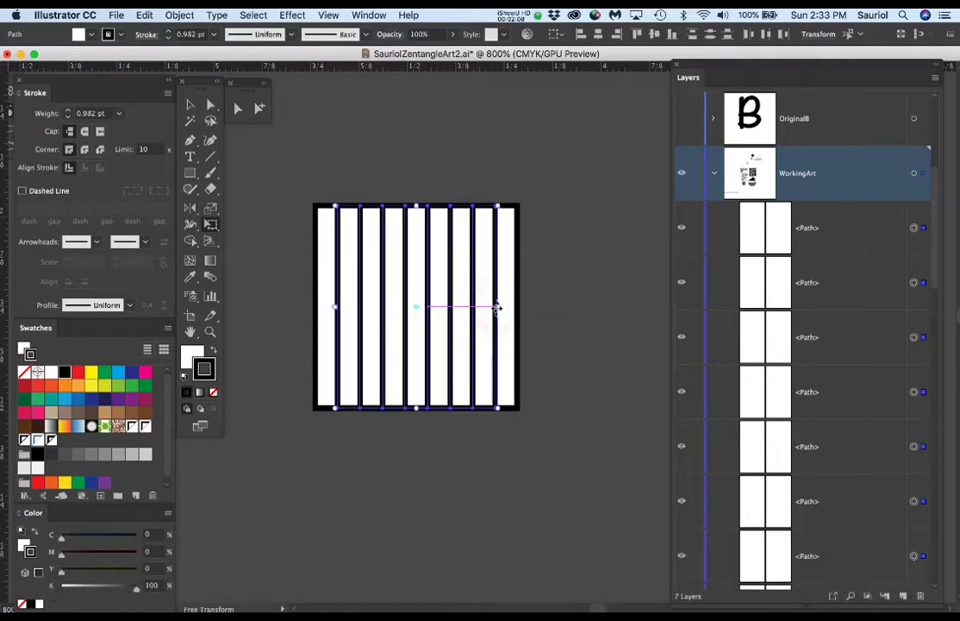
{"action": "left_click", "coordinate": [607, 352]}
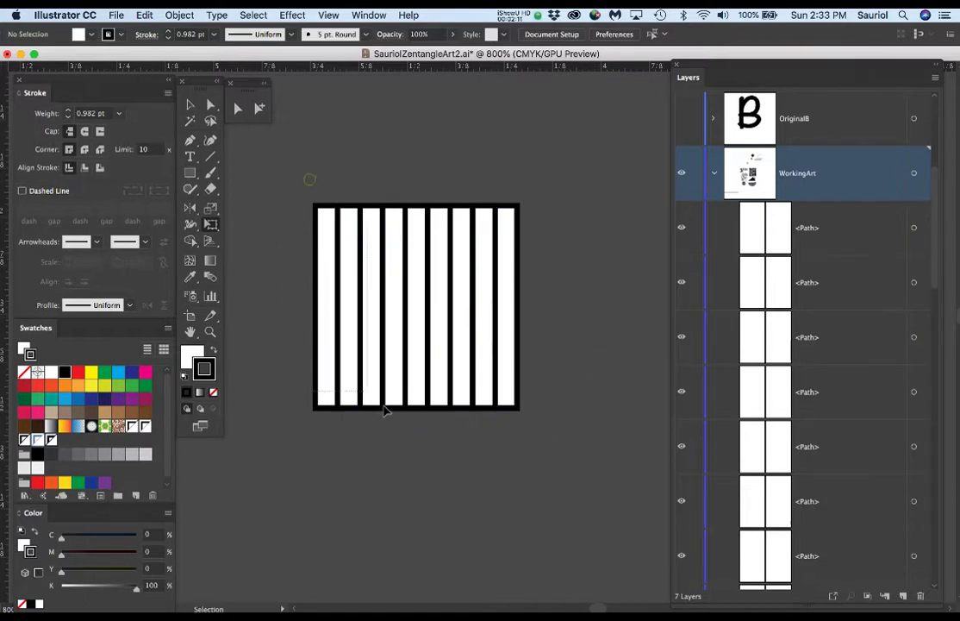
Group the vertical lines, combine them with the unlocked square into one group, and save the document.
{"action": "key", "text": "super+a"}
{"action": "key", "text": "super+g"}
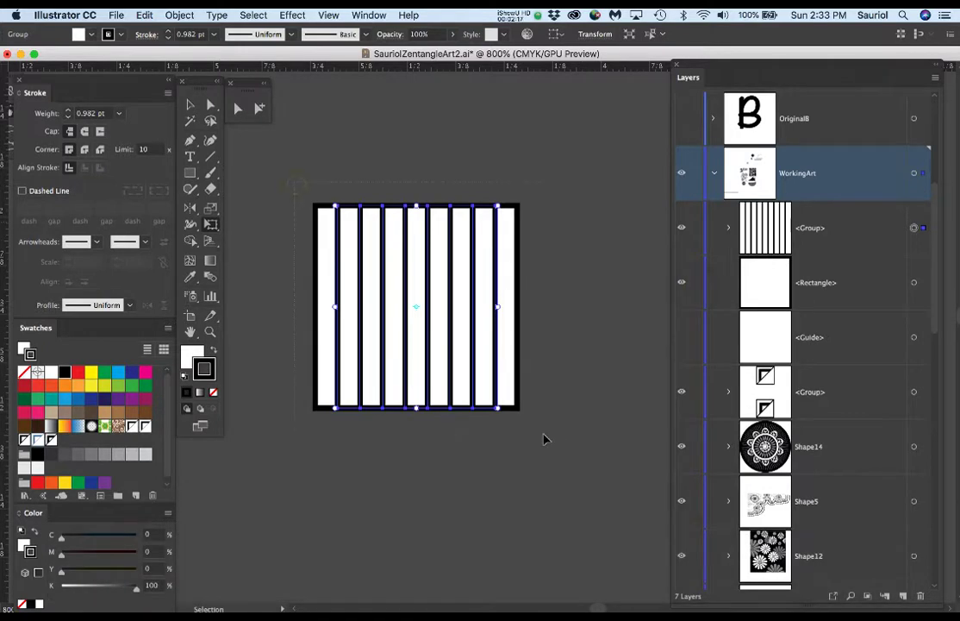
{"action": "key", "text": "super+a"}
{"action": "key", "text": "super+g"}
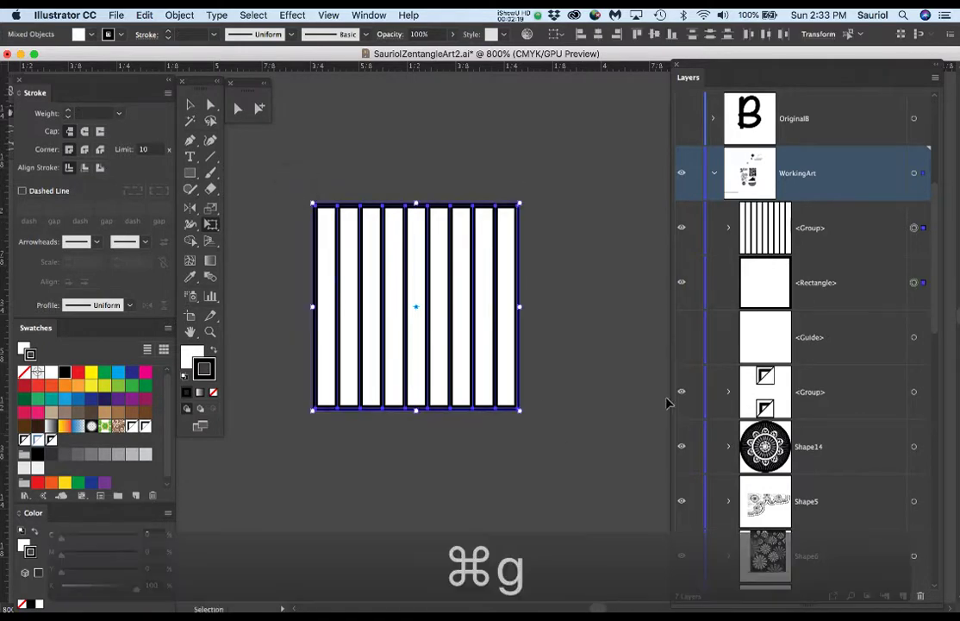
{"action": "key", "text": "super+s"}
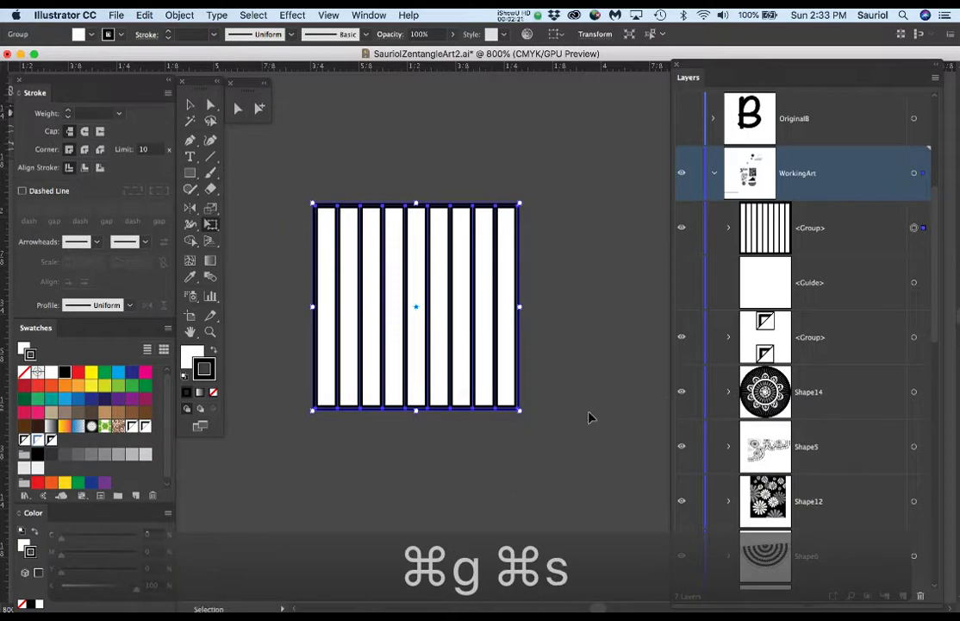
Rotate the striped square group 45 degrees so it stands as a diamond.
{"action": "scroll", "coordinate": [552, 379], "scroll_direction": "down", "scroll_amount": 1}
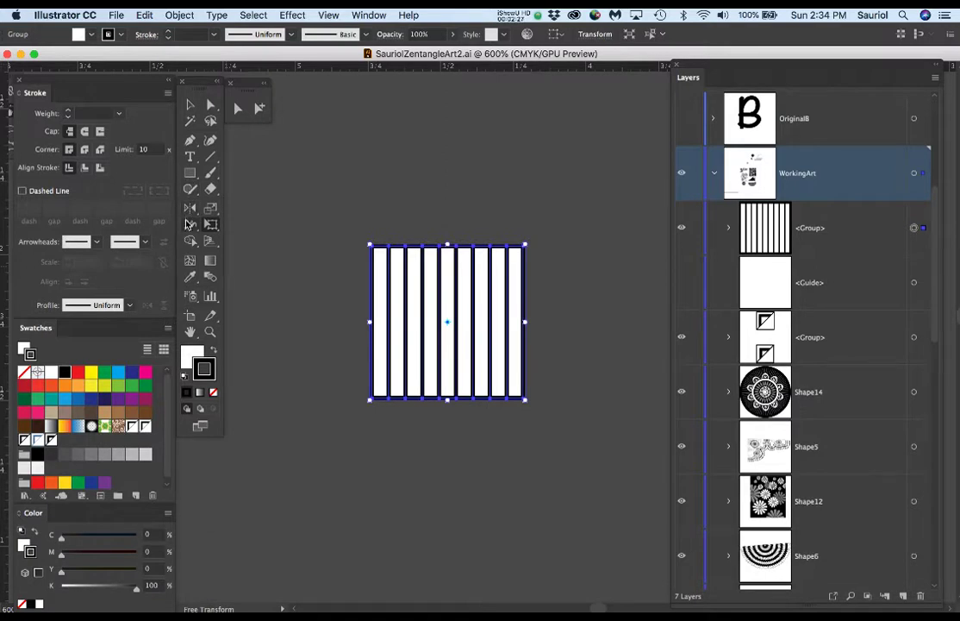
{"action": "key", "text": "e"}
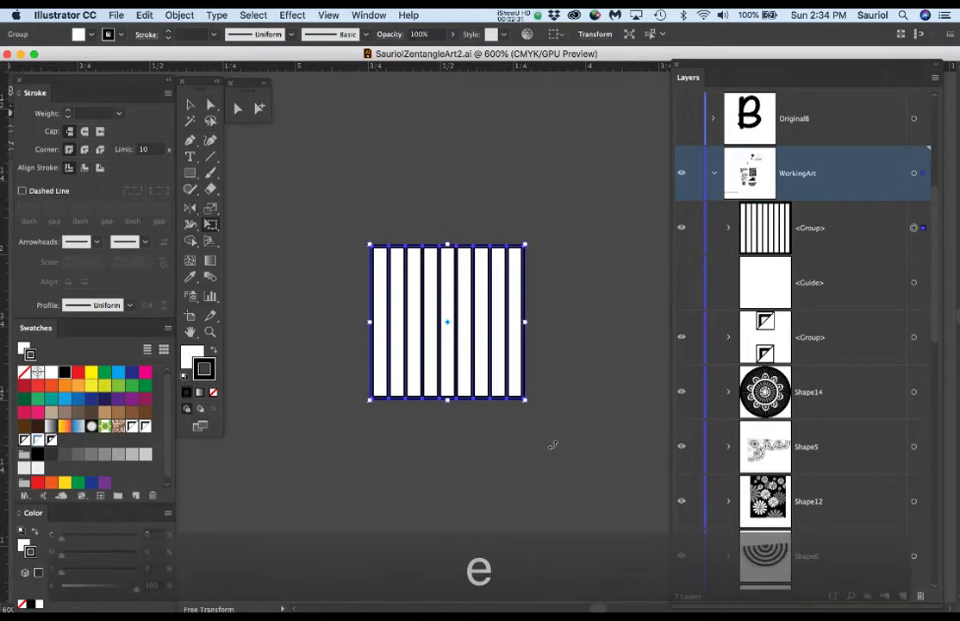
{"action": "left_click_drag", "start_coordinate": [558, 448], "coordinate": [481, 468]}
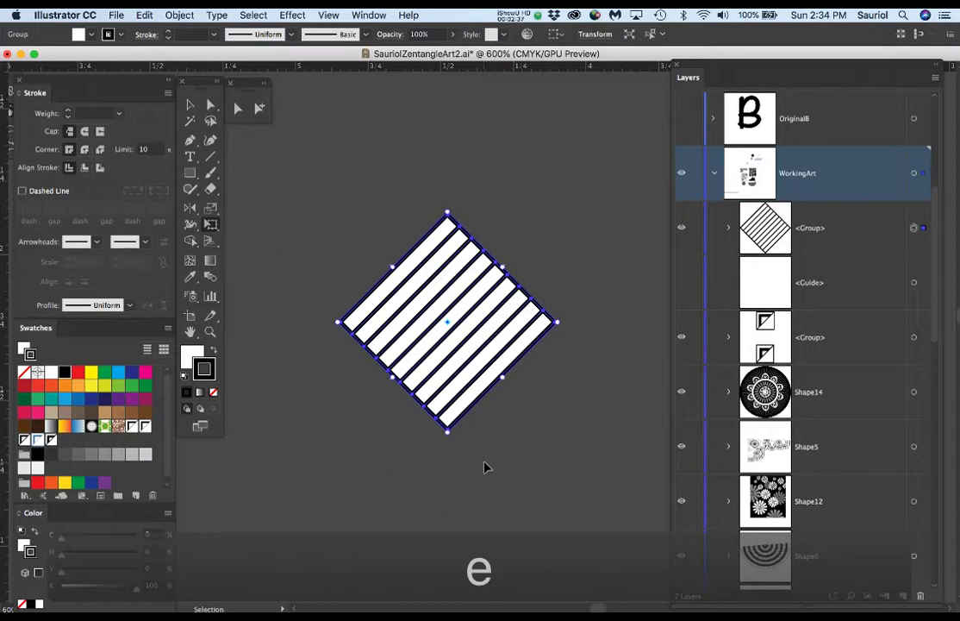
Paste a copy of the striped diamond in front and reflect it so its stripes slant the opposite way.
{"action": "key", "text": "super+c"}
{"action": "key", "text": "super+f"}
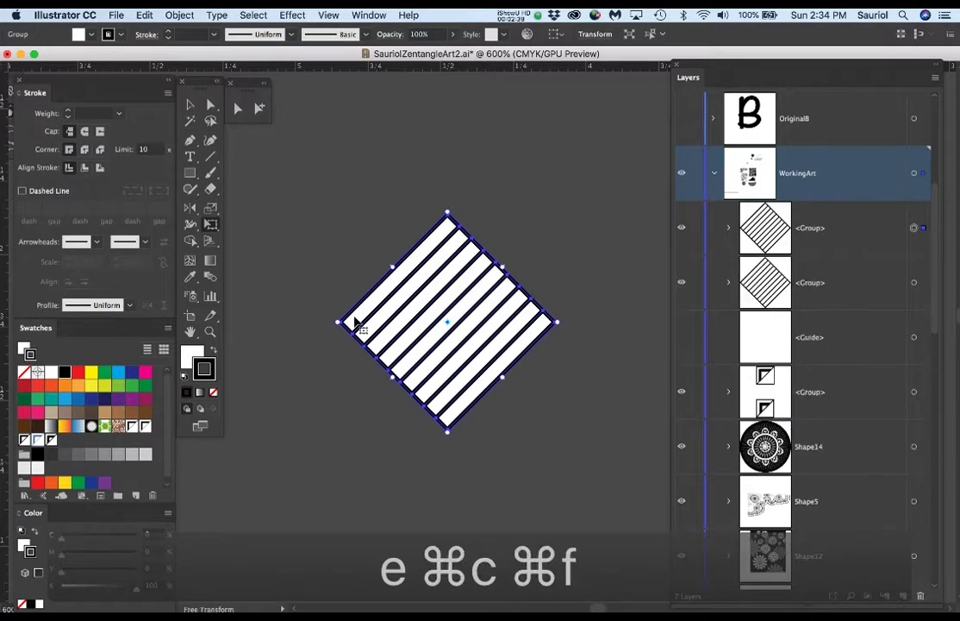
{"action": "left_click", "coordinate": [191, 208]}
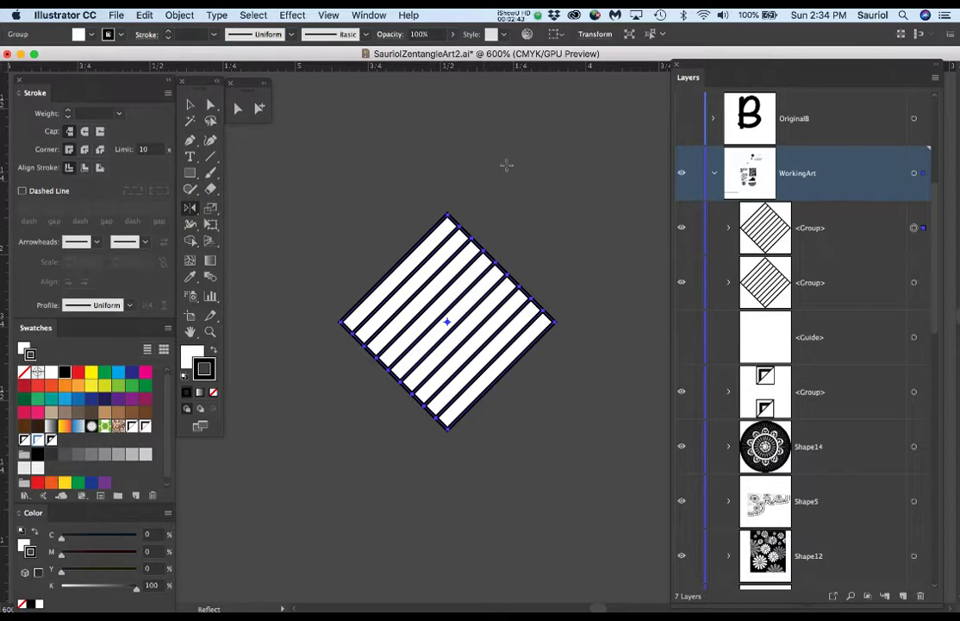
{"action": "left_click_drag", "start_coordinate": [525, 162], "coordinate": [401, 157]}
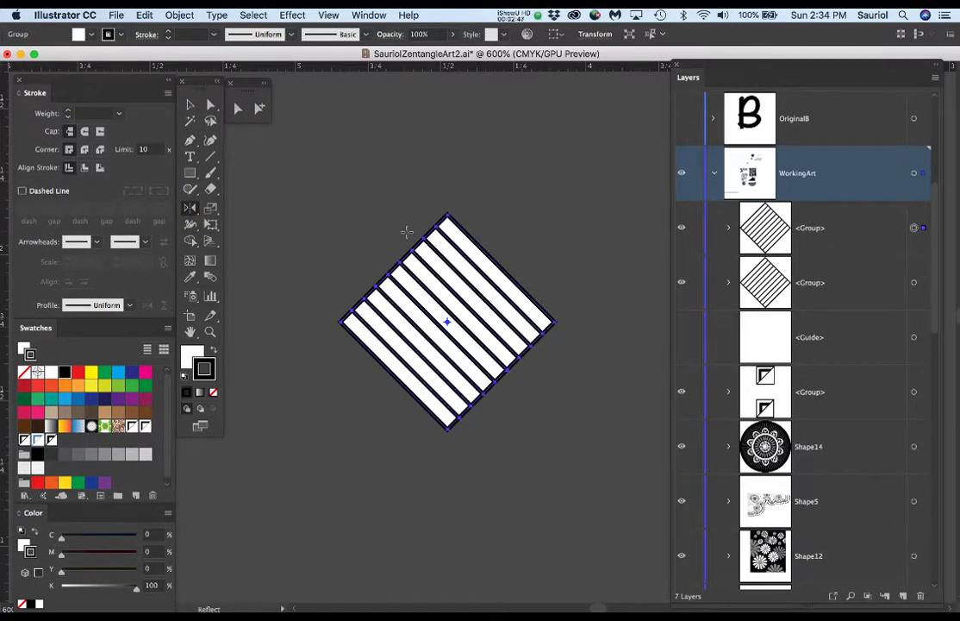
Move the reflected diamond left and slightly down so it partly overlaps the original diamond.
{"action": "key", "text": "e"}
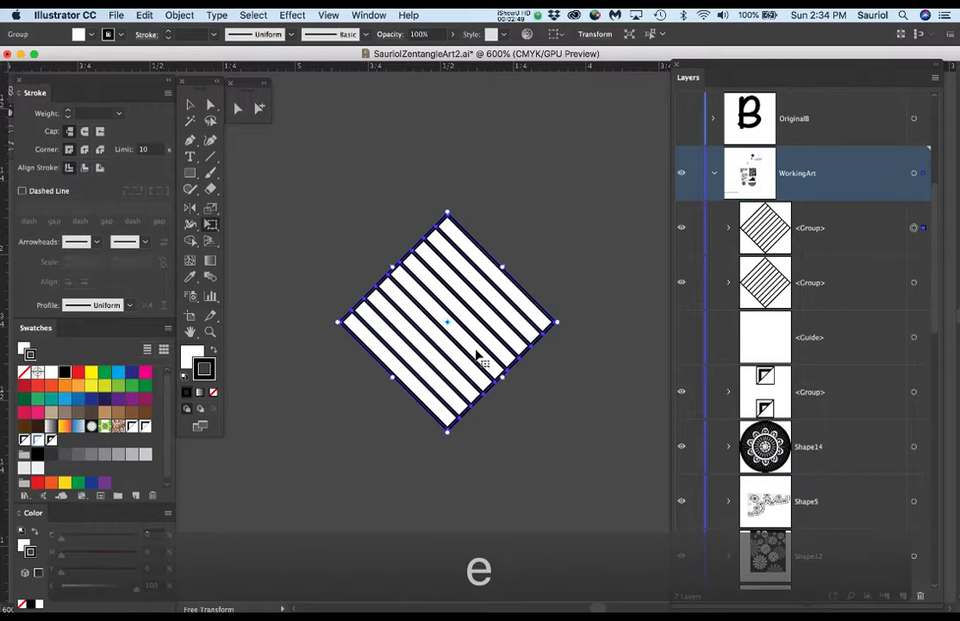
{"action": "left_click_drag", "start_coordinate": [477, 353], "coordinate": [367, 366]}
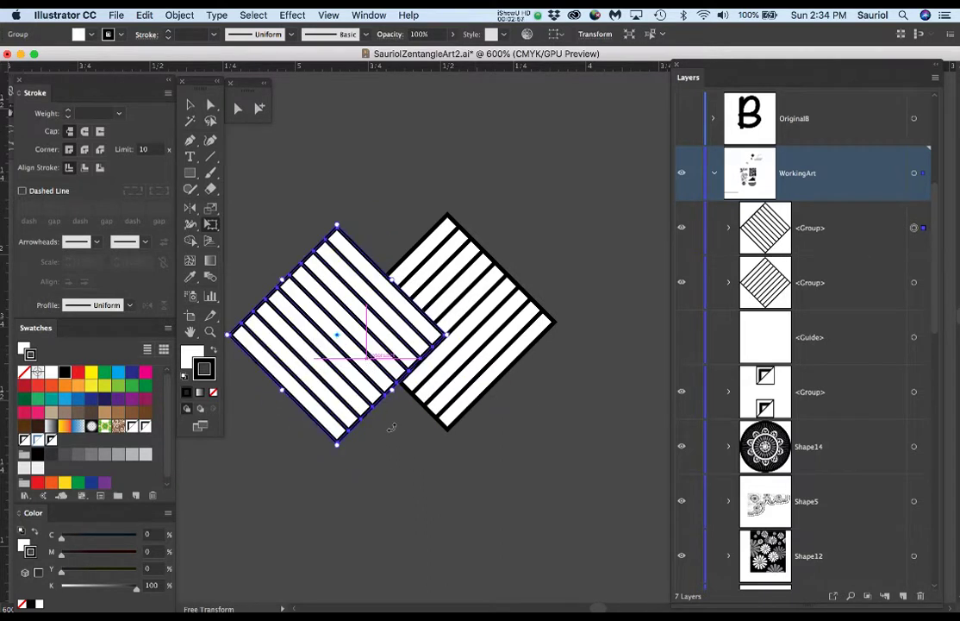
Shift the reflected striped diamond over the original until its lower edge roughly lines up with the original's stripes.
{"action": "left_click_drag", "start_coordinate": [409, 447], "coordinate": [473, 422]}
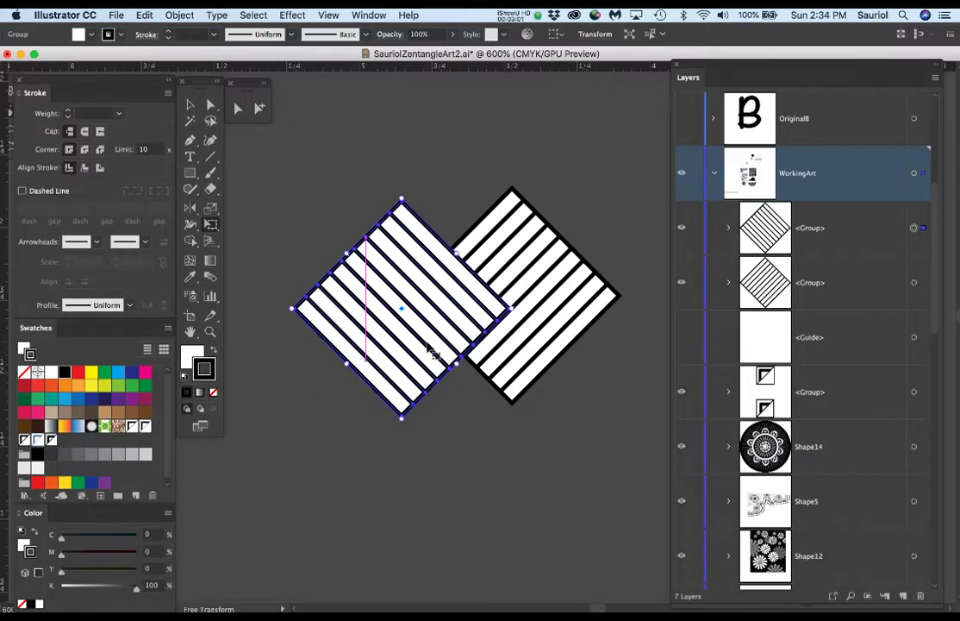
{"action": "mouse_move", "coordinate": [434, 326]}
{"action": "left_mouse_down"}
{"action": "mouse_move", "coordinate": [439, 362]}
{"action": "mouse_move", "coordinate": [426, 385]}
{"action": "mouse_move", "coordinate": [439, 400]}
{"action": "mouse_move", "coordinate": [440, 363]}
{"action": "mouse_move", "coordinate": [419, 347]}
{"action": "mouse_move", "coordinate": [439, 347]}
{"action": "mouse_move", "coordinate": [432, 348]}
{"action": "left_mouse_up"}
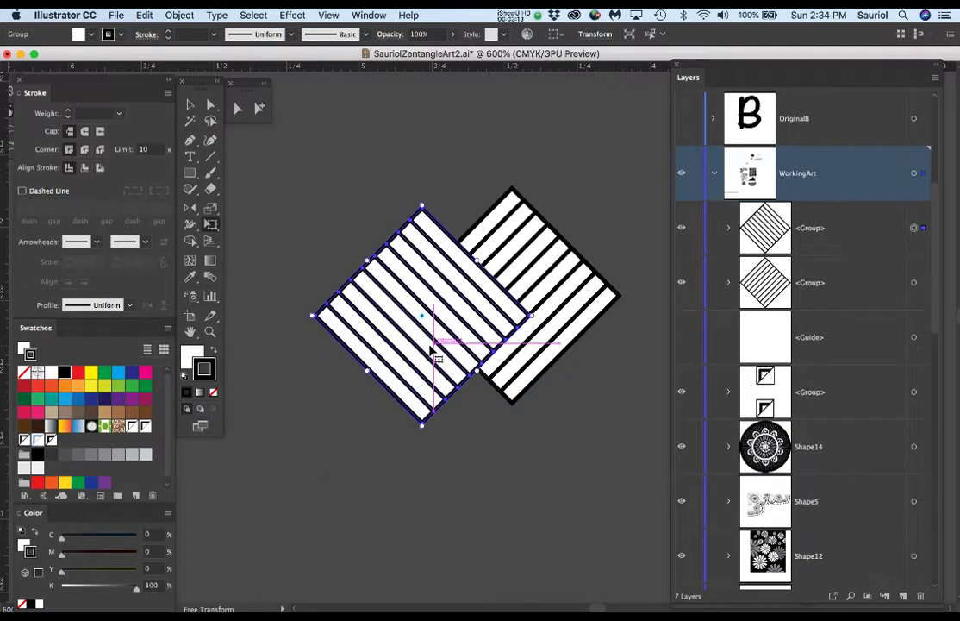
{"action": "scroll", "coordinate": [431, 352], "scroll_direction": "down", "scroll_amount": 2}
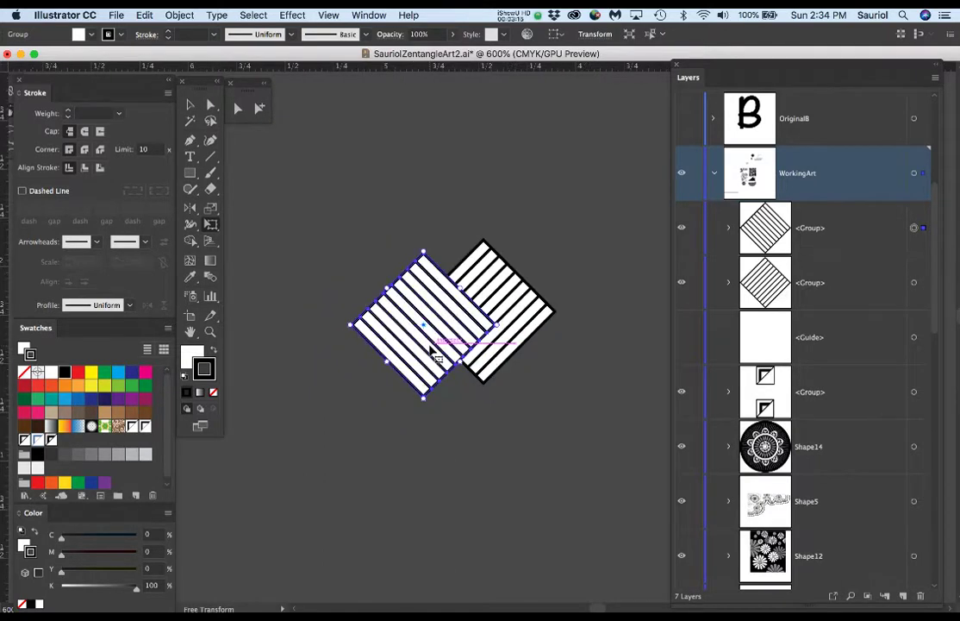
{"action": "scroll", "coordinate": [431, 350], "scroll_direction": "down", "scroll_amount": 2}
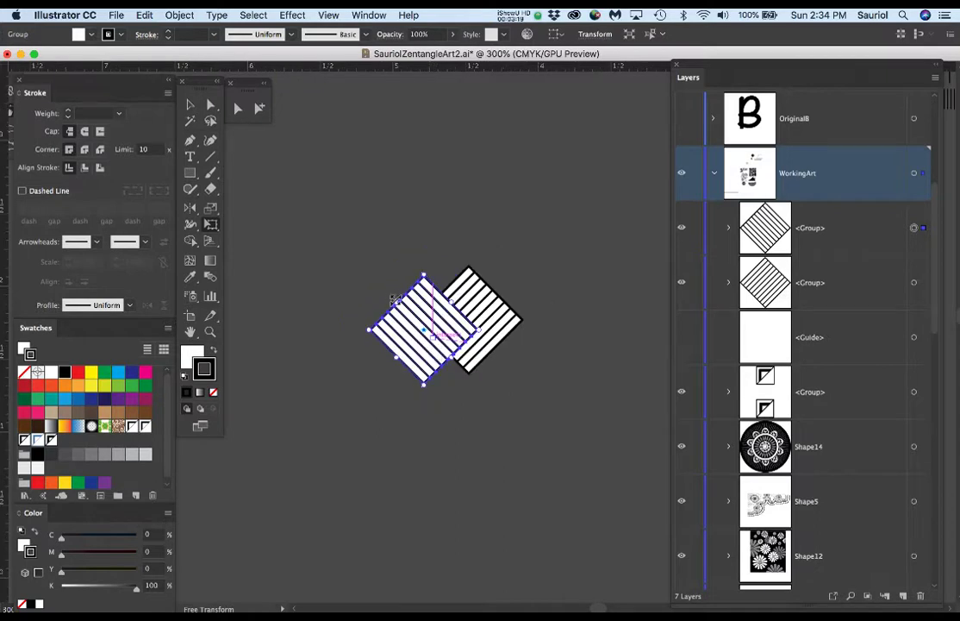
{"action": "scroll", "coordinate": [428, 321], "scroll_direction": "up", "scroll_amount": 3}
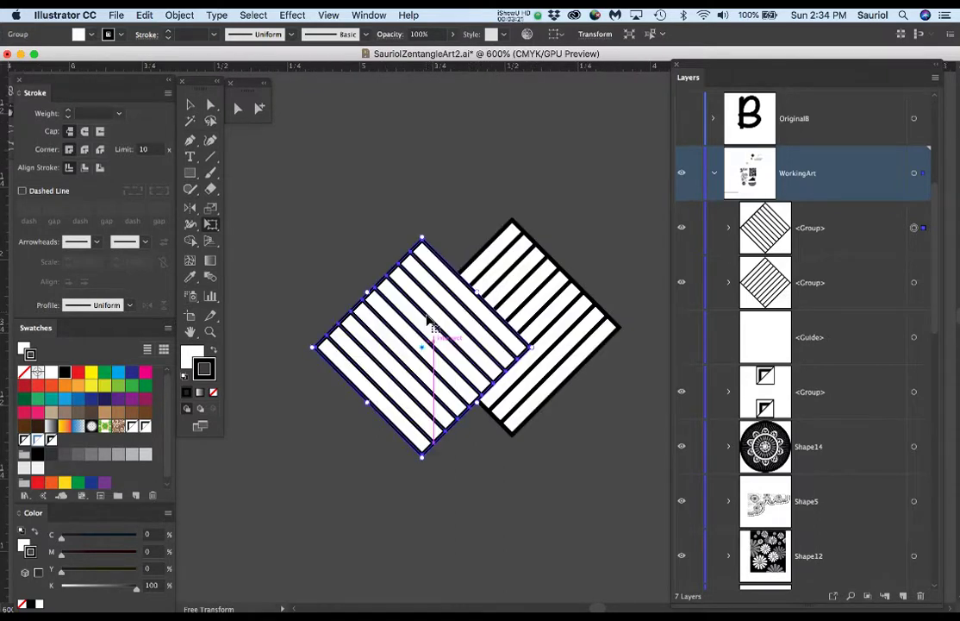
{"action": "left_click_drag", "start_coordinate": [438, 332], "coordinate": [442, 315]}
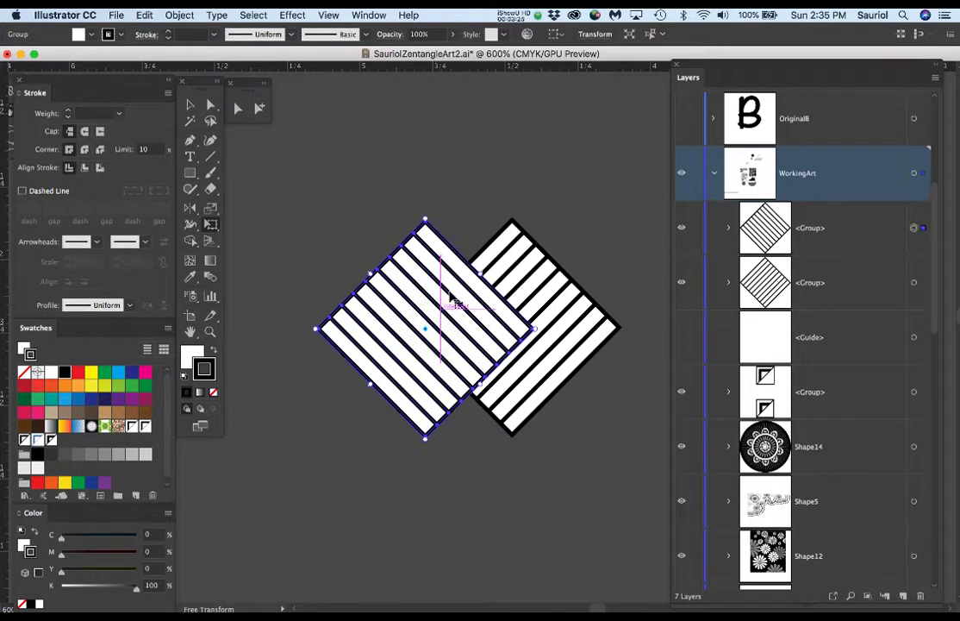
{"action": "left_click_drag", "start_coordinate": [452, 314], "coordinate": [430, 199]}
{"action": "left_click_drag", "start_coordinate": [431, 201], "coordinate": [433, 298]}
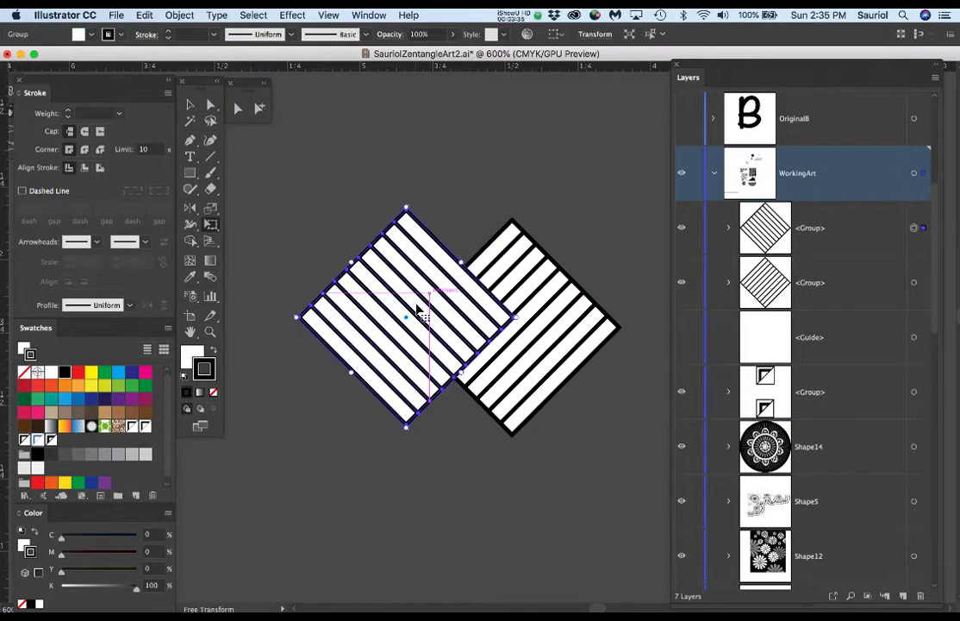
{"action": "scroll", "coordinate": [257, 180], "scroll_direction": "down", "scroll_amount": 2}
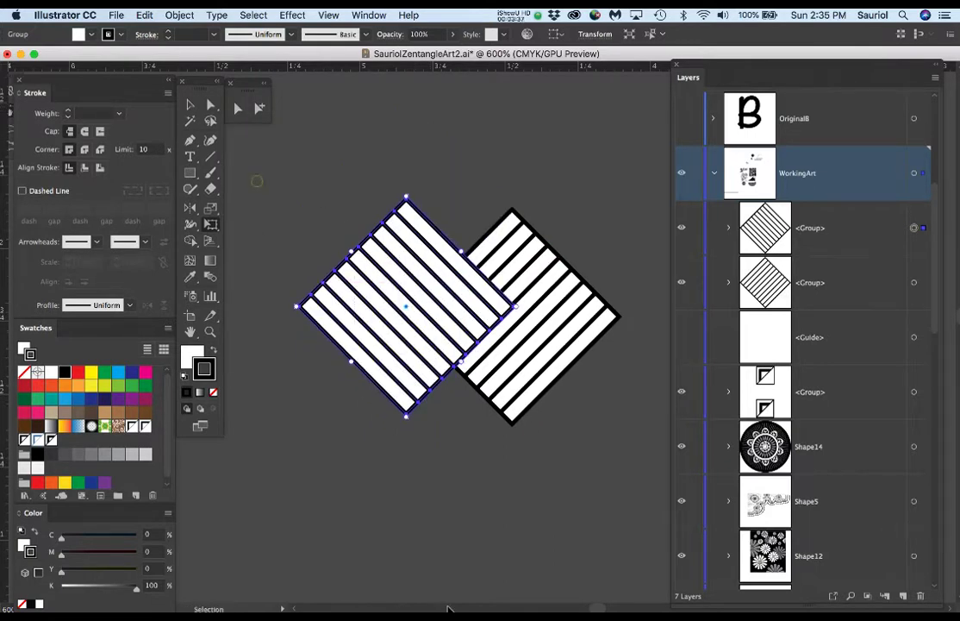
Align the two striped diamonds to each other by their vertical centers.
{"action": "key", "text": "super+a"}
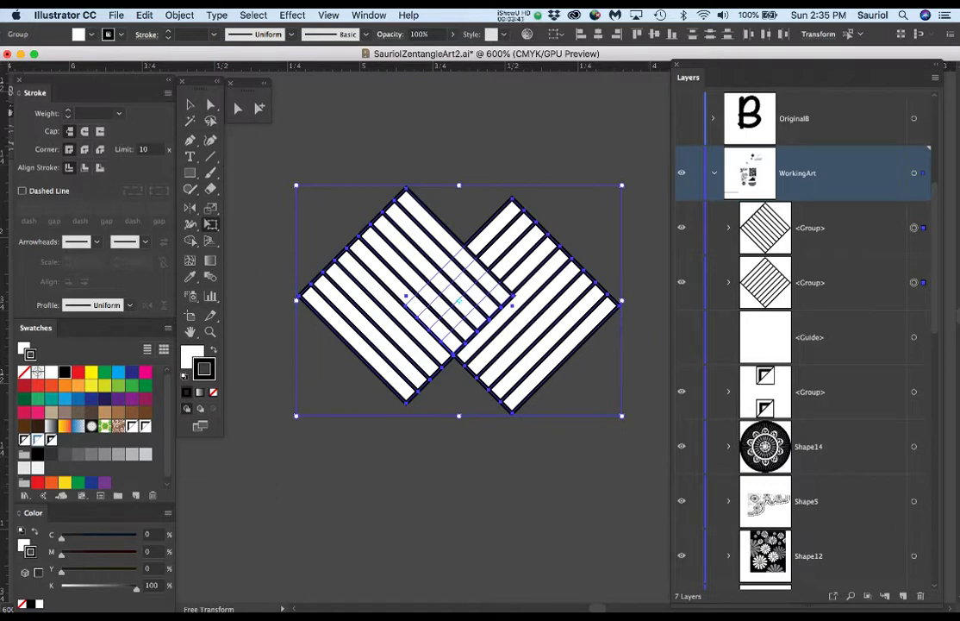
{"action": "key", "text": "shift+F7"}
{"action": "left_click_drag", "start_coordinate": [529, 491], "coordinate": [443, 471]}
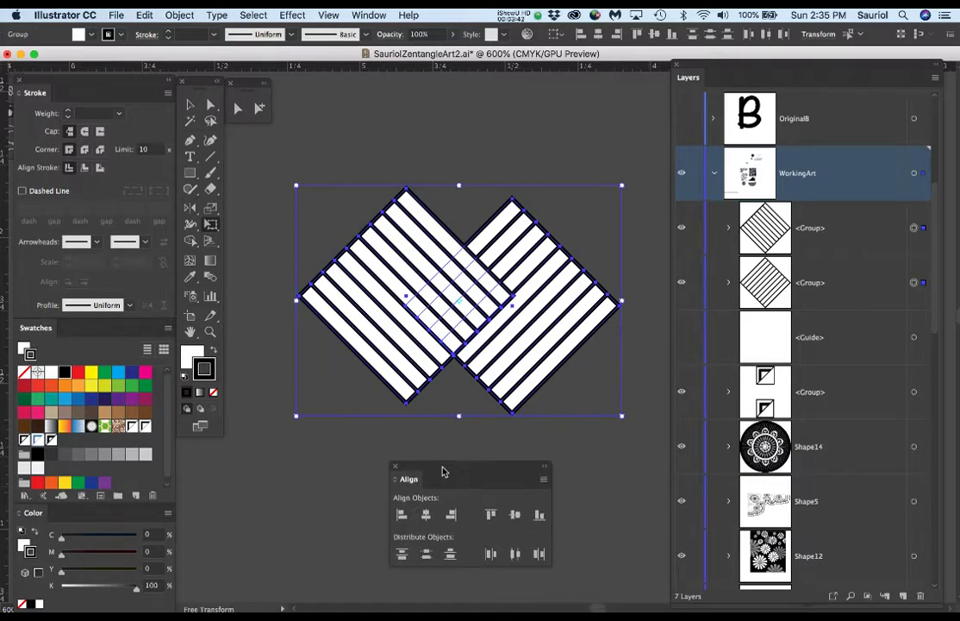
{"action": "left_click", "coordinate": [515, 514]}
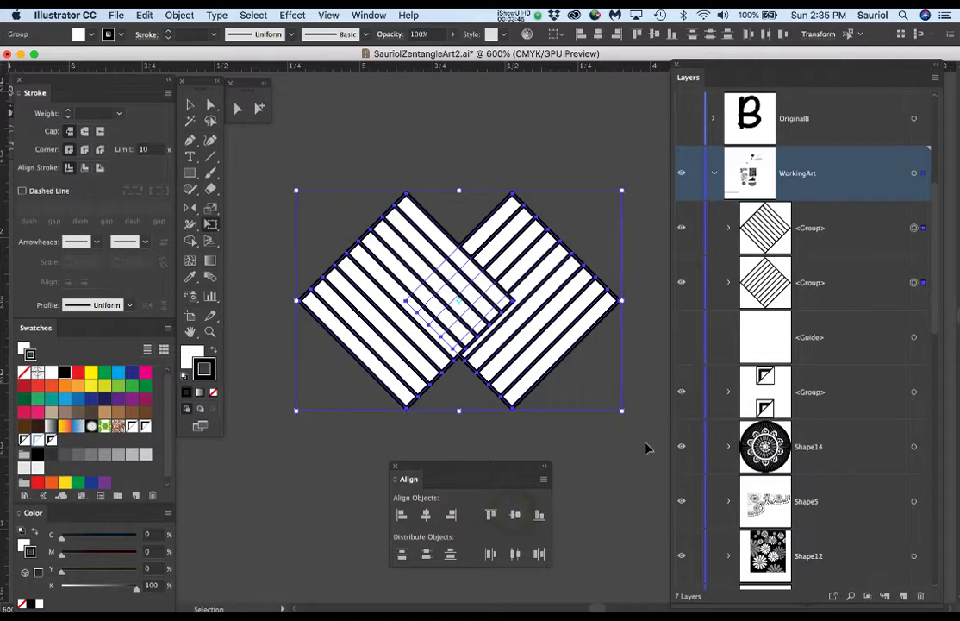
{"action": "left_click", "coordinate": [630, 464]}
{"action": "key", "text": "e"}
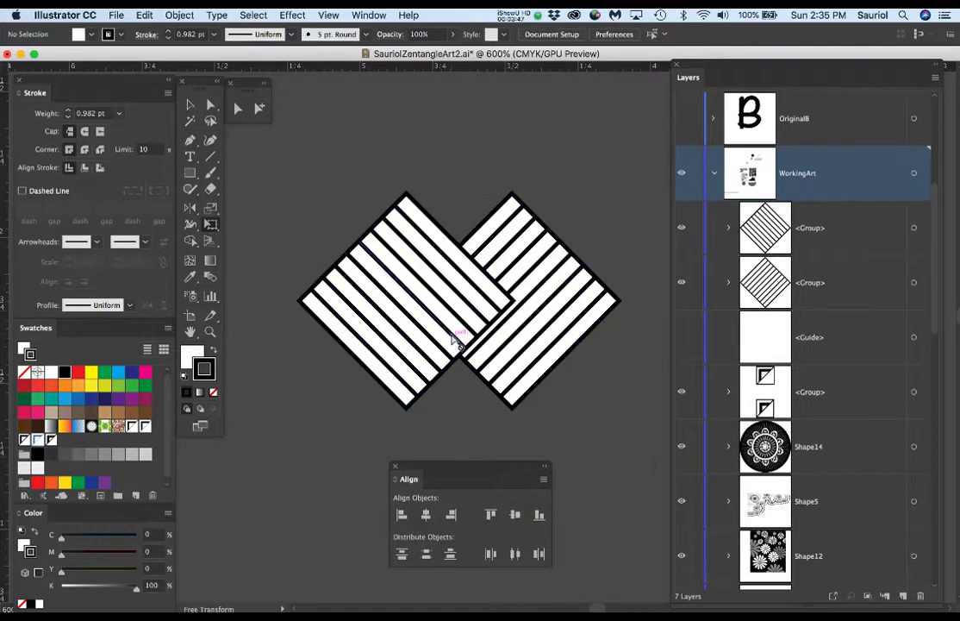
Move the reflected diamond slightly right, keeping it level, so its lower edge sits exactly along a stripe line of the original.
{"action": "scroll", "coordinate": [454, 336], "scroll_direction": "down", "scroll_amount": 2}
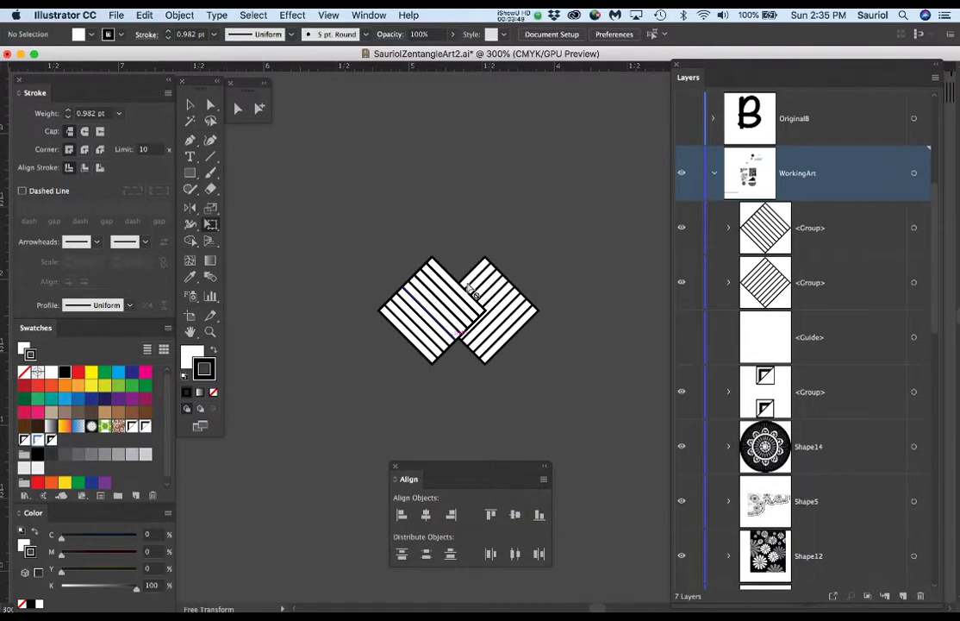
{"action": "scroll", "coordinate": [469, 306], "scroll_direction": "up", "scroll_amount": 1}
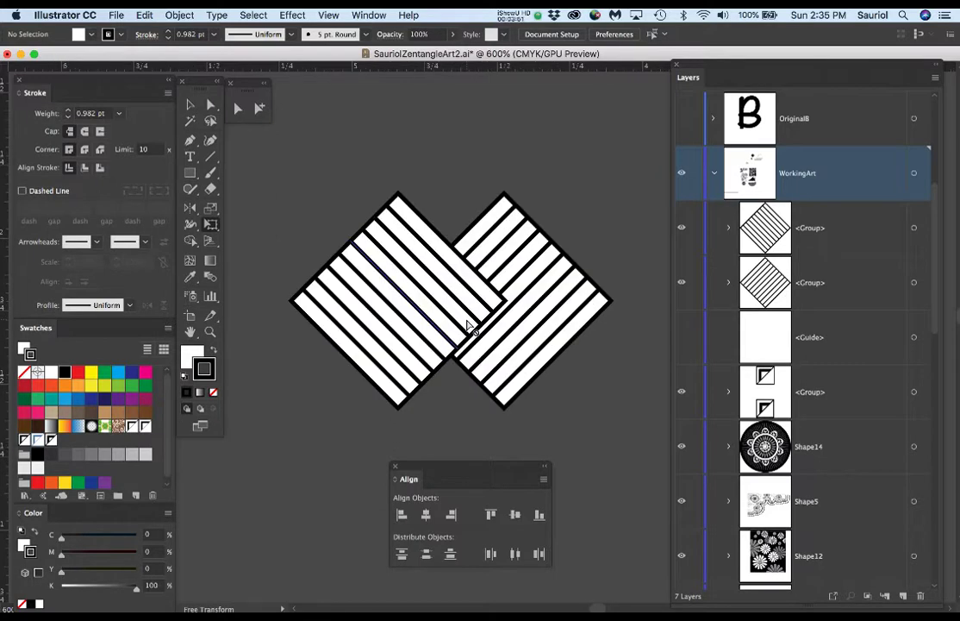
{"action": "left_click", "coordinate": [345, 298]}
{"action": "key", "text": "e"}
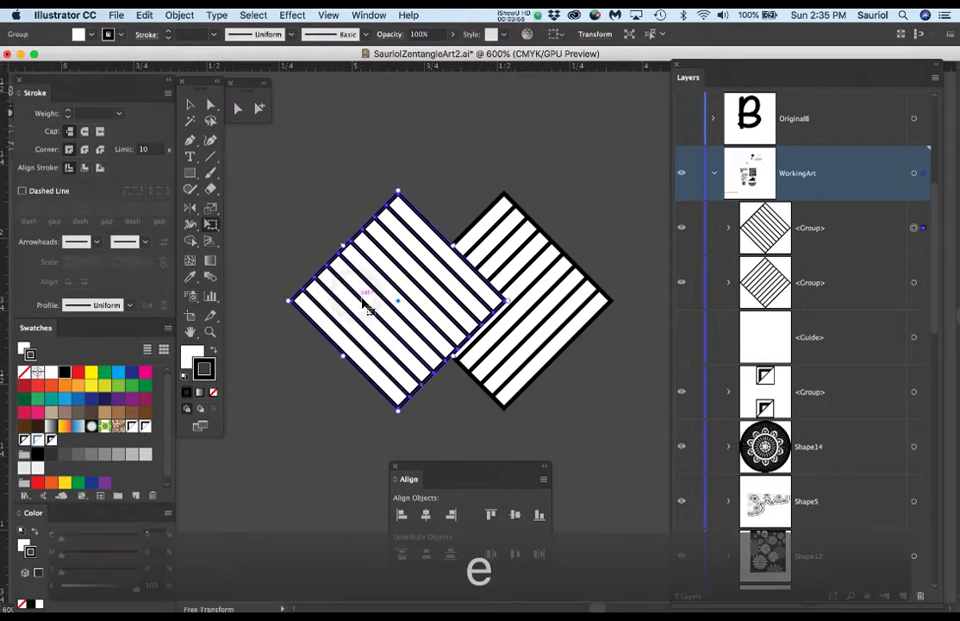
{"action": "mouse_move", "coordinate": [367, 307]}
{"action": "left_mouse_down"}
{"action": "mouse_move", "coordinate": [376, 307]}
{"action": "mouse_move", "coordinate": [360, 315]}
{"action": "left_mouse_up"}
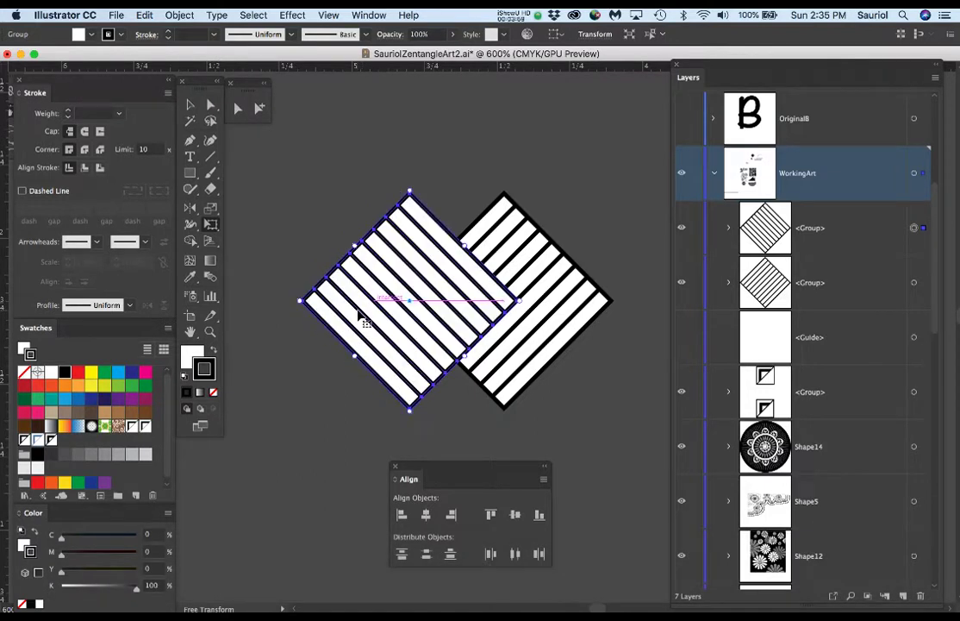
{"action": "key", "text": "v"}
{"action": "left_click", "coordinate": [354, 198]}
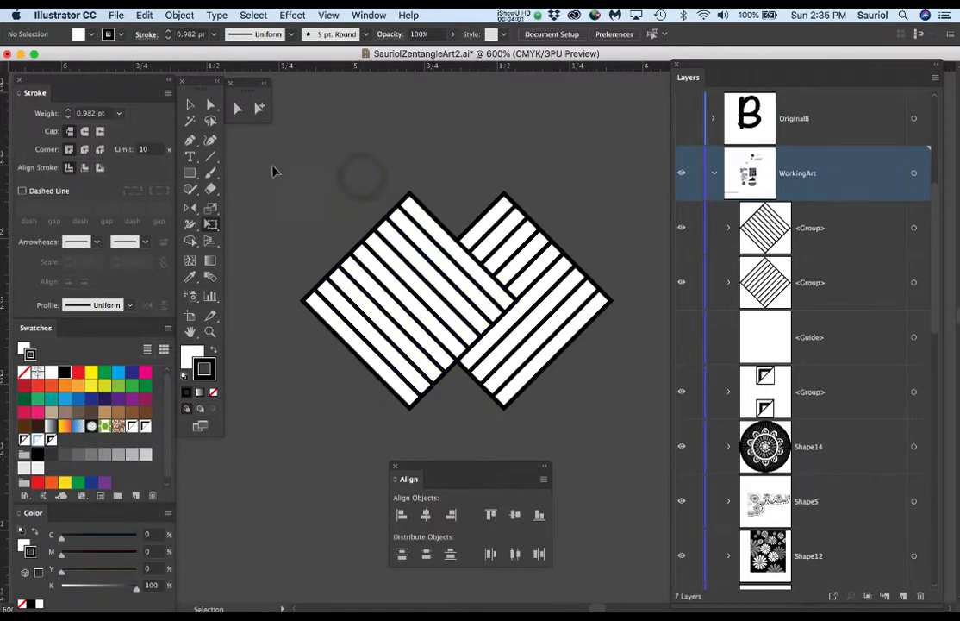
Group the two overlapping diamonds and place a copy of the group about 0.66 in straight to the left, overlapping the original.
{"action": "key", "text": "super+a"}
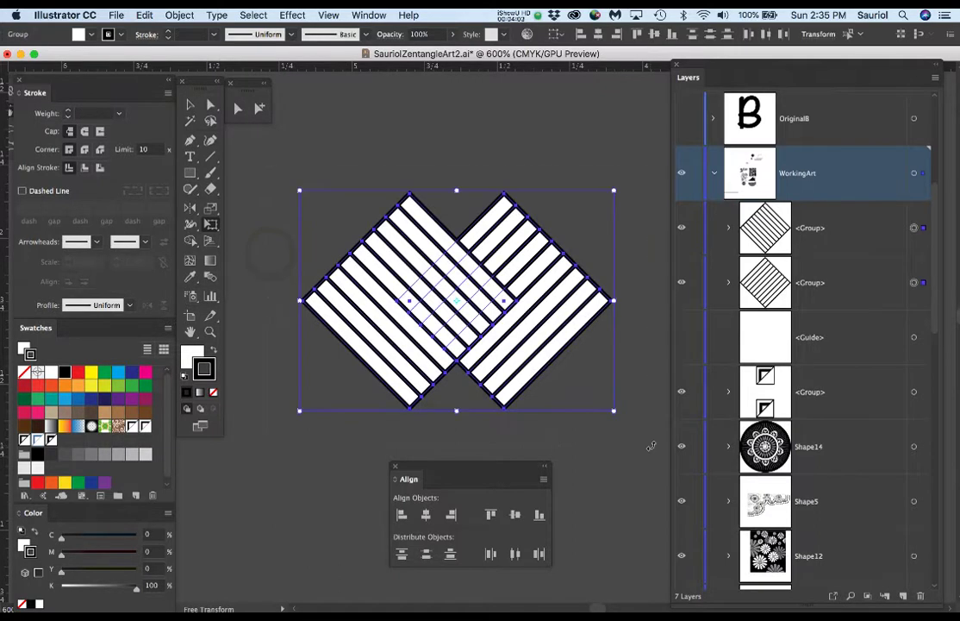
{"action": "key", "text": "super+g"}
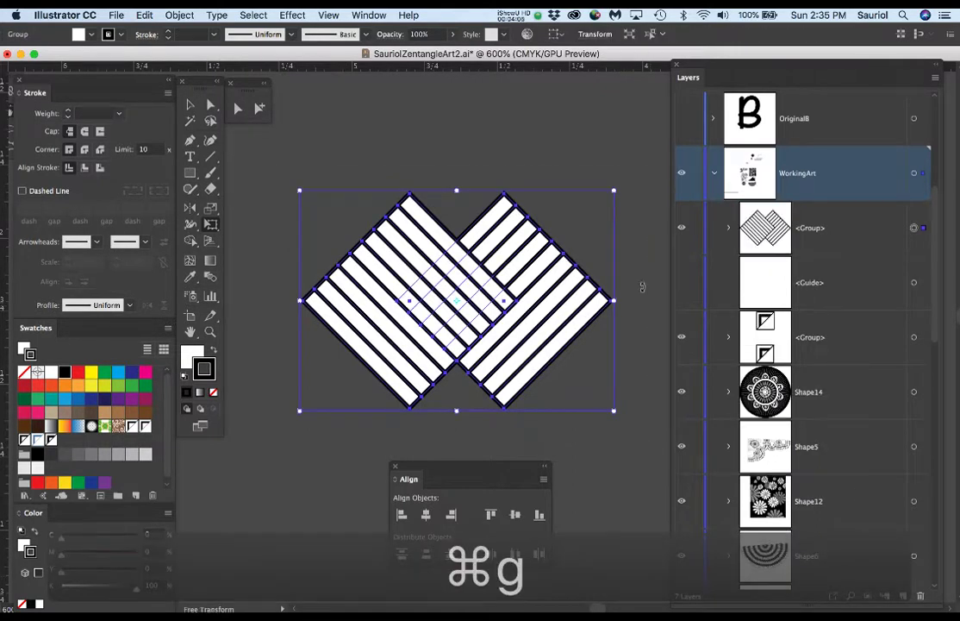
{"action": "scroll", "coordinate": [642, 287], "scroll_direction": "down", "scroll_amount": 3}
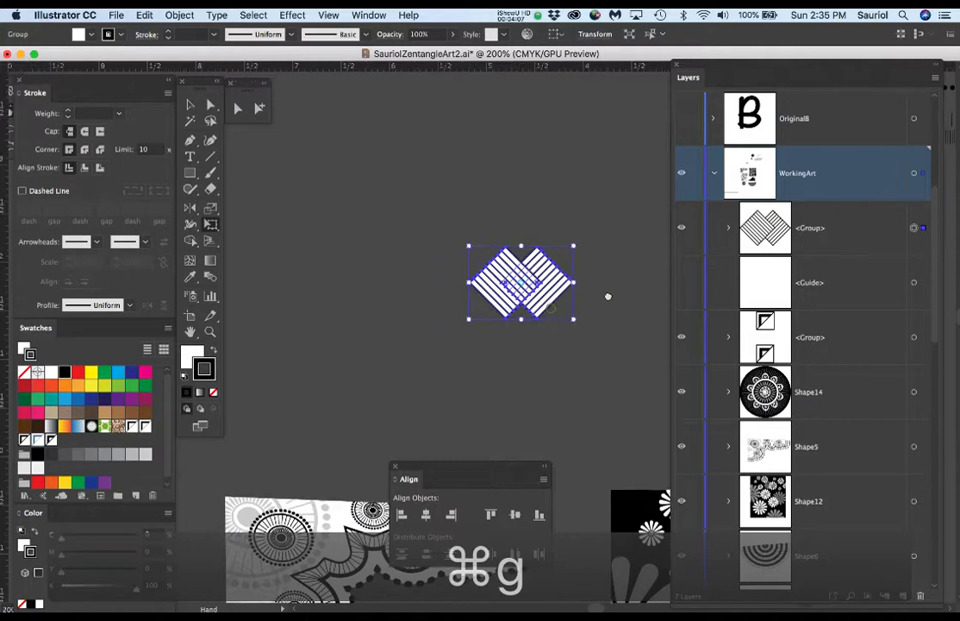
{"action": "scroll", "coordinate": [608, 297], "scroll_direction": "left", "scroll_amount": 3}
{"action": "scroll", "coordinate": [606, 294], "scroll_direction": "up", "scroll_amount": 1}
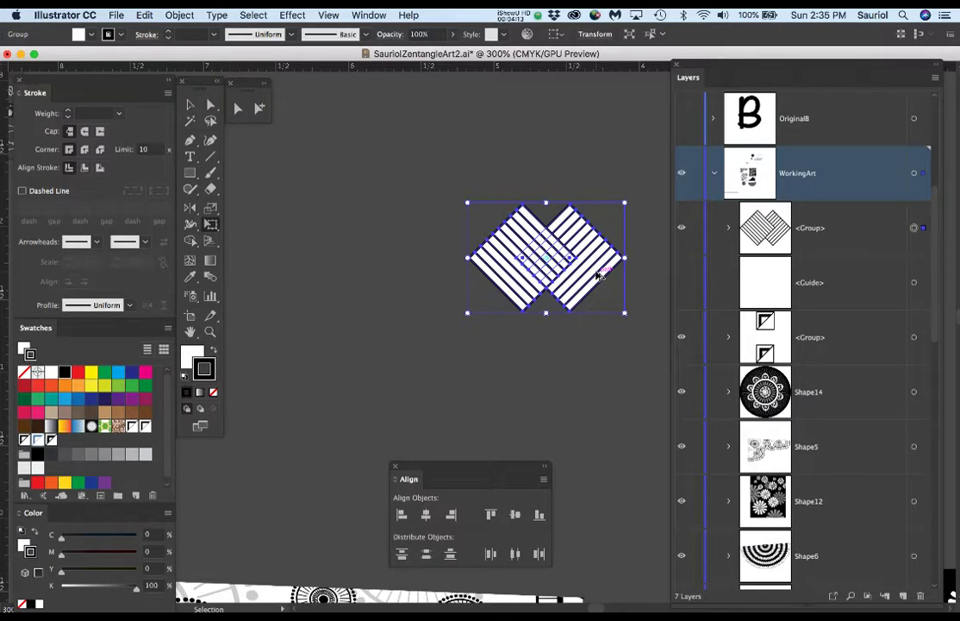
{"action": "left_click_drag", "start_coordinate": [595, 274], "coordinate": [504, 276]}
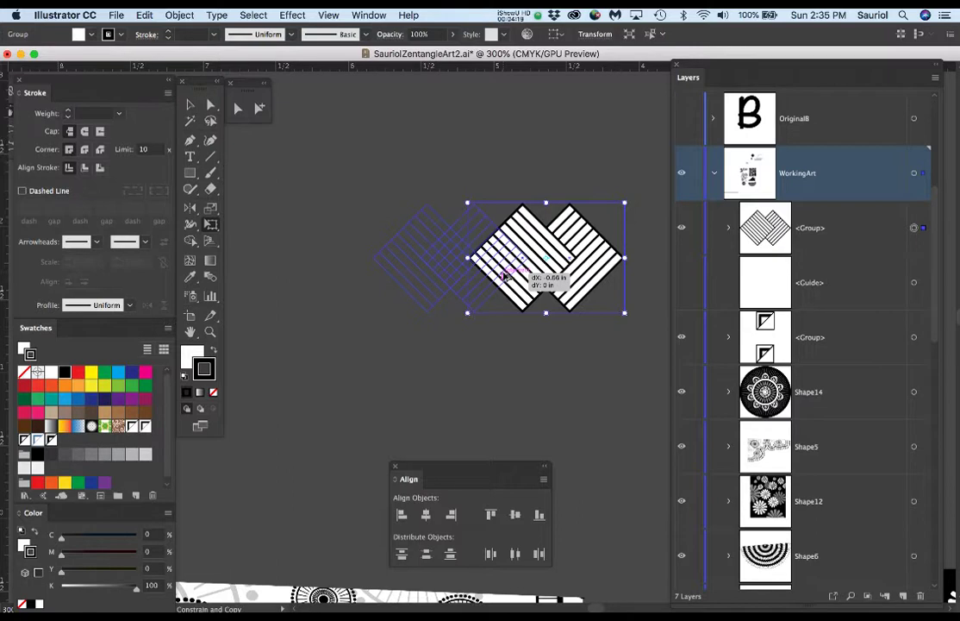
{"action": "left_click_drag", "start_coordinate": [504, 276], "coordinate": [506, 275]}
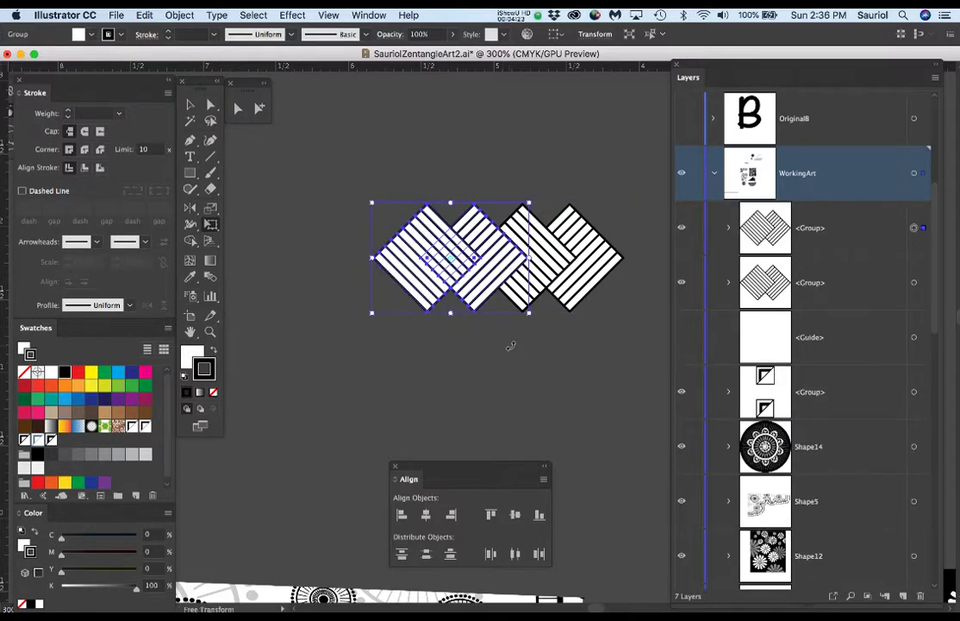
Repeat the copy transformation leftward until the overlapping diamonds form a woven strip about 14 in long.
{"action": "scroll", "coordinate": [510, 345], "scroll_direction": "down", "scroll_amount": 4}
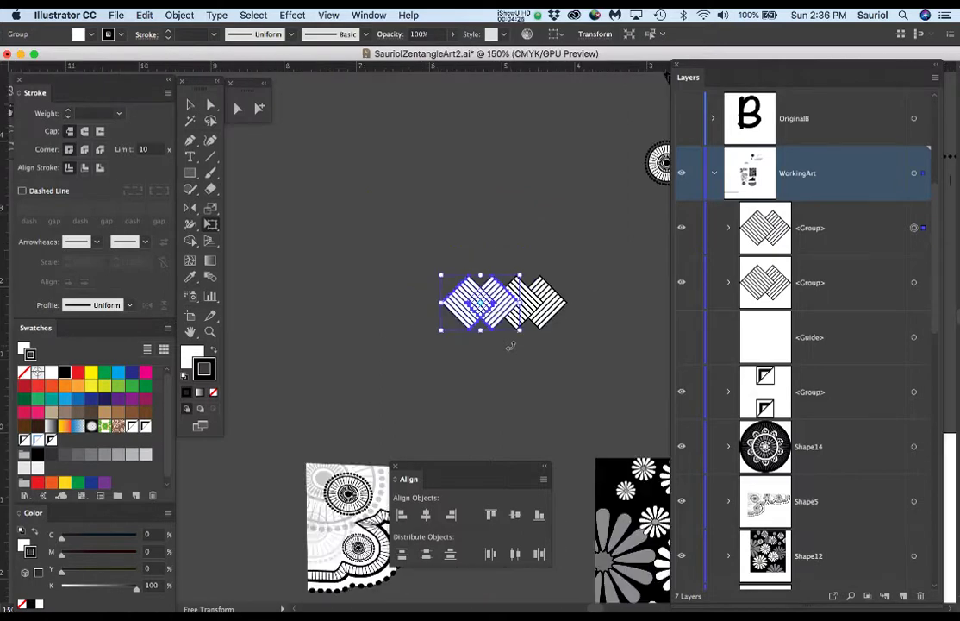
{"action": "scroll", "coordinate": [510, 346], "scroll_direction": "down", "scroll_amount": 3}
{"action": "left_click_drag", "start_coordinate": [510, 346], "coordinate": [590, 267]}
{"action": "scroll", "coordinate": [612, 285], "scroll_direction": "up", "scroll_amount": 2}
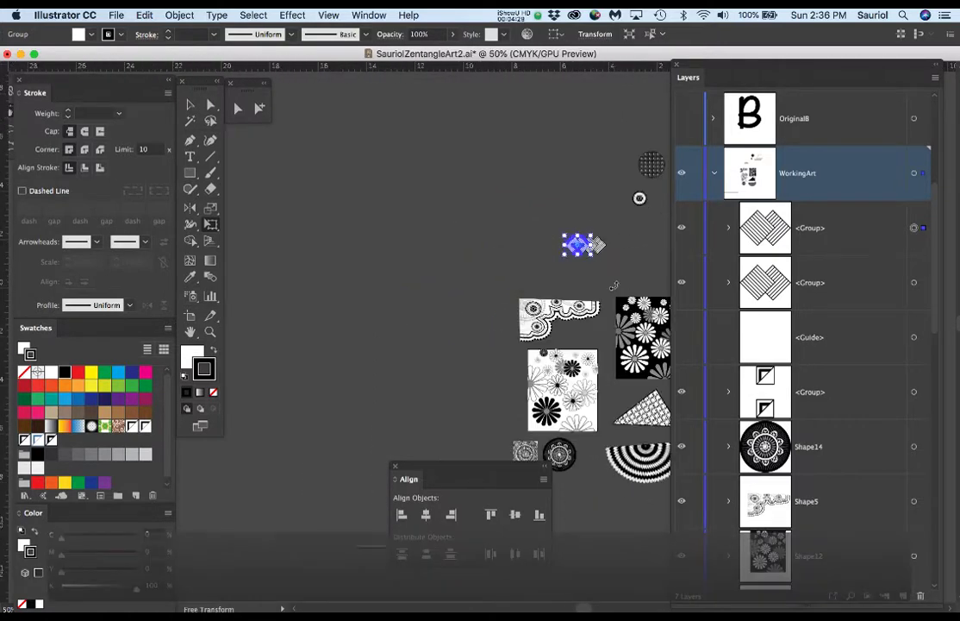
{"action": "key", "text": "super+d"}
{"action": "key", "text": "super+d"}
{"action": "key", "text": "super+d"}
{"action": "key", "text": "super+d"}
{"action": "key", "text": "super+d"}
{"action": "key", "text": "super+d"}
{"action": "key", "text": "super+d"}
{"action": "key", "text": "super+d"}
{"action": "key", "text": "super+d"}
{"action": "key", "text": "super+d"}
{"action": "key", "text": "super+d"}
{"action": "key", "text": "super+d"}
{"action": "key", "text": "super+d"}
{"action": "key", "text": "super+d"}
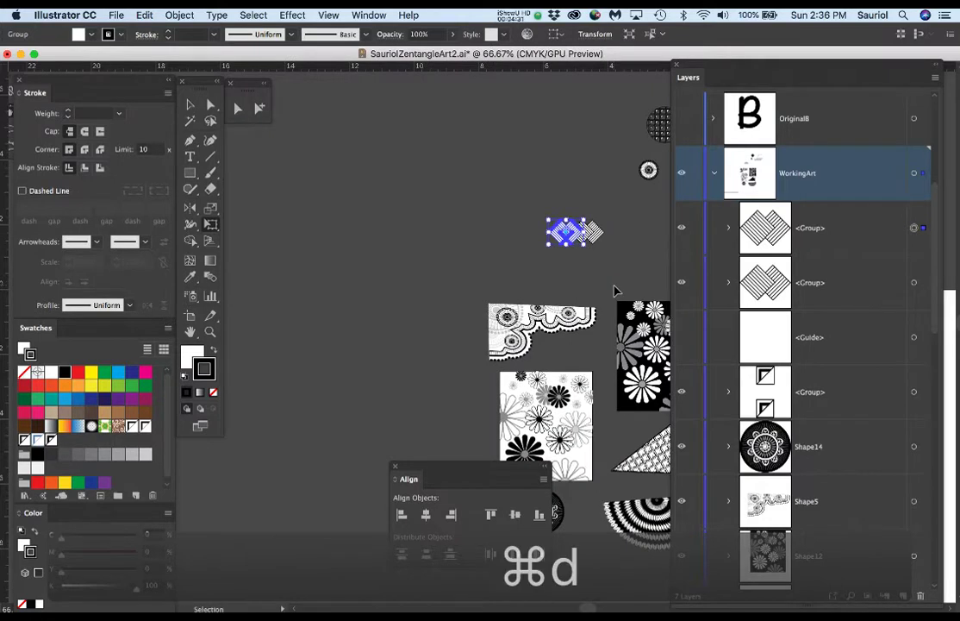
{"action": "key", "text": "super+d"}
{"action": "key", "text": "super+d"}
{"action": "key", "text": "super+d"}
{"action": "key", "text": "super+d"}
{"action": "key", "text": "super+d"}
{"action": "key", "text": "super+d"}
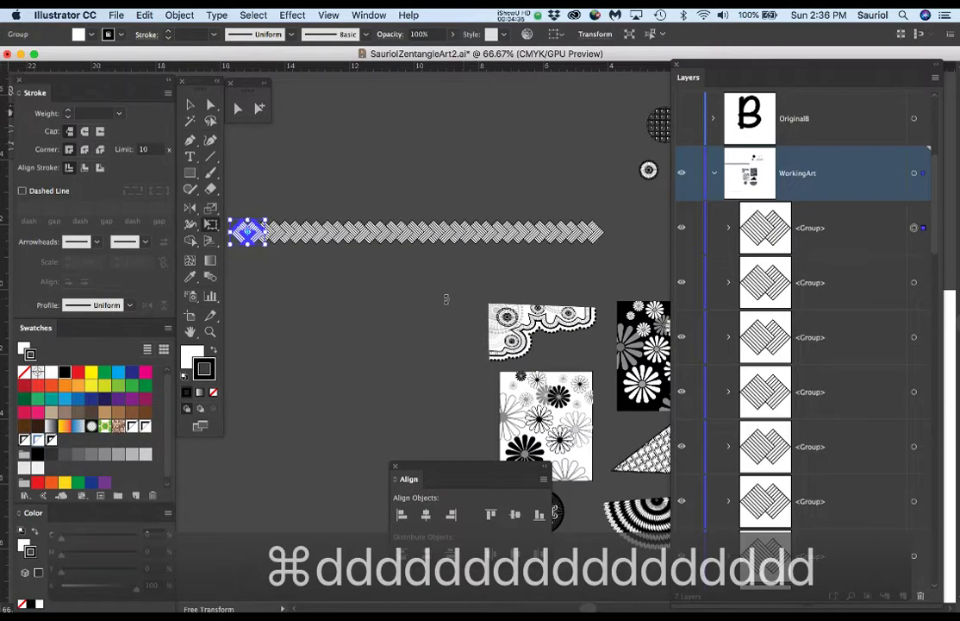
{"action": "scroll", "coordinate": [446, 299], "scroll_direction": "down", "scroll_amount": 2}
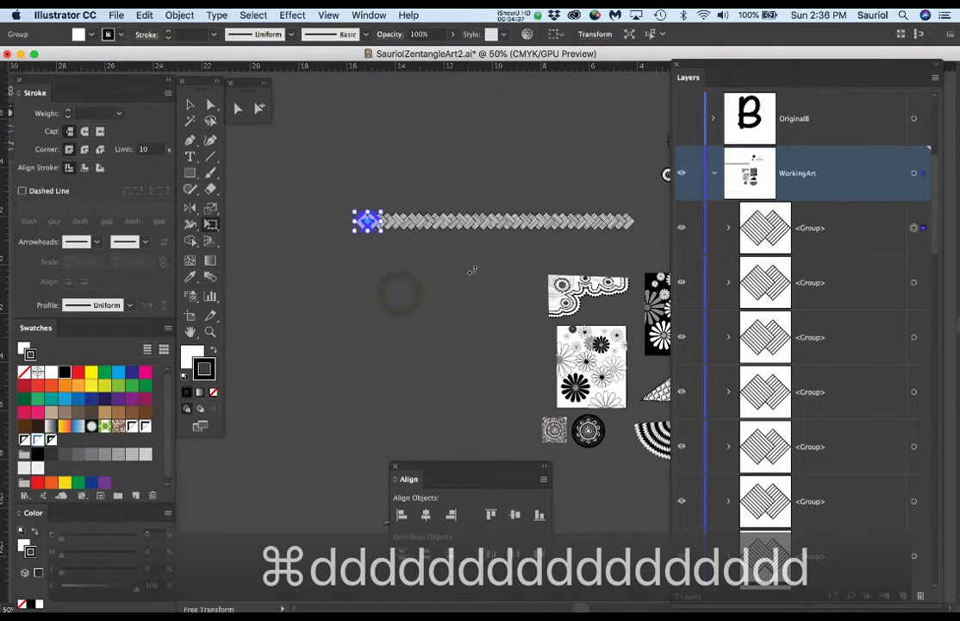
{"action": "key", "text": "super+d"}
{"action": "key", "text": "super+d"}
{"action": "key", "text": "super+d"}
{"action": "key", "text": "super+d"}
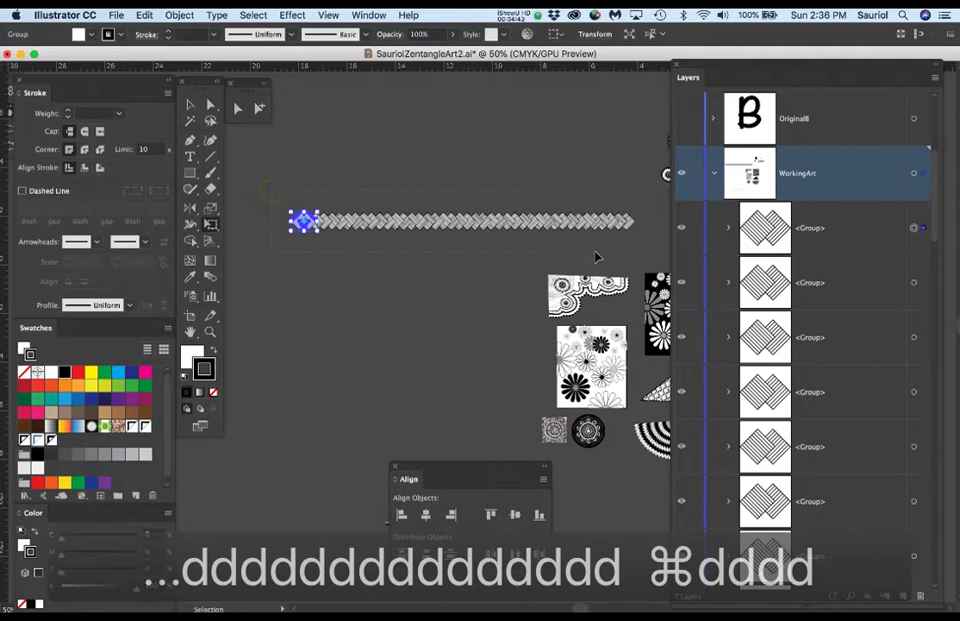
Group all the diamond pairs of the woven strip into one group and save the document.
{"action": "key", "text": "super+a"}
{"action": "key", "text": "e"}
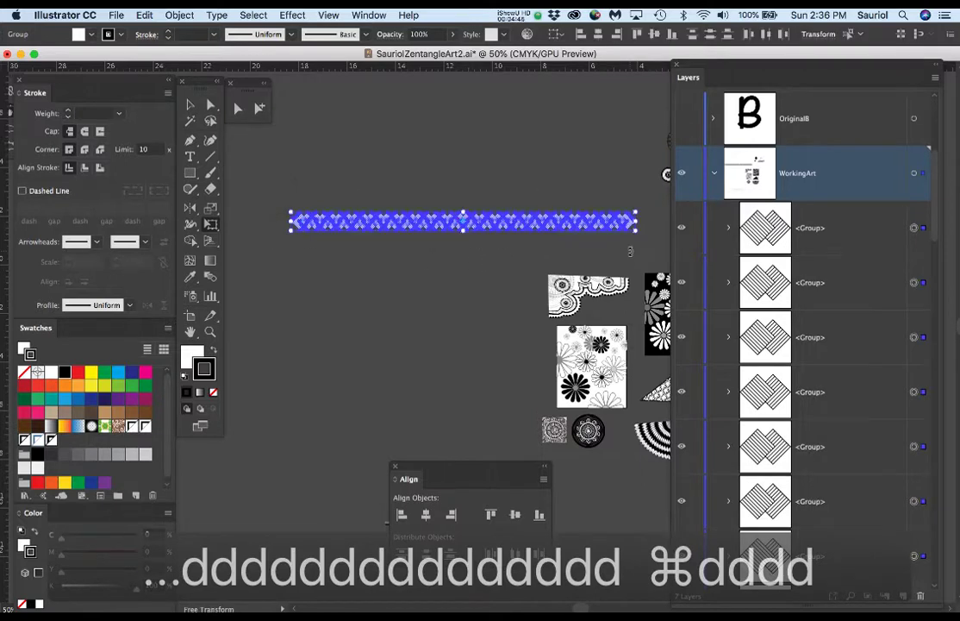
{"action": "key", "text": "super+g"}
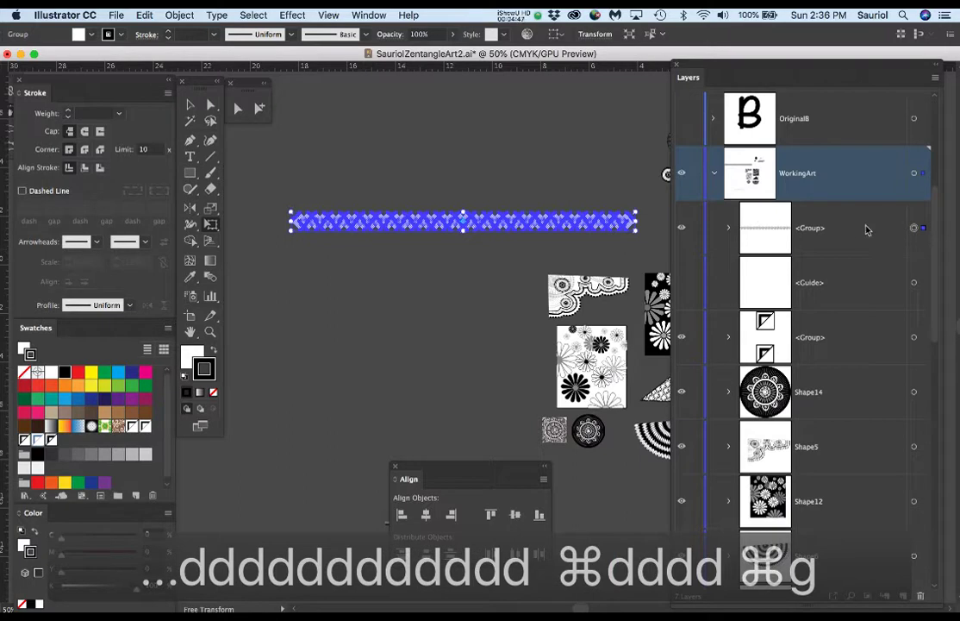
{"action": "key", "text": "super+s"}
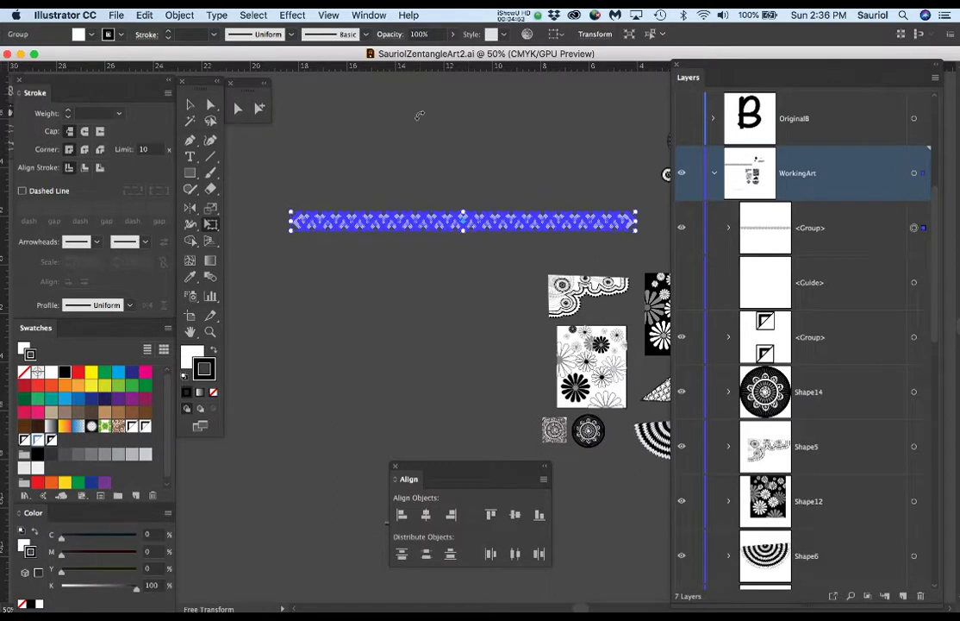
Create a new art brush from the woven strip with Tints and Shades colorization, keeping the other brush options at their defaults.
{"action": "left_click", "coordinate": [352, 36]}
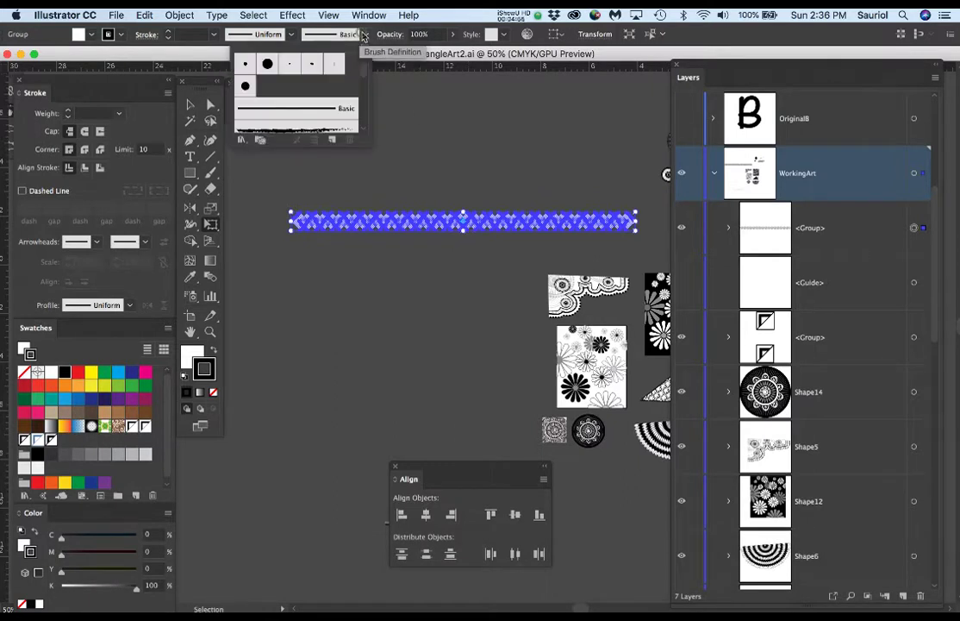
{"action": "left_click", "coordinate": [364, 50]}
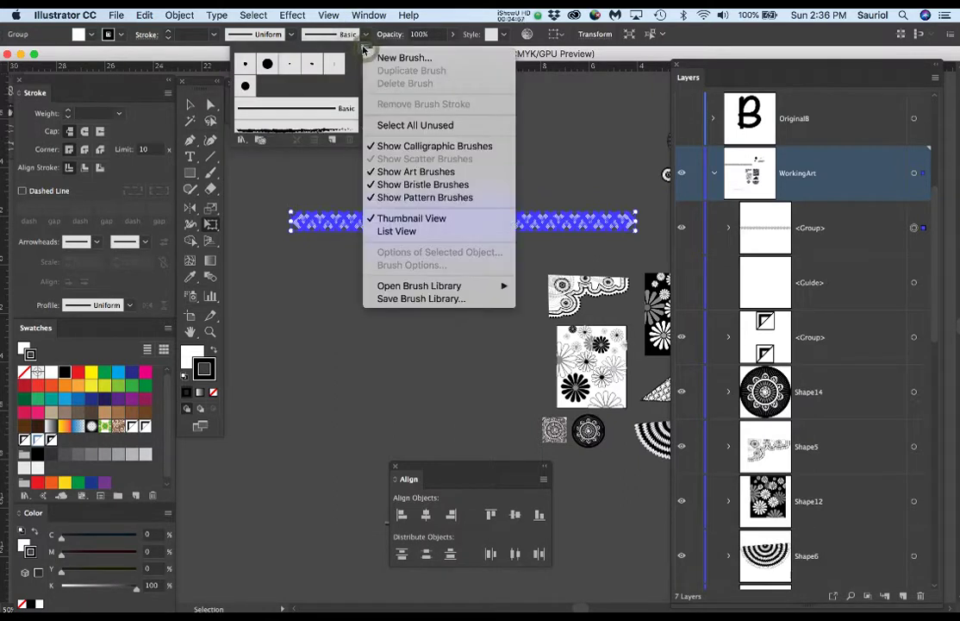
{"action": "left_click", "coordinate": [395, 60]}
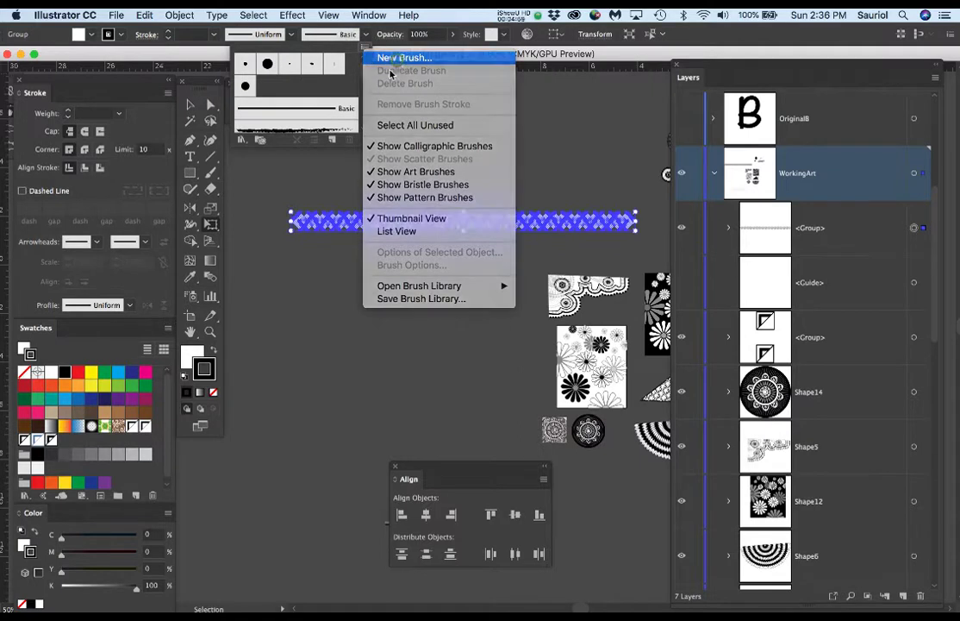
{"action": "left_click", "coordinate": [309, 300]}
{"action": "left_click", "coordinate": [424, 362]}
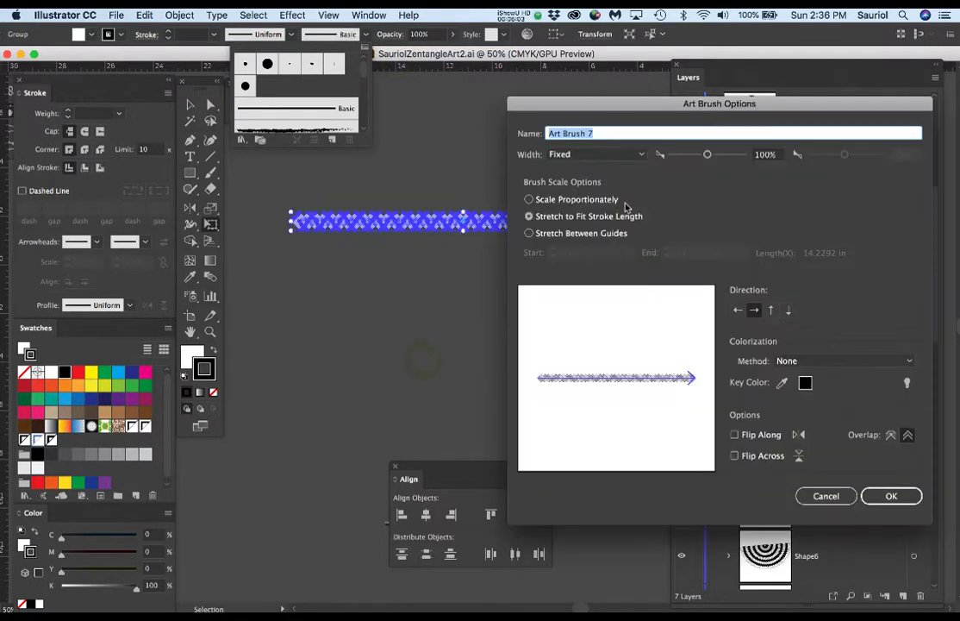
{"action": "left_click_drag", "start_coordinate": [657, 112], "coordinate": [591, 88]}
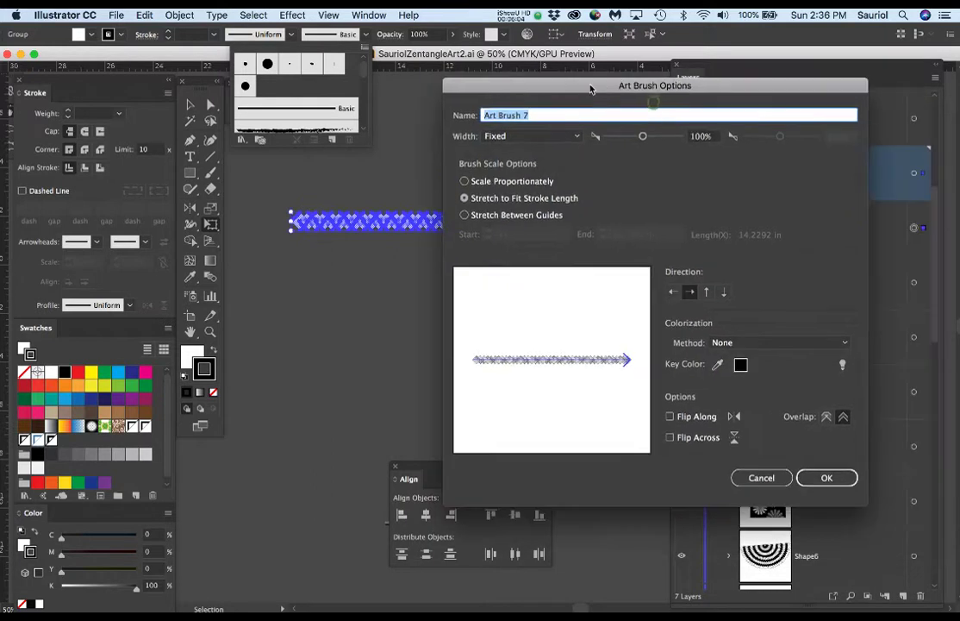
{"action": "left_click", "coordinate": [789, 343]}
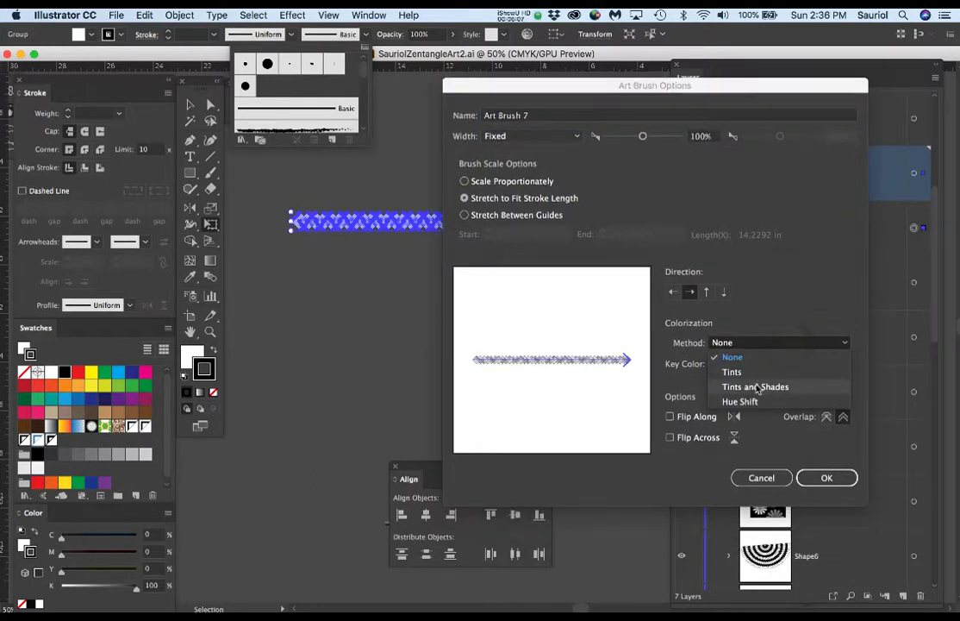
{"action": "left_click", "coordinate": [756, 387]}
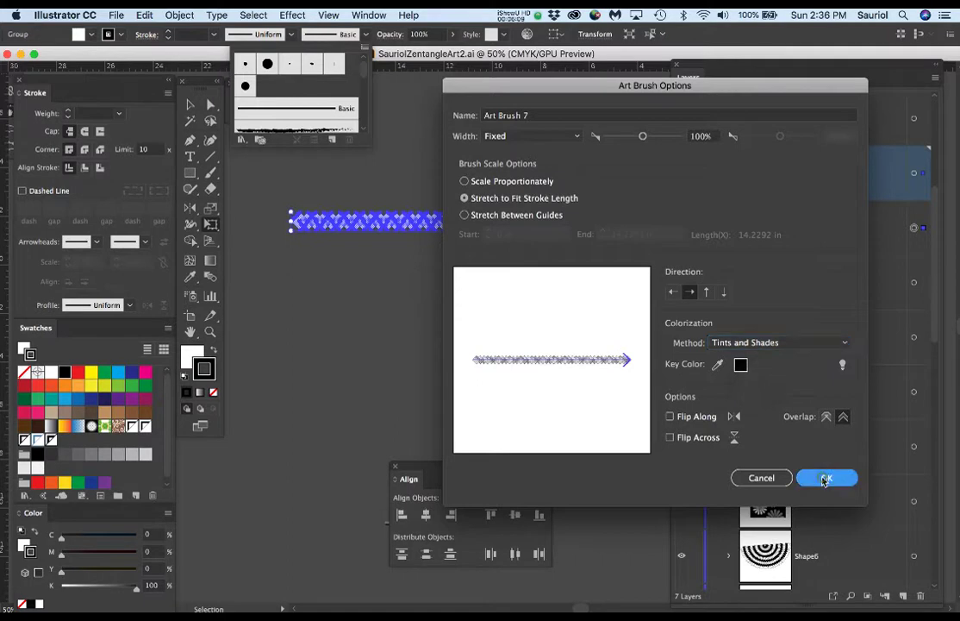
{"action": "left_click", "coordinate": [827, 477]}
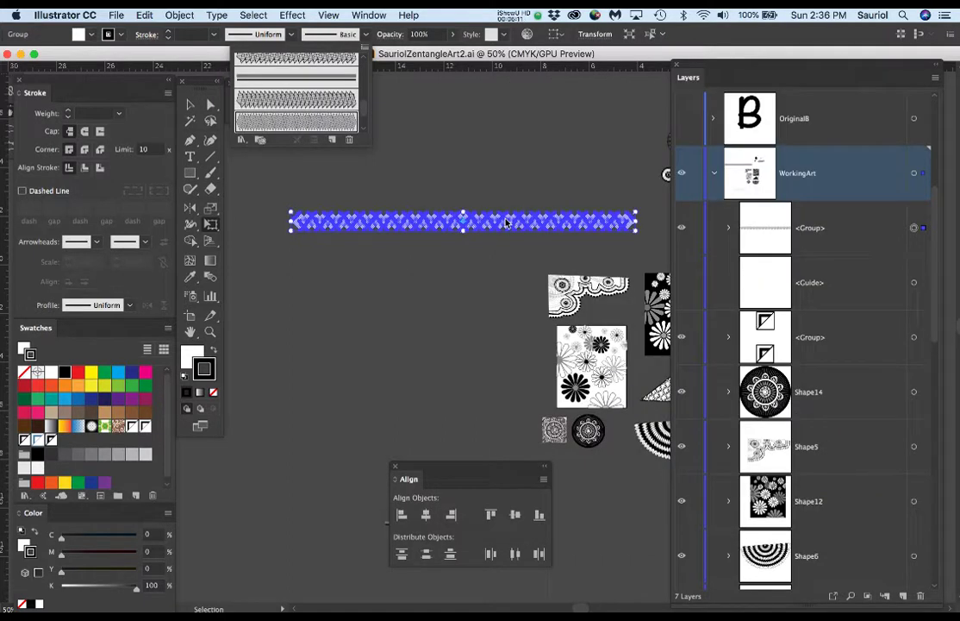
{"action": "left_click", "coordinate": [458, 260]}
Show the DemoZentangleArt layer, lock the B outline's compound path, and save the document.
{"action": "key", "text": "super+minus"}
{"action": "key", "text": "super+minus"}
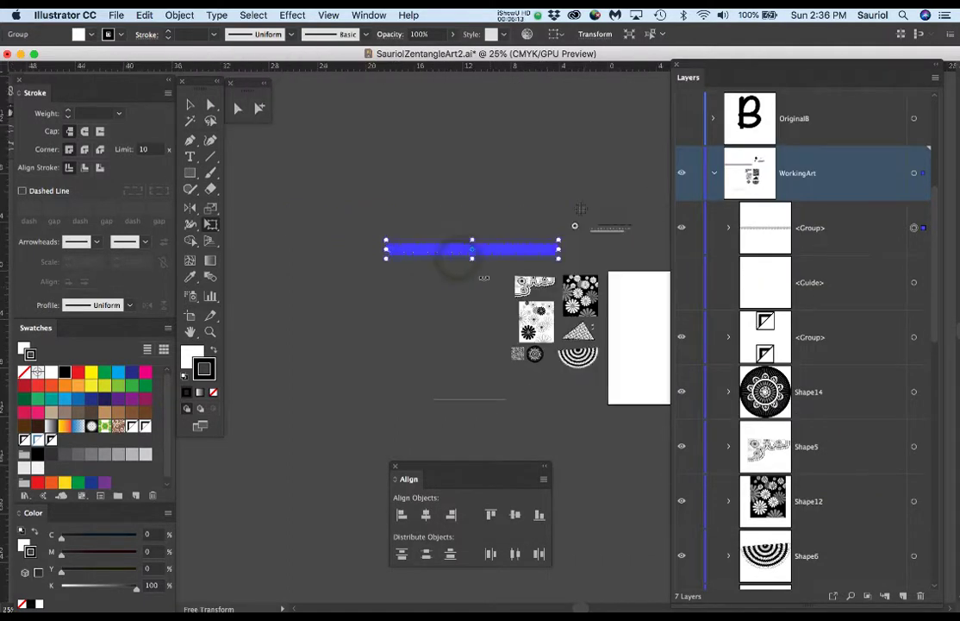
{"action": "scroll", "coordinate": [531, 292], "scroll_direction": "right", "scroll_amount": 4}
{"action": "scroll", "coordinate": [532, 291], "scroll_direction": "down", "scroll_amount": 3}
{"action": "scroll", "coordinate": [860, 273], "scroll_direction": "up", "scroll_amount": 5}
{"action": "left_click", "coordinate": [682, 119]}
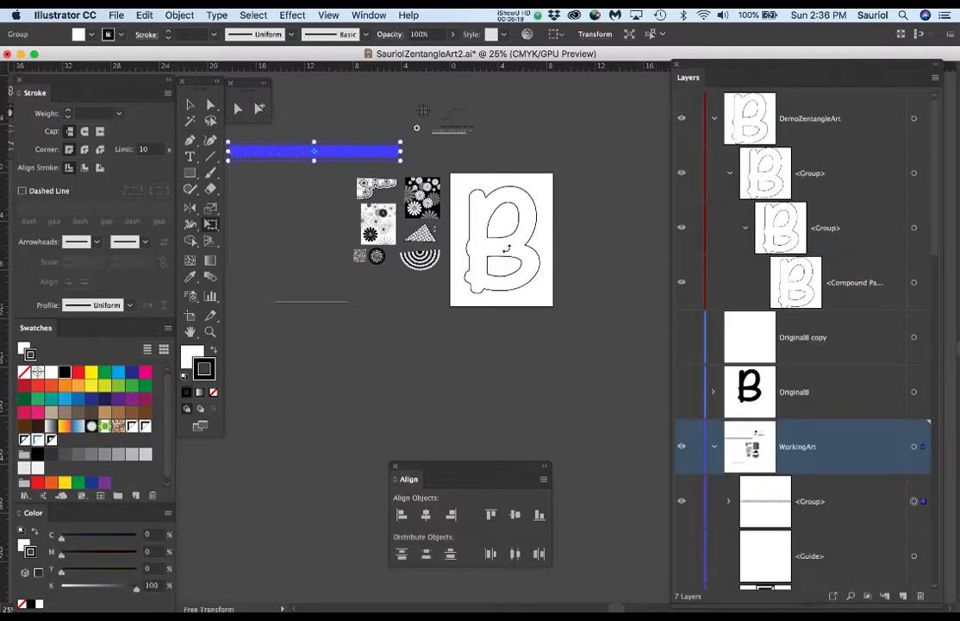
{"action": "key", "text": "super+plus"}
{"action": "key", "text": "super+plus"}
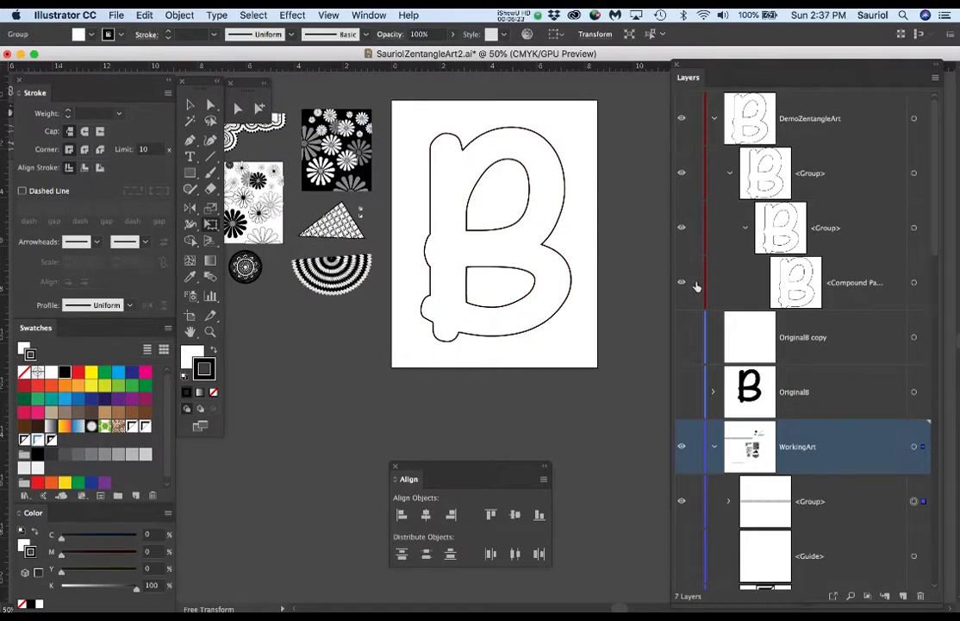
{"action": "key", "text": "super+s"}
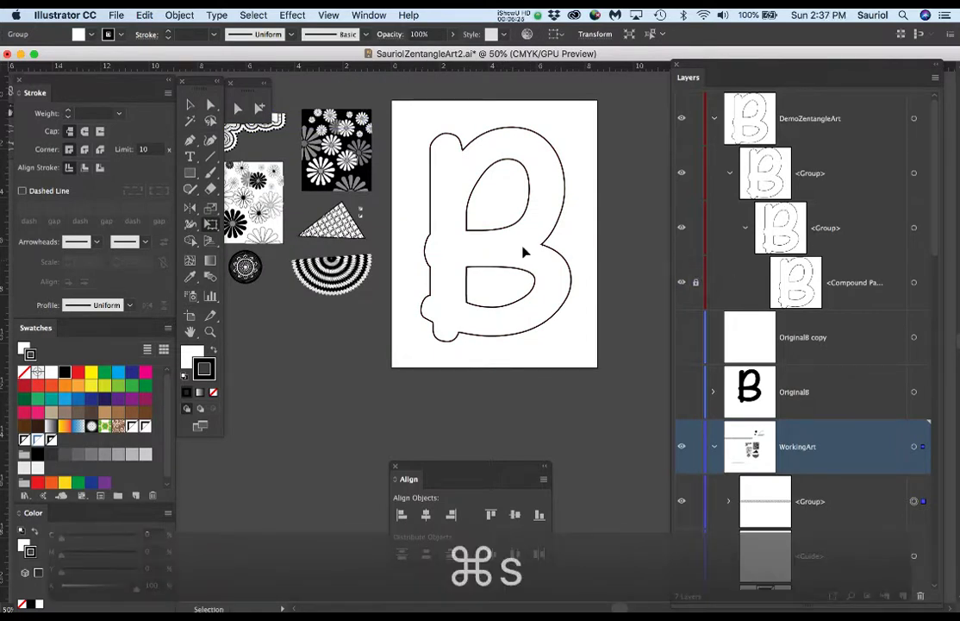
Draw an open S-shaped curve with the Pen tool, winding through seven anchor points from the B's upper left to its lower right.
{"action": "key", "text": "p"}
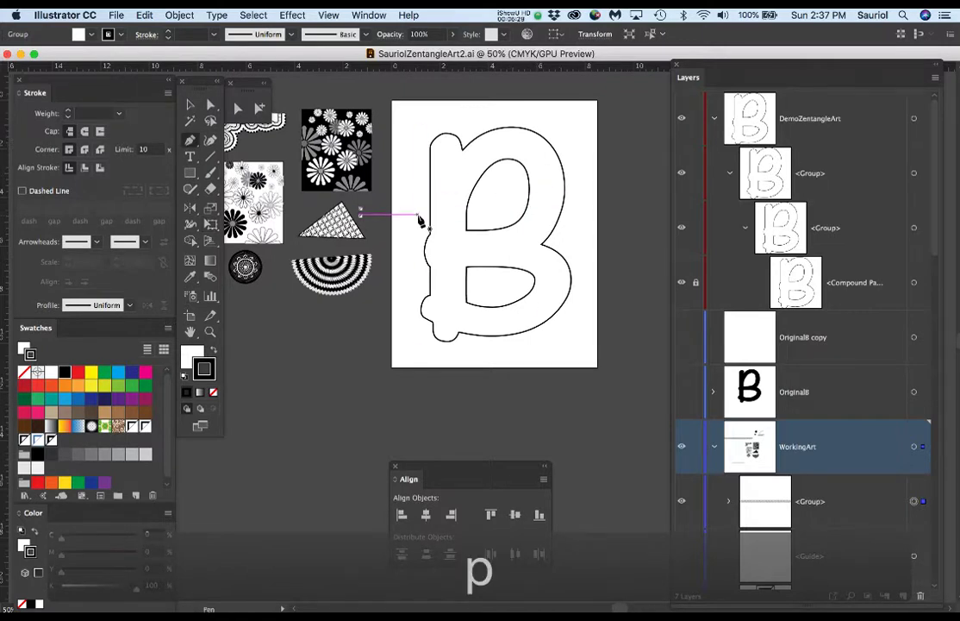
{"action": "left_click_drag", "start_coordinate": [416, 217], "coordinate": [430, 183]}
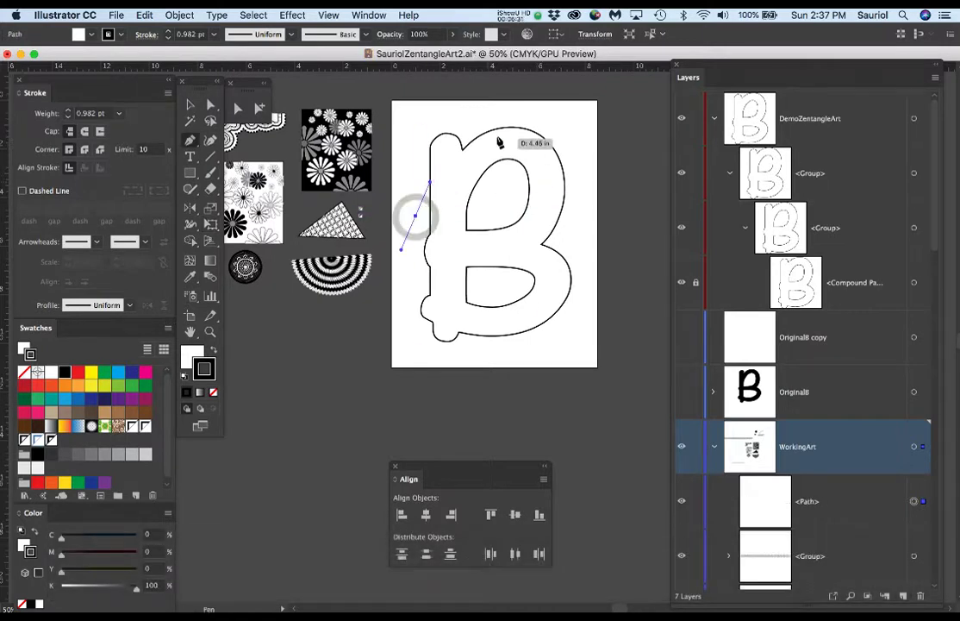
{"action": "left_click_drag", "start_coordinate": [505, 139], "coordinate": [547, 148]}
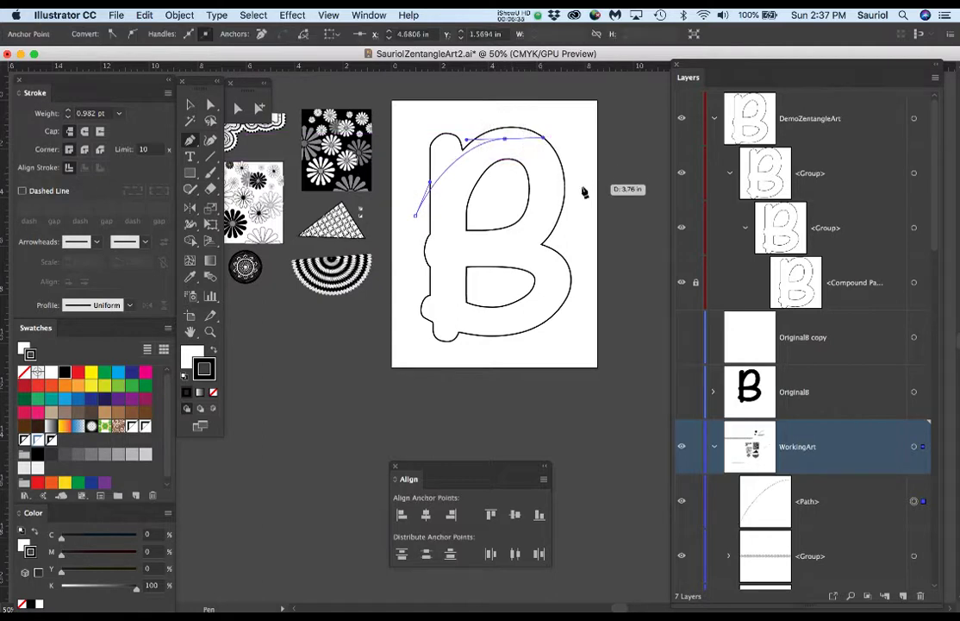
{"action": "left_click_drag", "start_coordinate": [578, 191], "coordinate": [591, 234]}
{"action": "left_click_drag", "start_coordinate": [522, 246], "coordinate": [431, 257]}
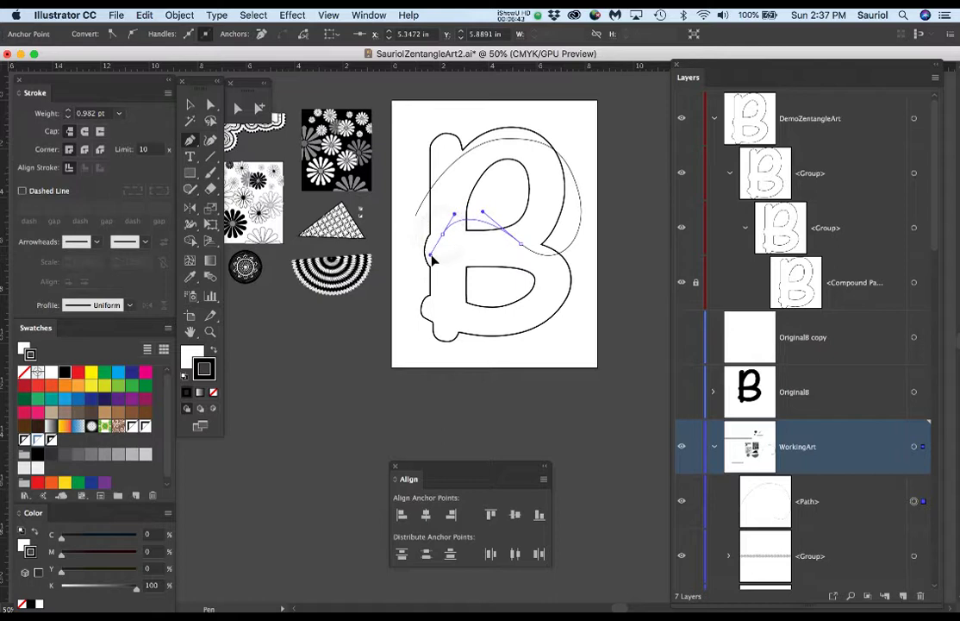
{"action": "left_click_drag", "start_coordinate": [455, 325], "coordinate": [491, 348]}
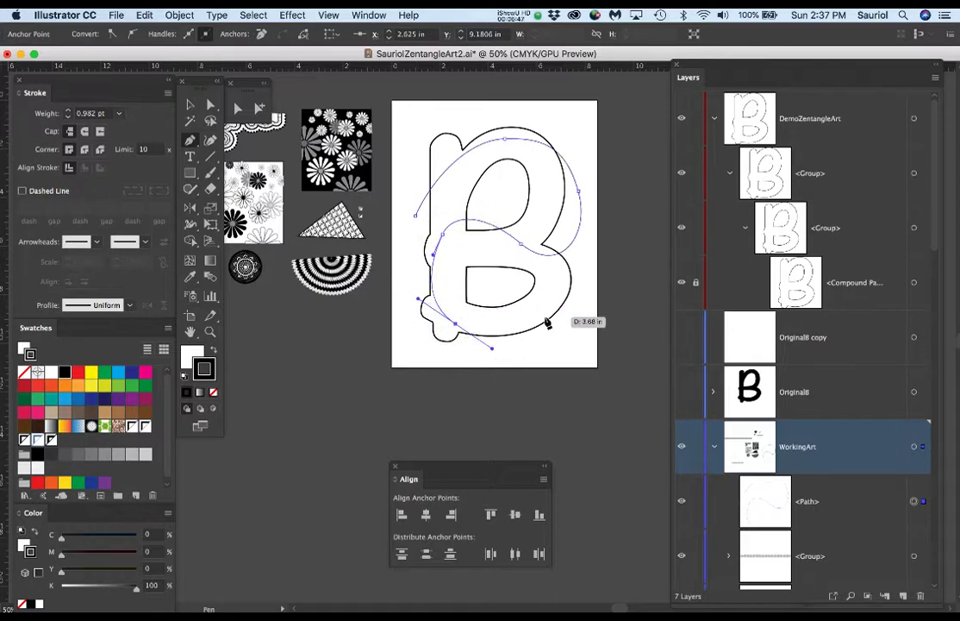
{"action": "left_click_drag", "start_coordinate": [553, 334], "coordinate": [580, 321]}
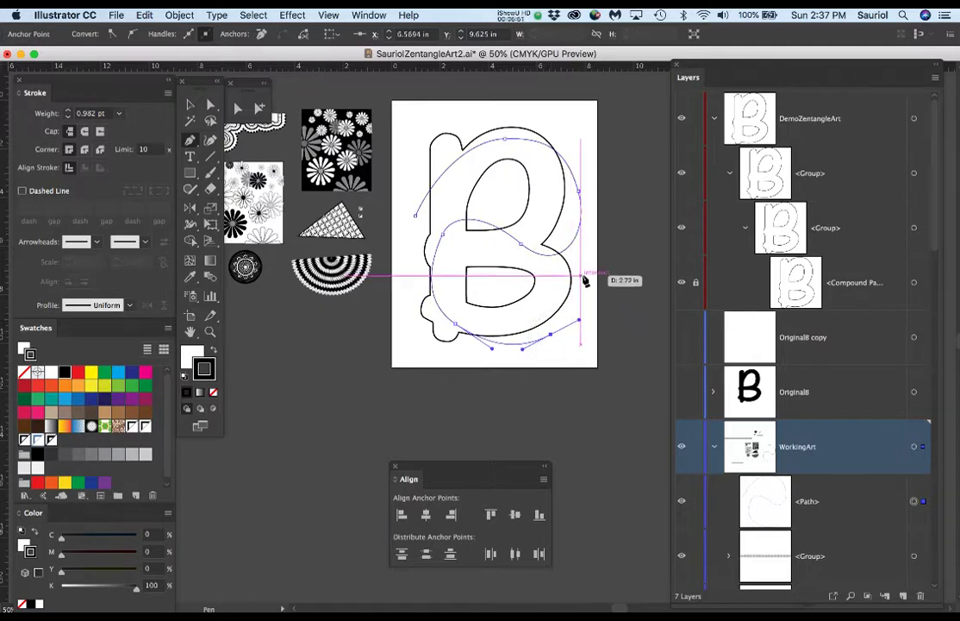
Reposition the curve's start, left, lower-left and end anchor points so its sides reach past the B's outline.
{"action": "key", "text": "super"}
{"action": "left_click_drag", "start_coordinate": [555, 337], "coordinate": [584, 287]}
{"action": "mouse_move", "coordinate": [459, 325]}
{"action": "left_mouse_down"}
{"action": "mouse_move", "coordinate": [487, 321]}
{"action": "mouse_move", "coordinate": [502, 344]}
{"action": "mouse_move", "coordinate": [521, 343]}
{"action": "mouse_move", "coordinate": [508, 349]}
{"action": "mouse_move", "coordinate": [458, 323]}
{"action": "left_mouse_up"}
{"action": "left_click_drag", "start_coordinate": [446, 244], "coordinate": [415, 207]}
{"action": "left_click_drag", "start_coordinate": [500, 148], "coordinate": [512, 138]}
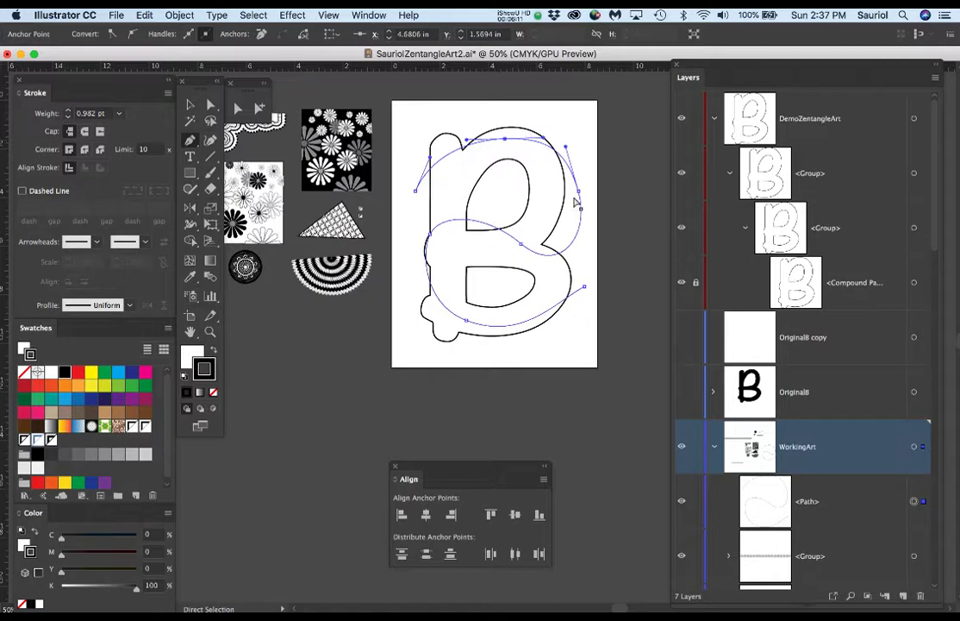
{"action": "left_click_drag", "start_coordinate": [434, 238], "coordinate": [421, 242]}
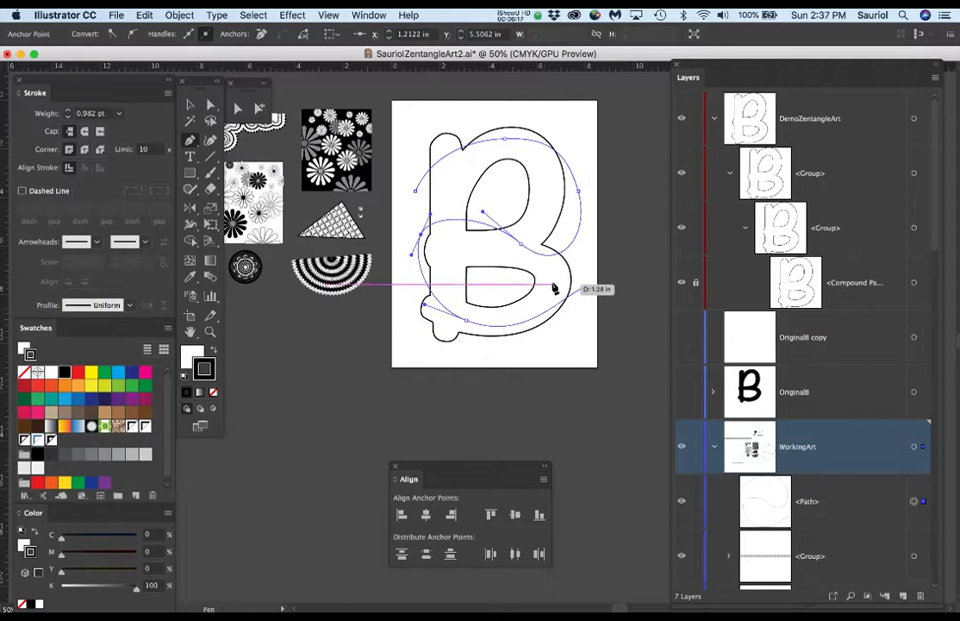
{"action": "left_click", "coordinate": [582, 294]}
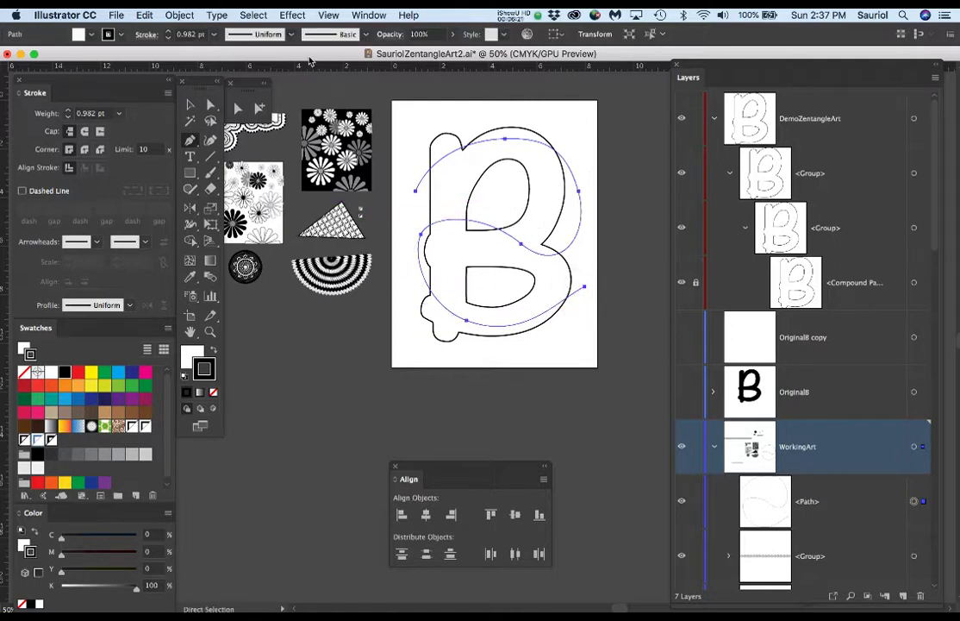
Apply the woven strip art brush to the S-shaped curve and save the document.
{"action": "left_click", "coordinate": [326, 35]}
{"action": "scroll", "coordinate": [322, 91], "scroll_direction": "down", "scroll_amount": 3}
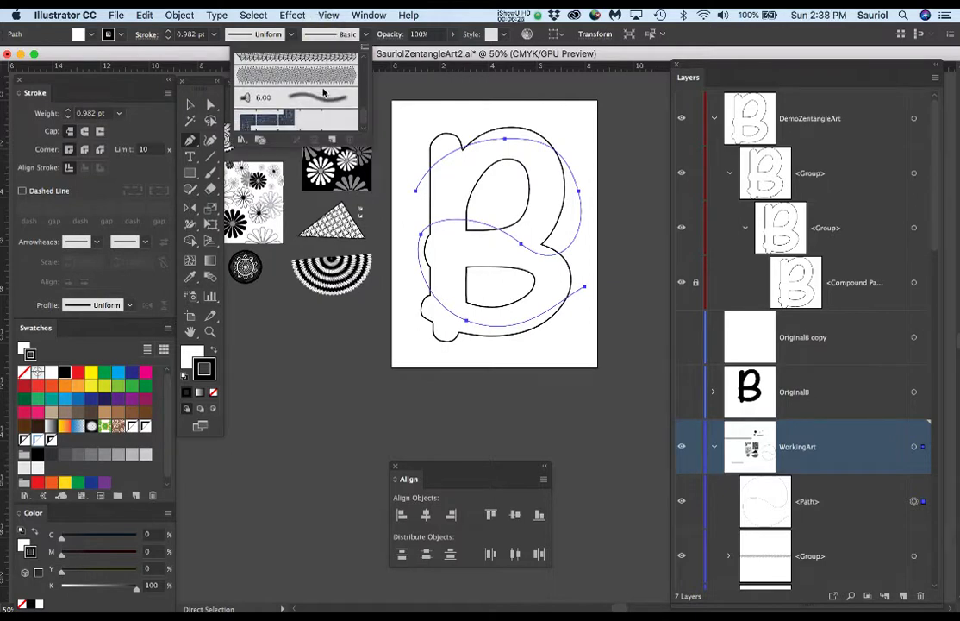
{"action": "left_click", "coordinate": [283, 69]}
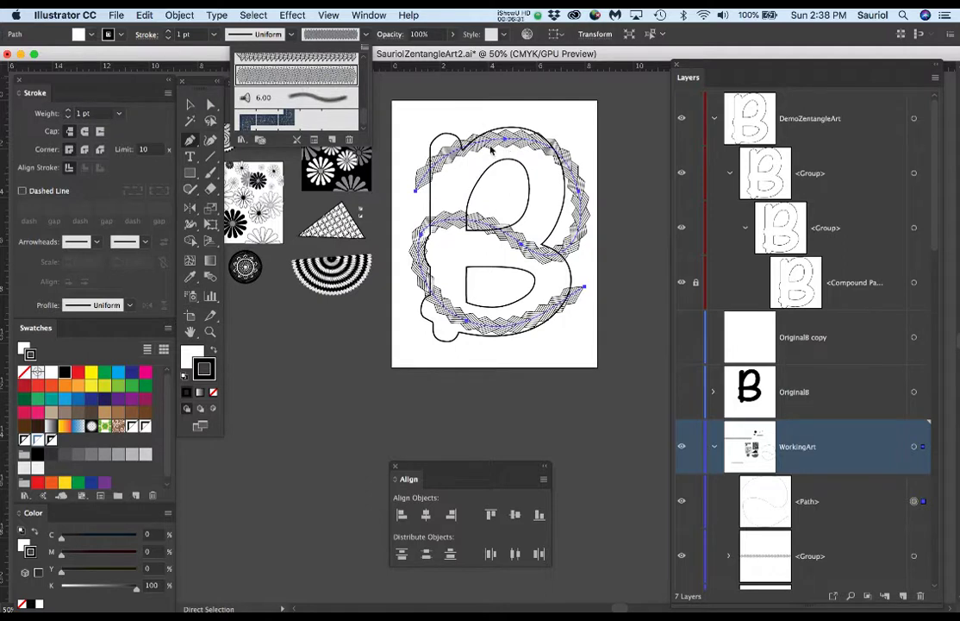
{"action": "key", "text": "Escape"}
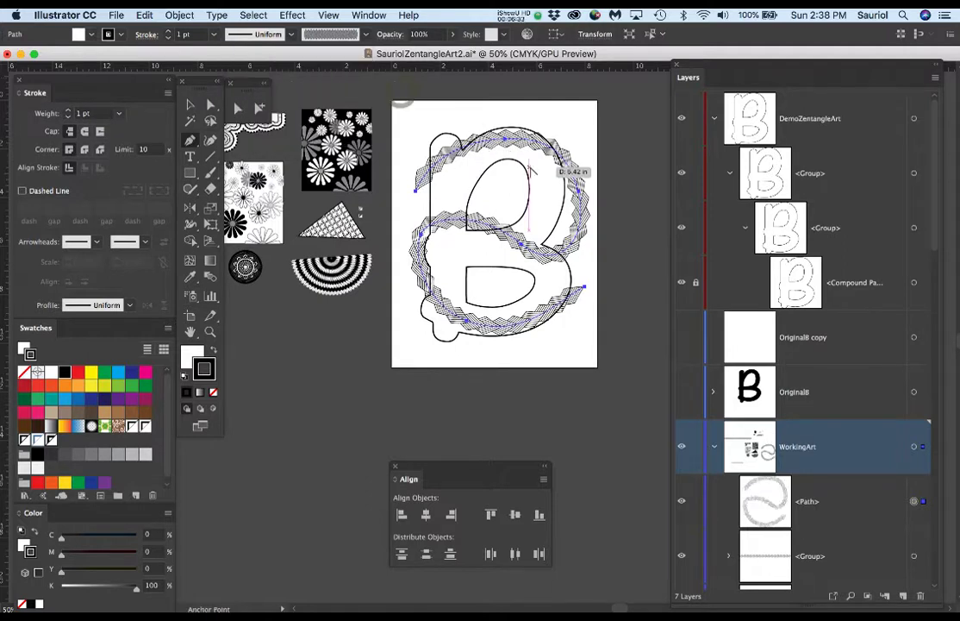
{"action": "key", "text": "super+1"}
{"action": "key", "text": "super"}
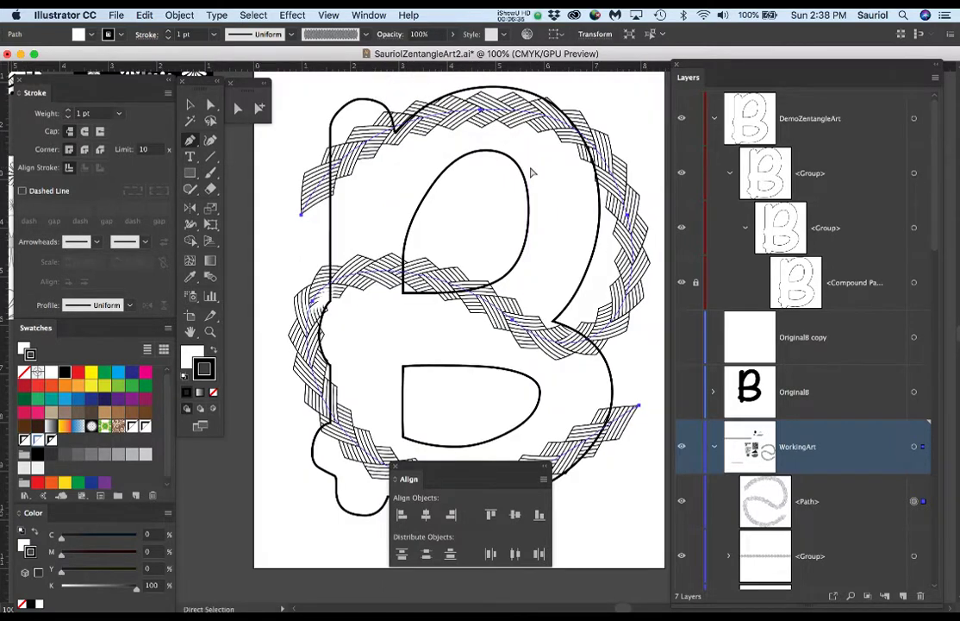
{"action": "key", "text": "super+s"}
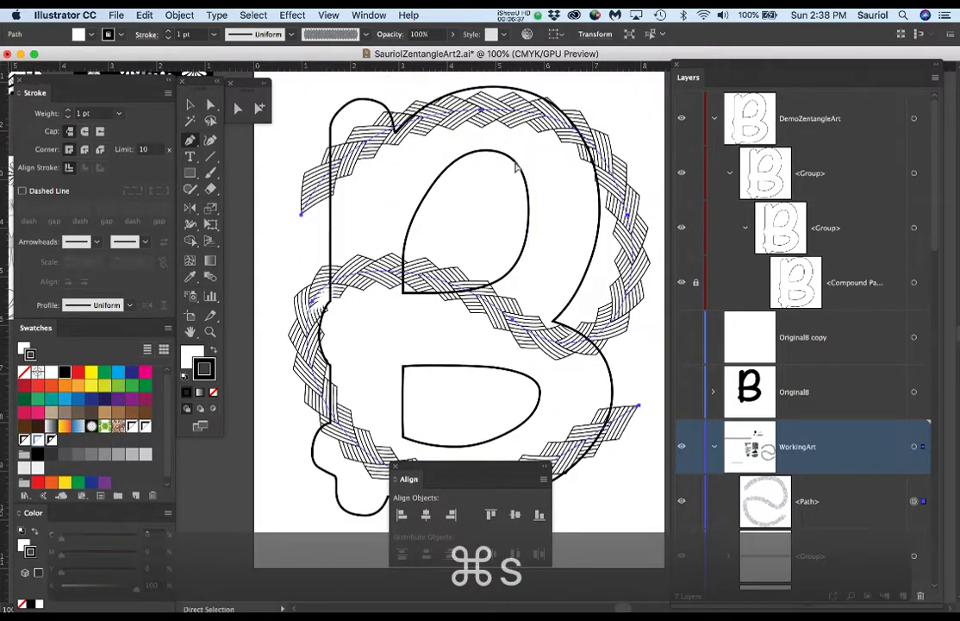
Set the woven curve's stroke weight to 1.5 pt and deselect it.
{"action": "left_click", "coordinate": [164, 35]}
{"action": "type", "text": "1.5"}
{"action": "key", "text": "Return"}
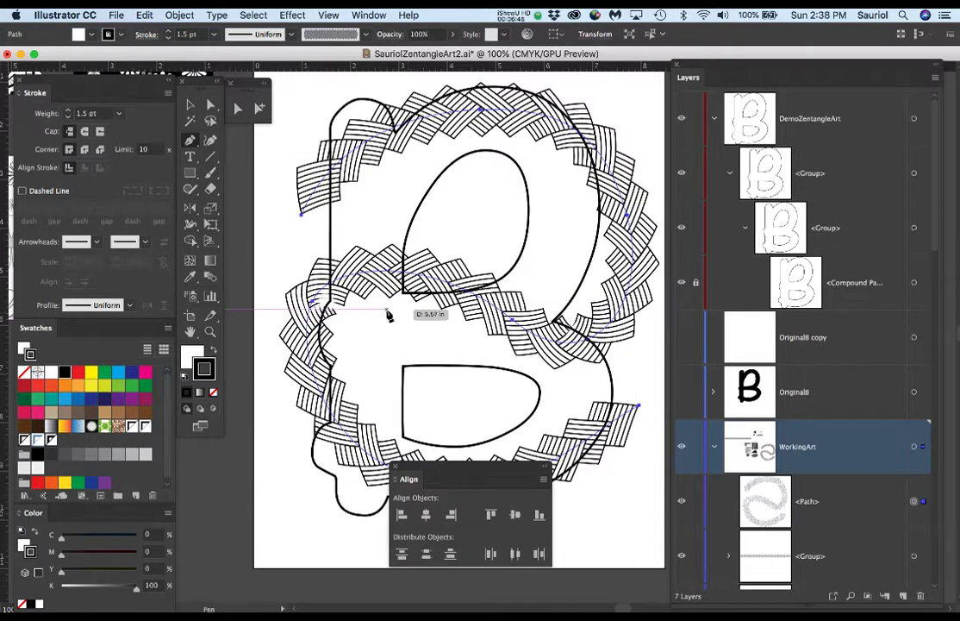
{"action": "key", "text": "super"}
{"action": "left_click", "coordinate": [304, 255], "text": "super"}
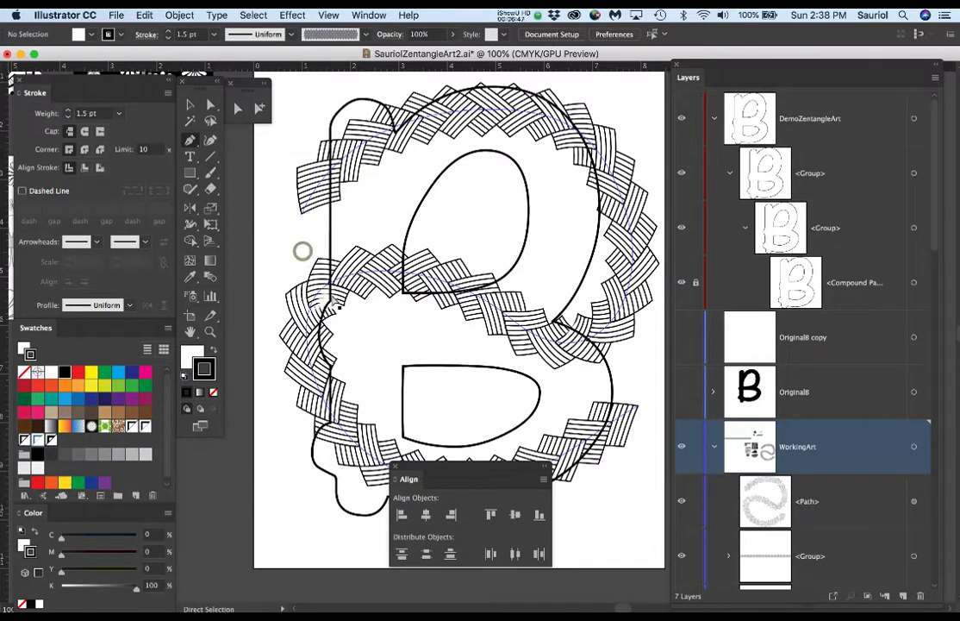
Move the woven curve's left anchor point outward from the B's waist to about X 0.99 in, Y 5.5 in.
{"action": "left_click_drag", "start_coordinate": [428, 423], "coordinate": [503, 332]}
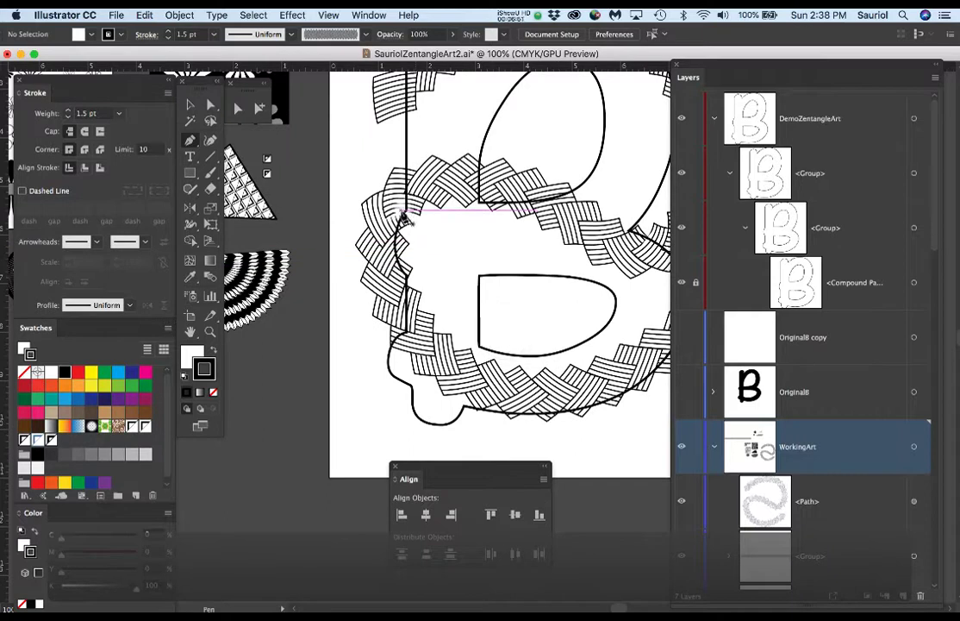
{"action": "scroll", "coordinate": [393, 215], "scroll_direction": "up", "scroll_amount": 5}
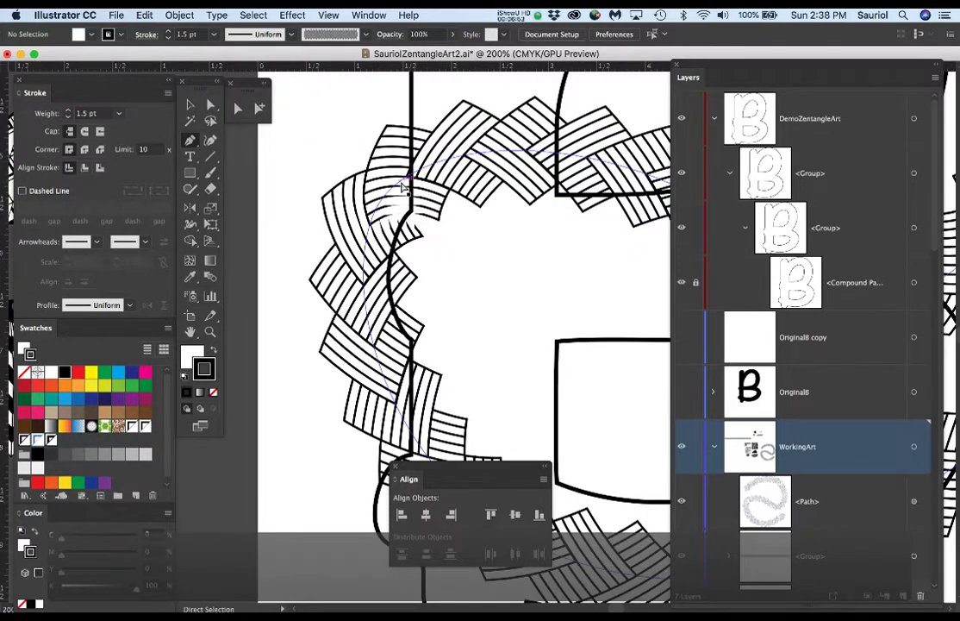
{"action": "key", "text": "a"}
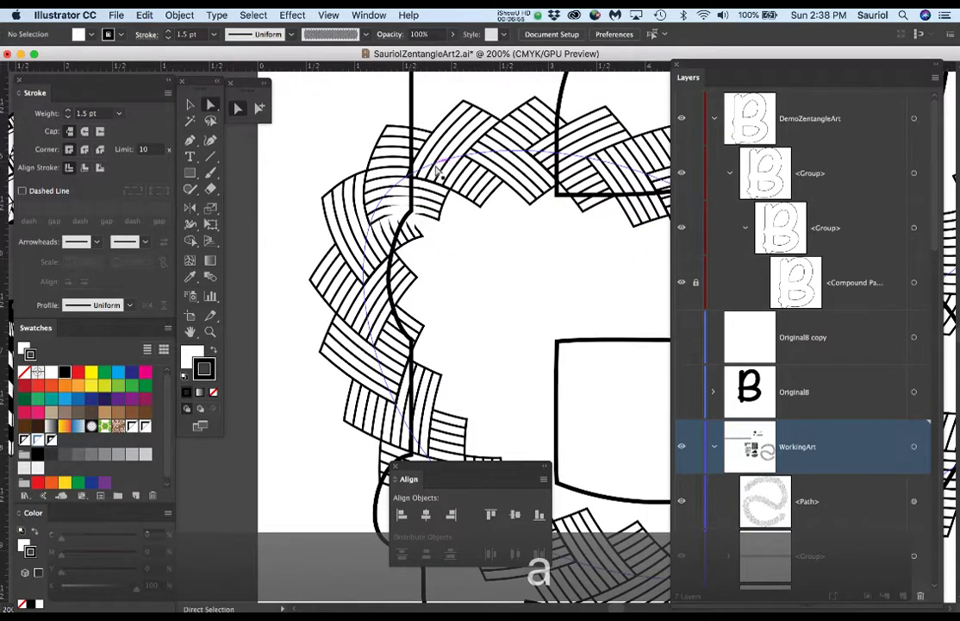
{"action": "left_click", "coordinate": [435, 160]}
{"action": "left_click_drag", "start_coordinate": [389, 209], "coordinate": [362, 208]}
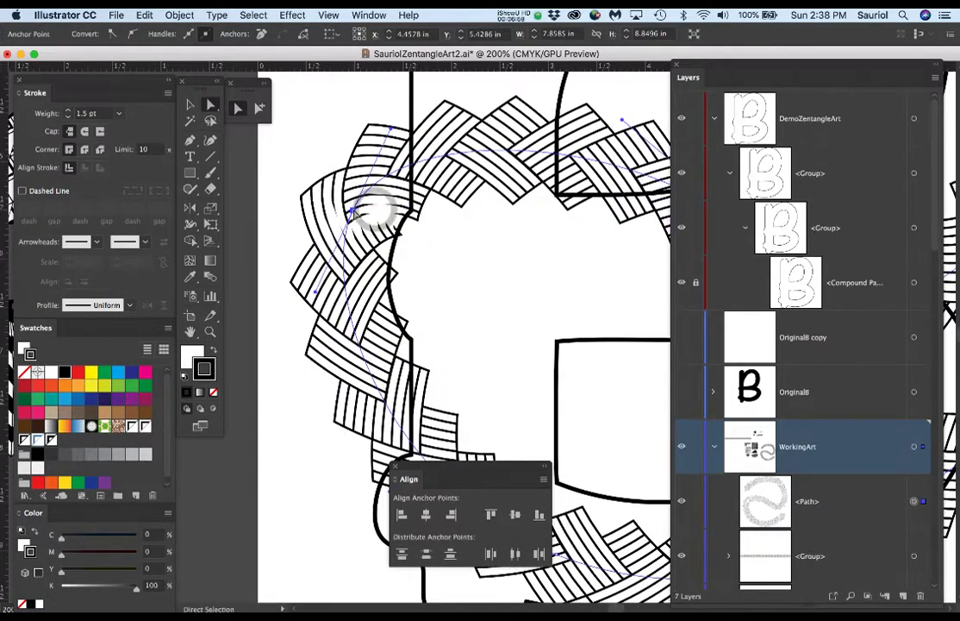
{"action": "key", "text": "super+minus"}
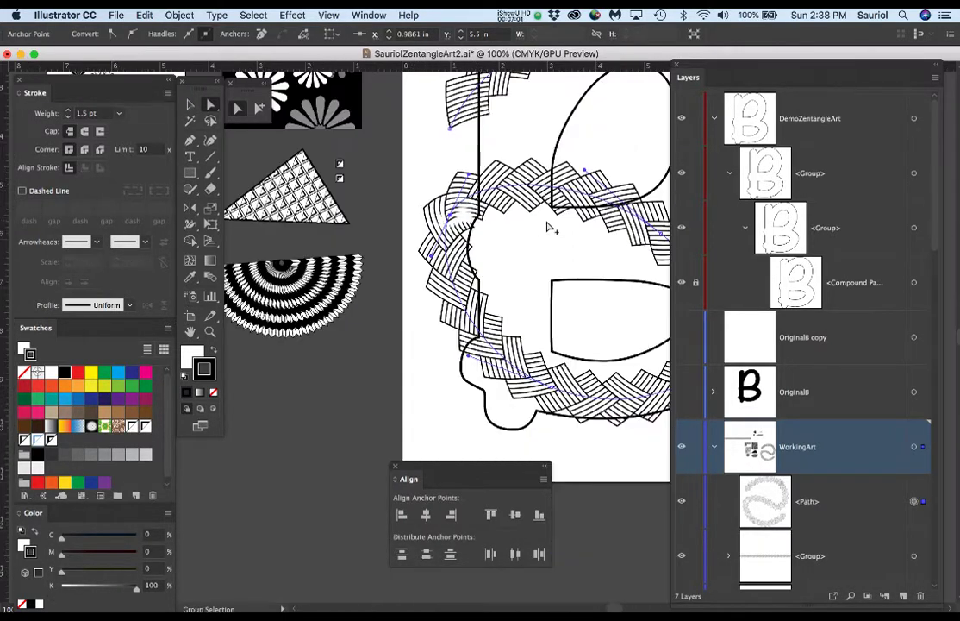
{"action": "key", "text": "super+minus"}
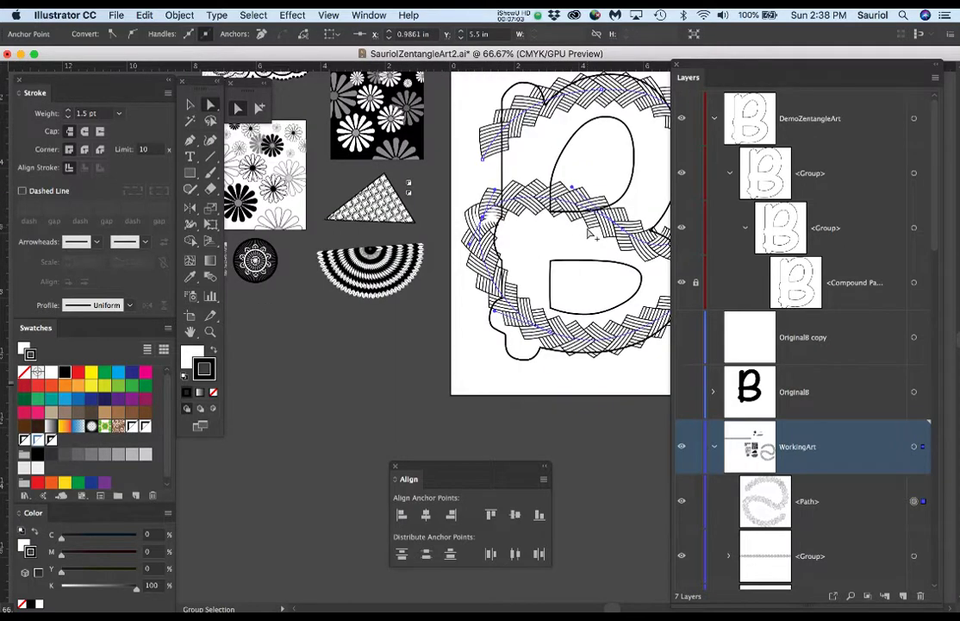
{"action": "left_click_drag", "start_coordinate": [593, 233], "coordinate": [504, 232]}
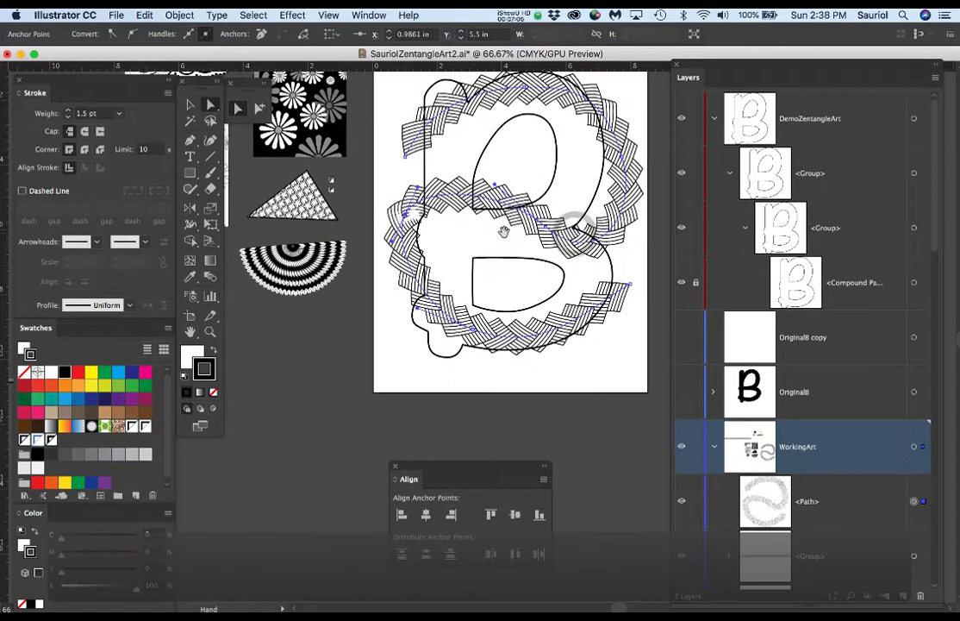
Save the document and rename the woven curve's path as Shape1.
{"action": "key", "text": "super+s"}
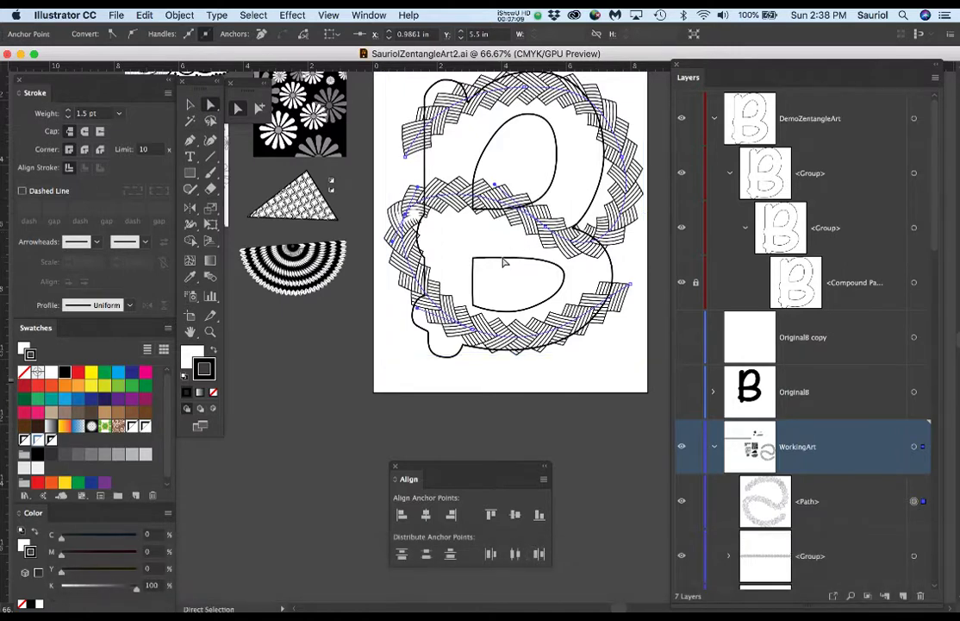
{"action": "key", "text": "super+minus"}
{"action": "key", "text": "super+minus"}
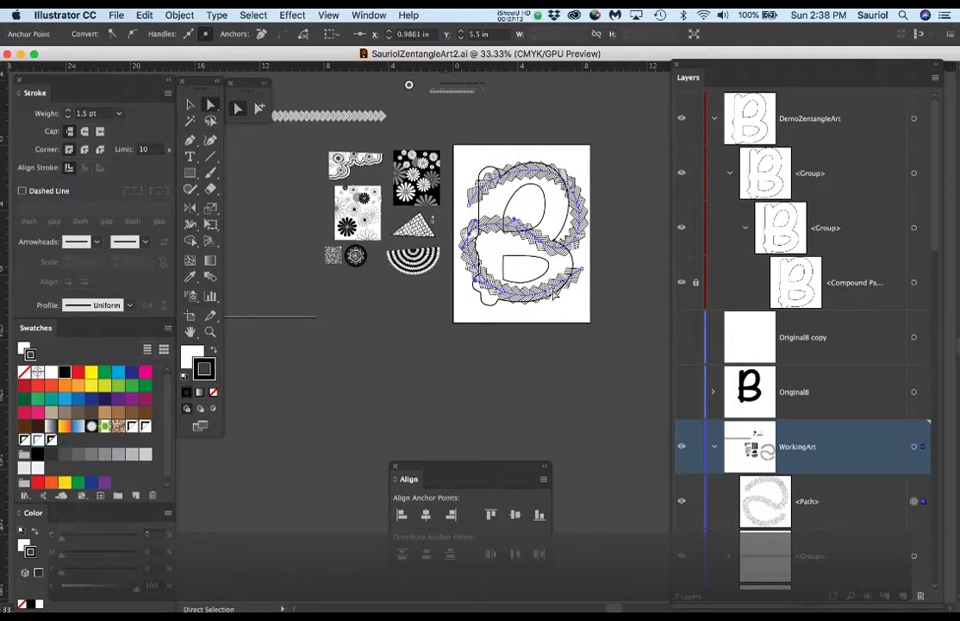
{"action": "scroll", "coordinate": [465, 181], "scroll_direction": "up", "scroll_amount": 1}
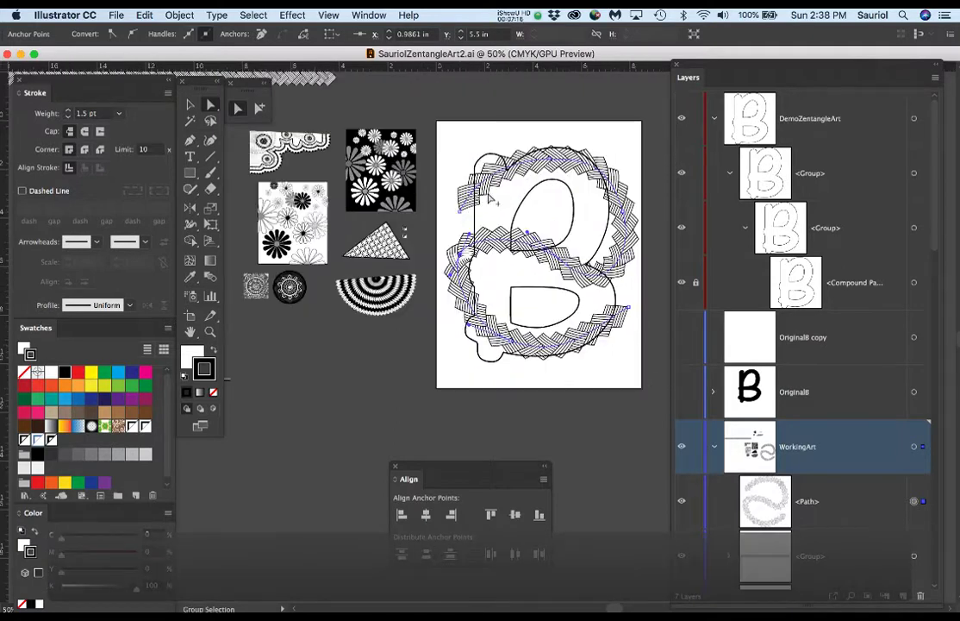
{"action": "scroll", "coordinate": [639, 356], "scroll_direction": "right", "scroll_amount": 3}
{"action": "scroll", "coordinate": [639, 356], "scroll_direction": "down", "scroll_amount": 2}
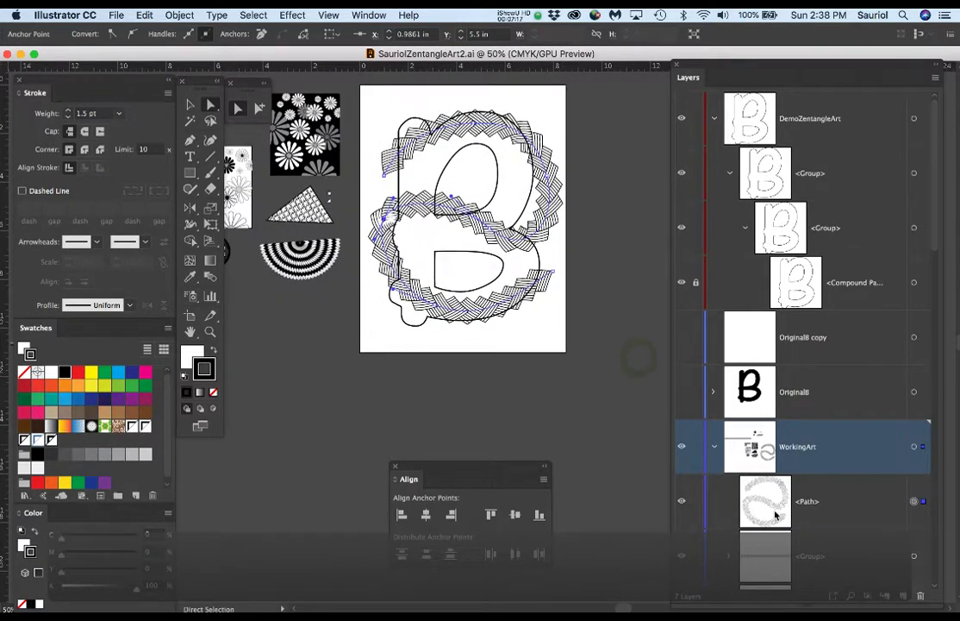
{"action": "double_click", "coordinate": [810, 501]}
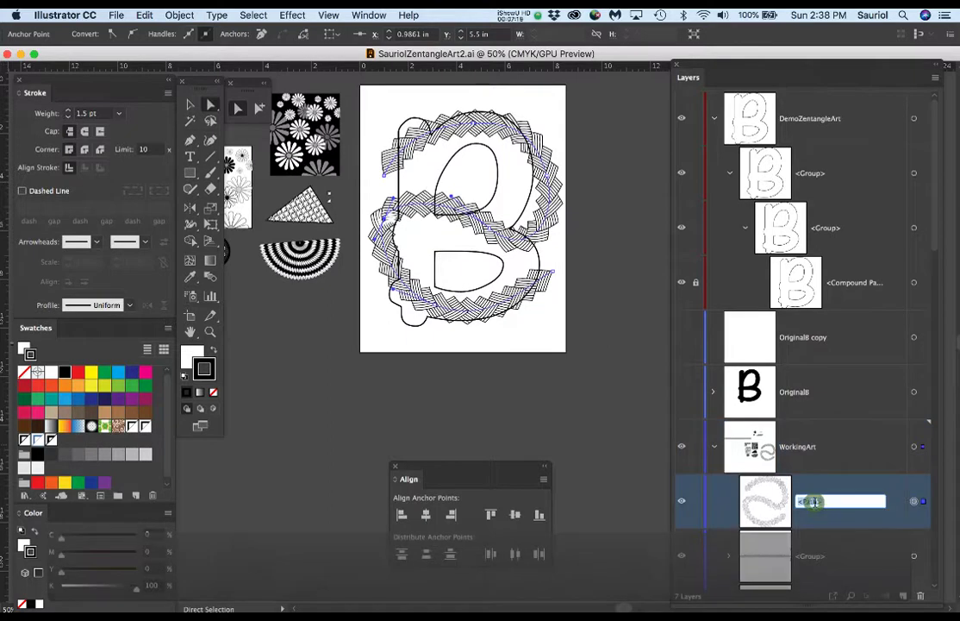
{"action": "type", "text": "Shape1"}
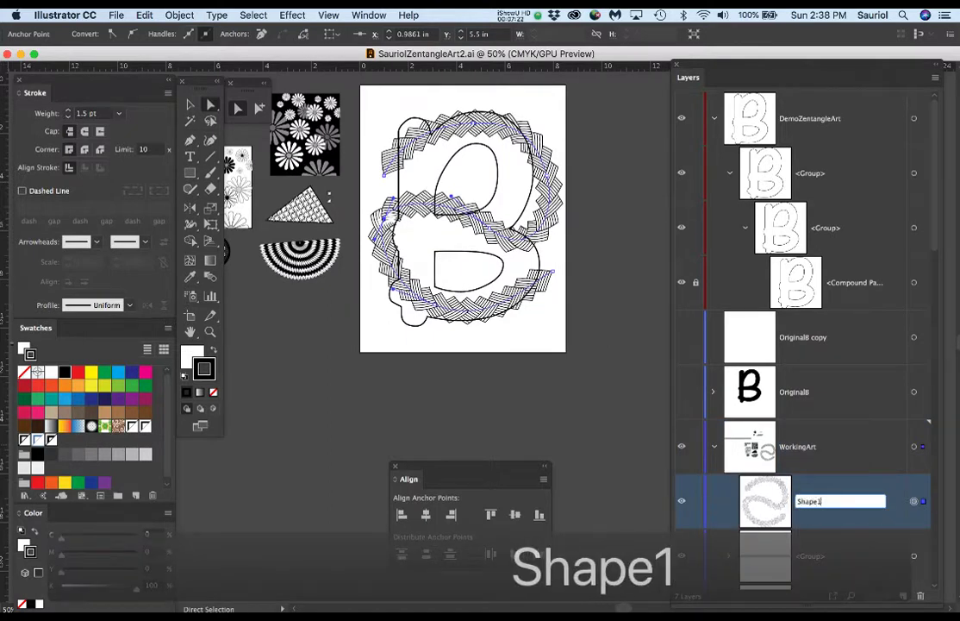
{"action": "key", "text": "Return"}
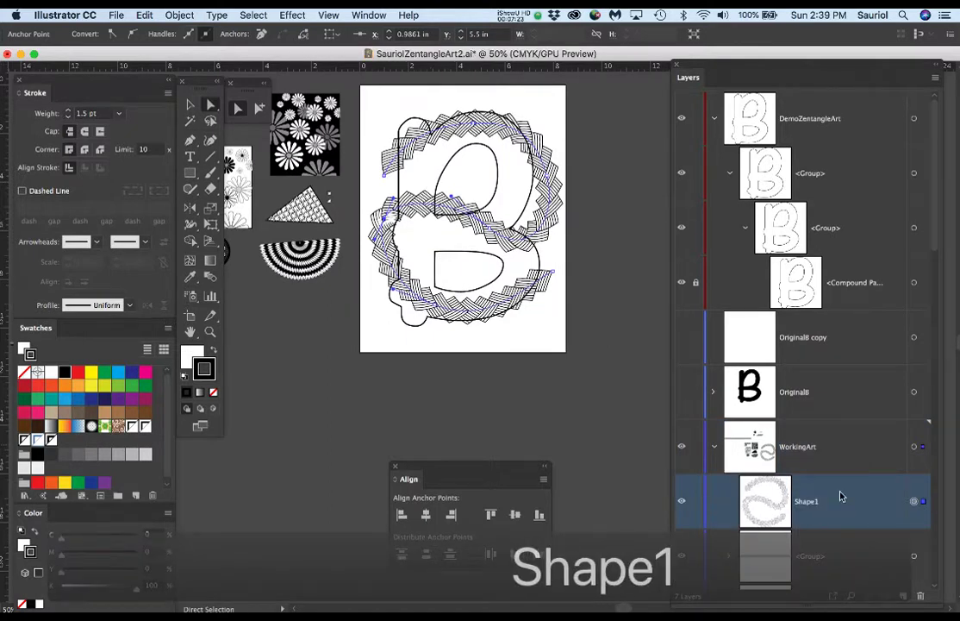
Unlock the B's compound path and move Shape1 into its inner group, directly beneath the compound path.
{"action": "left_click", "coordinate": [696, 282]}
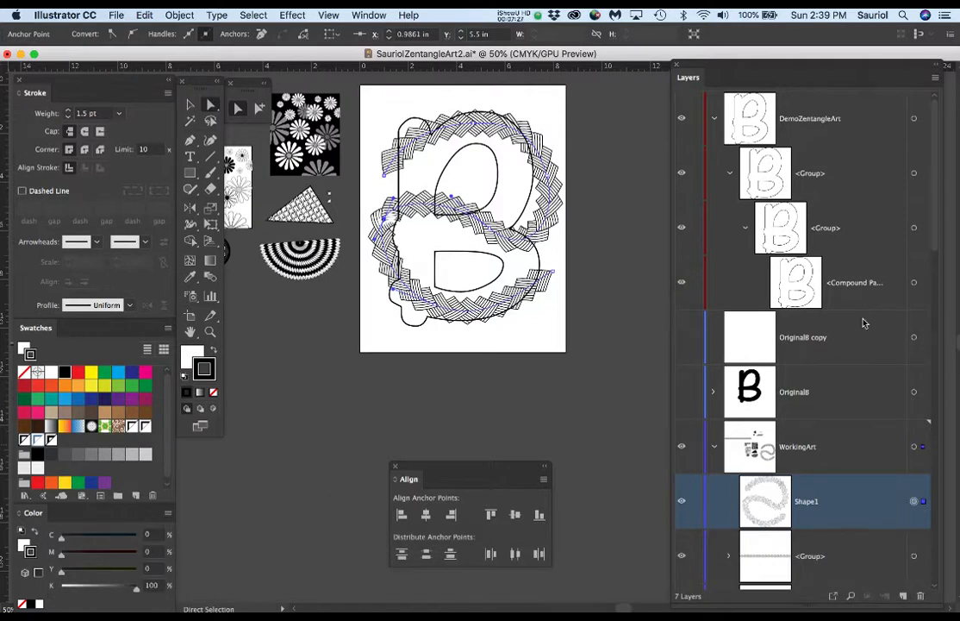
{"action": "left_click_drag", "start_coordinate": [872, 503], "coordinate": [862, 312]}
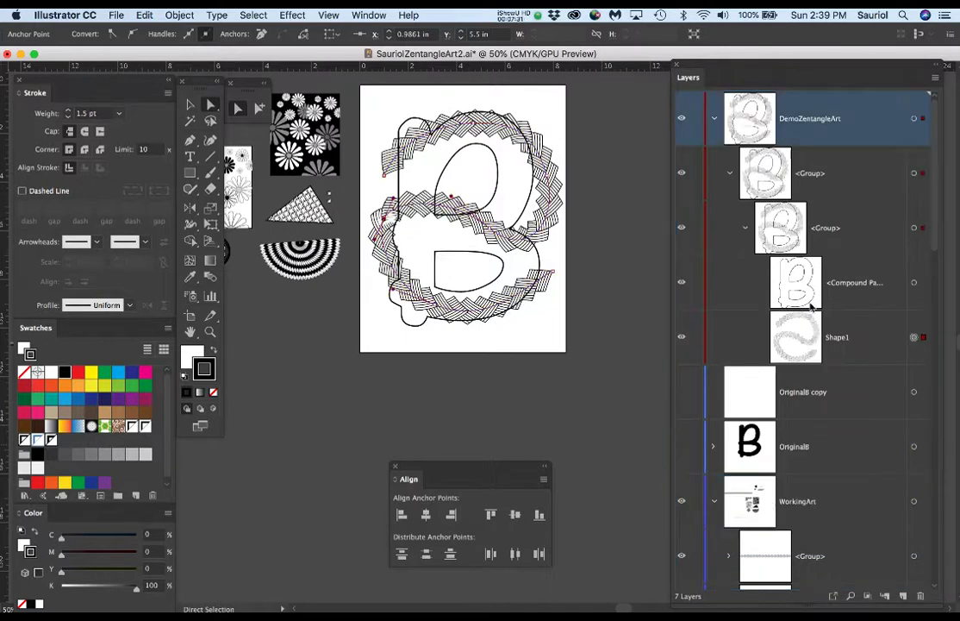
Try to make a clipping mask from the B's compound path and Shape1.
{"action": "left_click", "coordinate": [916, 285]}
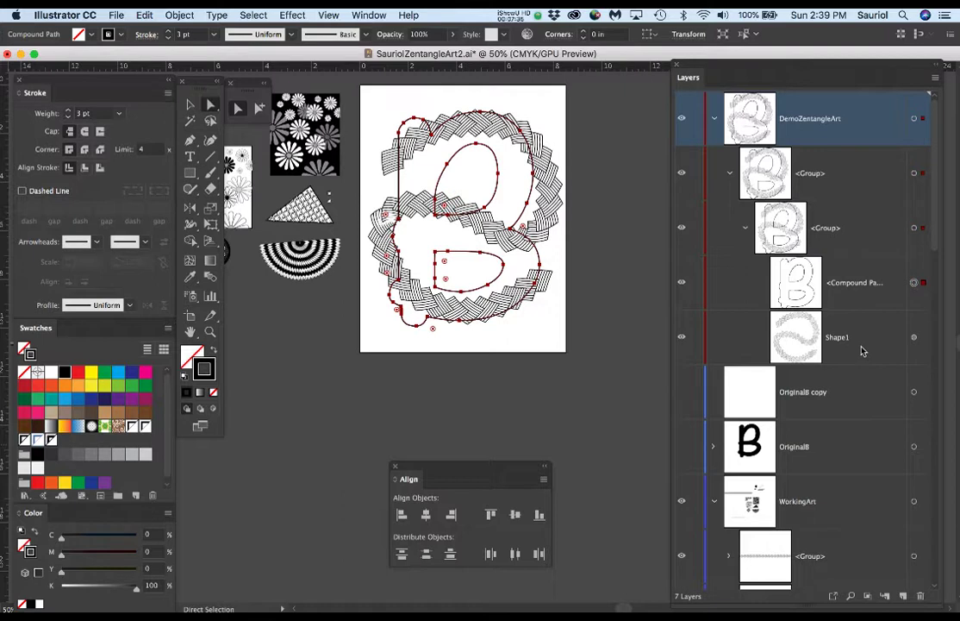
{"action": "left_click", "coordinate": [914, 338], "text": "shift"}
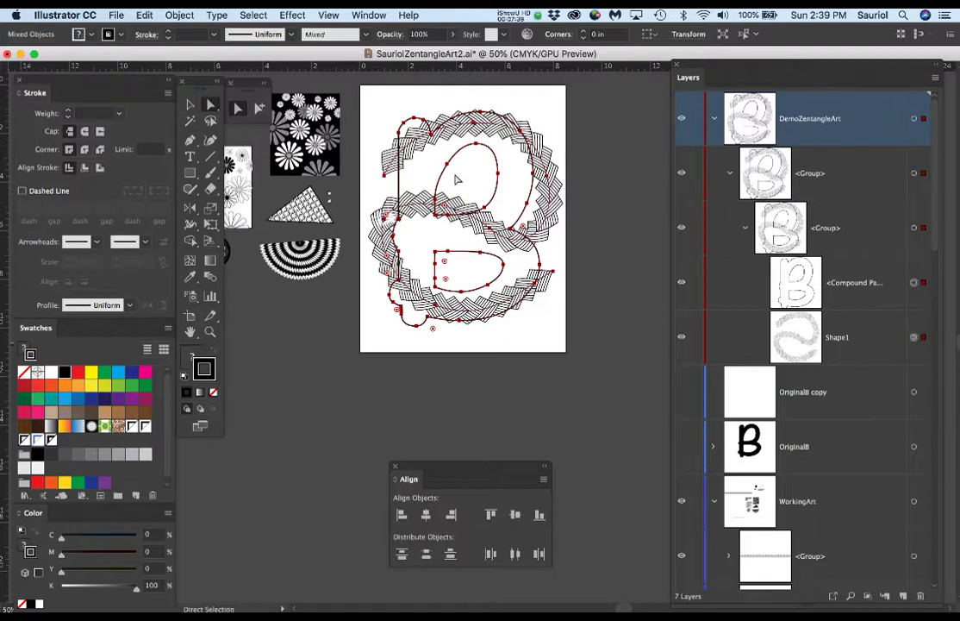
{"action": "scroll", "coordinate": [456, 181], "scroll_direction": "up", "scroll_amount": 1}
{"action": "left_click_drag", "start_coordinate": [420, 468], "coordinate": [377, 514]}
{"action": "left_click_drag", "start_coordinate": [436, 330], "coordinate": [451, 383]}
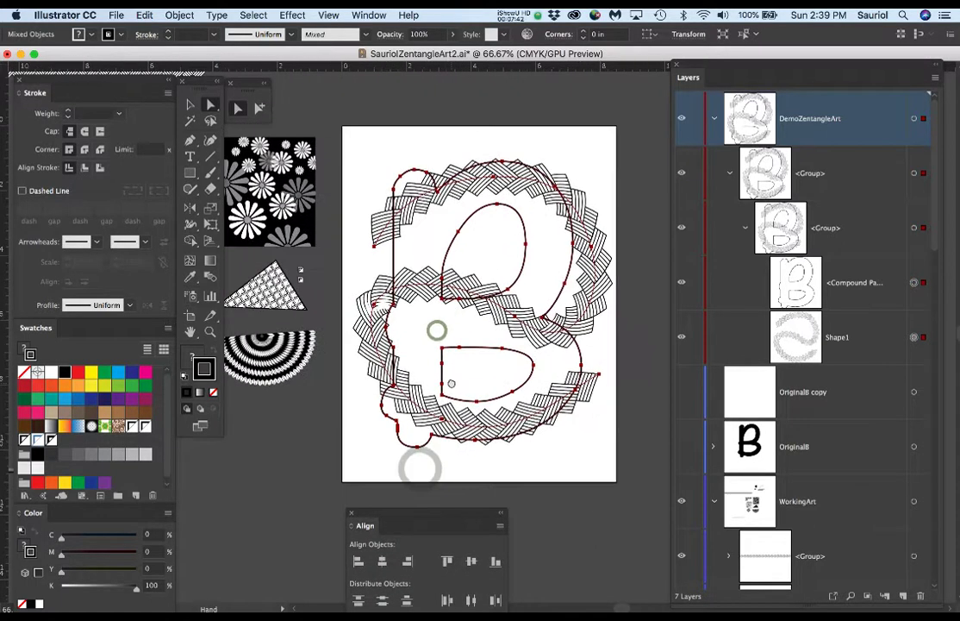
{"action": "left_click", "coordinate": [181, 15]}
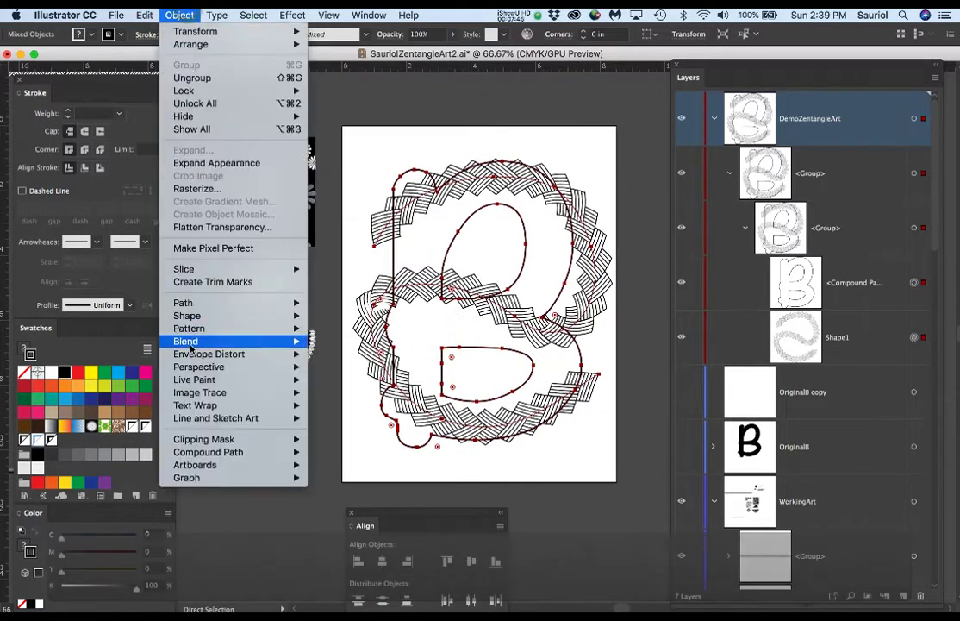
{"action": "mouse_move", "coordinate": [232, 439]}
{"action": "left_click", "coordinate": [333, 441]}
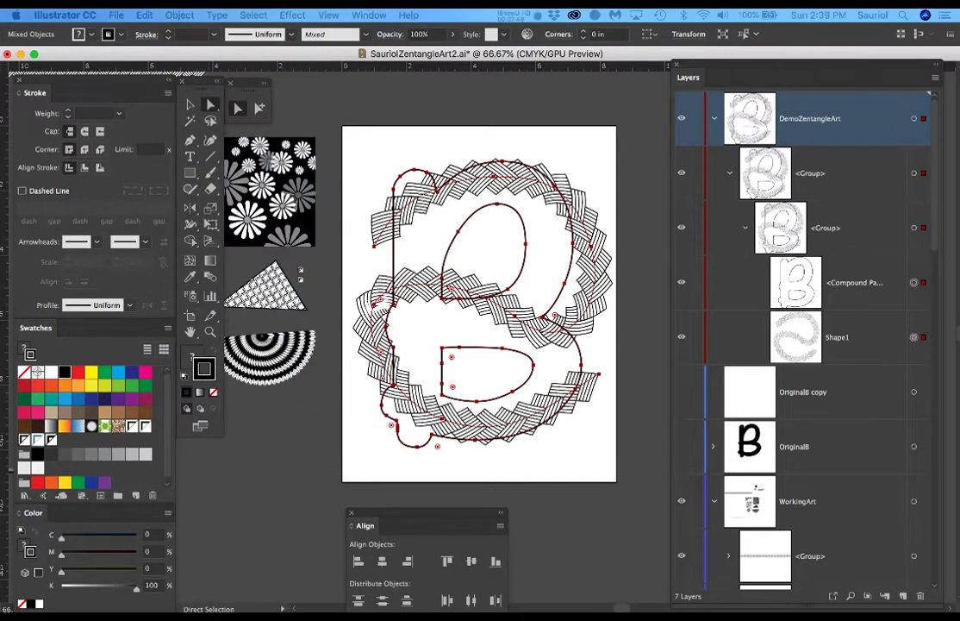
{"action": "left_click_drag", "start_coordinate": [698, 330], "coordinate": [588, 135]}
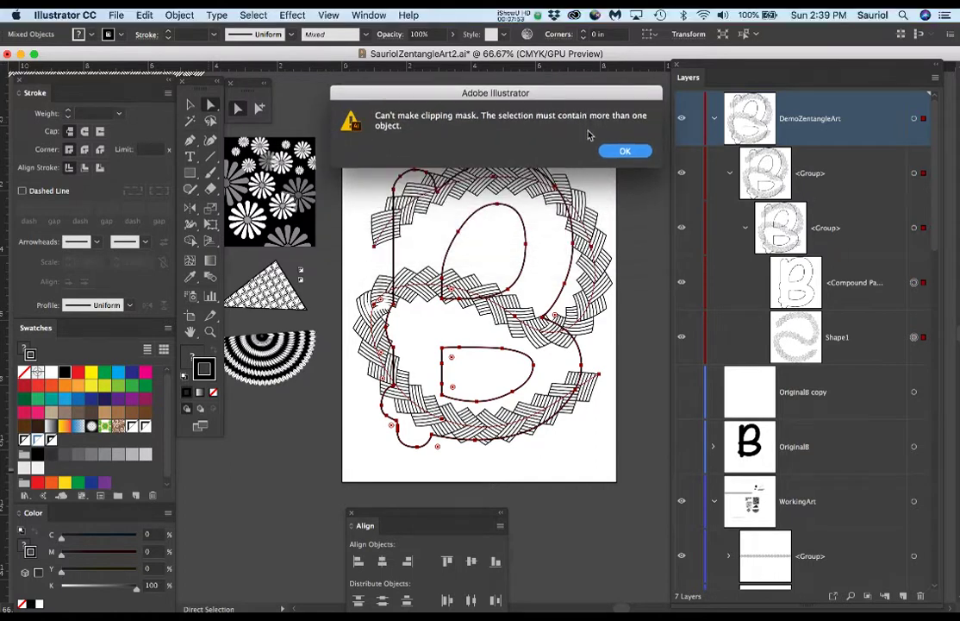
{"action": "left_click", "coordinate": [614, 152]}
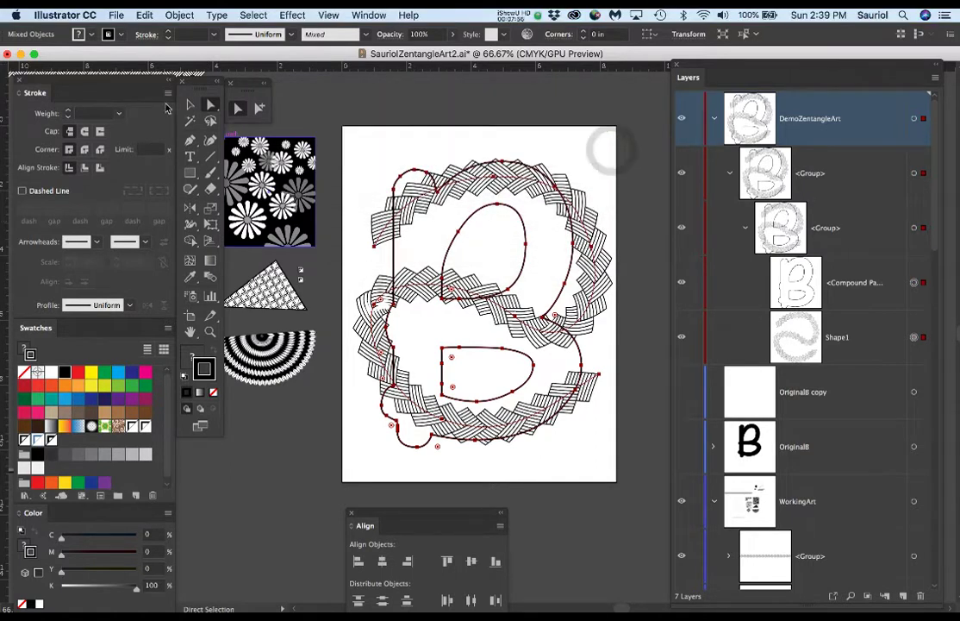
Clear the selection, target the compound path and Shape1 again, and retry making the clipping mask.
{"action": "left_click", "coordinate": [343, 94]}
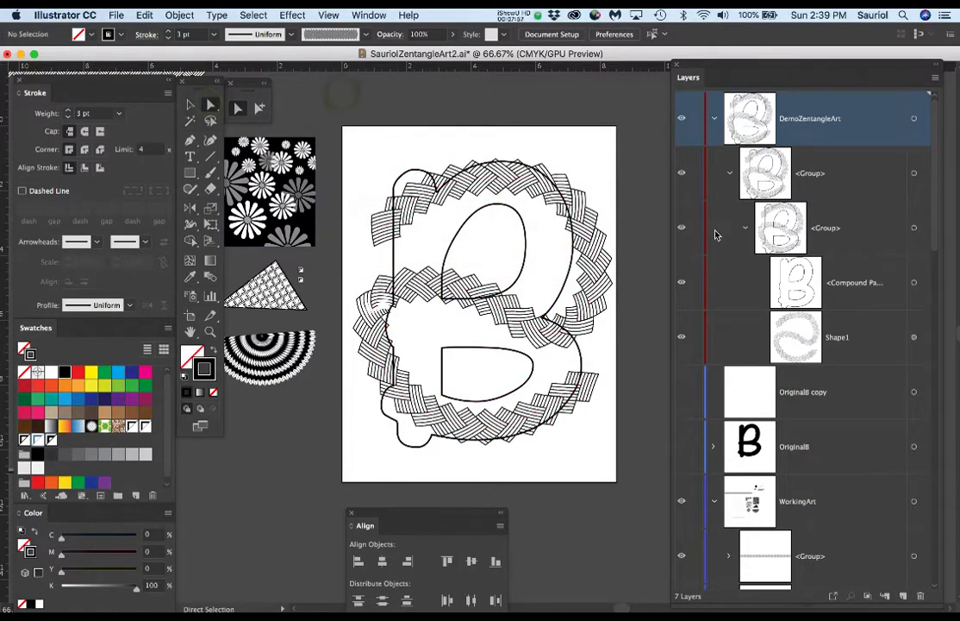
{"action": "left_click", "coordinate": [913, 283]}
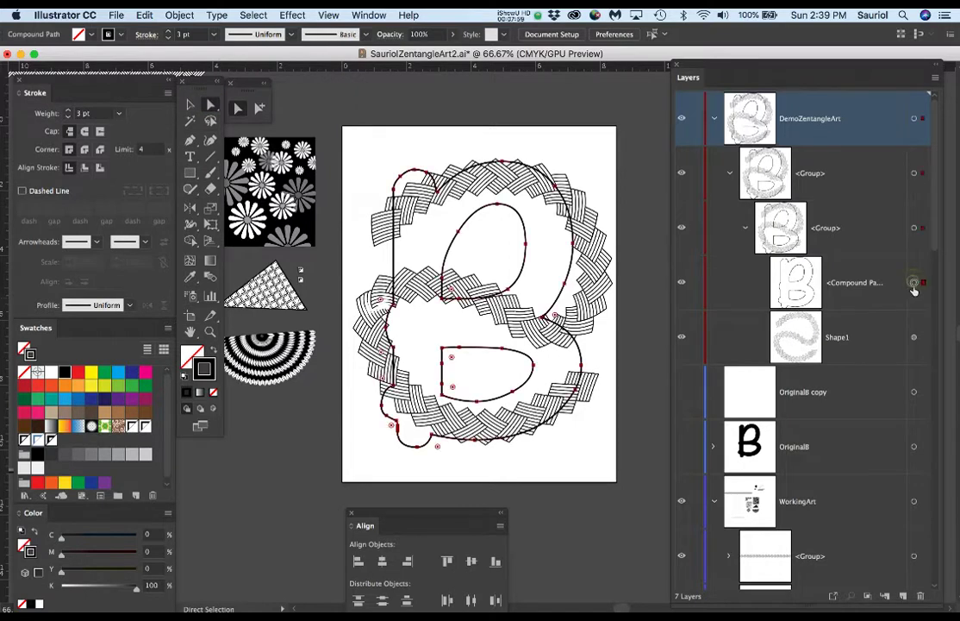
{"action": "left_click", "coordinate": [914, 338], "text": "shift"}
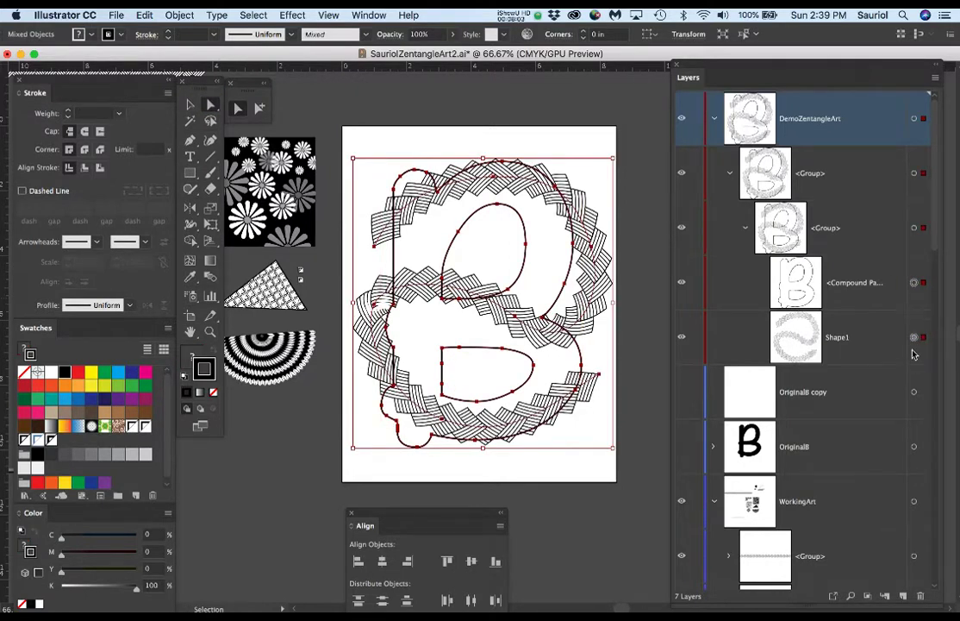
{"action": "key", "text": "a"}
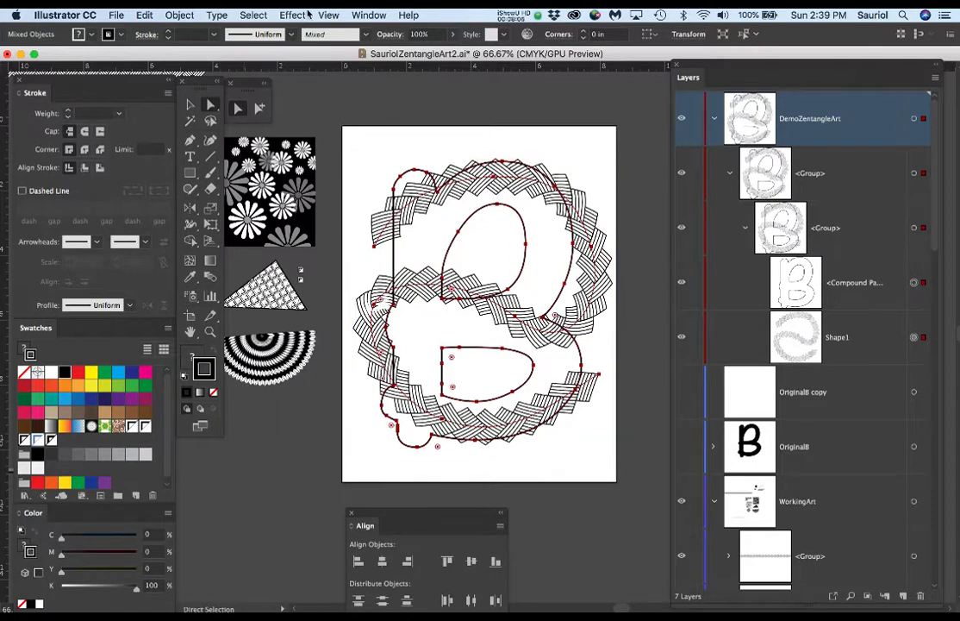
{"action": "left_click", "coordinate": [177, 15]}
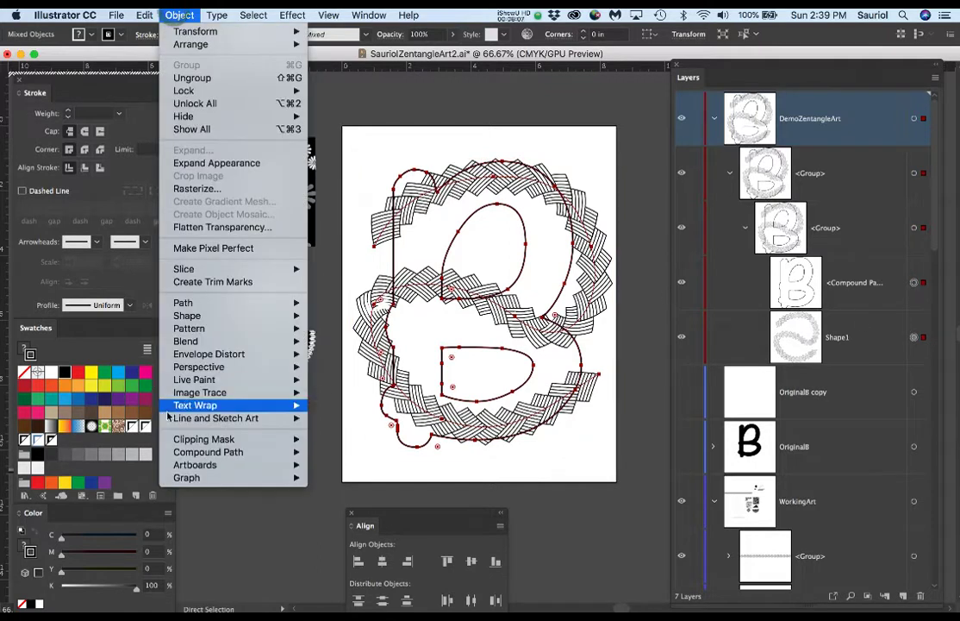
{"action": "mouse_move", "coordinate": [285, 439]}
{"action": "left_click", "coordinate": [333, 441]}
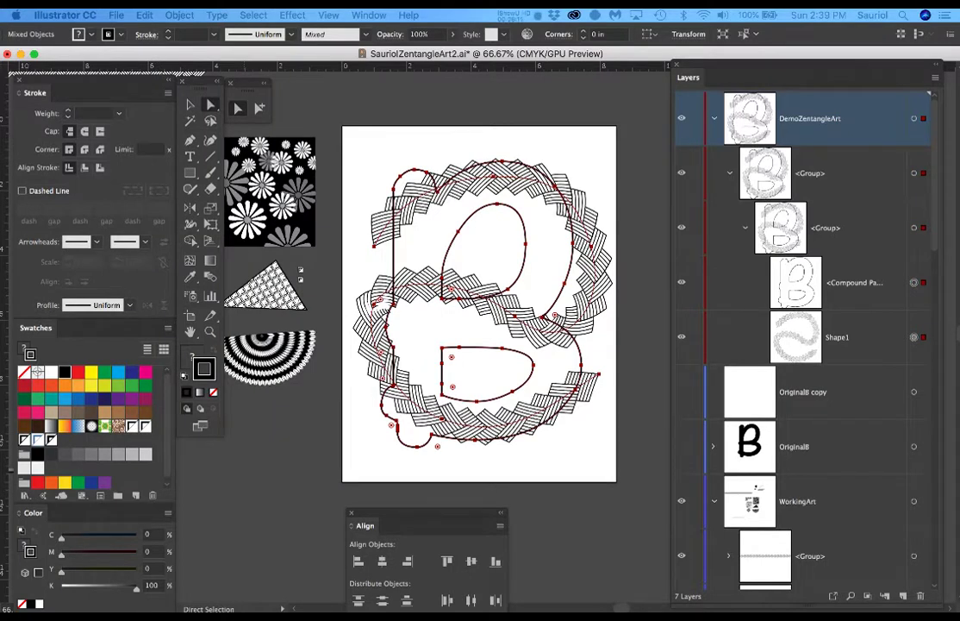
{"action": "left_click_drag", "start_coordinate": [731, 313], "coordinate": [477, 509]}
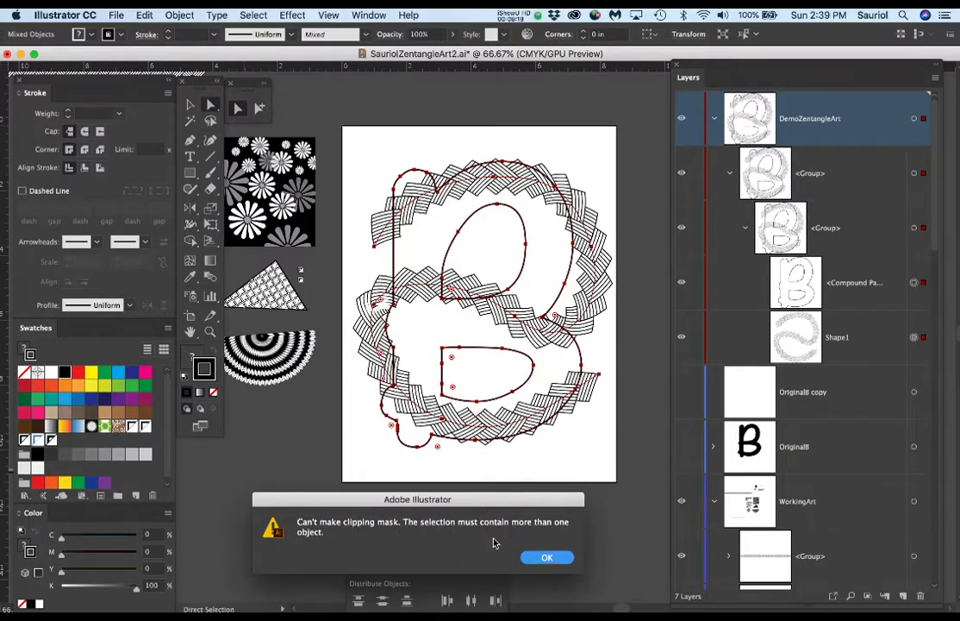
{"action": "left_click", "coordinate": [546, 559]}
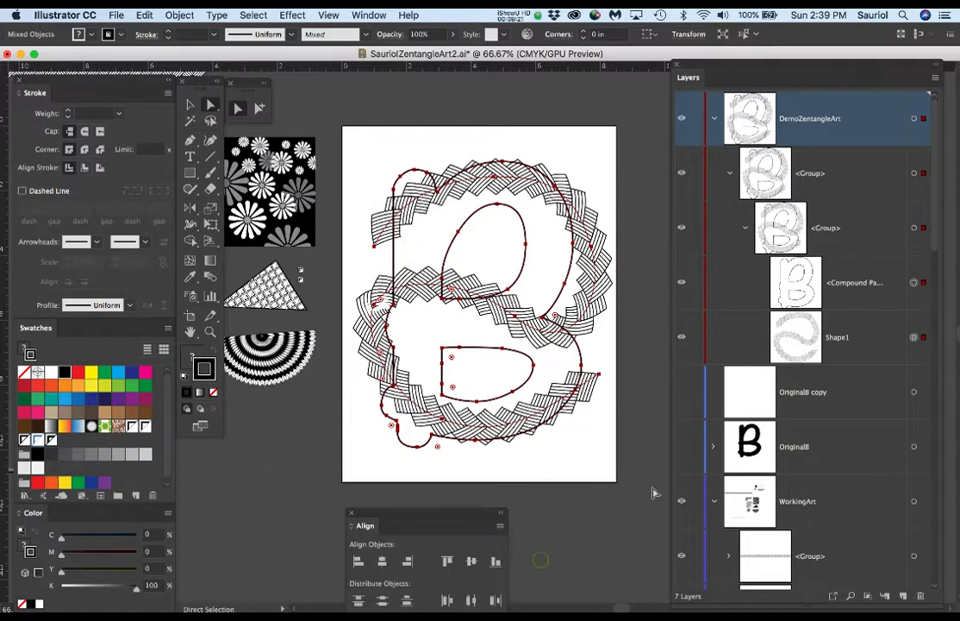
Deselect everything, retarget the B's compound path together with Shape1, and attempt the clipping mask once more.
{"action": "left_click", "coordinate": [913, 338]}
{"action": "key", "text": "v"}
{"action": "left_click", "coordinate": [607, 164]}
{"action": "key", "text": "a"}
{"action": "left_click", "coordinate": [914, 282]}
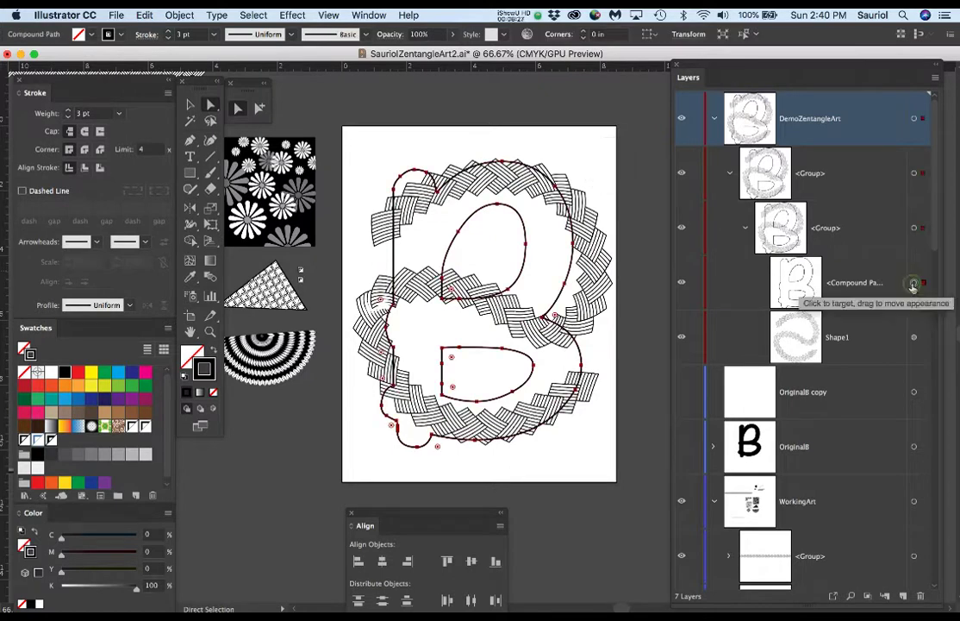
{"action": "left_click", "coordinate": [913, 338], "text": "shift"}
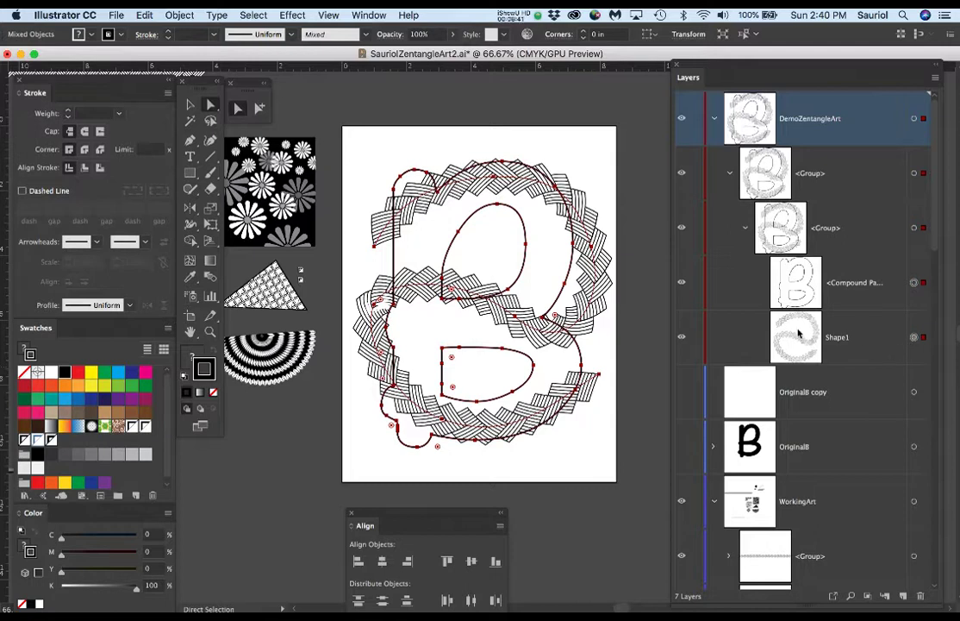
{"action": "left_click", "coordinate": [176, 13]}
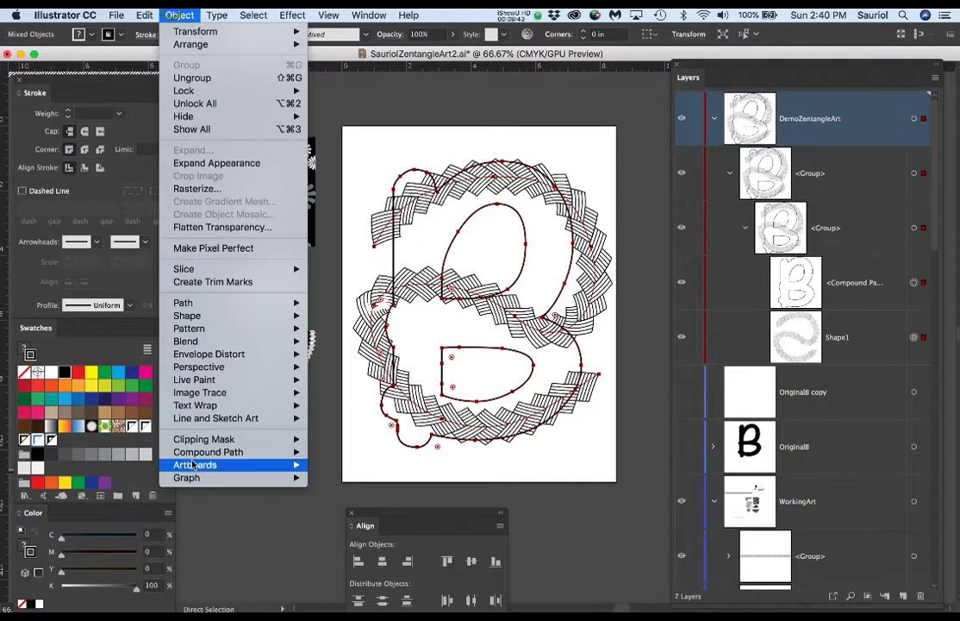
{"action": "mouse_move", "coordinate": [284, 439]}
{"action": "left_click", "coordinate": [333, 440]}
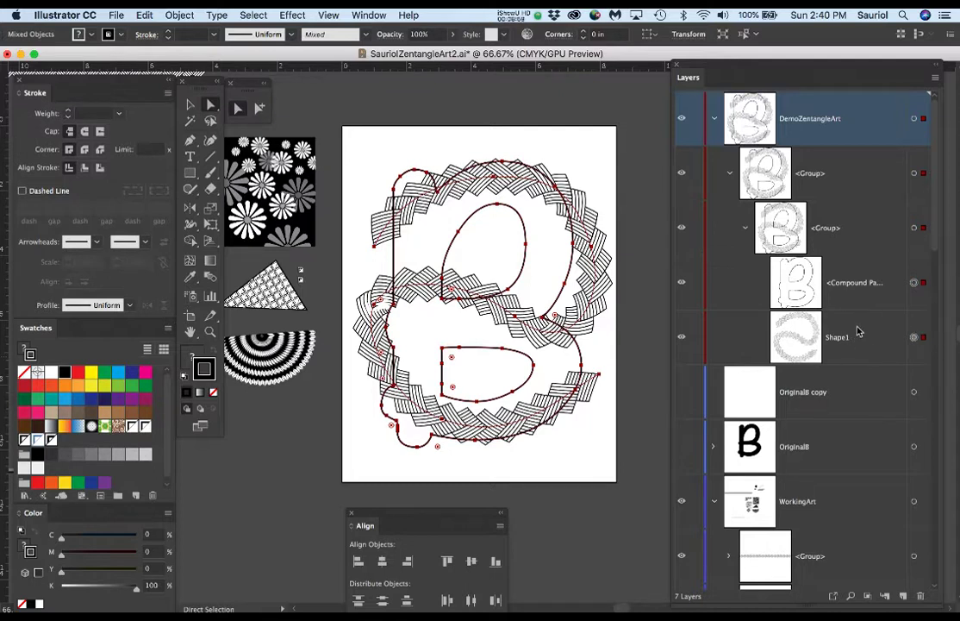
Move Shape1 out to the WorkingArt layer, collapse the B's inner group, and place Shape1 directly beneath that group inside the outer group.
{"action": "scroll", "coordinate": [857, 327], "scroll_direction": "down", "scroll_amount": 3}
{"action": "scroll", "coordinate": [858, 328], "scroll_direction": "up", "scroll_amount": 3}
{"action": "left_click_drag", "start_coordinate": [863, 348], "coordinate": [836, 535]}
{"action": "left_click", "coordinate": [746, 231]}
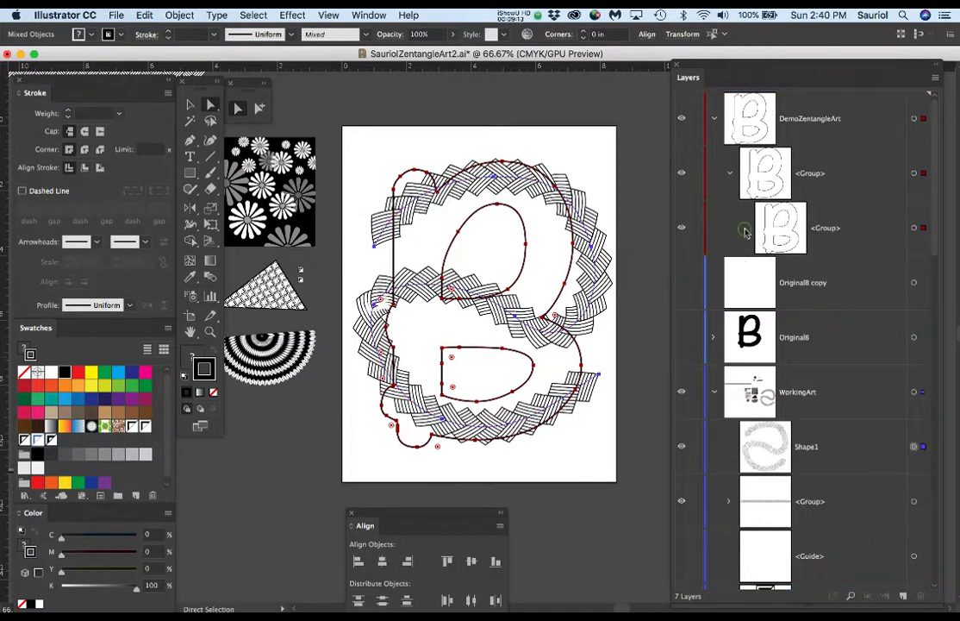
{"action": "left_click_drag", "start_coordinate": [833, 451], "coordinate": [824, 303]}
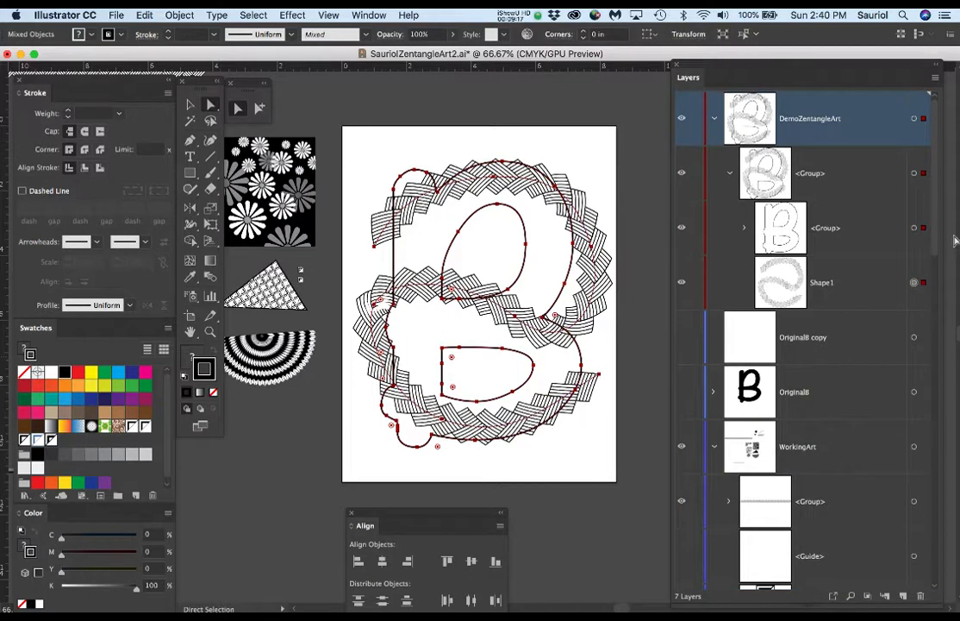
Target the B's inner group along with Shape1, make a clipping mask from them, and expand the masking group.
{"action": "left_click", "coordinate": [914, 228]}
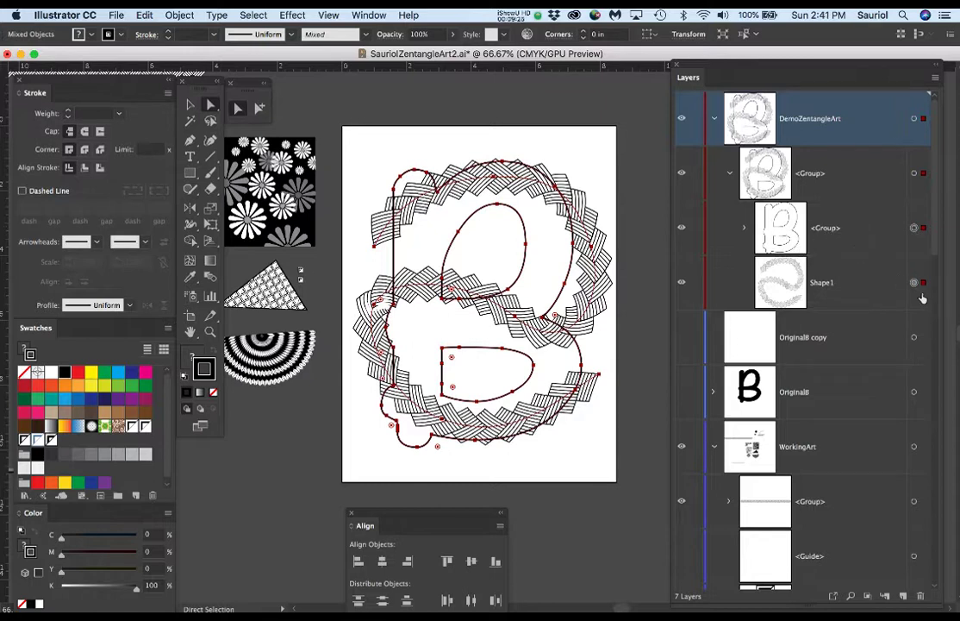
{"action": "key", "text": "super+7"}
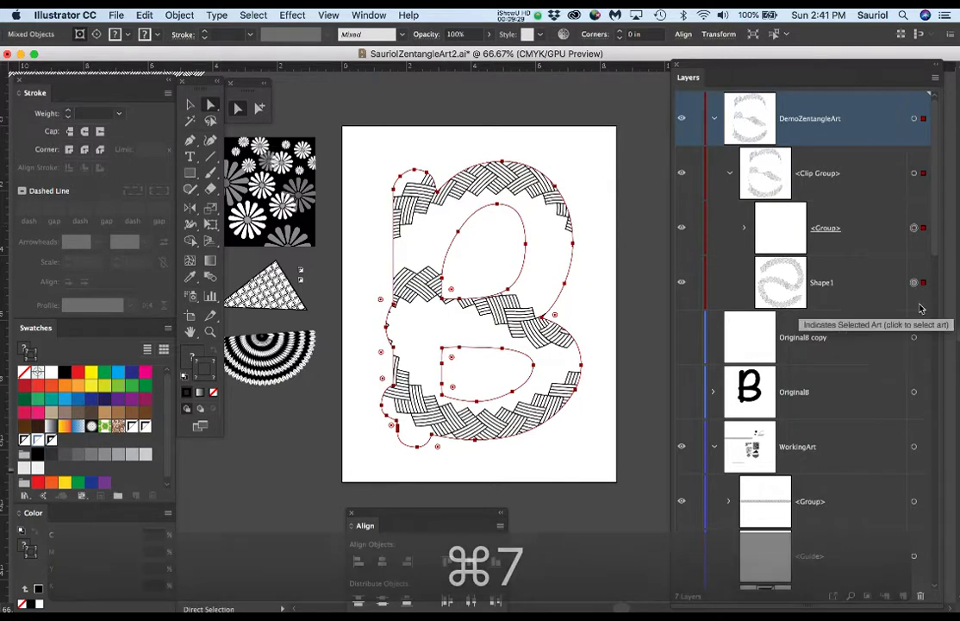
{"action": "left_click", "coordinate": [745, 229]}
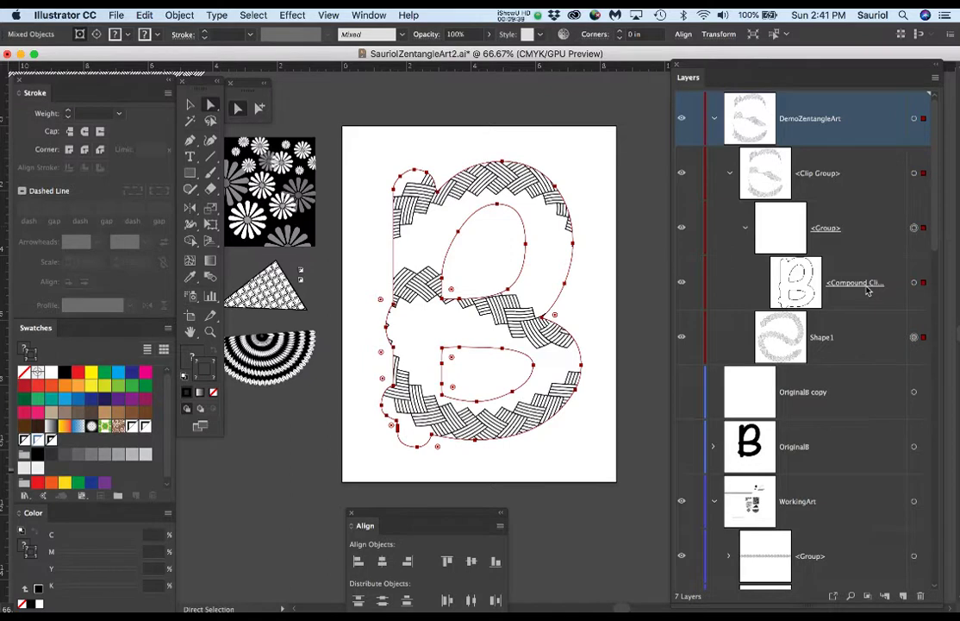
Undo the clipping mask and the layer moves back to Shape1's original place in the WorkingArt layer.
{"action": "key", "text": "super+z"}
{"action": "key", "text": "super+z"}
{"action": "key", "text": "super+z"}
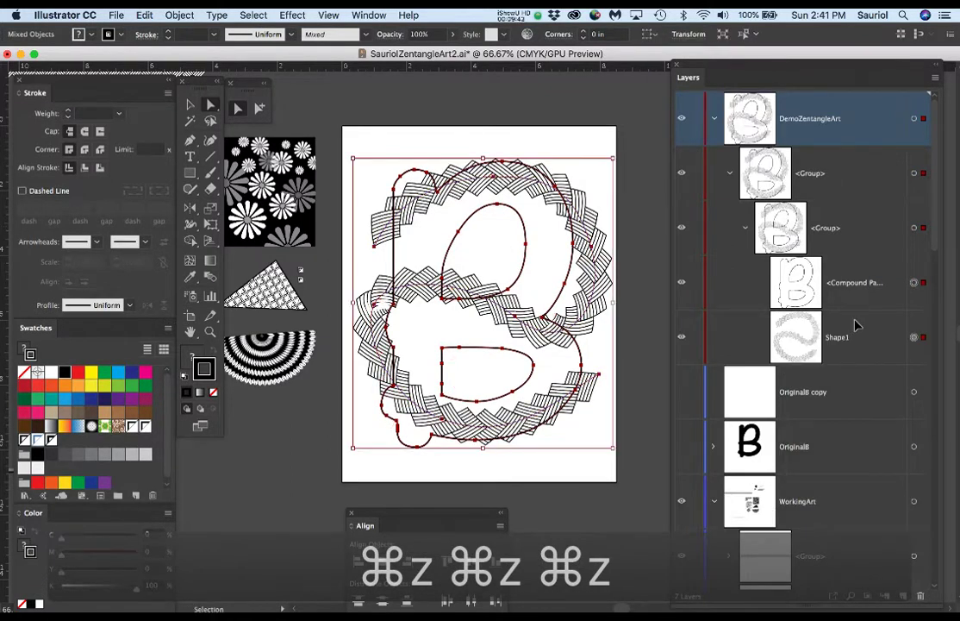
{"action": "key", "text": "super+z"}
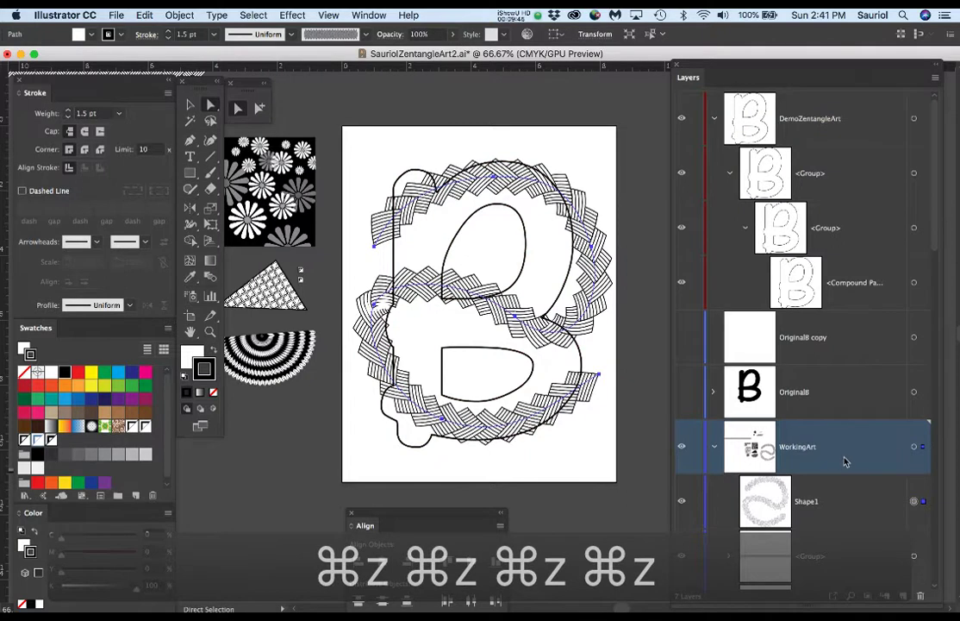
Undo the last change and target the compound path inside the B's inner group.
{"action": "key", "text": "super+z"}
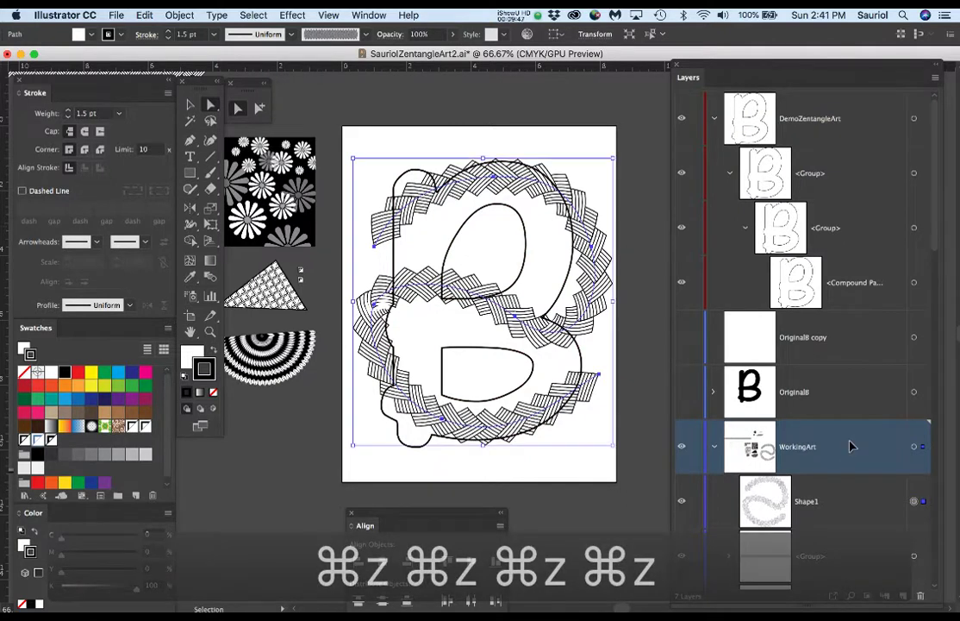
{"action": "key", "text": "a"}
{"action": "left_click", "coordinate": [854, 297]}
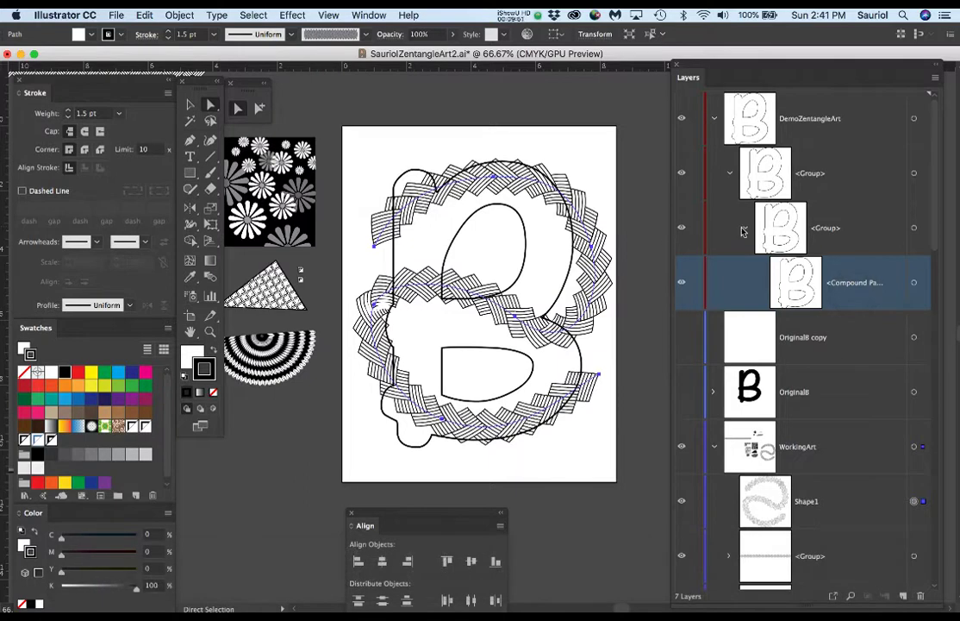
{"action": "left_click", "coordinate": [744, 228]}
{"action": "left_click", "coordinate": [744, 228]}
{"action": "left_click", "coordinate": [853, 282]}
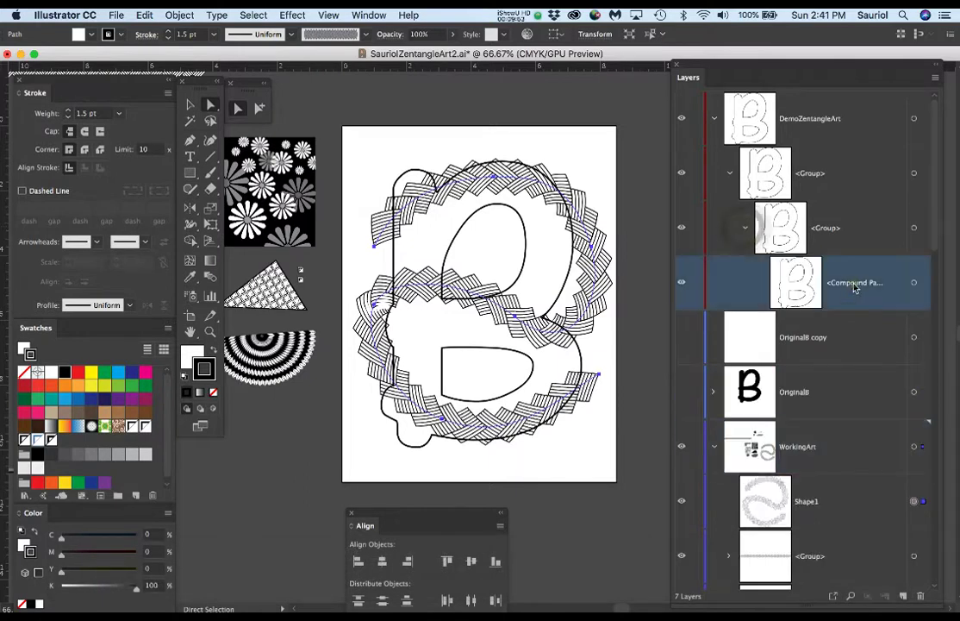
{"action": "left_click", "coordinate": [915, 282]}
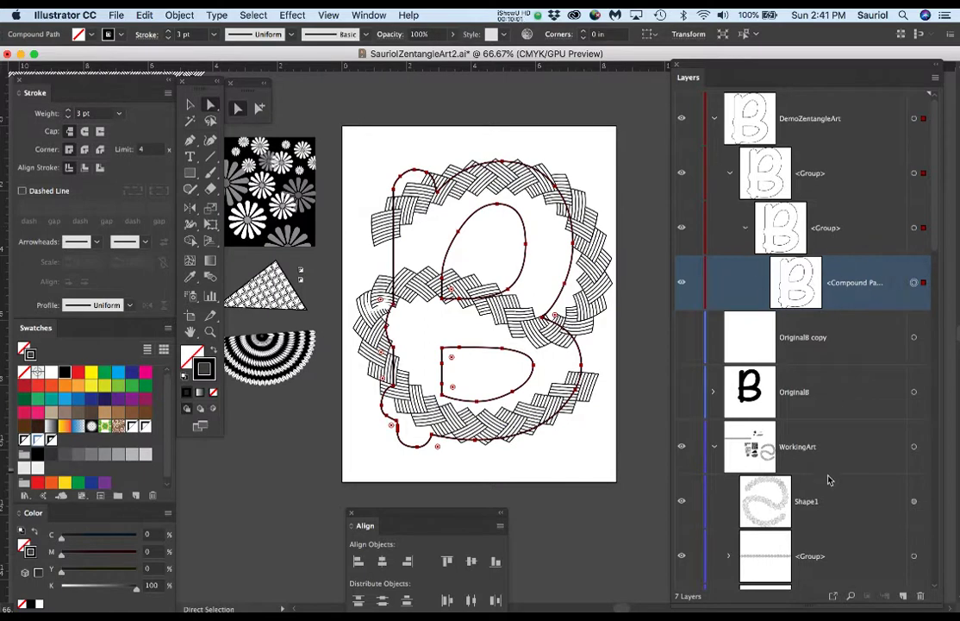
Move Shape1 into the B's inner group directly beneath the compound path, and return it to the start of the WorkingArt layer.
{"action": "left_click_drag", "start_coordinate": [841, 506], "coordinate": [853, 315]}
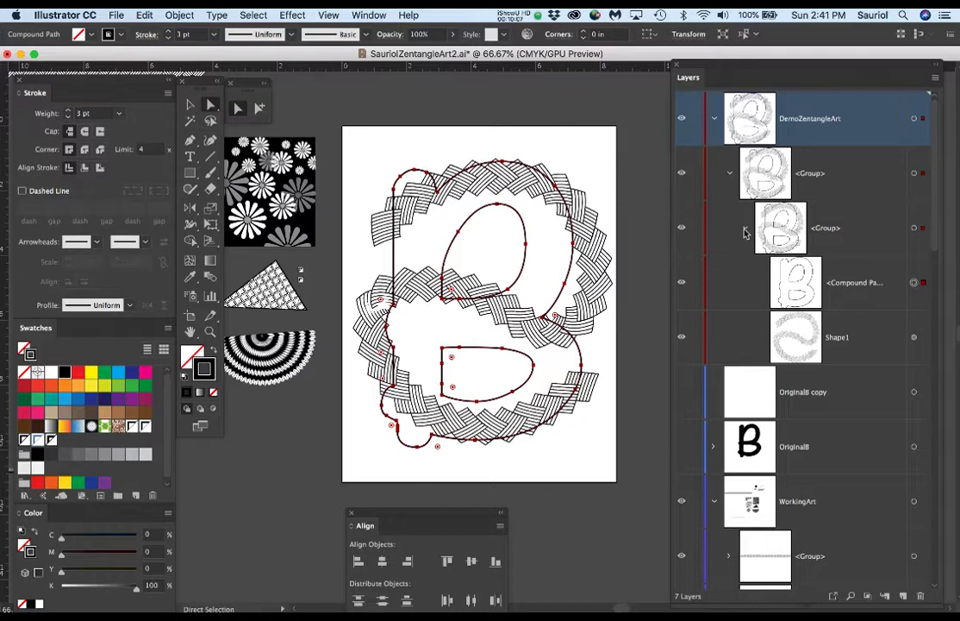
{"action": "left_click_drag", "start_coordinate": [873, 355], "coordinate": [862, 454]}
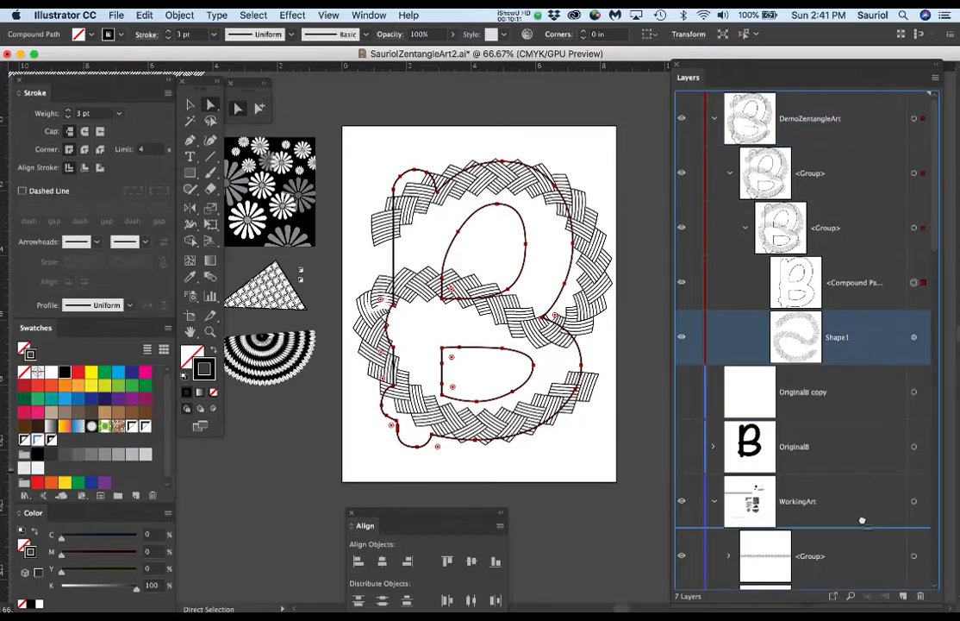
{"action": "left_click_drag", "start_coordinate": [862, 521], "coordinate": [862, 519]}
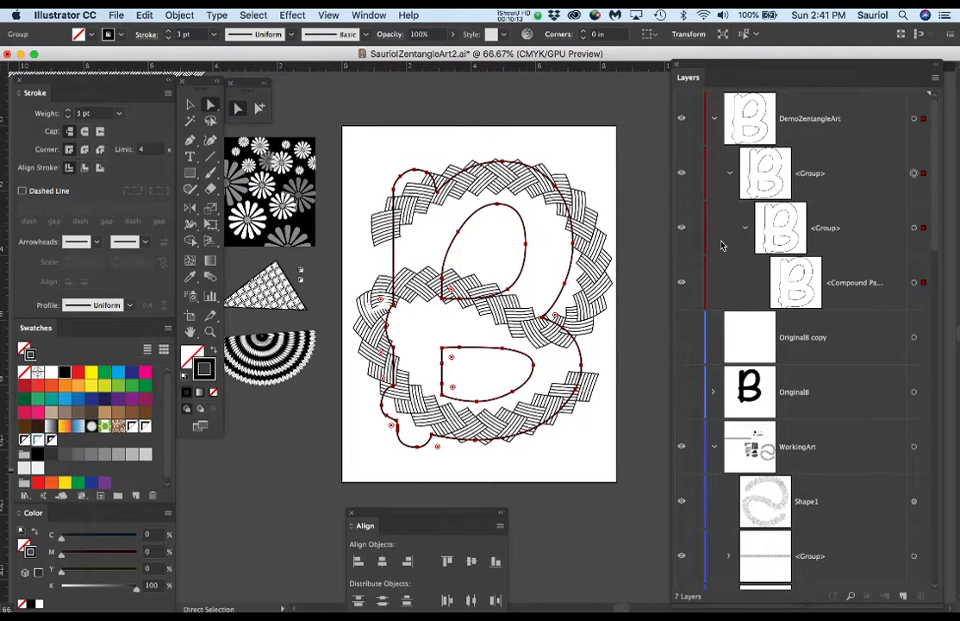
Collapse the B's inner group and place Shape1 directly beneath it inside the outer group.
{"action": "left_click", "coordinate": [744, 231]}
{"action": "left_click", "coordinate": [886, 229]}
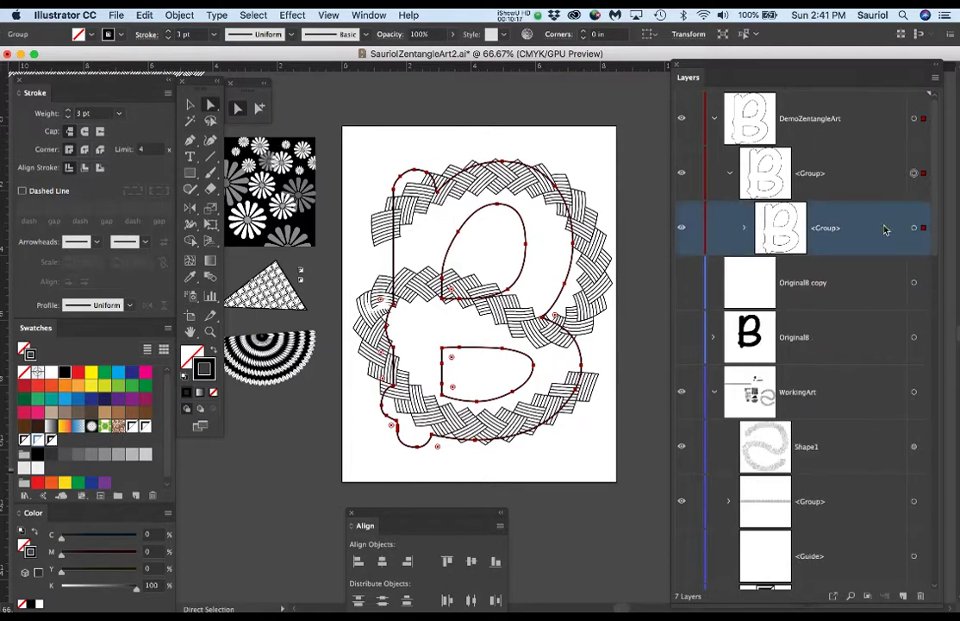
{"action": "left_click", "coordinate": [680, 228]}
{"action": "left_click", "coordinate": [680, 228]}
{"action": "left_click_drag", "start_coordinate": [858, 467], "coordinate": [823, 262]}
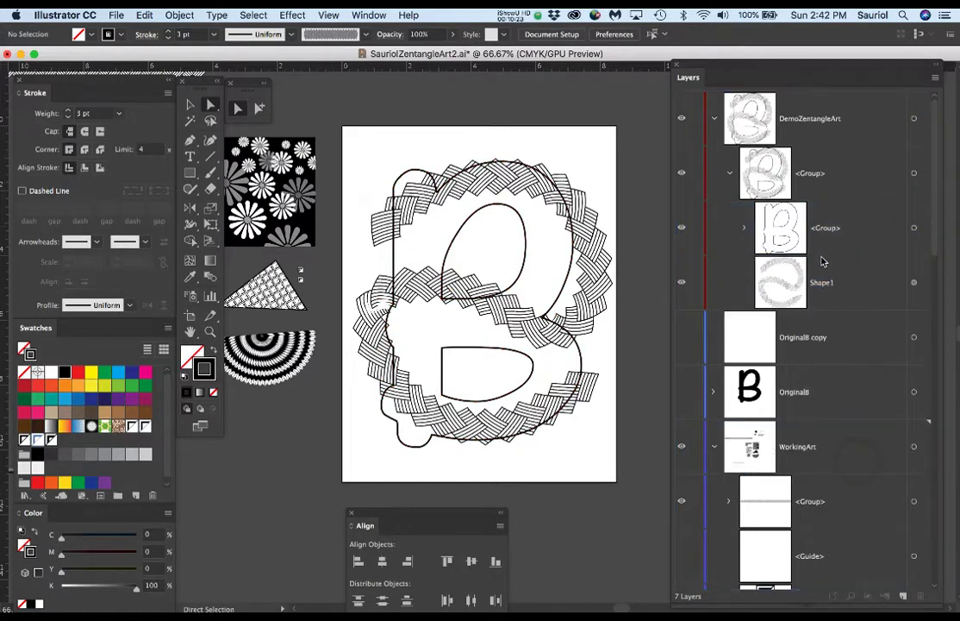
Target the B's inner group together with Shape1 and make a clipping mask from them.
{"action": "left_click", "coordinate": [914, 228]}
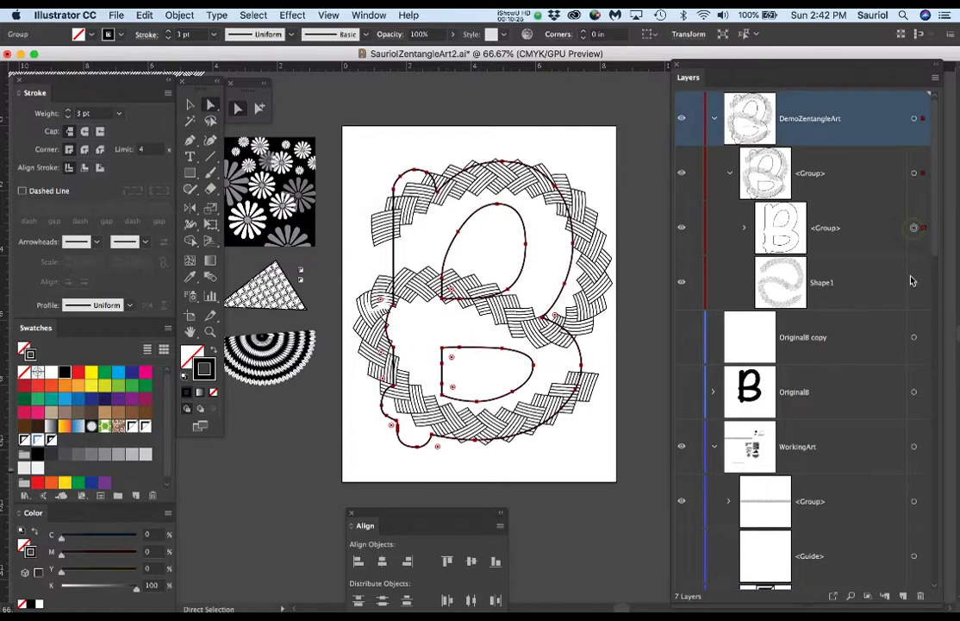
{"action": "left_click", "coordinate": [915, 283], "text": "shift"}
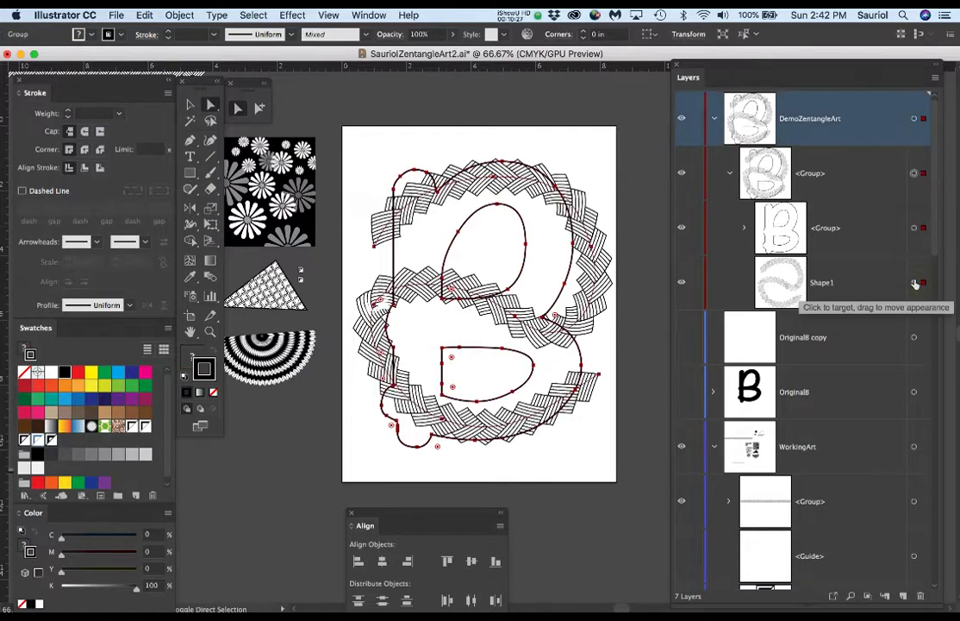
{"action": "left_click", "coordinate": [916, 281], "text": "shift"}
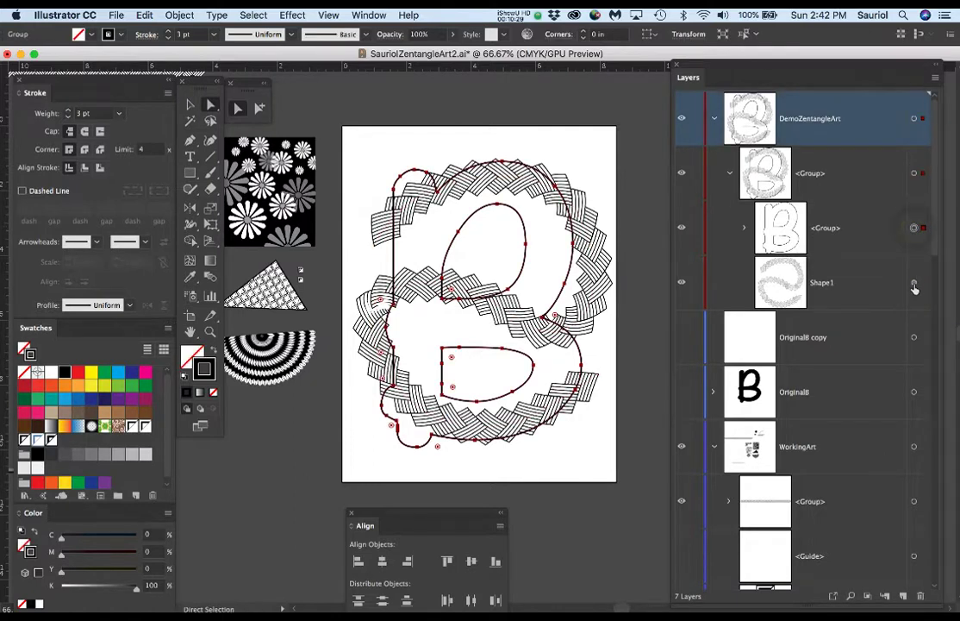
{"action": "left_click", "coordinate": [914, 286], "text": "shift"}
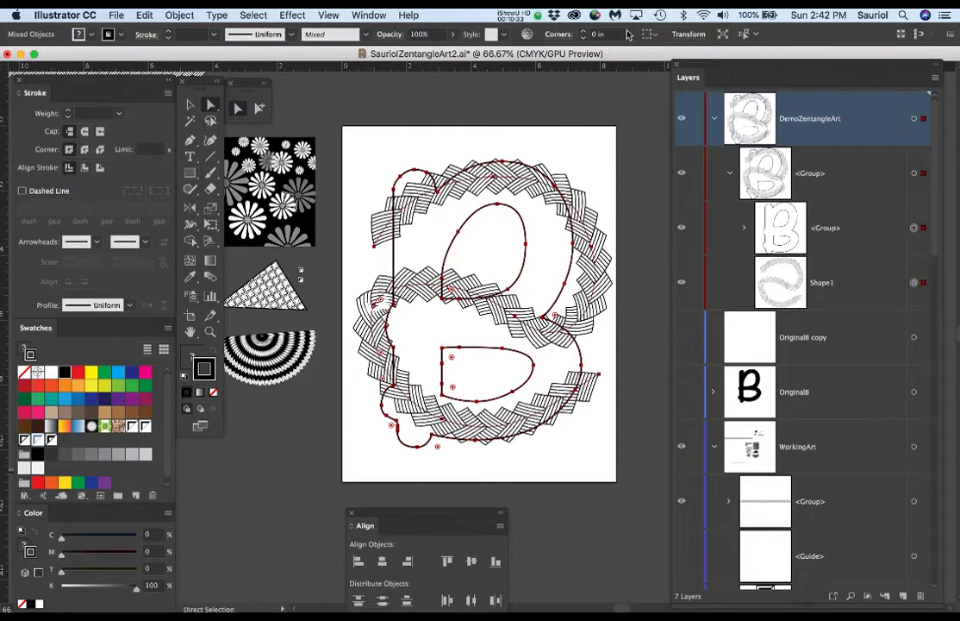
{"action": "left_click", "coordinate": [178, 15]}
{"action": "mouse_move", "coordinate": [285, 439]}
{"action": "left_click", "coordinate": [334, 440]}
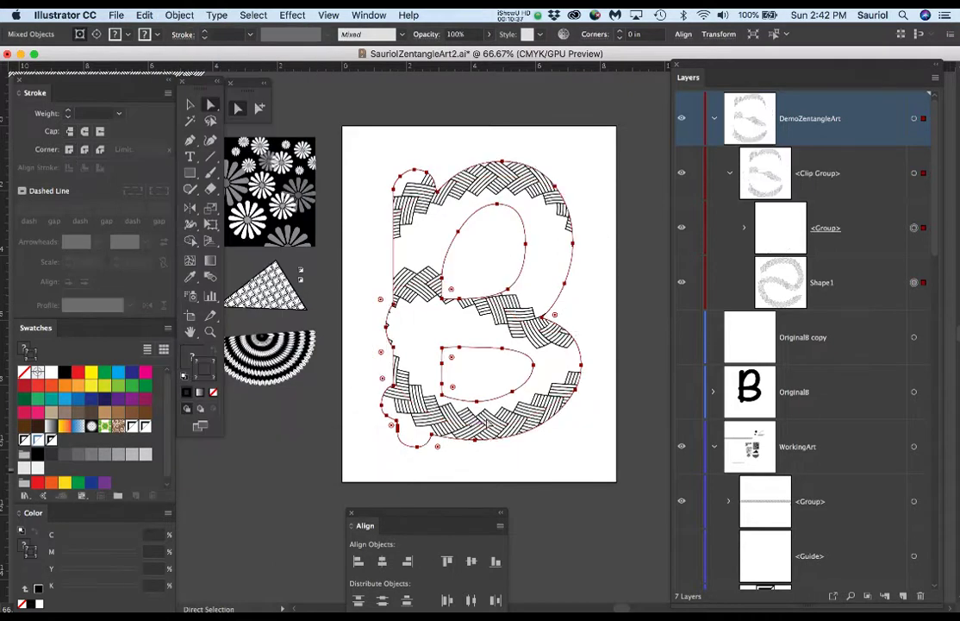
Expand the masking group and give its compound clipping path a black 3 pt stroke.
{"action": "left_click", "coordinate": [746, 228]}
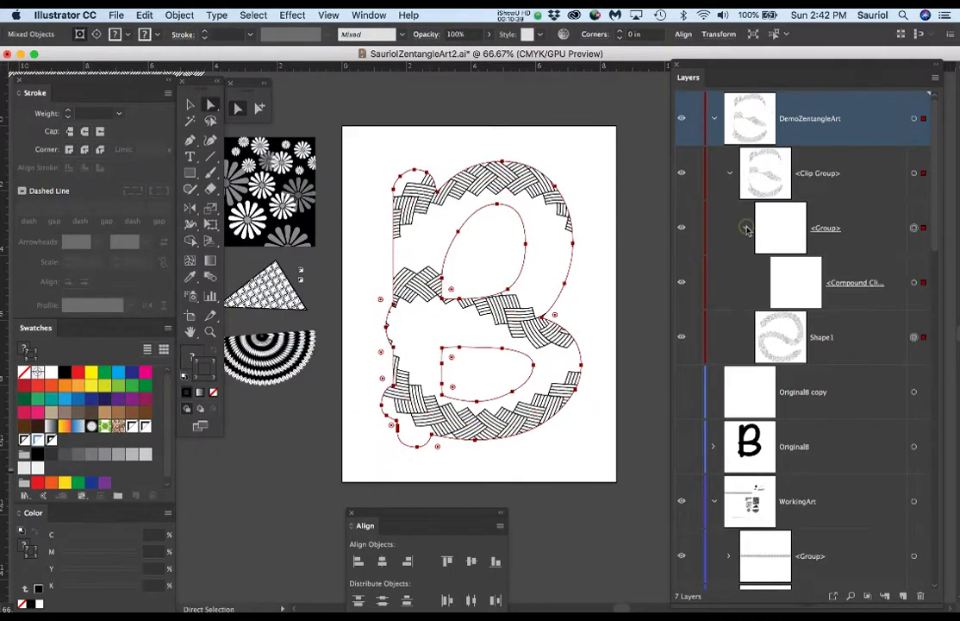
{"action": "left_click", "coordinate": [914, 282]}
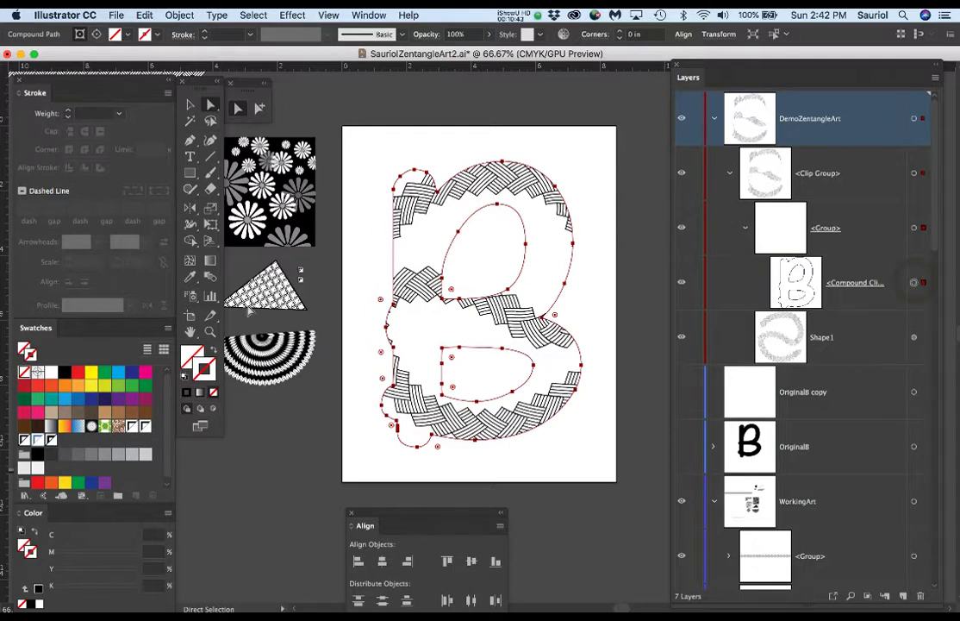
{"action": "left_click", "coordinate": [64, 372]}
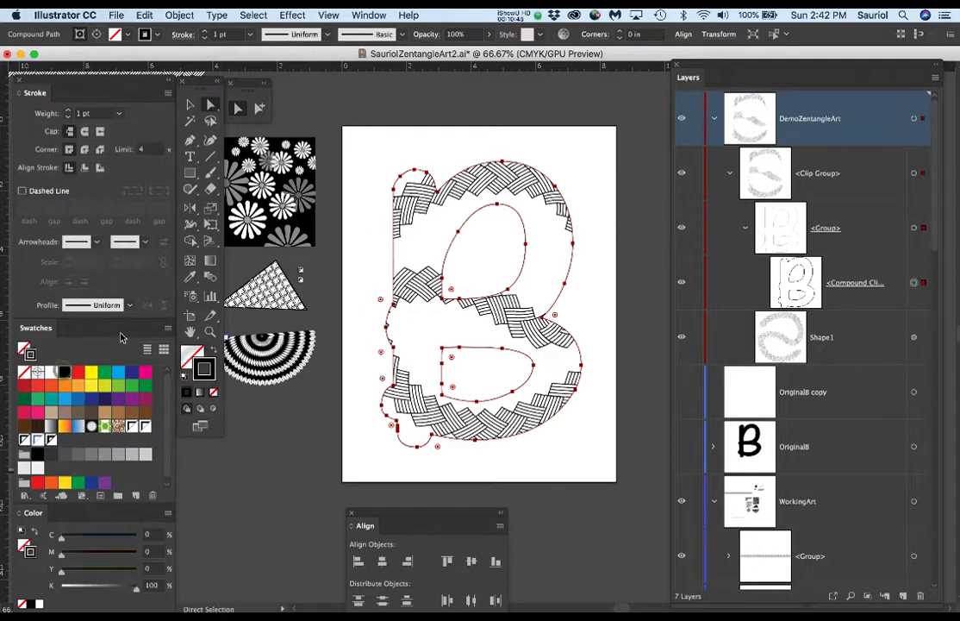
{"action": "left_click", "coordinate": [204, 32]}
{"action": "left_click", "coordinate": [204, 31]}
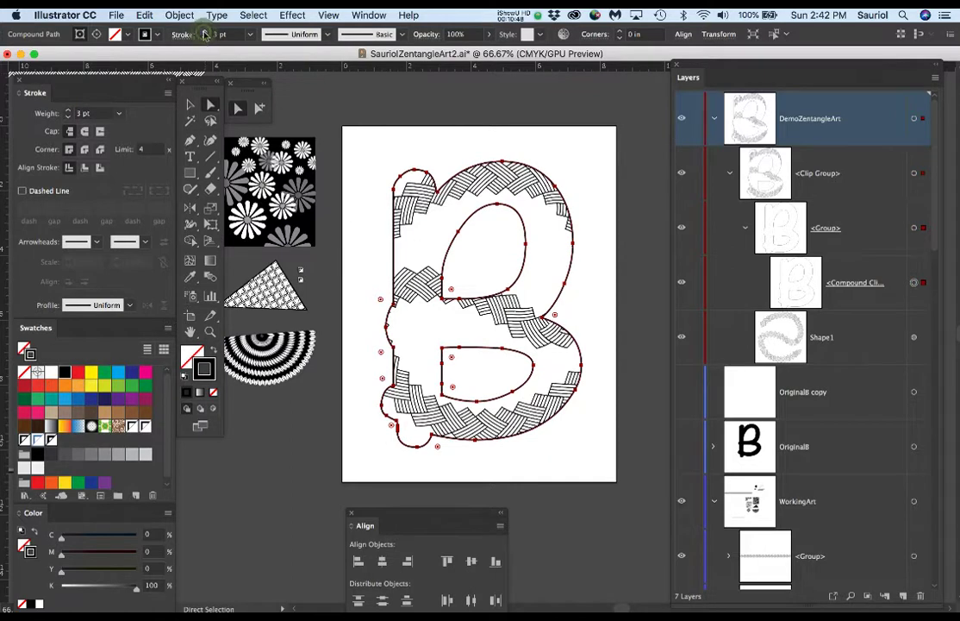
Lock the B's compound clipping path, save the document, and select the woven curve inside the B.
{"action": "left_click", "coordinate": [696, 283]}
{"action": "key", "text": "super+s"}
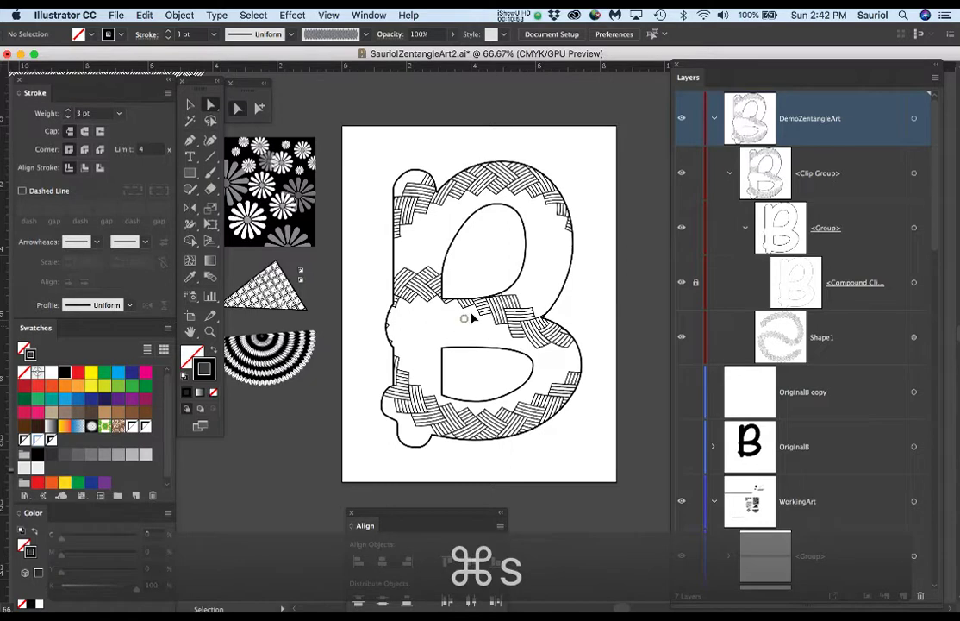
{"action": "left_click", "coordinate": [459, 319]}
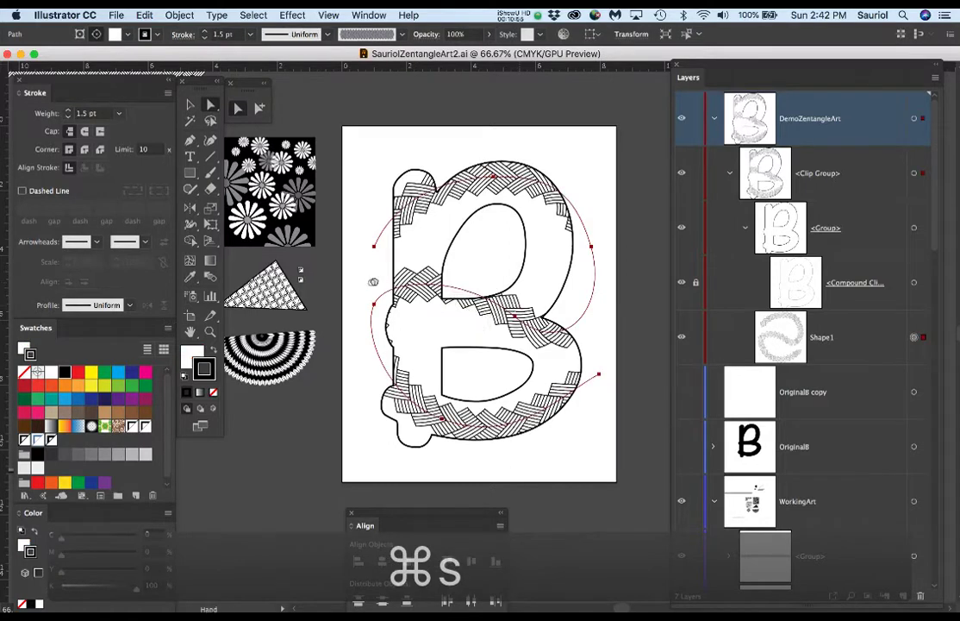
Draw a small flat rectangle about a quarter inch wide in the empty area below the black-and-white half-circle artwork.
{"action": "scroll", "coordinate": [371, 282], "scroll_direction": "left", "scroll_amount": 10}
{"action": "scroll", "coordinate": [371, 282], "scroll_direction": "down", "scroll_amount": 3}
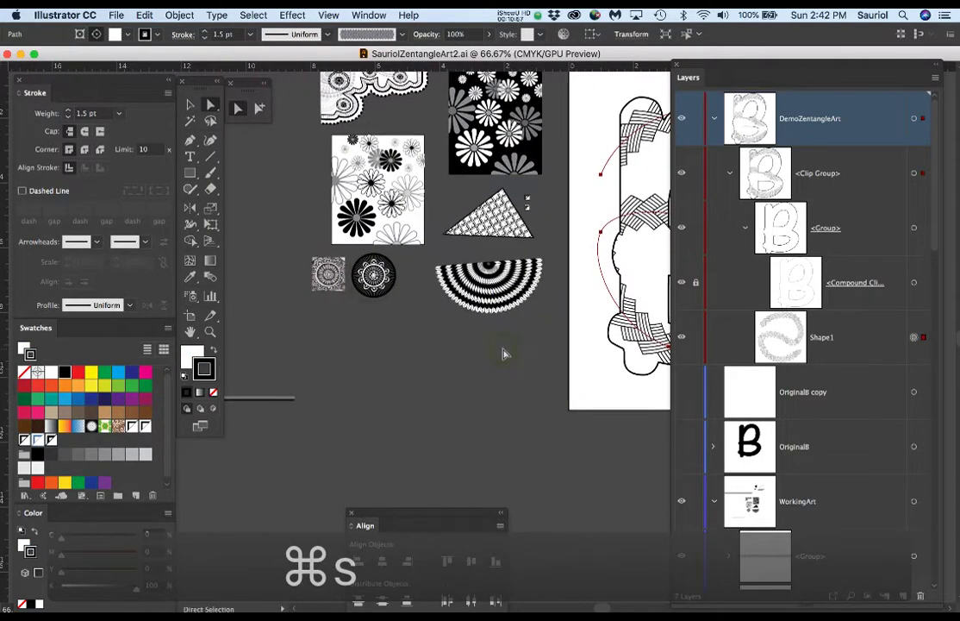
{"action": "scroll", "coordinate": [505, 354], "scroll_direction": "up", "scroll_amount": 3}
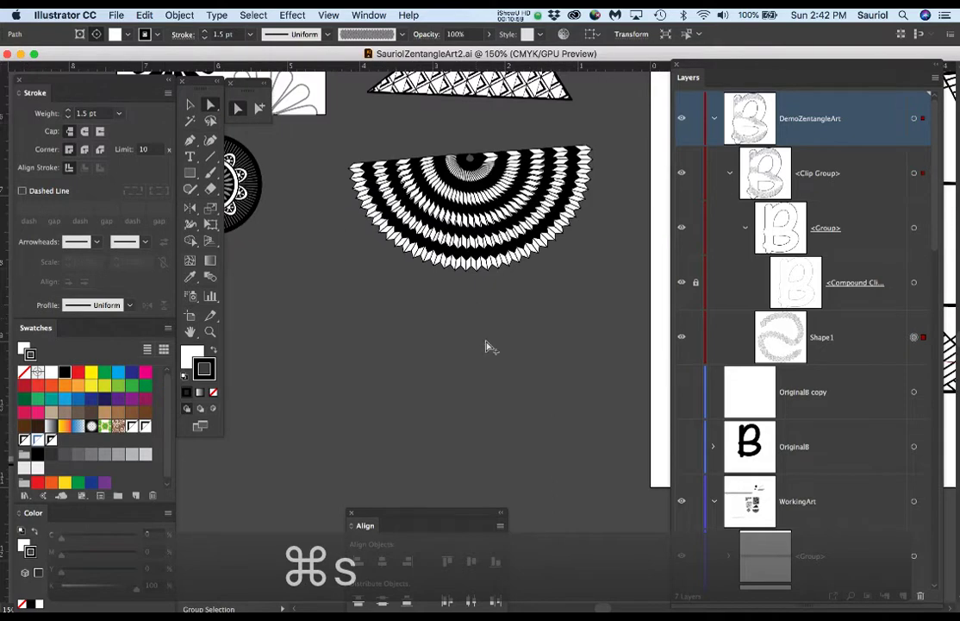
{"action": "scroll", "coordinate": [485, 346], "scroll_direction": "up", "scroll_amount": 1}
{"action": "scroll", "coordinate": [487, 352], "scroll_direction": "down", "scroll_amount": 3}
{"action": "scroll", "coordinate": [495, 291], "scroll_direction": "up", "scroll_amount": 1}
{"action": "left_click_drag", "start_coordinate": [496, 291], "coordinate": [489, 256]}
{"action": "key", "text": "m"}
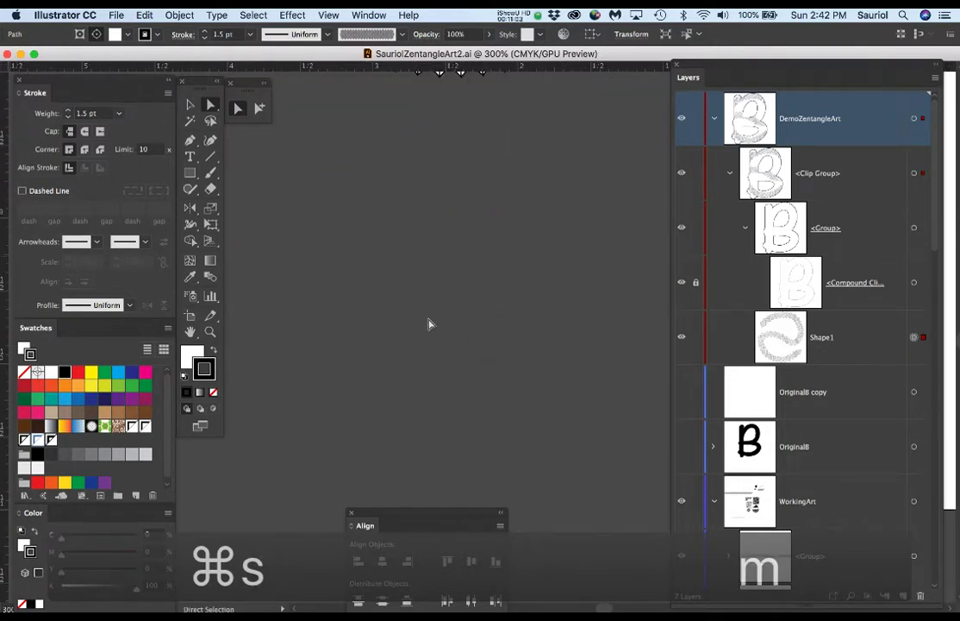
{"action": "left_click_drag", "start_coordinate": [339, 319], "coordinate": [380, 329]}
{"action": "left_click_drag", "start_coordinate": [473, 259], "coordinate": [553, 264]}
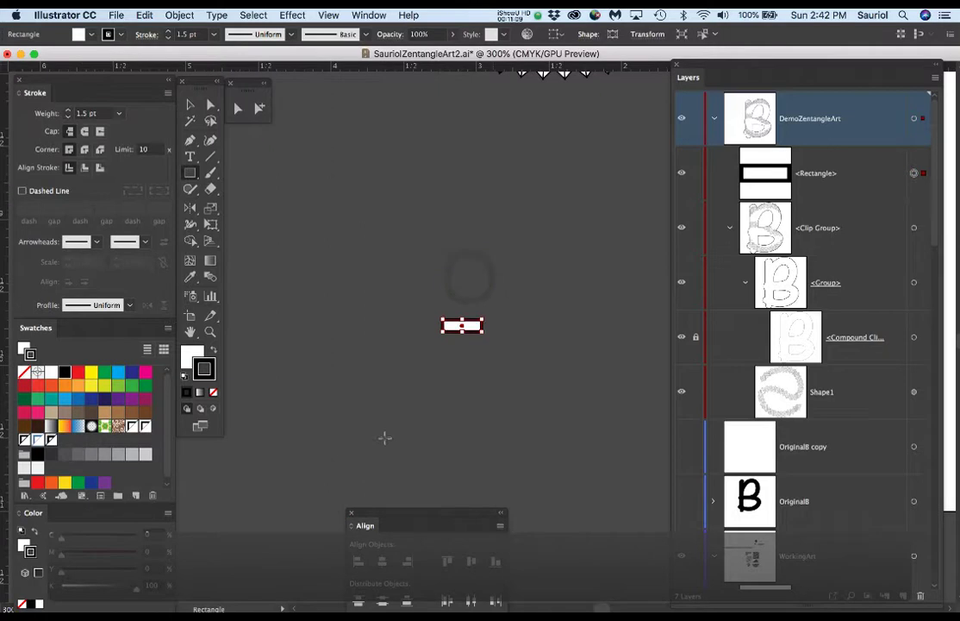
Set the small rectangle's stroke weight to 0.5 pt and deselect it.
{"action": "scroll", "coordinate": [385, 438], "scroll_direction": "up", "scroll_amount": 1}
{"action": "scroll", "coordinate": [386, 437], "scroll_direction": "up", "scroll_amount": 1}
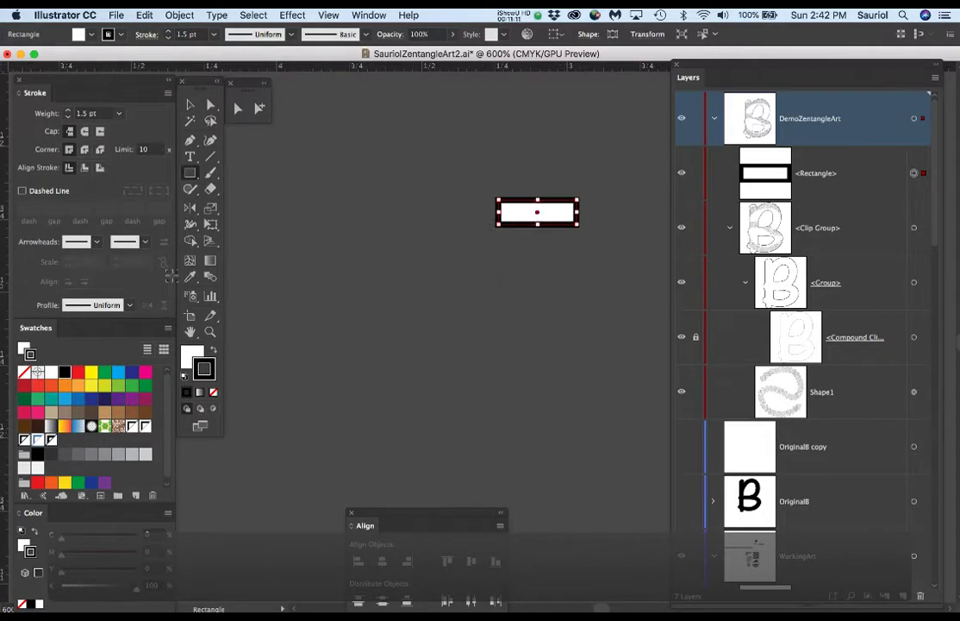
{"action": "left_click", "coordinate": [213, 35]}
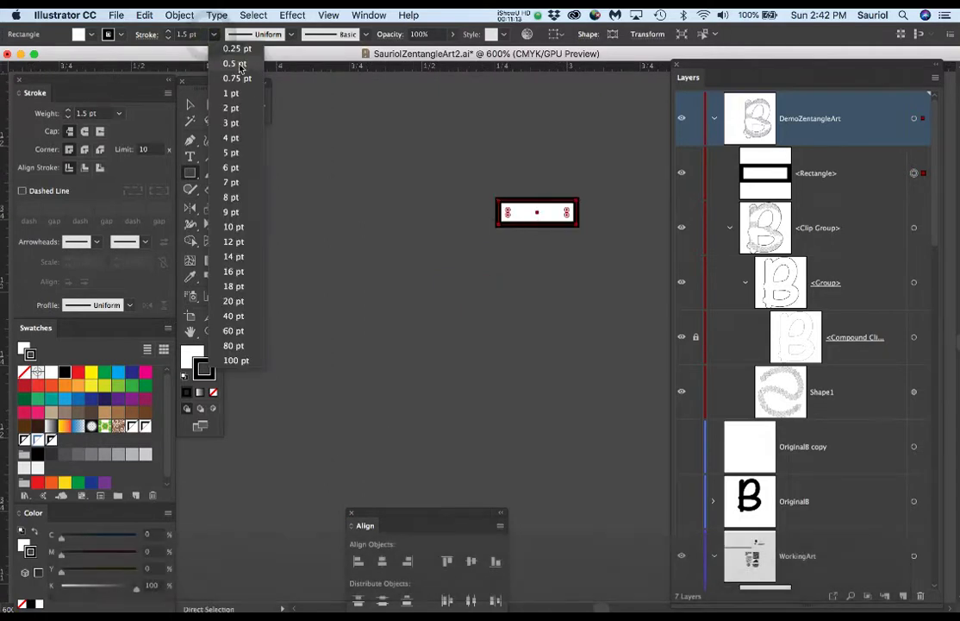
{"action": "left_click", "coordinate": [233, 63]}
{"action": "left_click", "coordinate": [507, 262]}
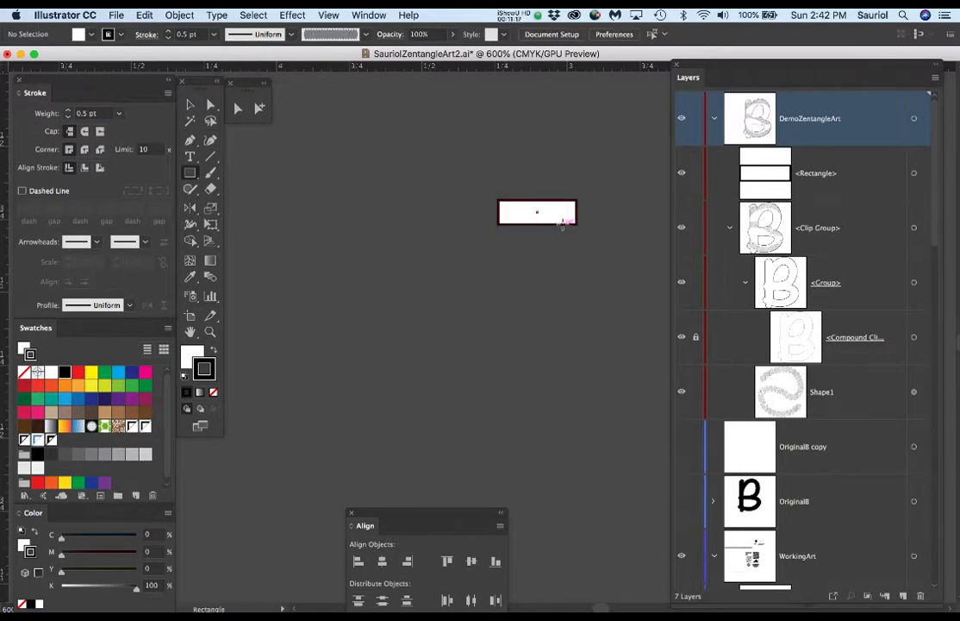
Slant the rectangle into a parallelogram by shifting its two upper corner points sideways to the right.
{"action": "key", "text": "a"}
{"action": "scroll", "coordinate": [577, 211], "scroll_direction": "up", "scroll_amount": 1}
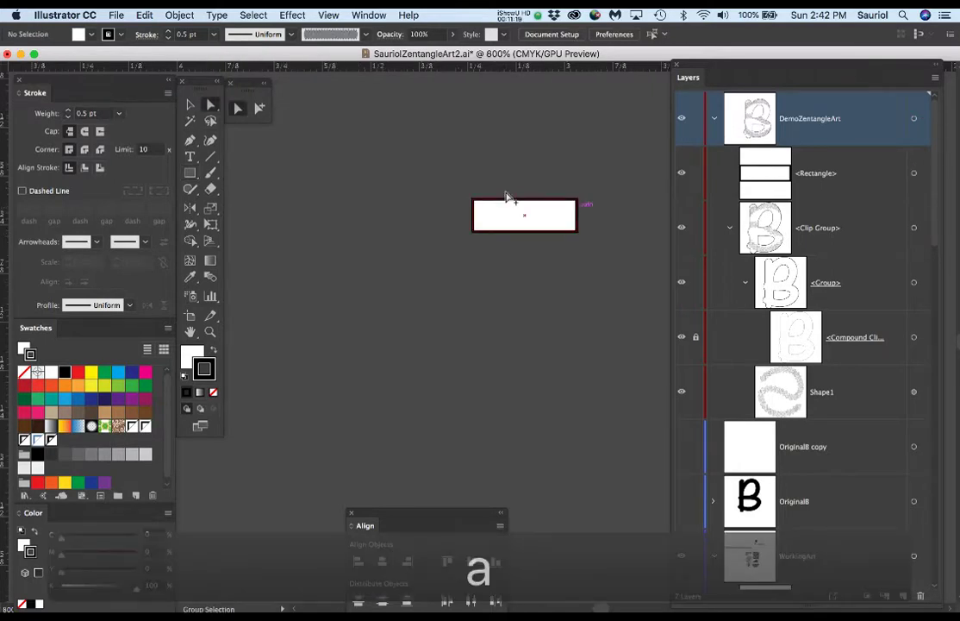
{"action": "left_click_drag", "start_coordinate": [465, 185], "coordinate": [583, 210]}
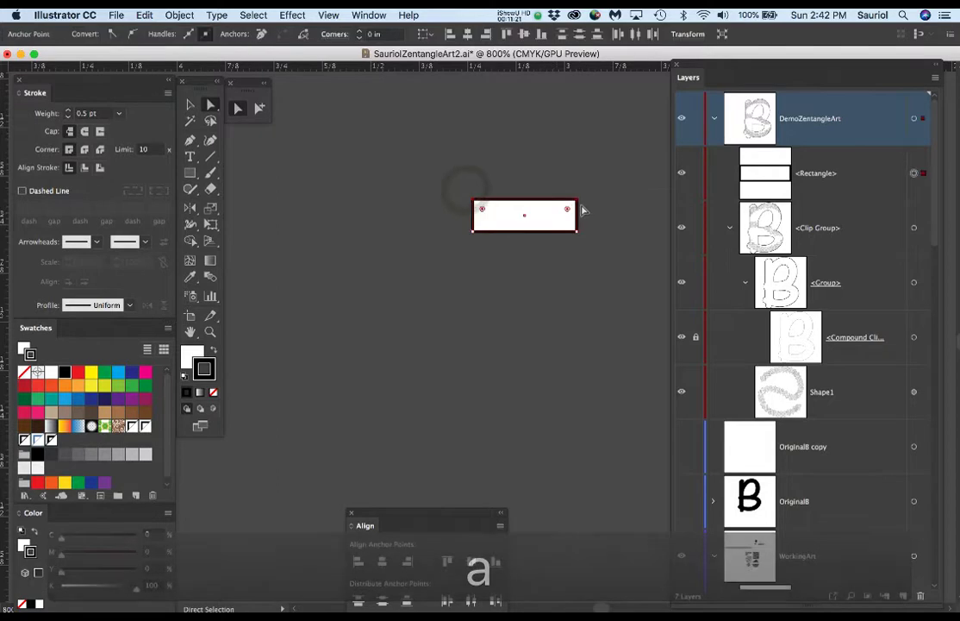
{"action": "left_click", "coordinate": [577, 201]}
{"action": "left_click_drag", "start_coordinate": [453, 167], "coordinate": [612, 205]}
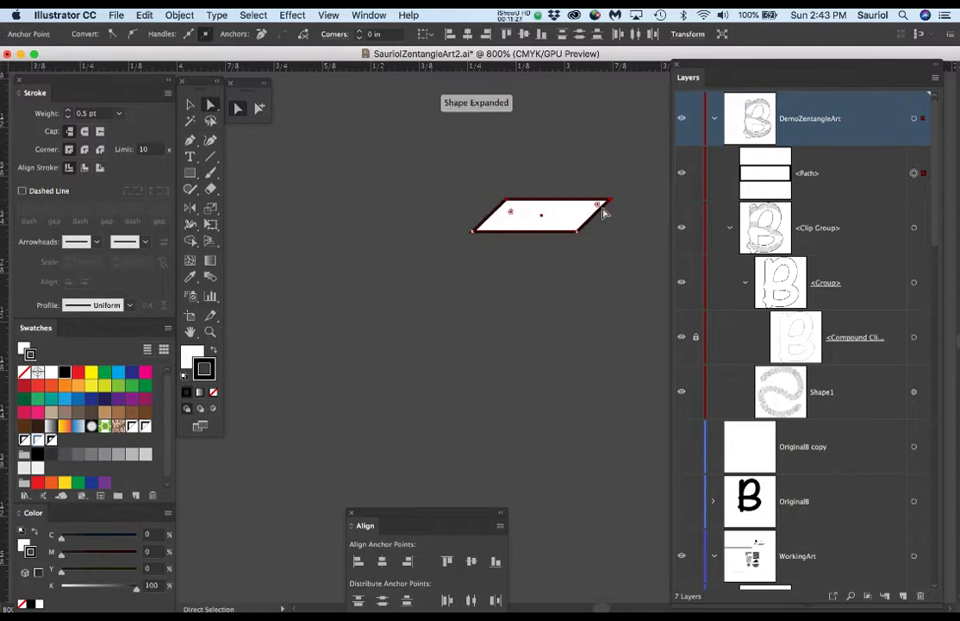
Duplicate the parallelogram directly above the original and reflect the copy vertically so the pair forms a chevron.
{"action": "left_click_drag", "start_coordinate": [545, 226], "coordinate": [545, 195]}
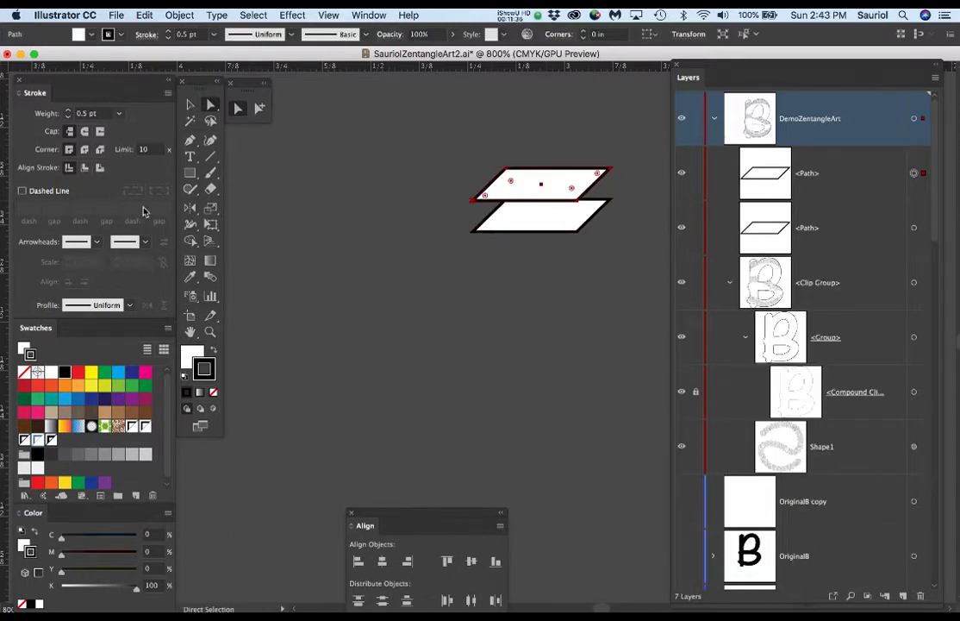
{"action": "left_click", "coordinate": [191, 209]}
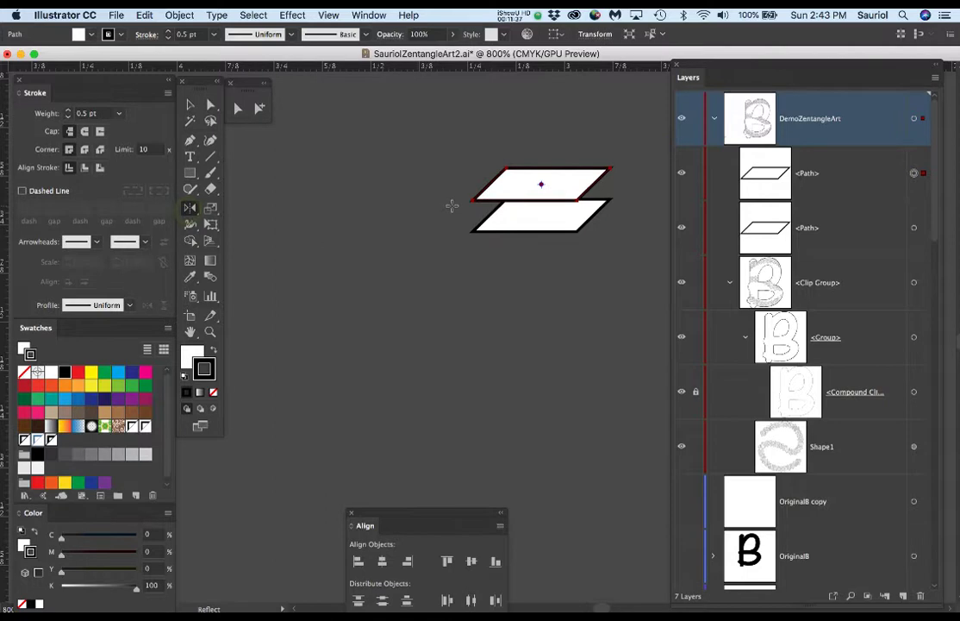
{"action": "left_click_drag", "start_coordinate": [630, 205], "coordinate": [630, 179]}
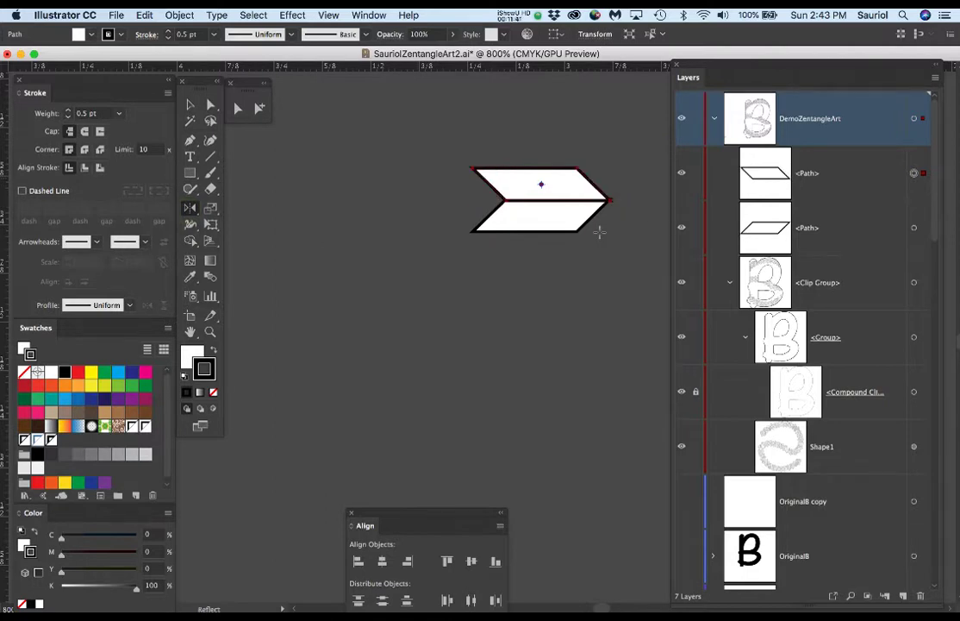
Select both mirrored parallelograms of the chevron and group them.
{"action": "left_click_drag", "start_coordinate": [594, 257], "coordinate": [405, 293]}
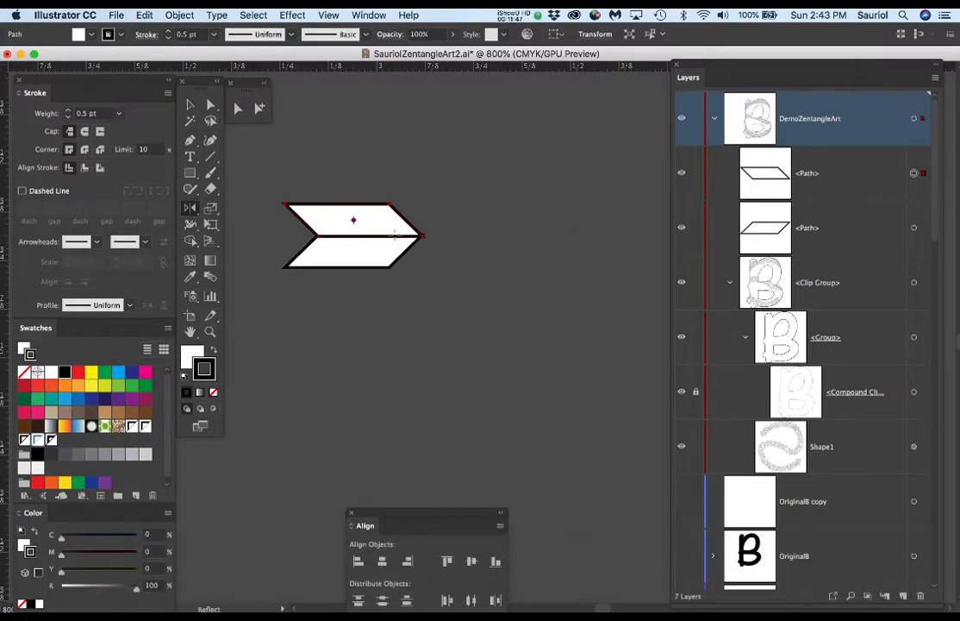
{"action": "key", "text": "a"}
{"action": "left_click_drag", "start_coordinate": [270, 190], "coordinate": [438, 294]}
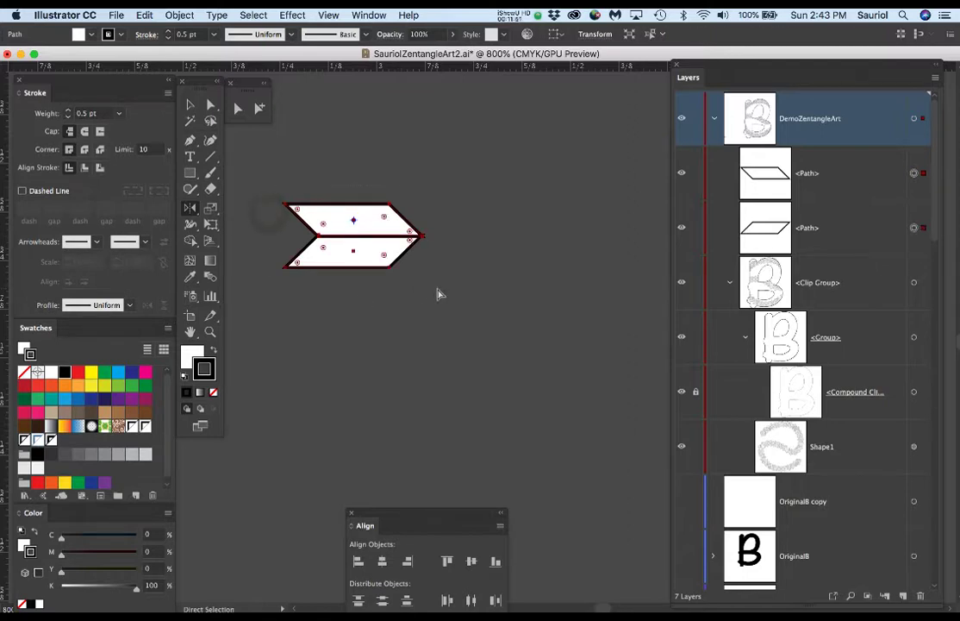
{"action": "key", "text": "super+g"}
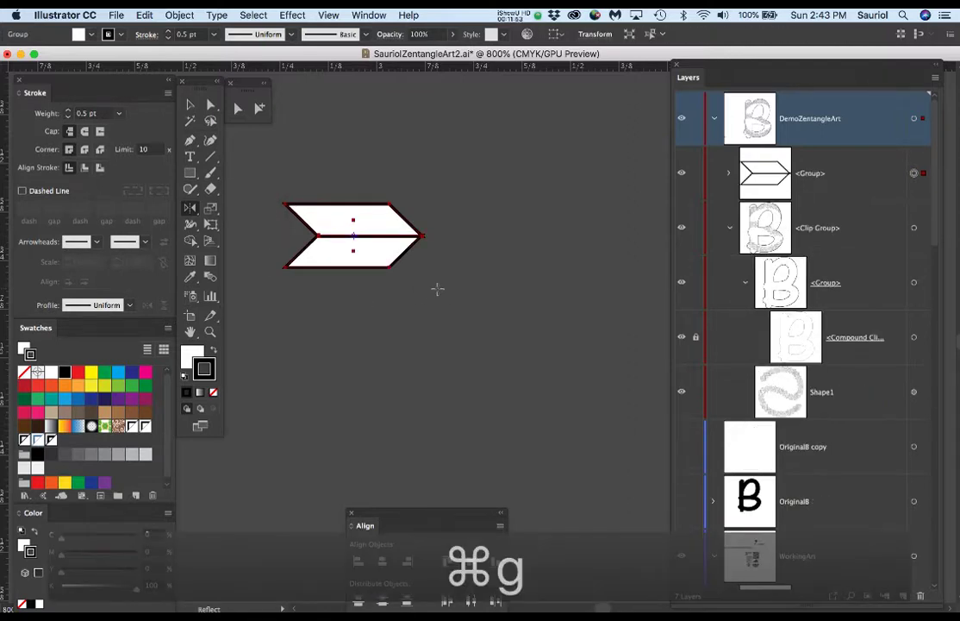
Duplicate the grouped chevron directly to its right so the copy nests against the original, and fill the copy with black.
{"action": "key", "text": "alt"}
{"action": "left_click_drag", "start_coordinate": [349, 263], "coordinate": [455, 267]}
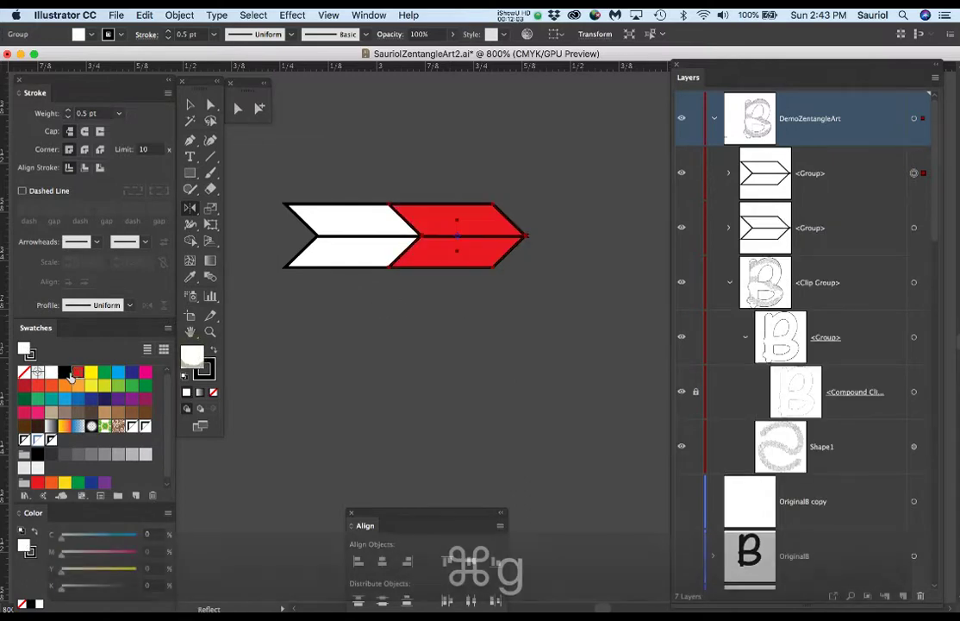
{"action": "left_click", "coordinate": [77, 371]}
{"action": "left_click", "coordinate": [65, 371]}
Select the white and black chevrons together and group them as one pair.
{"action": "key", "text": "super+minus"}
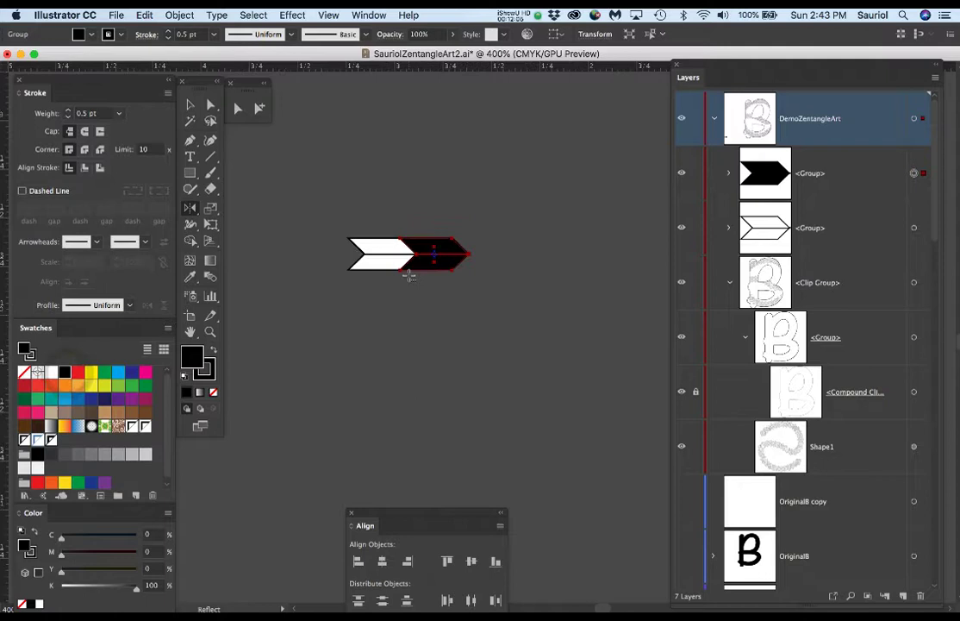
{"action": "key", "text": "super"}
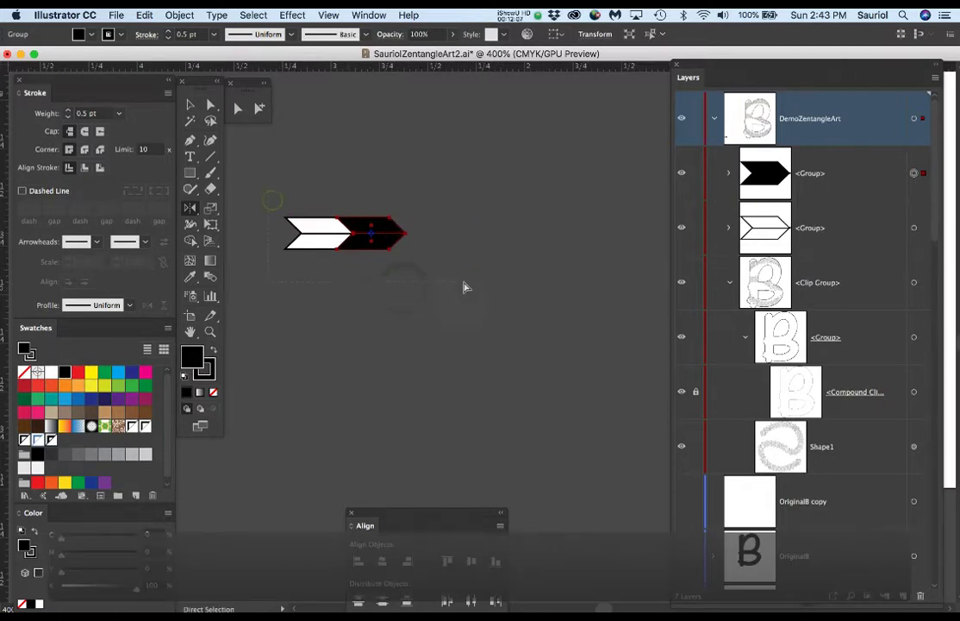
{"action": "left_click_drag", "start_coordinate": [465, 287], "coordinate": [394, 291]}
{"action": "key", "text": "super+g"}
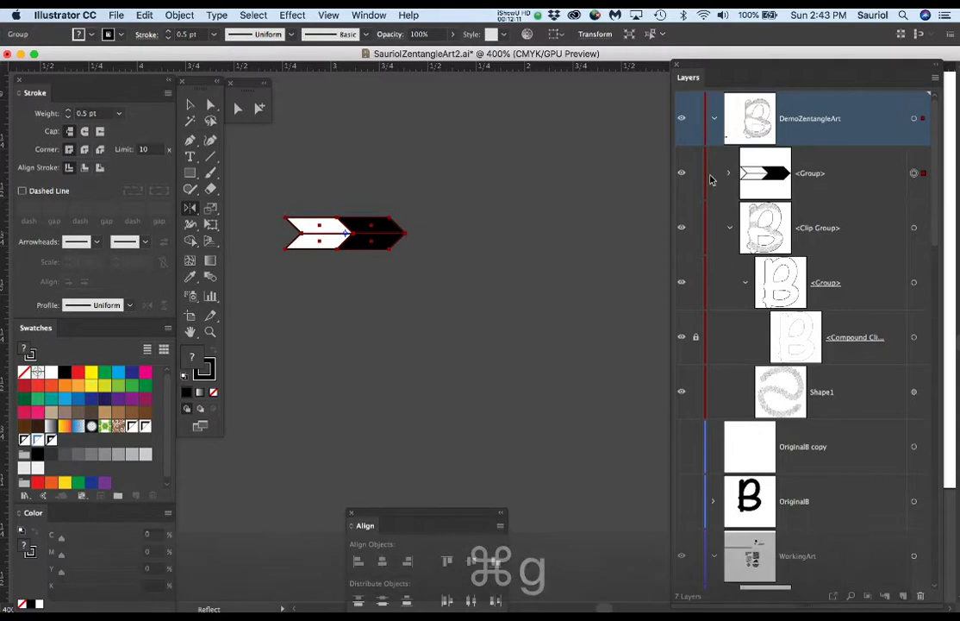
Duplicate the white-and-black pair end to end to the right and repeat the transformation to make a strip of four pairs.
{"action": "left_click_drag", "start_coordinate": [387, 244], "coordinate": [491, 239]}
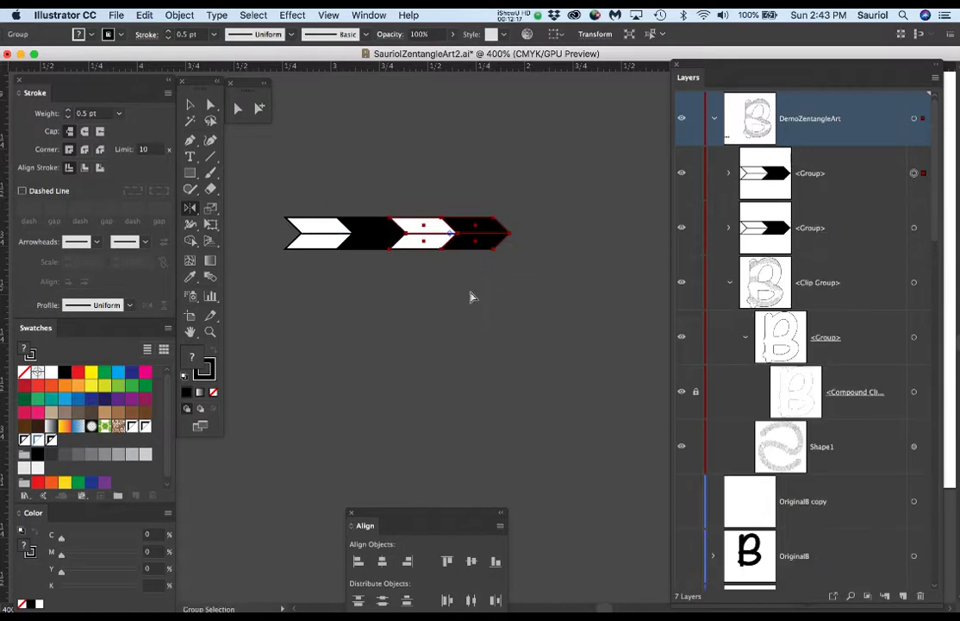
{"action": "key", "text": "super+minus"}
{"action": "key", "text": "super+minus"}
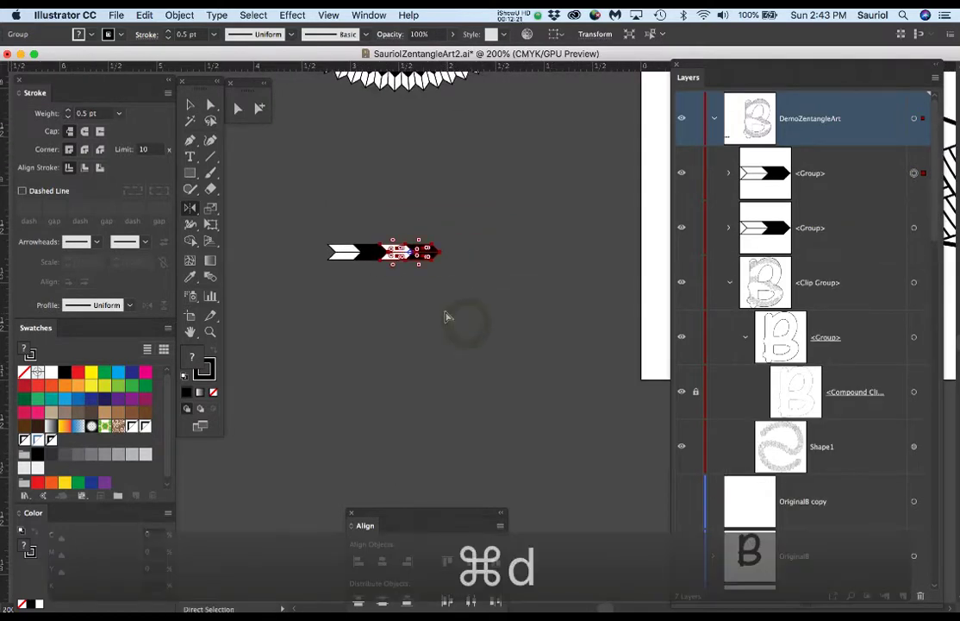
{"action": "key", "text": "super+d"}
{"action": "key", "text": "super+d"}
{"action": "key", "text": "o"}
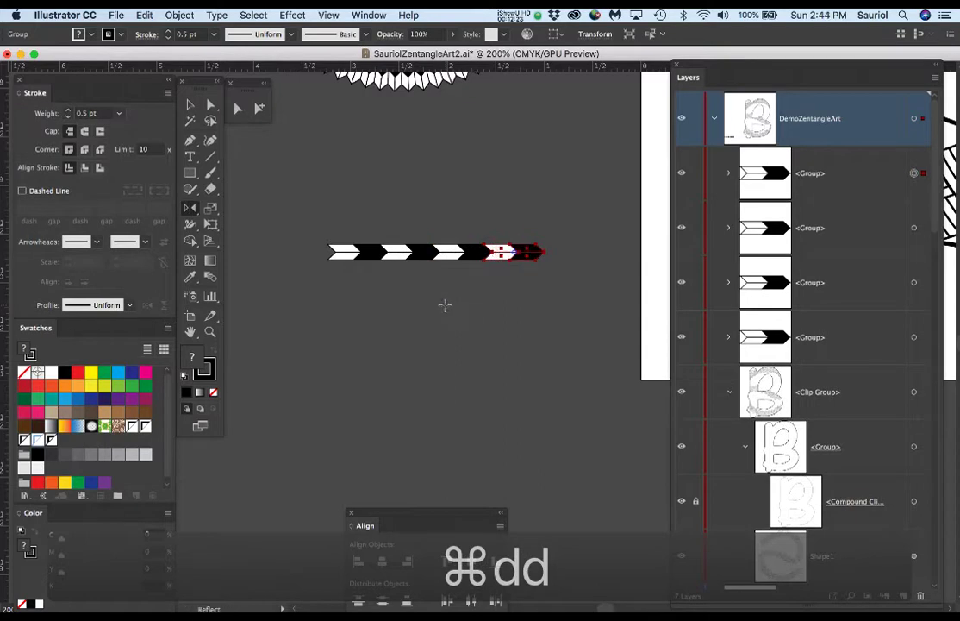
Lengthen the third white chevron by selecting all anchor points beyond its left end and shifting them to the right.
{"action": "key", "text": "a"}
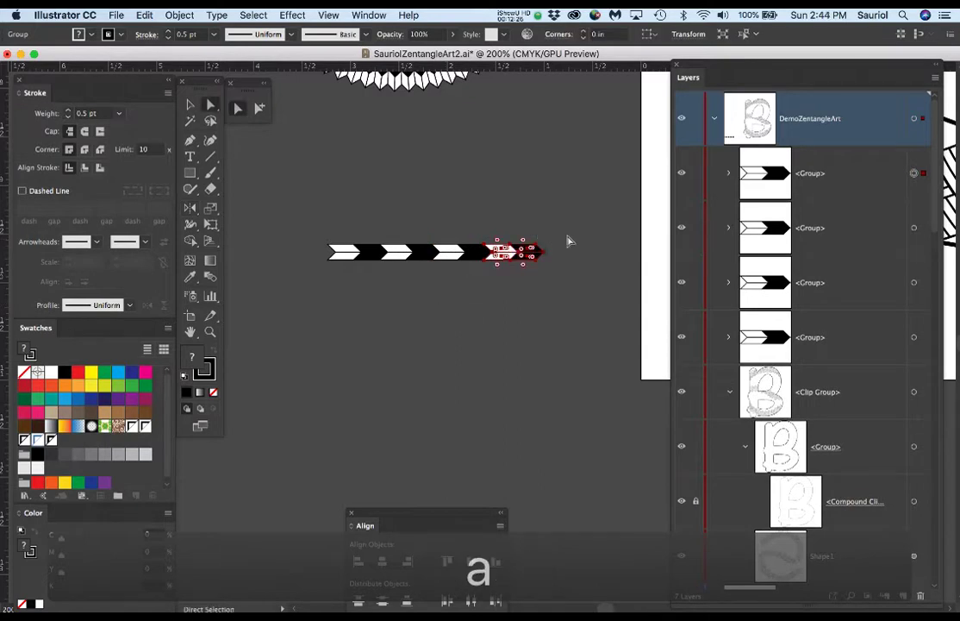
{"action": "left_click_drag", "start_coordinate": [450, 279], "coordinate": [455, 276]}
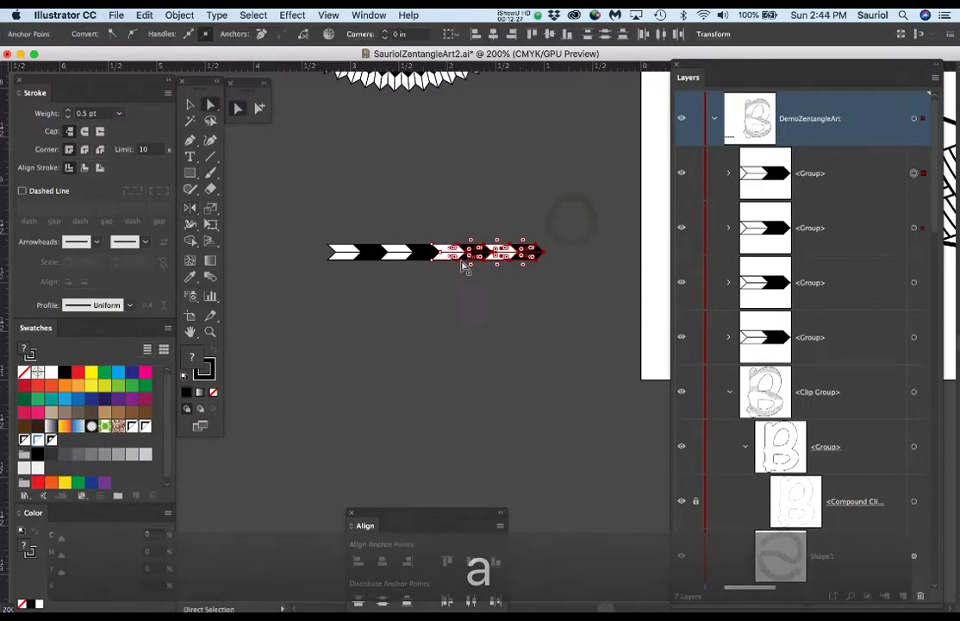
{"action": "left_click_drag", "start_coordinate": [576, 230], "coordinate": [451, 283]}
{"action": "scroll", "coordinate": [487, 287], "scroll_direction": "up", "scroll_amount": 2}
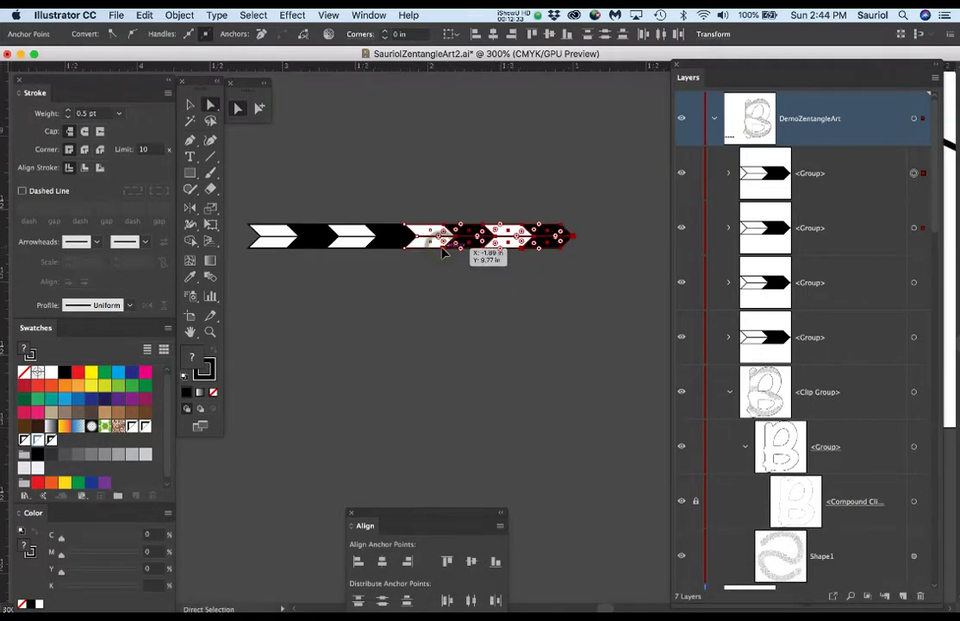
{"action": "left_click_drag", "start_coordinate": [443, 250], "coordinate": [504, 252]}
{"action": "left_click", "coordinate": [472, 283]}
{"action": "scroll", "coordinate": [472, 283], "scroll_direction": "down", "scroll_amount": 2}
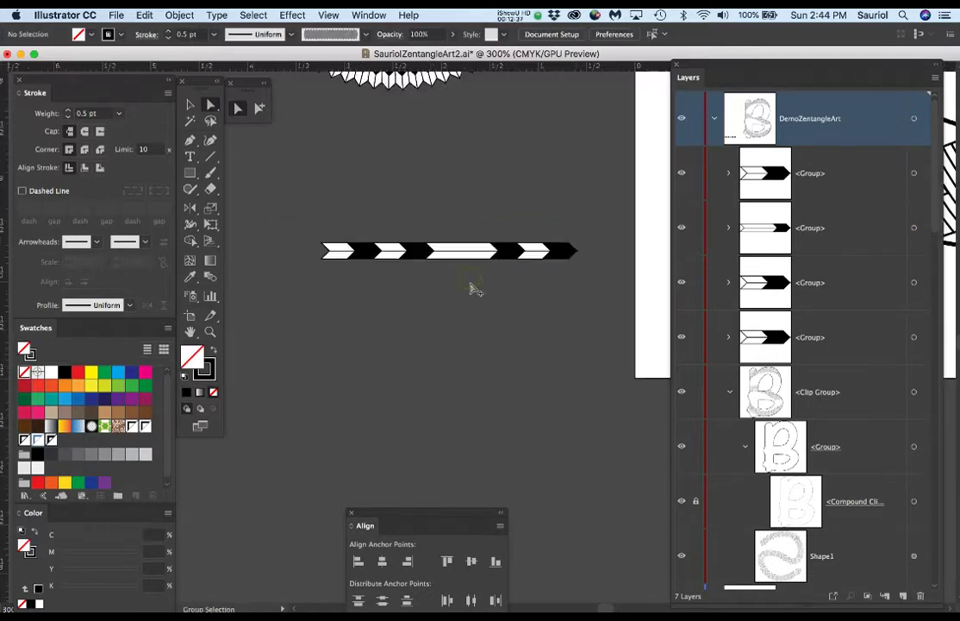
Group all four chevron pairs into a single strip and save the document.
{"action": "left_click_drag", "start_coordinate": [347, 225], "coordinate": [578, 296]}
{"action": "key", "text": "super+g"}
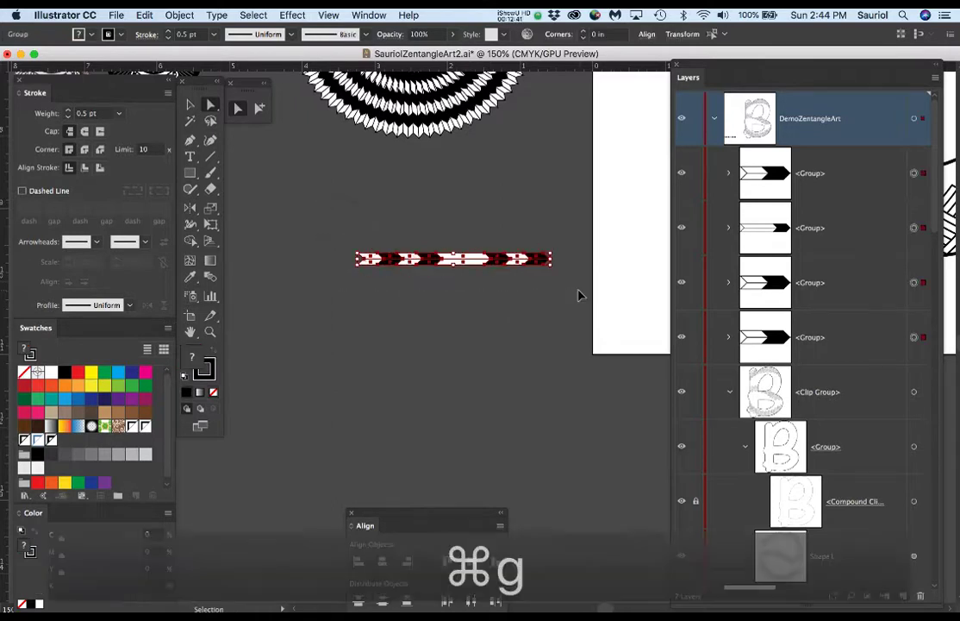
{"action": "key", "text": "super+s"}
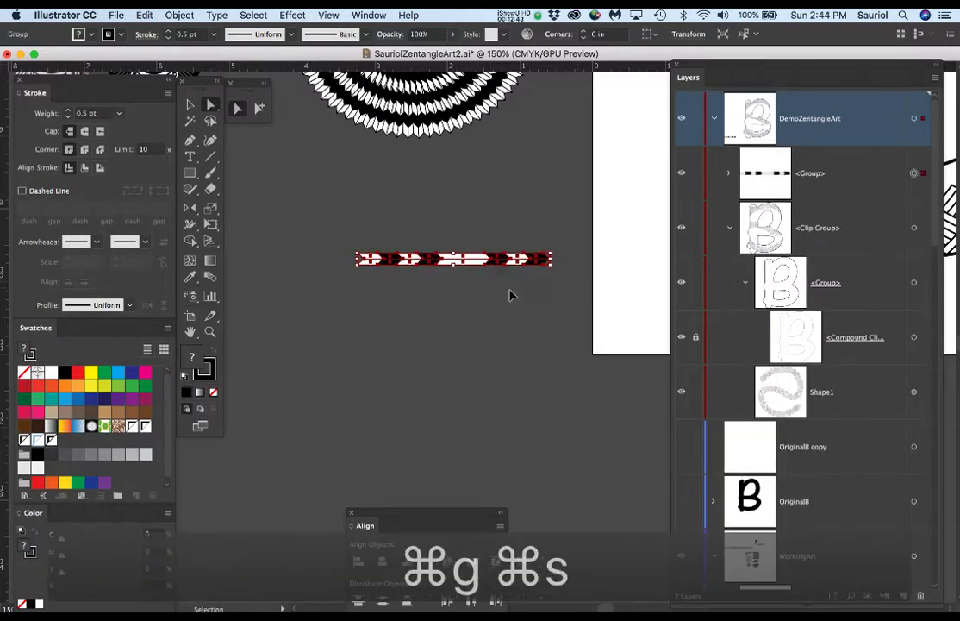
Try rounding all corners of the grouped chevron strip by 0.04 in, and undo the rounding.
{"action": "scroll", "coordinate": [416, 280], "scroll_direction": "down", "scroll_amount": 1}
{"action": "scroll", "coordinate": [422, 282], "scroll_direction": "up", "scroll_amount": 1}
{"action": "key", "text": "a"}
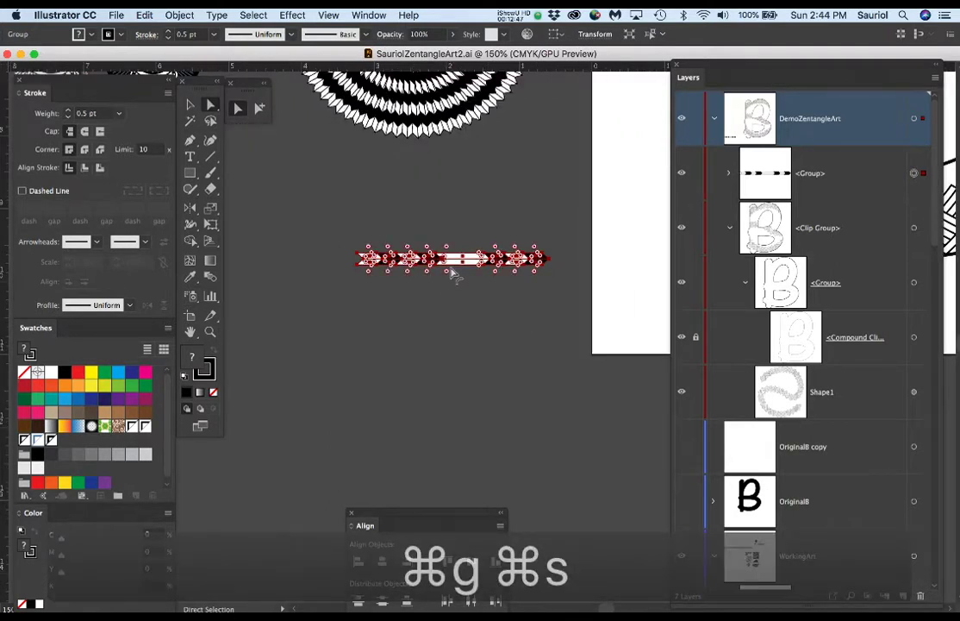
{"action": "left_click_drag", "start_coordinate": [441, 270], "coordinate": [418, 339]}
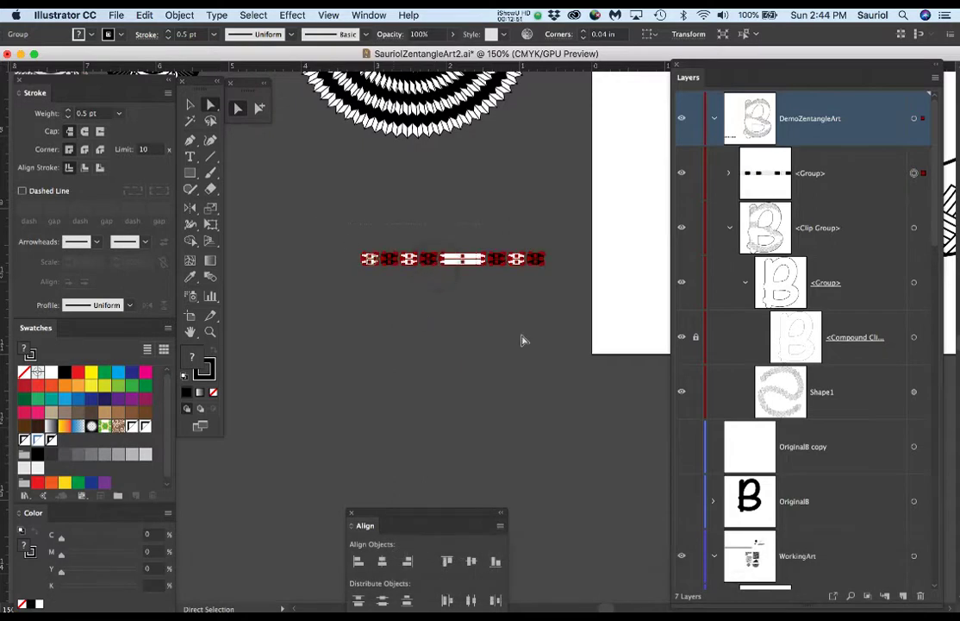
{"action": "left_click", "coordinate": [525, 304]}
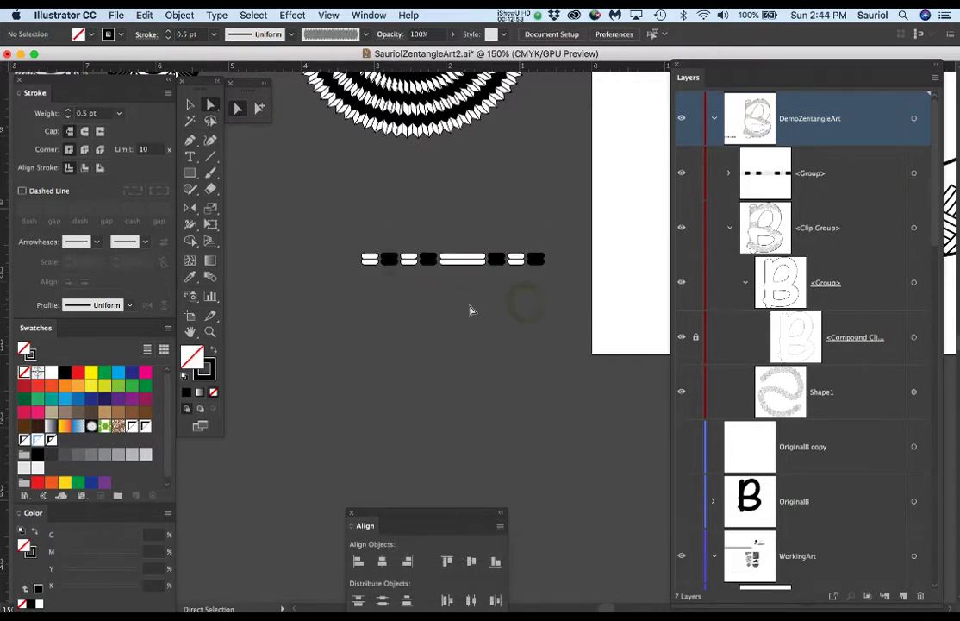
{"action": "key", "text": "super+z"}
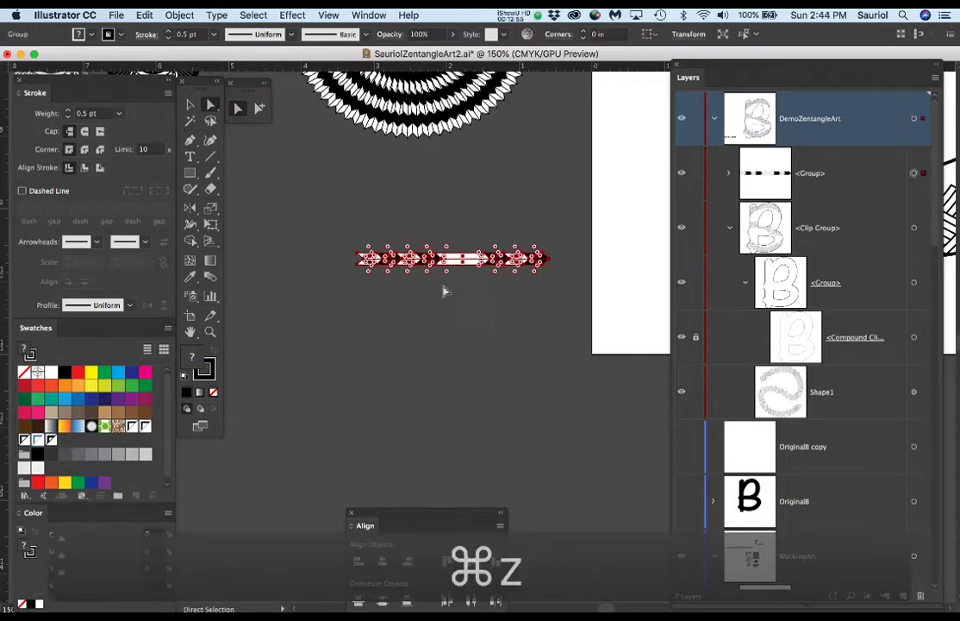
Move the chevron strip lower into empty space and rotate a copy slightly counterclockwise about the strip's left end.
{"action": "left_click_drag", "start_coordinate": [462, 268], "coordinate": [437, 390]}
{"action": "key", "text": "super+equal"}
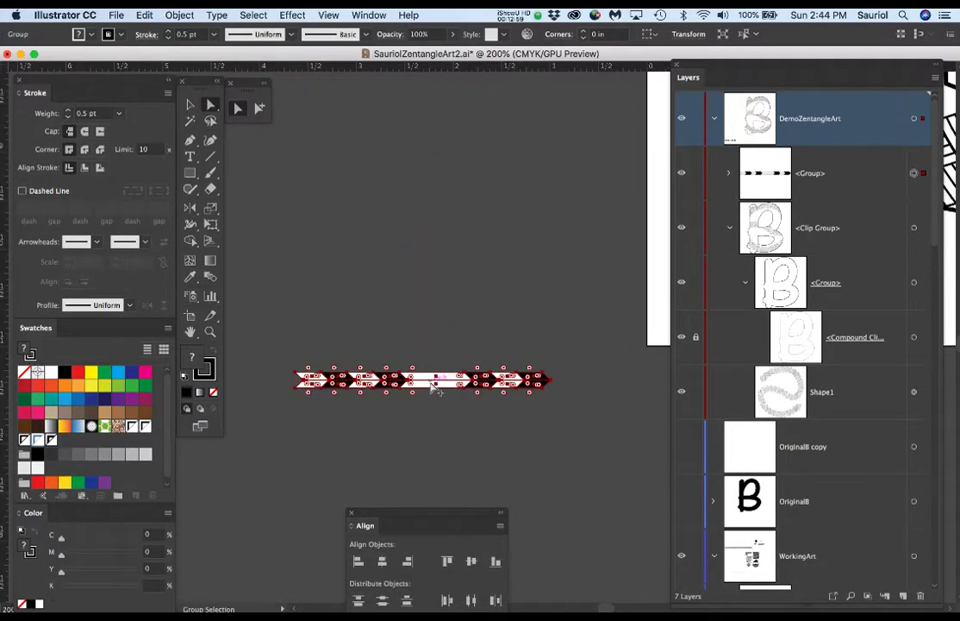
{"action": "scroll", "coordinate": [436, 388], "scroll_direction": "down", "scroll_amount": 3}
{"action": "scroll", "coordinate": [436, 388], "scroll_direction": "left", "scroll_amount": 3}
{"action": "left_click_drag", "start_coordinate": [195, 211], "coordinate": [248, 208]}
{"action": "scroll", "coordinate": [419, 350], "scroll_direction": "up", "scroll_amount": 1}
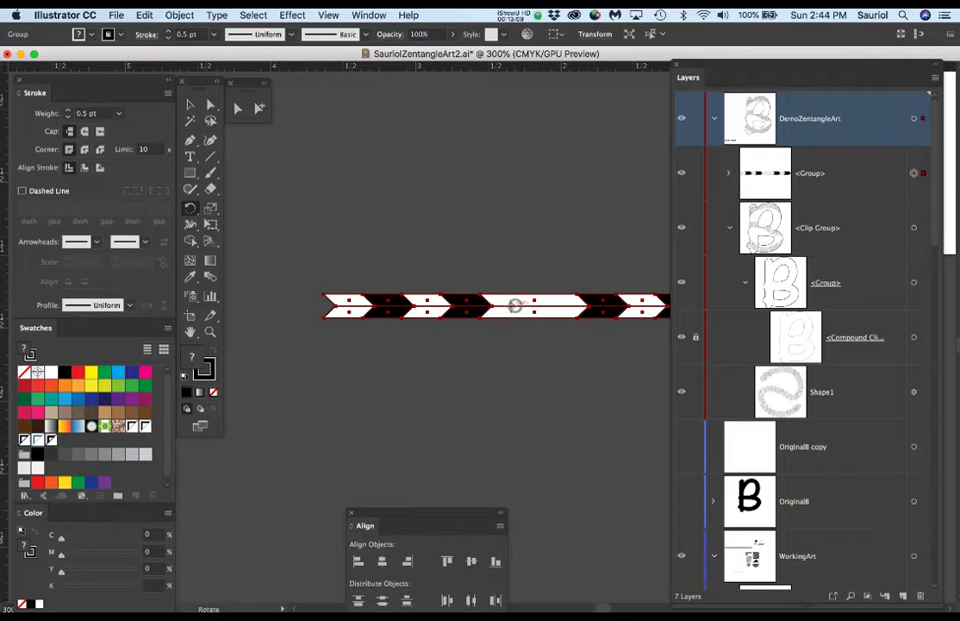
{"action": "left_click", "coordinate": [321, 306]}
{"action": "scroll", "coordinate": [634, 379], "scroll_direction": "right", "scroll_amount": 3}
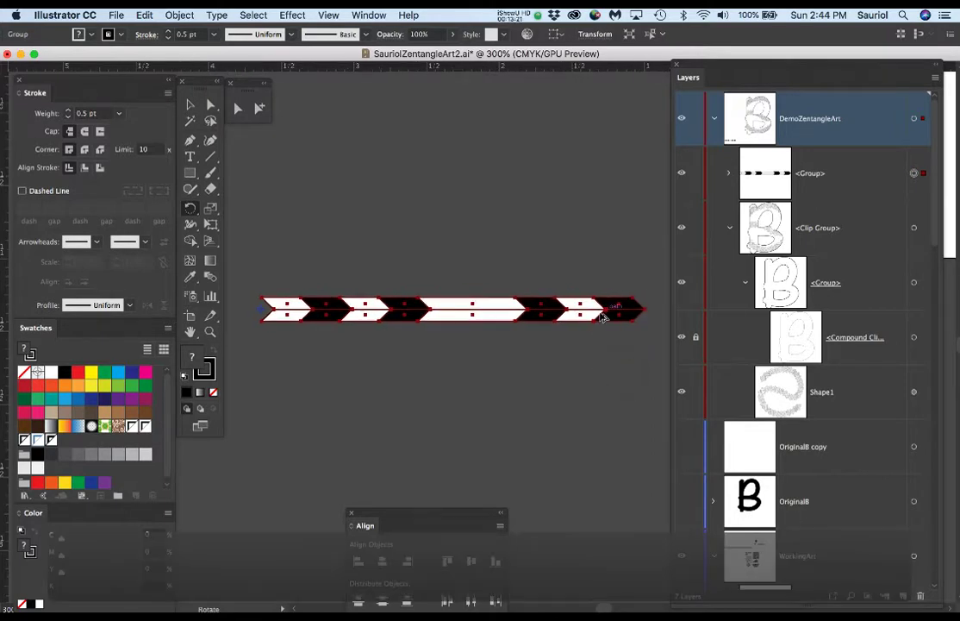
{"action": "left_click_drag", "start_coordinate": [609, 308], "coordinate": [604, 285]}
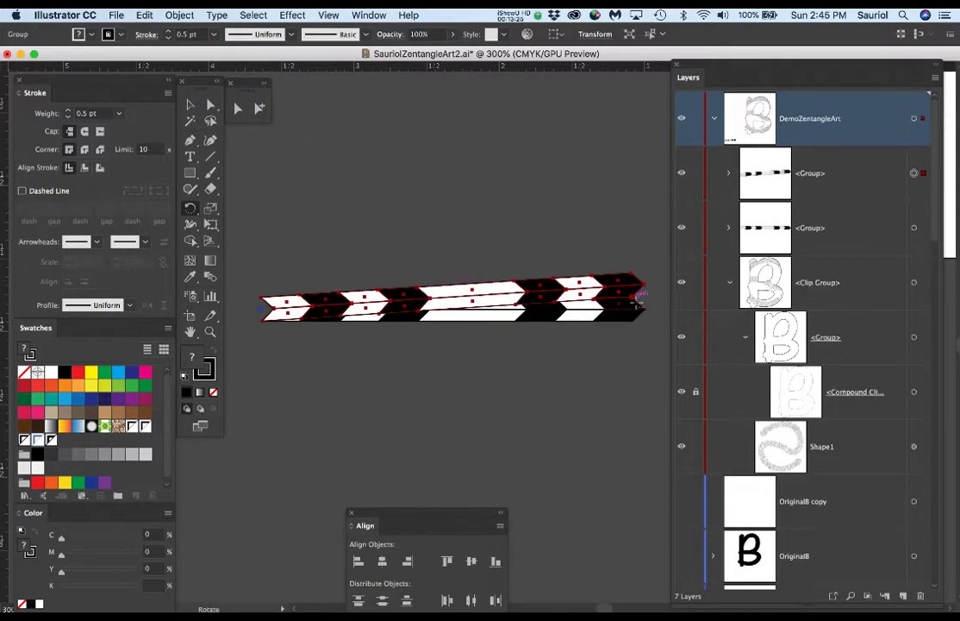
Repeat the rotated copy counterclockwise around the same pivot until the strips fan out over three quarters of a circle.
{"action": "key", "text": "super+minus"}
{"action": "key", "text": "super+minus"}
{"action": "key", "text": "super+minus"}
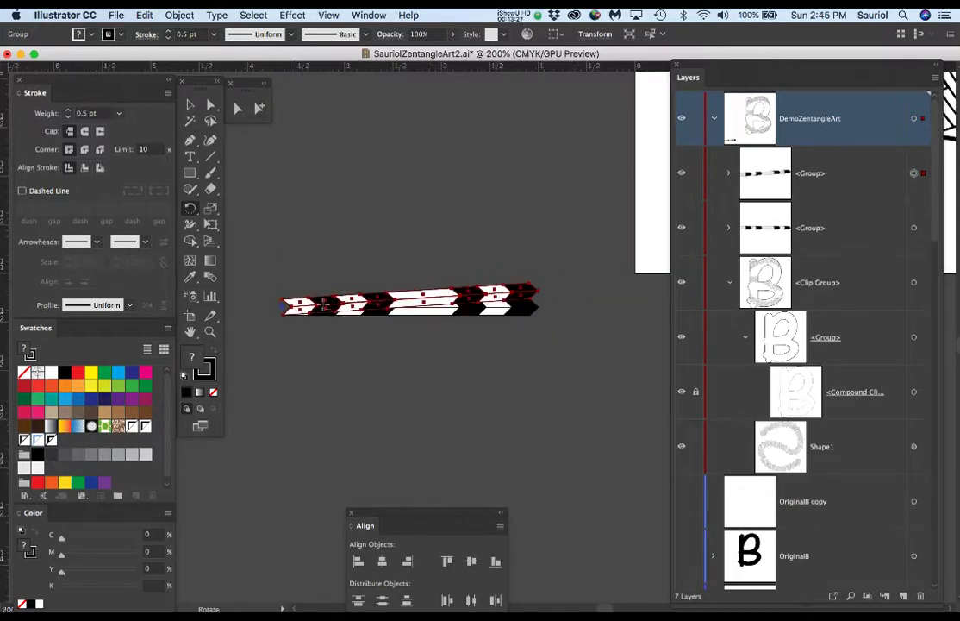
{"action": "left_click_drag", "start_coordinate": [324, 362], "coordinate": [540, 316]}
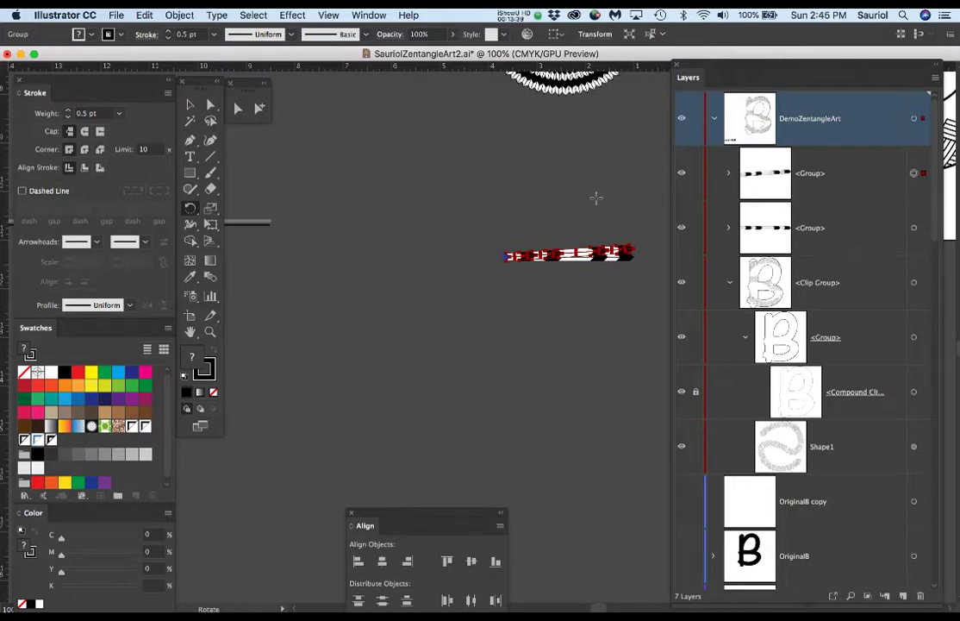
{"action": "key", "text": "super+d"}
{"action": "key", "text": "super+d"}
{"action": "key", "text": "super+d"}
{"action": "key", "text": "super+d"}
{"action": "key", "text": "super+d"}
{"action": "key", "text": "super+d"}
{"action": "key", "text": "super+d"}
{"action": "key", "text": "super+d"}
{"action": "key", "text": "super+d"}
{"action": "key", "text": "super+d"}
{"action": "key", "text": "super+d"}
{"action": "key", "text": "super+d"}
{"action": "key", "text": "super+d"}
{"action": "key", "text": "super+d"}
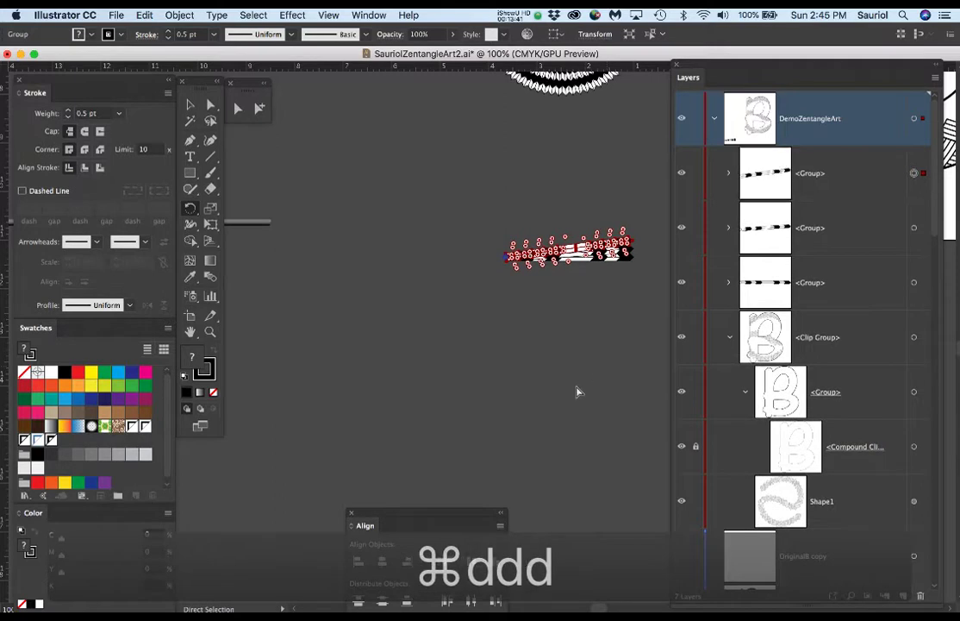
{"action": "key", "text": "super+d"}
{"action": "key", "text": "super+d"}
{"action": "key", "text": "super+d"}
{"action": "key", "text": "super+d"}
{"action": "key", "text": "super+d"}
{"action": "key", "text": "super+d"}
{"action": "key", "text": "super+d"}
{"action": "key", "text": "super+d"}
{"action": "key", "text": "super+d"}
{"action": "key", "text": "super+d"}
{"action": "key", "text": "super+d"}
{"action": "key", "text": "super+d"}
{"action": "key", "text": "super+d"}
{"action": "key", "text": "super+d"}
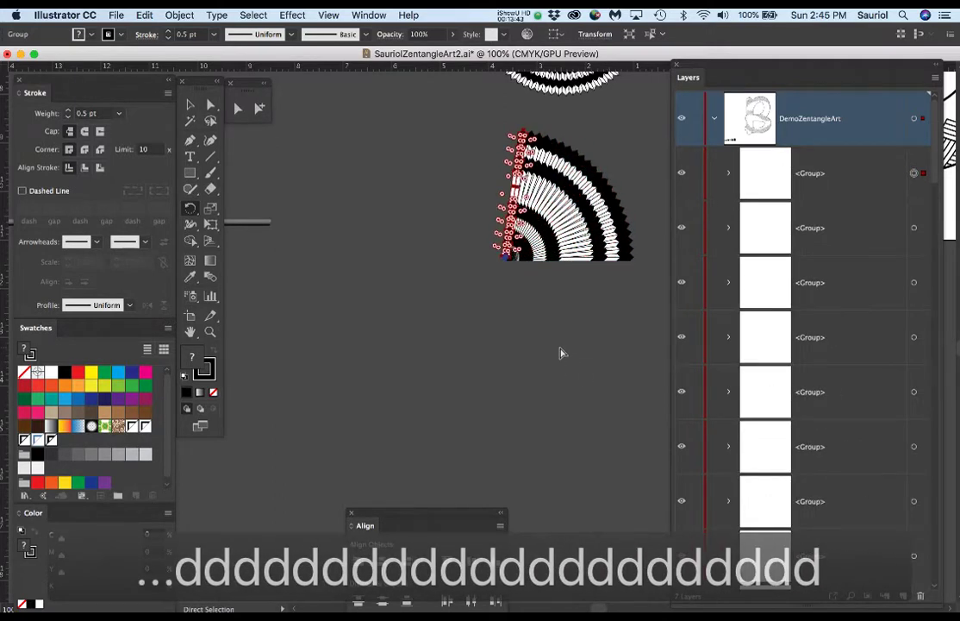
{"action": "key", "text": "super+d"}
{"action": "key", "text": "super+d"}
{"action": "key", "text": "super+d"}
{"action": "key", "text": "super+d"}
{"action": "key", "text": "super+d"}
{"action": "key", "text": "super+d"}
{"action": "key", "text": "super+d"}
{"action": "key", "text": "super+d"}
{"action": "key", "text": "super+d"}
{"action": "key", "text": "super+d"}
{"action": "key", "text": "super+d"}
{"action": "key", "text": "super+d"}
{"action": "key", "text": "super+d"}
{"action": "key", "text": "super+d"}
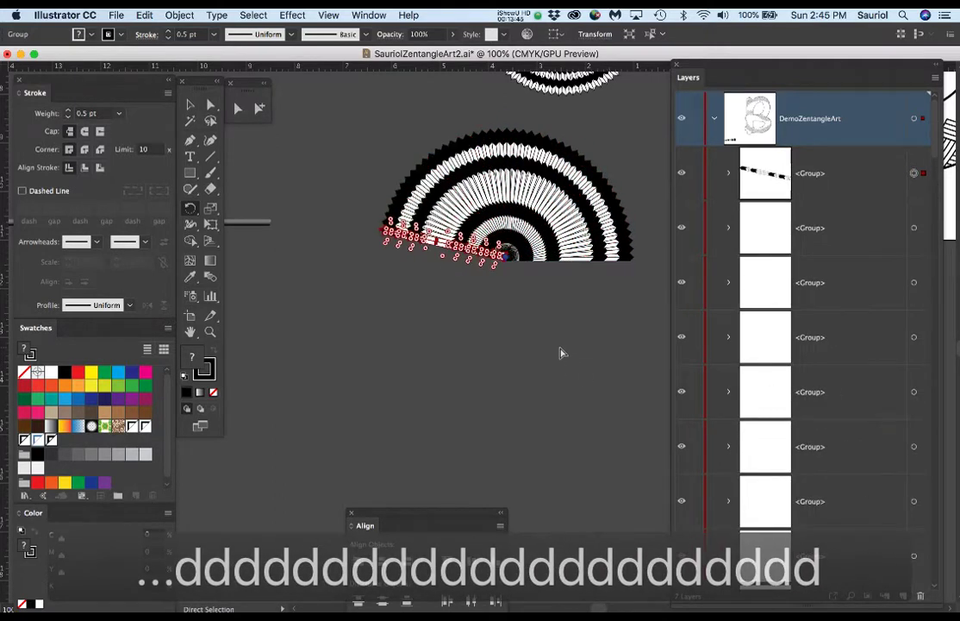
{"action": "key", "text": "super+d"}
{"action": "key", "text": "super+d"}
{"action": "key", "text": "super+d"}
{"action": "key", "text": "super+d"}
{"action": "key", "text": "super+d"}
{"action": "key", "text": "super+d"}
{"action": "key", "text": "super+d"}
{"action": "key", "text": "super+d"}
{"action": "key", "text": "super+d"}
{"action": "key", "text": "super+d"}
{"action": "key", "text": "super+d"}
{"action": "key", "text": "super+d"}
{"action": "key", "text": "super+d"}
{"action": "key", "text": "super+d"}
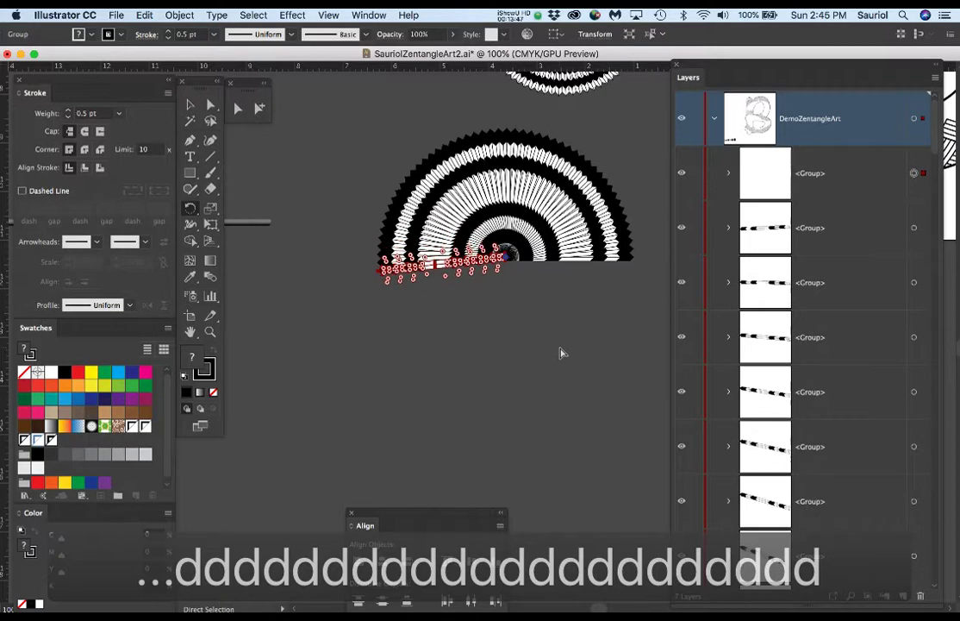
{"action": "key", "text": "super+d"}
{"action": "key", "text": "super+d"}
{"action": "key", "text": "super+d"}
{"action": "key", "text": "super+d"}
{"action": "key", "text": "super+d"}
{"action": "key", "text": "super+d"}
{"action": "key", "text": "super+d"}
{"action": "key", "text": "super+d"}
{"action": "key", "text": "super+d"}
{"action": "key", "text": "super+d"}
{"action": "key", "text": "super+d"}
{"action": "key", "text": "super+d"}
{"action": "key", "text": "super+d"}
{"action": "key", "text": "super+d"}
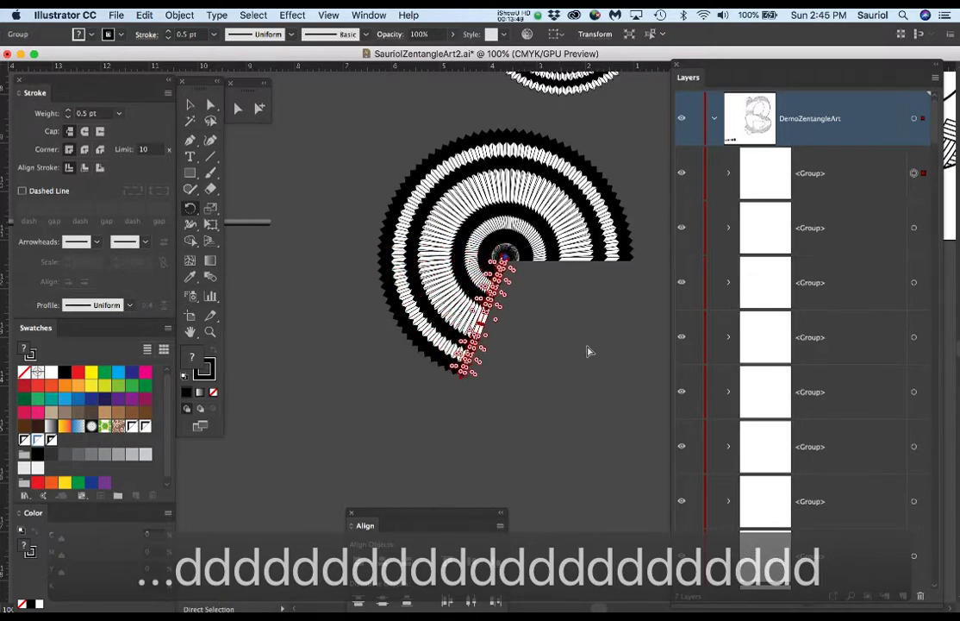
{"action": "key", "text": "super+d"}
{"action": "key", "text": "super+d"}
{"action": "key", "text": "super+d"}
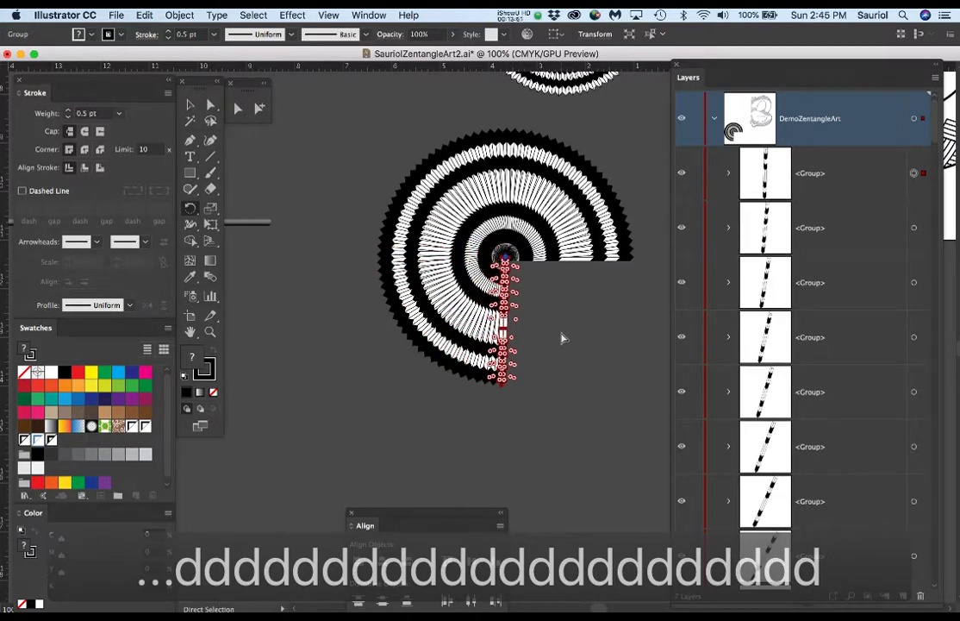
{"action": "key", "text": "super+d"}
{"action": "key", "text": "super+d"}
{"action": "key", "text": "super+d"}
{"action": "key", "text": "super+z"}
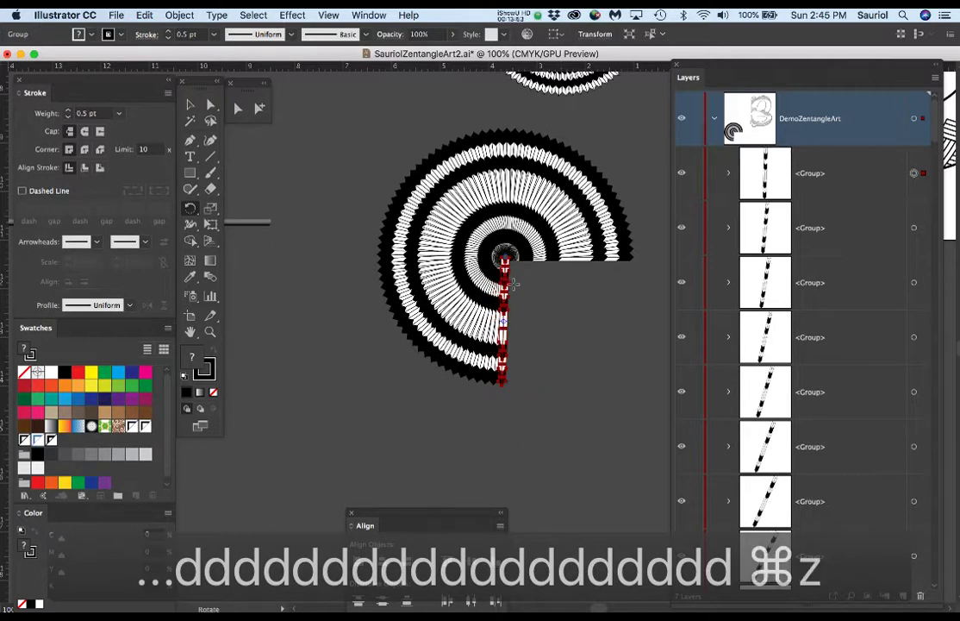
Select all the rotated chevron strips of the three-quarter fan and group them into one object.
{"action": "scroll", "coordinate": [513, 285], "scroll_direction": "up", "scroll_amount": 1}
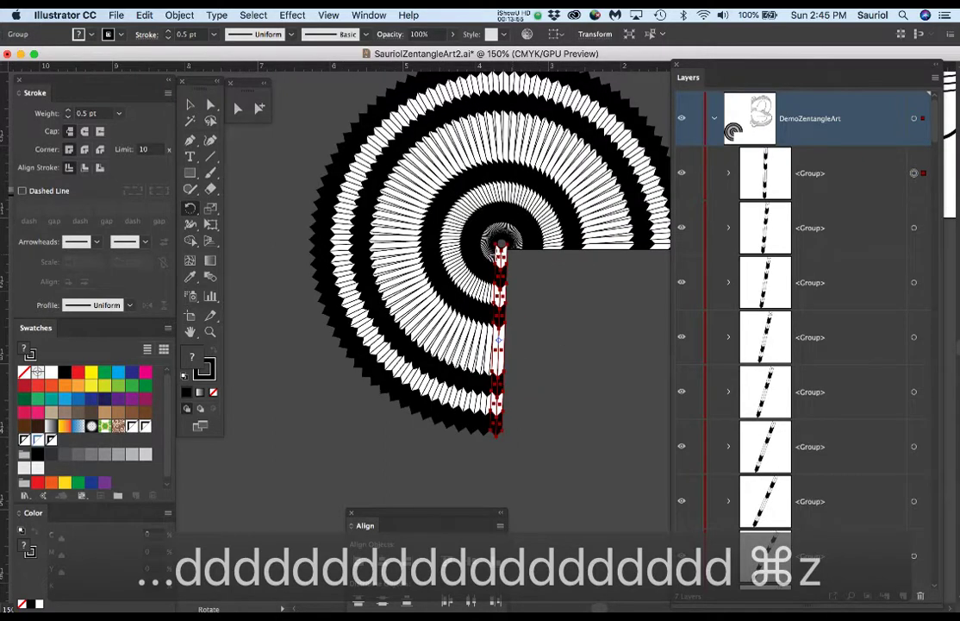
{"action": "left_click_drag", "start_coordinate": [532, 277], "coordinate": [498, 311]}
{"action": "key", "text": "m"}
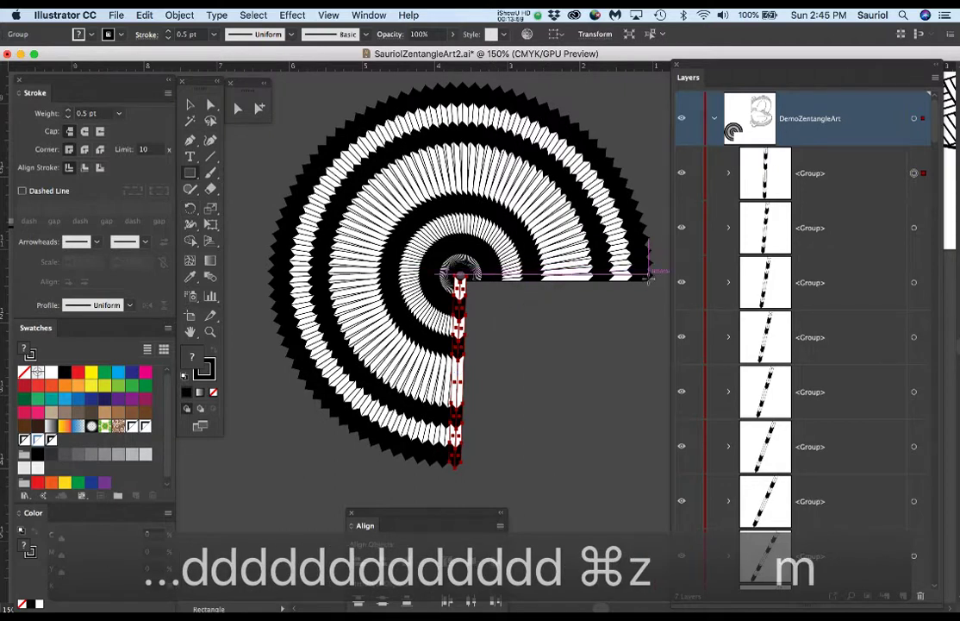
{"action": "scroll", "coordinate": [495, 272], "scroll_direction": "down", "scroll_amount": 1}
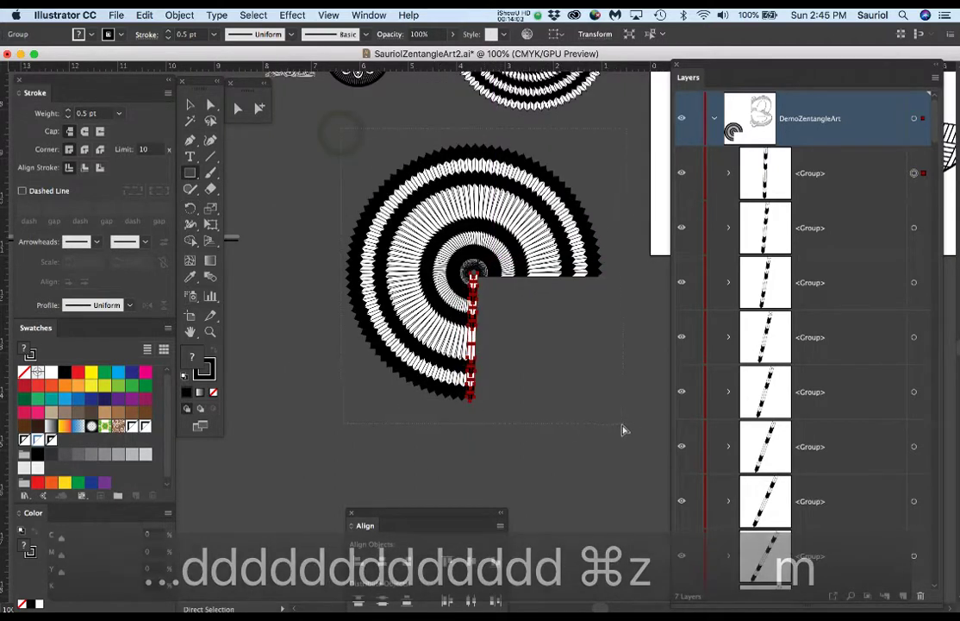
{"action": "key", "text": "super+a"}
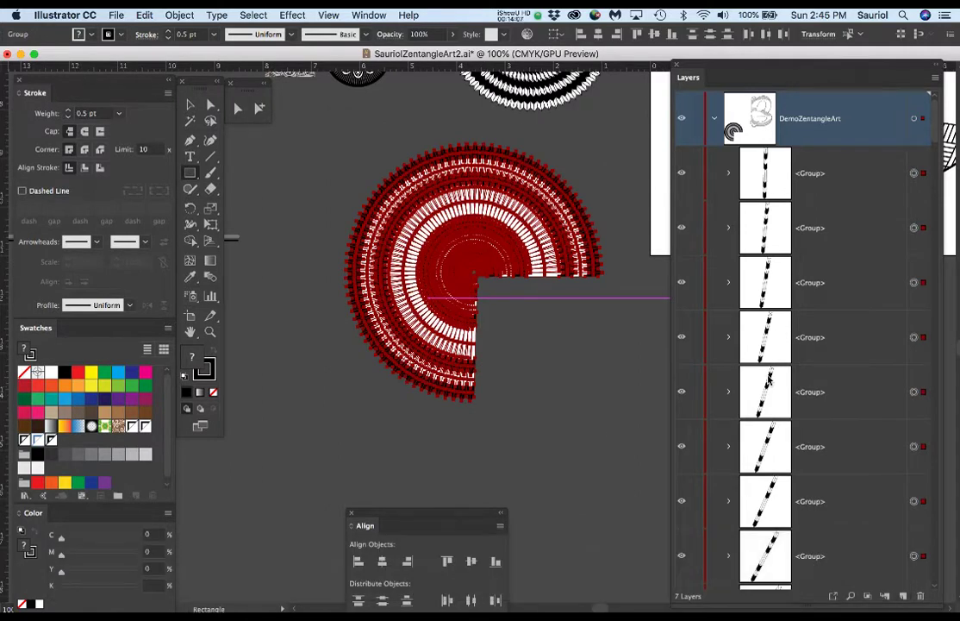
{"action": "key", "text": "super+g"}
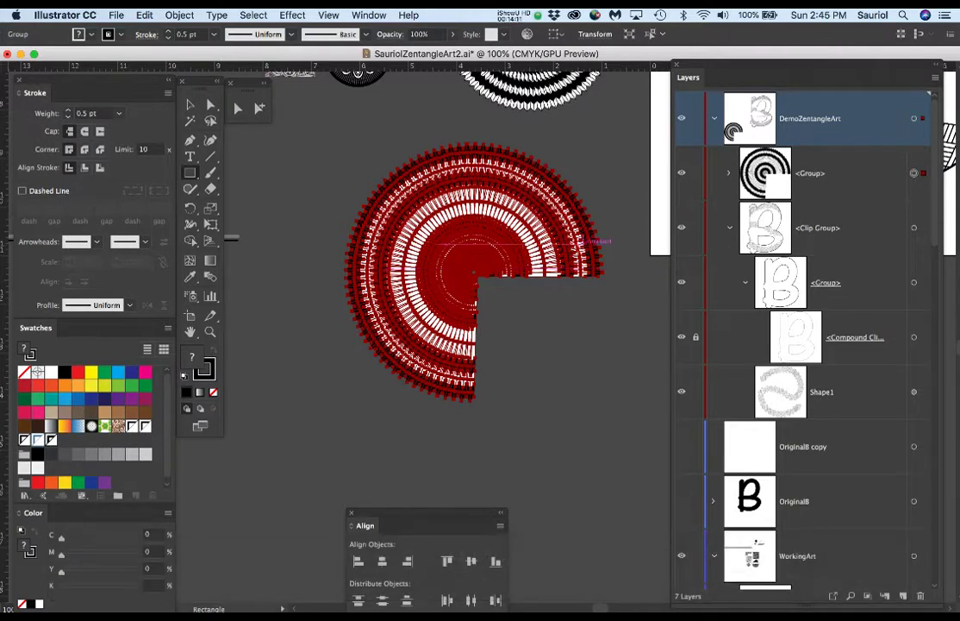
Draw a rectangle over the upper half of the fan and use it as a clipping mask to form a semicircle.
{"action": "scroll", "coordinate": [606, 277], "scroll_direction": "up", "scroll_amount": 1}
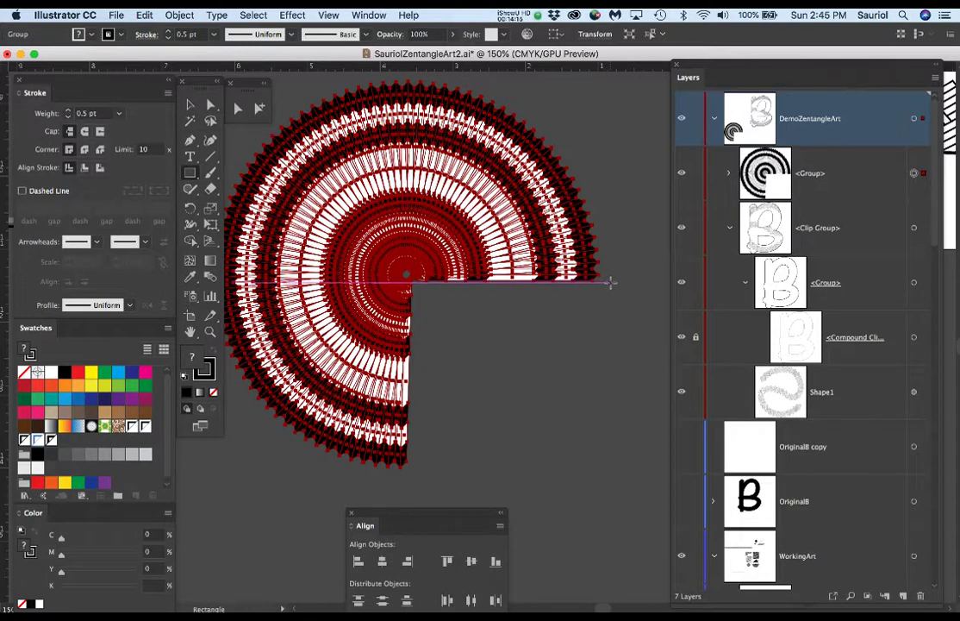
{"action": "left_click_drag", "start_coordinate": [609, 280], "coordinate": [225, 145]}
{"action": "left_click_drag", "start_coordinate": [351, 247], "coordinate": [436, 201]}
{"action": "left_click_drag", "start_coordinate": [293, 273], "coordinate": [358, 272]}
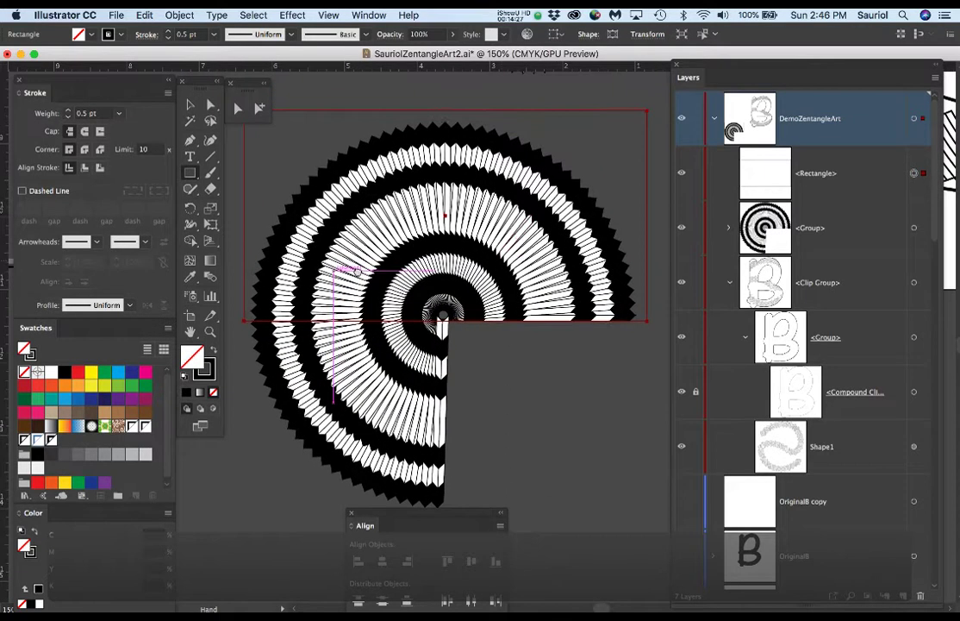
{"action": "left_click", "coordinate": [915, 228]}
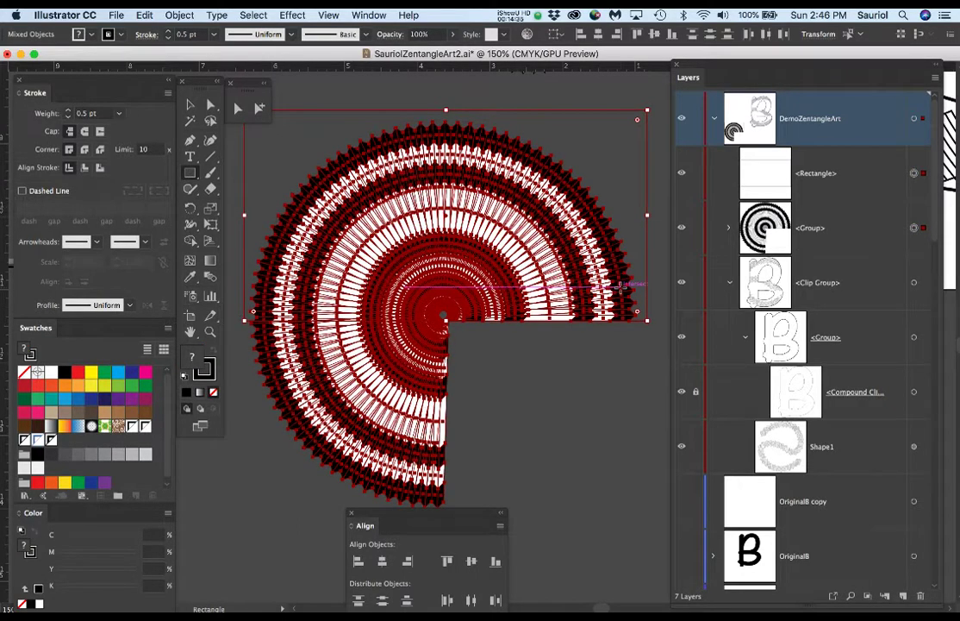
{"action": "key", "text": "super+7"}
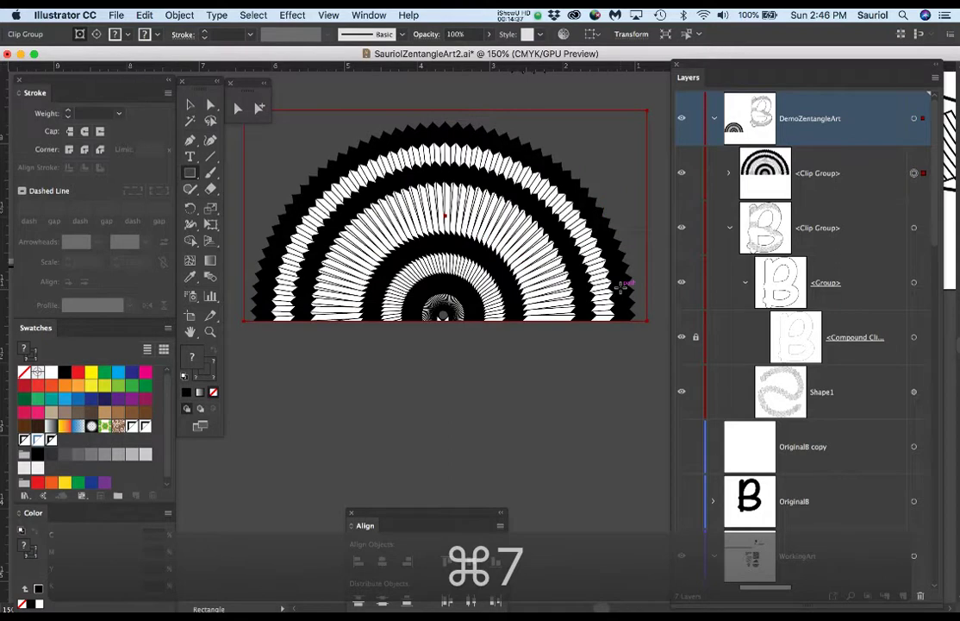
Rename the semicircular fan's clip group as Shape2 and save the document.
{"action": "double_click", "coordinate": [826, 174]}
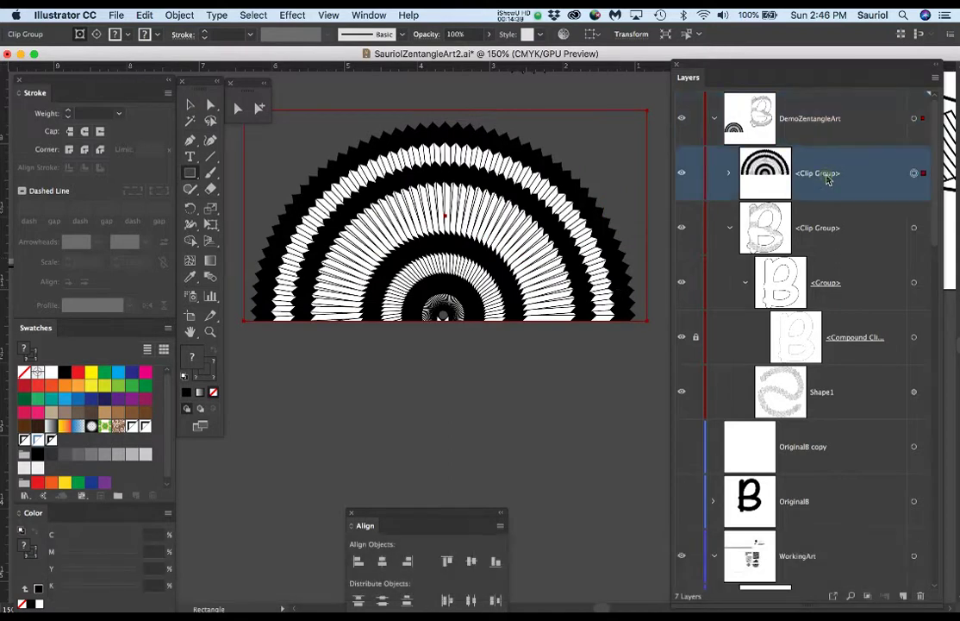
{"action": "type", "text": "S"}
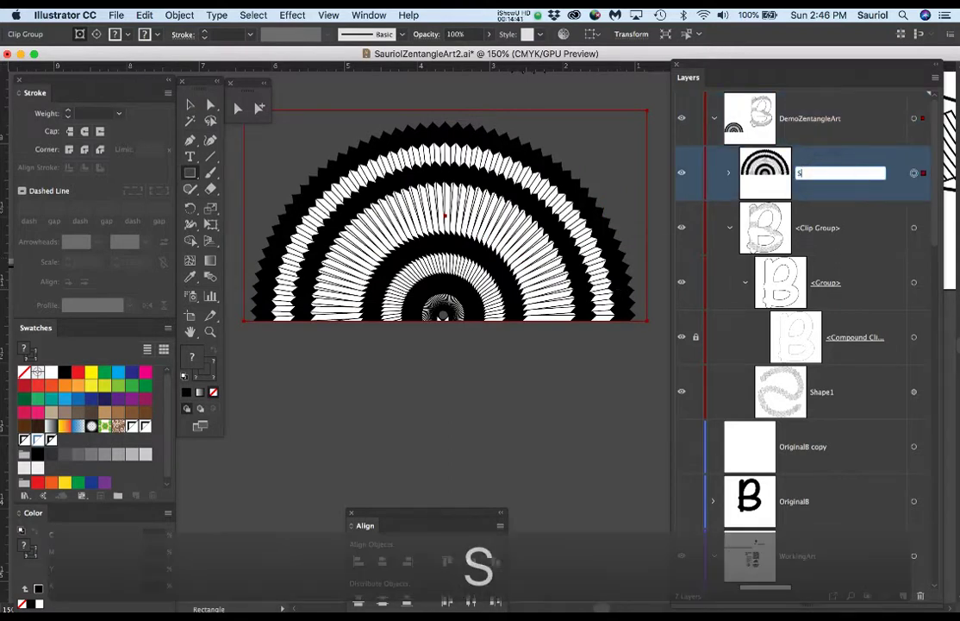
{"action": "type", "text": "hape2"}
{"action": "key", "text": "Return"}
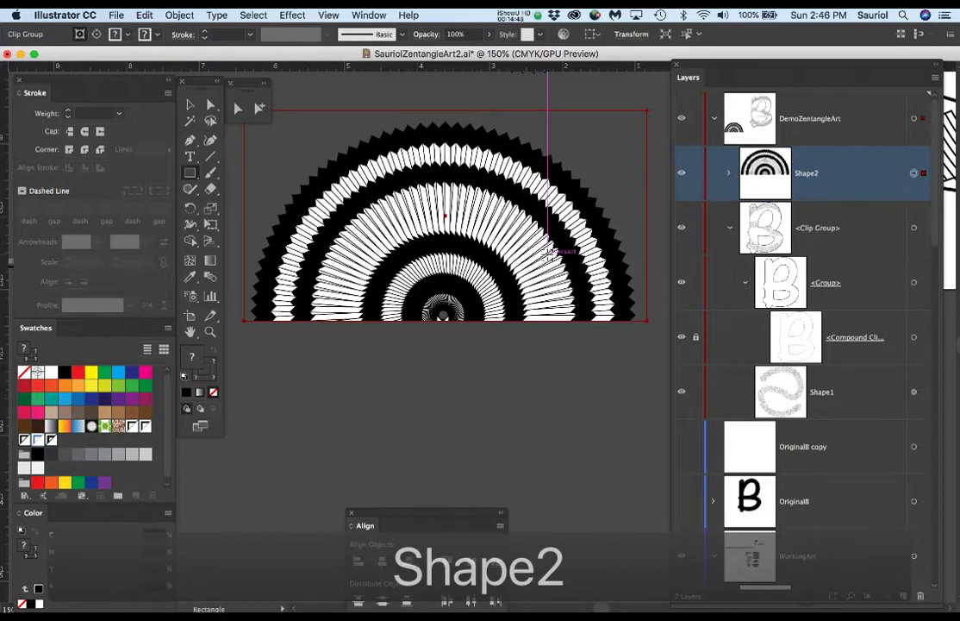
{"action": "key", "text": "a"}
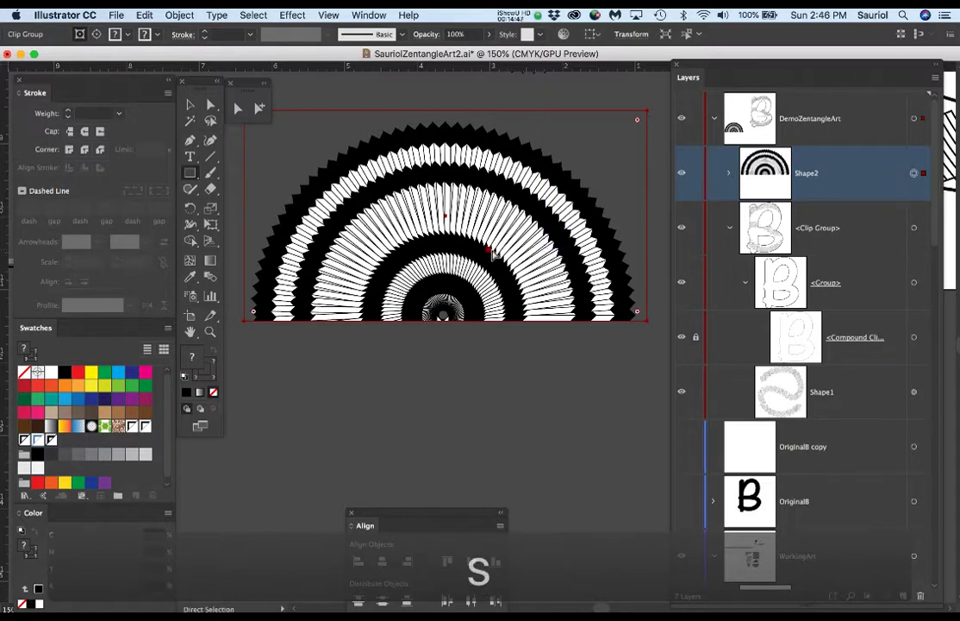
Scale the semicircular fan down proportionally to about three quarters of its size.
{"action": "scroll", "coordinate": [490, 252], "scroll_direction": "down", "scroll_amount": 3}
{"action": "left_click_drag", "start_coordinate": [513, 285], "coordinate": [433, 384]}
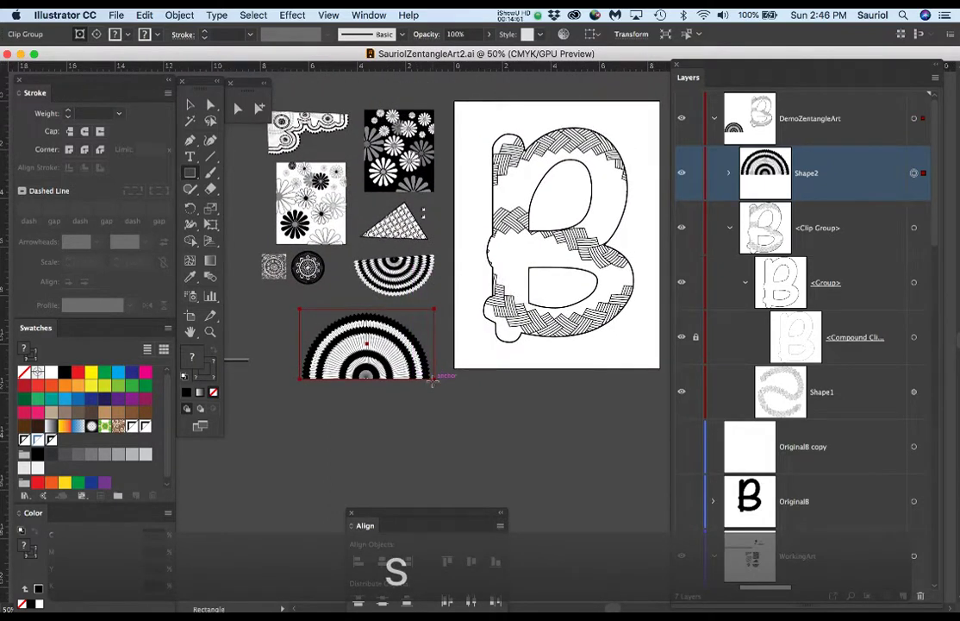
{"action": "key", "text": "e"}
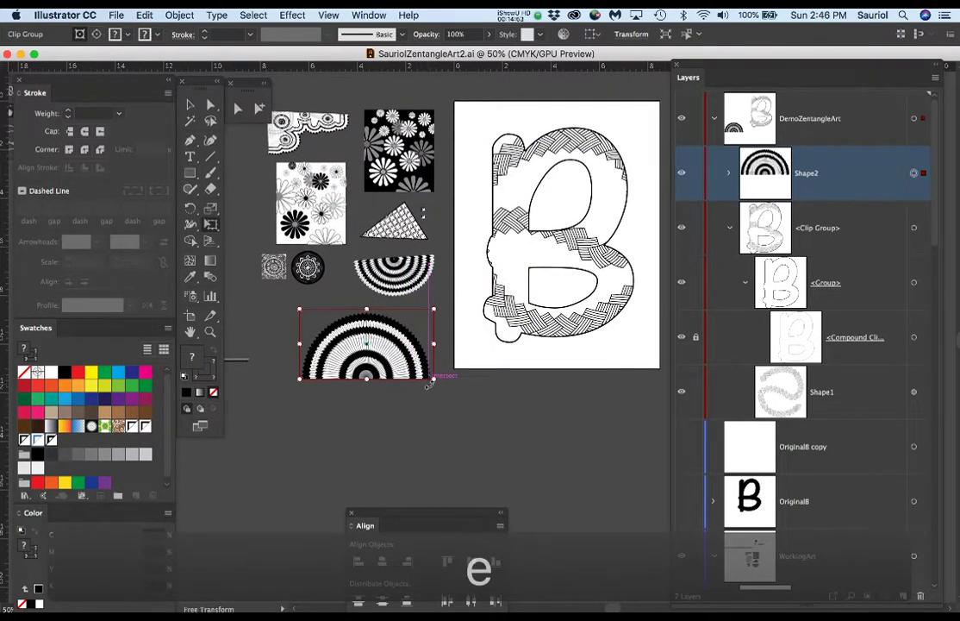
{"action": "left_click_drag", "start_coordinate": [433, 378], "coordinate": [405, 362]}
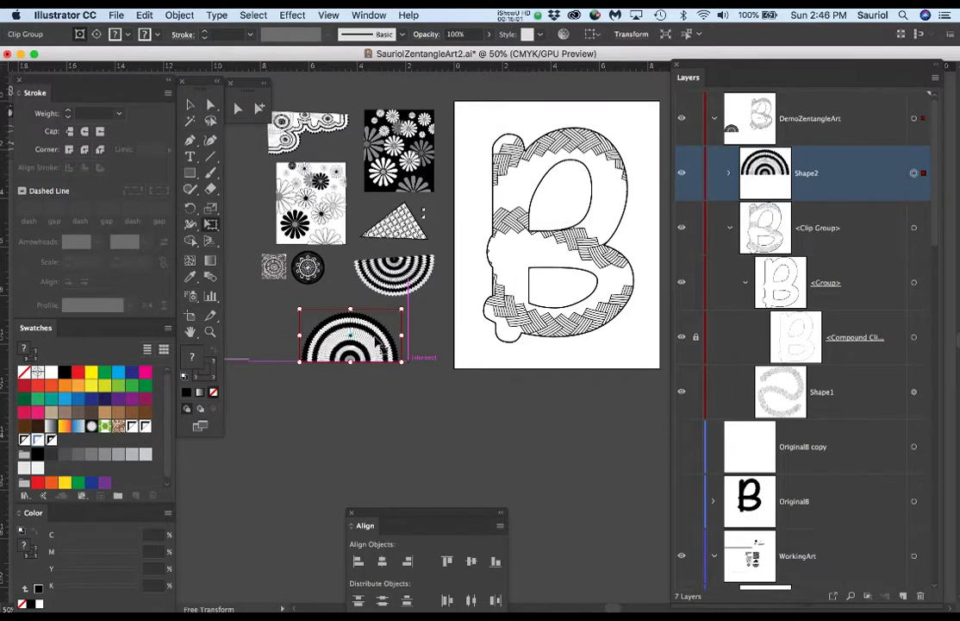
Move Shape2 from the DemoZentangleArt layer into the WorkingArt layer and duplicate it there.
{"action": "scroll", "coordinate": [846, 501], "scroll_direction": "down", "scroll_amount": 2}
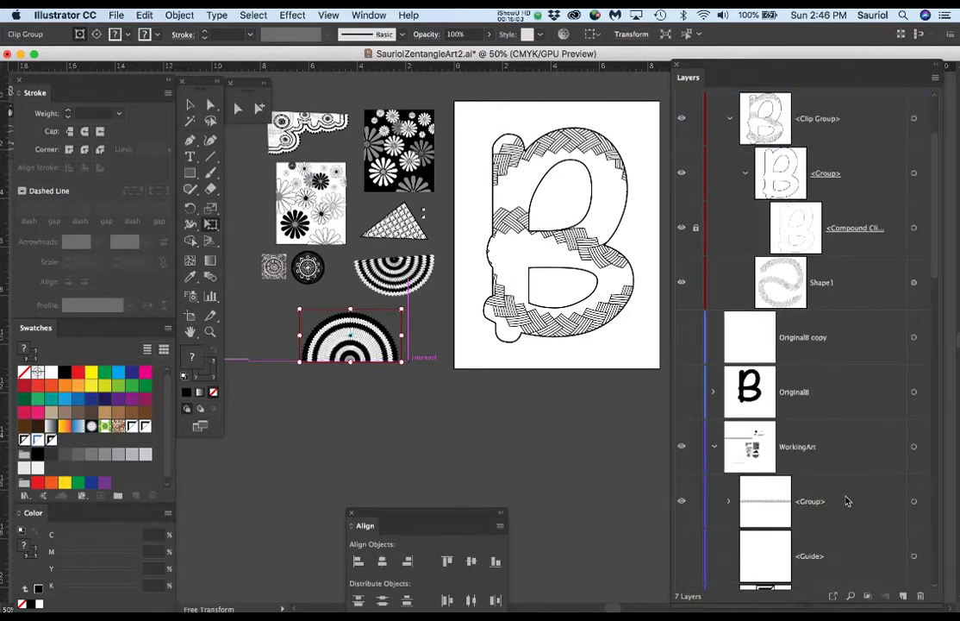
{"action": "scroll", "coordinate": [848, 190], "scroll_direction": "up", "scroll_amount": 1}
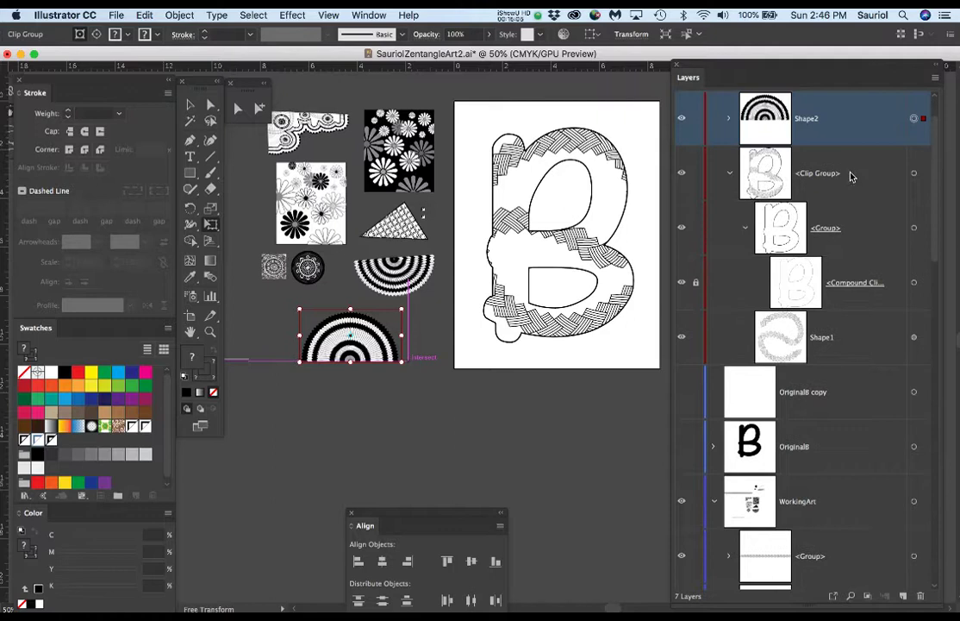
{"action": "scroll", "coordinate": [841, 172], "scroll_direction": "up", "scroll_amount": 1}
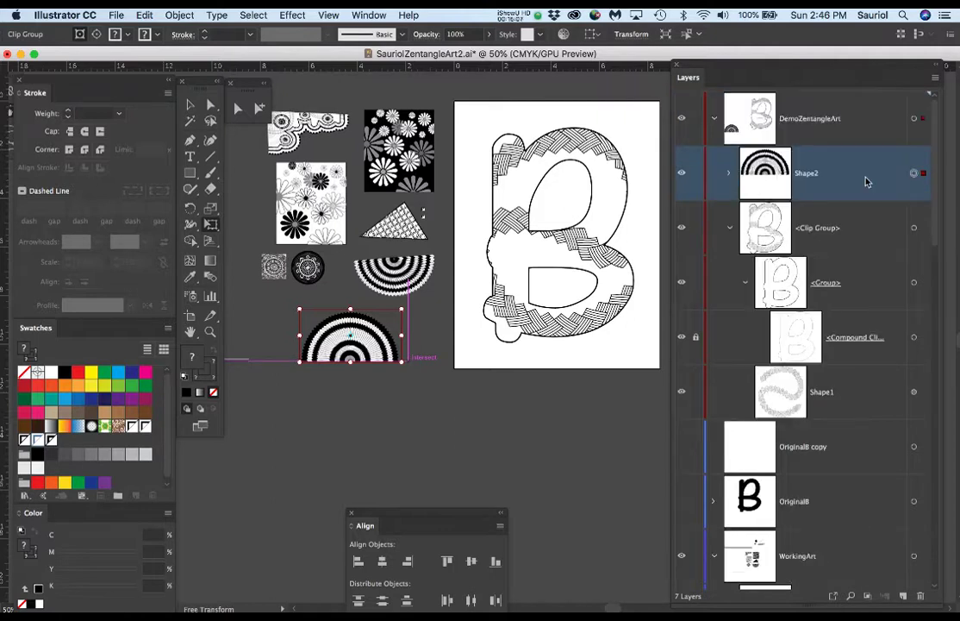
{"action": "left_click_drag", "start_coordinate": [849, 178], "coordinate": [845, 558]}
{"action": "scroll", "coordinate": [855, 522], "scroll_direction": "down", "scroll_amount": 5}
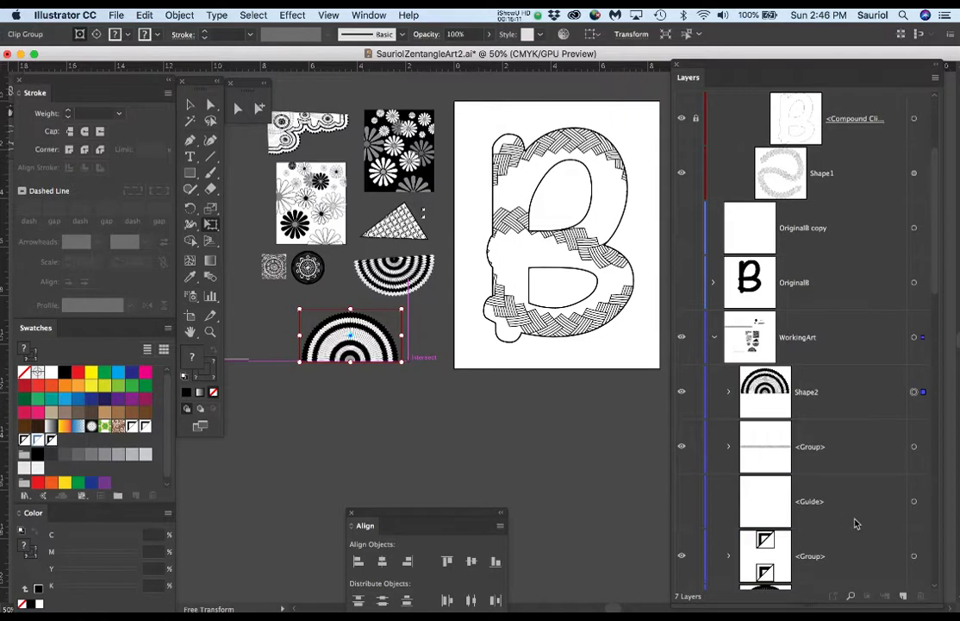
{"action": "left_click_drag", "start_coordinate": [875, 279], "coordinate": [904, 596]}
Scale the fan copy down slightly and move it about 7.4 in right and 3.4 in up onto the B's left waist.
{"action": "scroll", "coordinate": [823, 281], "scroll_direction": "up", "scroll_amount": 4}
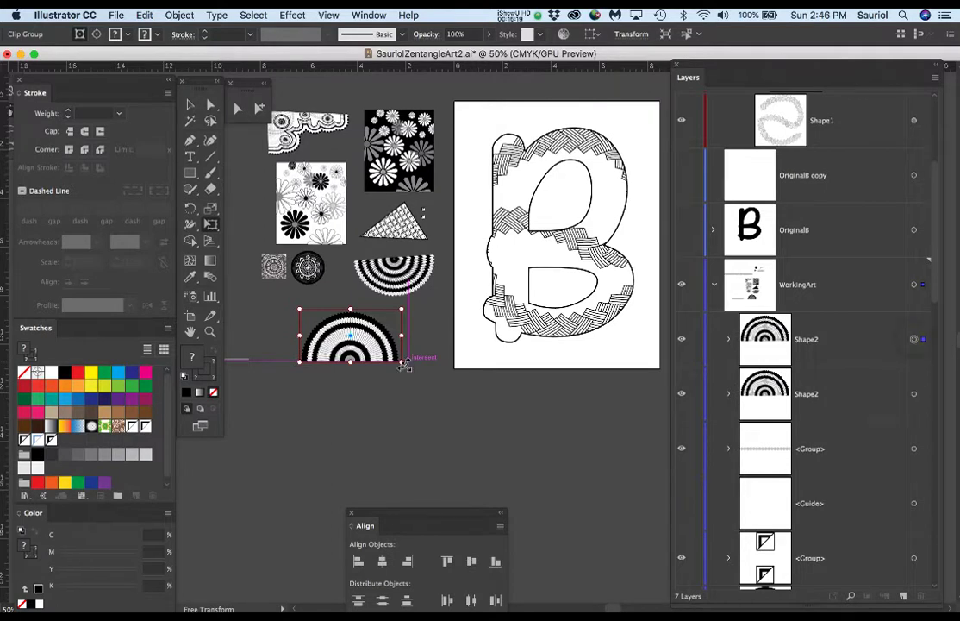
{"action": "left_click_drag", "start_coordinate": [404, 365], "coordinate": [535, 260]}
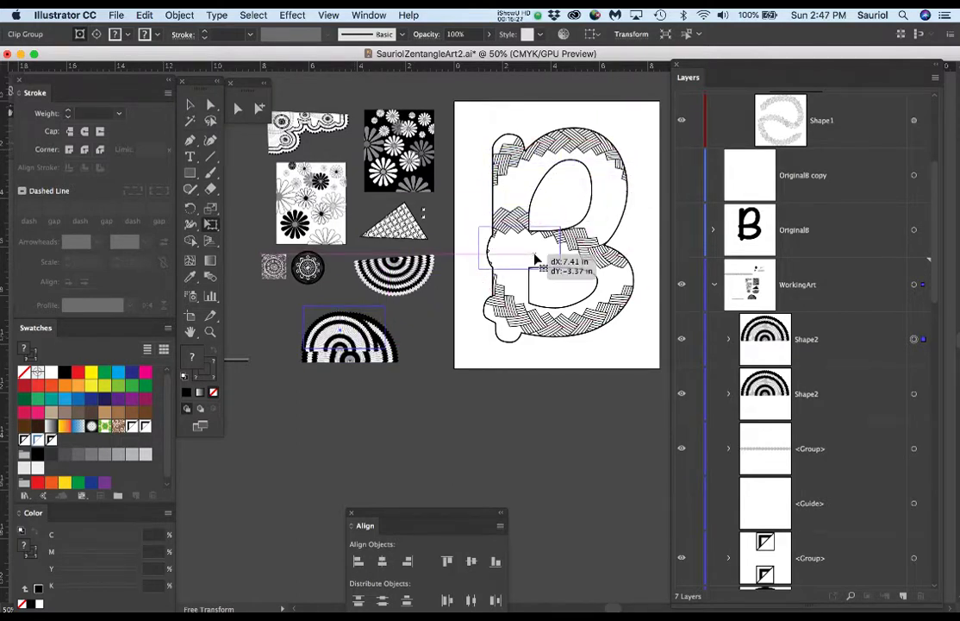
{"action": "left_click_drag", "start_coordinate": [536, 260], "coordinate": [536, 254]}
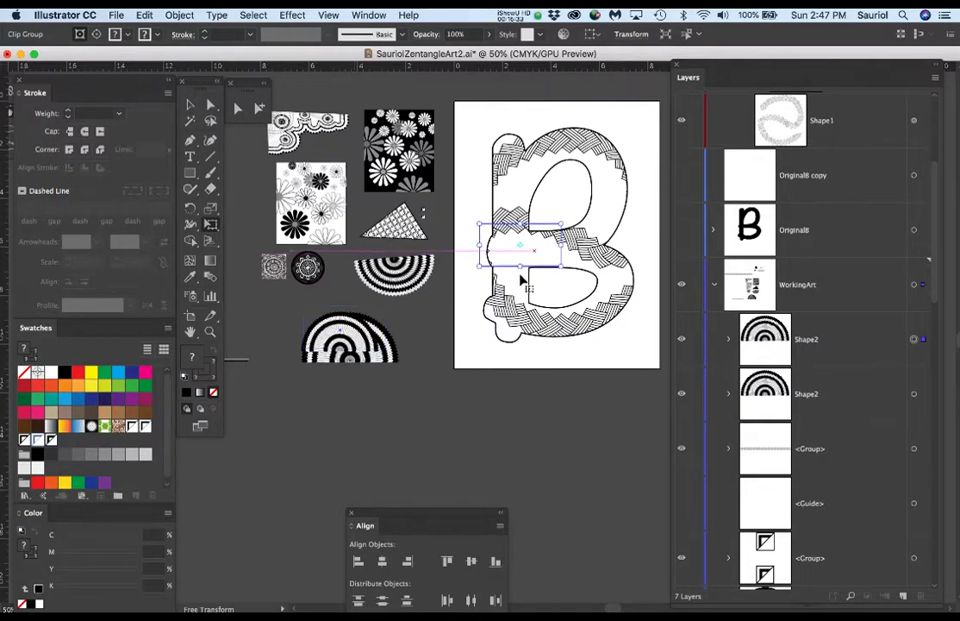
Place the fan copy inside the B's clip group, directly below the compound clipping path, deselect it and save the document.
{"action": "scroll", "coordinate": [535, 268], "scroll_direction": "up", "scroll_amount": 2}
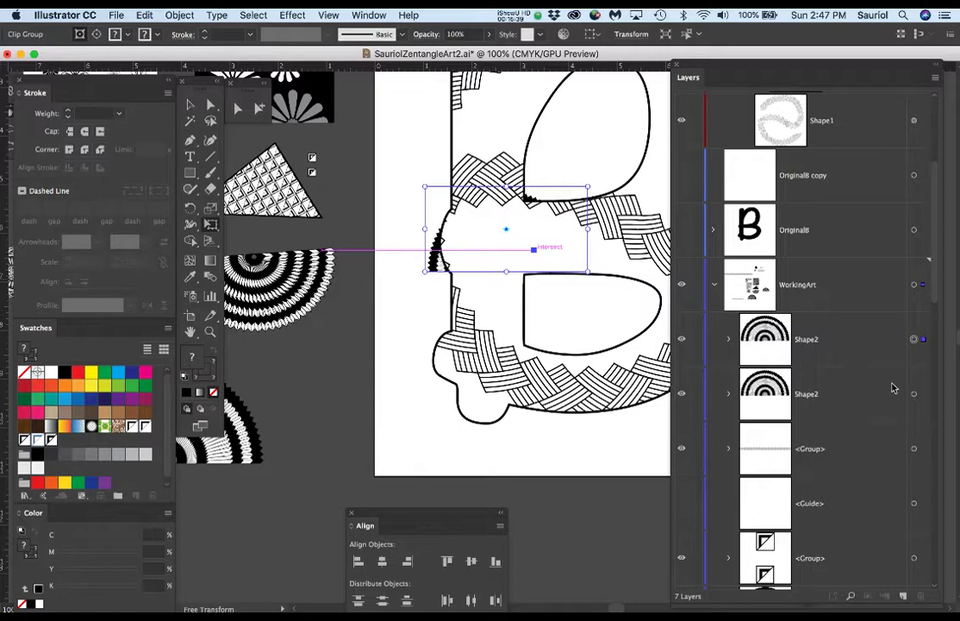
{"action": "scroll", "coordinate": [871, 342], "scroll_direction": "up", "scroll_amount": 3}
{"action": "left_click_drag", "start_coordinate": [851, 522], "coordinate": [847, 265]}
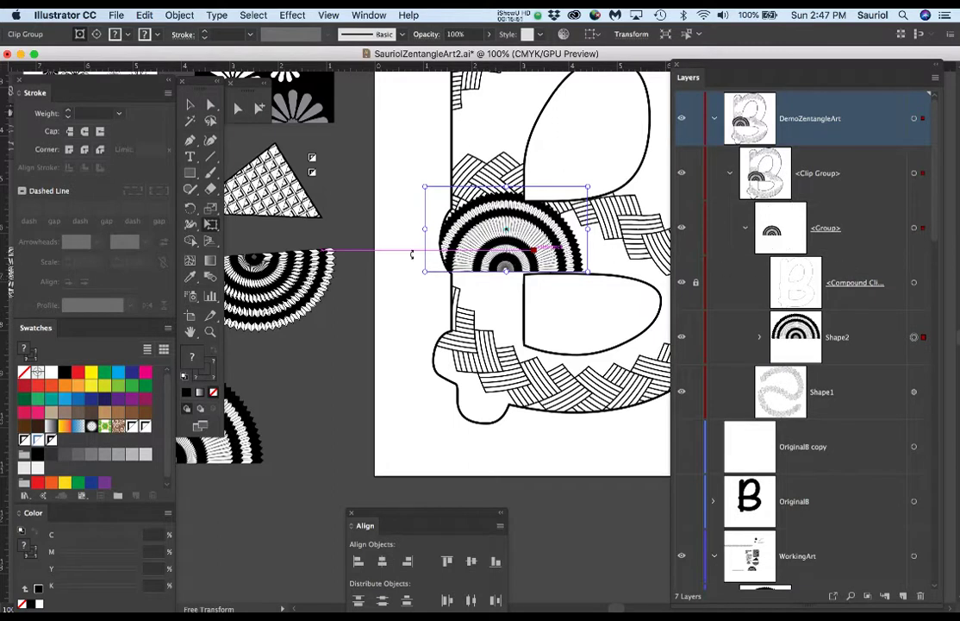
{"action": "left_click", "coordinate": [398, 295]}
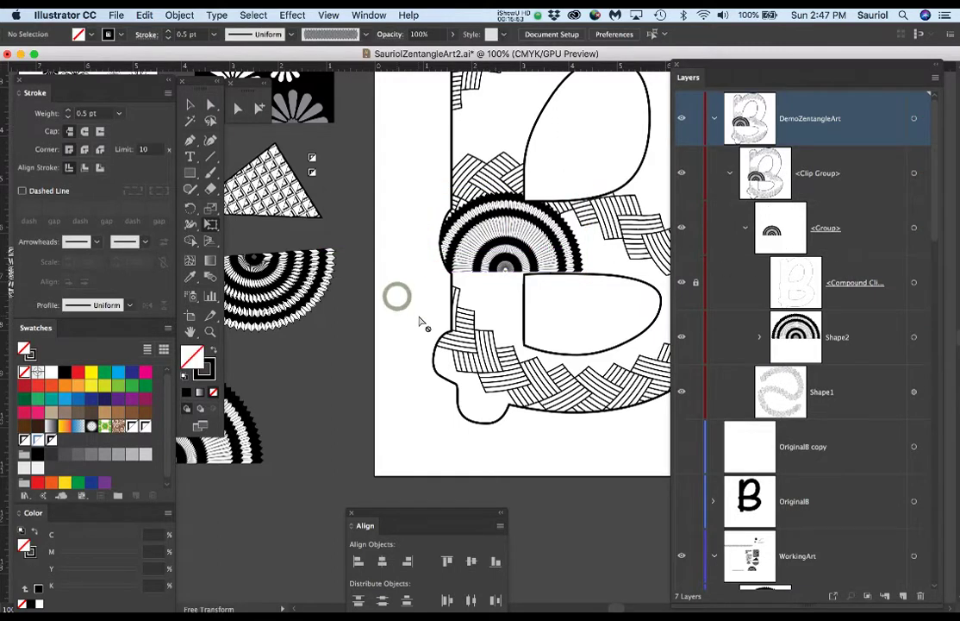
{"action": "key", "text": "super+minus"}
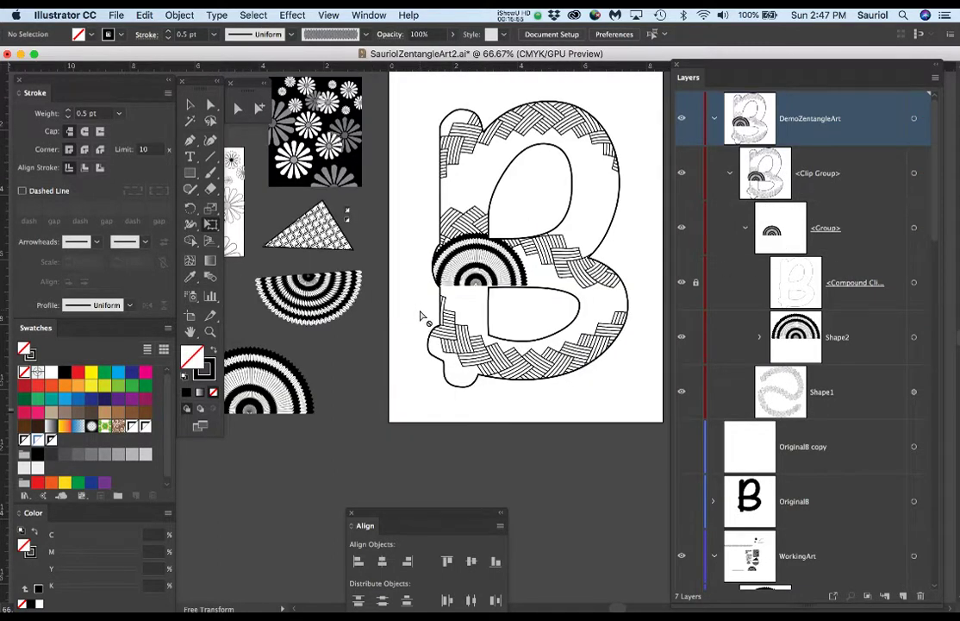
{"action": "key", "text": "super+s"}
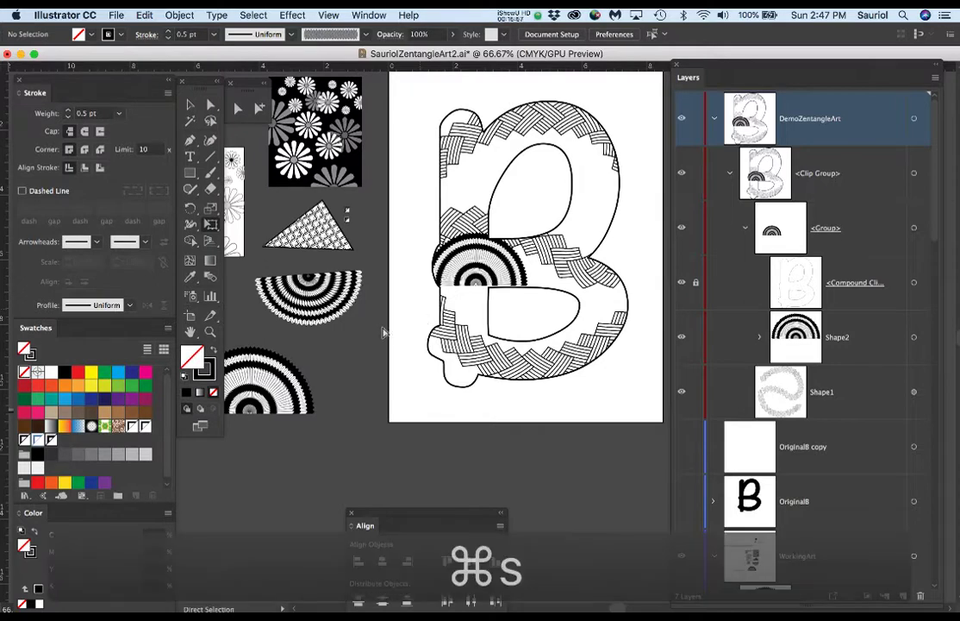
Examine the hand-drawn mandala reference and the finished black-and-white mandala beside it up close.
{"action": "left_click_drag", "start_coordinate": [403, 319], "coordinate": [582, 399]}
{"action": "left_click_drag", "start_coordinate": [537, 356], "coordinate": [539, 275]}
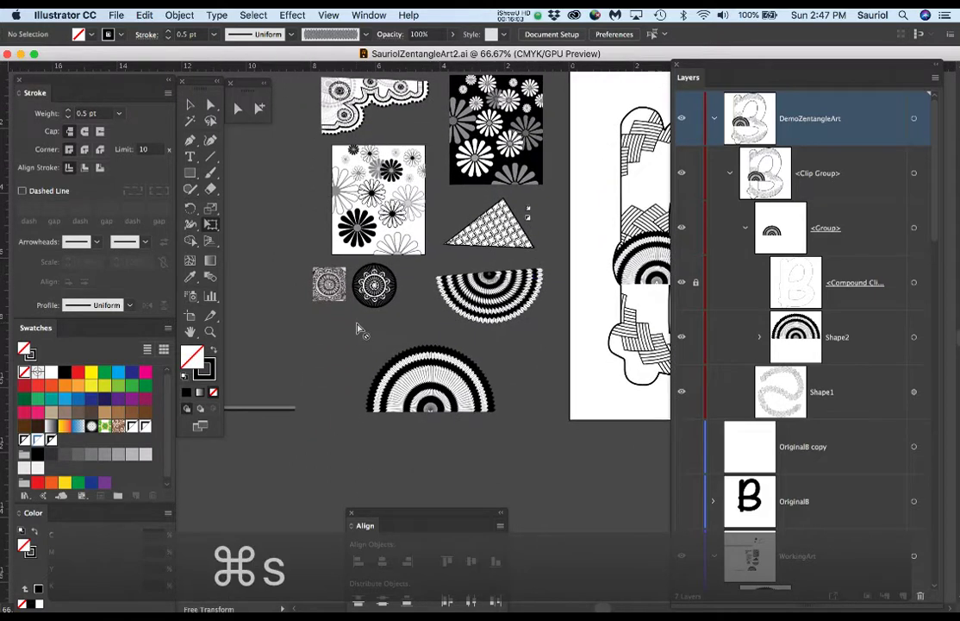
{"action": "scroll", "coordinate": [359, 326], "scroll_direction": "up", "scroll_amount": 2}
{"action": "scroll", "coordinate": [359, 327], "scroll_direction": "up", "scroll_amount": 3}
{"action": "left_click_drag", "start_coordinate": [359, 327], "coordinate": [538, 351]}
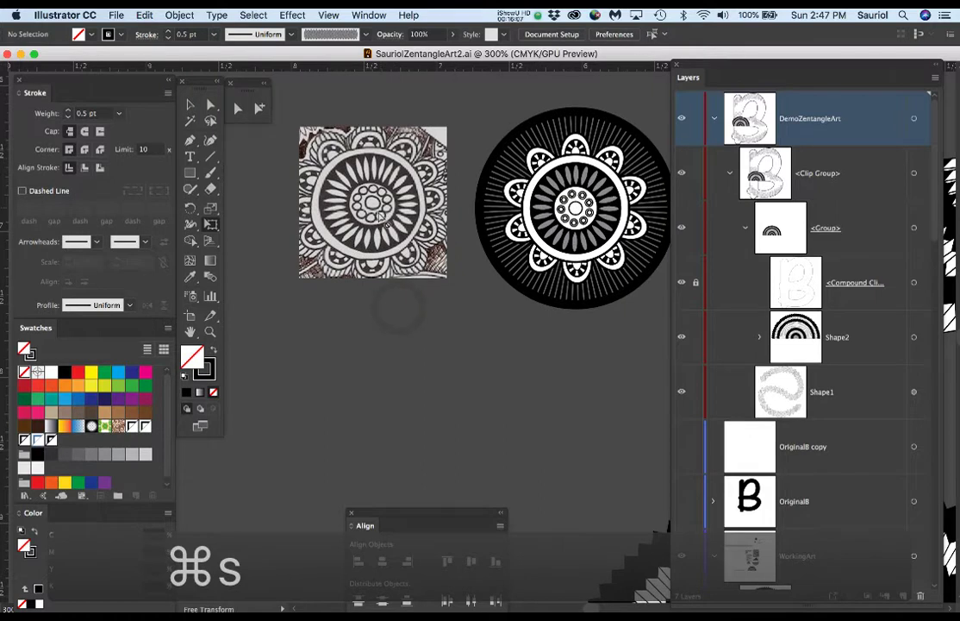
{"action": "left_click_drag", "start_coordinate": [483, 307], "coordinate": [448, 278]}
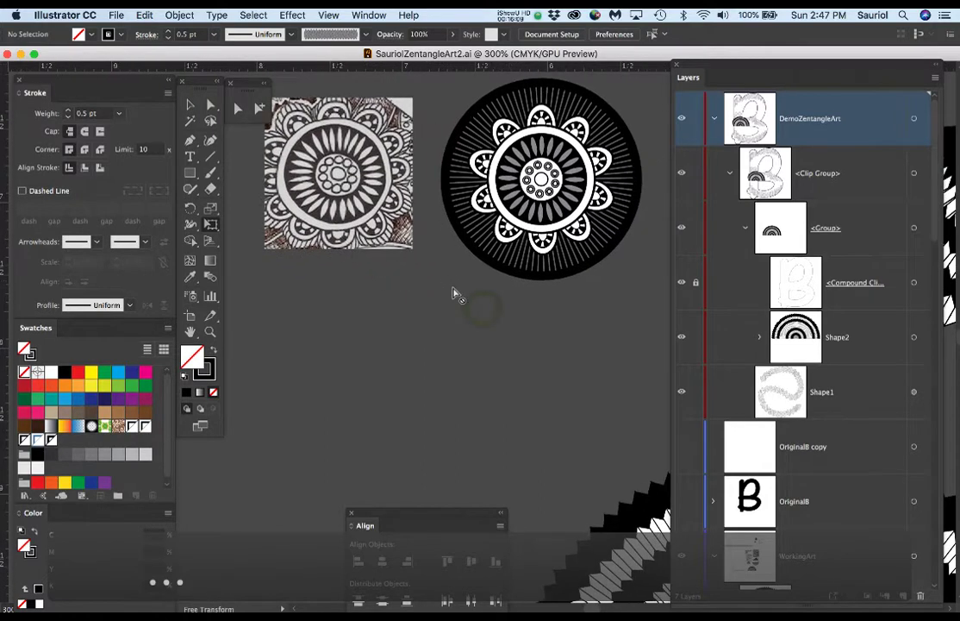
{"action": "scroll", "coordinate": [458, 294], "scroll_direction": "up", "scroll_amount": 1}
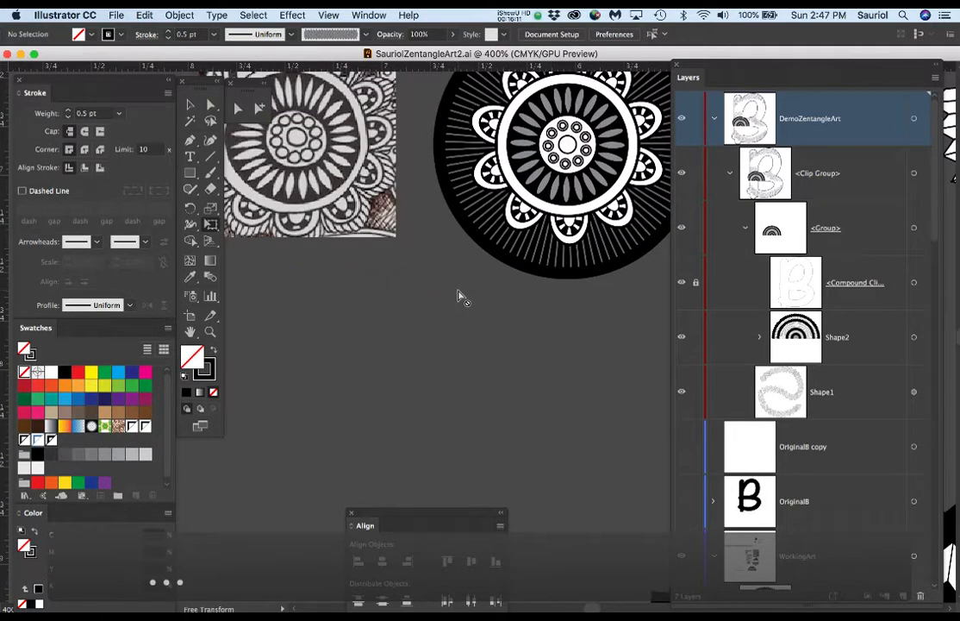
{"action": "scroll", "coordinate": [458, 295], "scroll_direction": "down", "scroll_amount": 1}
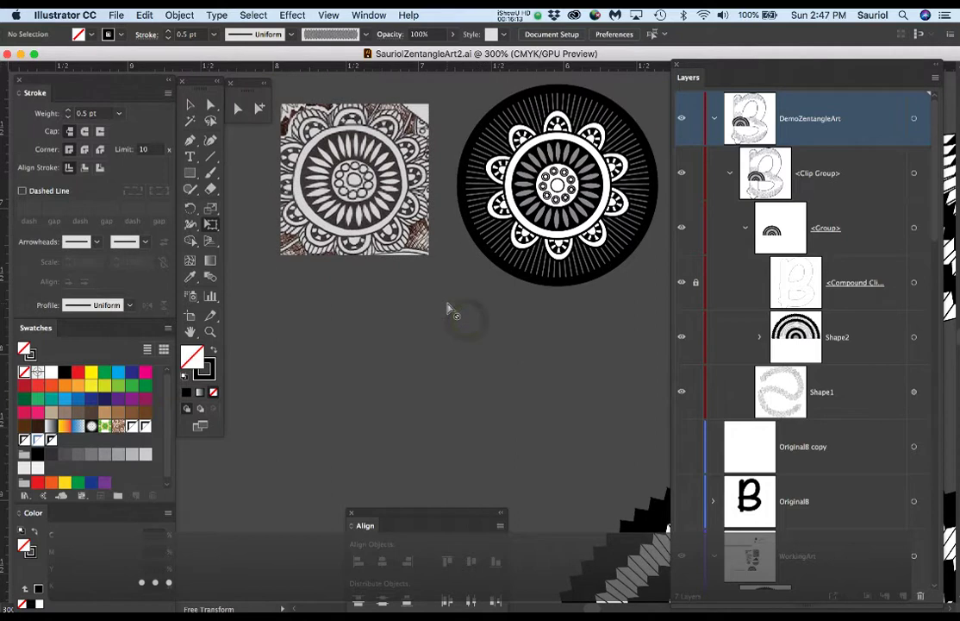
{"action": "scroll", "coordinate": [449, 310], "scroll_direction": "up", "scroll_amount": 1}
{"action": "scroll", "coordinate": [445, 309], "scroll_direction": "down", "scroll_amount": 1}
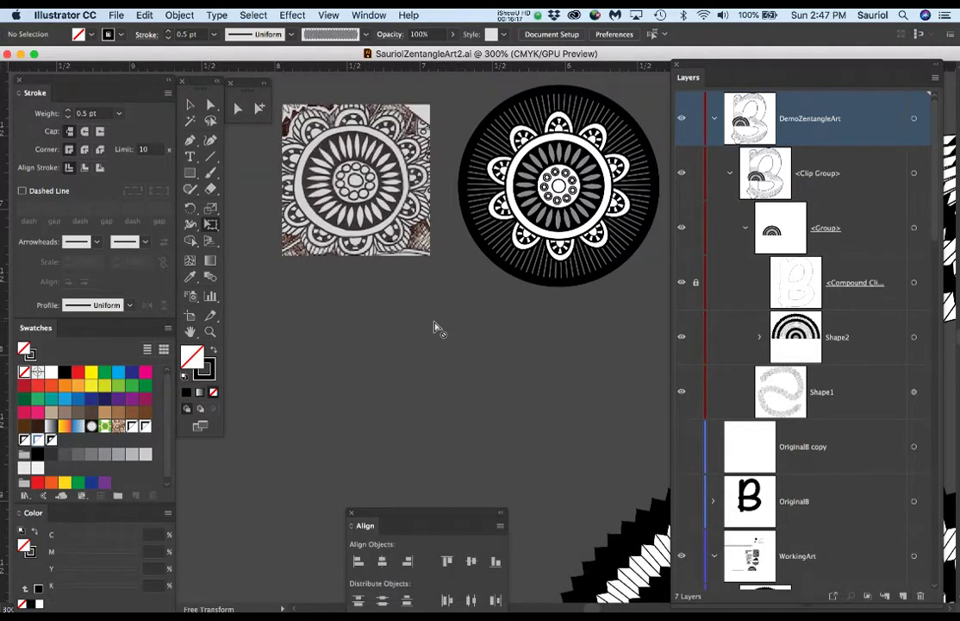
Draw a circle about 0.236 in wide below the mandala on the WorkingArt layer, with white fill and 0.75 pt stroke.
{"action": "key", "text": "l"}
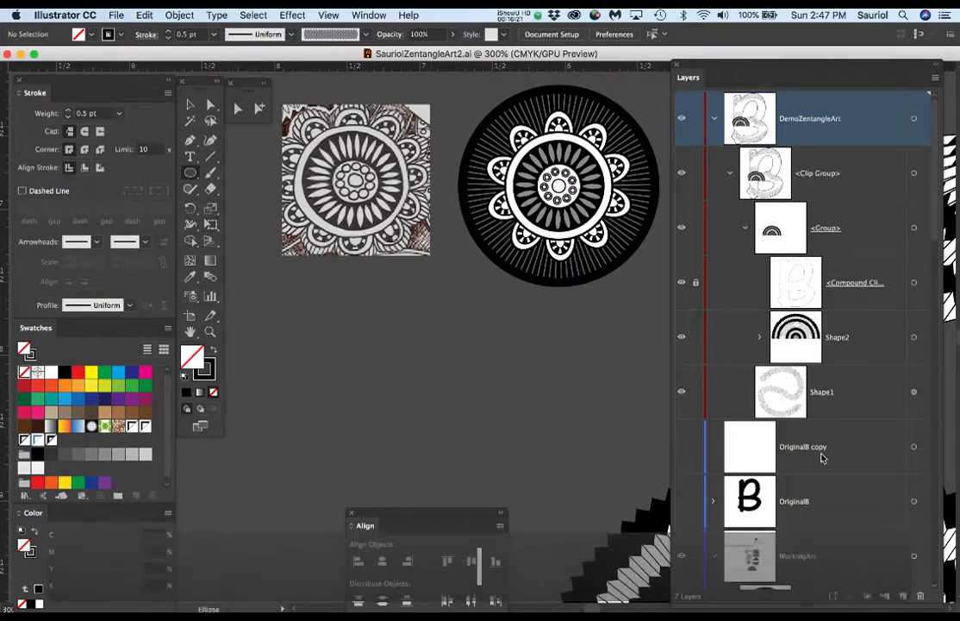
{"action": "scroll", "coordinate": [820, 444], "scroll_direction": "down", "scroll_amount": 5}
{"action": "left_click", "coordinate": [835, 308]}
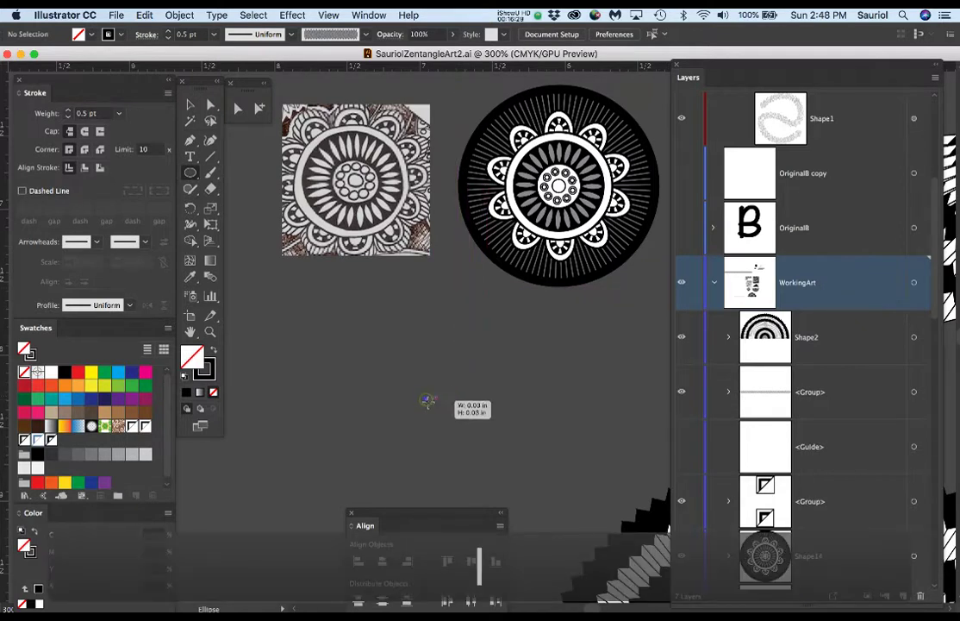
{"action": "left_click_drag", "start_coordinate": [427, 400], "coordinate": [441, 419]}
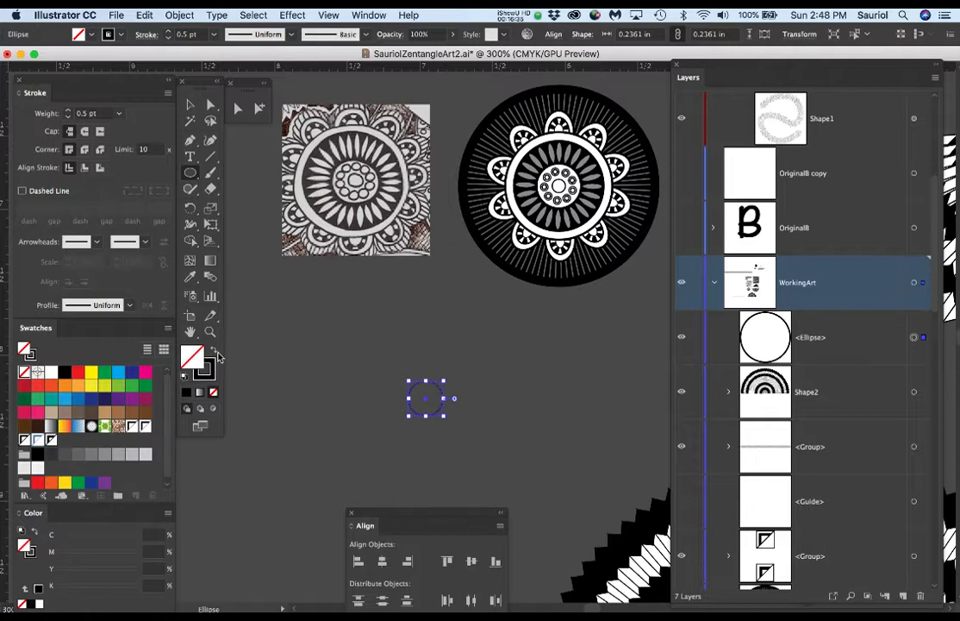
{"action": "left_click", "coordinate": [50, 372]}
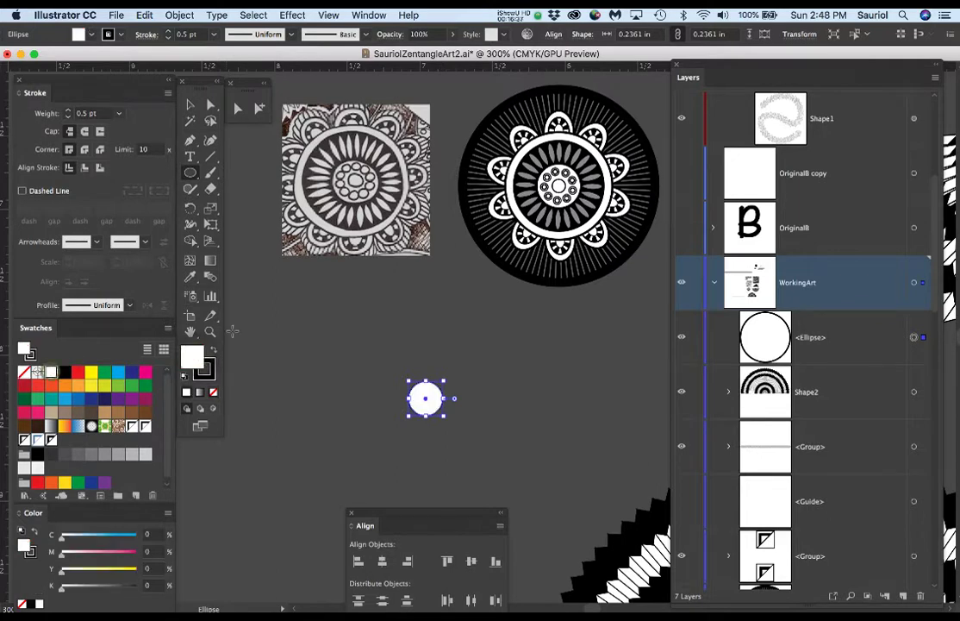
{"action": "left_click", "coordinate": [170, 34]}
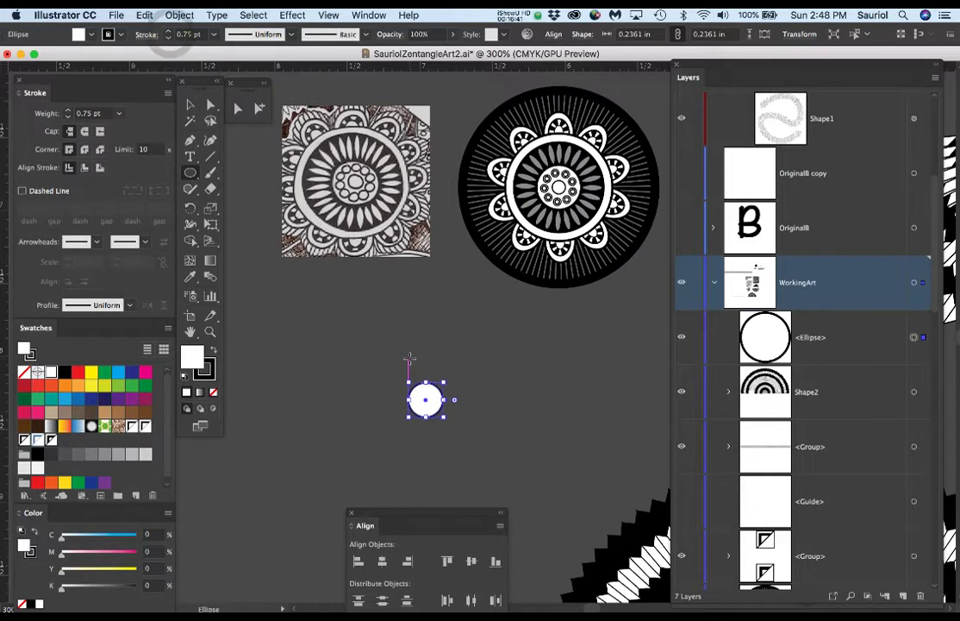
Paste a copy of the circle in front and shrink it around its centre to about 0.066 in.
{"action": "key", "text": "super+equal"}
{"action": "key", "text": "super+equal"}
{"action": "left_click_drag", "start_coordinate": [531, 457], "coordinate": [524, 377]}
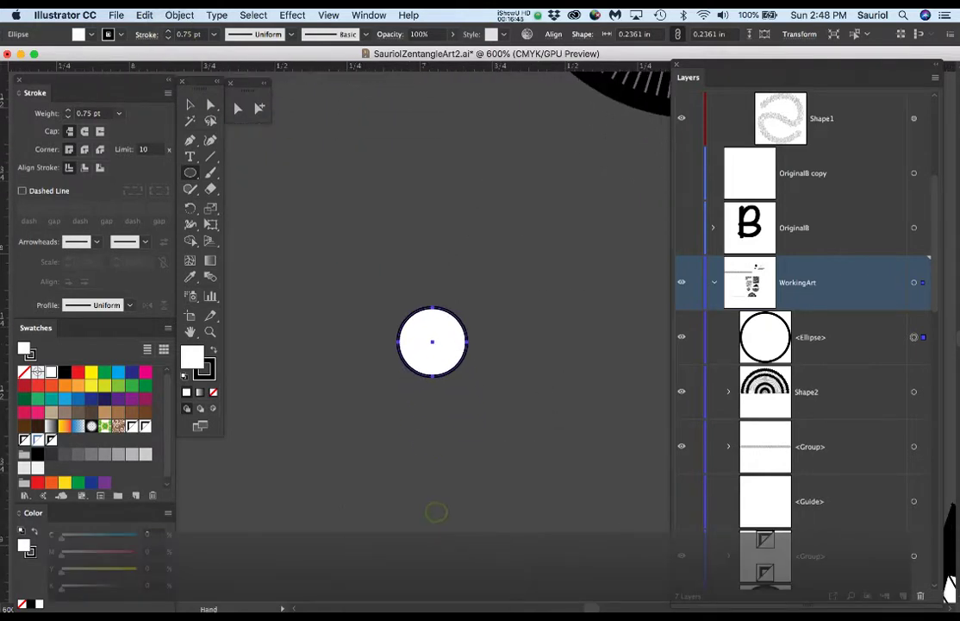
{"action": "left_click_drag", "start_coordinate": [570, 330], "coordinate": [532, 521]}
{"action": "key", "text": "a"}
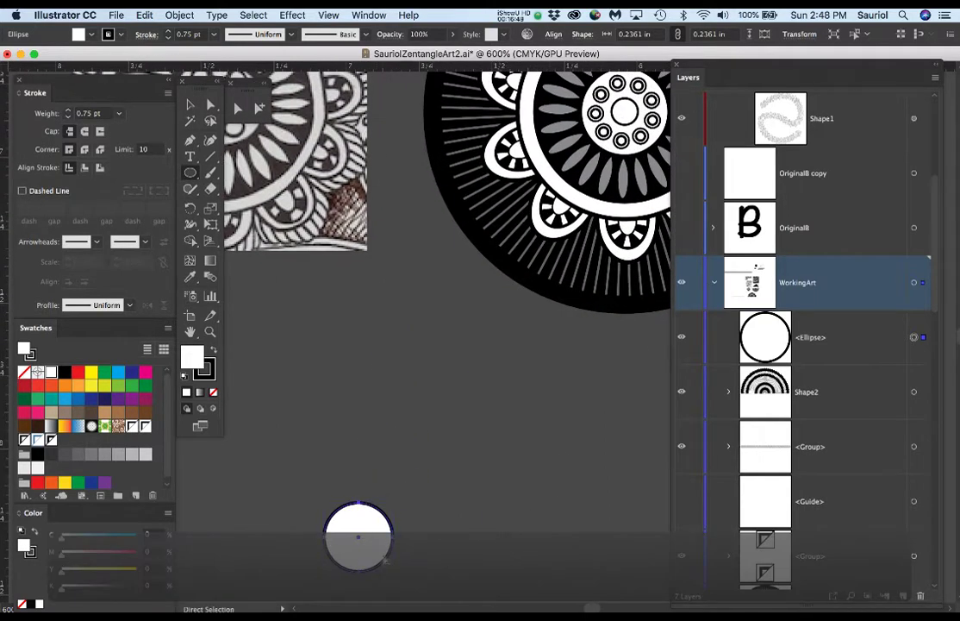
{"action": "left_click_drag", "start_coordinate": [382, 554], "coordinate": [480, 430]}
{"action": "left_click_drag", "start_coordinate": [458, 452], "coordinate": [454, 366]}
{"action": "scroll", "coordinate": [485, 373], "scroll_direction": "up", "scroll_amount": 5}
{"action": "scroll", "coordinate": [485, 373], "scroll_direction": "right", "scroll_amount": 3}
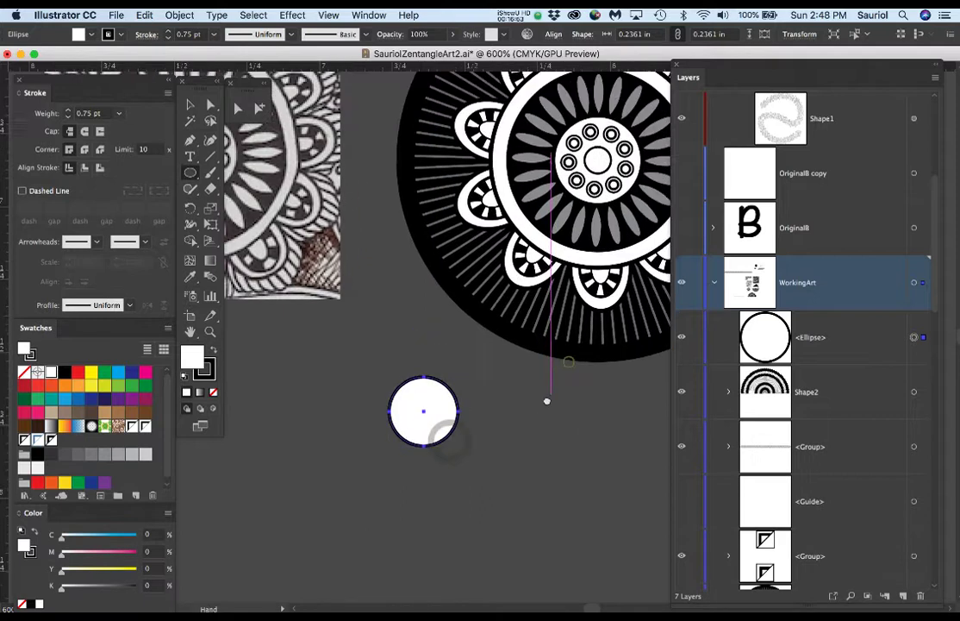
{"action": "scroll", "coordinate": [436, 423], "scroll_direction": "up", "scroll_amount": 1}
{"action": "key", "text": "super+c"}
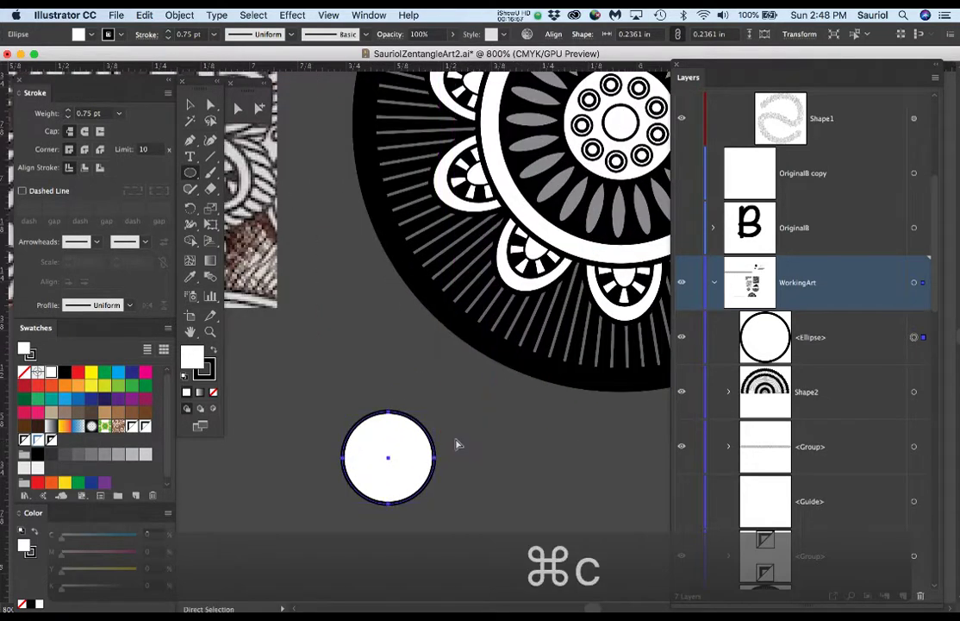
{"action": "key", "text": "super+f"}
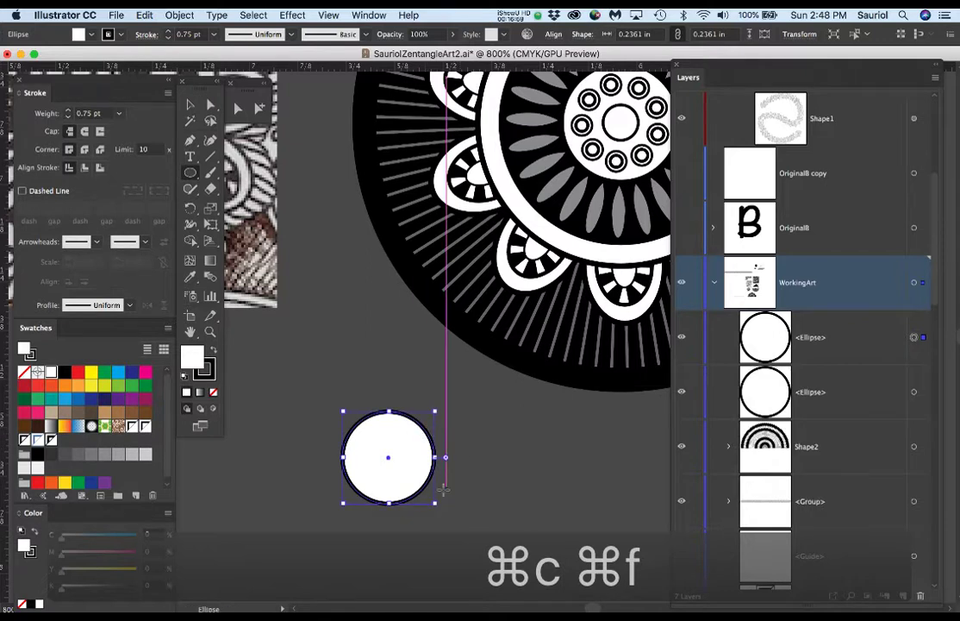
{"action": "left_click_drag", "start_coordinate": [437, 507], "coordinate": [404, 471]}
Set the small centre circle's stroke weight to 0.5 pt and save the document.
{"action": "left_click", "coordinate": [168, 30]}
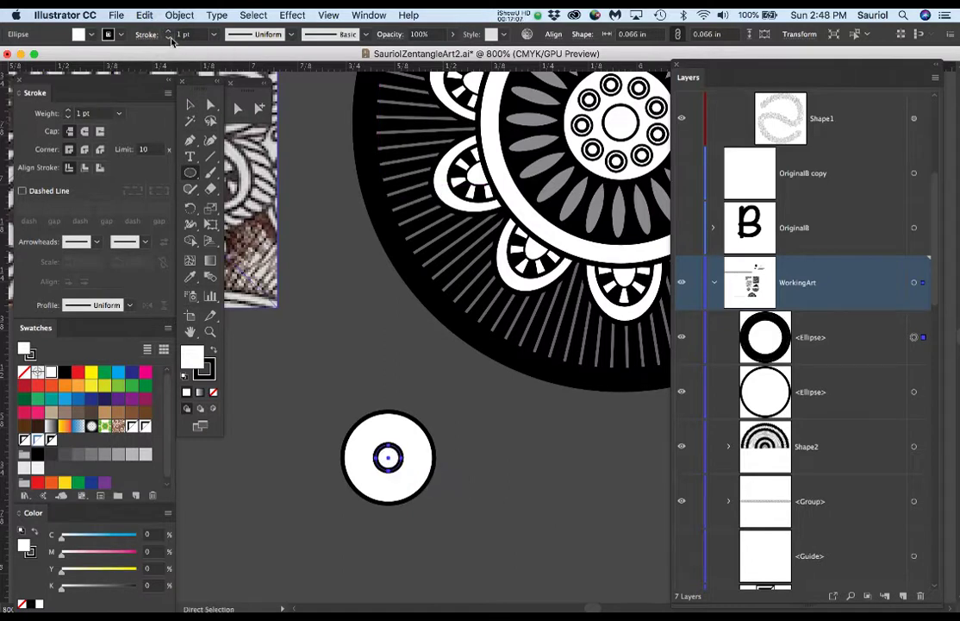
{"action": "left_click", "coordinate": [213, 36]}
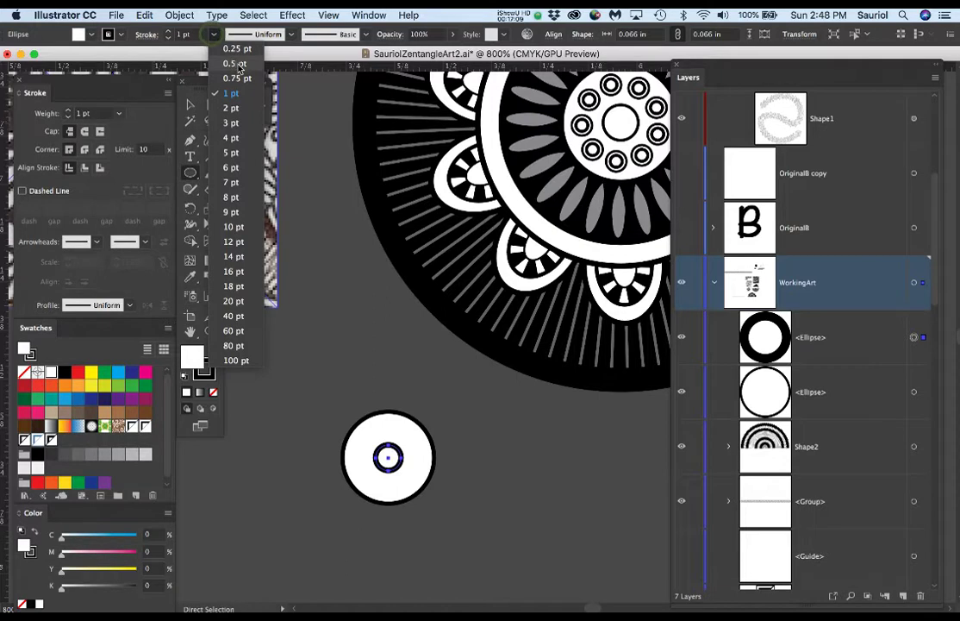
{"action": "left_click", "coordinate": [234, 63]}
{"action": "left_click", "coordinate": [354, 284]}
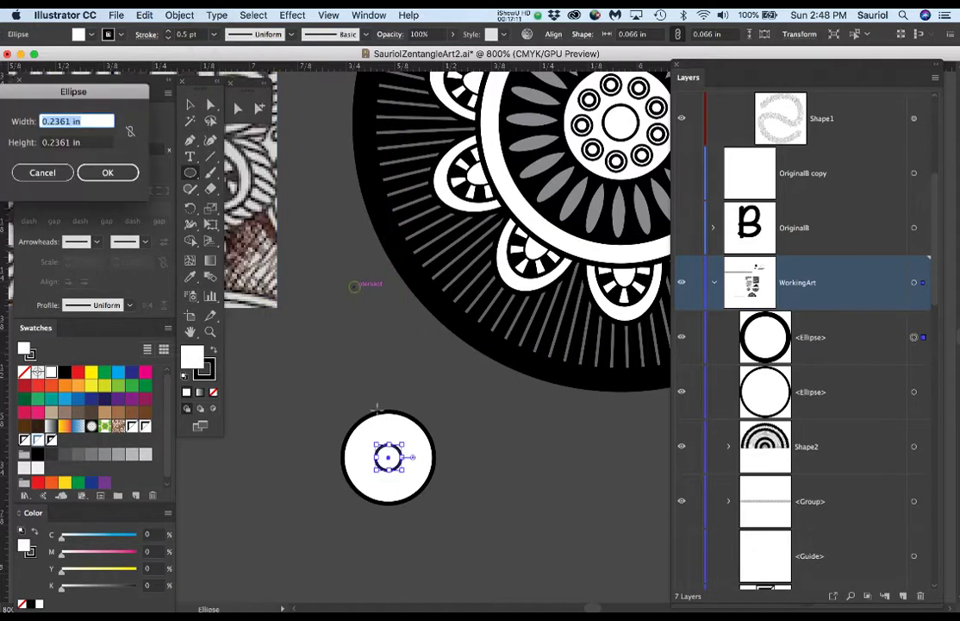
{"action": "left_click", "coordinate": [42, 172]}
{"action": "key", "text": "super+s"}
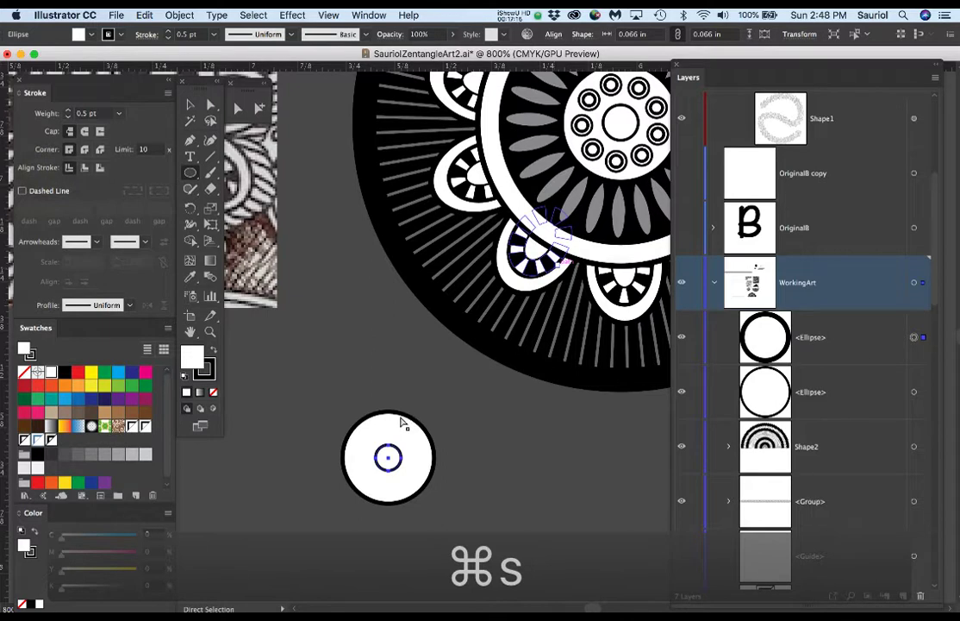
Duplicate the small circle straight above the centre one and shrink the copy to about 0.047 in with a proportionally scaled stroke.
{"action": "scroll", "coordinate": [399, 422], "scroll_direction": "up", "scroll_amount": 2}
{"action": "left_click_drag", "start_coordinate": [422, 410], "coordinate": [512, 257]}
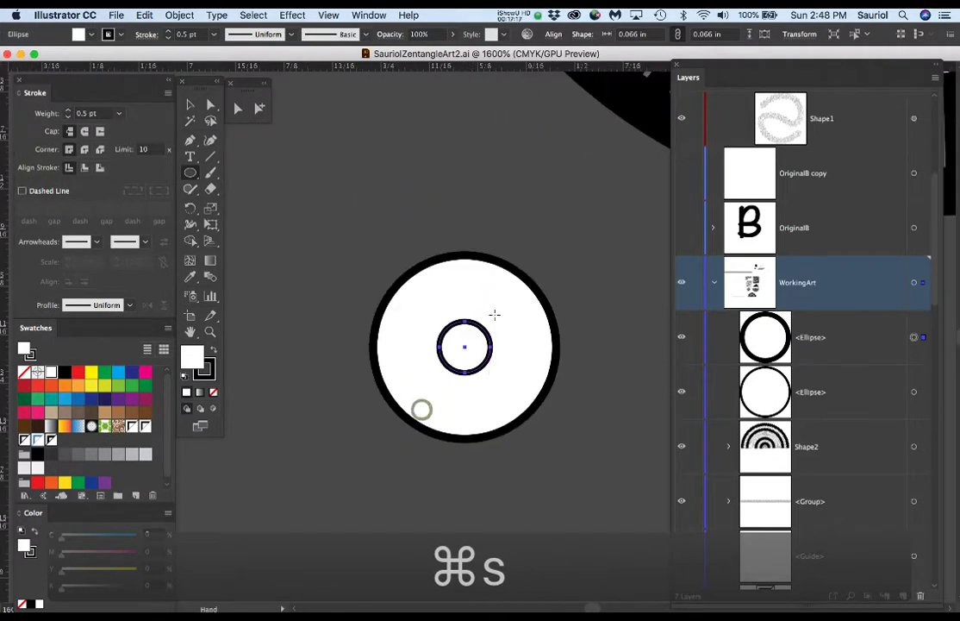
{"action": "left_click", "coordinate": [481, 370]}
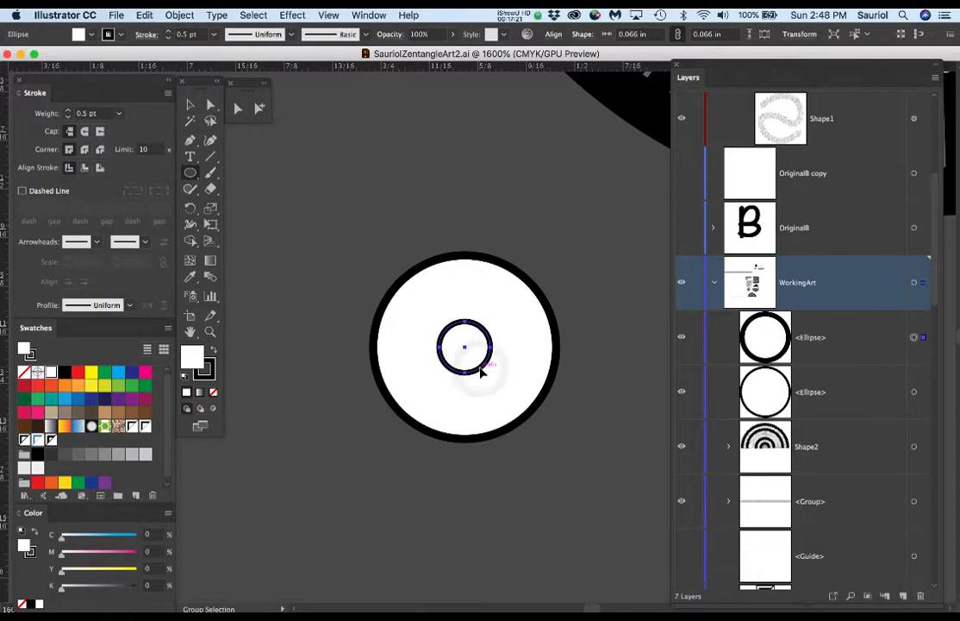
{"action": "left_click_drag", "start_coordinate": [482, 371], "coordinate": [485, 315]}
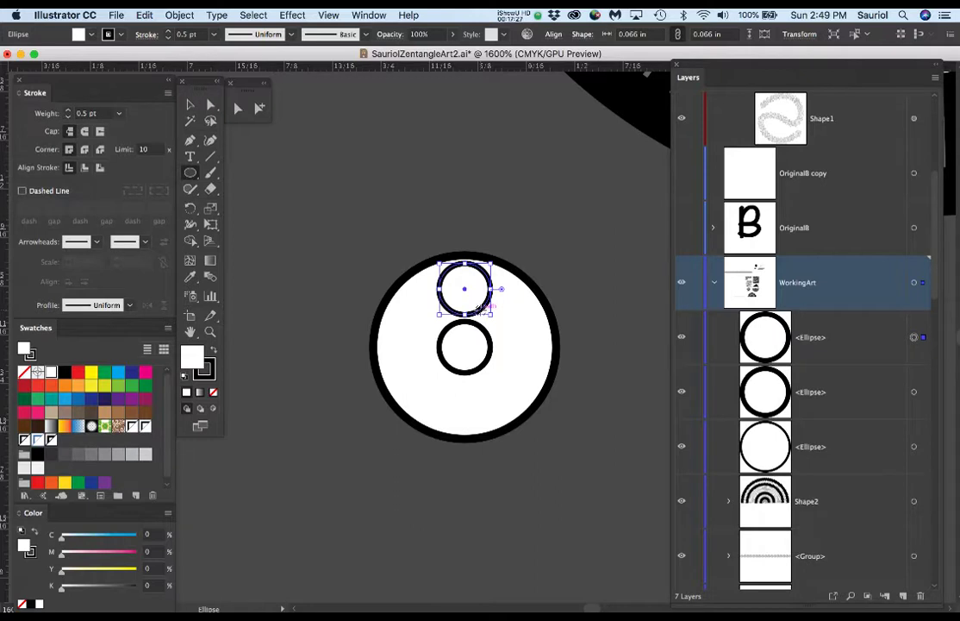
{"action": "left_click_drag", "start_coordinate": [491, 318], "coordinate": [484, 307]}
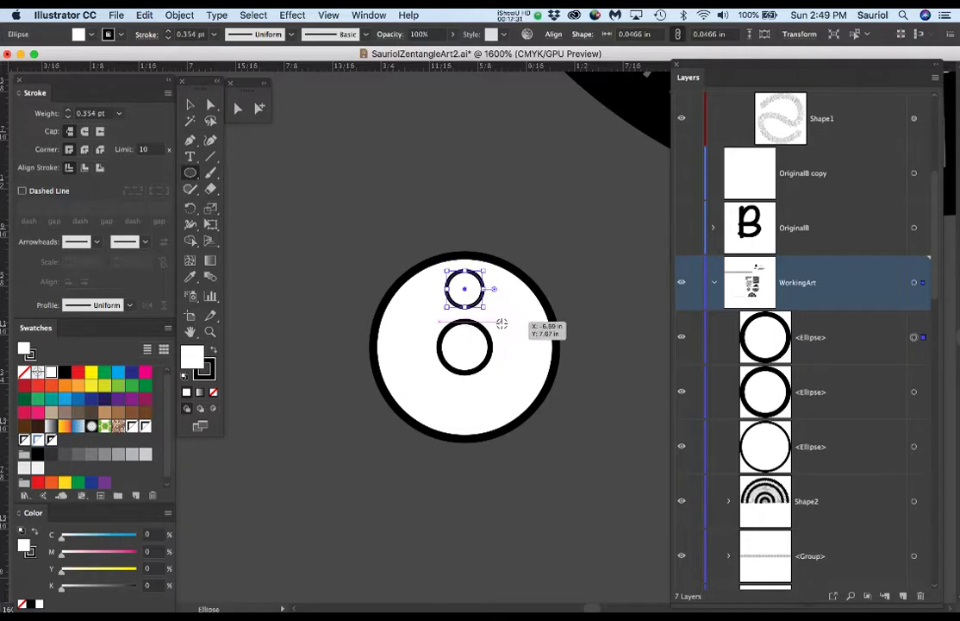
Rotate a copy of the upper small circle around the centre circle's midpoint and repeat the transformation to form a full ring.
{"action": "key", "text": "super+equal"}
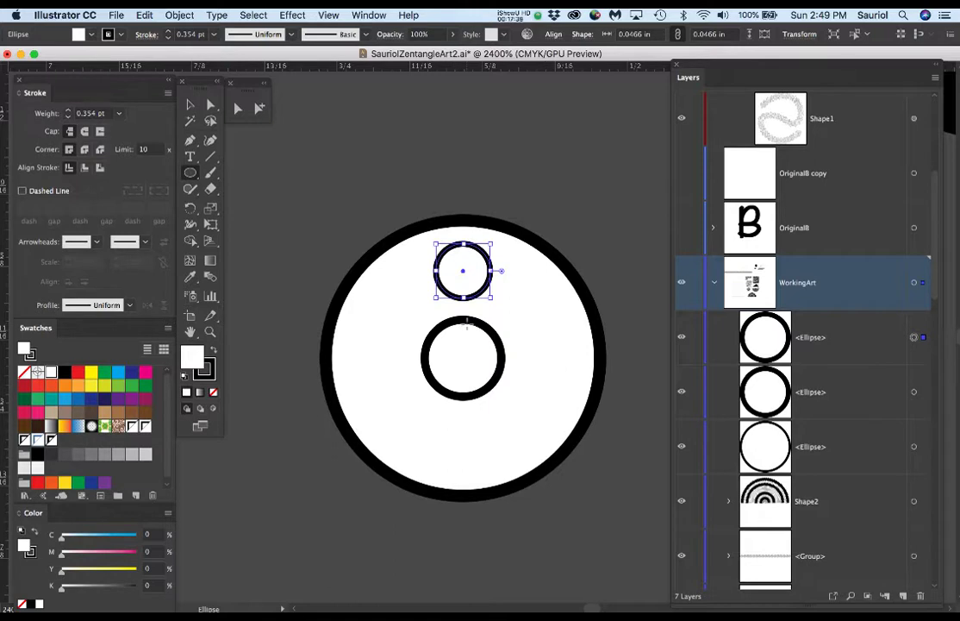
{"action": "key", "text": "r"}
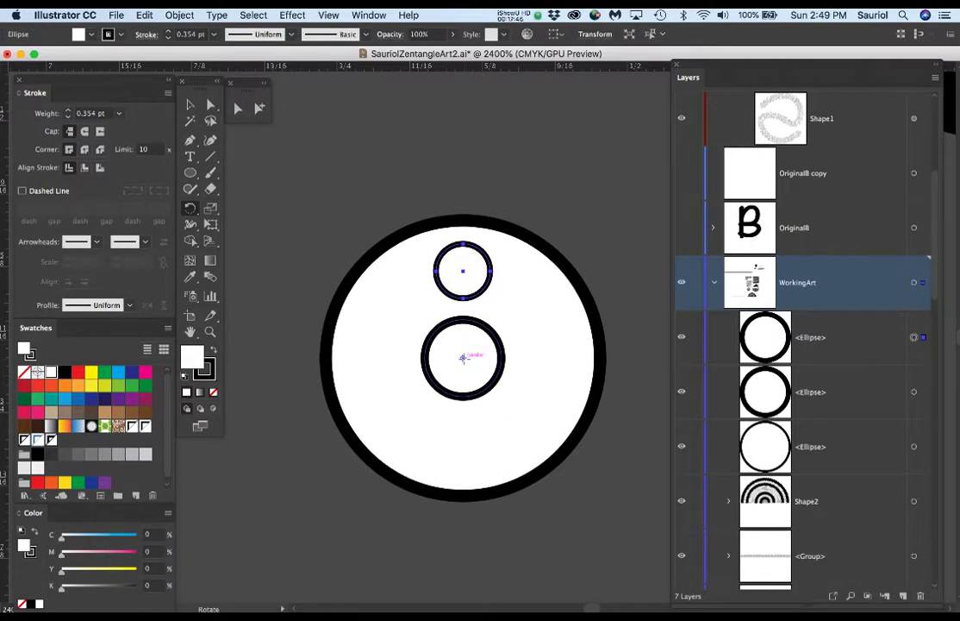
{"action": "left_click", "coordinate": [463, 357]}
{"action": "left_click_drag", "start_coordinate": [487, 285], "coordinate": [534, 323]}
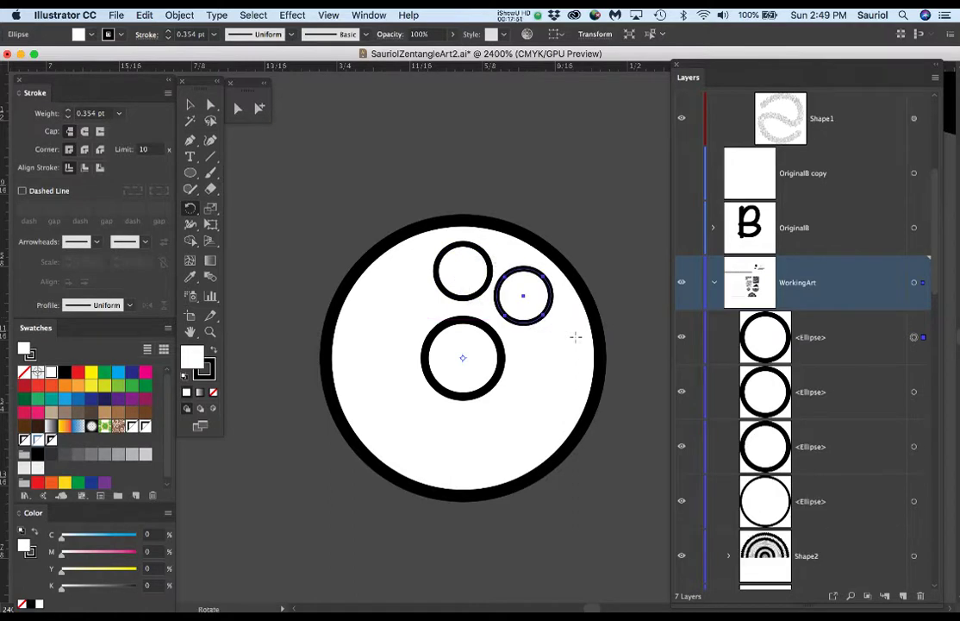
{"action": "key", "text": "super+d"}
{"action": "key", "text": "super+d"}
{"action": "key", "text": "super+d"}
{"action": "key", "text": "super+d"}
{"action": "key", "text": "super+d"}
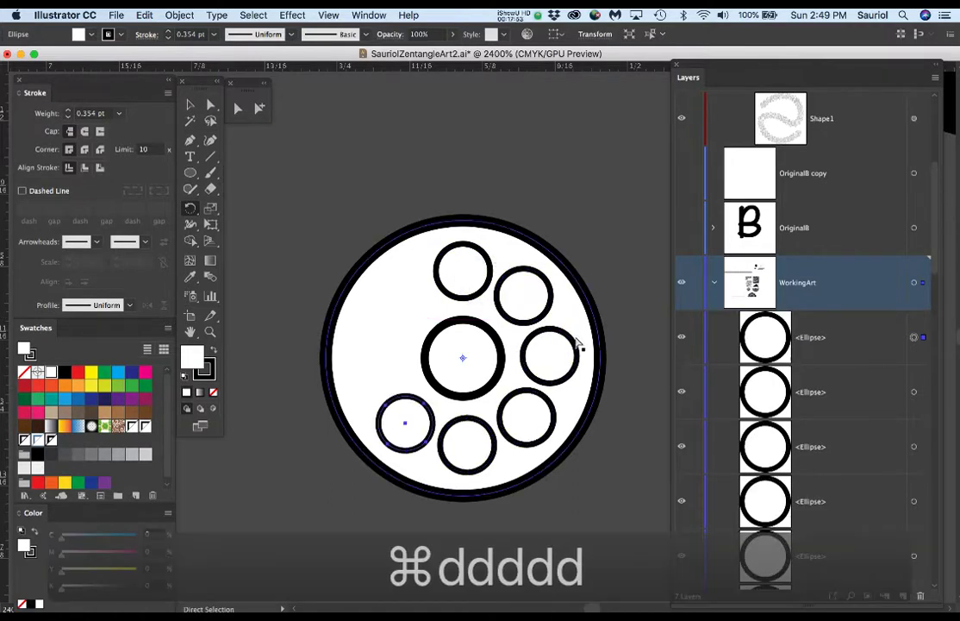
{"action": "key", "text": "super+d"}
{"action": "key", "text": "super+d"}
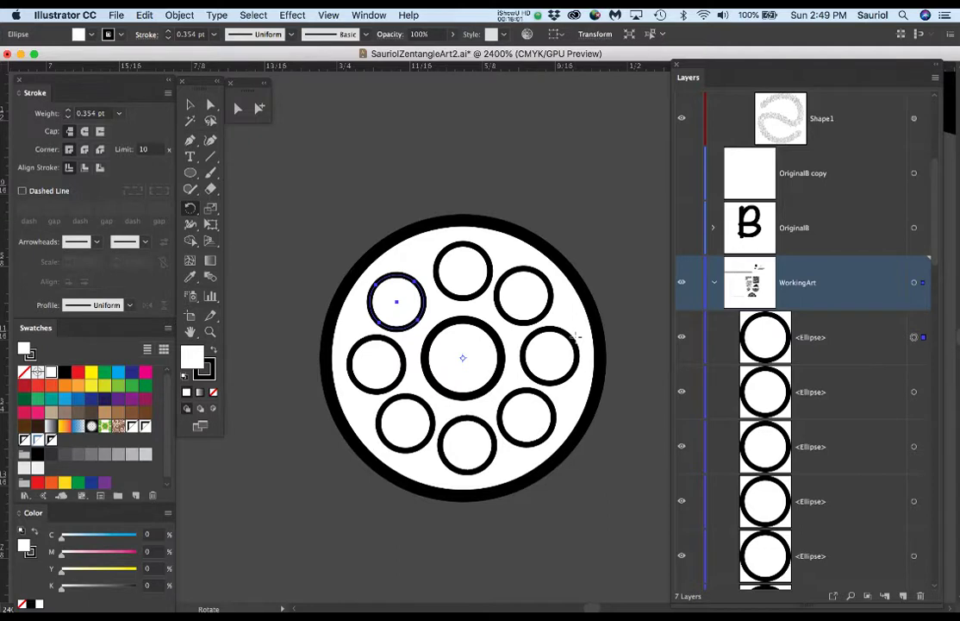
Nudge the last circle of the ring slightly right and up to even out its spacing.
{"action": "key", "text": "Right"}
{"action": "key", "text": "Right"}
{"action": "key", "text": "Right"}
{"action": "key", "text": "Up"}
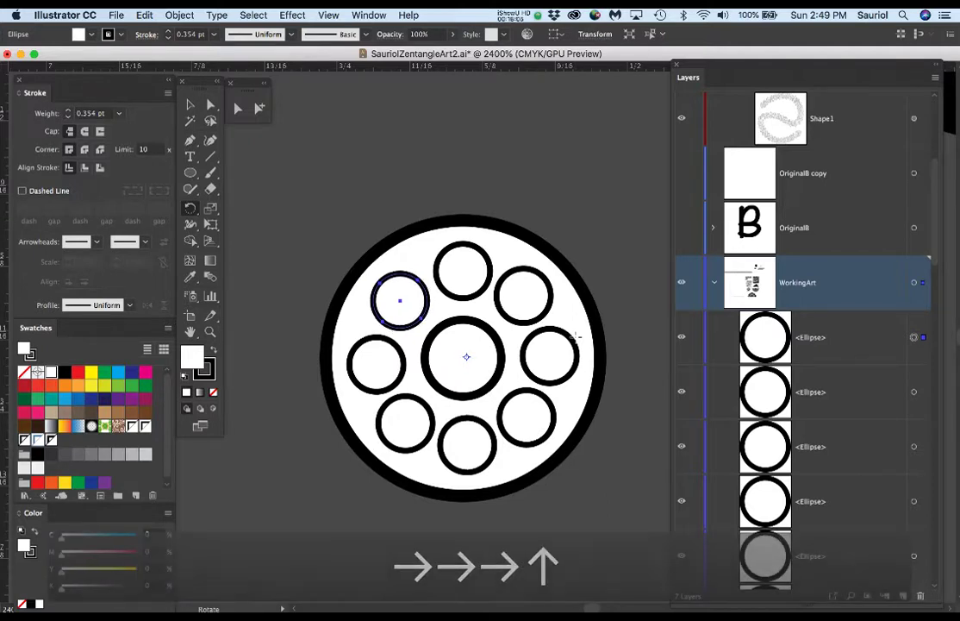
Undo the nudges, the ring of rotated copies and the scaled duplicate, back to the two concentric circles.
{"action": "key", "text": "super+z"}
{"action": "key", "text": "super+z"}
{"action": "key", "text": "super+z"}
{"action": "key", "text": "super+z"}
{"action": "key", "text": "super+z"}
{"action": "key", "text": "super+z"}
{"action": "key", "text": "super+z"}
{"action": "key", "text": "super+z"}
{"action": "key", "text": "super+z"}
{"action": "key", "text": "super+z"}
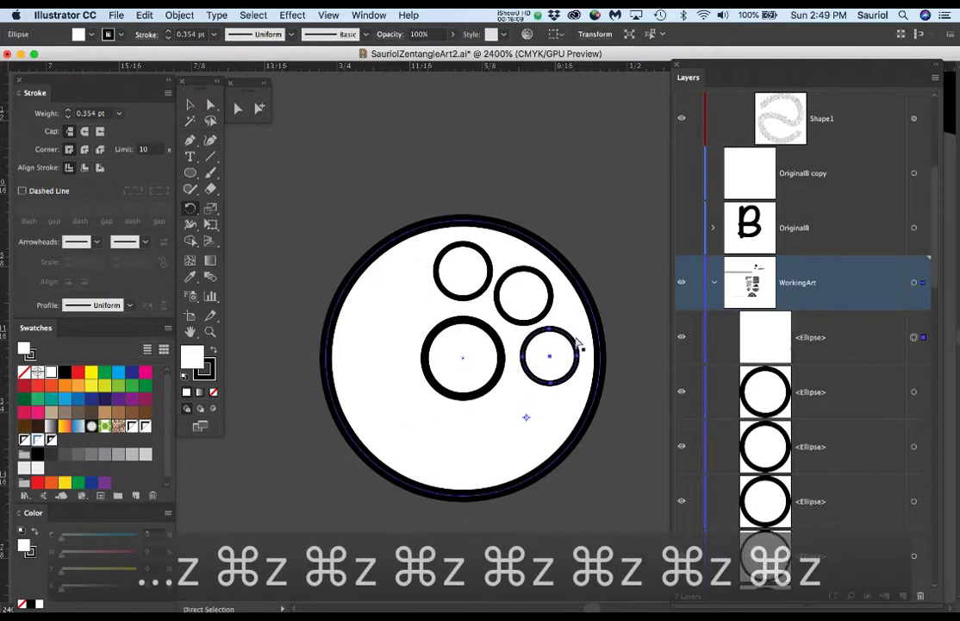
{"action": "key", "text": "super+z"}
{"action": "key", "text": "super+z"}
{"action": "key", "text": "super+z"}
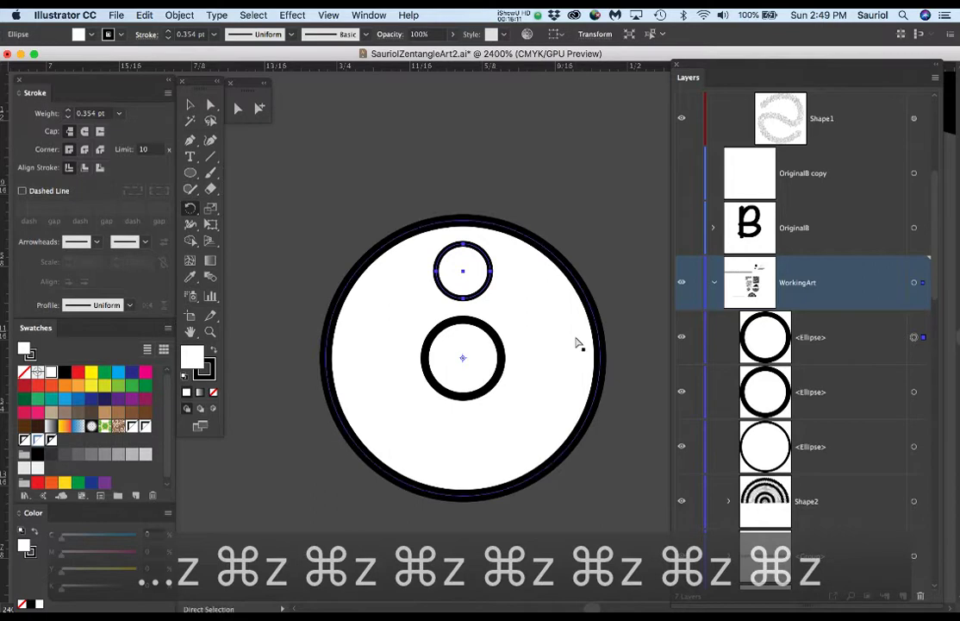
{"action": "key", "text": "super+z"}
{"action": "key", "text": "super+z"}
{"action": "key", "text": "super+z"}
{"action": "key", "text": "super+z"}
{"action": "key", "text": "super+z"}
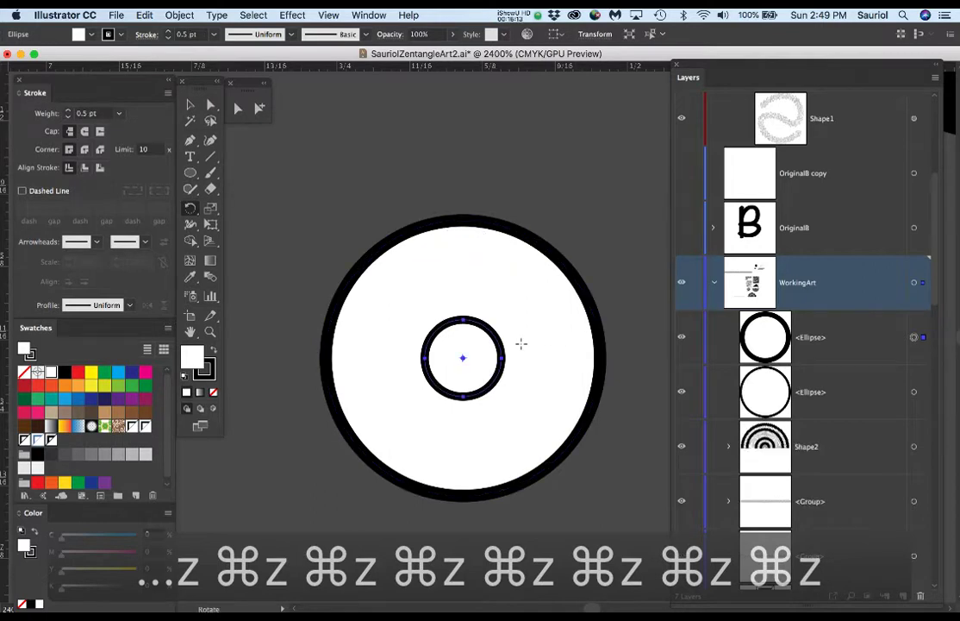
Paste a copy of the centre circle in front, enlarge it around its centre to about 0.106 in and remove its fill.
{"action": "mouse_move", "coordinate": [482, 396]}
{"action": "left_mouse_down"}
{"action": "mouse_move", "coordinate": [497, 419]}
{"action": "mouse_move", "coordinate": [490, 408]}
{"action": "left_mouse_up"}
{"action": "key", "text": "super+c"}
{"action": "key", "text": "super+f"}
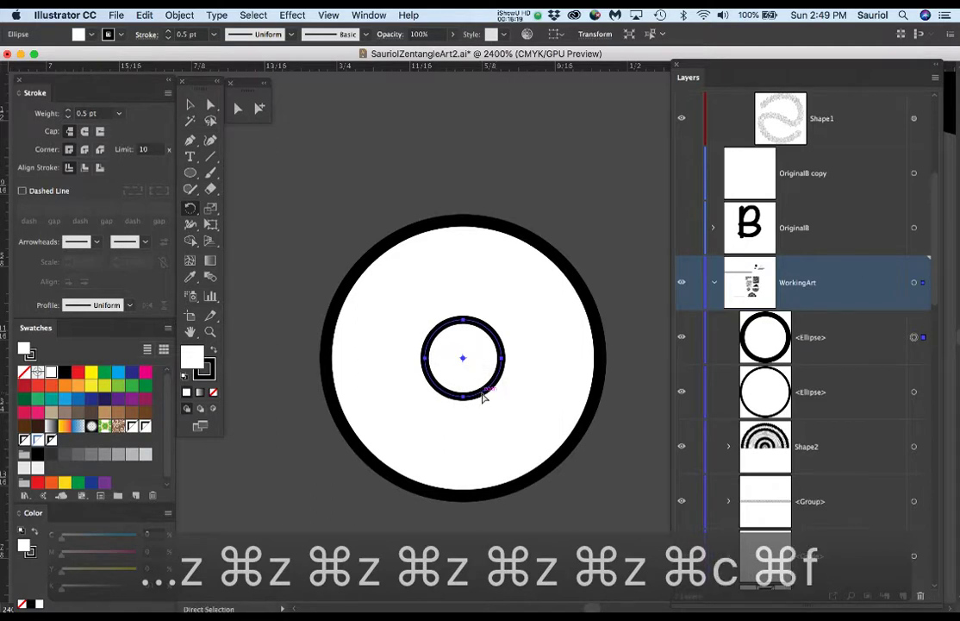
{"action": "mouse_move", "coordinate": [483, 398]}
{"action": "left_mouse_down"}
{"action": "mouse_move", "coordinate": [495, 389]}
{"action": "mouse_move", "coordinate": [478, 392]}
{"action": "left_mouse_up"}
{"action": "key", "text": "v"}
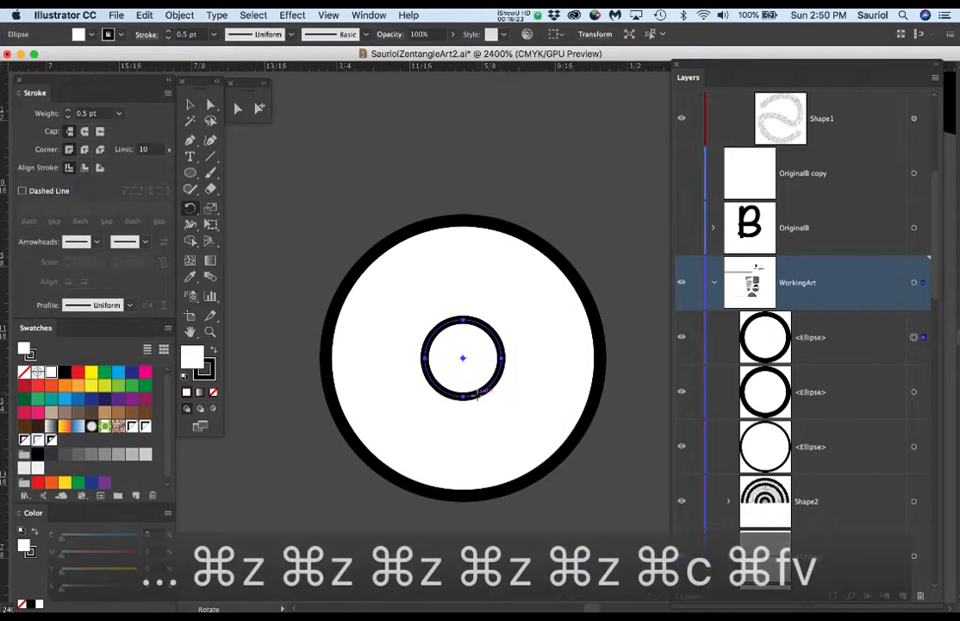
{"action": "left_click_drag", "start_coordinate": [505, 398], "coordinate": [528, 421]}
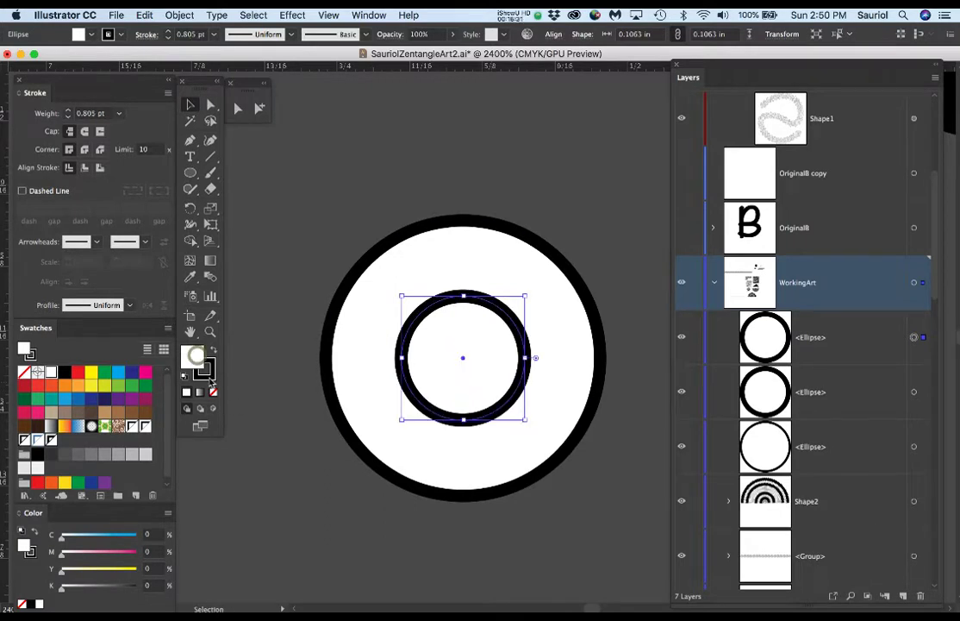
{"action": "left_click", "coordinate": [213, 392]}
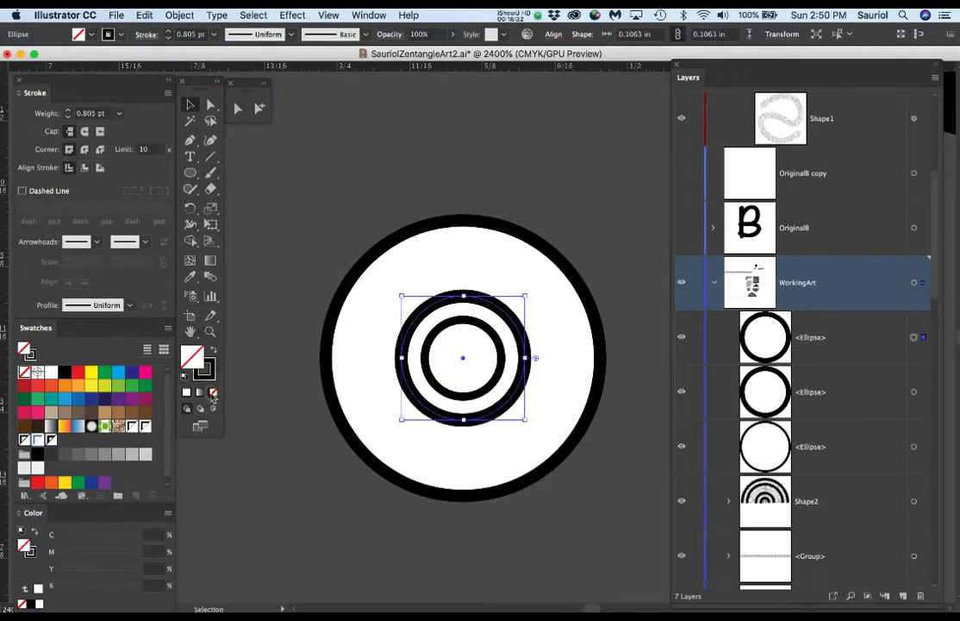
{"action": "key", "text": "t"}
{"action": "left_click", "coordinate": [444, 297]}
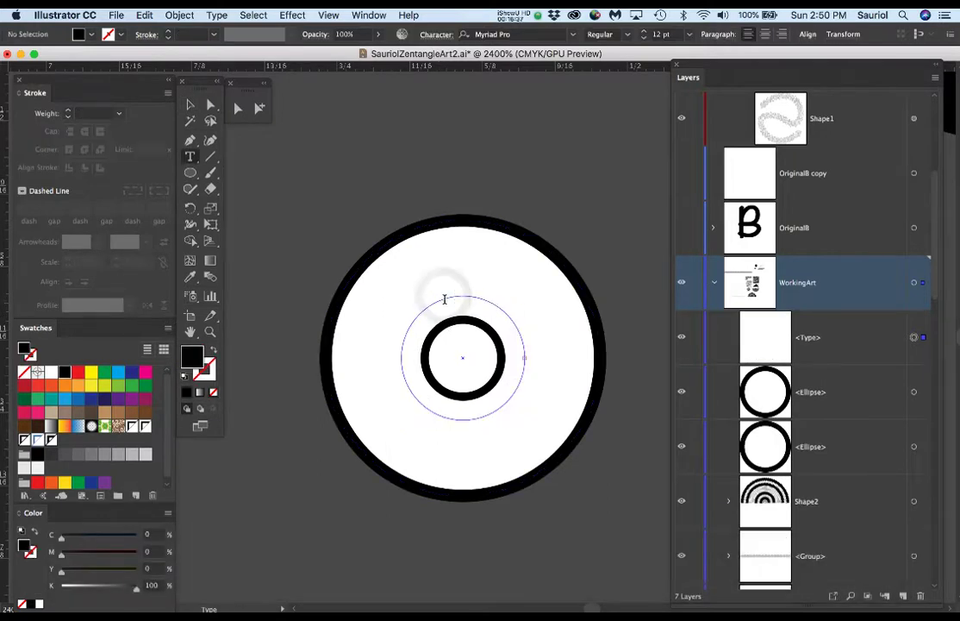
{"action": "key", "text": "super+z"}
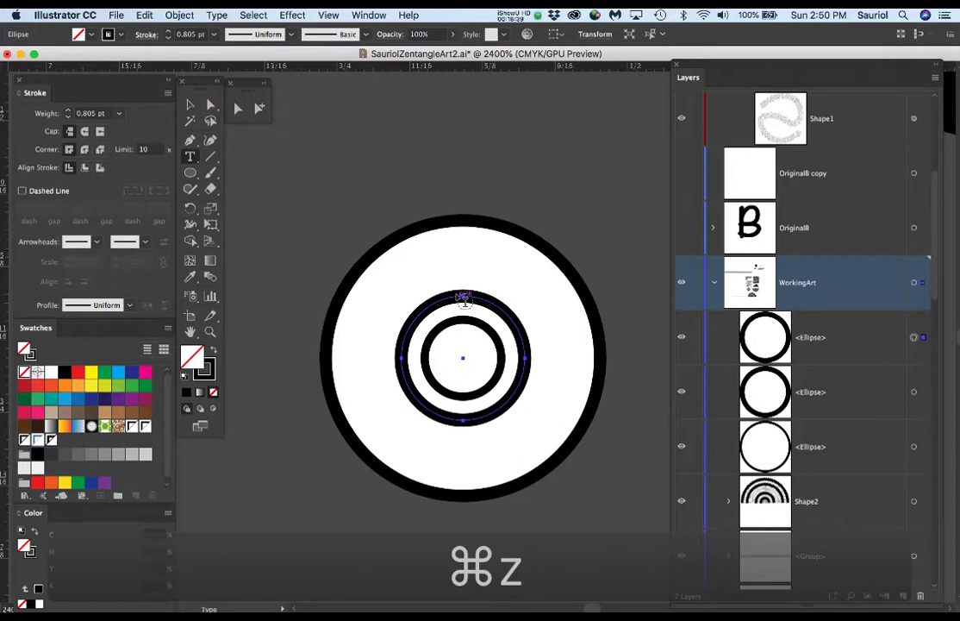
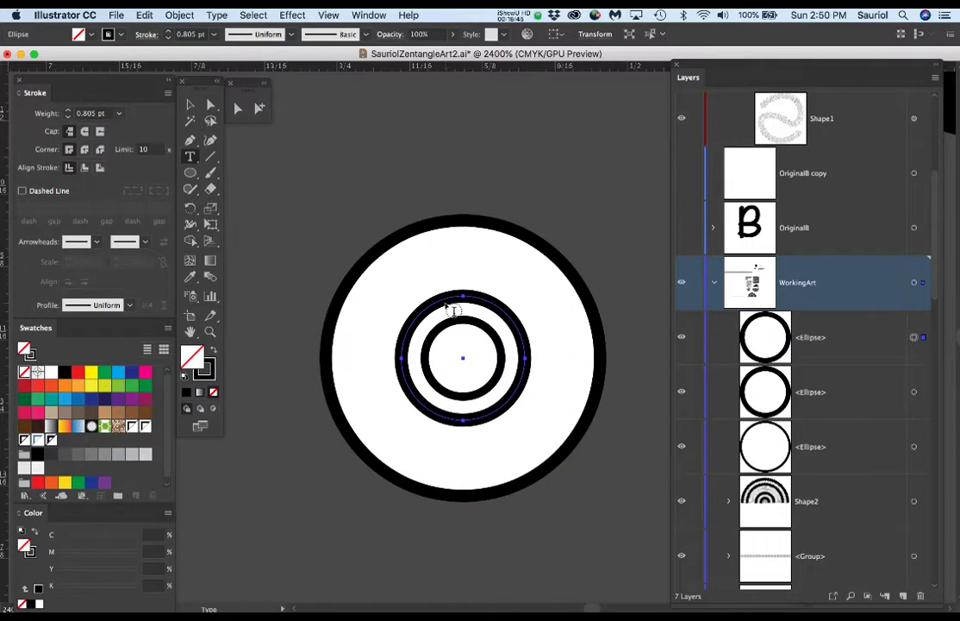
Convert the middle circle to type on a path, show the Character settings and enter a 12 pt letter o.
{"action": "left_click", "coordinate": [190, 157]}
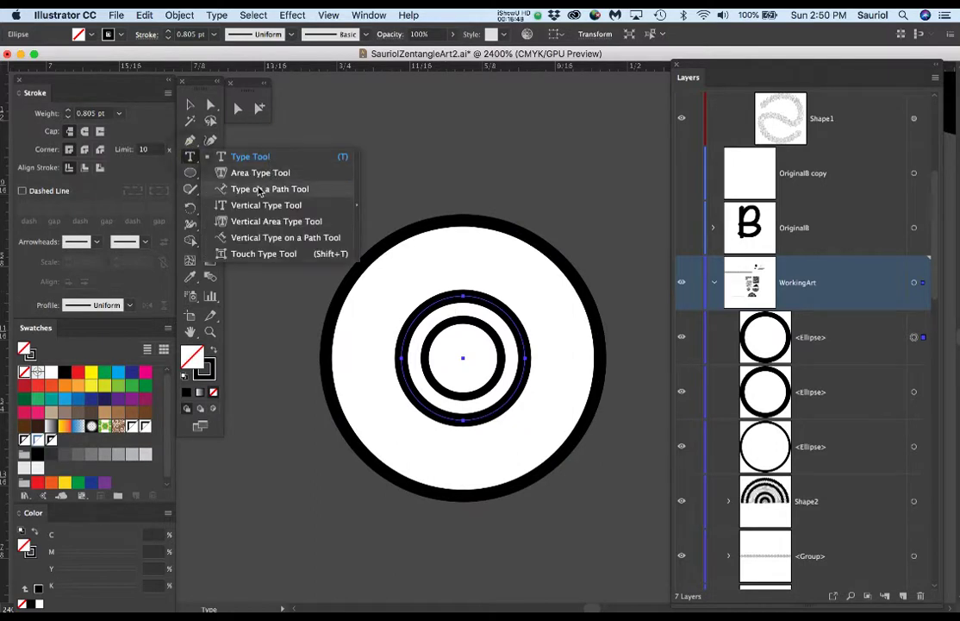
{"action": "left_click", "coordinate": [302, 195]}
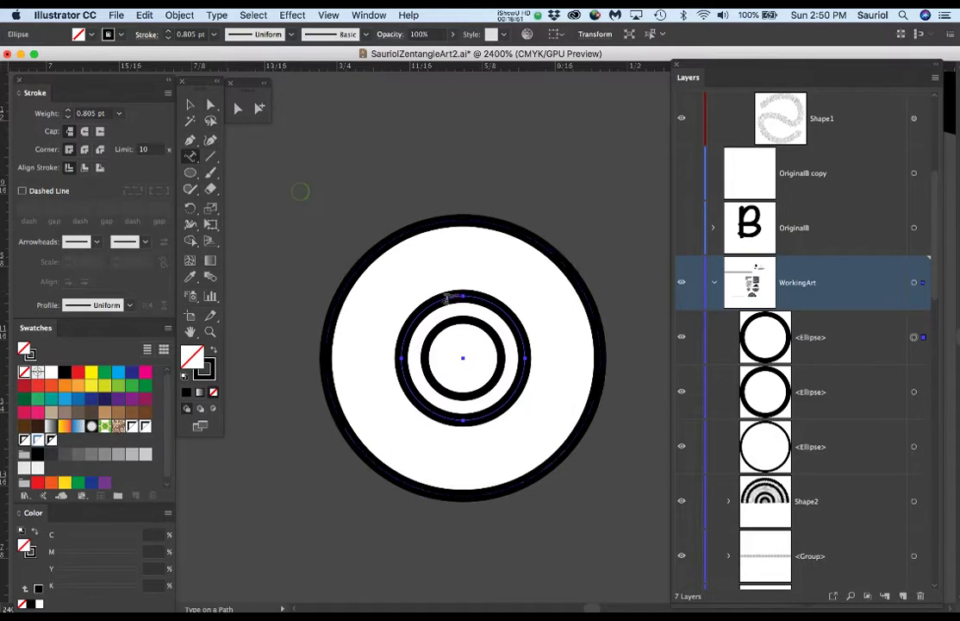
{"action": "left_click", "coordinate": [455, 294]}
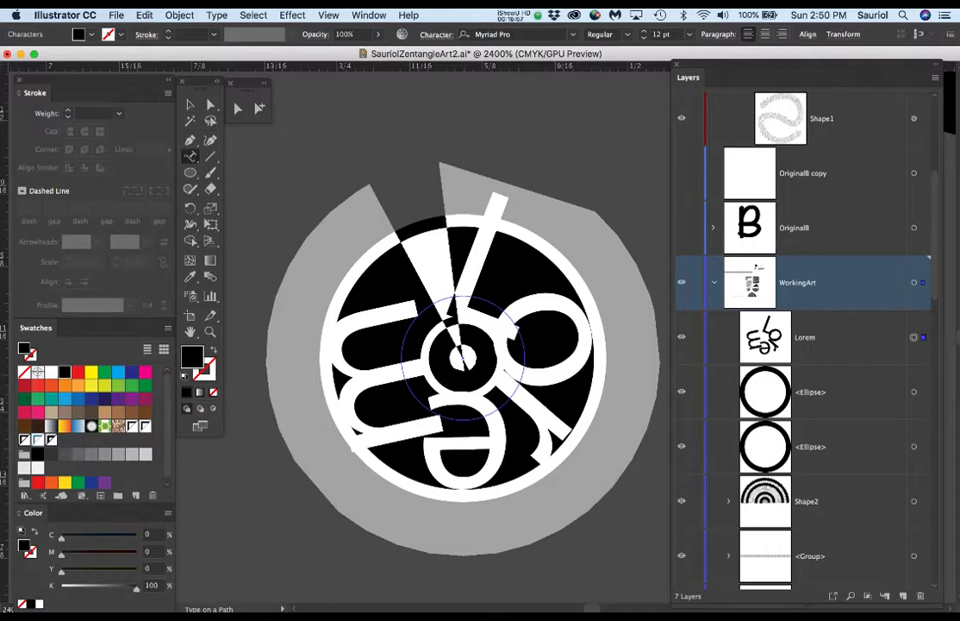
{"action": "key", "text": "super+t"}
{"action": "left_click_drag", "start_coordinate": [849, 312], "coordinate": [619, 108]}
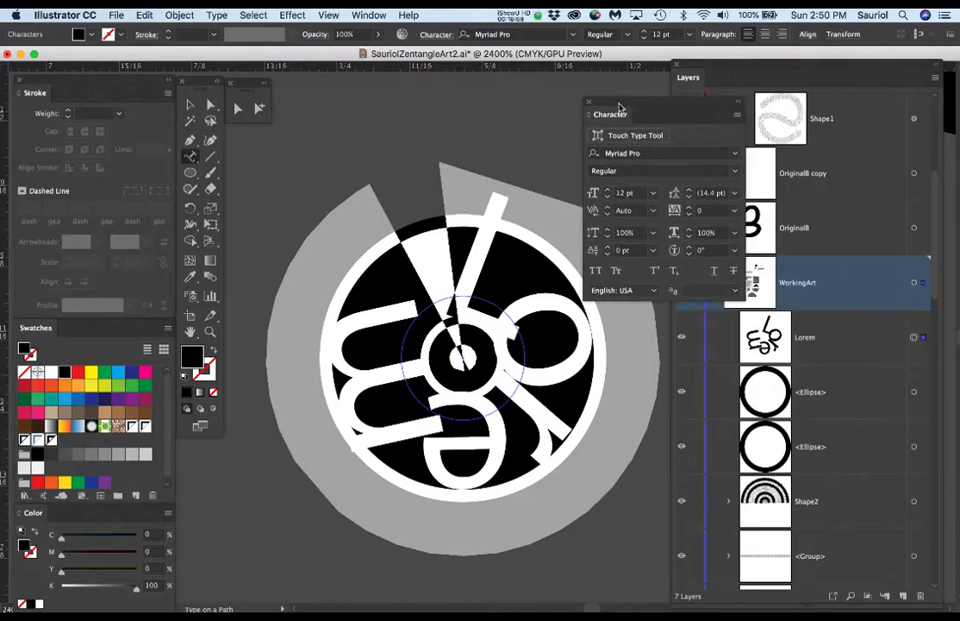
{"action": "type", "text": "o"}
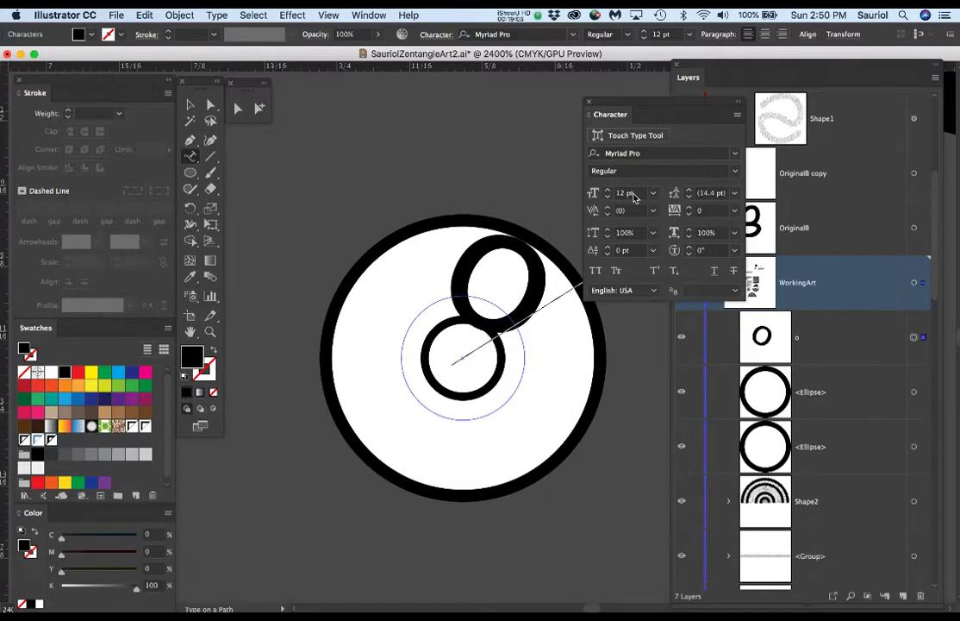
Undo the path text on the middle circle and redo it with the letter o at 10 pt.
{"action": "key", "text": "super+z"}
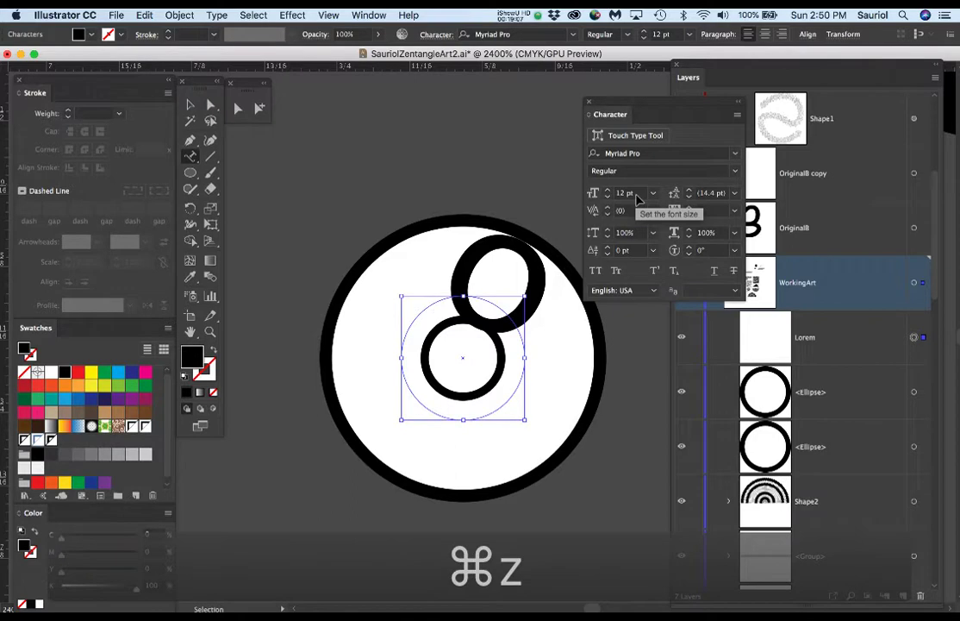
{"action": "key", "text": "super+z"}
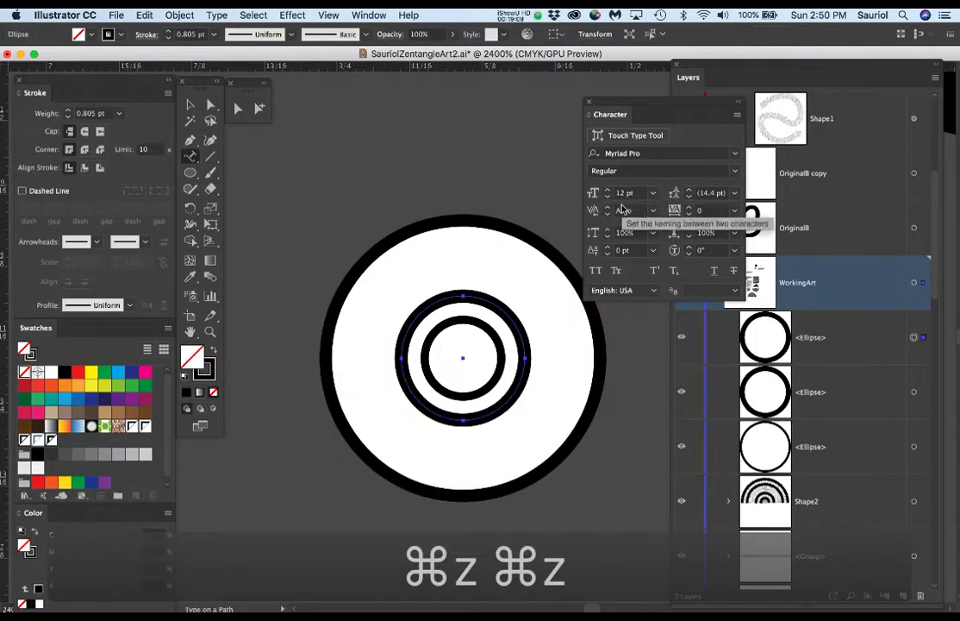
{"action": "left_click", "coordinate": [619, 193]}
{"action": "type", "text": "10"}
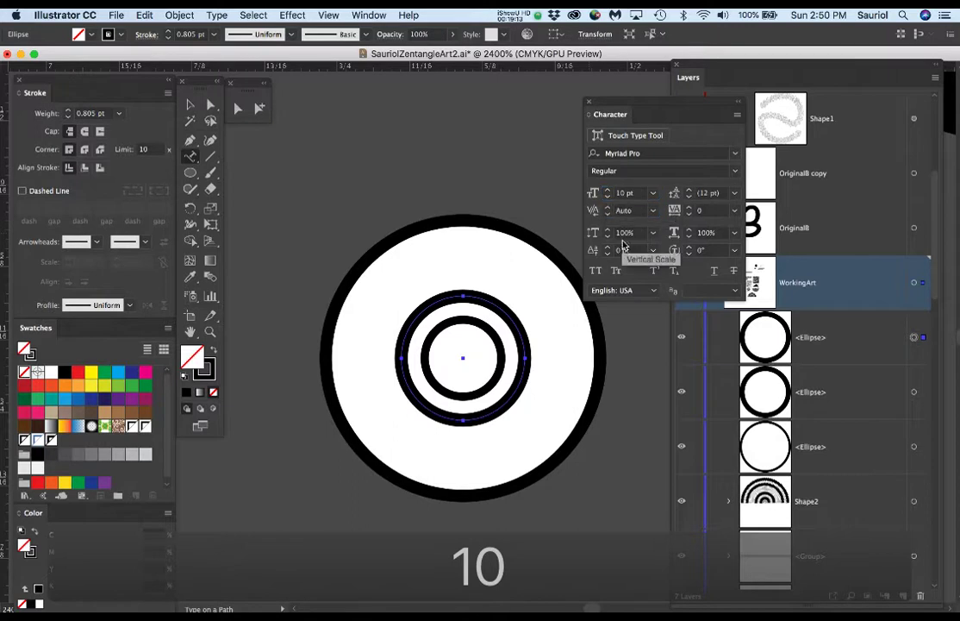
{"action": "key", "text": "Return"}
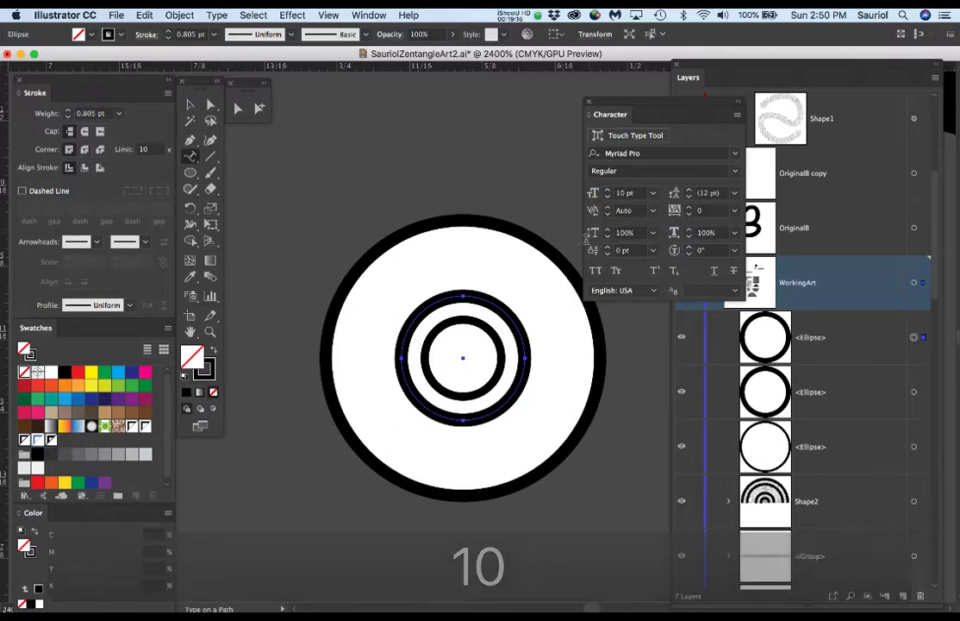
{"action": "left_click", "coordinate": [478, 296]}
{"action": "type", "text": "o"}
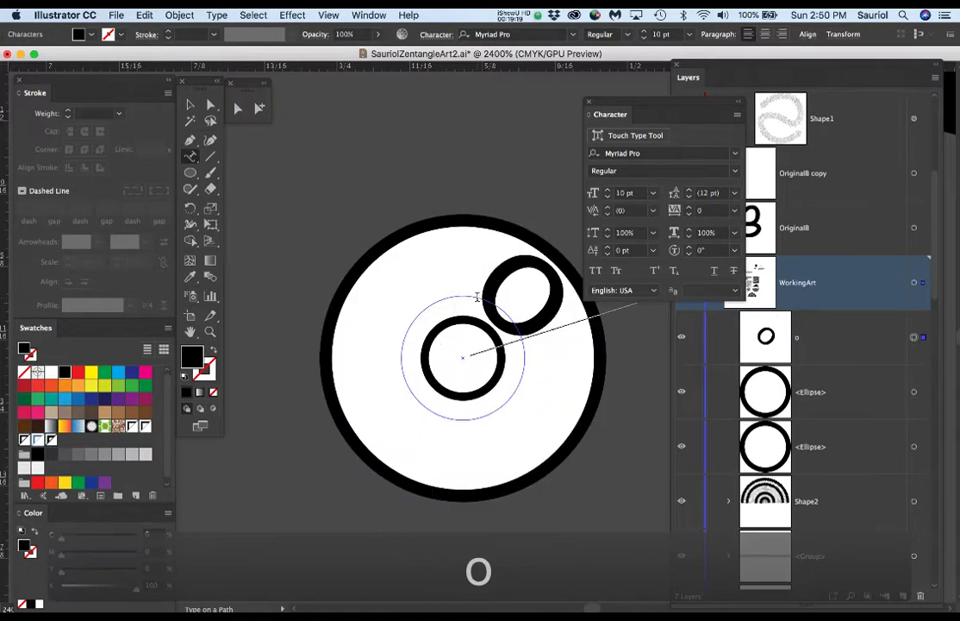
Select the path text on the middle circle and reduce its font size to 8 pt.
{"action": "left_click", "coordinate": [212, 110]}
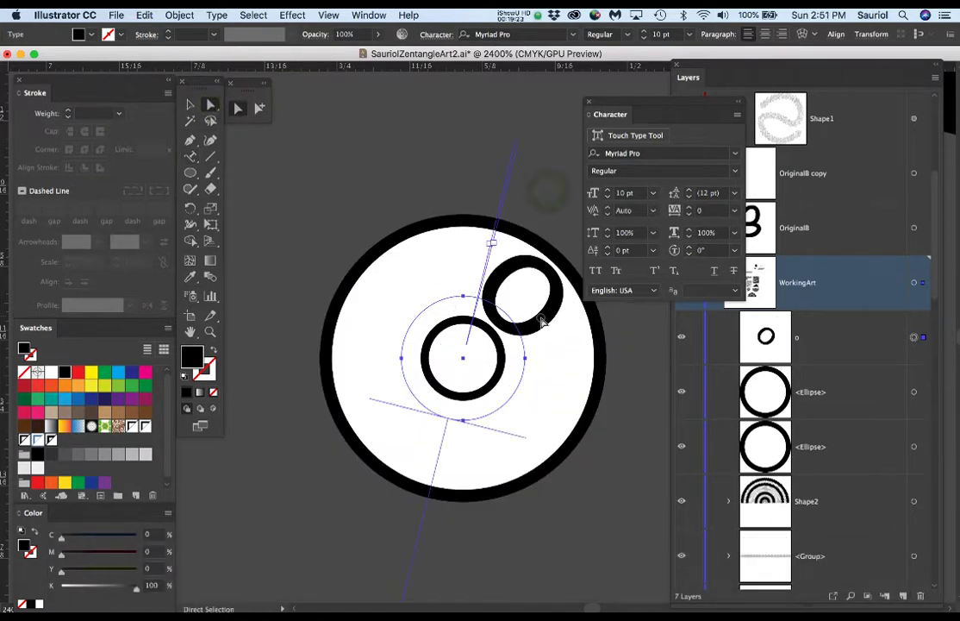
{"action": "left_click", "coordinate": [424, 162]}
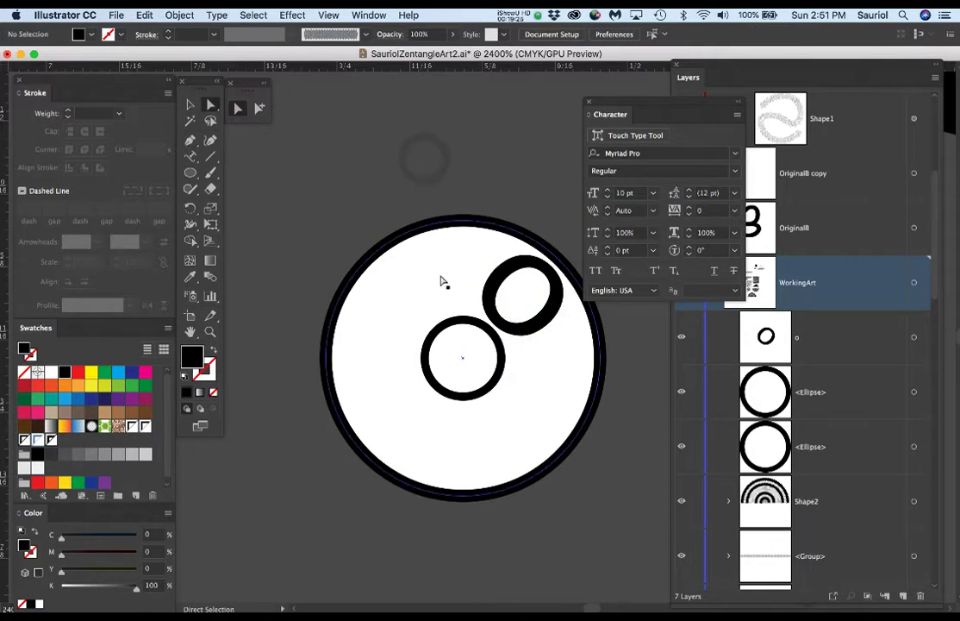
{"action": "left_click", "coordinate": [500, 282]}
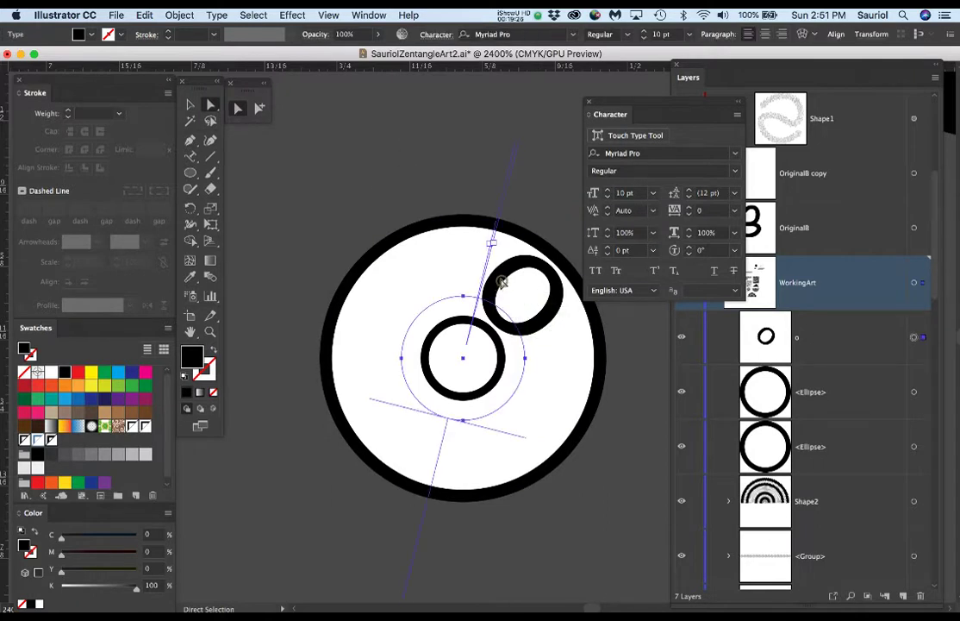
{"action": "left_click", "coordinate": [608, 196]}
{"action": "left_click", "coordinate": [608, 196]}
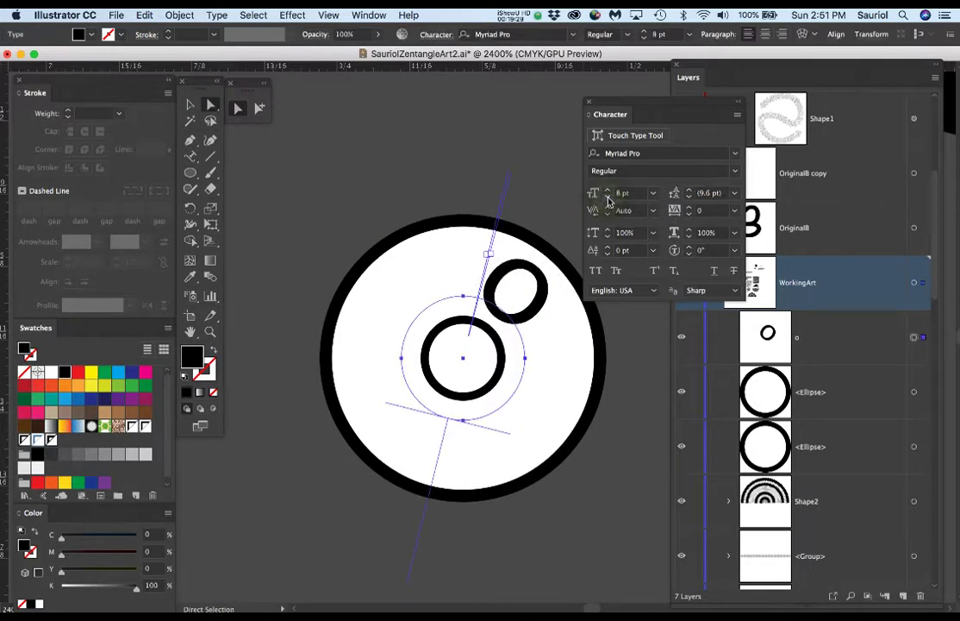
Browse the fonts for the letter o and set it in Phosphate Inline.
{"action": "left_click", "coordinate": [649, 153]}
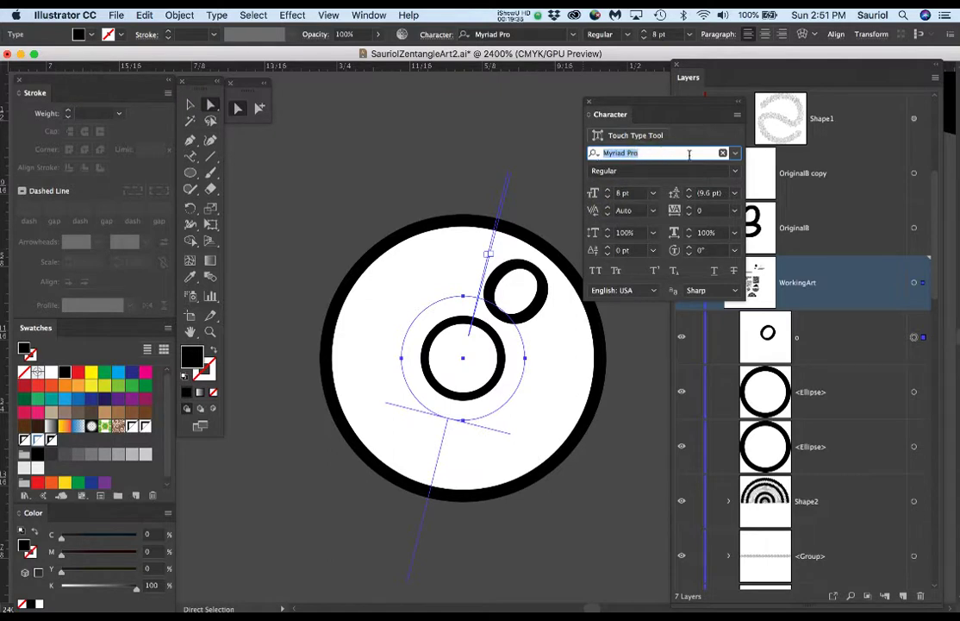
{"action": "key", "text": "Down"}
{"action": "key", "text": "Down"}
{"action": "key", "text": "Down"}
{"action": "key", "text": "Down"}
{"action": "key", "text": "Down"}
{"action": "key", "text": "Down"}
{"action": "key", "text": "Down"}
{"action": "key", "text": "Down"}
{"action": "key", "text": "Down"}
{"action": "key", "text": "Down"}
{"action": "key", "text": "Down"}
{"action": "key", "text": "Down"}
{"action": "key", "text": "Down"}
{"action": "key", "text": "Down"}
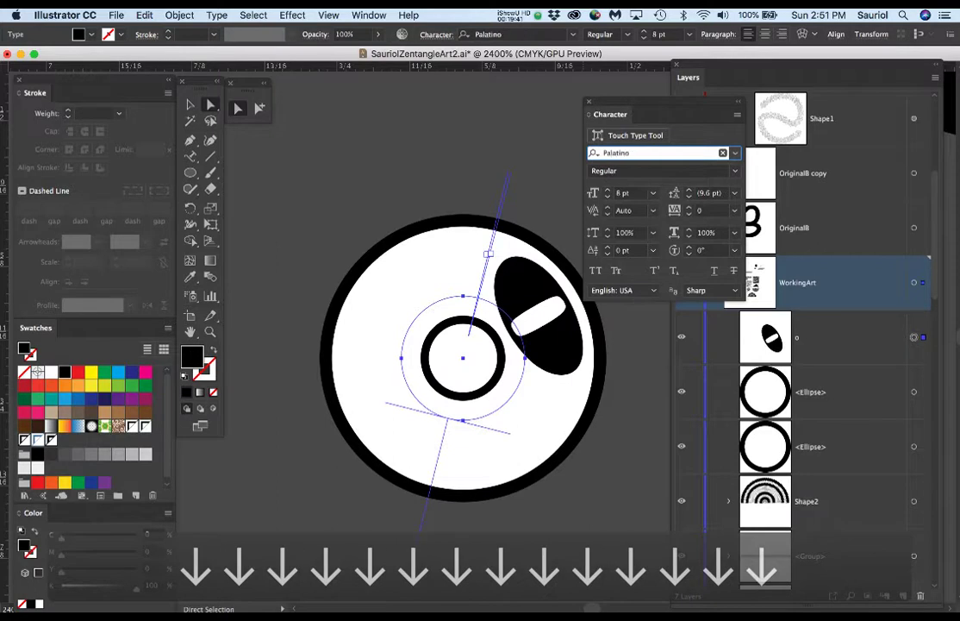
{"action": "key", "text": "Down"}
{"action": "key", "text": "Down"}
{"action": "key", "text": "Down"}
{"action": "key", "text": "Down"}
{"action": "key", "text": "Down"}
{"action": "key", "text": "Down"}
{"action": "key", "text": "Down"}
{"action": "key", "text": "Down"}
{"action": "key", "text": "Up"}
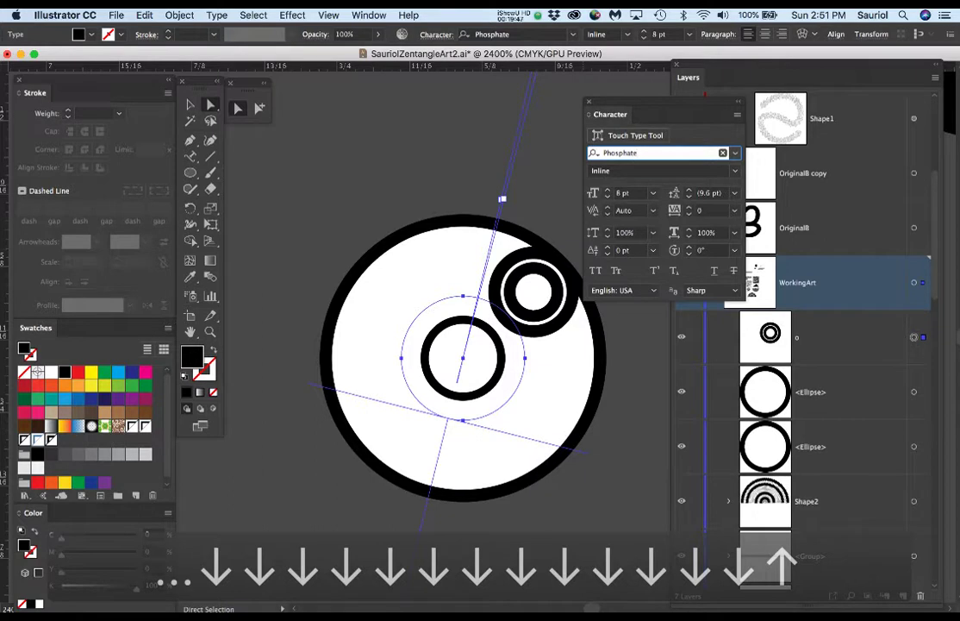
Reduce the letter o to 5 pt and move the Character settings clear of the mandala.
{"action": "left_click", "coordinate": [608, 197]}
{"action": "left_click", "coordinate": [607, 198]}
{"action": "left_click", "coordinate": [608, 198]}
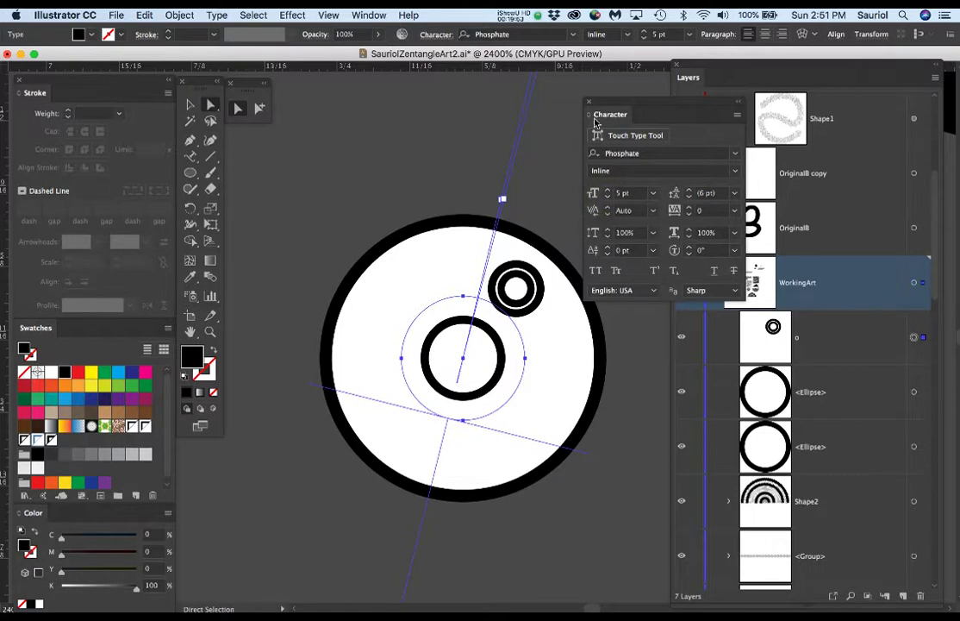
{"action": "left_click_drag", "start_coordinate": [633, 106], "coordinate": [715, 107]}
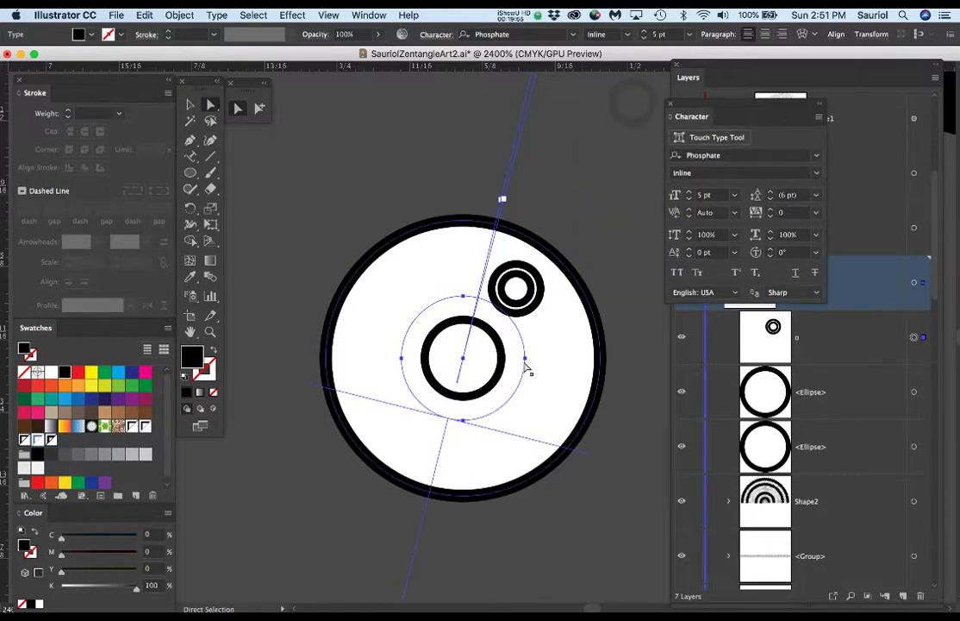
Add seven more o letters after the first one along the circular path.
{"action": "key", "text": "t"}
{"action": "left_click", "coordinate": [536, 309]}
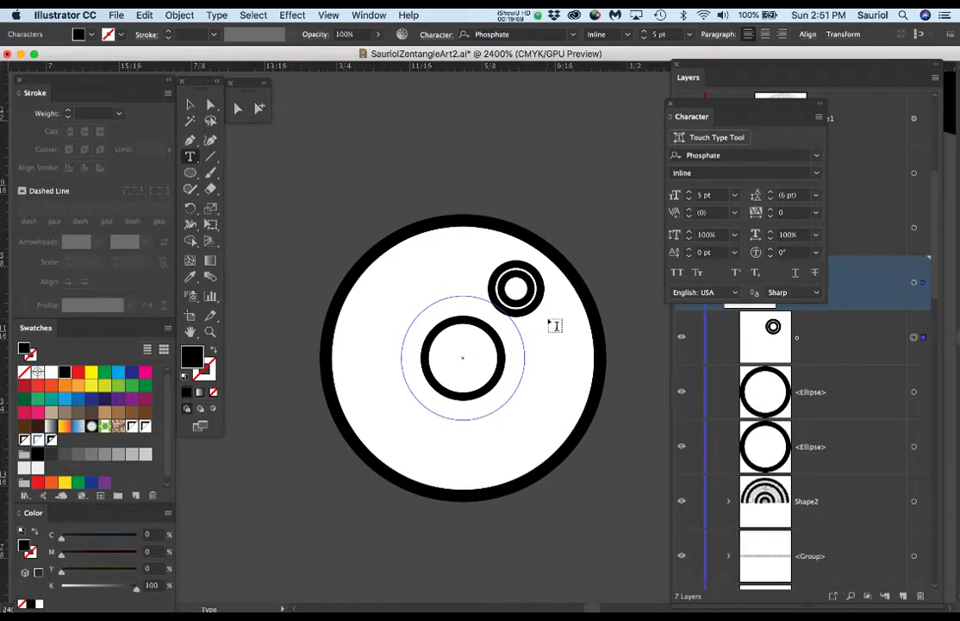
{"action": "type", "text": "ooooo"}
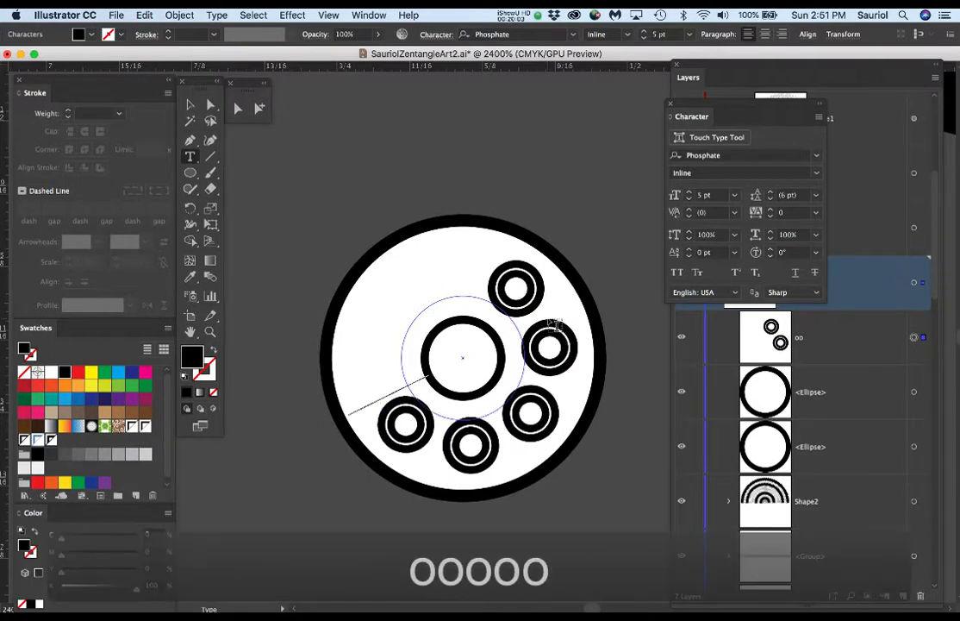
{"action": "type", "text": "oo"}
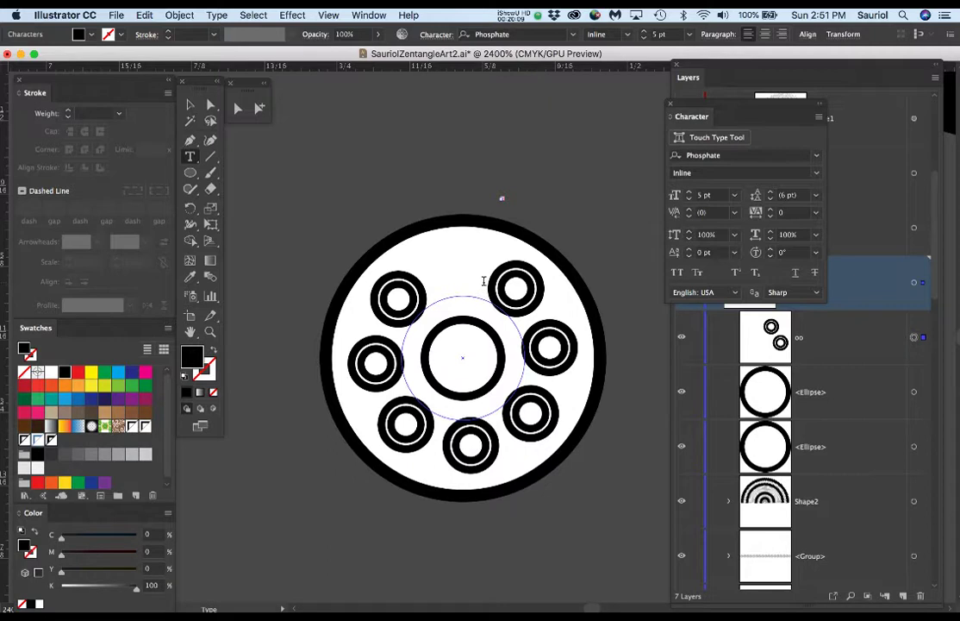
Set the tracking of the whole path text to -18 so all the o letters fit around the circle.
{"action": "key", "text": "a"}
{"action": "left_click", "coordinate": [607, 230]}
{"action": "left_click", "coordinate": [522, 299]}
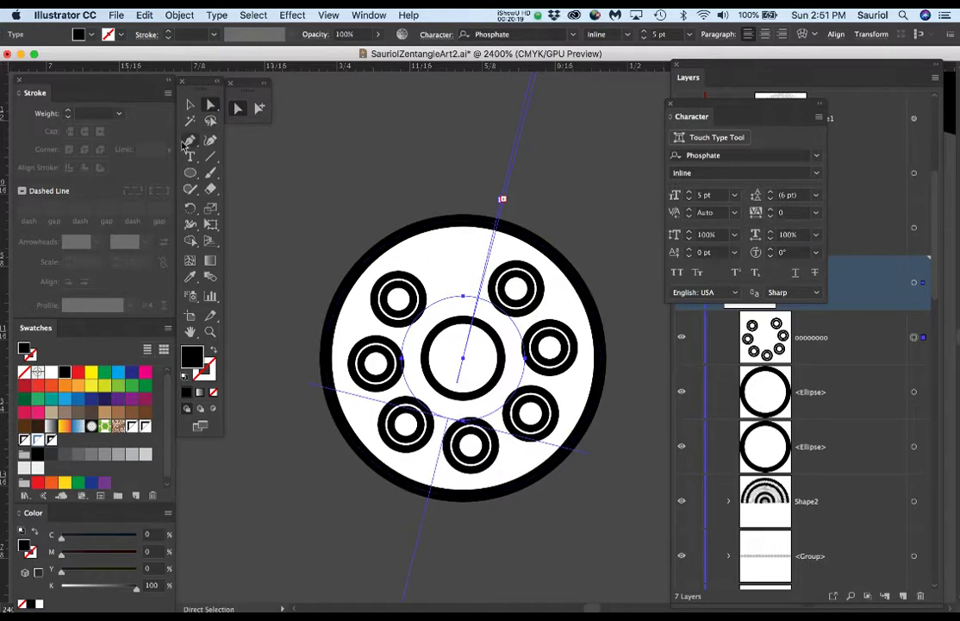
{"action": "left_click", "coordinate": [307, 169]}
{"action": "left_click", "coordinate": [211, 105]}
{"action": "left_click", "coordinate": [455, 186]}
{"action": "left_click", "coordinate": [535, 302]}
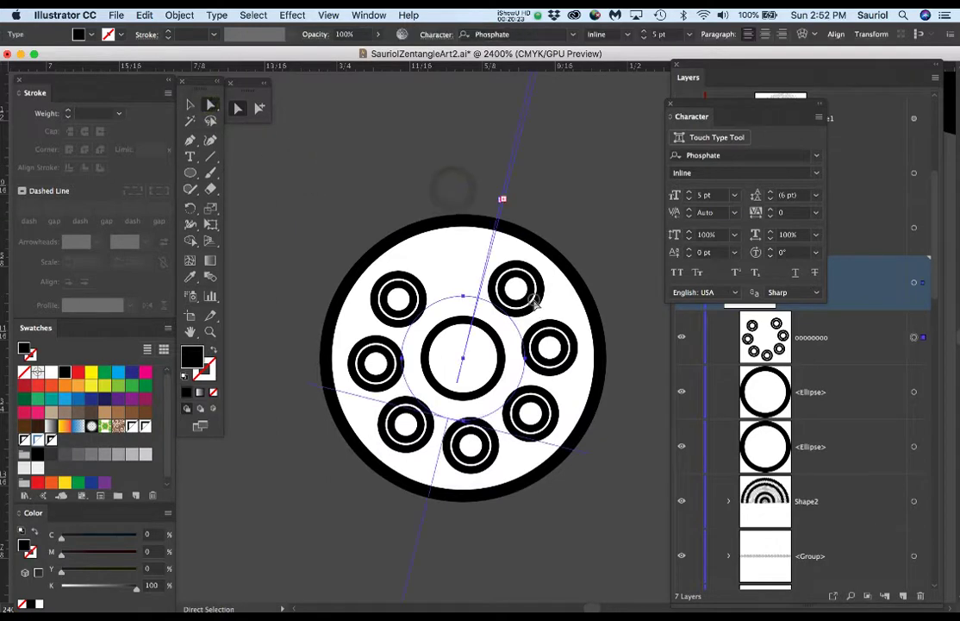
{"action": "left_click", "coordinate": [770, 216]}
{"action": "left_click", "coordinate": [771, 216]}
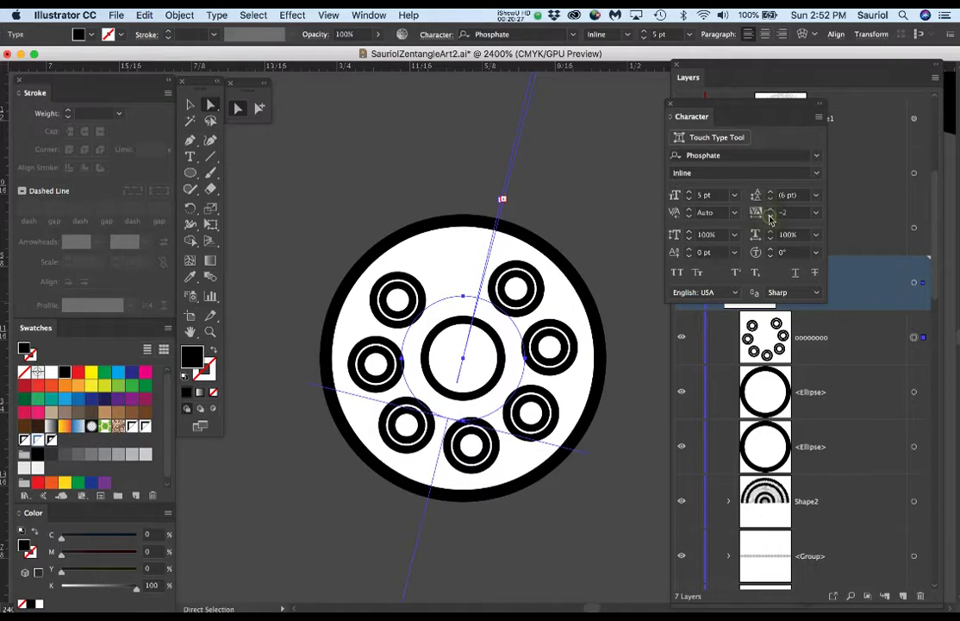
{"action": "left_click", "coordinate": [771, 216]}
{"action": "left_click", "coordinate": [771, 216]}
{"action": "left_click", "coordinate": [770, 216]}
{"action": "left_click", "coordinate": [771, 216]}
{"action": "left_click", "coordinate": [771, 216]}
{"action": "left_click", "coordinate": [771, 216]}
{"action": "left_click", "coordinate": [771, 216]}
{"action": "left_click", "coordinate": [771, 216]}
{"action": "left_click", "coordinate": [770, 216]}
{"action": "left_click", "coordinate": [770, 216]}
{"action": "left_click", "coordinate": [771, 216]}
{"action": "left_click", "coordinate": [771, 217]}
{"action": "left_click", "coordinate": [771, 216]}
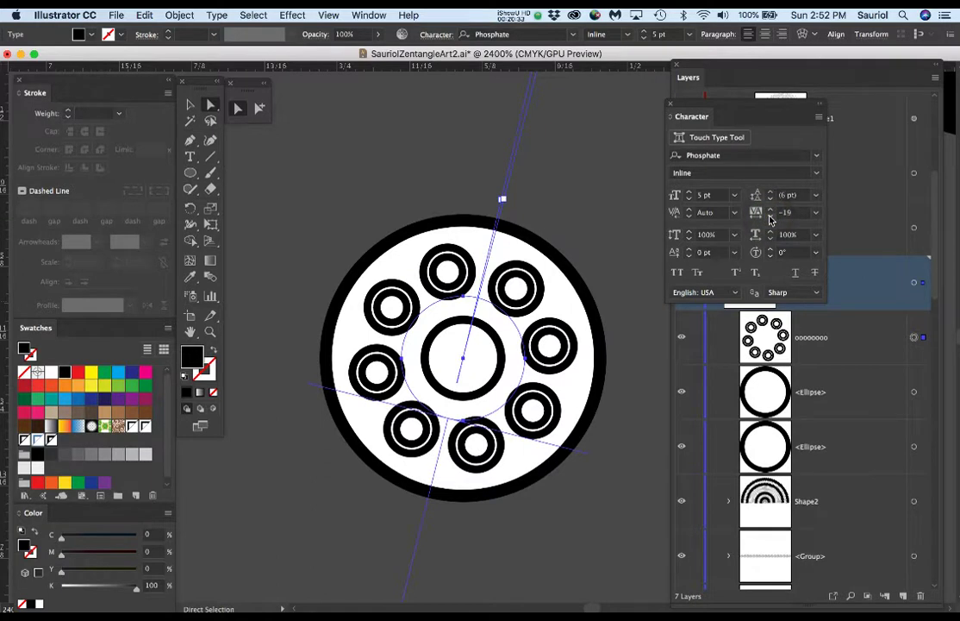
{"action": "left_click", "coordinate": [771, 213]}
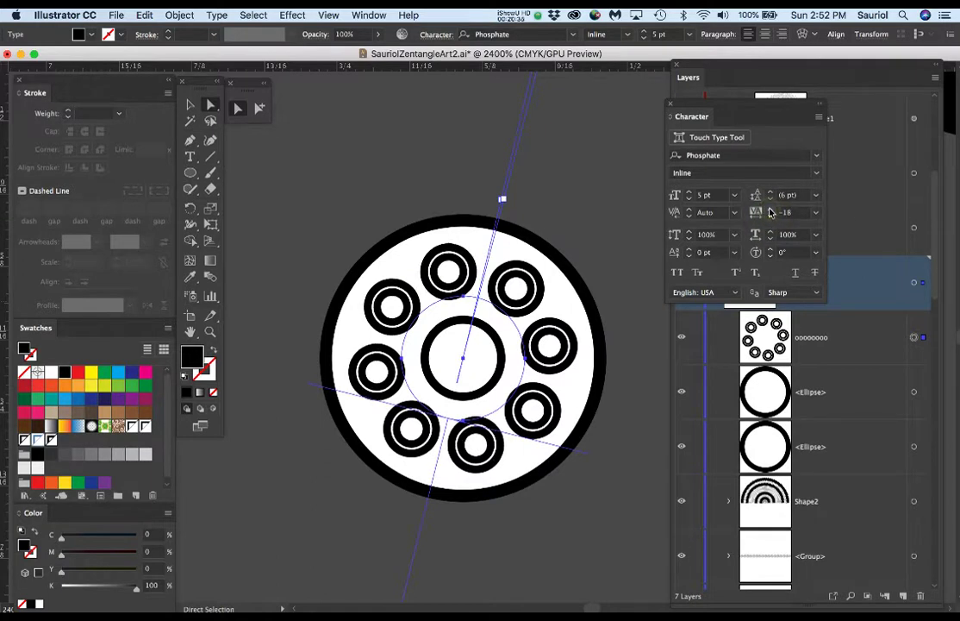
{"action": "left_click", "coordinate": [770, 212]}
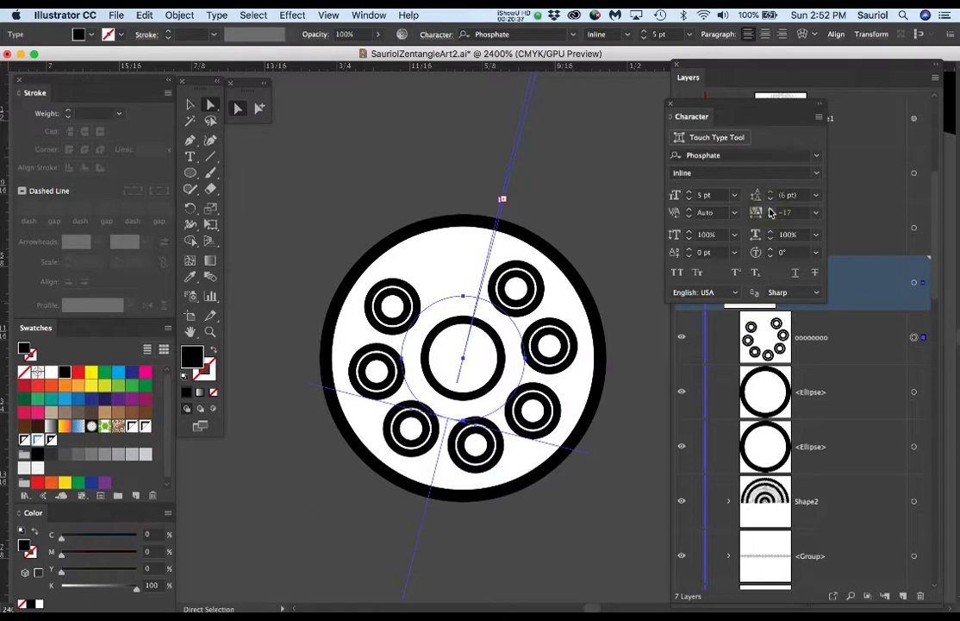
{"action": "left_click", "coordinate": [771, 216]}
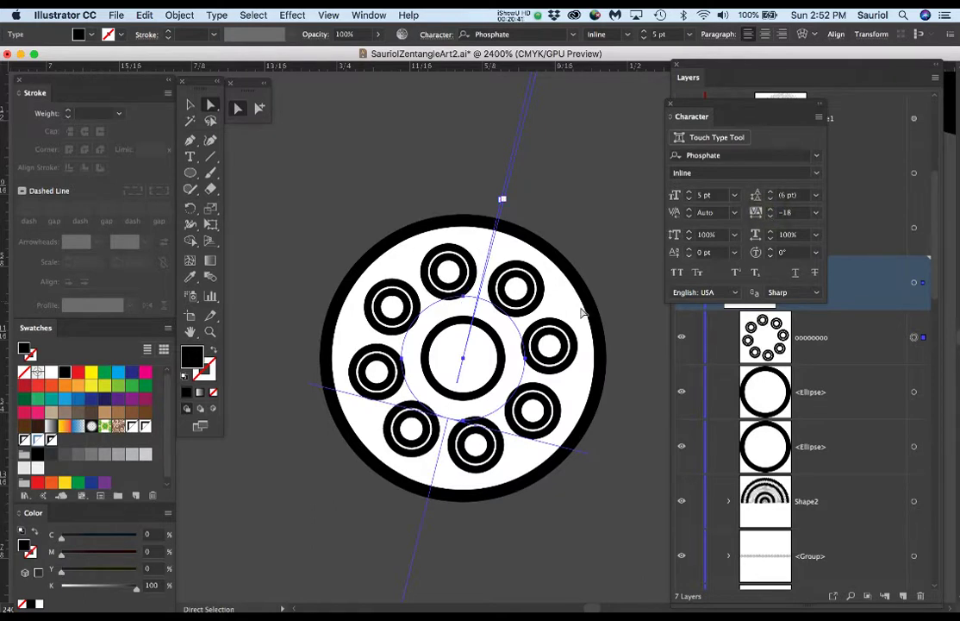
{"action": "left_click", "coordinate": [602, 268]}
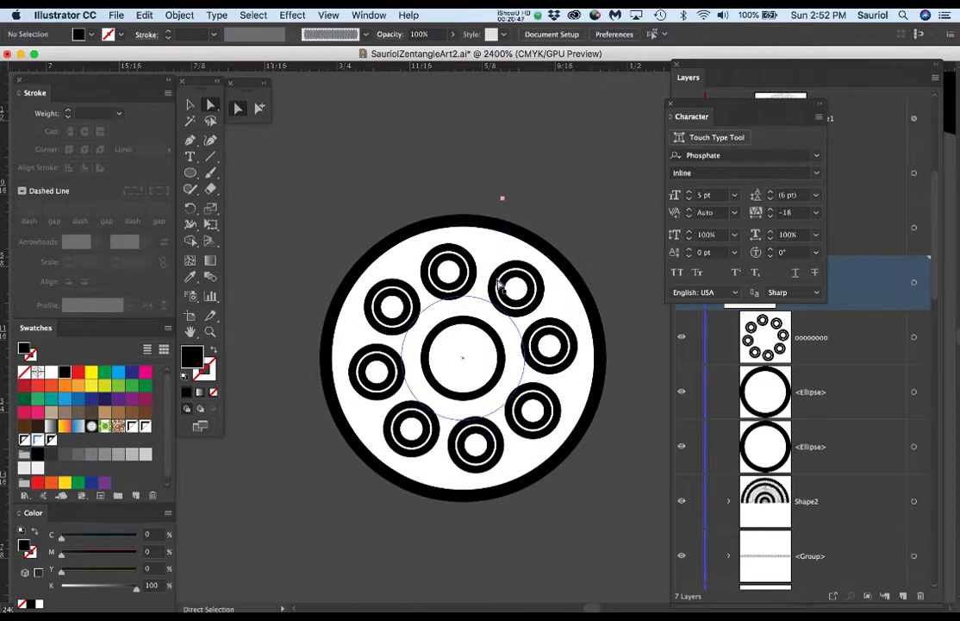
Convert the ring of o letters to outlines and move the Character settings out of the way.
{"action": "scroll", "coordinate": [500, 284], "scroll_direction": "down", "scroll_amount": 1}
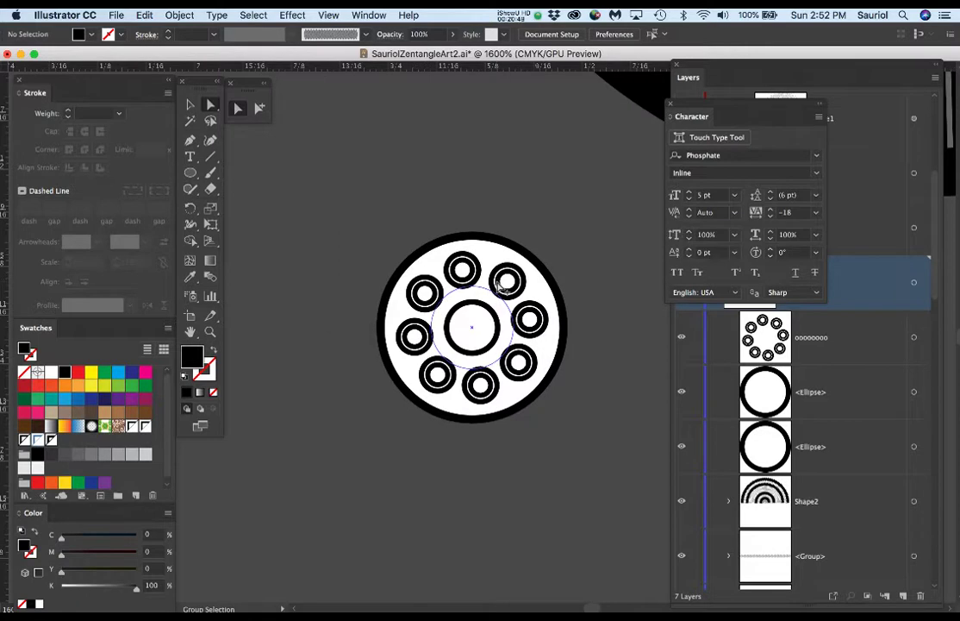
{"action": "key", "text": "a"}
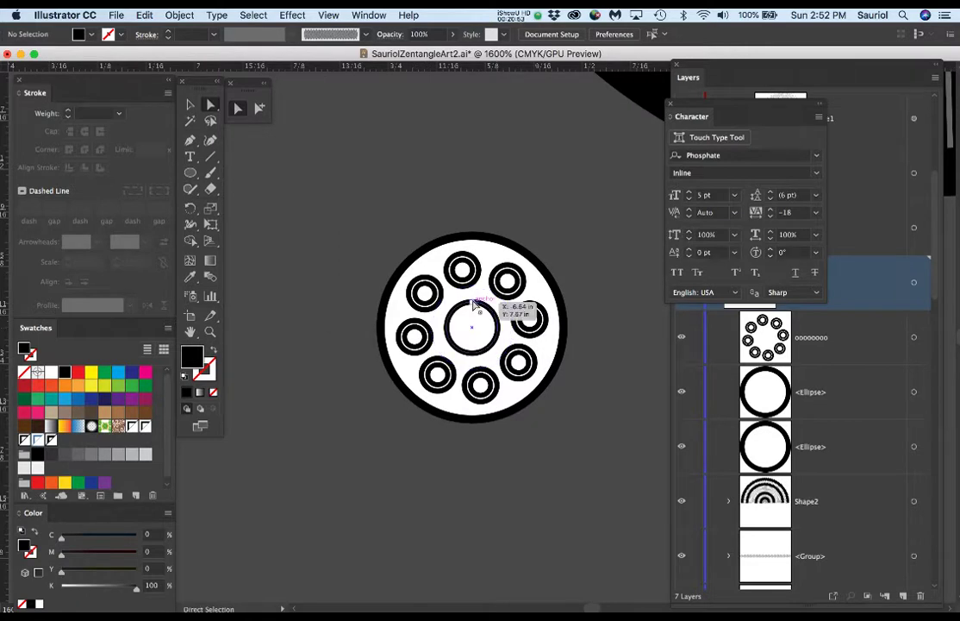
{"action": "scroll", "coordinate": [515, 297], "scroll_direction": "up", "scroll_amount": 1}
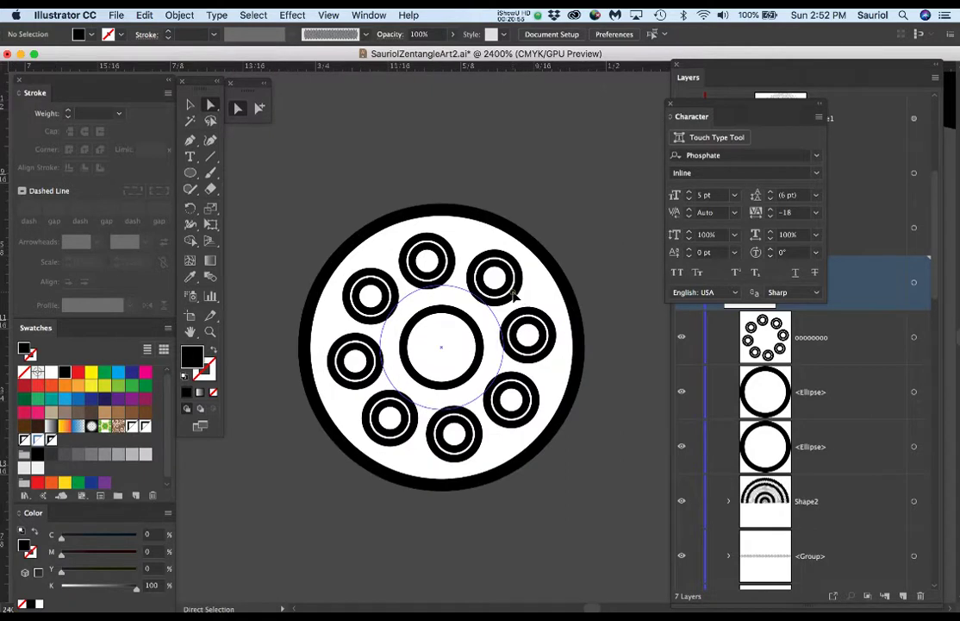
{"action": "left_click", "coordinate": [514, 295]}
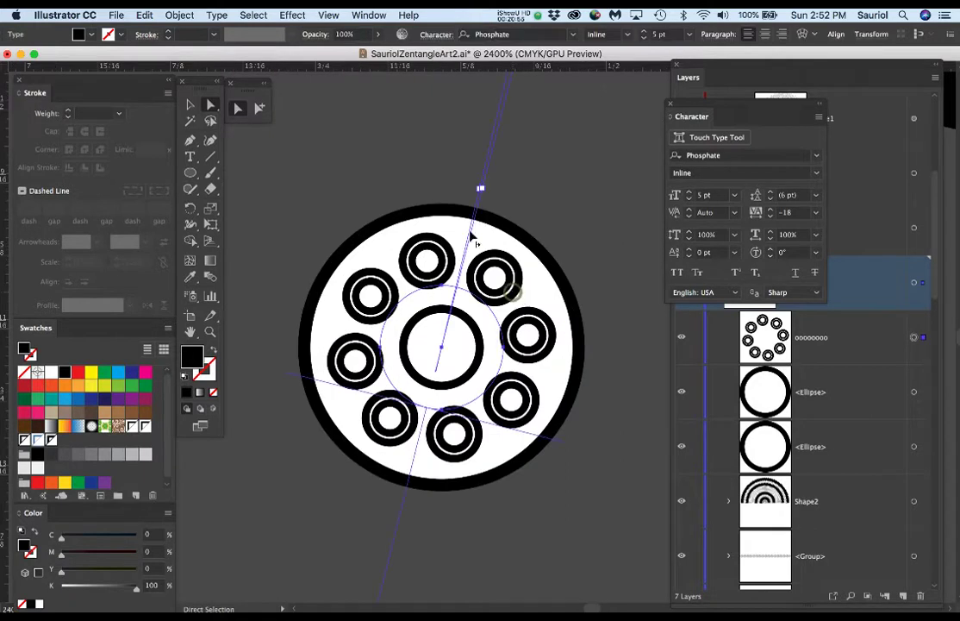
{"action": "left_click", "coordinate": [218, 15]}
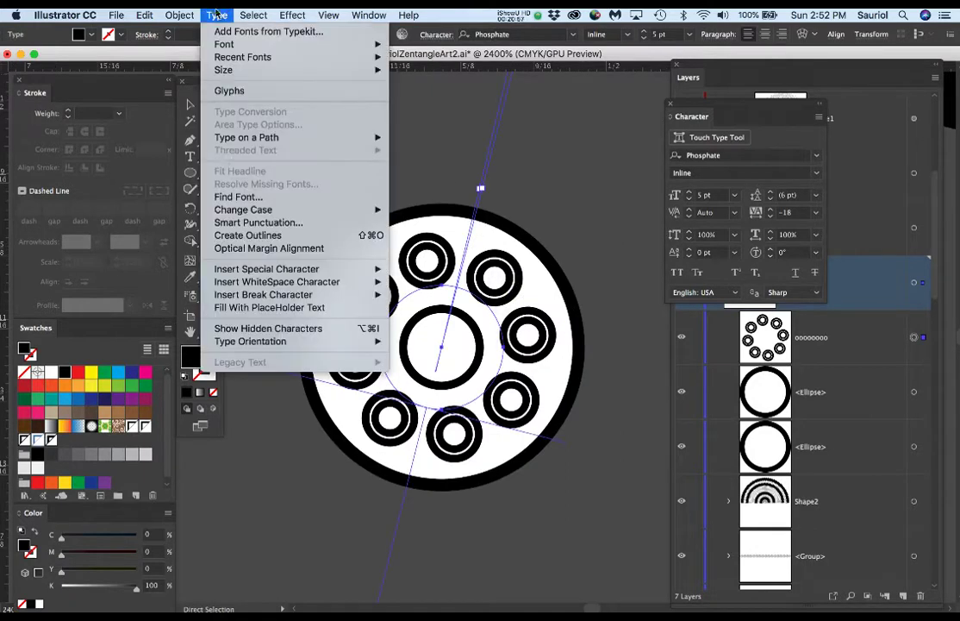
{"action": "left_click", "coordinate": [241, 238]}
{"action": "left_click", "coordinate": [388, 216]}
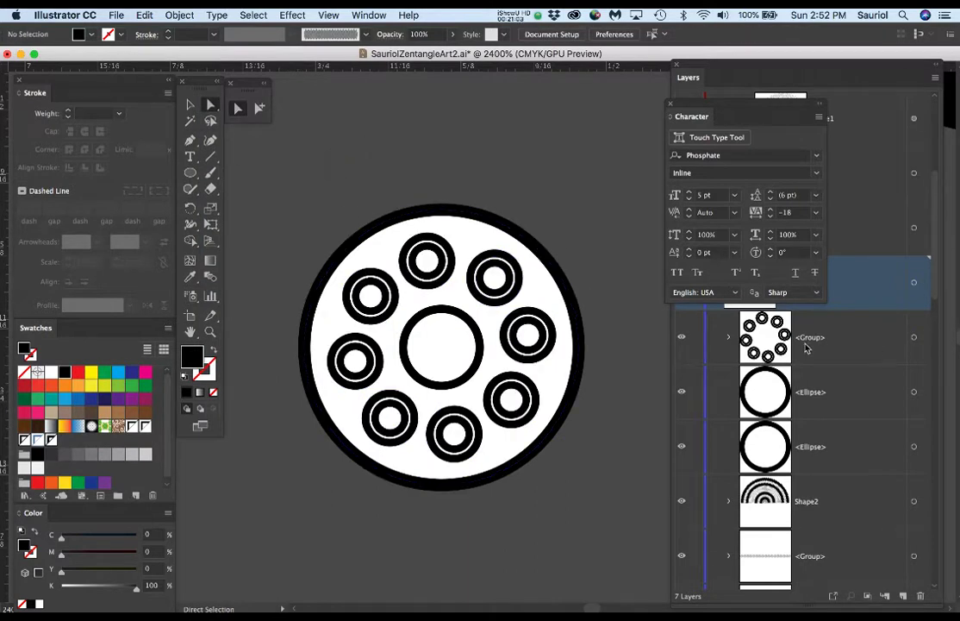
{"action": "left_click_drag", "start_coordinate": [704, 104], "coordinate": [959, 120]}
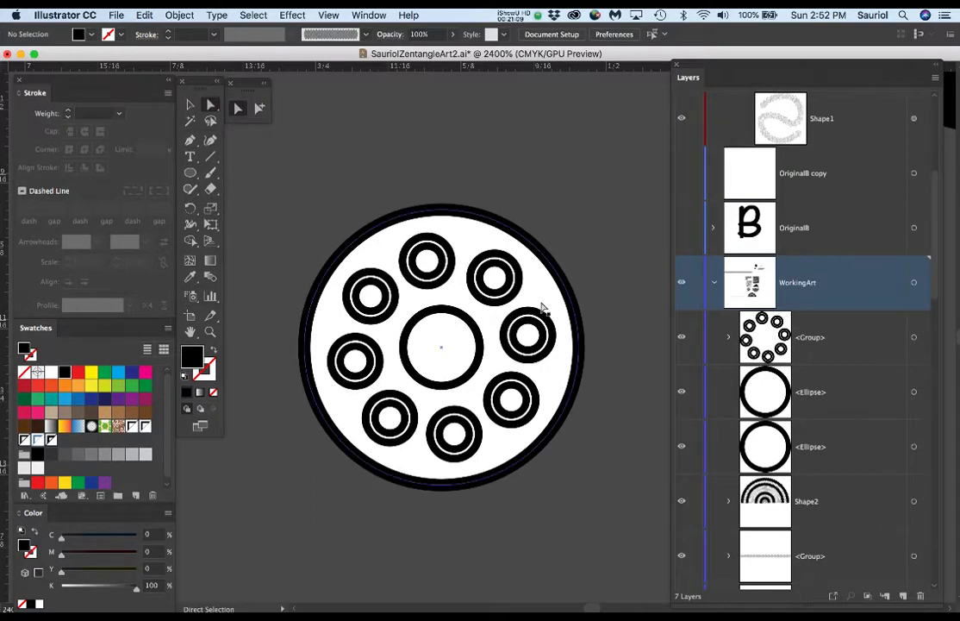
Lock the outlined group of o letters in the WorkingArt layer.
{"action": "scroll", "coordinate": [536, 303], "scroll_direction": "down", "scroll_amount": 4, "text": "alt"}
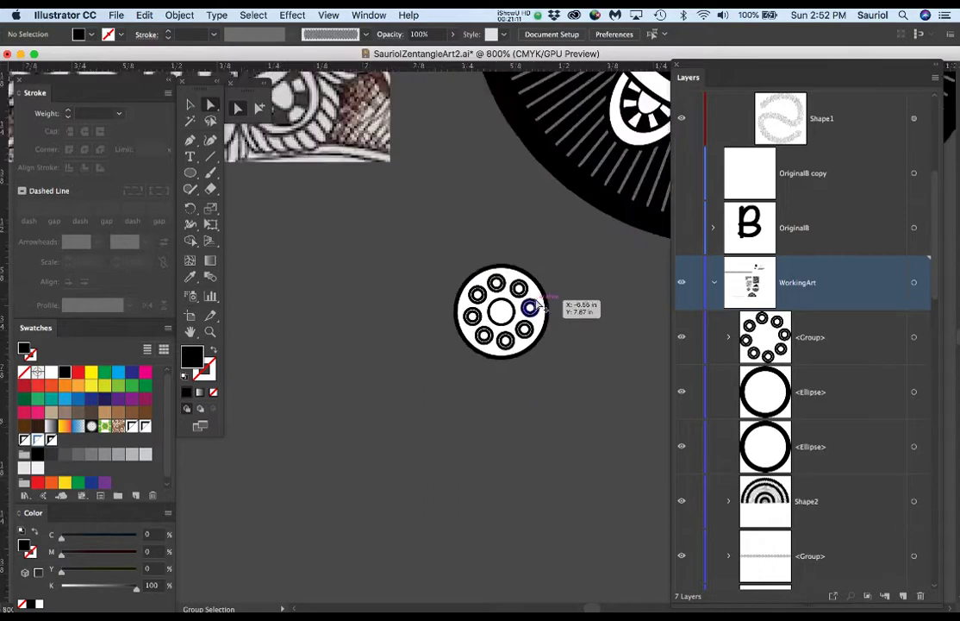
{"action": "left_click_drag", "start_coordinate": [558, 270], "coordinate": [446, 324]}
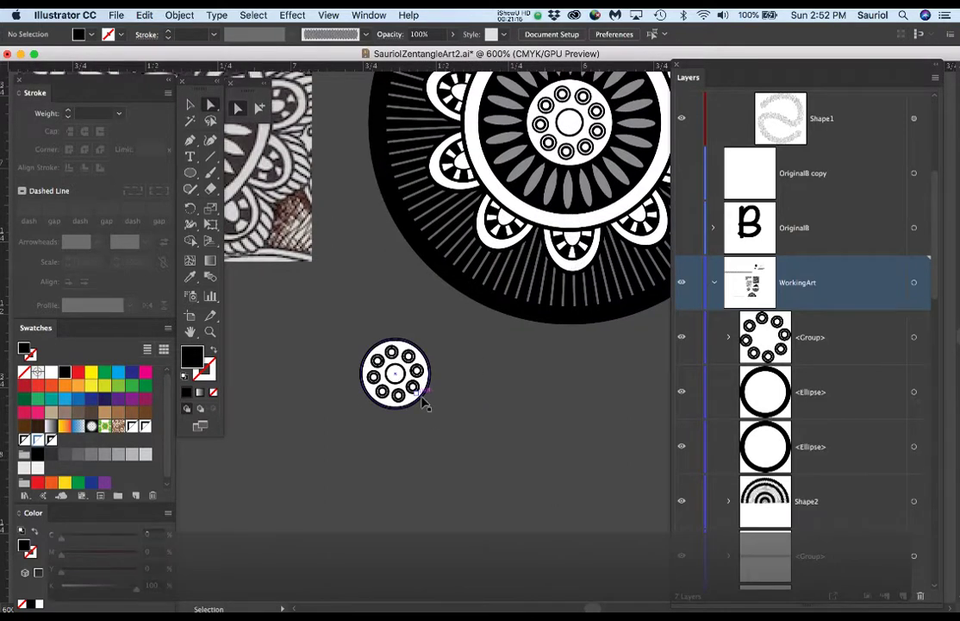
{"action": "left_click", "coordinate": [421, 397]}
{"action": "left_click", "coordinate": [441, 379]}
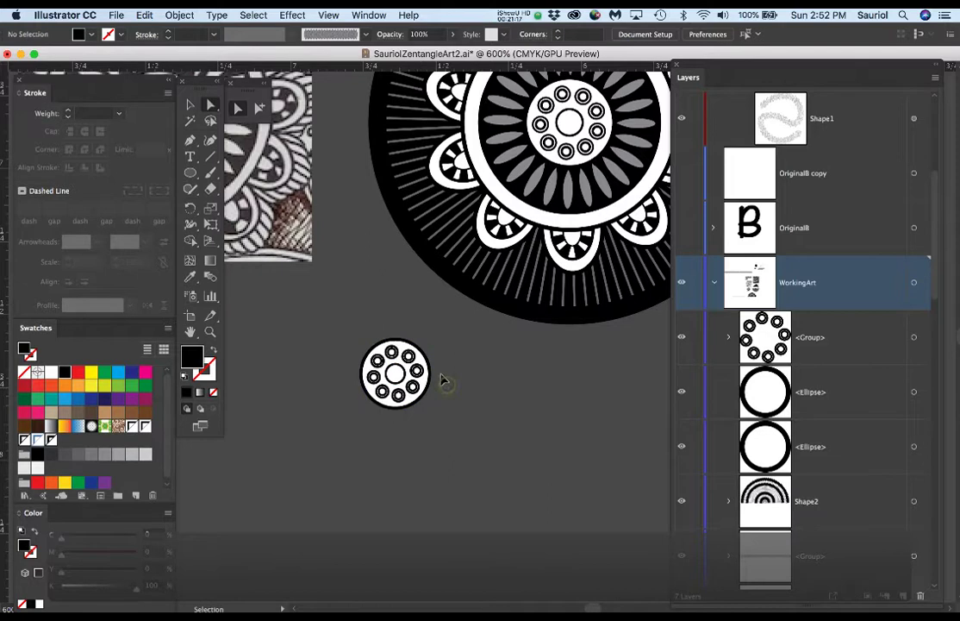
{"action": "key", "text": "a"}
{"action": "left_click", "coordinate": [696, 338]}
{"action": "key", "text": "v"}
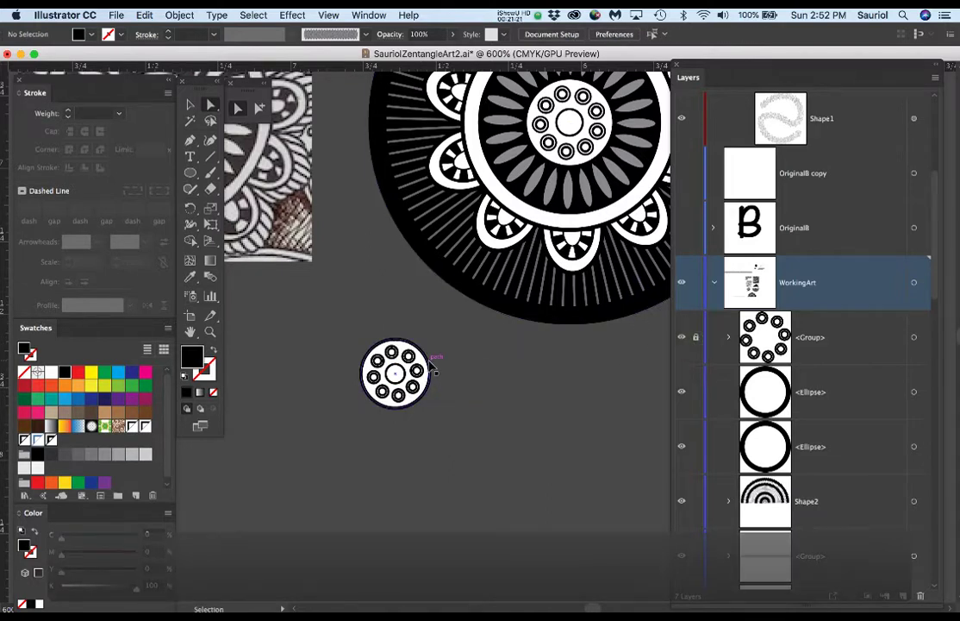
Duplicate the mandala's outer circle in place and enlarge the copy from its center to about 0.62 in.
{"action": "key", "text": "a"}
{"action": "left_click", "coordinate": [430, 367]}
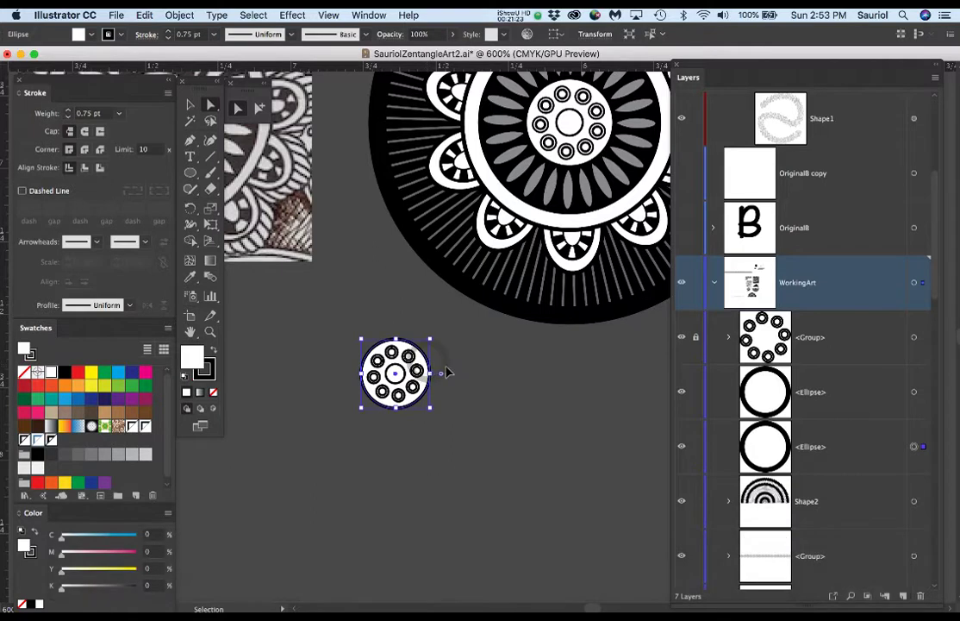
{"action": "scroll", "coordinate": [433, 369], "scroll_direction": "up", "scroll_amount": 1, "text": "alt"}
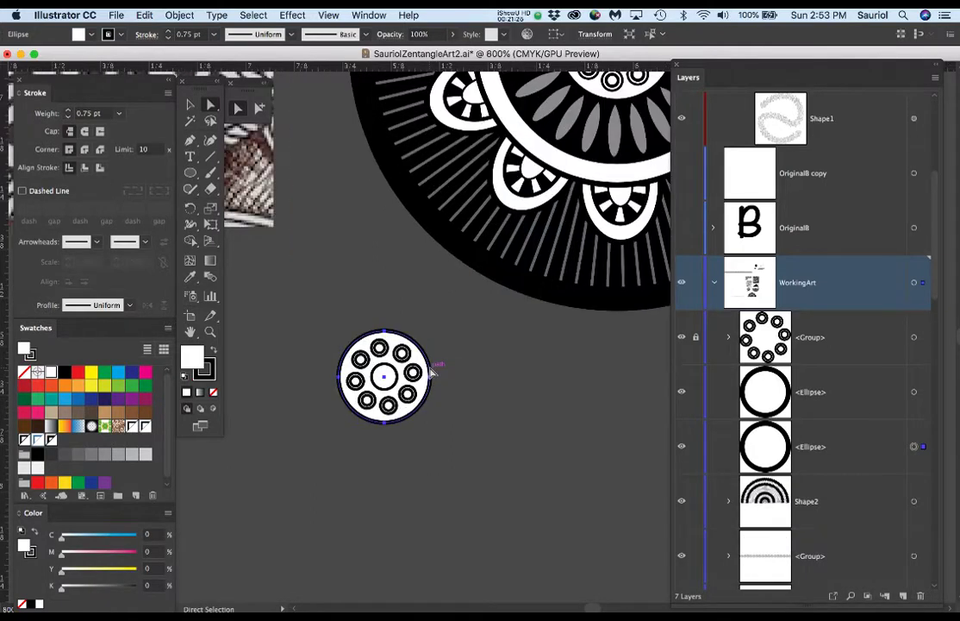
{"action": "key", "text": "super+c"}
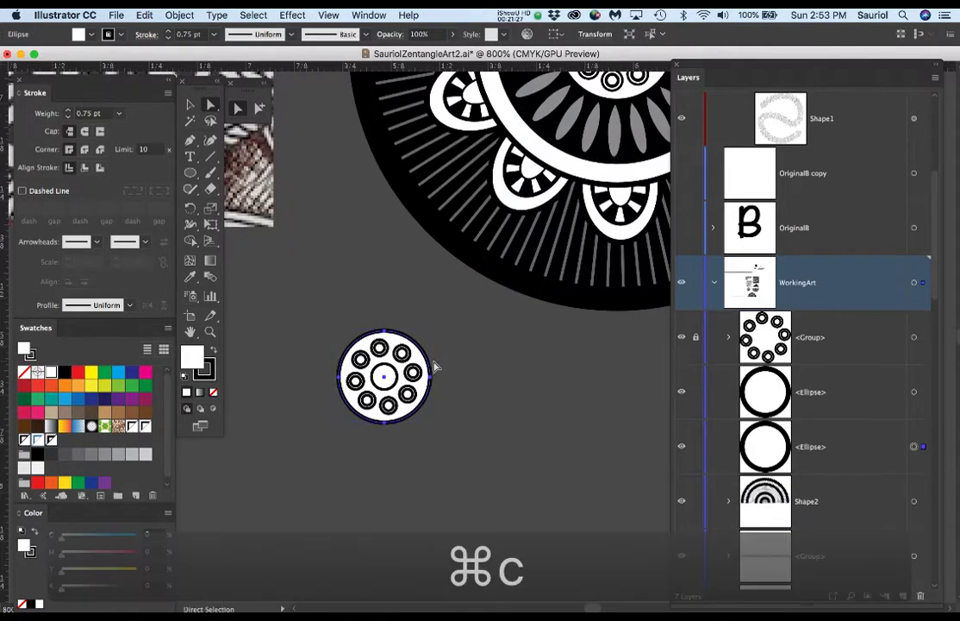
{"action": "key", "text": "super+f"}
{"action": "key", "text": "super"}
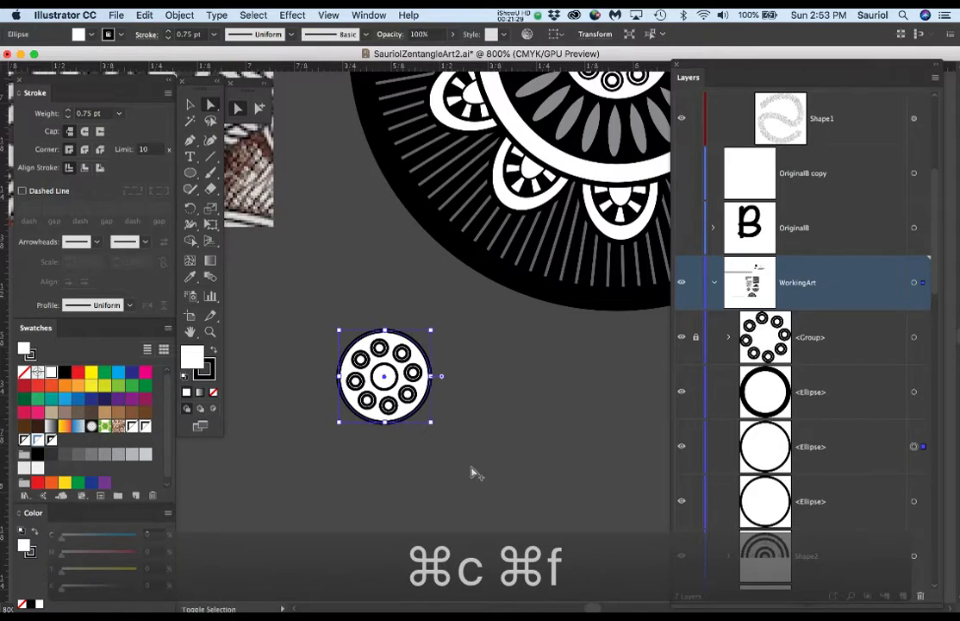
{"action": "left_click_drag", "start_coordinate": [432, 425], "coordinate": [532, 501]}
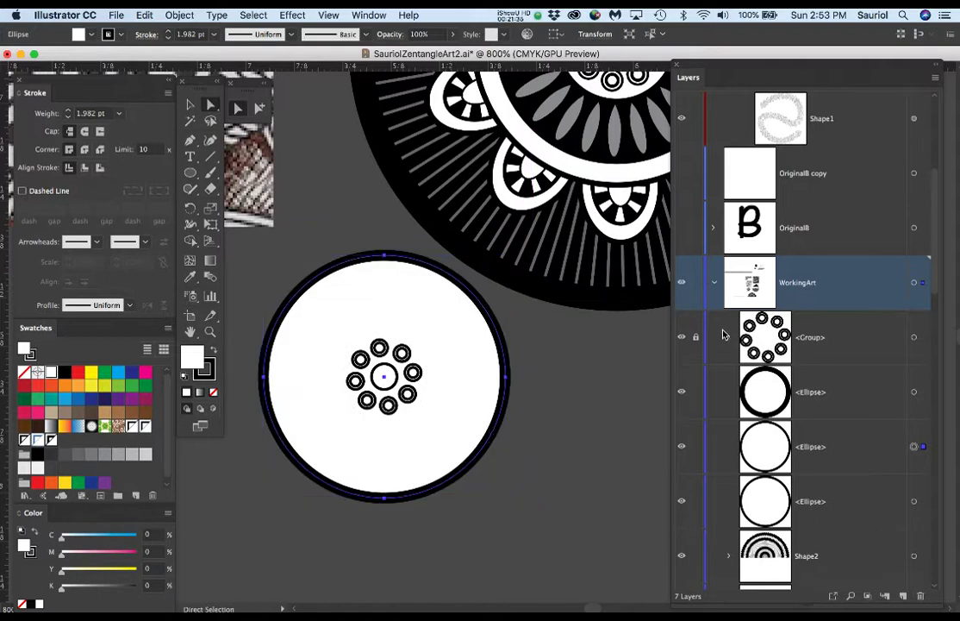
Move the enlarged circle behind the mandala's original outer circle and fill it with black.
{"action": "left_click_drag", "start_coordinate": [850, 399], "coordinate": [847, 537]}
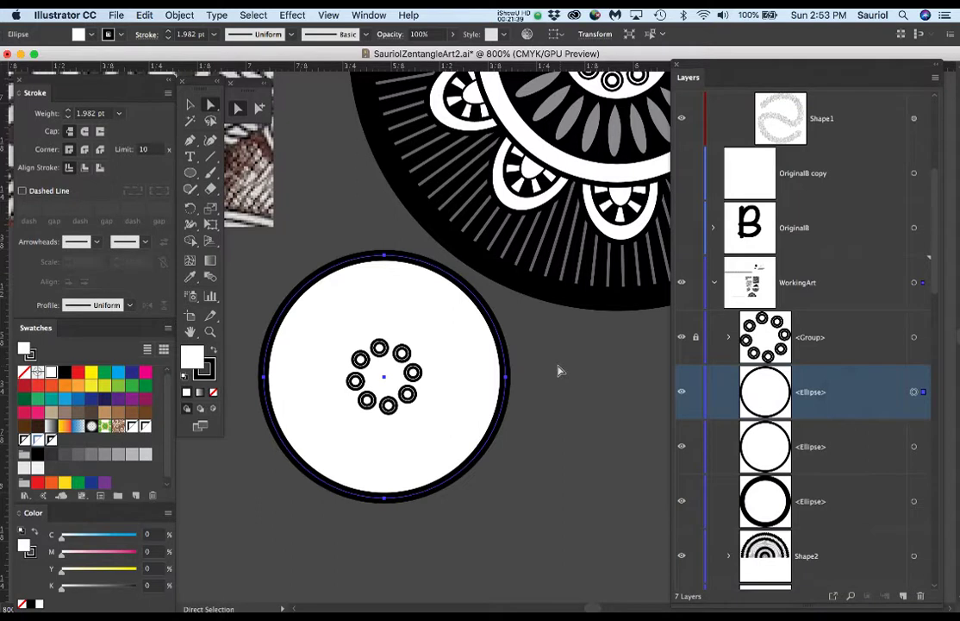
{"action": "scroll", "coordinate": [786, 463], "scroll_direction": "down", "scroll_amount": 2}
{"action": "left_click_drag", "start_coordinate": [838, 315], "coordinate": [827, 349]}
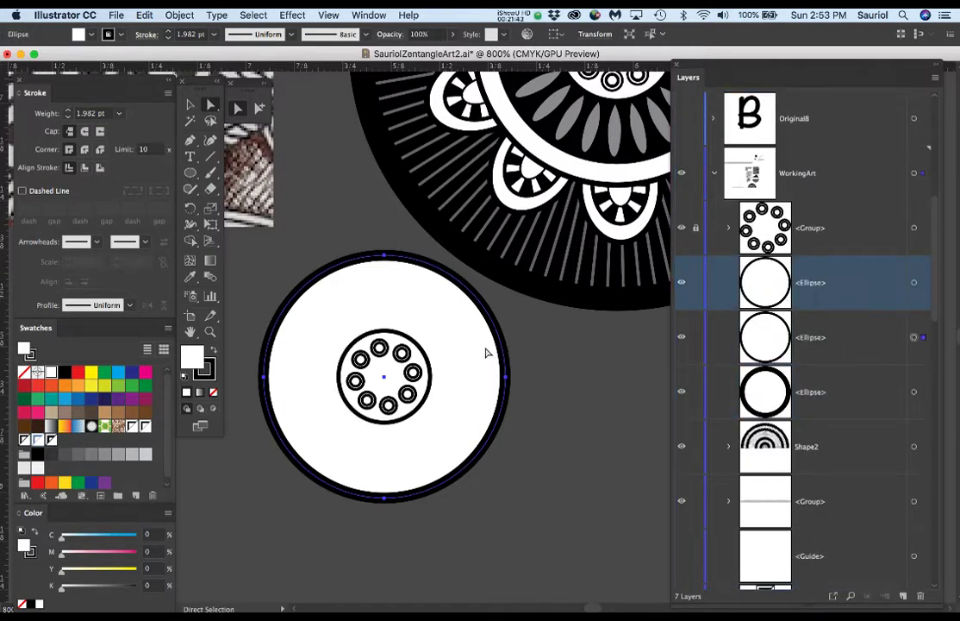
{"action": "scroll", "coordinate": [297, 342], "scroll_direction": "down", "scroll_amount": 2}
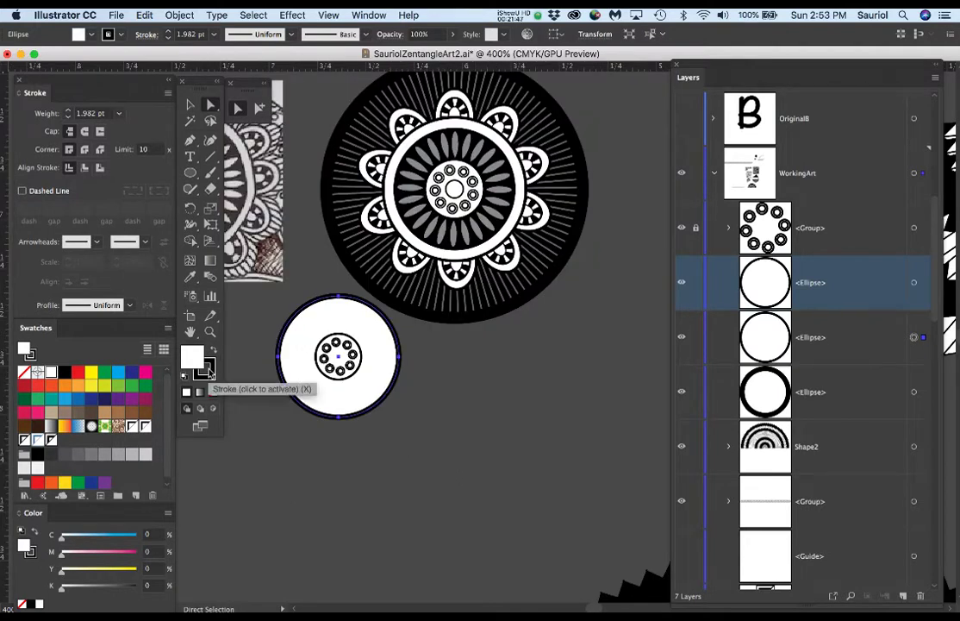
{"action": "left_click", "coordinate": [208, 368]}
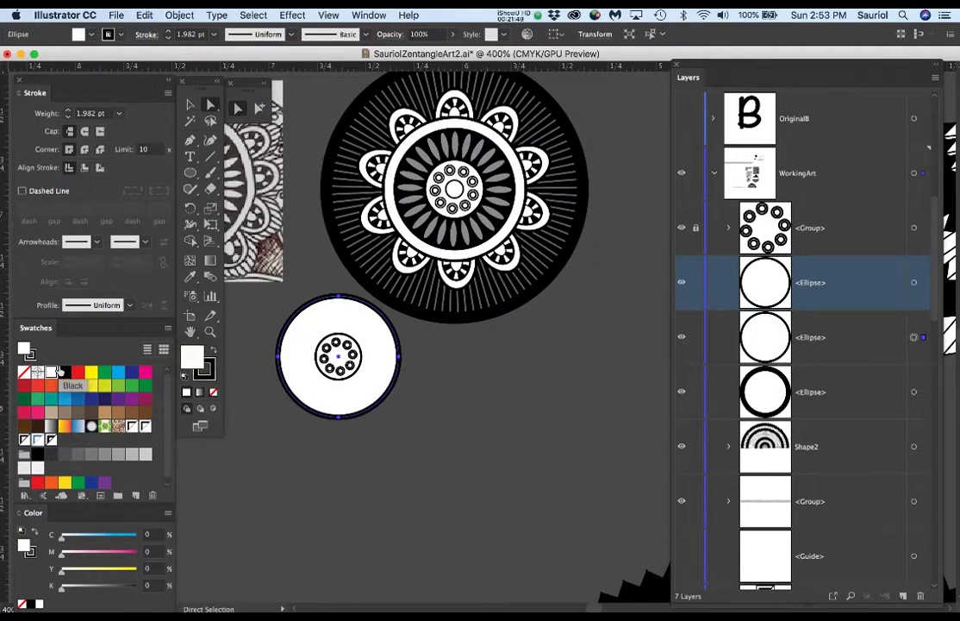
{"action": "left_click", "coordinate": [64, 371]}
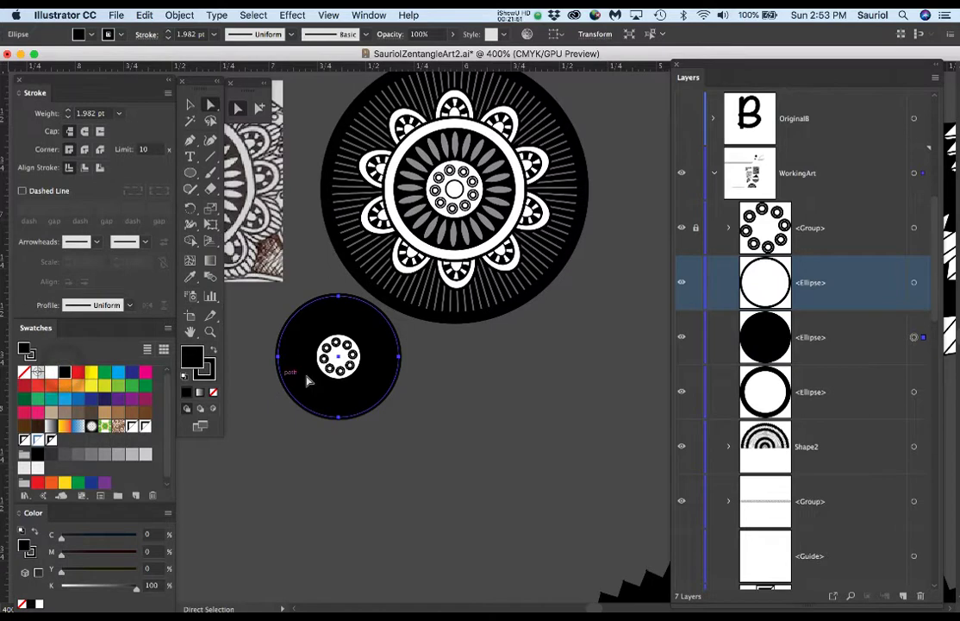
Duplicate the black circle in place and enlarge the copy from its center to about 0.76 in.
{"action": "key", "text": "super+c"}
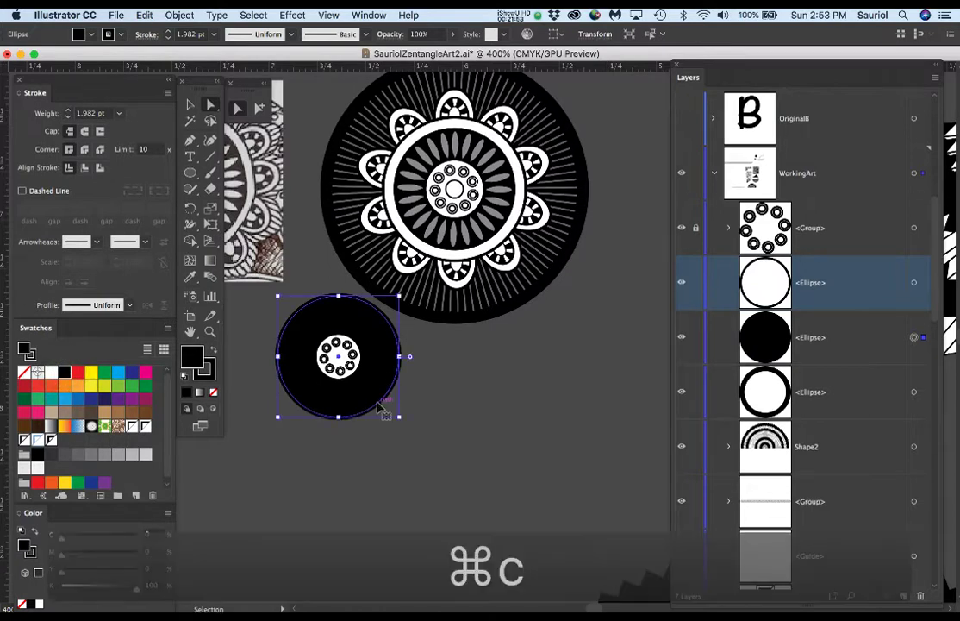
{"action": "key", "text": "super+f"}
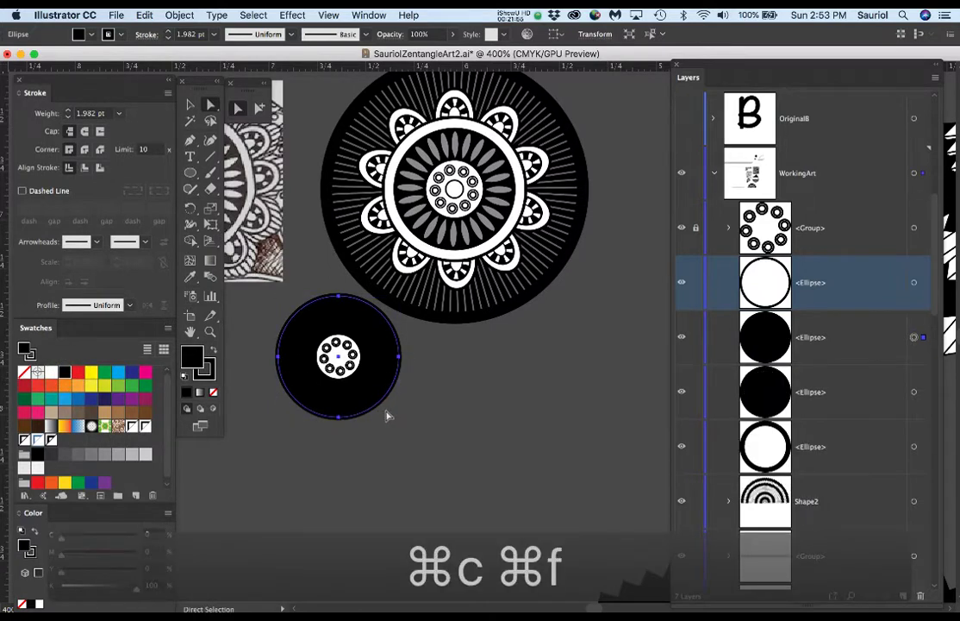
{"action": "key", "text": "v"}
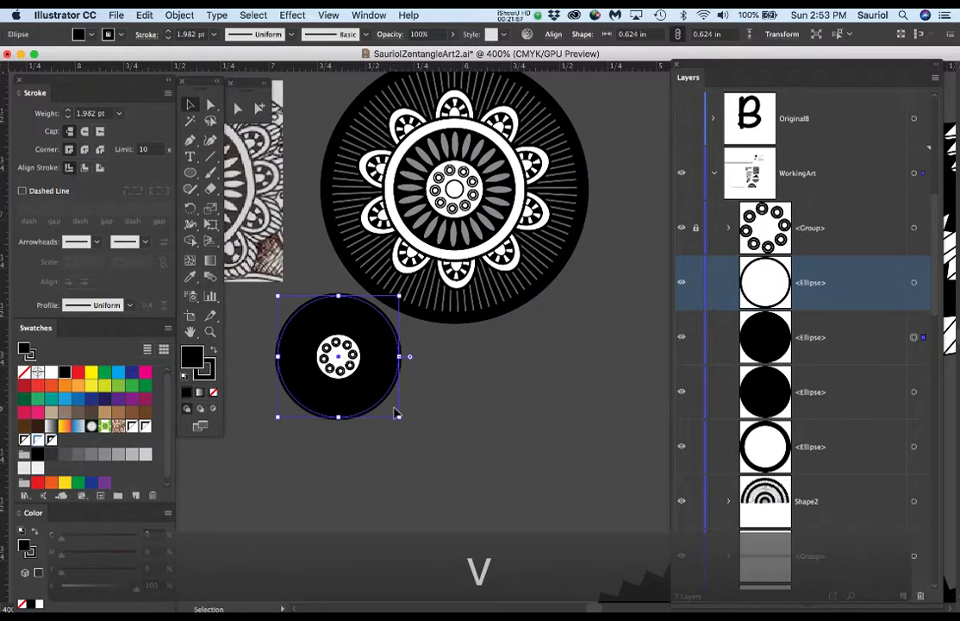
{"action": "mouse_move", "coordinate": [398, 418]}
{"action": "left_mouse_down"}
{"action": "mouse_move", "coordinate": [422, 427]}
{"action": "mouse_move", "coordinate": [414, 429]}
{"action": "left_mouse_up"}
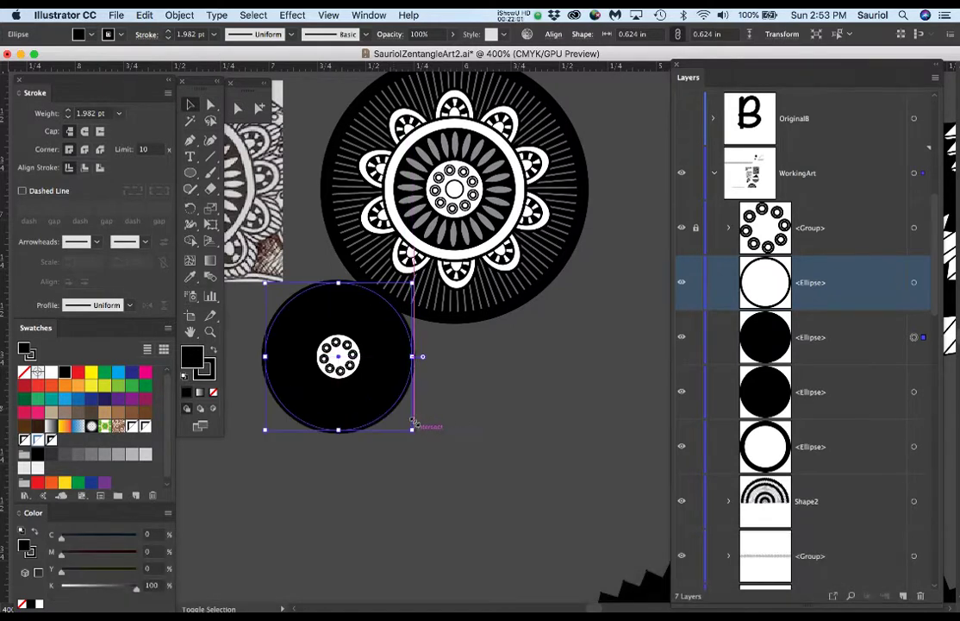
Give the largest circle a 1 pt stroke and a white fill.
{"action": "left_click", "coordinate": [168, 38]}
{"action": "left_click", "coordinate": [169, 38]}
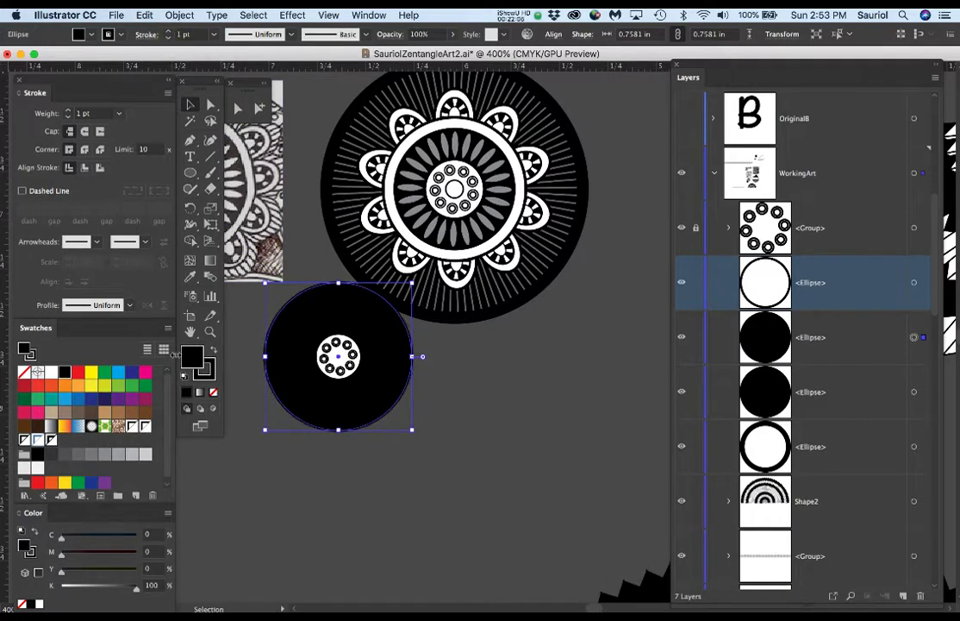
{"action": "left_click", "coordinate": [51, 372]}
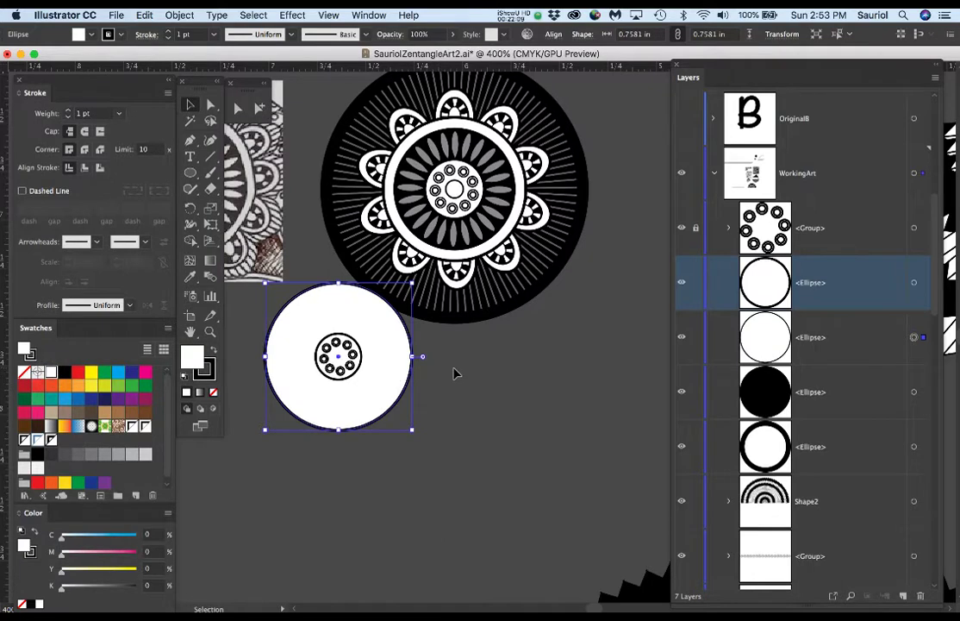
Reorder the mandala's ellipses so the large white circle sits behind all the others.
{"action": "mouse_move", "coordinate": [786, 287]}
{"action": "left_mouse_down"}
{"action": "mouse_move", "coordinate": [866, 424]}
{"action": "mouse_move", "coordinate": [832, 414]}
{"action": "mouse_move", "coordinate": [841, 475]}
{"action": "mouse_move", "coordinate": [641, 413]}
{"action": "left_mouse_up"}
{"action": "left_click_drag", "start_coordinate": [900, 405], "coordinate": [692, 414]}
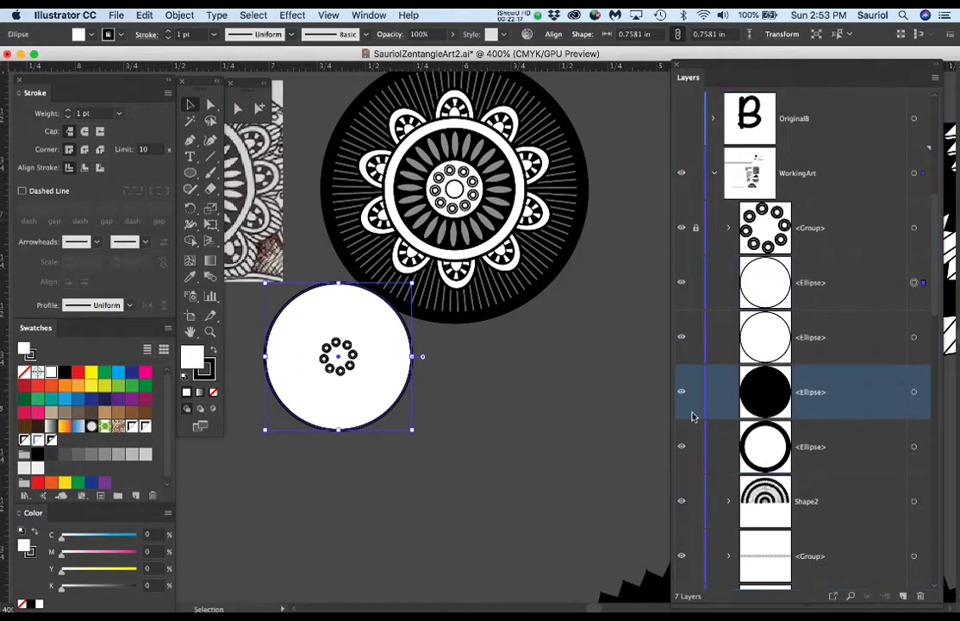
{"action": "scroll", "coordinate": [833, 371], "scroll_direction": "down", "scroll_amount": 2}
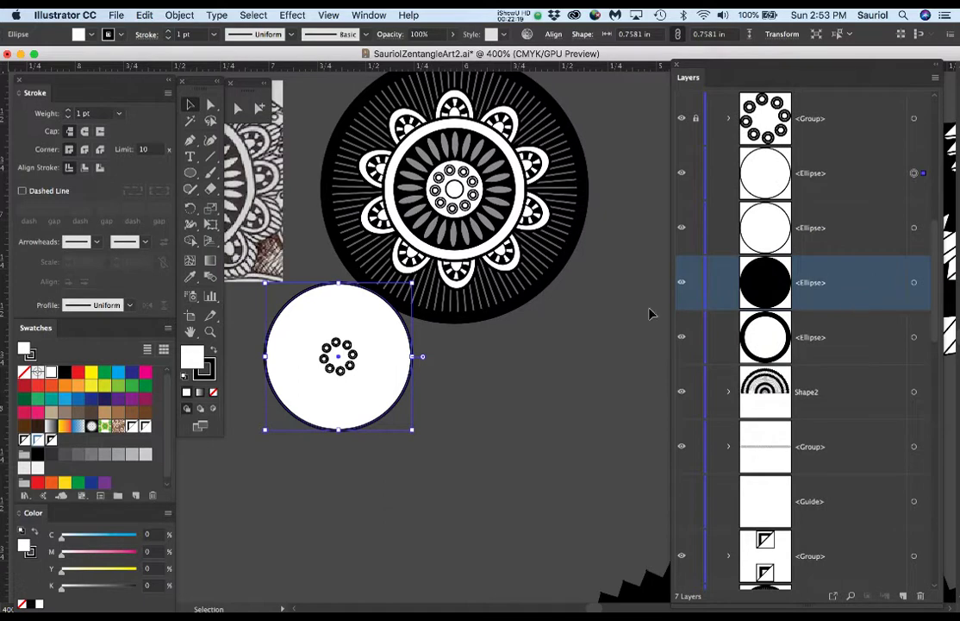
{"action": "scroll", "coordinate": [792, 312], "scroll_direction": "up", "scroll_amount": 1}
{"action": "left_click_drag", "start_coordinate": [850, 243], "coordinate": [852, 362]}
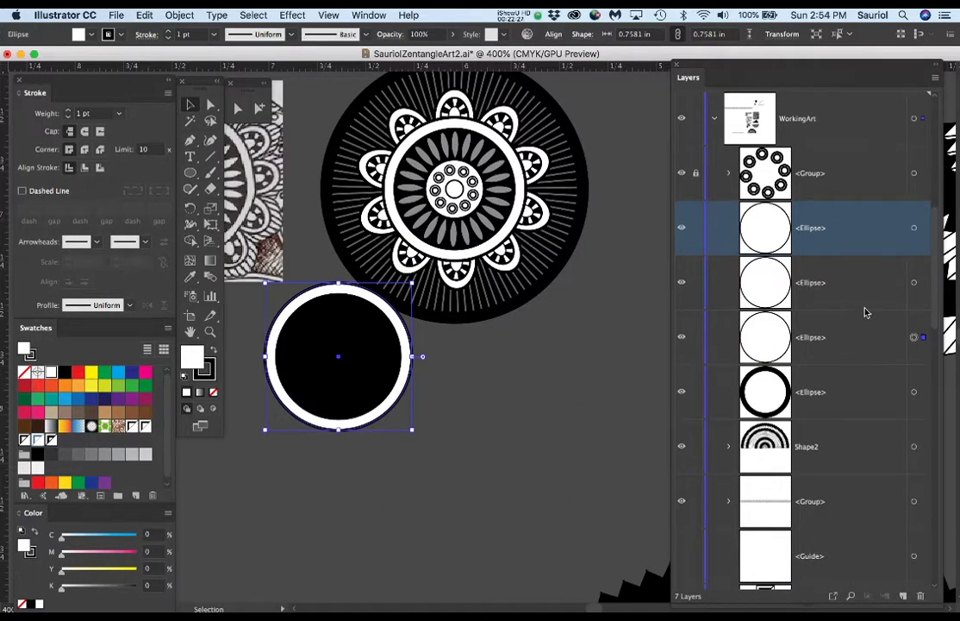
{"action": "left_click_drag", "start_coordinate": [826, 350], "coordinate": [819, 207]}
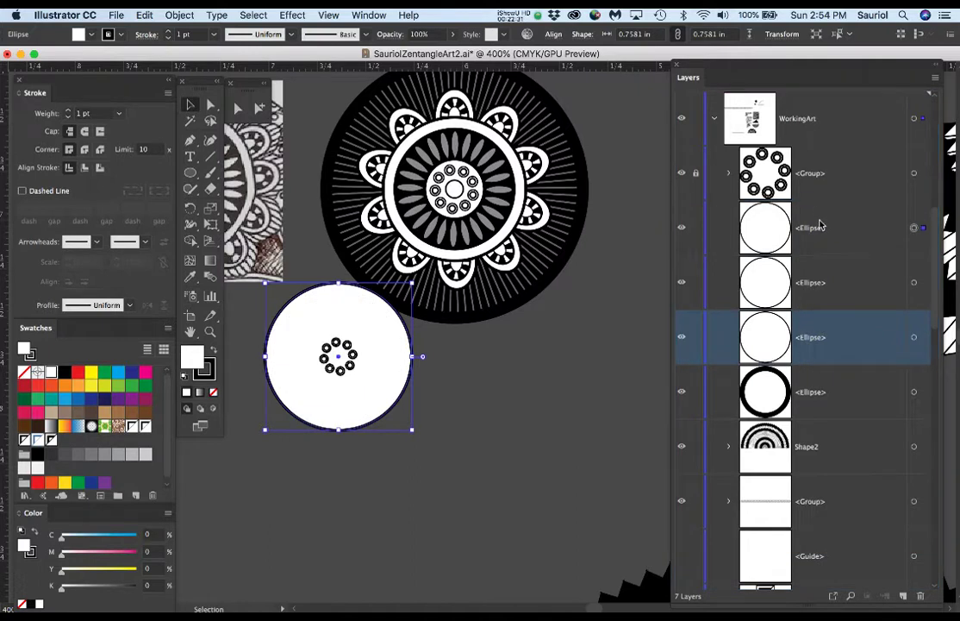
{"action": "left_click_drag", "start_coordinate": [829, 230], "coordinate": [833, 424]}
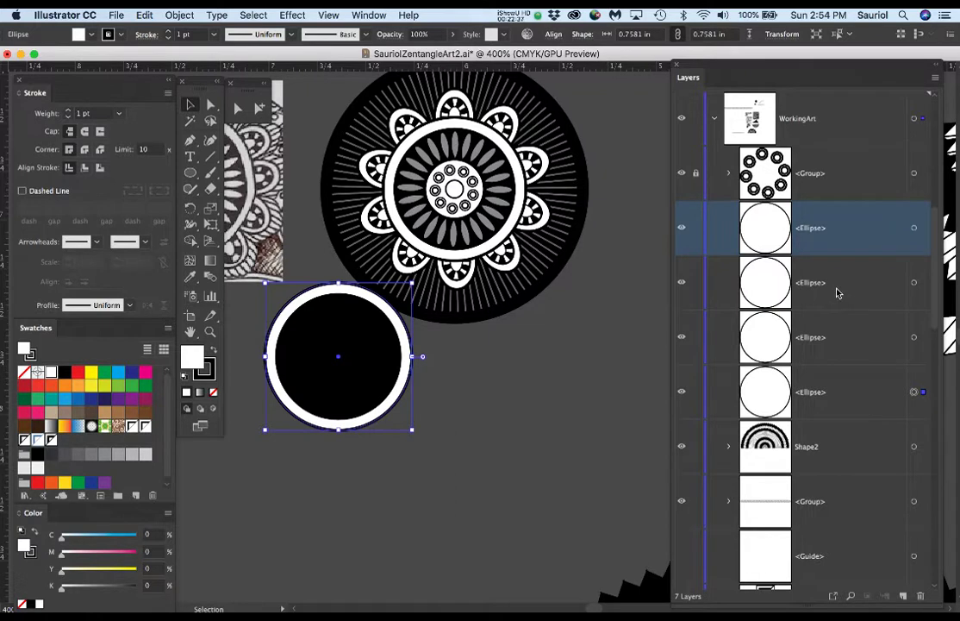
Reorder the mandala's ellipses so the small center circle is frontmost and the 0.2361 in white circle sits directly above the black circle.
{"action": "left_click", "coordinate": [913, 338]}
{"action": "left_click_drag", "start_coordinate": [867, 343], "coordinate": [841, 211]}
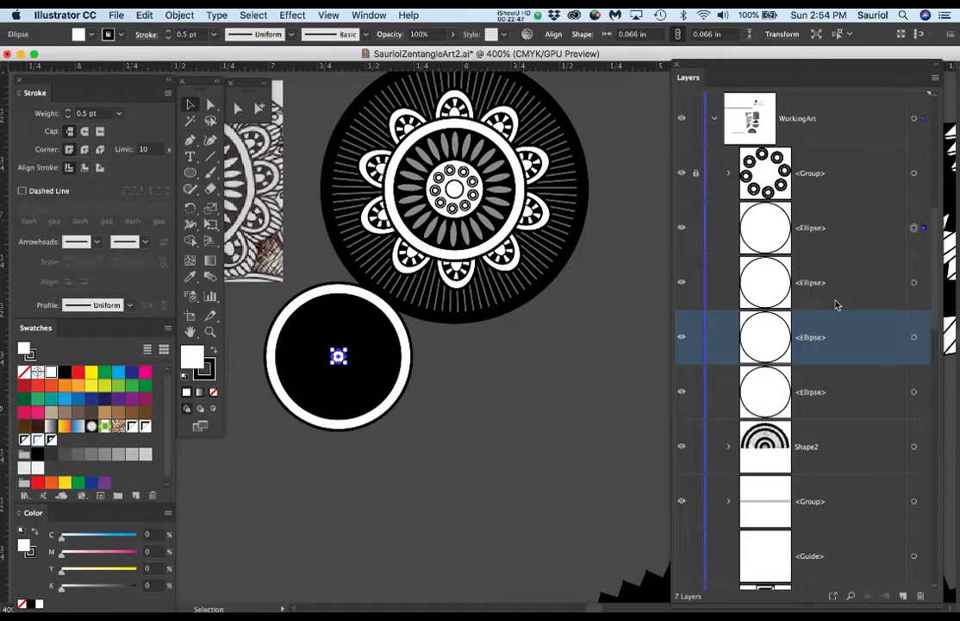
{"action": "left_click", "coordinate": [915, 393]}
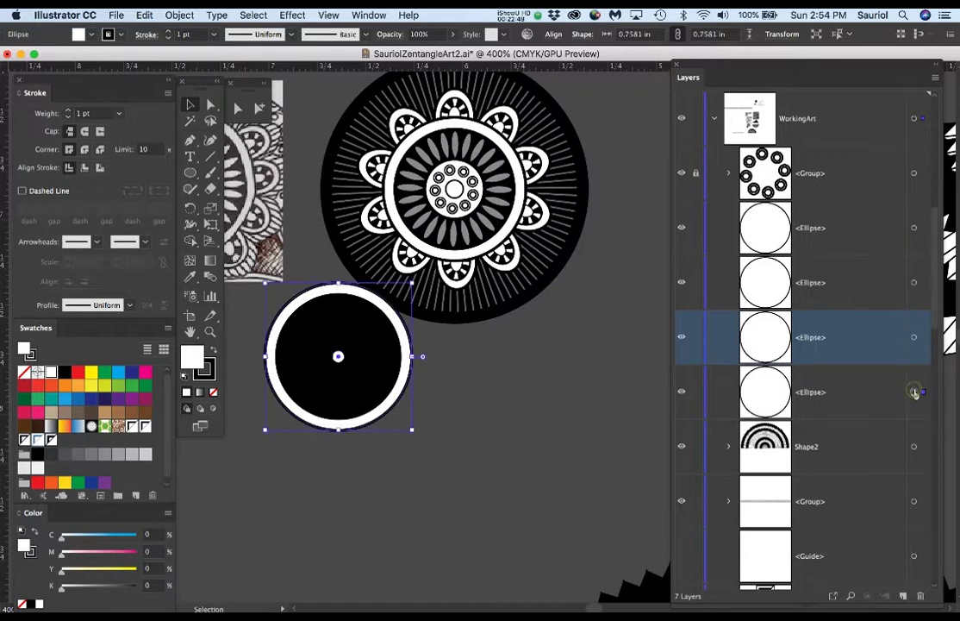
{"action": "left_click", "coordinate": [914, 282]}
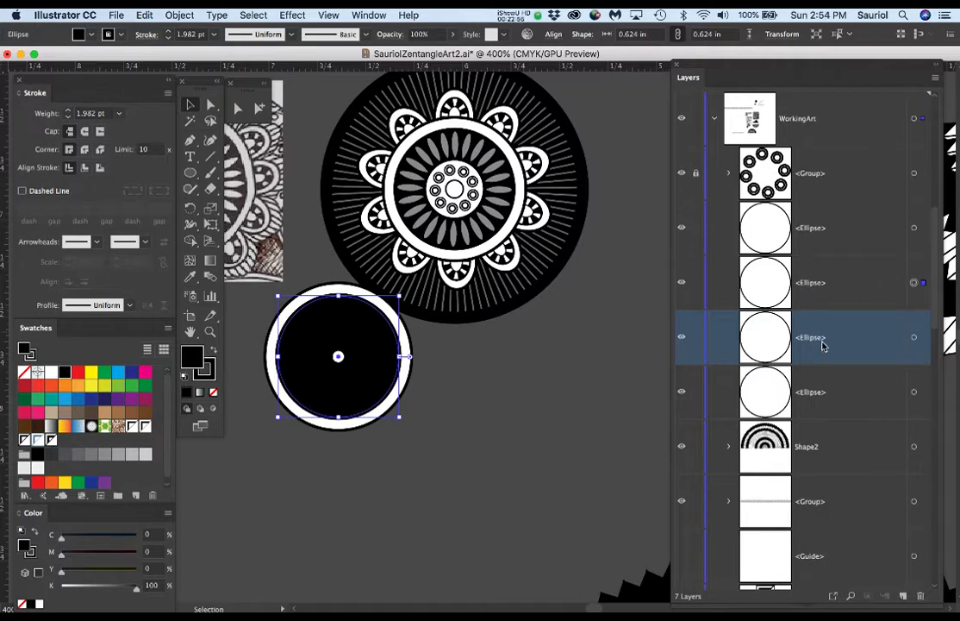
{"action": "left_click", "coordinate": [914, 337]}
{"action": "left_click_drag", "start_coordinate": [870, 336], "coordinate": [849, 256]}
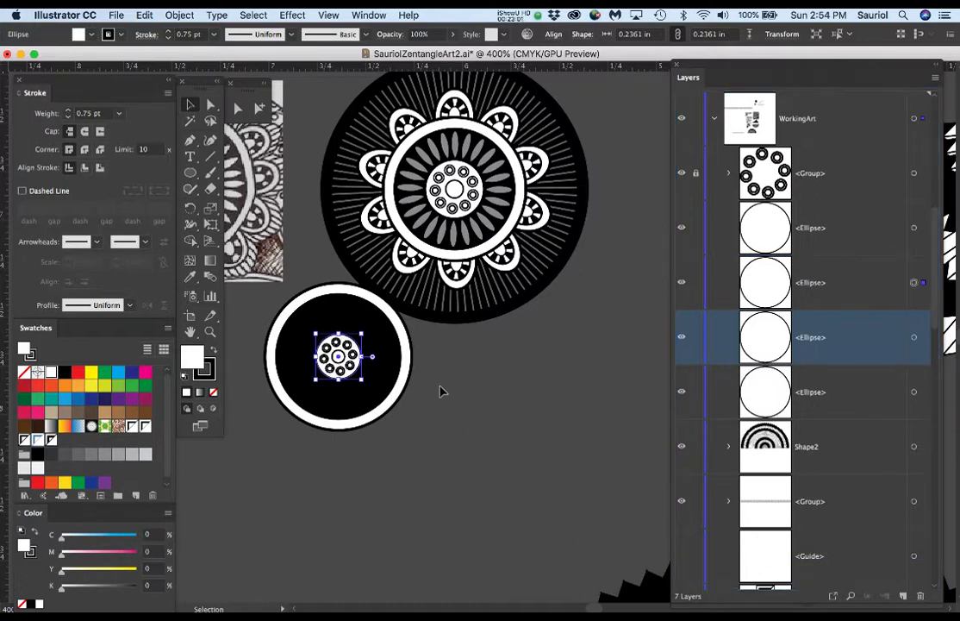
Duplicate the small center circle straight up into the black band and stretch the copy into a vertical ellipse about 0.16 in tall.
{"action": "scroll", "coordinate": [439, 393], "scroll_direction": "left", "scroll_amount": 3}
{"action": "scroll", "coordinate": [489, 405], "scroll_direction": "up", "scroll_amount": 1}
{"action": "scroll", "coordinate": [489, 405], "scroll_direction": "right", "scroll_amount": 2}
{"action": "scroll", "coordinate": [480, 401], "scroll_direction": "up", "scroll_amount": 2}
{"action": "scroll", "coordinate": [551, 482], "scroll_direction": "up", "scroll_amount": 1}
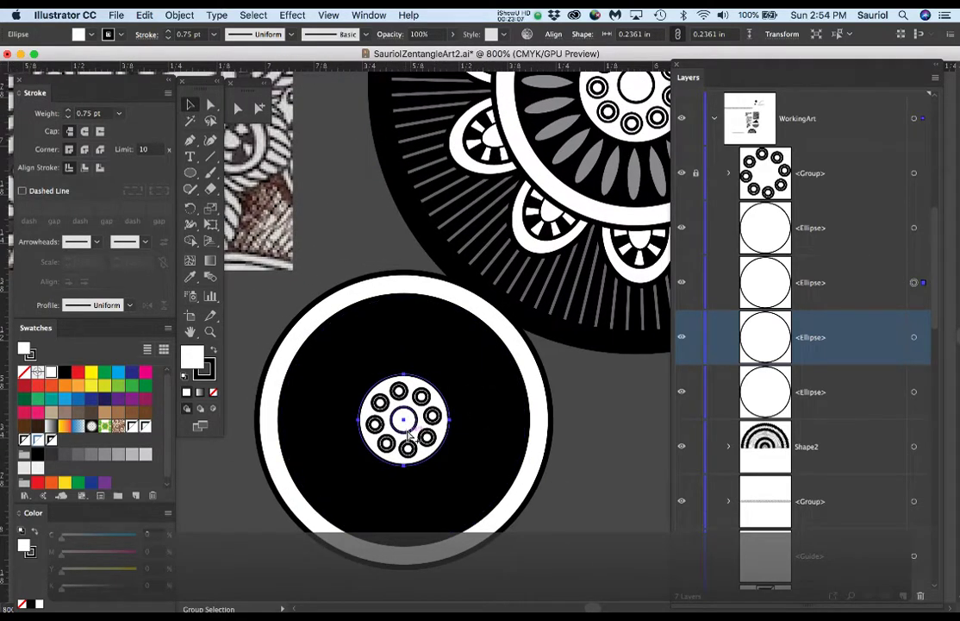
{"action": "left_click_drag", "start_coordinate": [410, 436], "coordinate": [404, 304]}
{"action": "left_click_drag", "start_coordinate": [403, 353], "coordinate": [403, 369]}
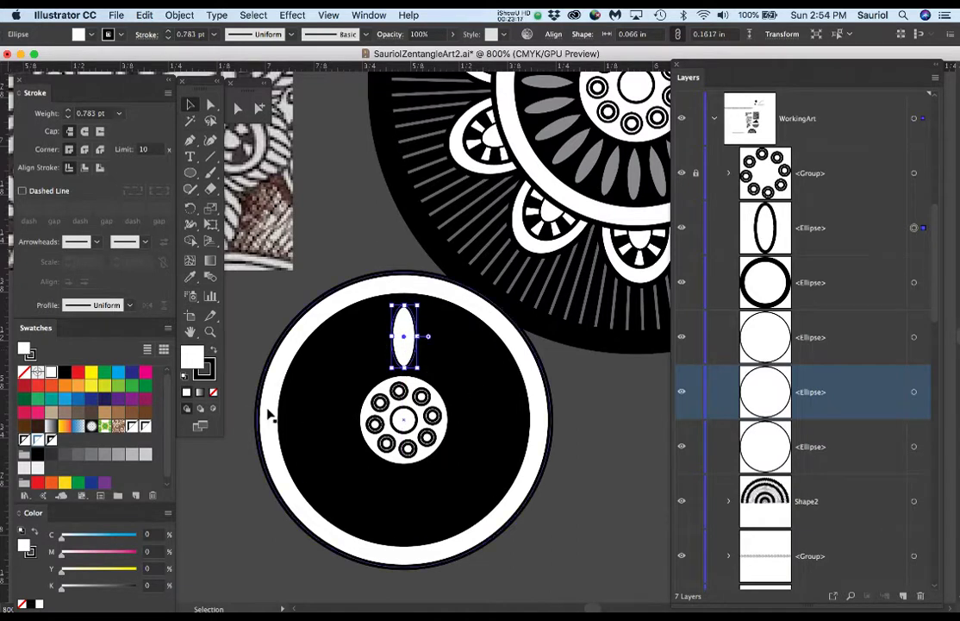
Remove the vertical ellipse's stroke and convert its top and bottom anchor points to corner points, forming a pointed petal.
{"action": "left_click", "coordinate": [205, 369]}
{"action": "left_click", "coordinate": [214, 392]}
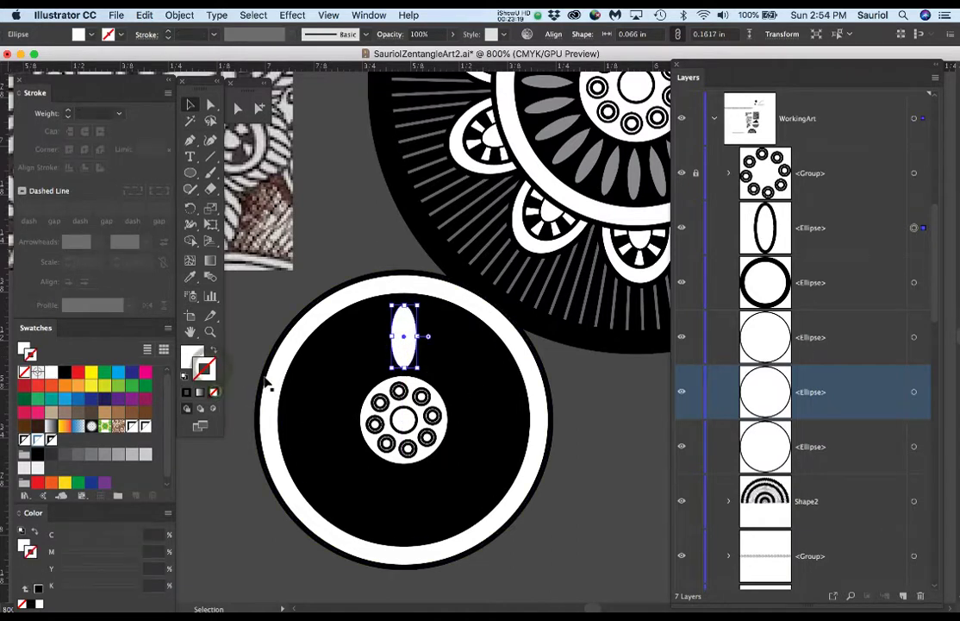
{"action": "scroll", "coordinate": [369, 340], "scroll_direction": "up", "scroll_amount": 1}
{"action": "scroll", "coordinate": [369, 340], "scroll_direction": "up", "scroll_amount": 1}
{"action": "key", "text": "p"}
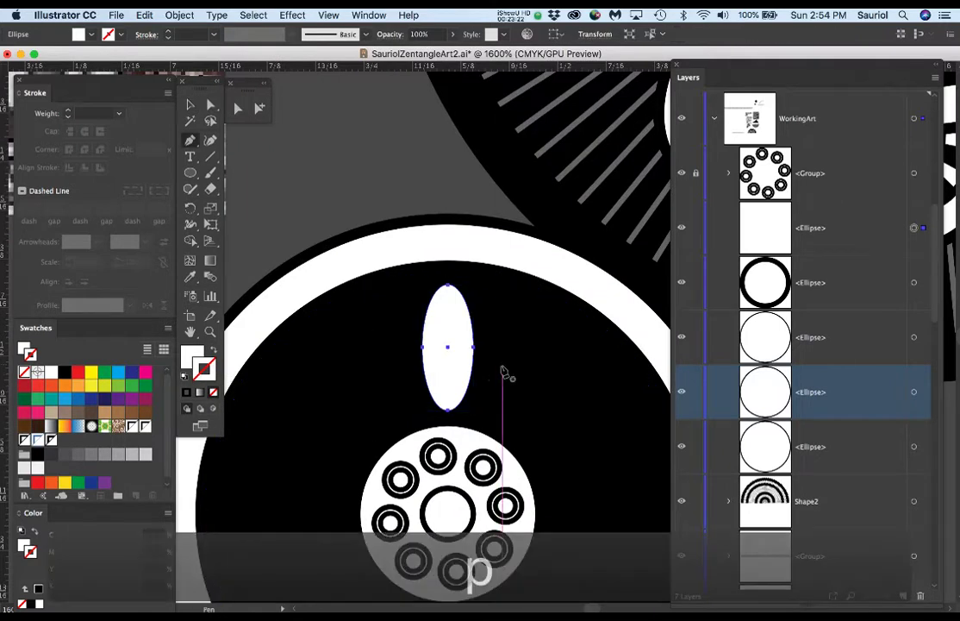
{"action": "left_click", "coordinate": [448, 412], "text": "alt"}
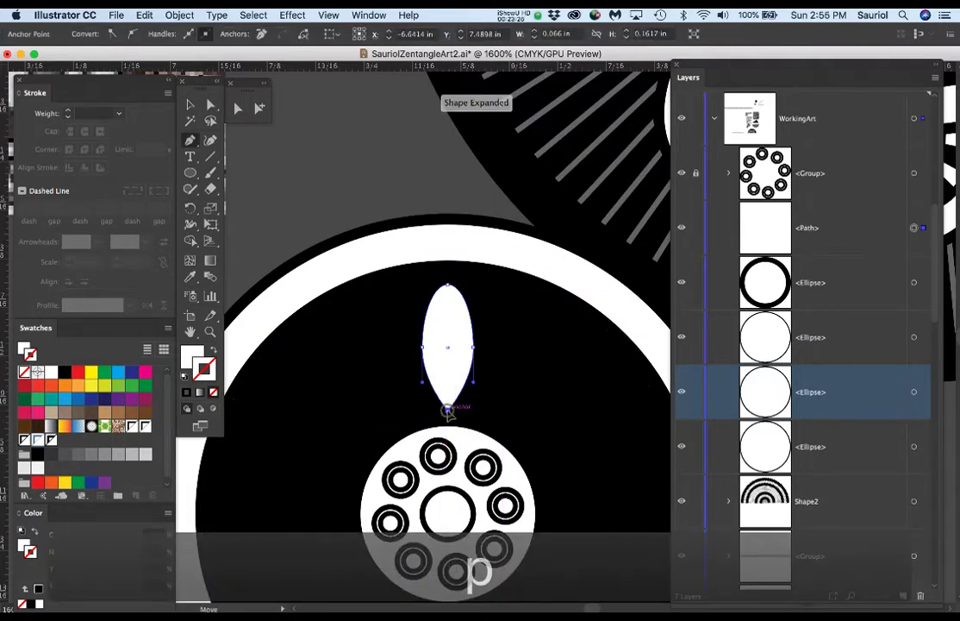
{"action": "left_click", "coordinate": [448, 283], "text": "alt"}
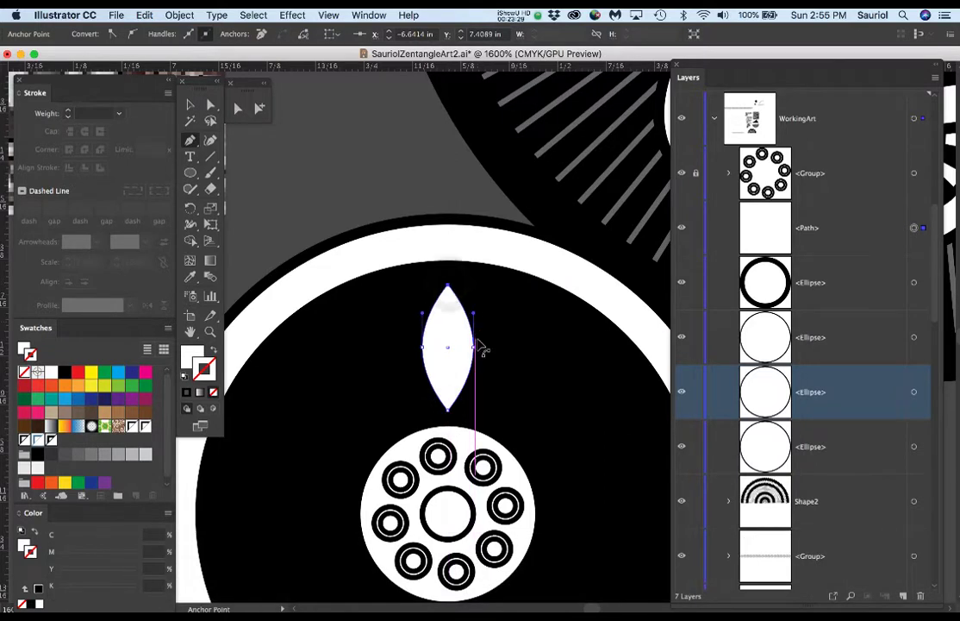
{"action": "left_click_drag", "start_coordinate": [482, 338], "coordinate": [472, 261]}
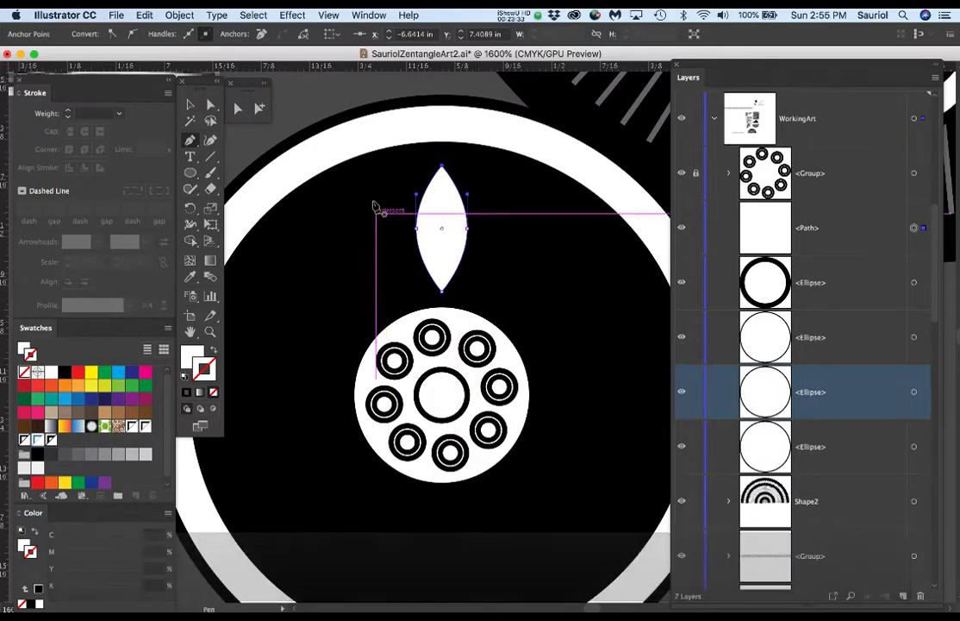
{"action": "key", "text": "e"}
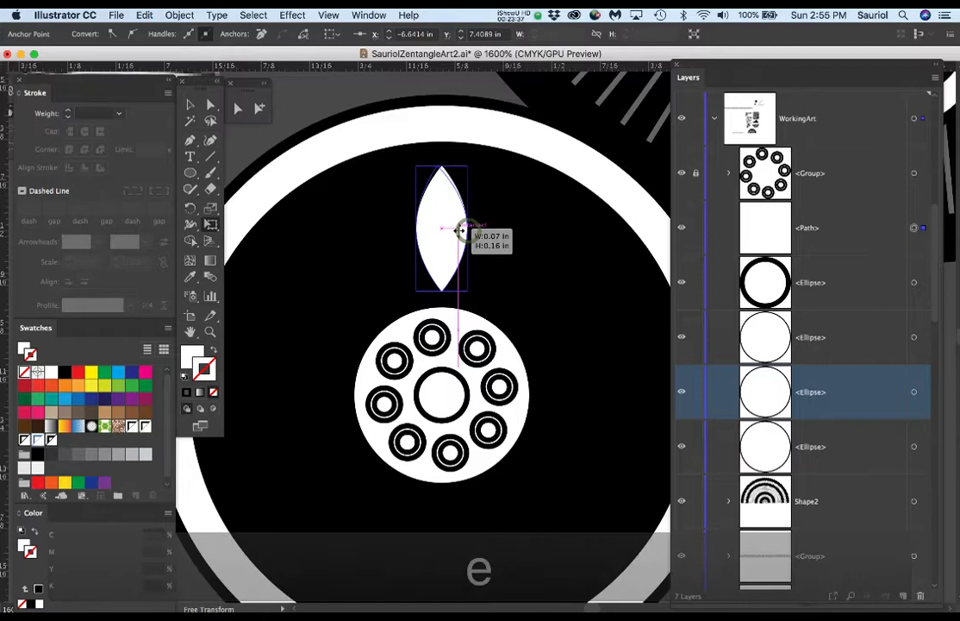
{"action": "key", "text": "super+z"}
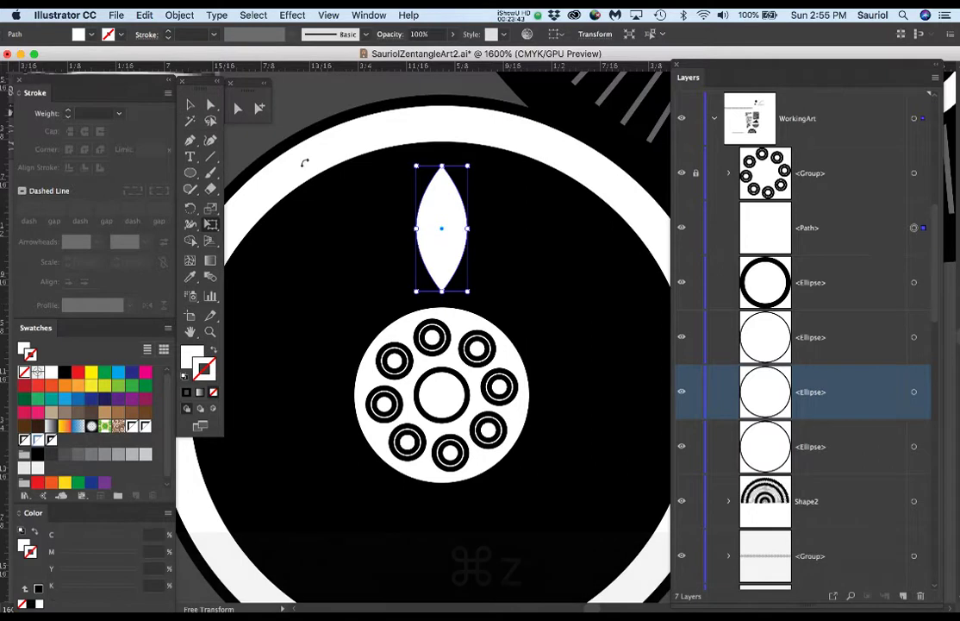
Narrow the petal symmetrically about its center to roughly two-thirds of its width and fill it with 40% black gray.
{"action": "left_click", "coordinate": [191, 103]}
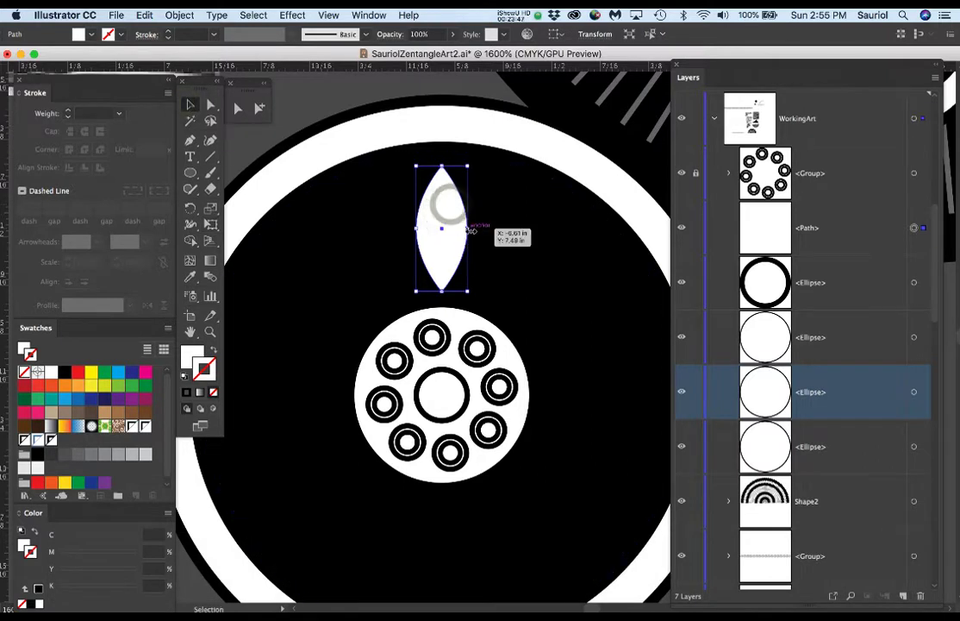
{"action": "left_click_drag", "start_coordinate": [469, 228], "coordinate": [458, 228]}
{"action": "key", "text": "super+z"}
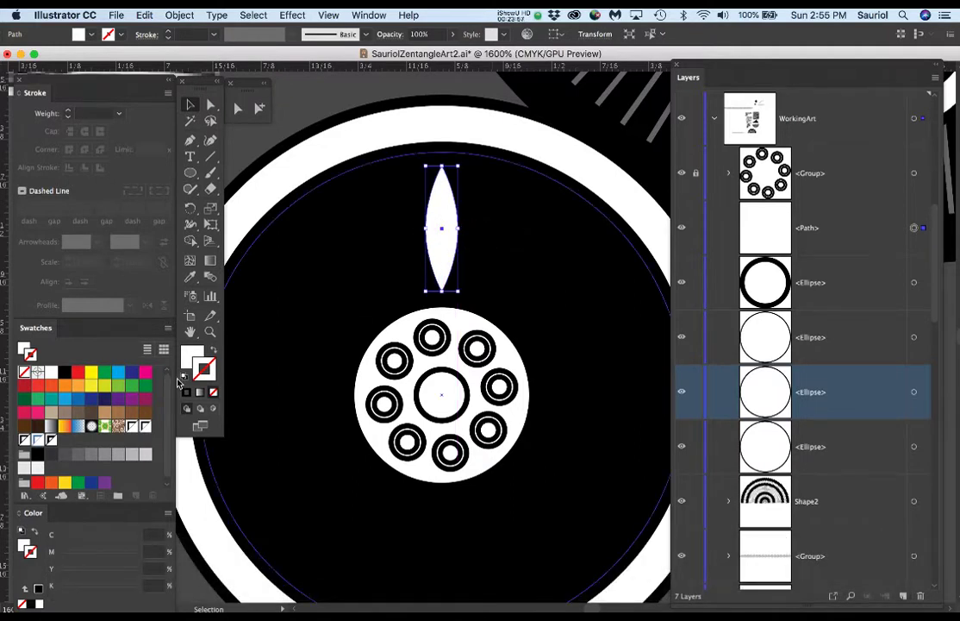
{"action": "left_click", "coordinate": [194, 353]}
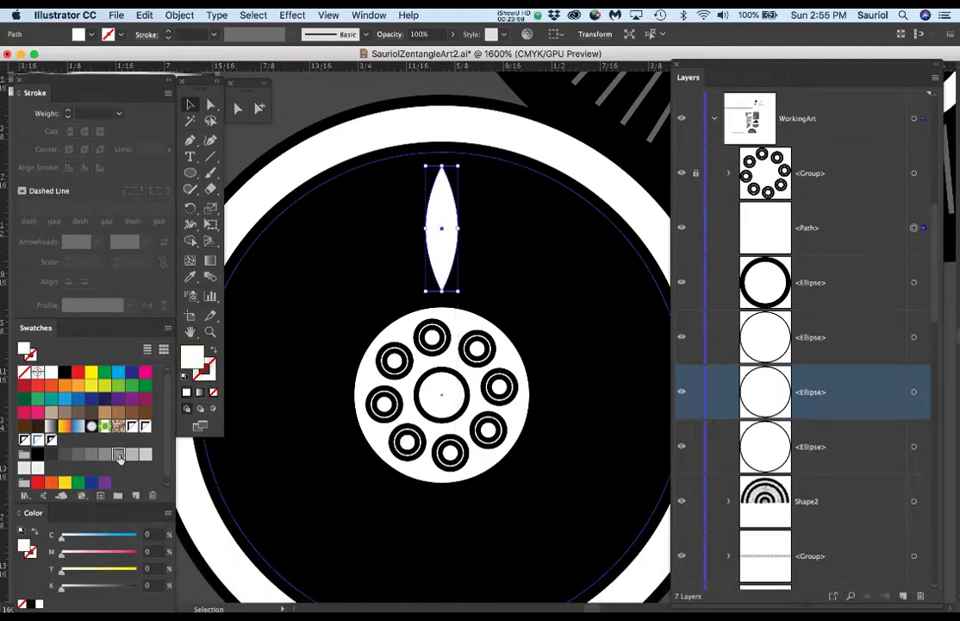
{"action": "left_click", "coordinate": [119, 455]}
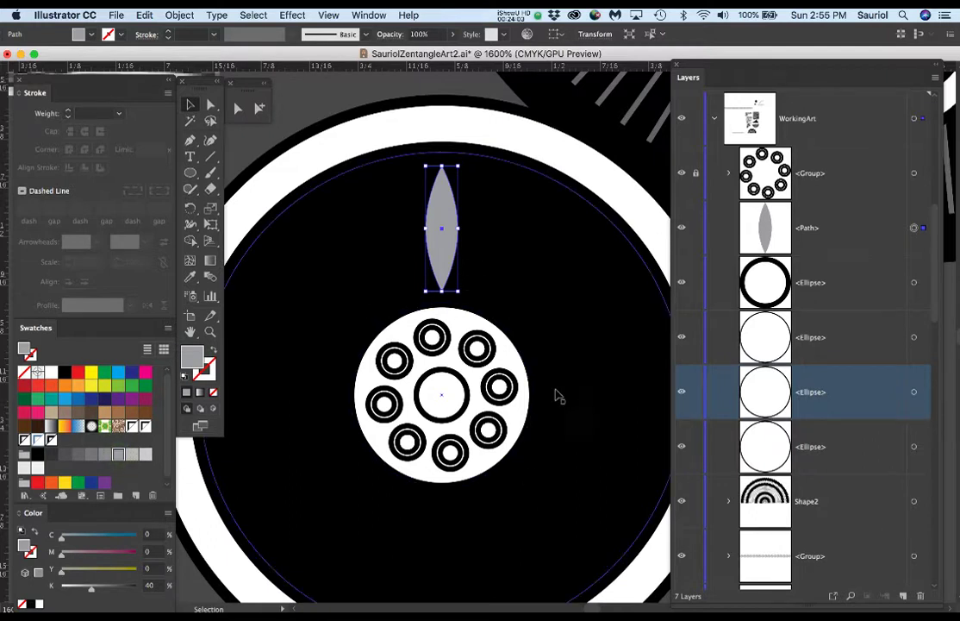
Rotate a copy of the gray petal clockwise around the center of the concentric circles, placing it beside the original.
{"action": "scroll", "coordinate": [558, 396], "scroll_direction": "down", "scroll_amount": 2}
{"action": "key", "text": "r"}
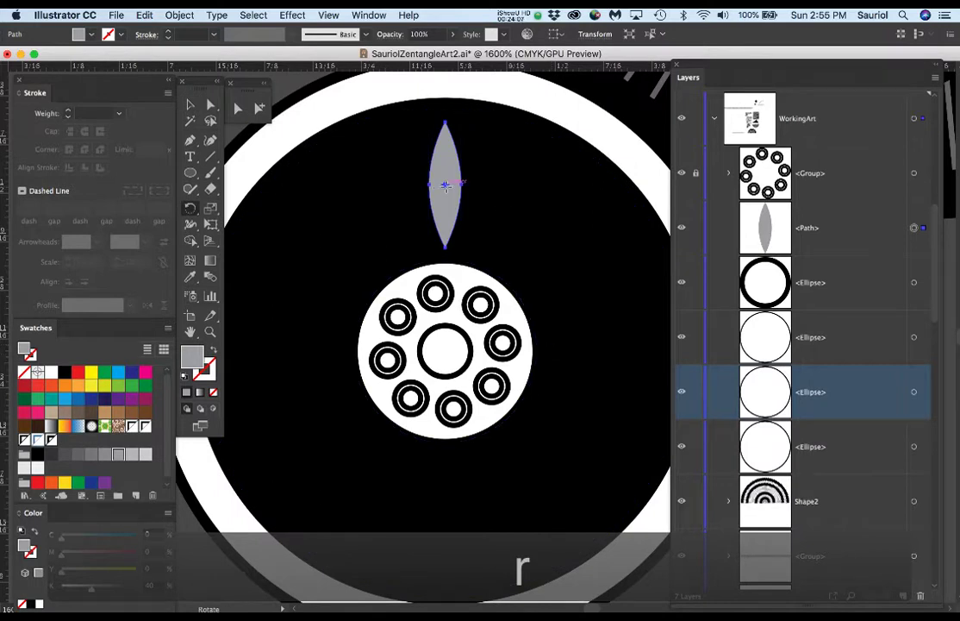
{"action": "left_click", "coordinate": [445, 349]}
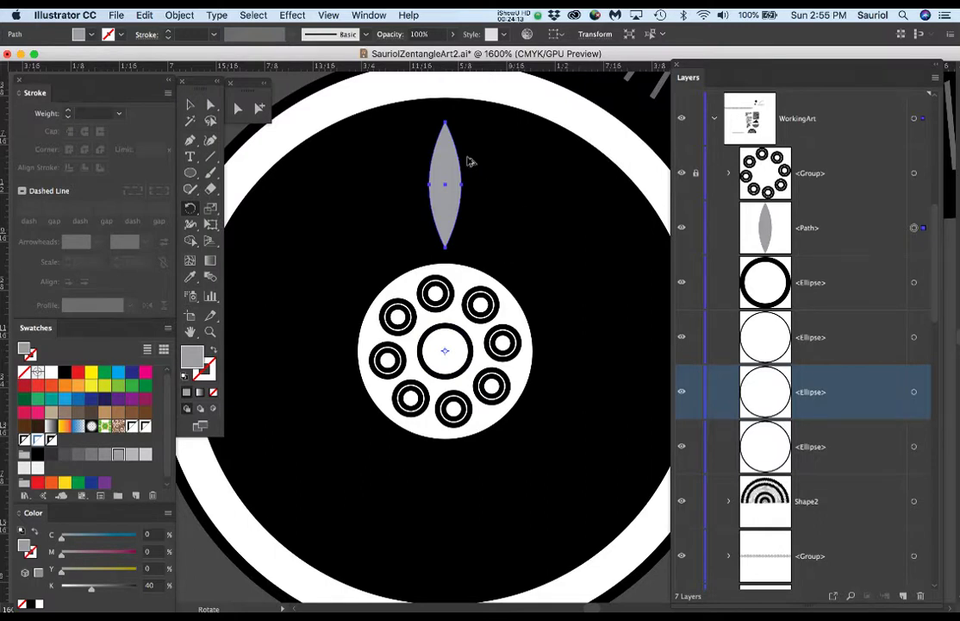
{"action": "left_click_drag", "start_coordinate": [480, 154], "coordinate": [526, 175]}
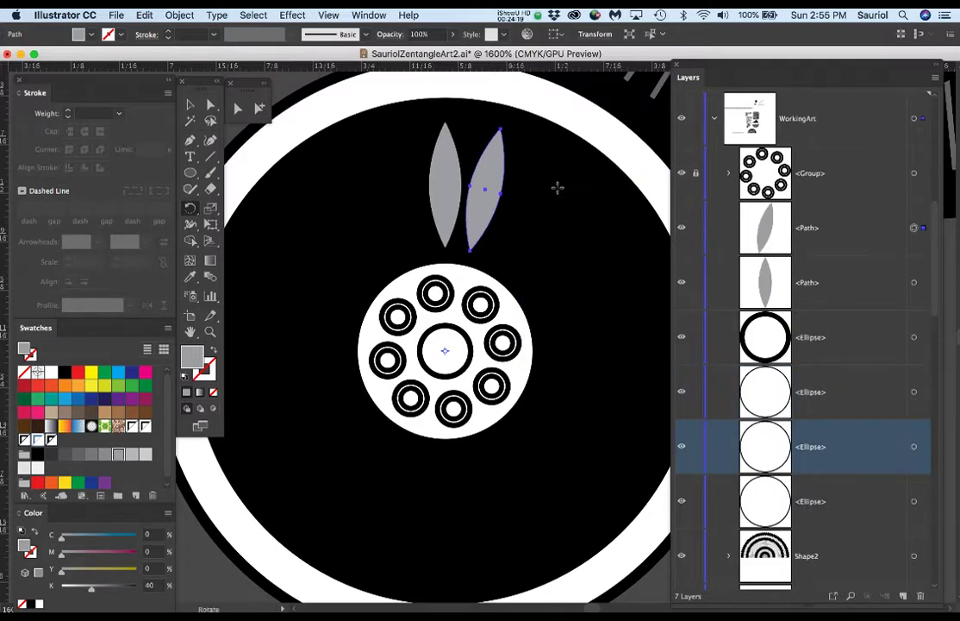
Repeat the petal's rotated copy until the petals form a full ring around the central disc.
{"action": "key", "text": "super+d"}
{"action": "key", "text": "super+d"}
{"action": "key", "text": "super+d"}
{"action": "key", "text": "super+d"}
{"action": "key", "text": "super+d"}
{"action": "key", "text": "super+d"}
{"action": "key", "text": "super+d"}
{"action": "key", "text": "super+d"}
{"action": "key", "text": "super+d"}
{"action": "key", "text": "super+d"}
{"action": "key", "text": "super+d"}
{"action": "key", "text": "super+d"}
{"action": "key", "text": "super+d"}
{"action": "key", "text": "super+d"}
{"action": "key", "text": "super+d"}
{"action": "key", "text": "super+d"}
{"action": "key", "text": "super+d"}
{"action": "key", "text": "super+d"}
{"action": "key", "text": "super+d"}
{"action": "key", "text": "super+d"}
{"action": "key", "text": "super+d"}
{"action": "key", "text": "super+d"}
{"action": "key", "text": "super+d"}
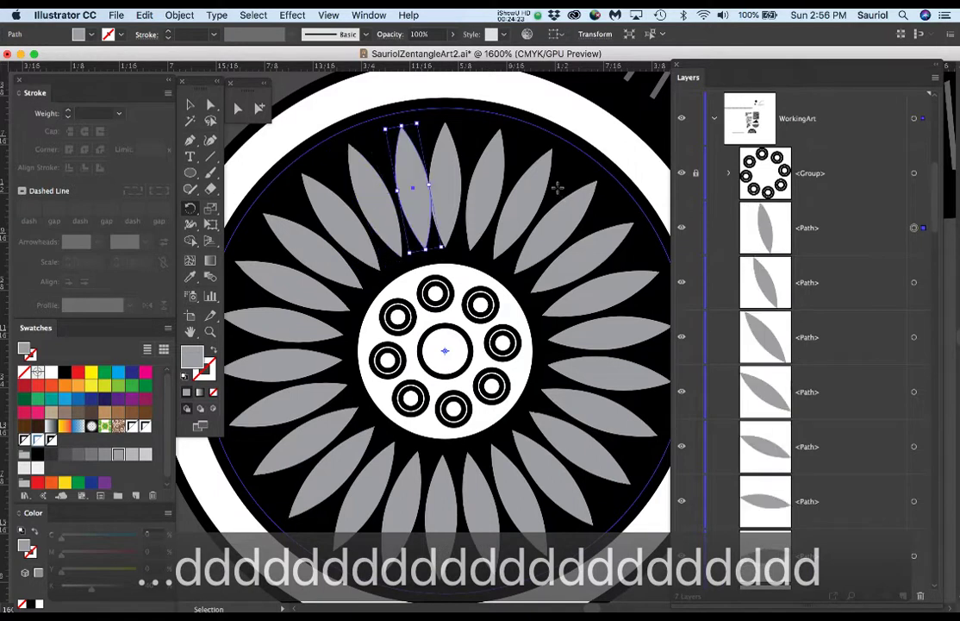
Nudge the vertical top petal and its clockwise neighbor three increments to the right to even out the spacing.
{"action": "key", "text": "v"}
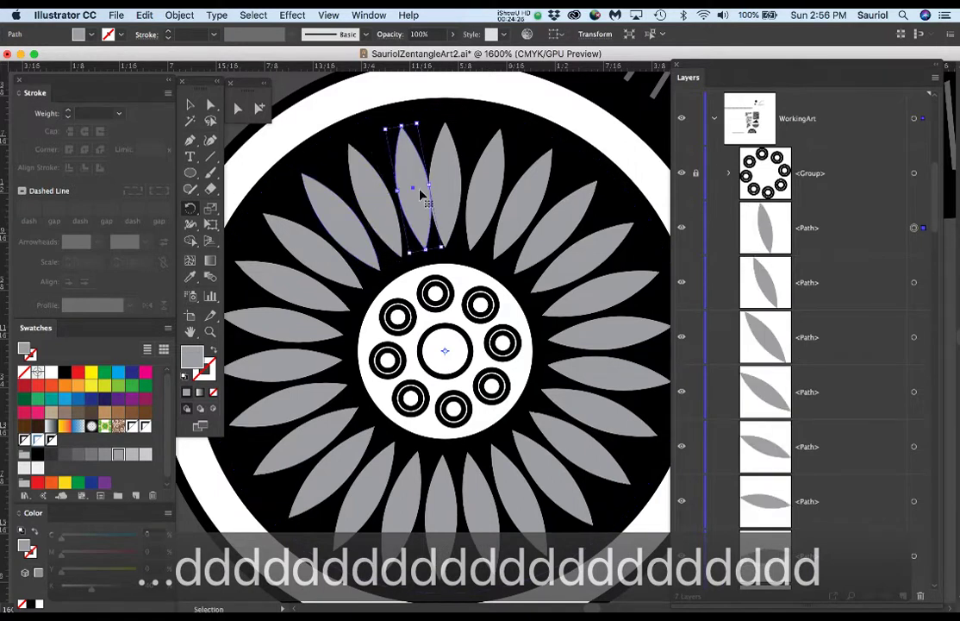
{"action": "key", "text": "Right"}
{"action": "key", "text": "Right"}
{"action": "key", "text": "Right"}
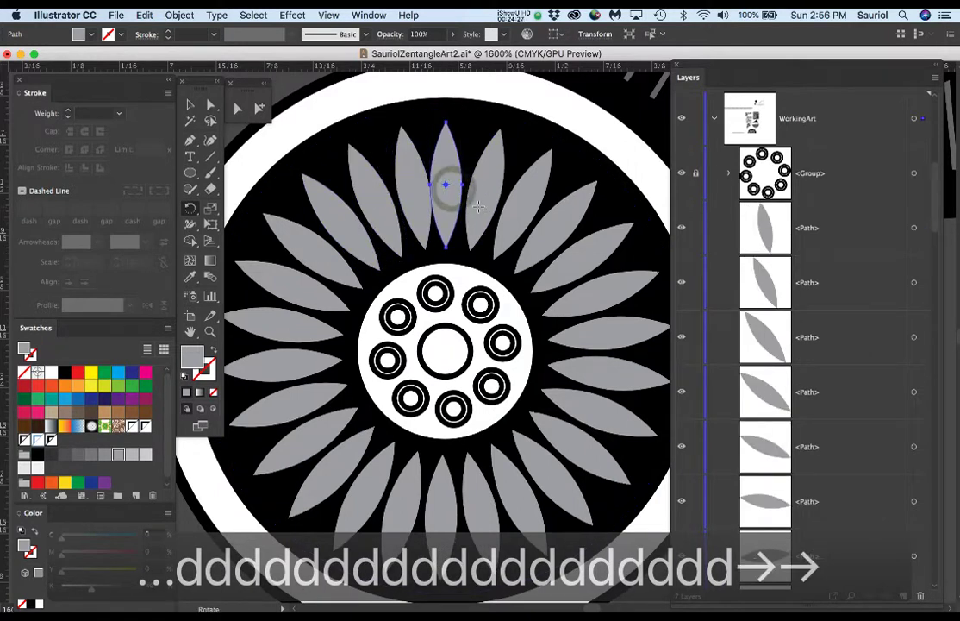
{"action": "key", "text": "v"}
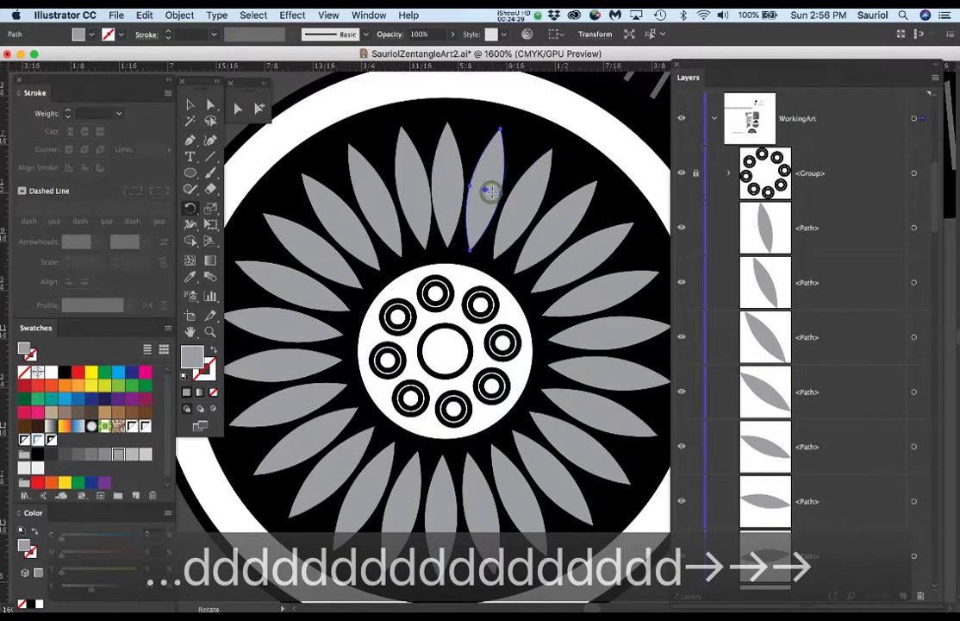
{"action": "key", "text": "Right"}
{"action": "key", "text": "Right"}
{"action": "key", "text": "Right"}
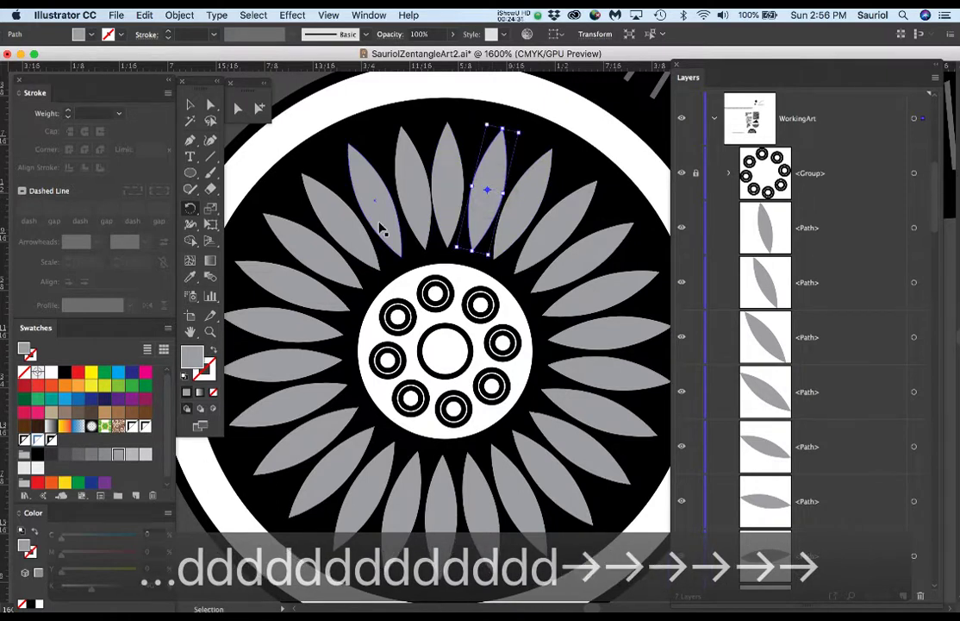
Nudge the two petals just counterclockwise of the top petal leftward, the farther one two increments and the nearer one four.
{"action": "left_click", "coordinate": [380, 212], "text": "super"}
{"action": "key", "text": "Left"}
{"action": "key", "text": "Left"}
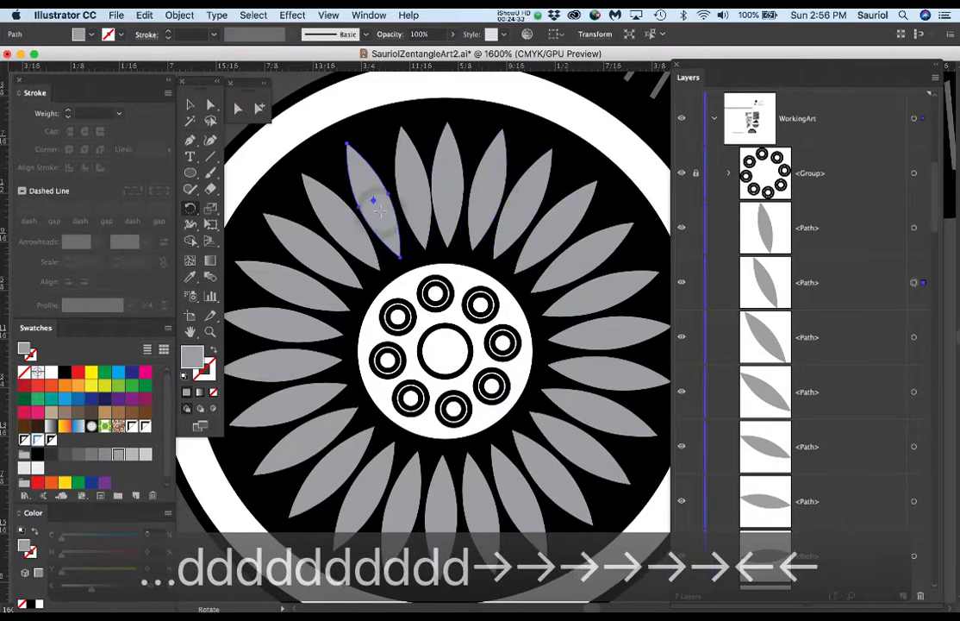
{"action": "left_click", "coordinate": [414, 194], "text": "super"}
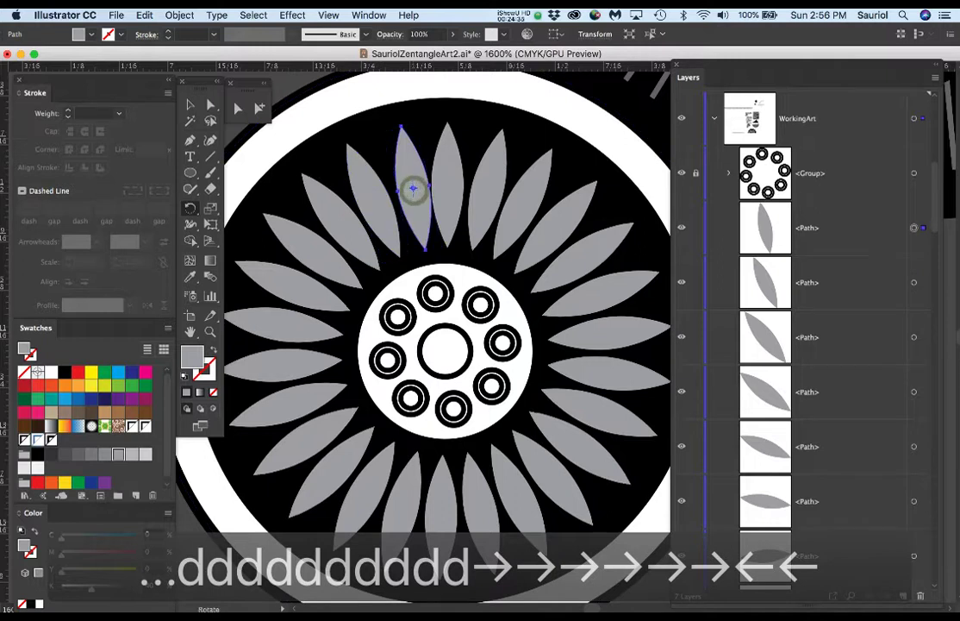
{"action": "key", "text": "Left"}
{"action": "key", "text": "Left"}
{"action": "key", "text": "Left"}
{"action": "key", "text": "Left"}
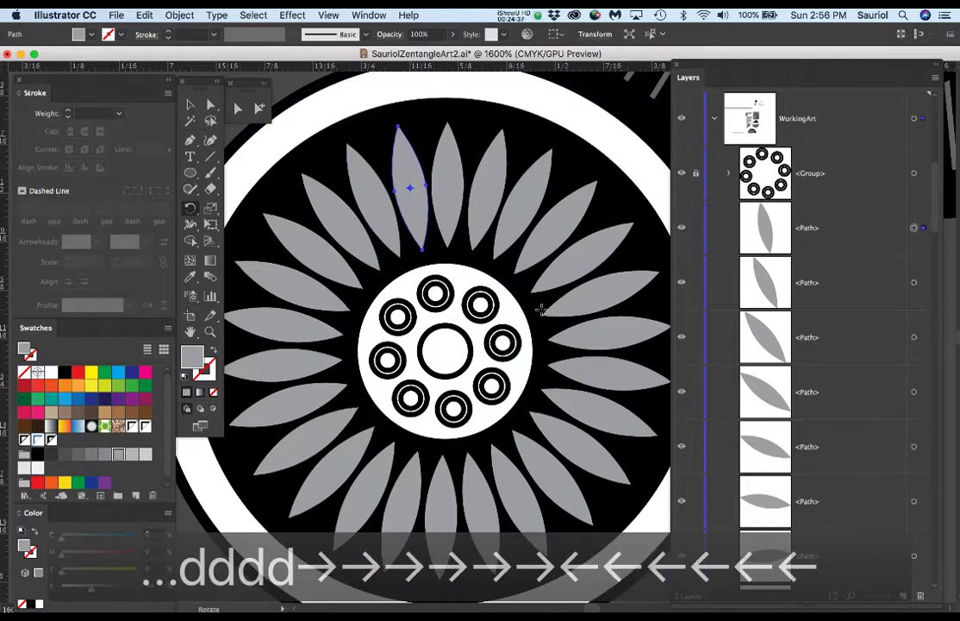
Move the large finished medallion up and to the right, away from the new petal medallion.
{"action": "scroll", "coordinate": [536, 266], "scroll_direction": "down", "scroll_amount": 3}
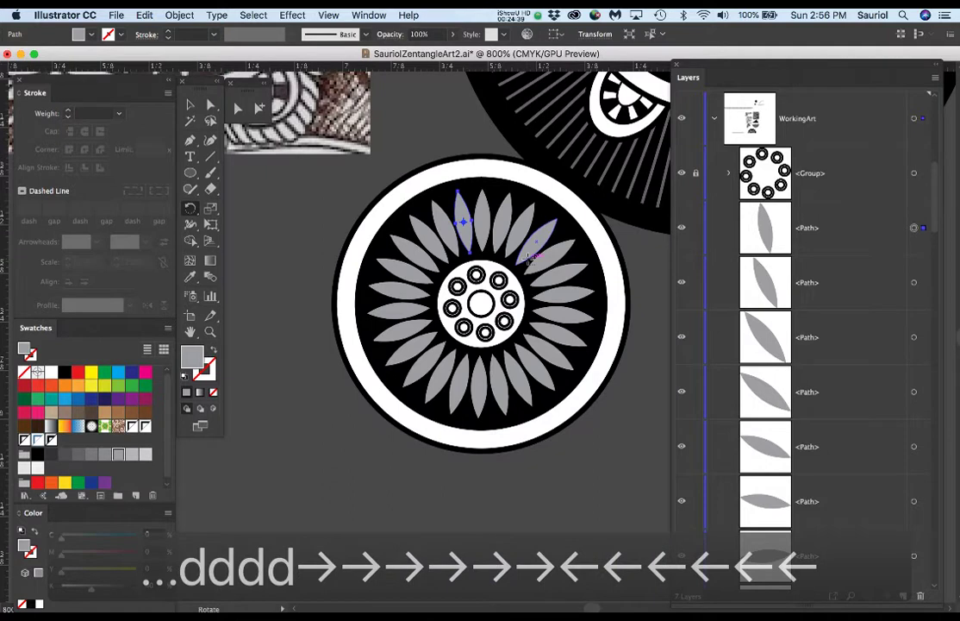
{"action": "scroll", "coordinate": [529, 257], "scroll_direction": "down", "scroll_amount": 1}
{"action": "scroll", "coordinate": [532, 240], "scroll_direction": "down", "scroll_amount": 1}
{"action": "left_click_drag", "start_coordinate": [532, 240], "coordinate": [431, 339]}
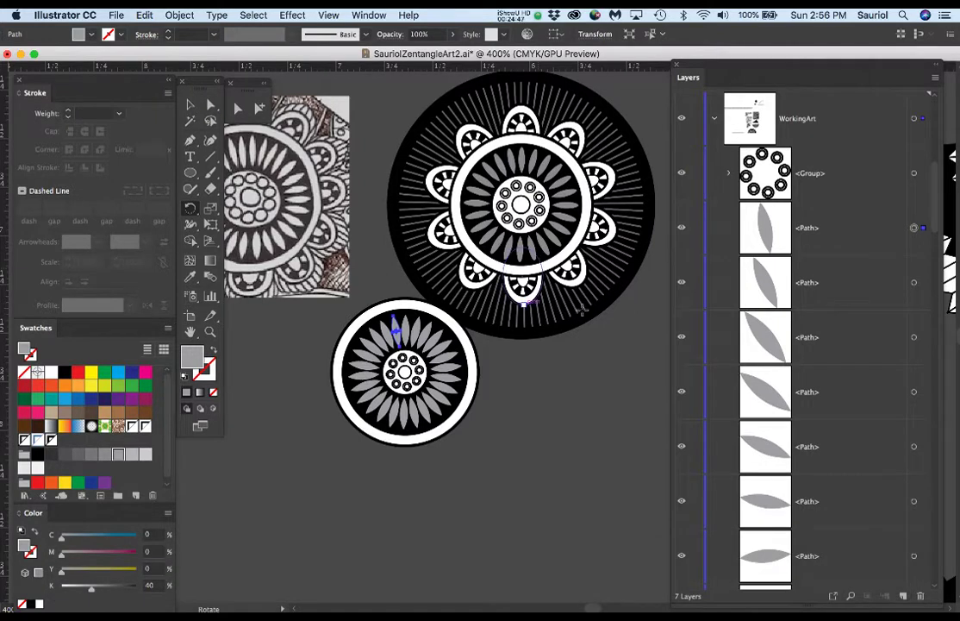
{"action": "key", "text": "v"}
{"action": "left_click", "coordinate": [534, 337]}
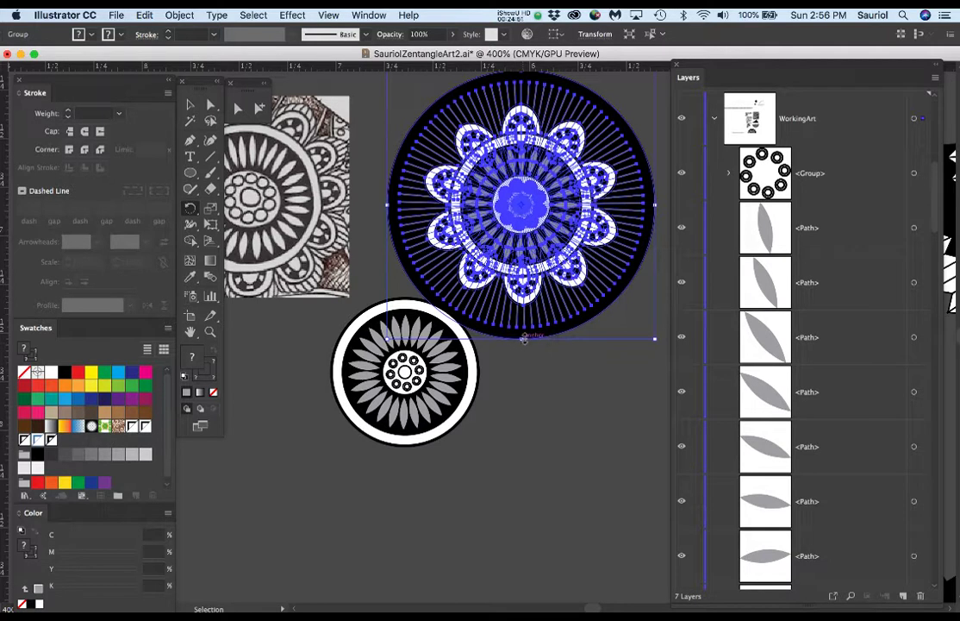
{"action": "left_click_drag", "start_coordinate": [528, 214], "coordinate": [548, 193]}
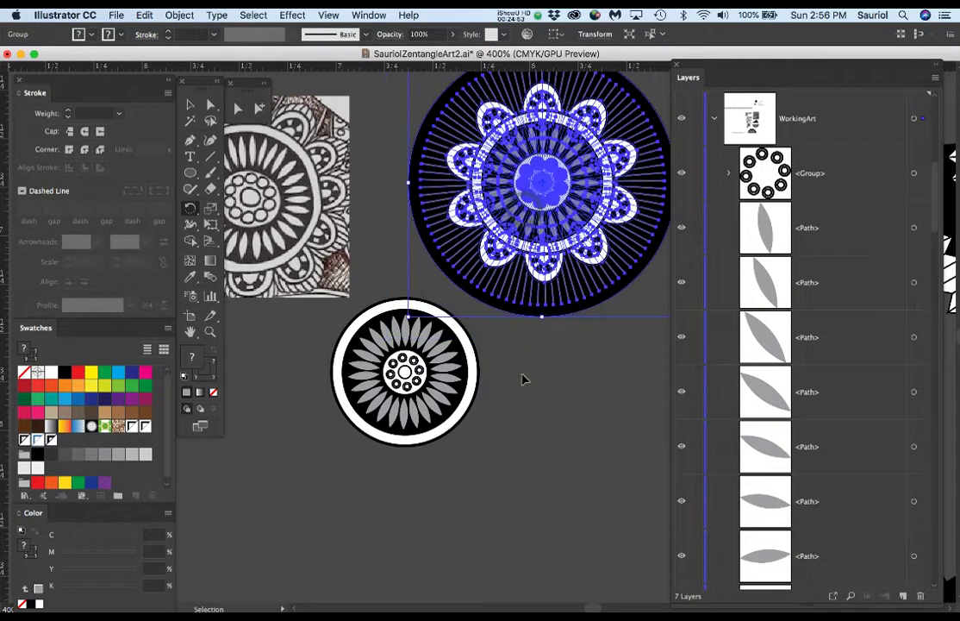
{"action": "left_click", "coordinate": [521, 380]}
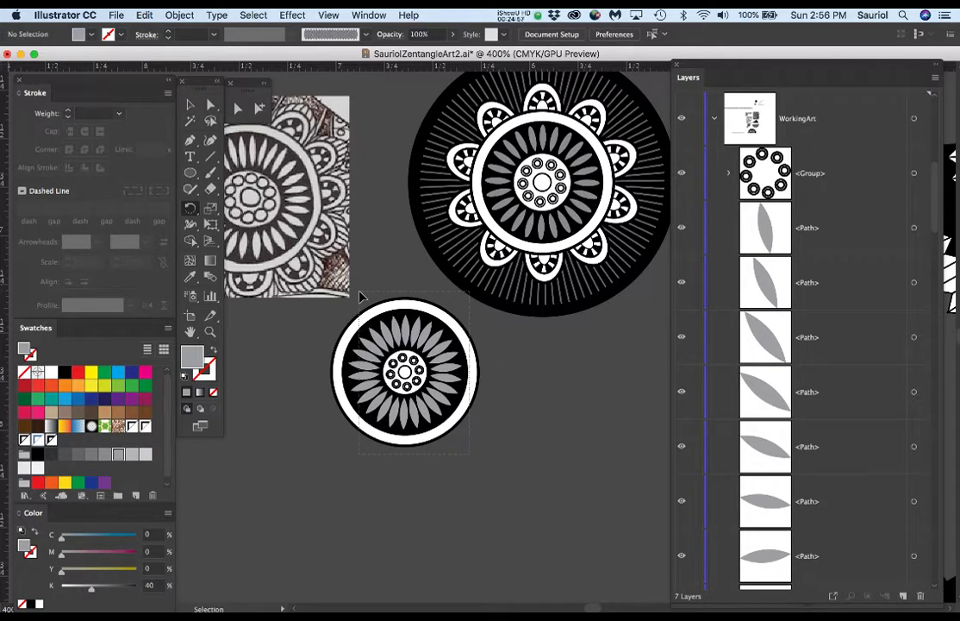
{"action": "key", "text": "ctrl+a"}
{"action": "key", "text": "r"}
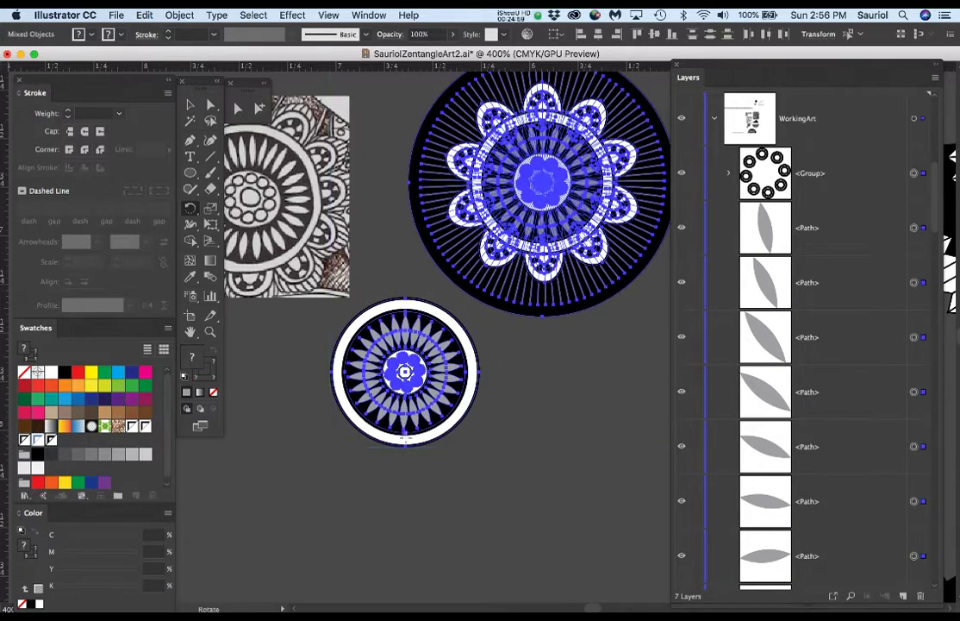
{"action": "key", "text": "a"}
{"action": "left_click", "coordinate": [405, 479]}
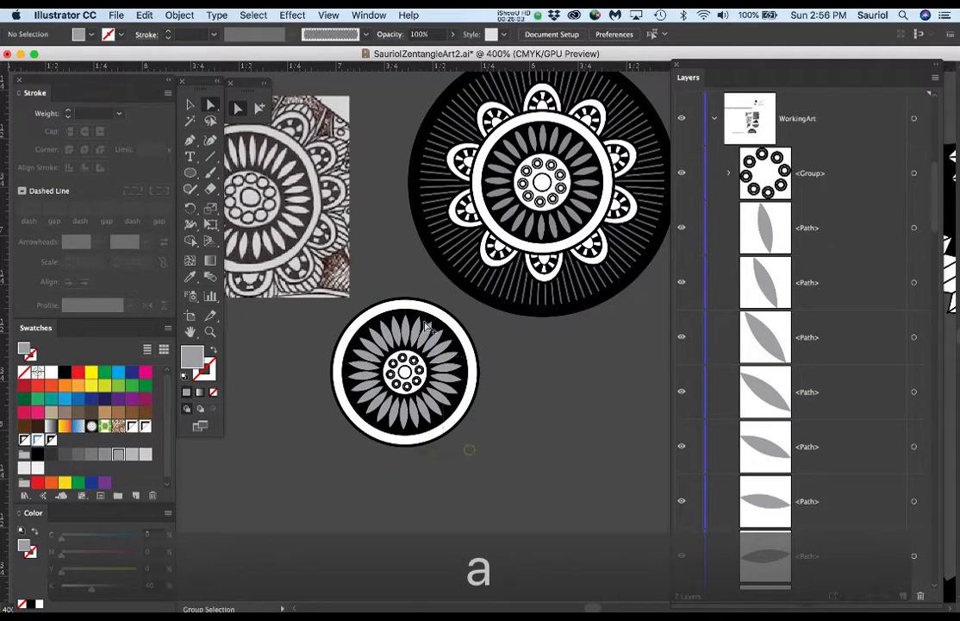
Move all parts of the small petal medallion down into the empty space below the large one and group them.
{"action": "left_click_drag", "start_coordinate": [369, 302], "coordinate": [405, 373]}
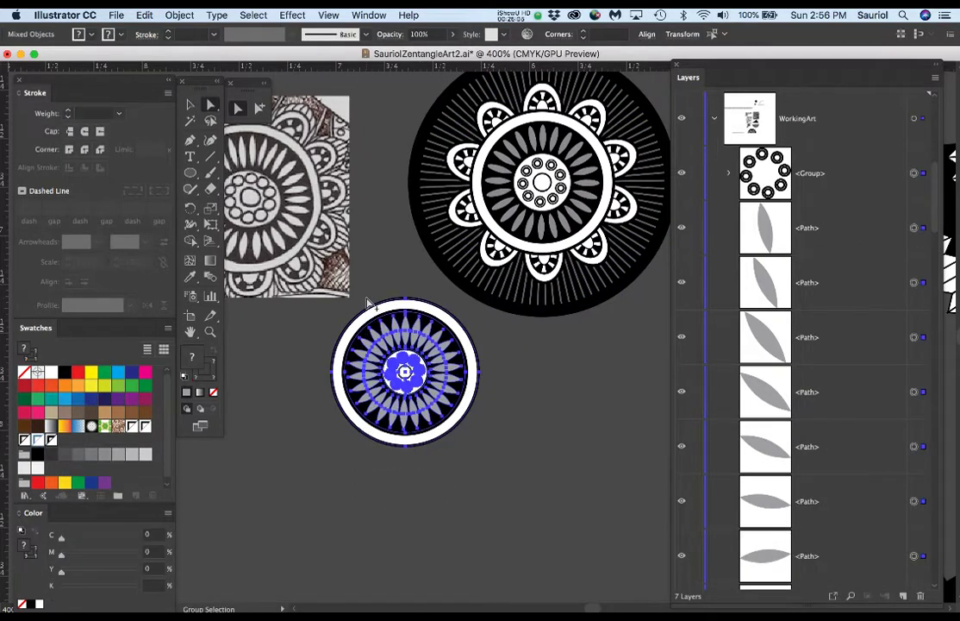
{"action": "left_click_drag", "start_coordinate": [412, 392], "coordinate": [423, 549]}
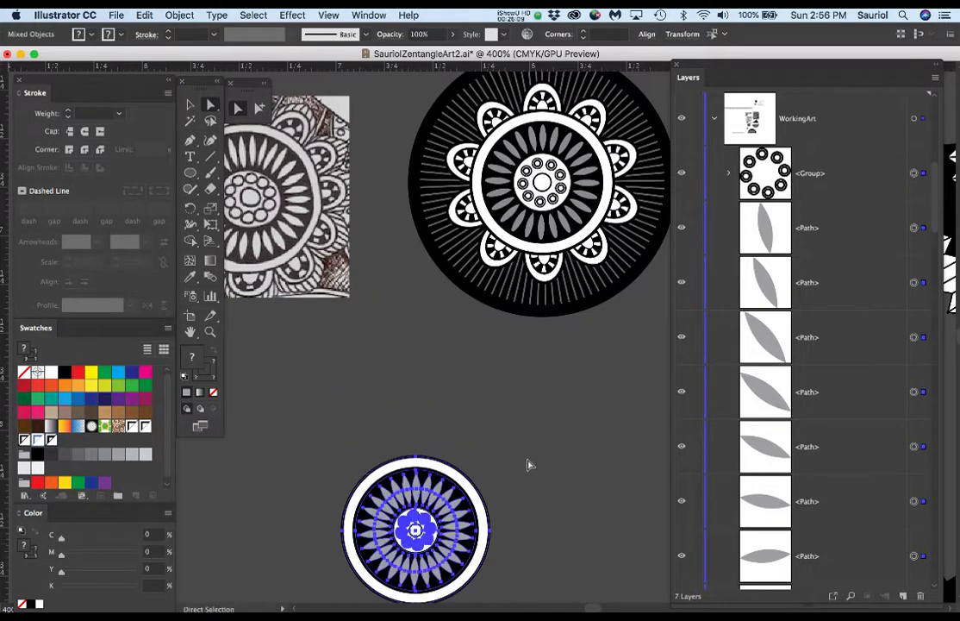
{"action": "scroll", "coordinate": [529, 466], "scroll_direction": "down", "scroll_amount": 5}
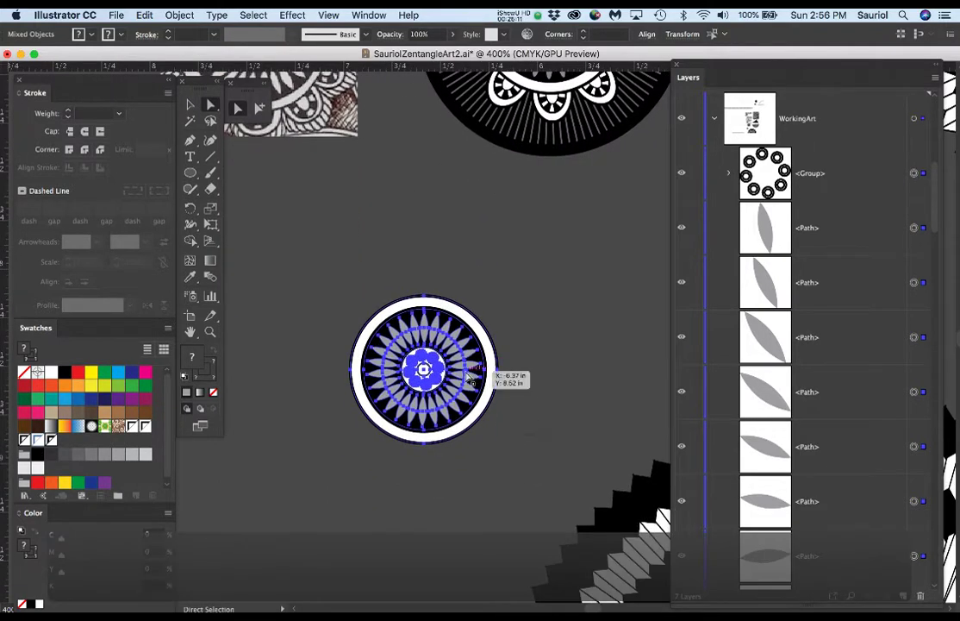
{"action": "left_click_drag", "start_coordinate": [475, 372], "coordinate": [470, 406]}
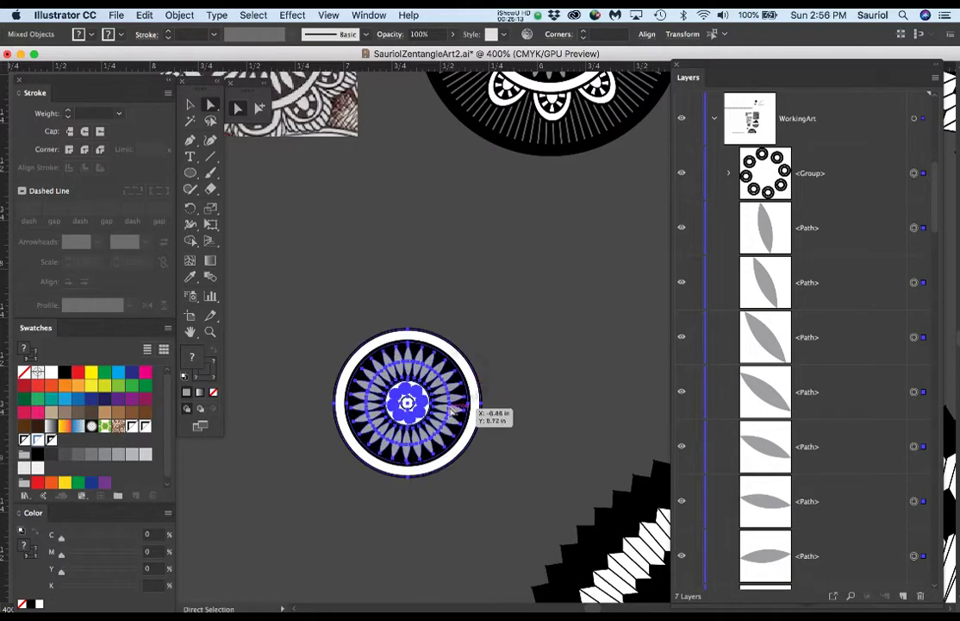
{"action": "key", "text": "super+g"}
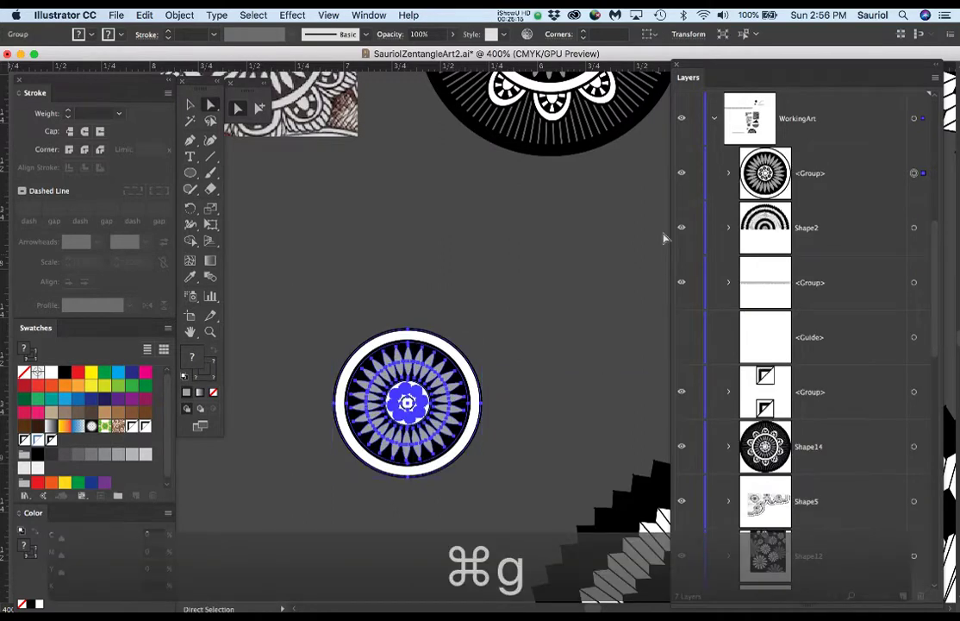
{"action": "scroll", "coordinate": [494, 256], "scroll_direction": "down", "scroll_amount": 1}
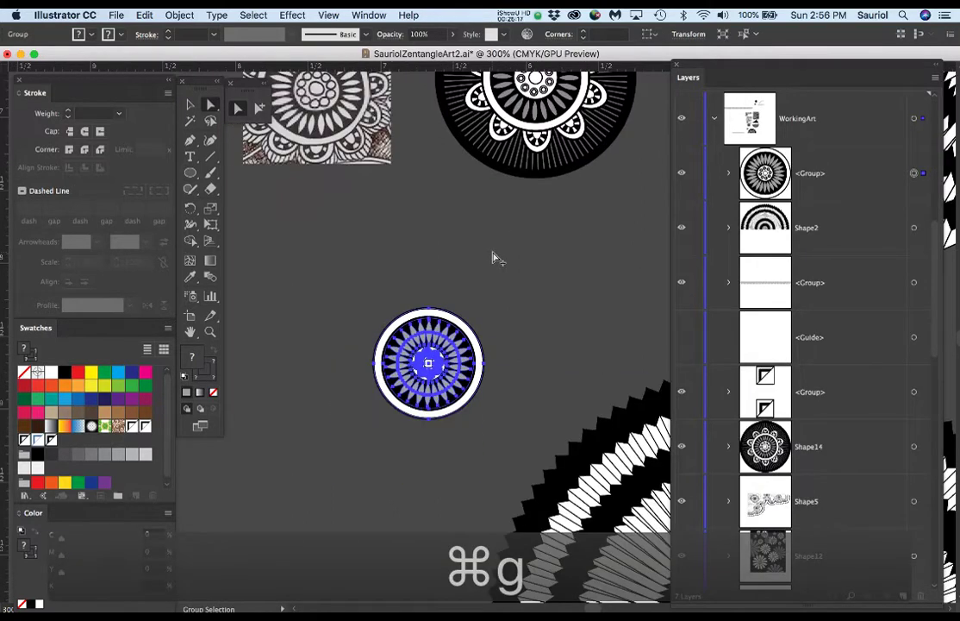
{"action": "left_click", "coordinate": [506, 299]}
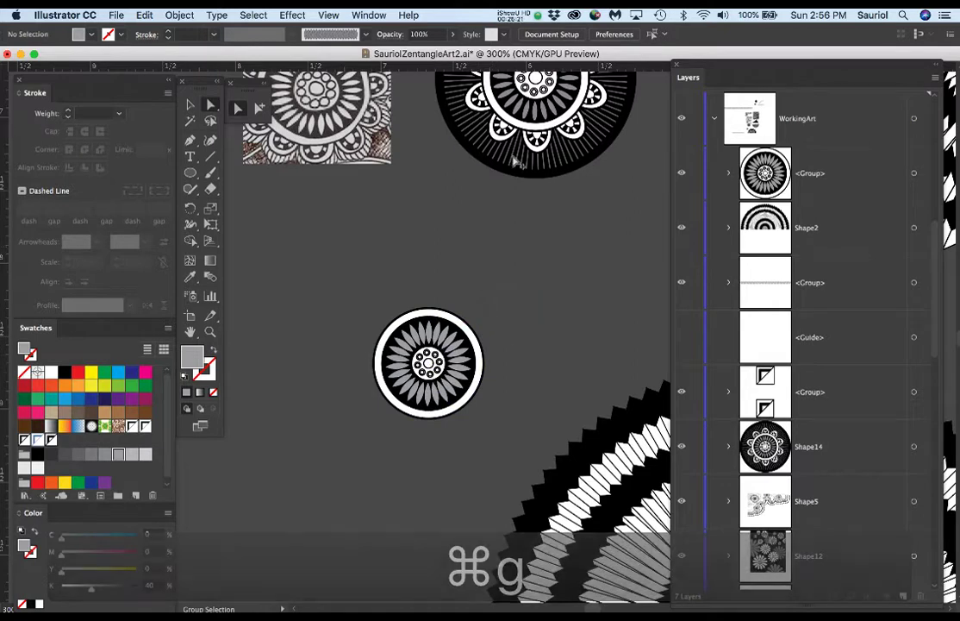
Draw a gray circle about 0.22 in in diameter, centered on the small petal medallion.
{"action": "key", "text": "super+equal"}
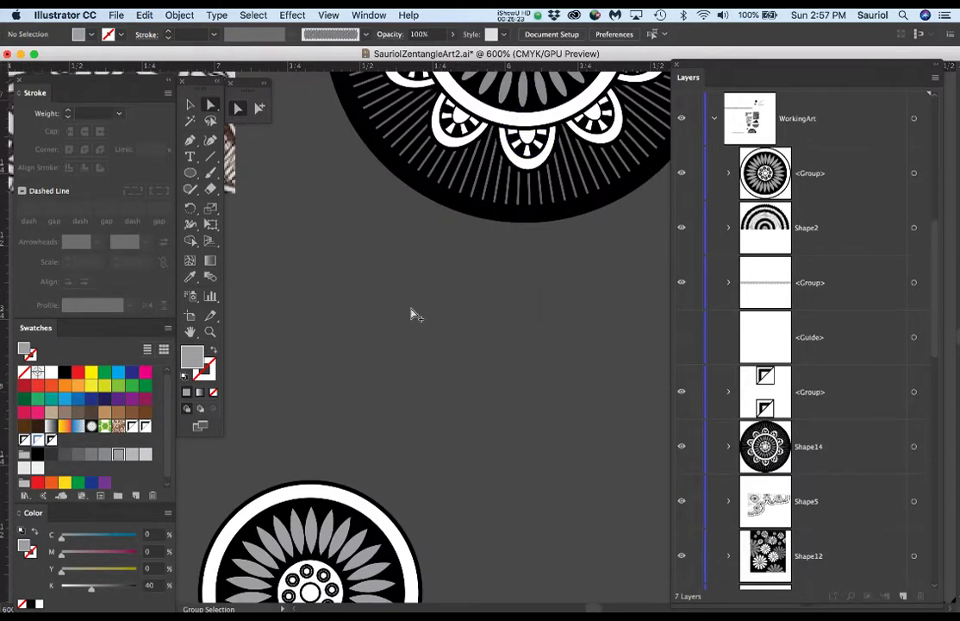
{"action": "scroll", "coordinate": [405, 450], "scroll_direction": "down", "scroll_amount": 2}
{"action": "scroll", "coordinate": [405, 450], "scroll_direction": "down", "scroll_amount": 2}
{"action": "scroll", "coordinate": [401, 405], "scroll_direction": "up", "scroll_amount": 3}
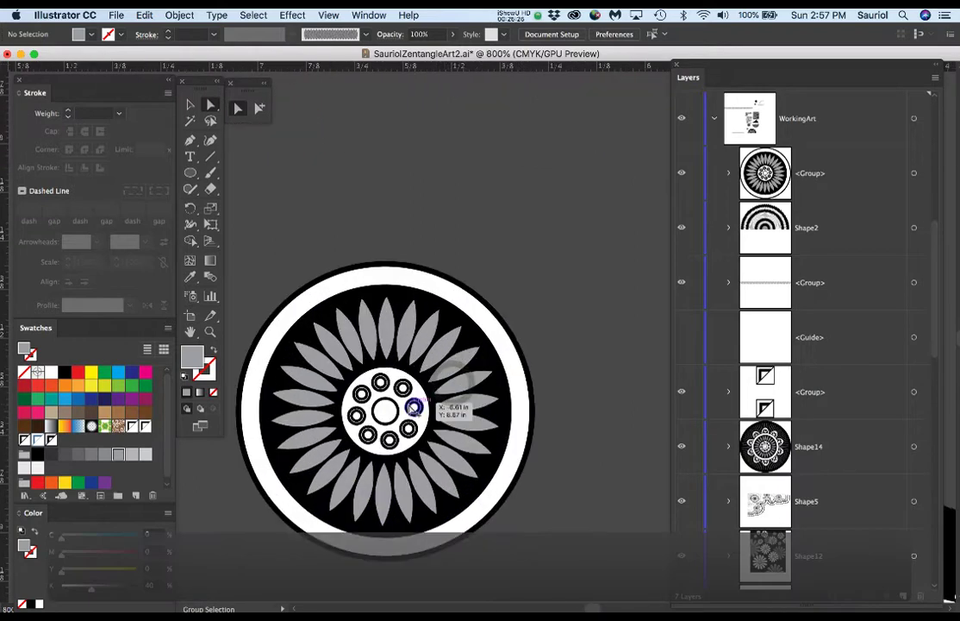
{"action": "left_click_drag", "start_coordinate": [392, 444], "coordinate": [402, 461]}
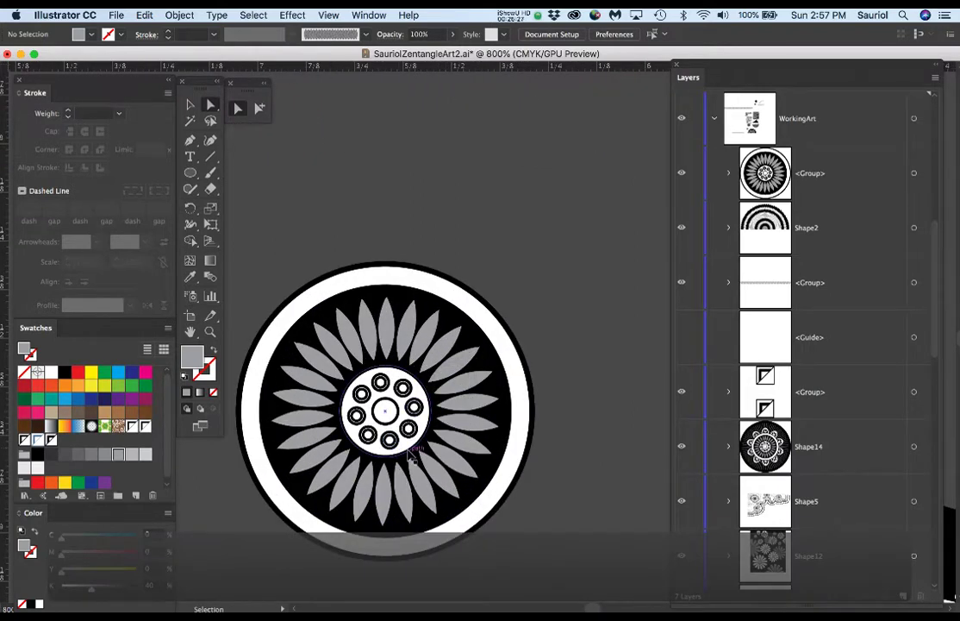
{"action": "left_click_drag", "start_coordinate": [385, 412], "coordinate": [386, 415]}
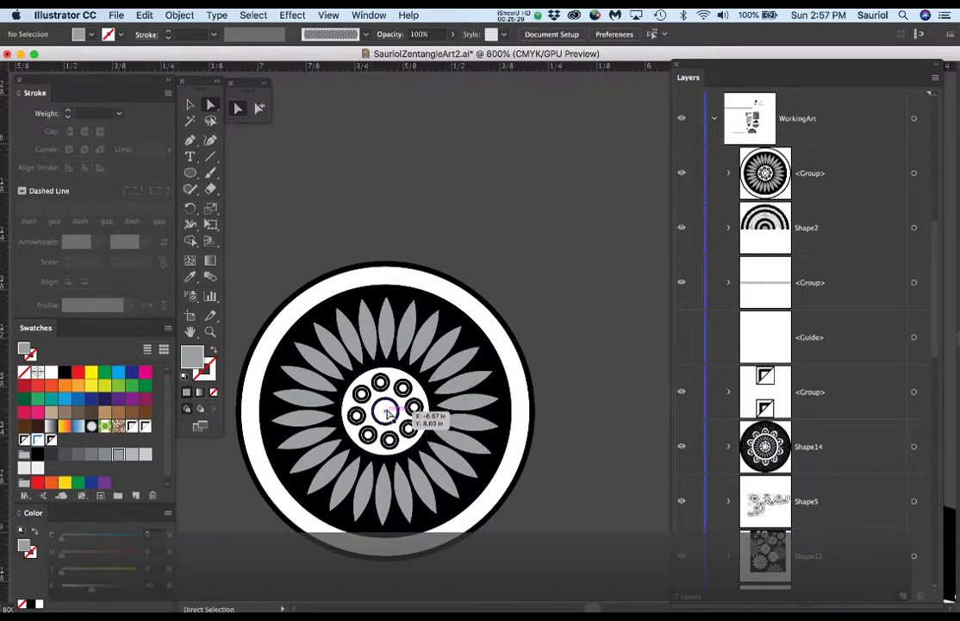
{"action": "key", "text": "l"}
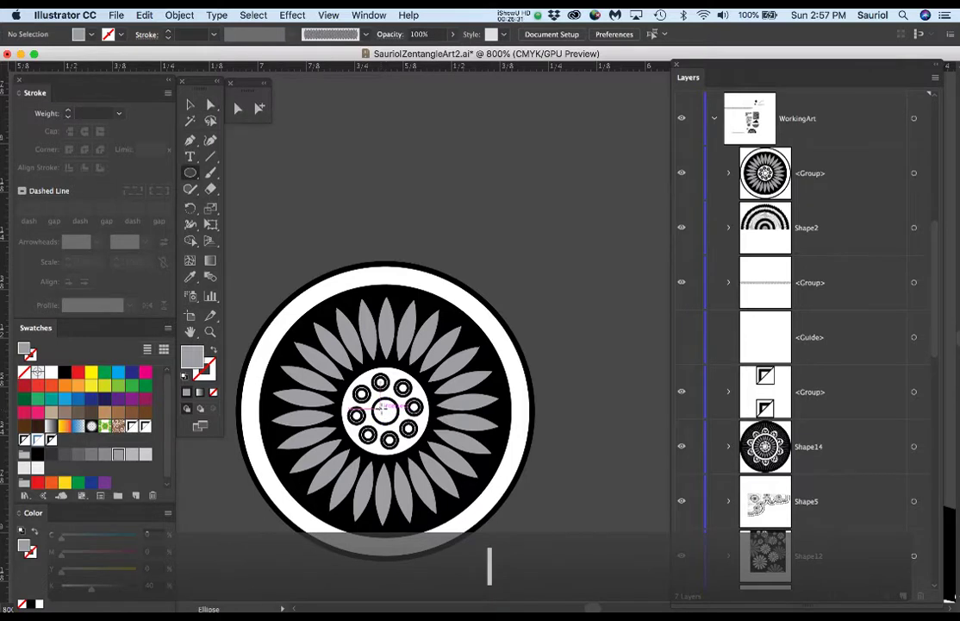
{"action": "scroll", "coordinate": [386, 407], "scroll_direction": "up", "scroll_amount": 2}
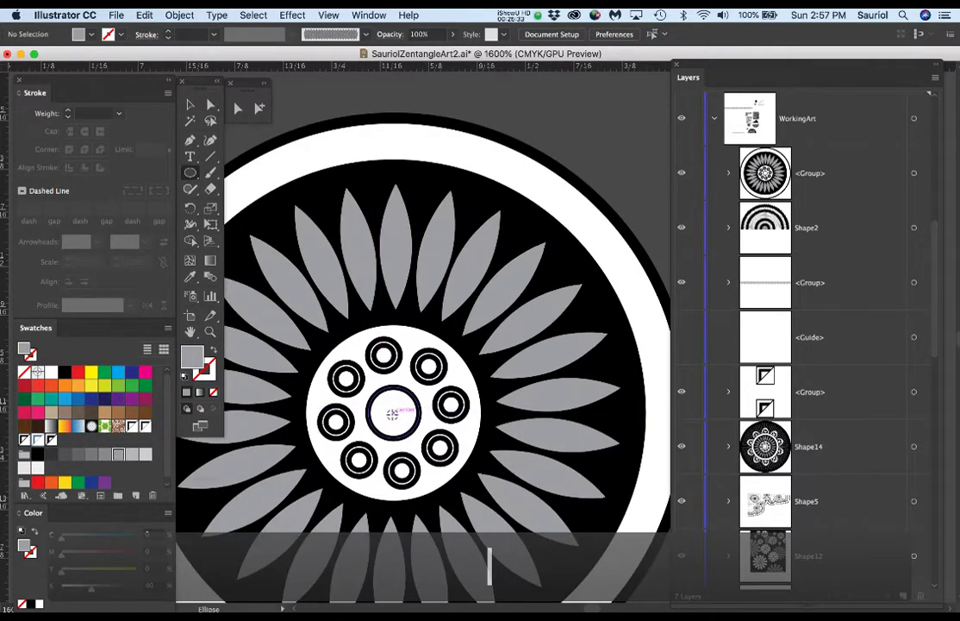
{"action": "left_click_drag", "start_coordinate": [393, 412], "coordinate": [479, 460]}
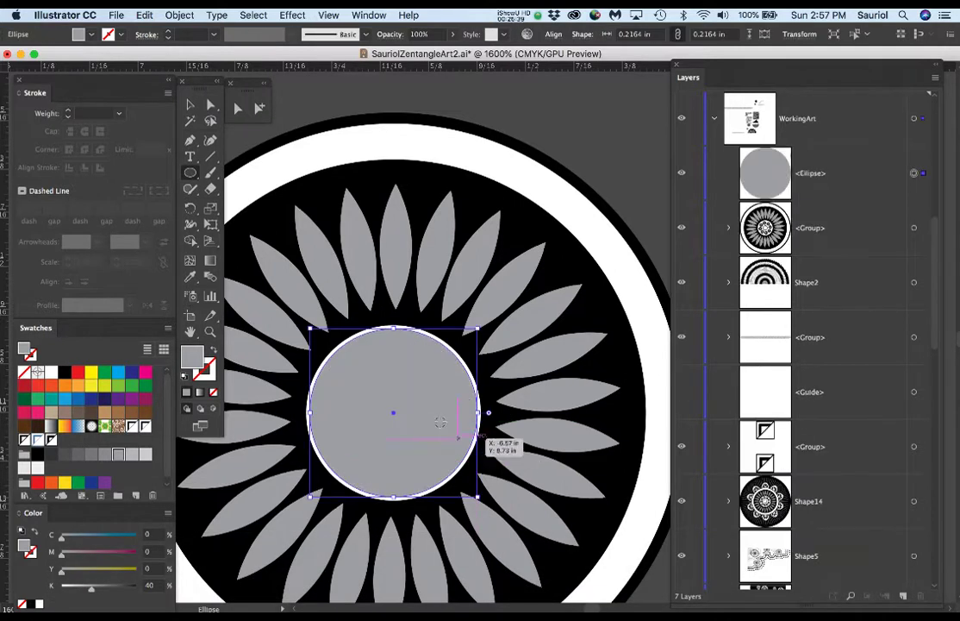
Move the gray circle straight up with Free Transform so it overlaps the top of the medallion's white rim.
{"action": "key", "text": "e"}
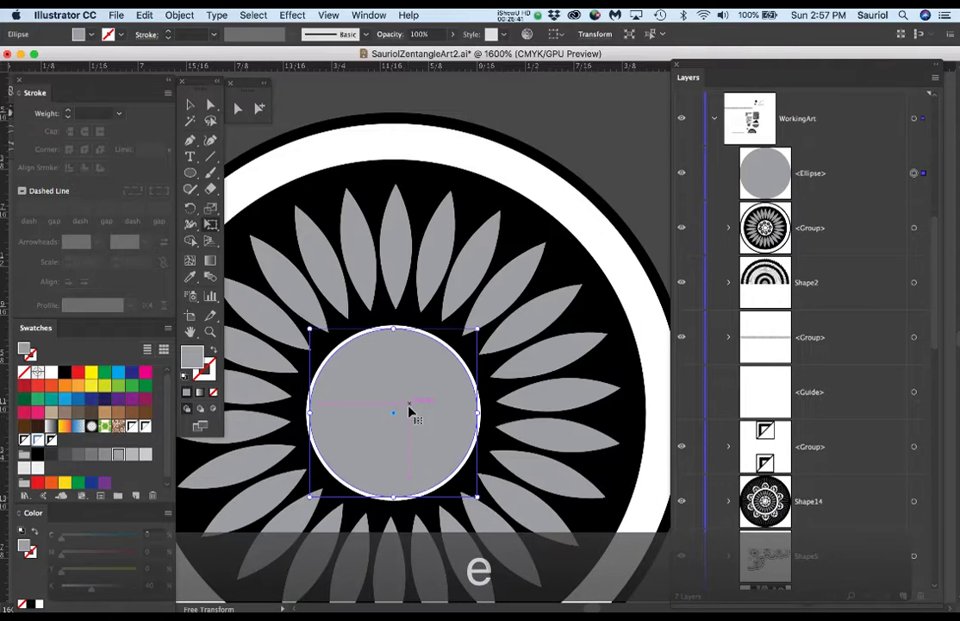
{"action": "left_click_drag", "start_coordinate": [411, 445], "coordinate": [411, 164]}
{"action": "scroll", "coordinate": [517, 256], "scroll_direction": "up", "scroll_amount": 1}
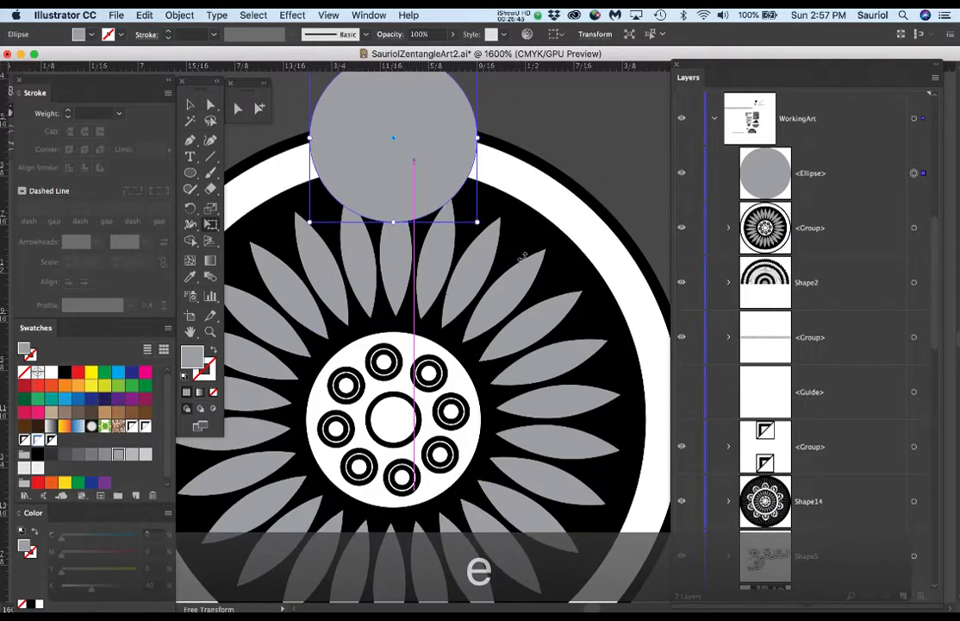
{"action": "scroll", "coordinate": [457, 286], "scroll_direction": "up", "scroll_amount": 5}
{"action": "scroll", "coordinate": [457, 286], "scroll_direction": "left", "scroll_amount": 3}
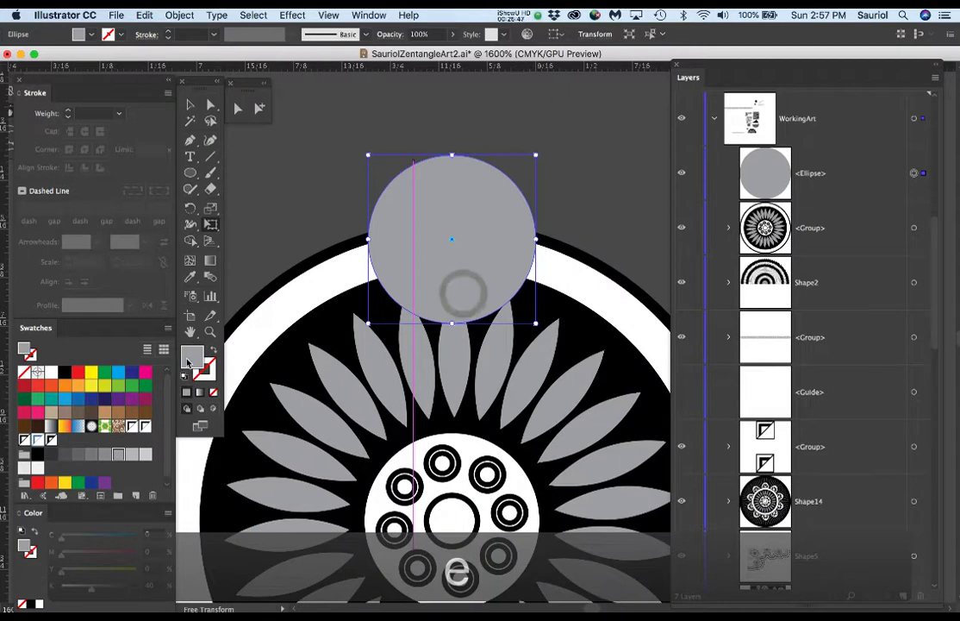
Give the circle at the medallion's rim a white fill and a 0.5 pt black stroke.
{"action": "key", "text": "shift+x"}
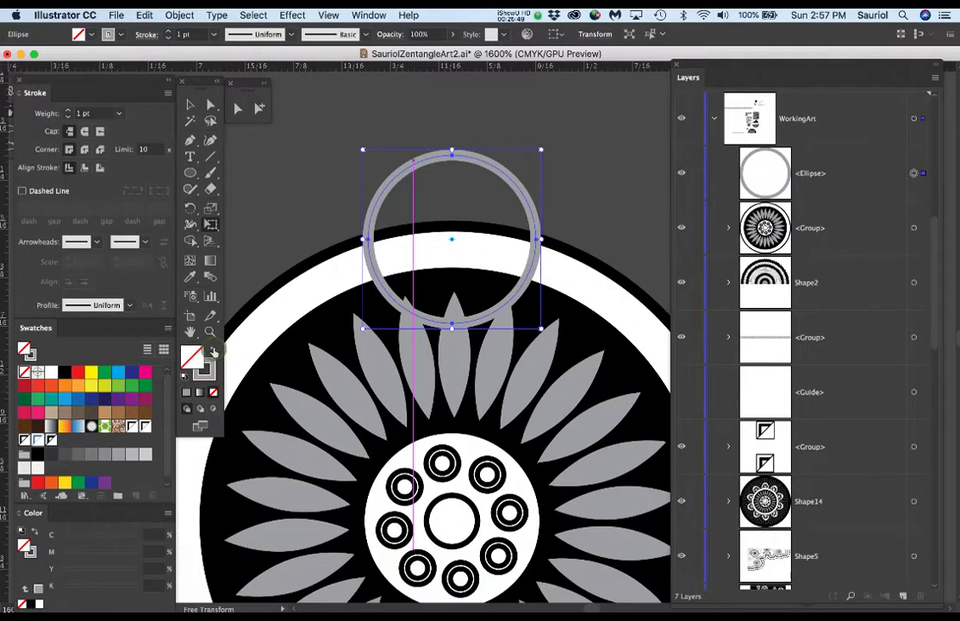
{"action": "left_click", "coordinate": [65, 372]}
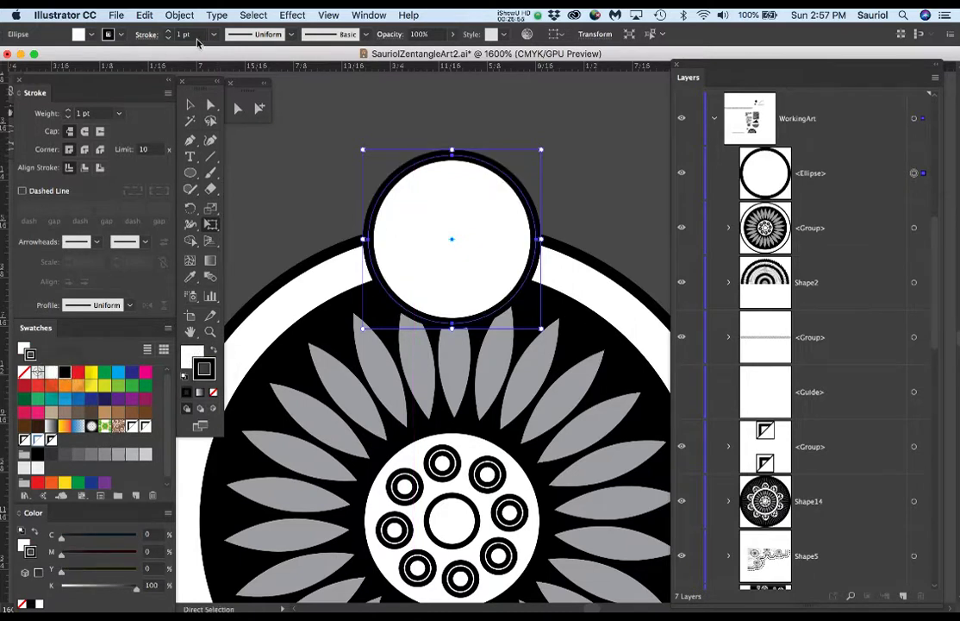
{"action": "left_click", "coordinate": [212, 35]}
{"action": "left_click", "coordinate": [199, 58]}
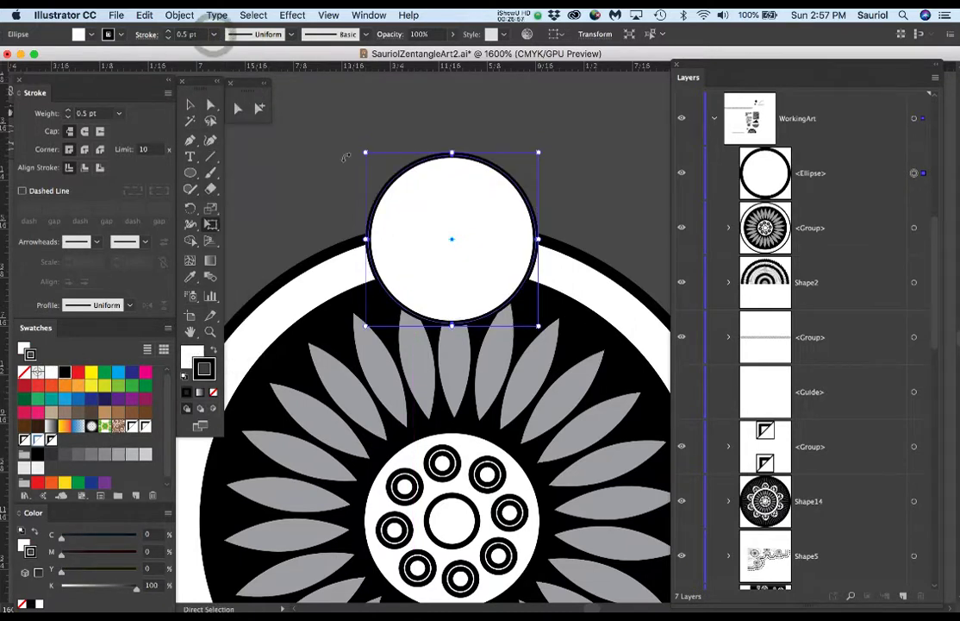
Place the circle behind the medallion group and shift it vertically so its upper half rises above the rim.
{"action": "left_click_drag", "start_coordinate": [843, 193], "coordinate": [858, 257]}
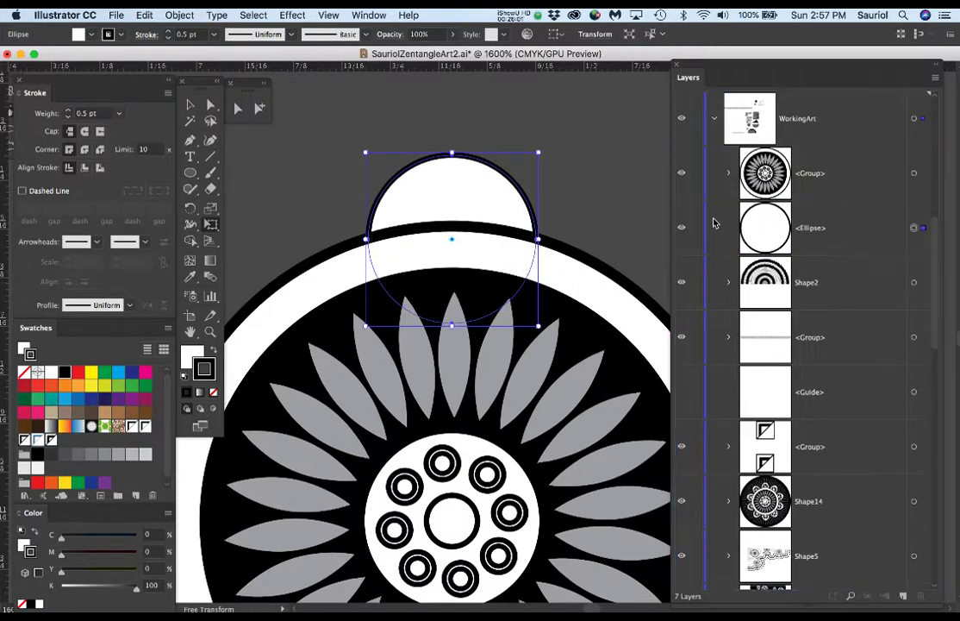
{"action": "left_click_drag", "start_coordinate": [441, 194], "coordinate": [443, 169]}
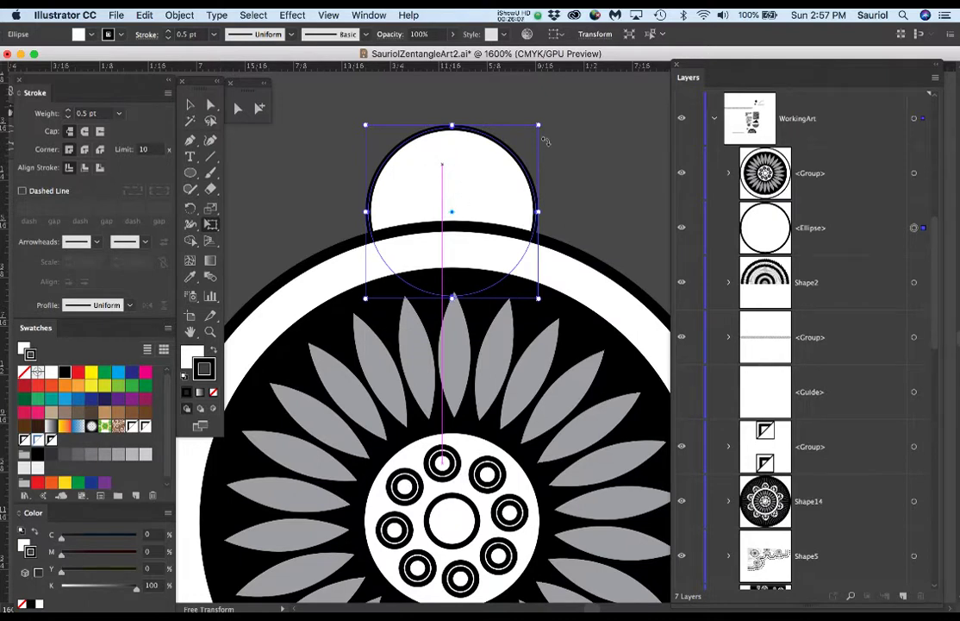
{"action": "key", "text": "super+minus"}
{"action": "scroll", "coordinate": [431, 419], "scroll_direction": "up", "scroll_amount": 10}
{"action": "scroll", "coordinate": [432, 418], "scroll_direction": "right", "scroll_amount": 4}
{"action": "scroll", "coordinate": [483, 266], "scroll_direction": "down", "scroll_amount": 8}
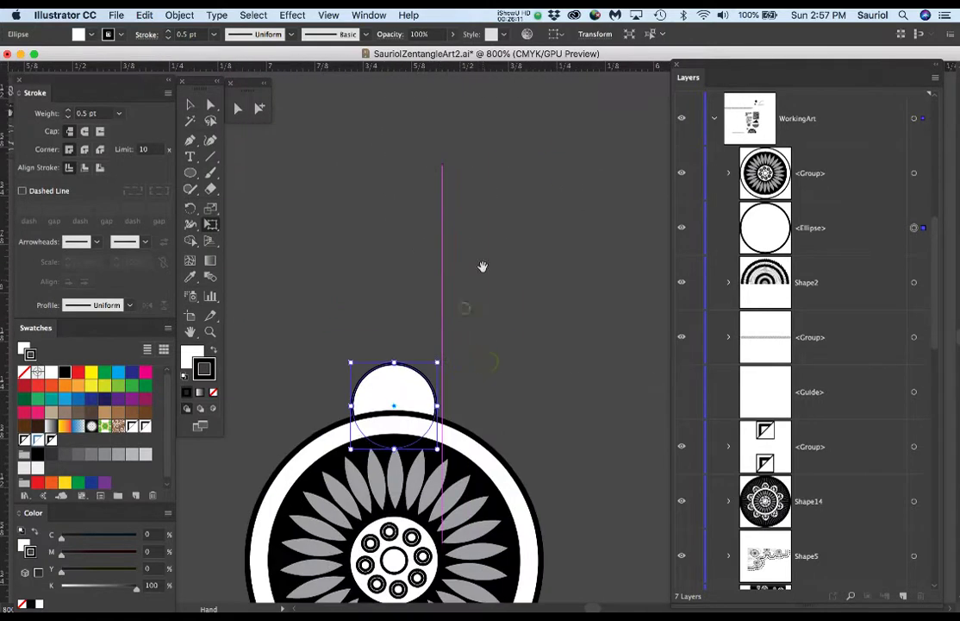
{"action": "scroll", "coordinate": [483, 267], "scroll_direction": "left", "scroll_amount": 3}
{"action": "scroll", "coordinate": [483, 267], "scroll_direction": "down", "scroll_amount": 2}
{"action": "left_click_drag", "start_coordinate": [487, 365], "coordinate": [487, 370]}
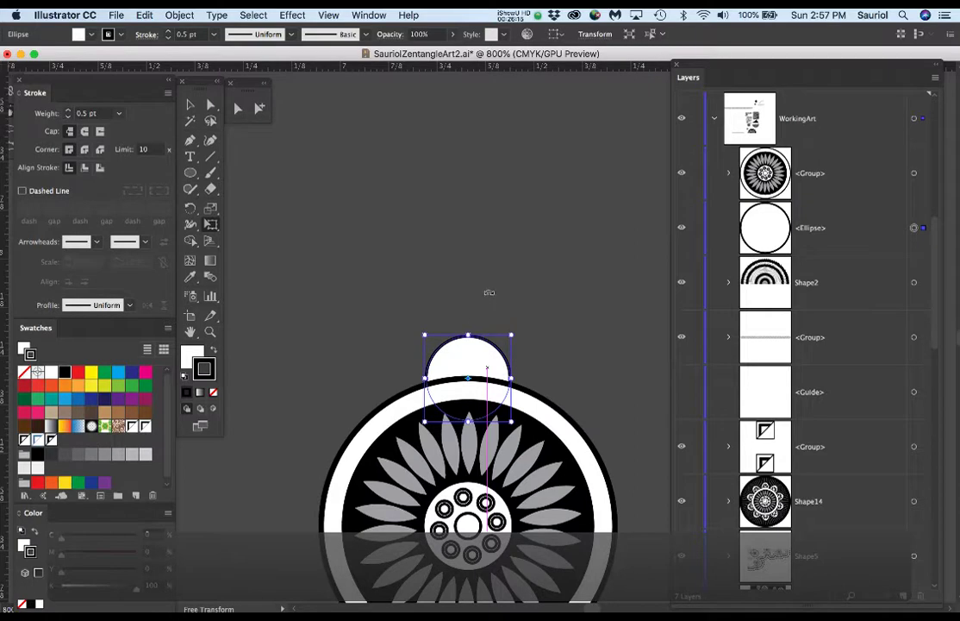
Pull the circle's top anchor point straight up with Direct Selection to form an egg shape.
{"action": "key", "text": "a"}
{"action": "left_click", "coordinate": [485, 285]}
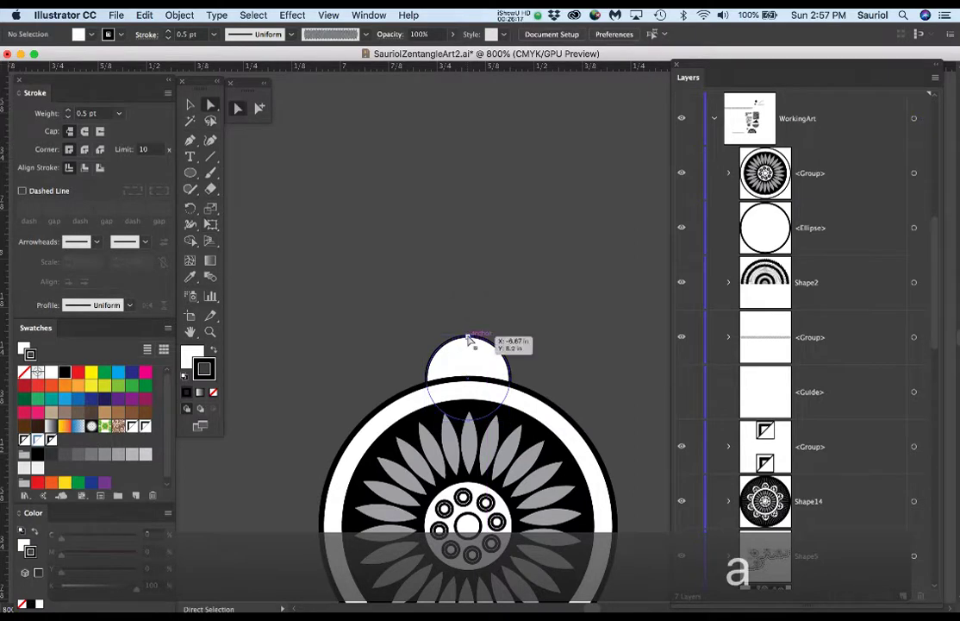
{"action": "left_click_drag", "start_coordinate": [468, 339], "coordinate": [470, 320]}
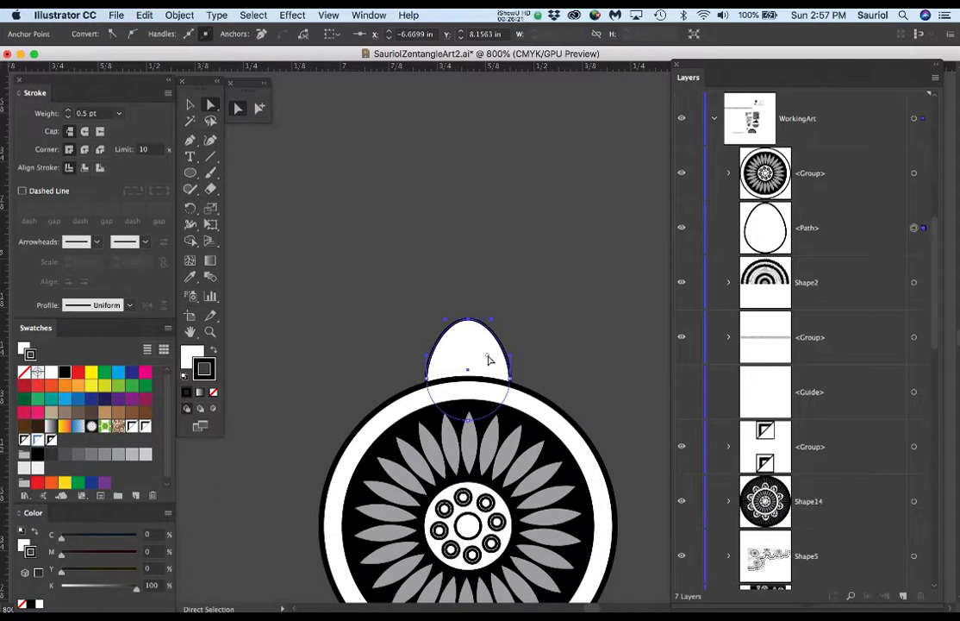
Copy the egg shape, paste it in front, and scale the copy down about its center to a smaller inner egg.
{"action": "left_click", "coordinate": [484, 358]}
{"action": "key", "text": "super+equal"}
{"action": "key", "text": "super+equal"}
{"action": "left_click", "coordinate": [510, 337]}
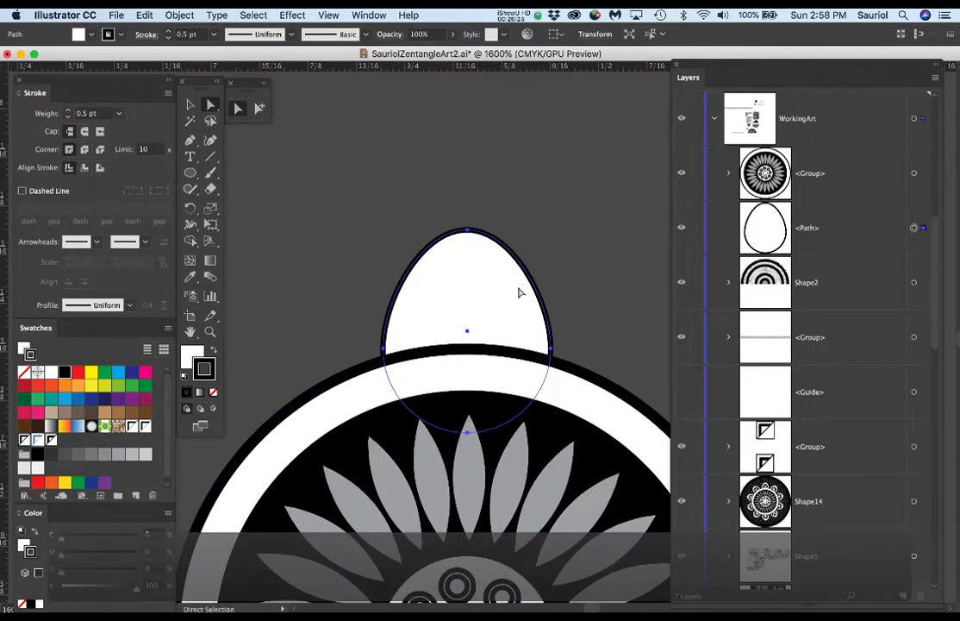
{"action": "key", "text": "super+c"}
{"action": "key", "text": "super+f"}
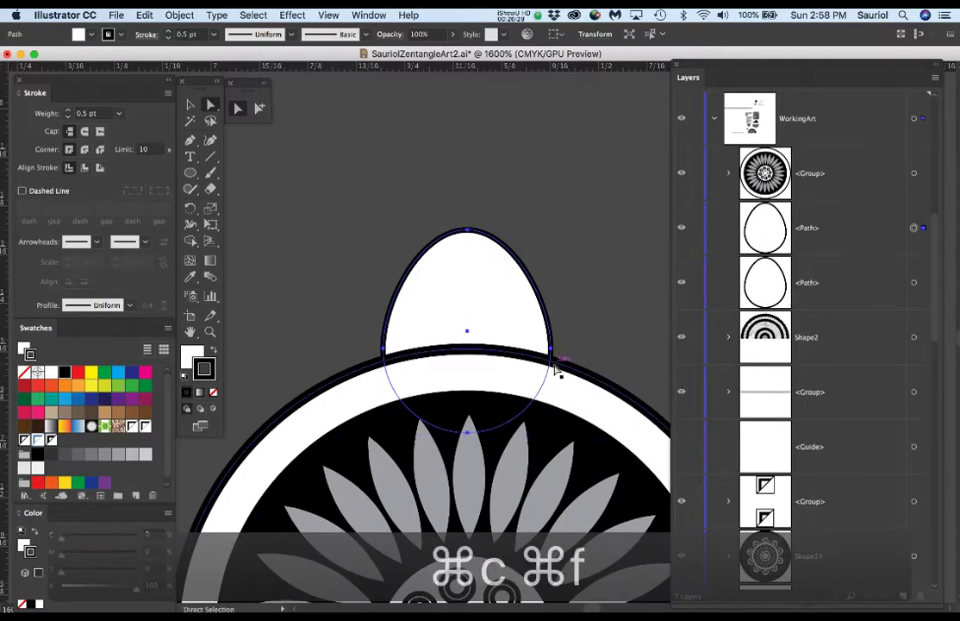
{"action": "key", "text": "v"}
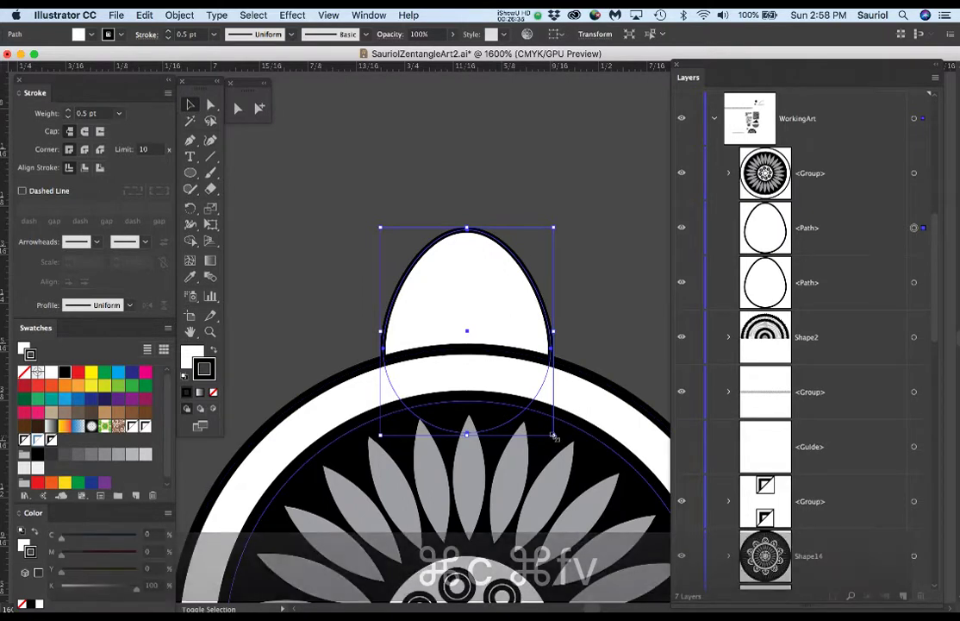
{"action": "left_click_drag", "start_coordinate": [553, 437], "coordinate": [518, 401]}
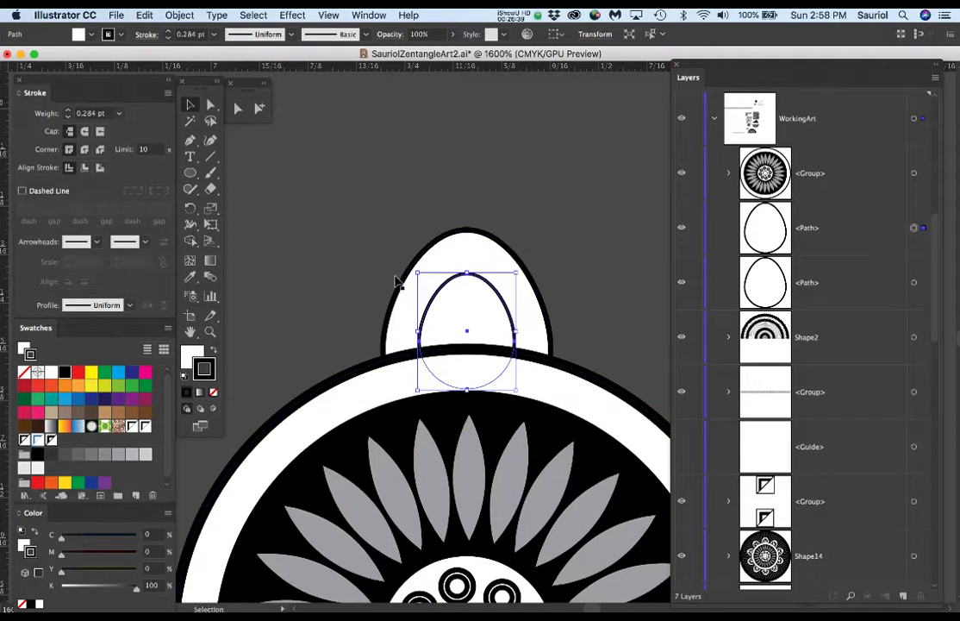
Set the inner egg's stroke to a 1 pt dashed line with a 2 pt dash and a 1.4 pt gap.
{"action": "left_click", "coordinate": [168, 32]}
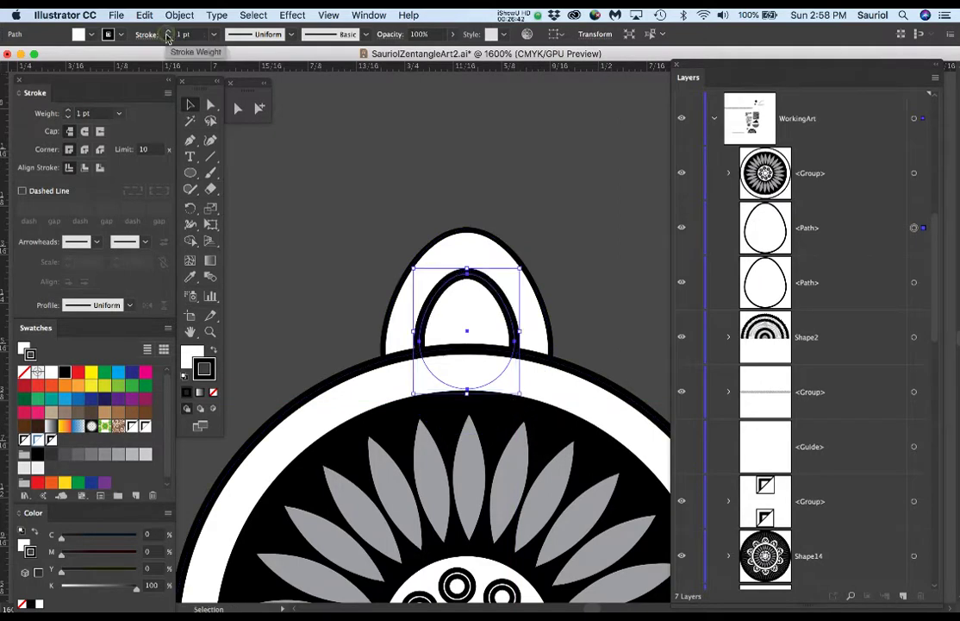
{"action": "left_click", "coordinate": [22, 191]}
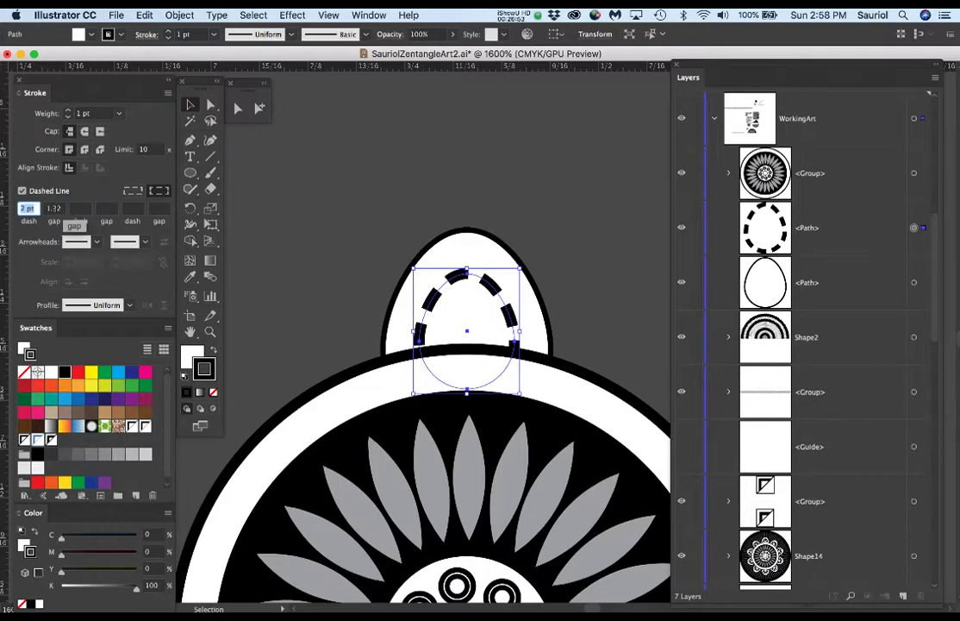
{"action": "left_click", "coordinate": [55, 210]}
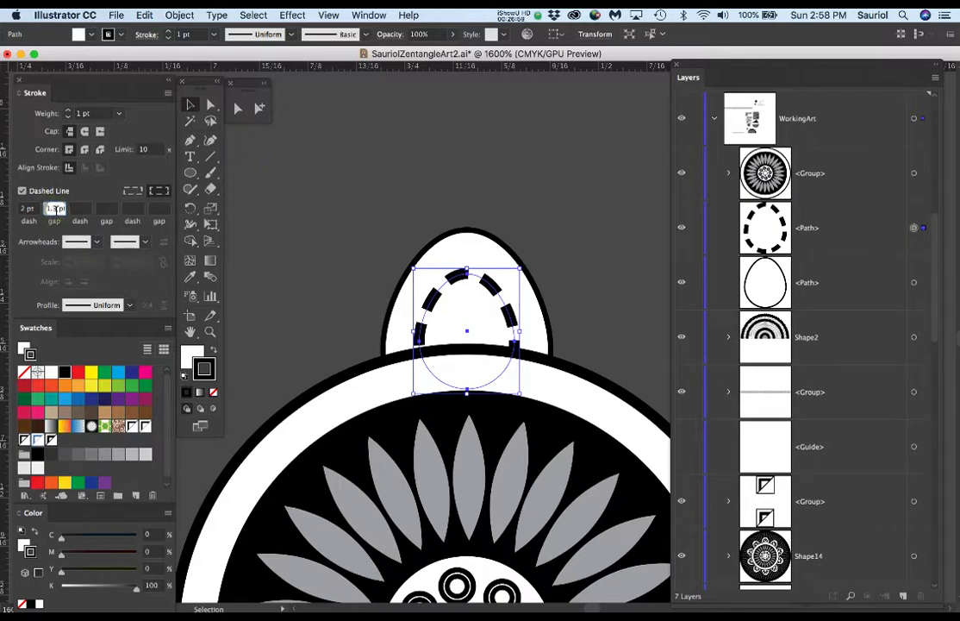
{"action": "key", "text": "Return"}
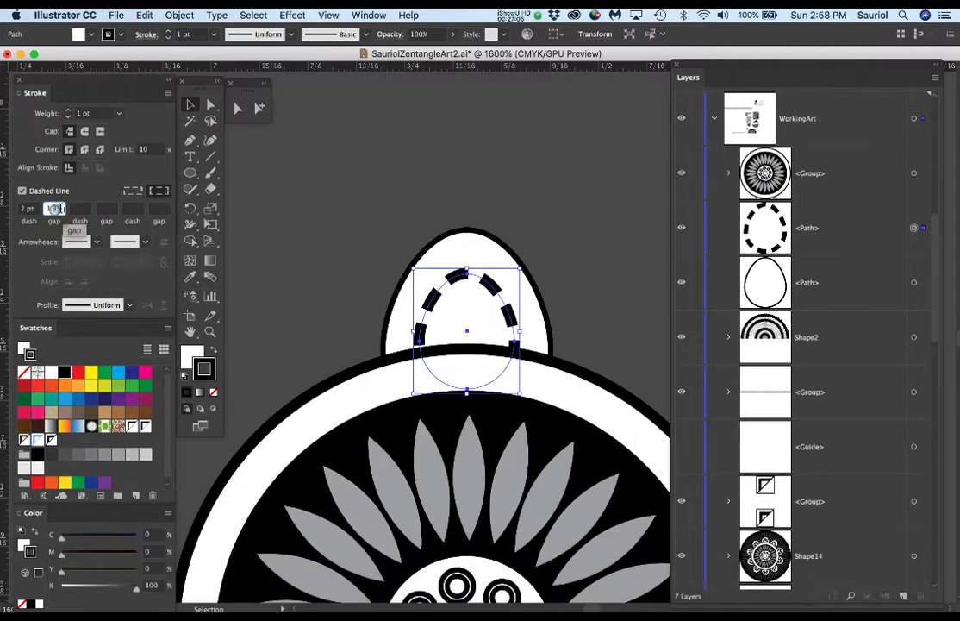
{"action": "key", "text": "Return"}
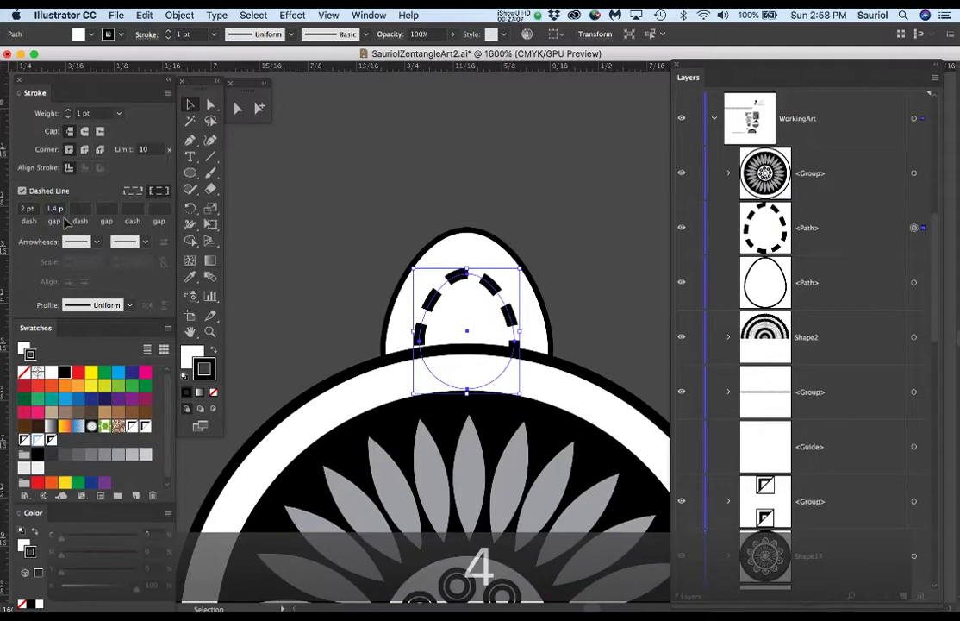
{"action": "key", "text": "Return"}
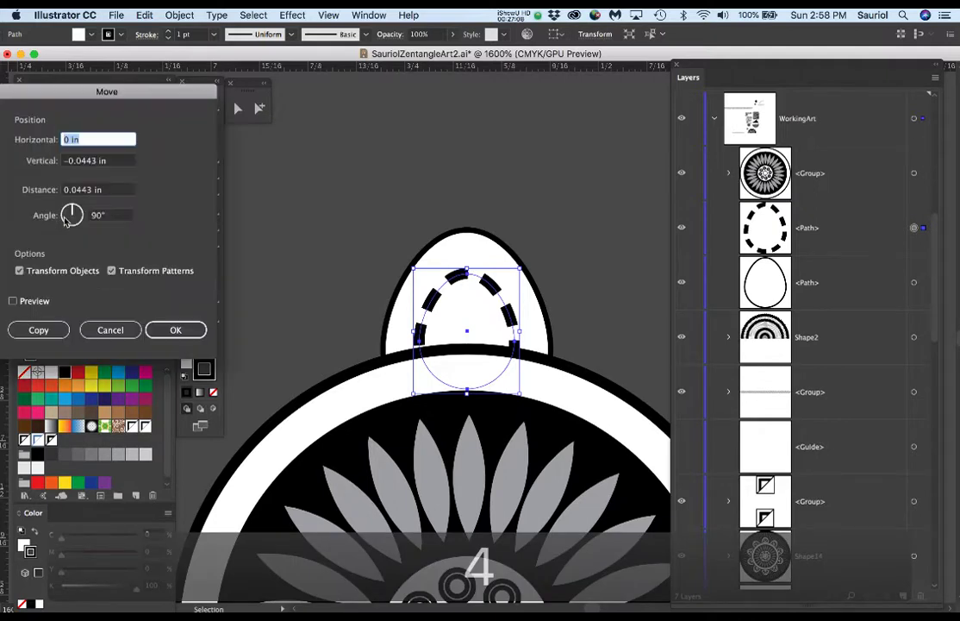
{"action": "left_click", "coordinate": [107, 330]}
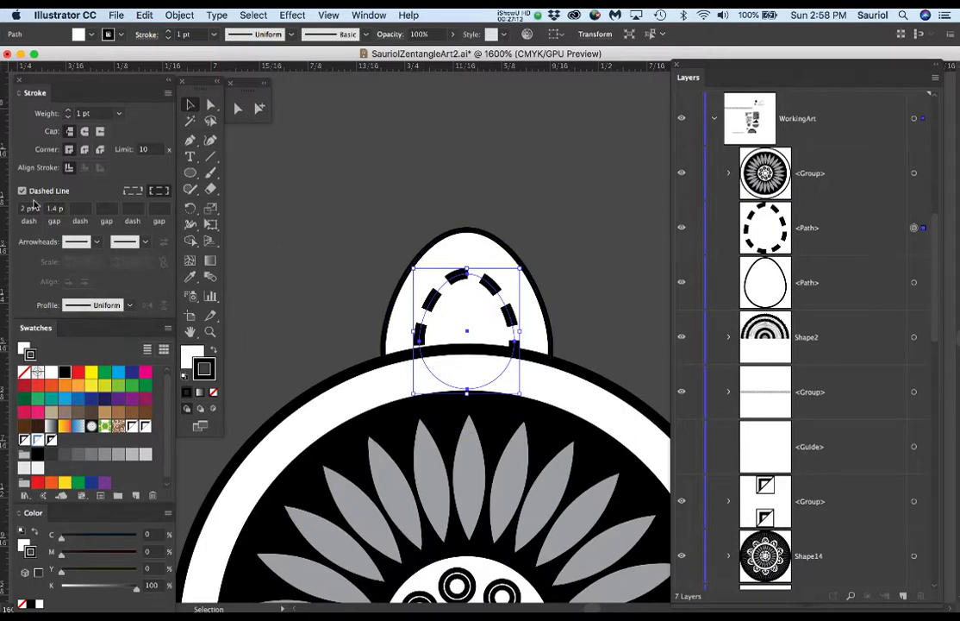
Change the inner egg's gap to 2 pt and its dash to 2.4 pt, trying 2.2 pt for the dash first.
{"action": "left_click", "coordinate": [54, 208]}
{"action": "type", "text": "2"}
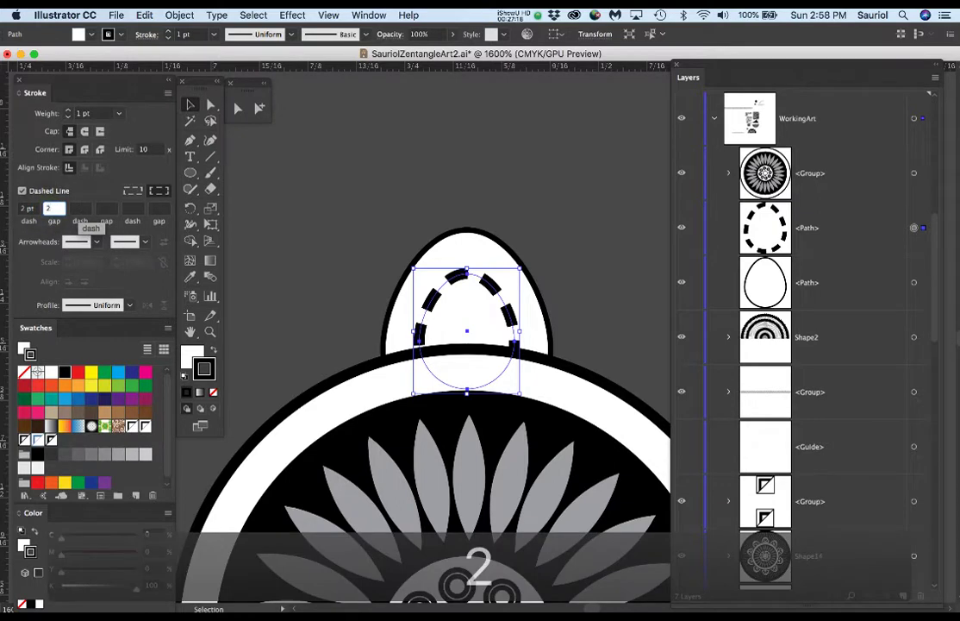
{"action": "key", "text": "Return"}
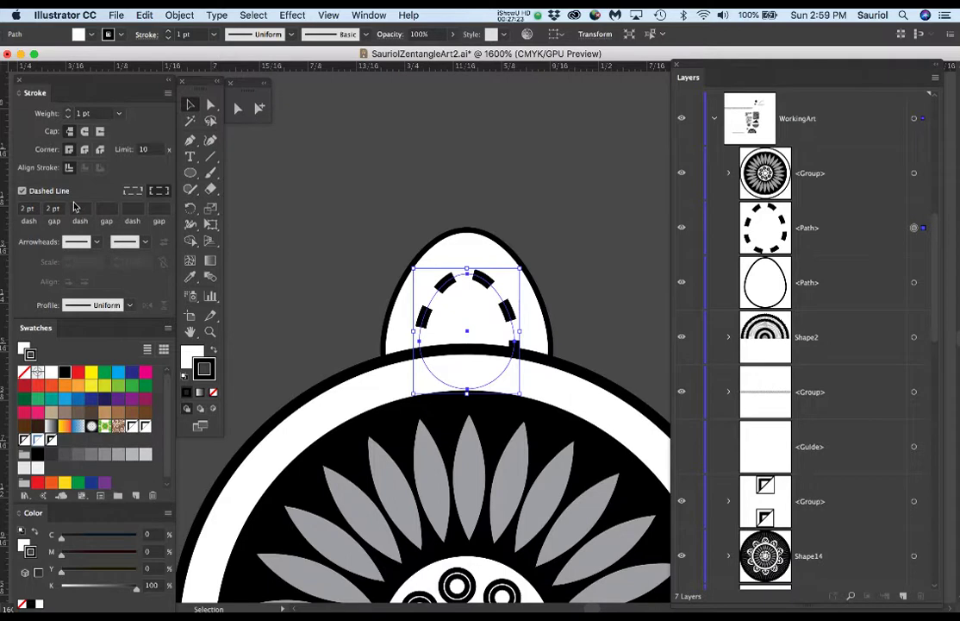
{"action": "left_click", "coordinate": [27, 209]}
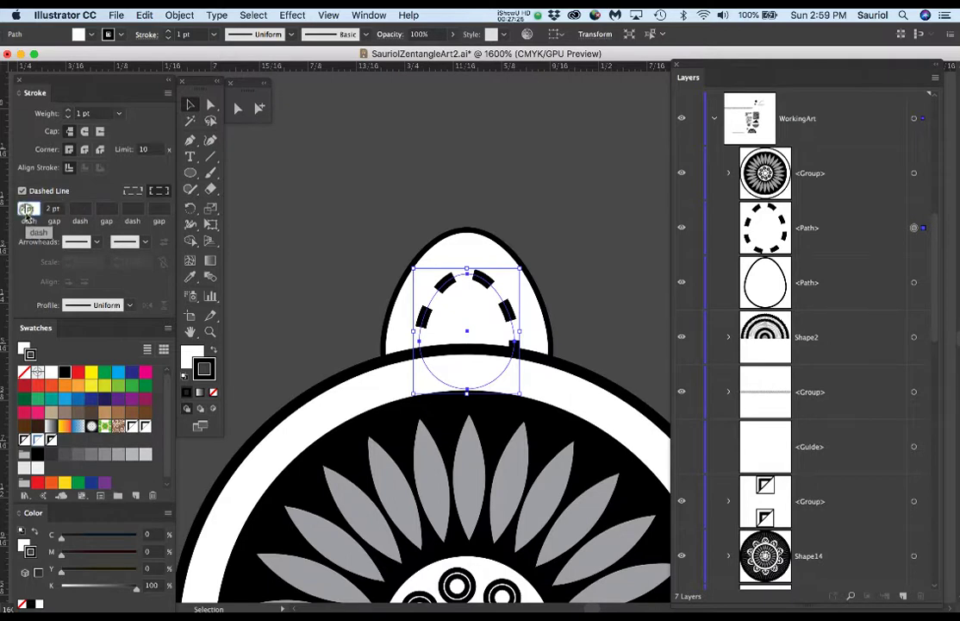
{"action": "type", "text": "1"}
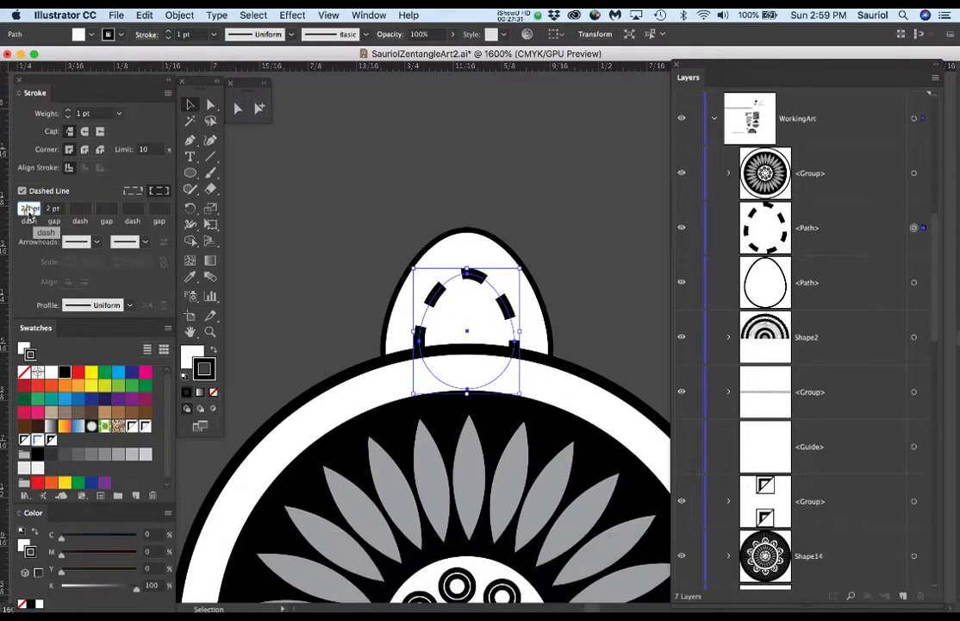
{"action": "type", "text": "2."}
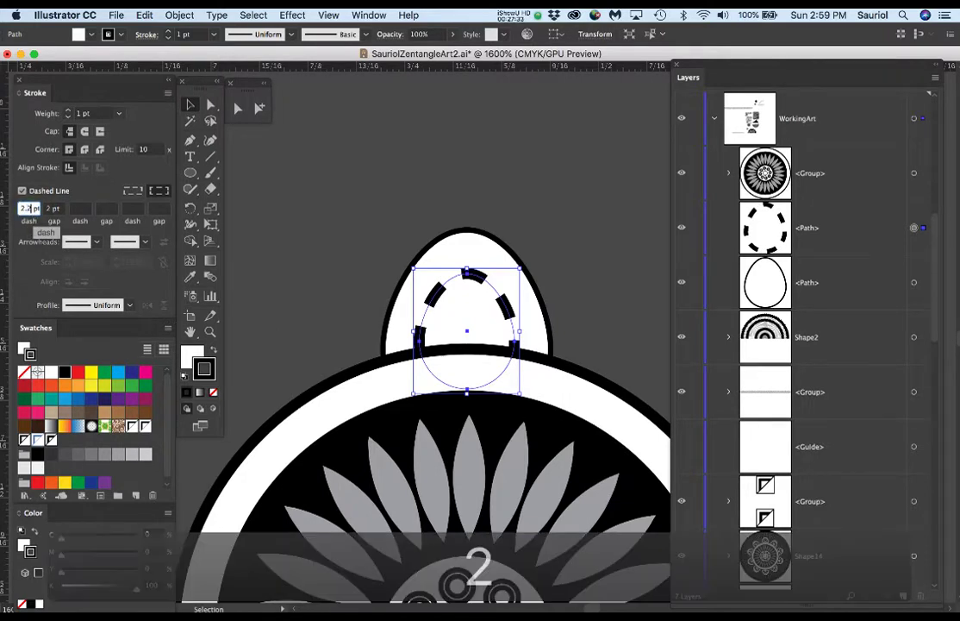
{"action": "key", "text": "Return"}
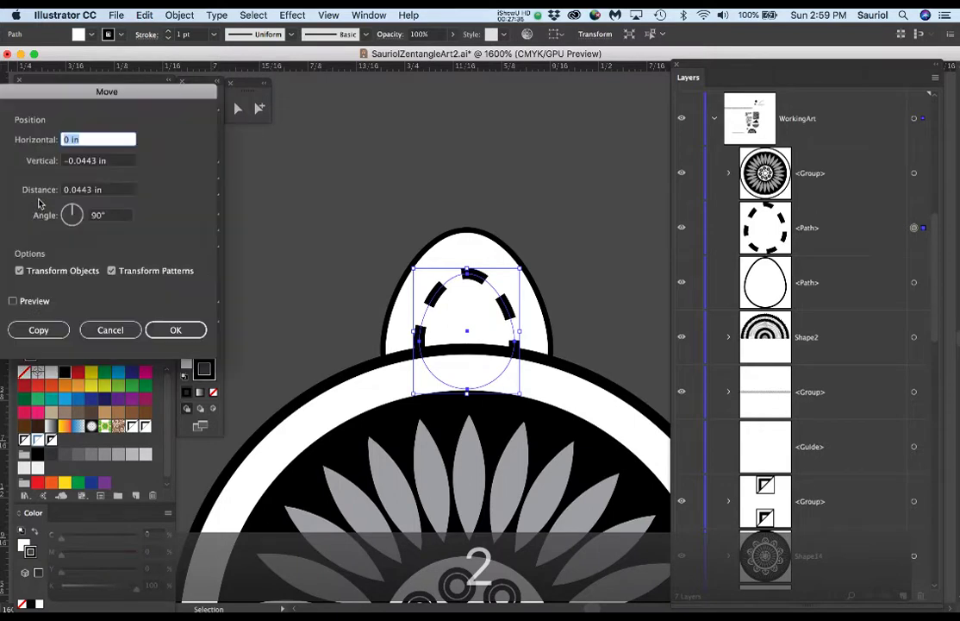
{"action": "left_click", "coordinate": [107, 328]}
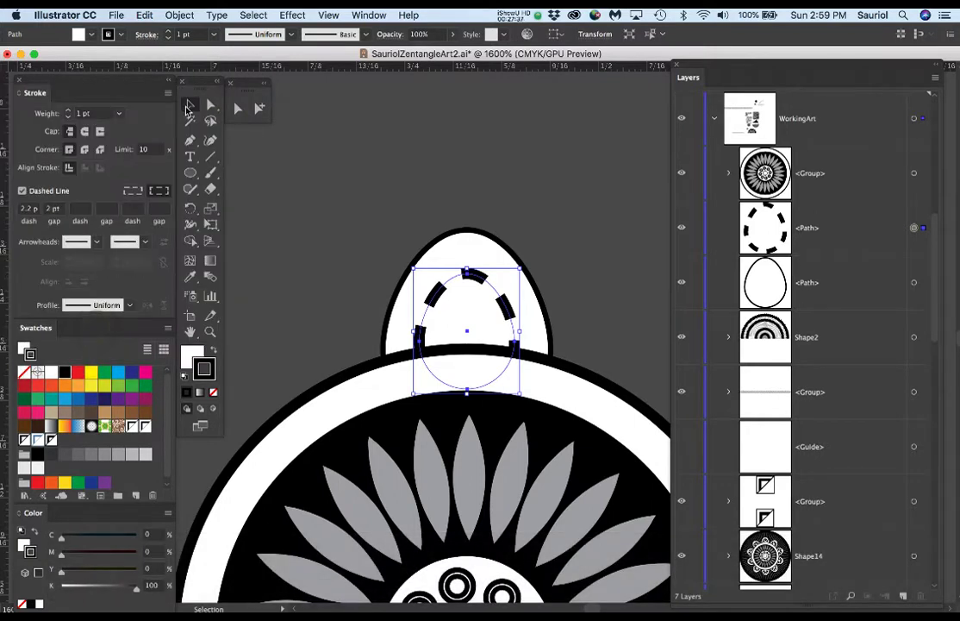
{"action": "type", "text": "2.2"}
{"action": "type", "text": "4"}
Try gap values of 2.2 pt, 2.5 pt and 2.3 pt on the inner egg's dashed stroke.
{"action": "left_click", "coordinate": [52, 209]}
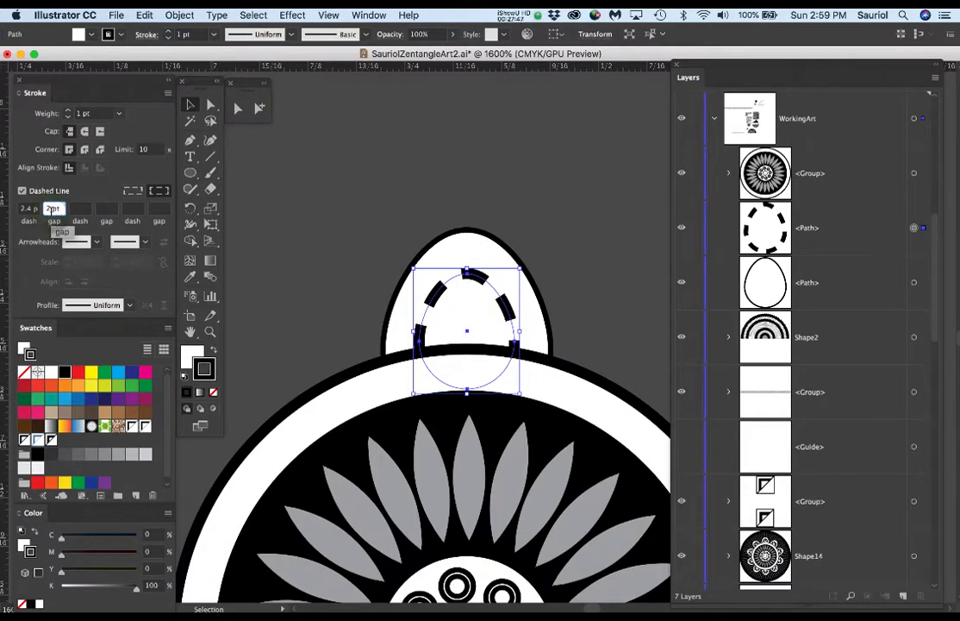
{"action": "type", "text": "2.2"}
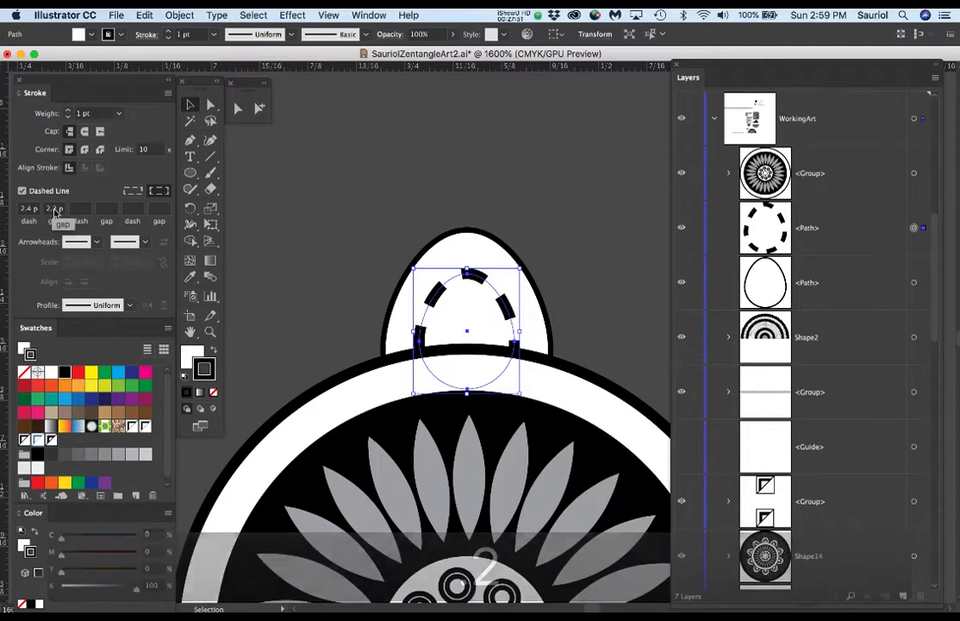
{"action": "type", "text": "2.5"}
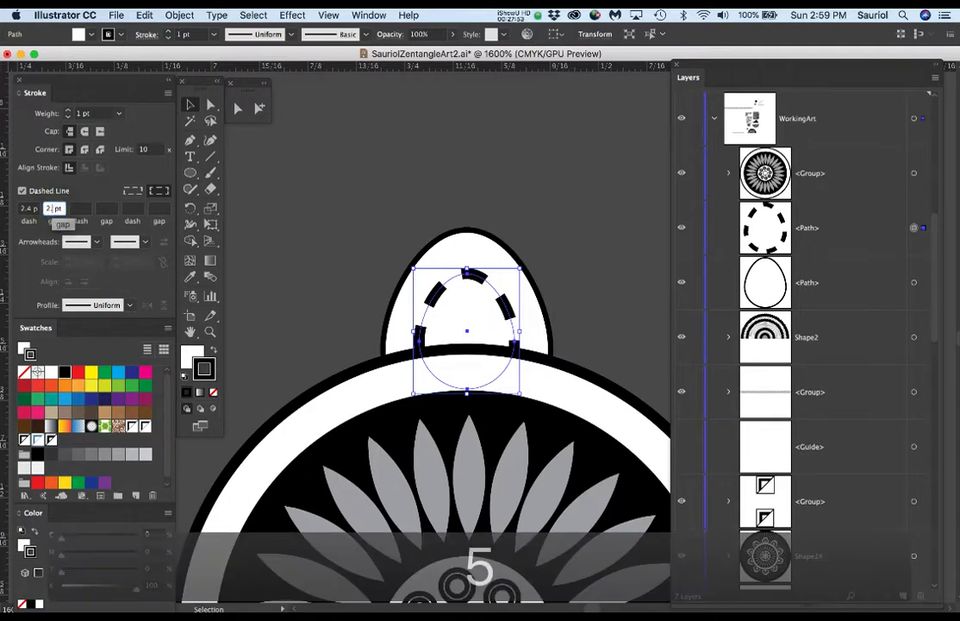
{"action": "key", "text": "Return"}
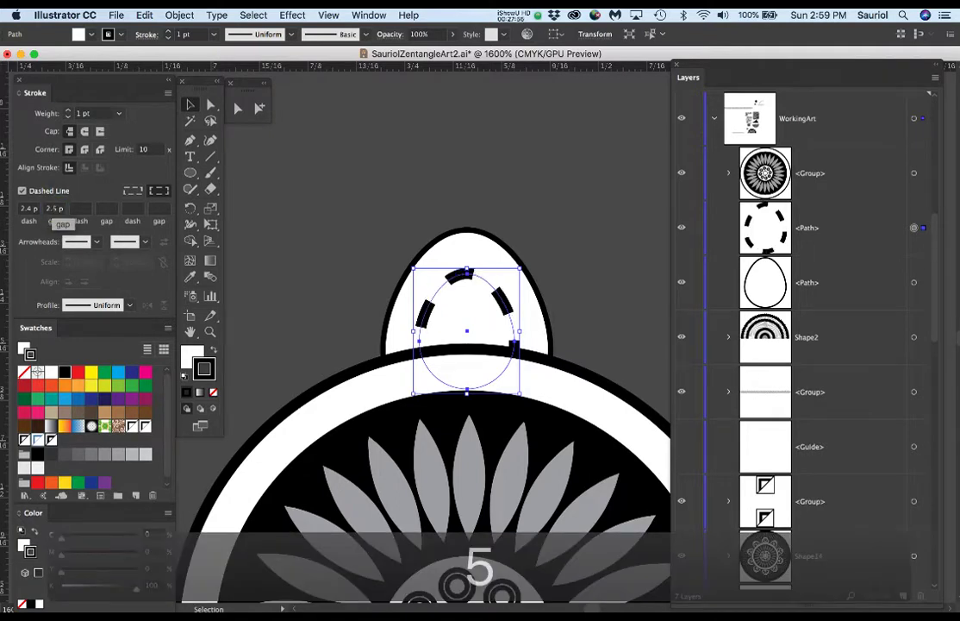
{"action": "left_click", "coordinate": [54, 209]}
{"action": "type", "text": "2.3"}
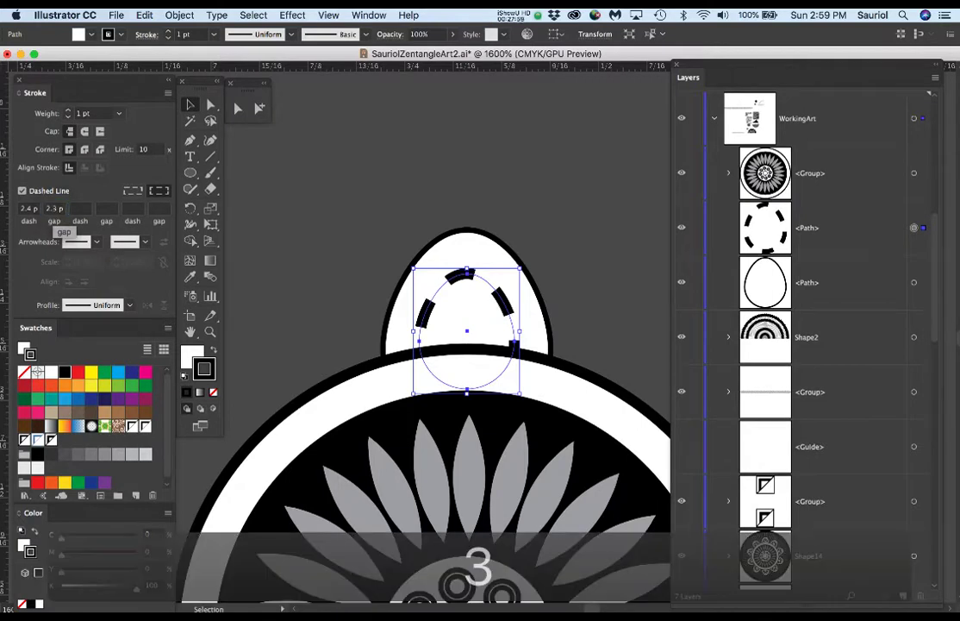
{"action": "key", "text": "Return"}
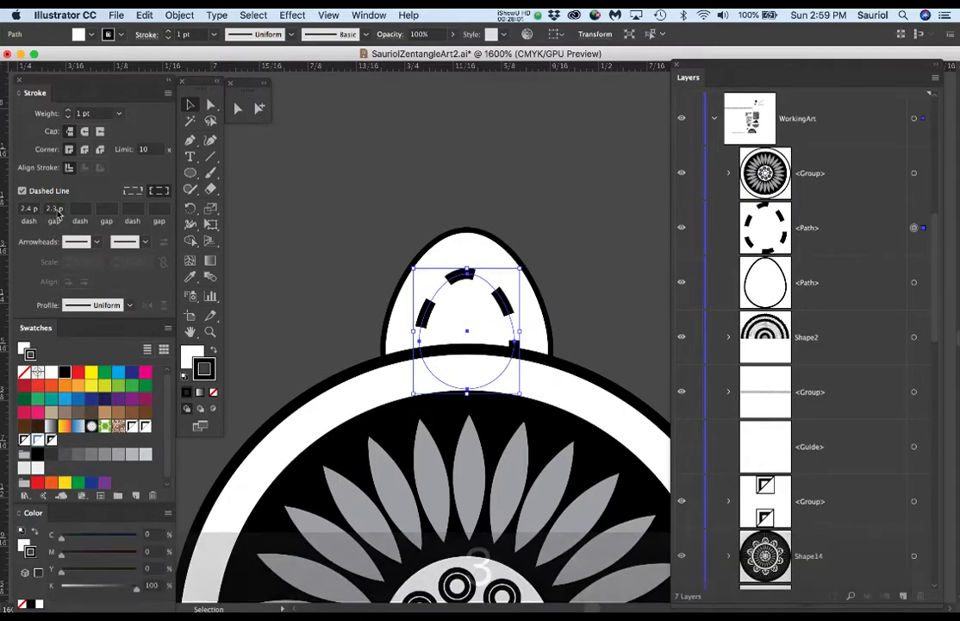
Set the gap of the inner egg's dashed stroke to 1.5 pt.
{"action": "type", "text": "1.5"}
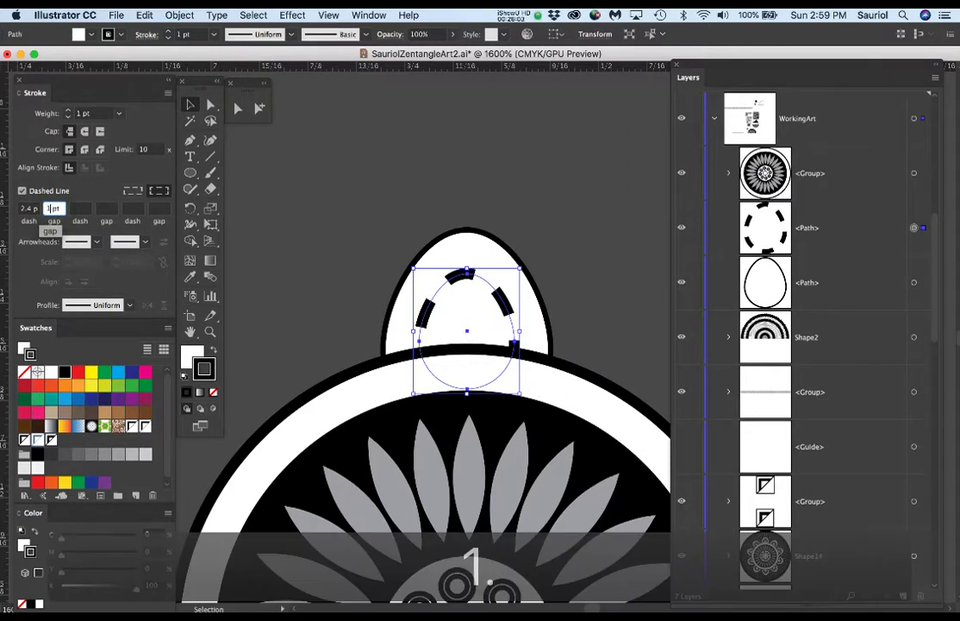
{"action": "key", "text": "Return"}
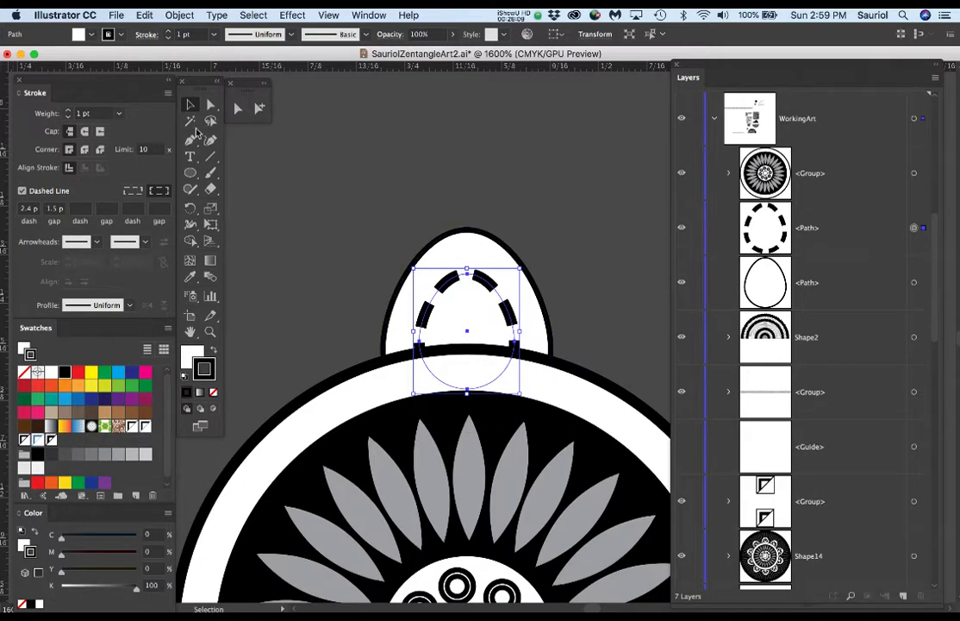
Increase the inner egg's dashed stroke weight to 2 pt and deselect it.
{"action": "left_click", "coordinate": [69, 111]}
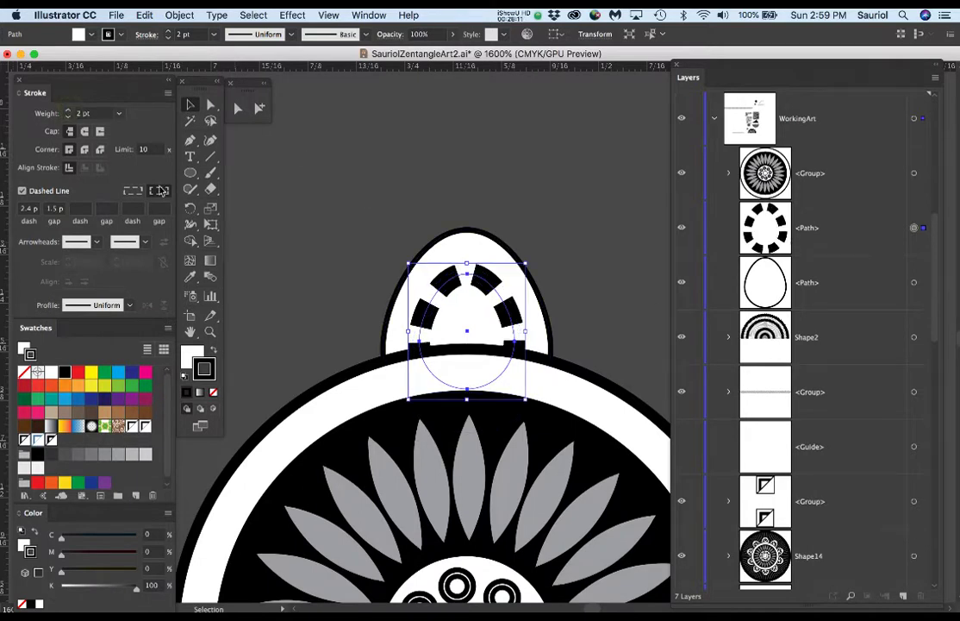
{"action": "key", "text": "a"}
{"action": "left_click", "coordinate": [603, 302]}
{"action": "key", "text": "v"}
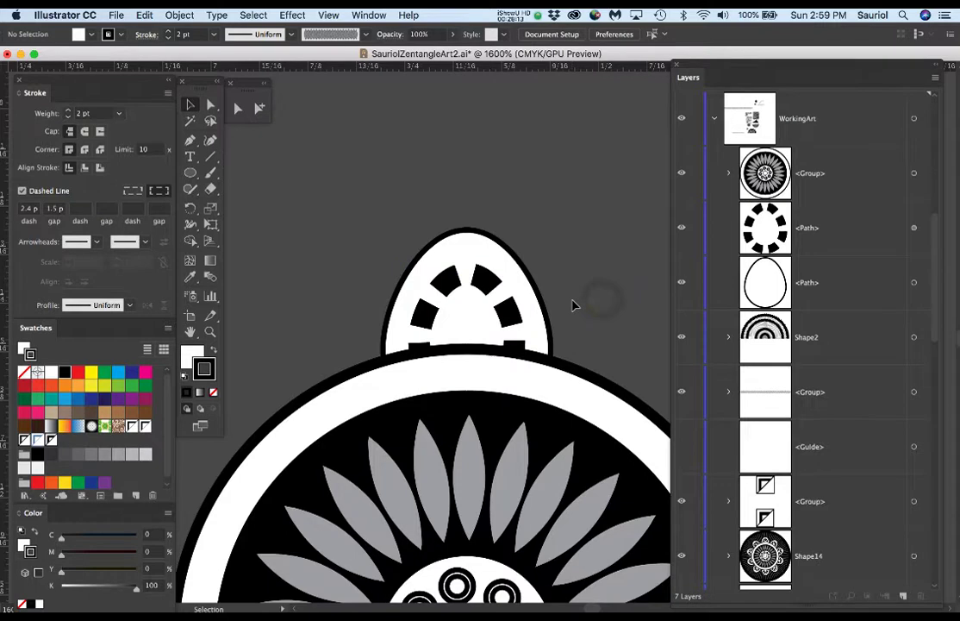
{"action": "key", "text": "a"}
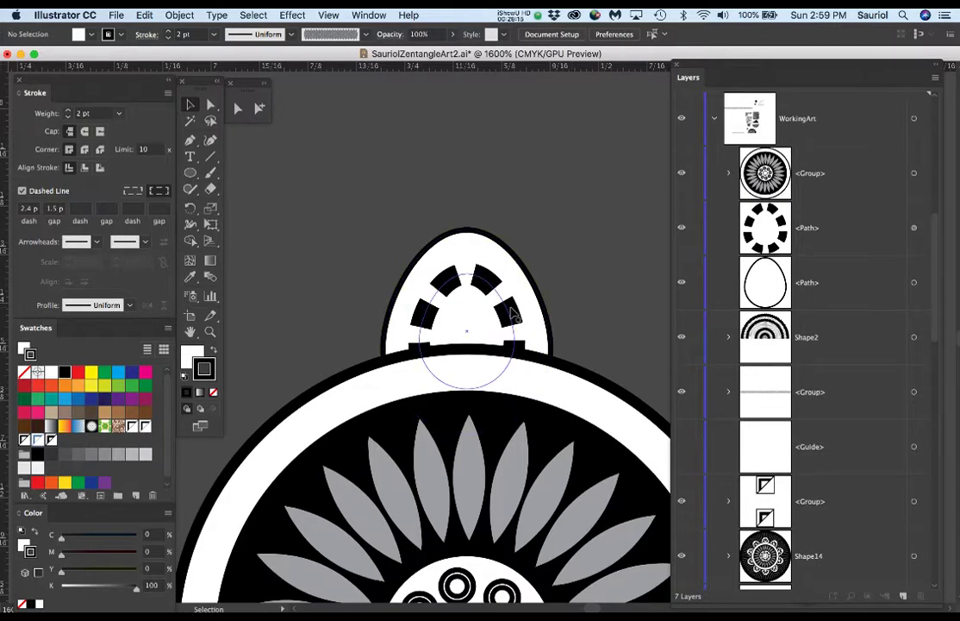
Convert the inner egg's dashed stroke into filled shapes with Outline Stroke.
{"action": "left_click", "coordinate": [513, 315]}
{"action": "key", "text": "v"}
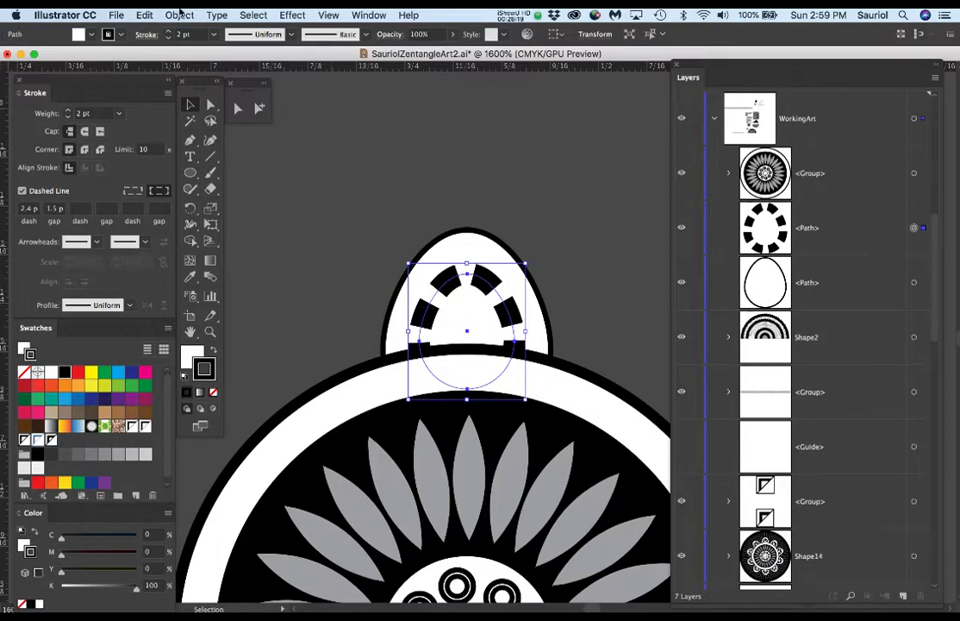
{"action": "left_click", "coordinate": [179, 14]}
{"action": "mouse_move", "coordinate": [258, 303]}
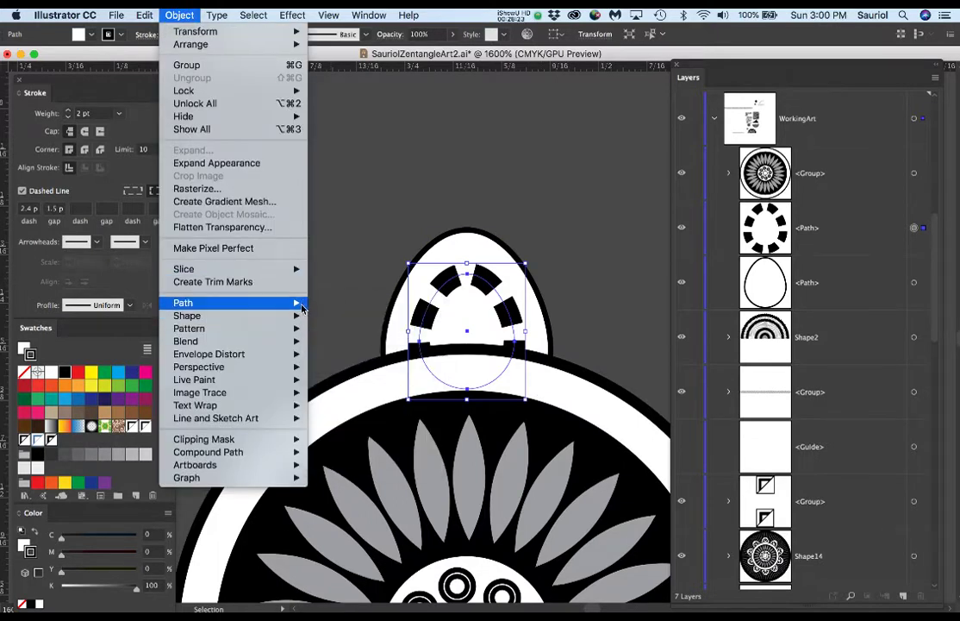
{"action": "mouse_move", "coordinate": [302, 305]}
{"action": "left_click", "coordinate": [350, 333]}
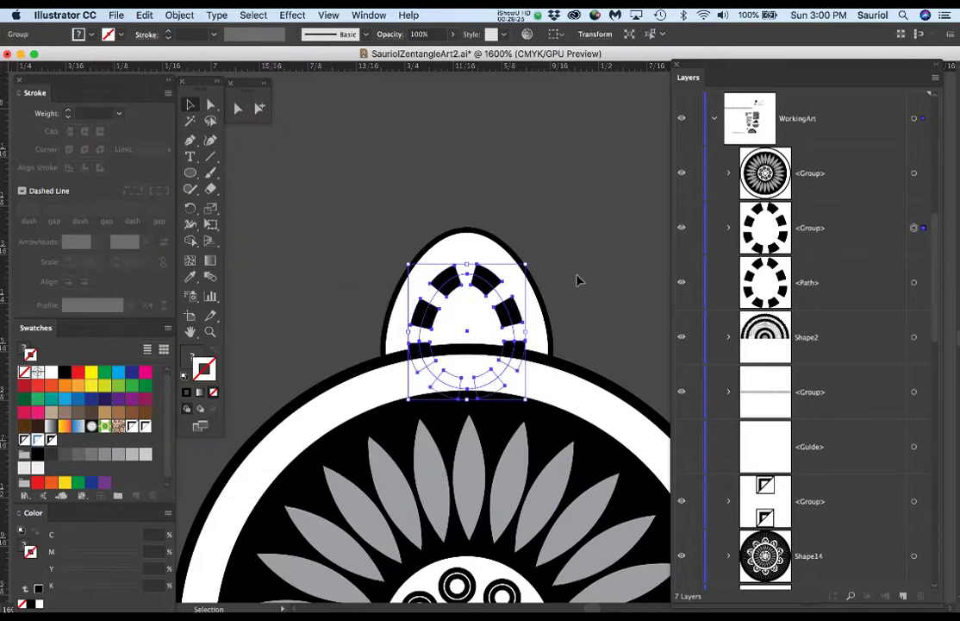
{"action": "left_click", "coordinate": [579, 276]}
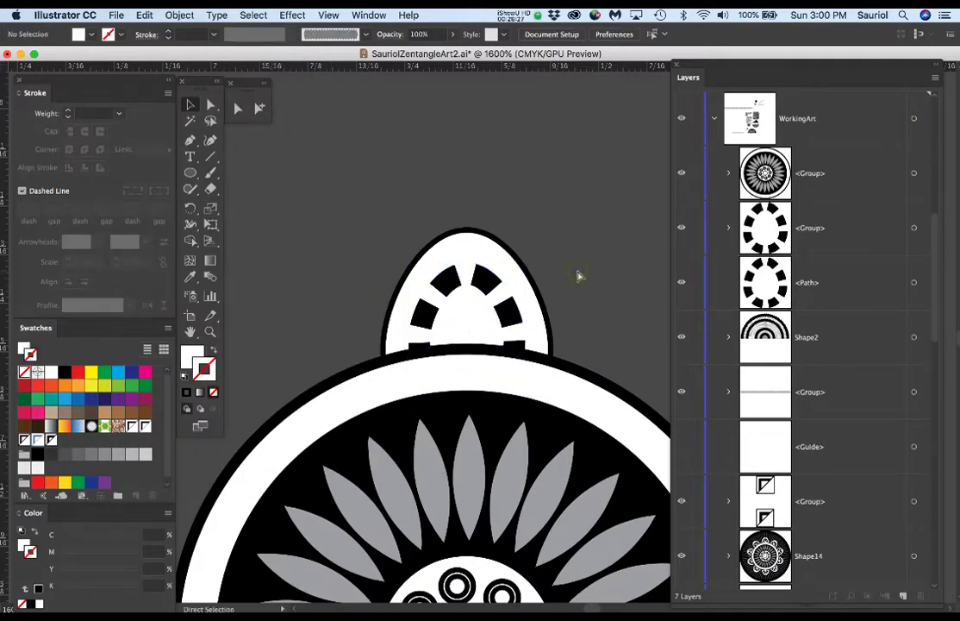
Paste a copy of the large outer egg in front of it and remove the copy's fill.
{"action": "key", "text": "super"}
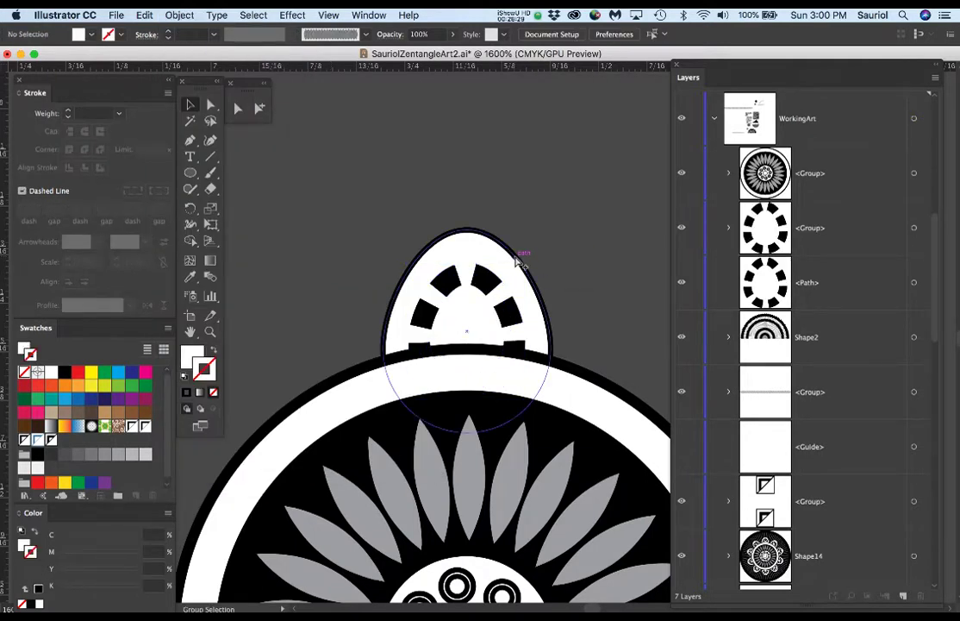
{"action": "left_click", "coordinate": [517, 261]}
{"action": "key", "text": "super+c"}
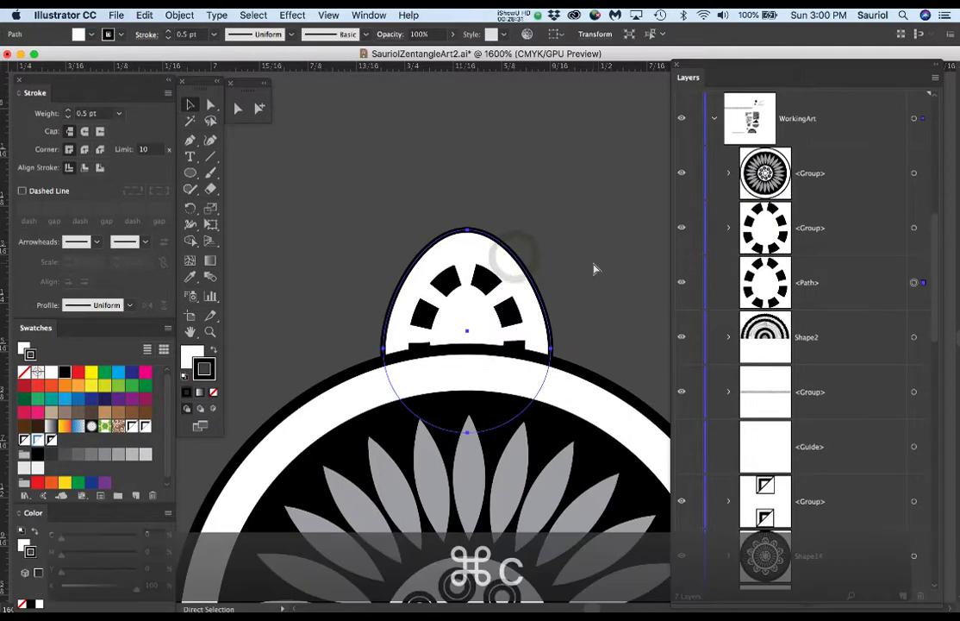
{"action": "key", "text": "super+f"}
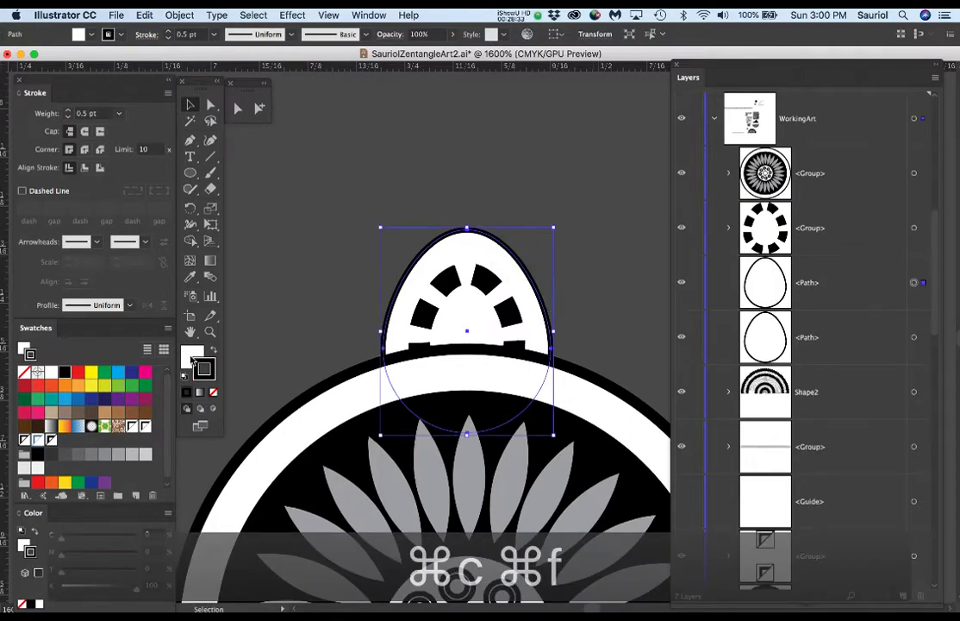
{"action": "left_click", "coordinate": [214, 393]}
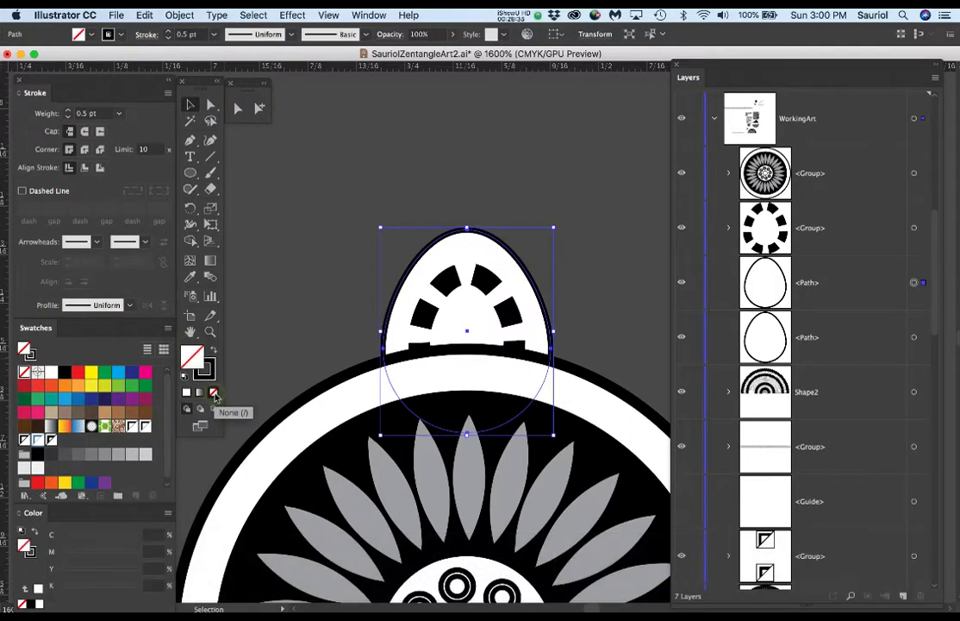
Scale the unfilled egg copy down to wrap the outer edge of the dashes and nudge it slightly downward.
{"action": "key", "text": "v"}
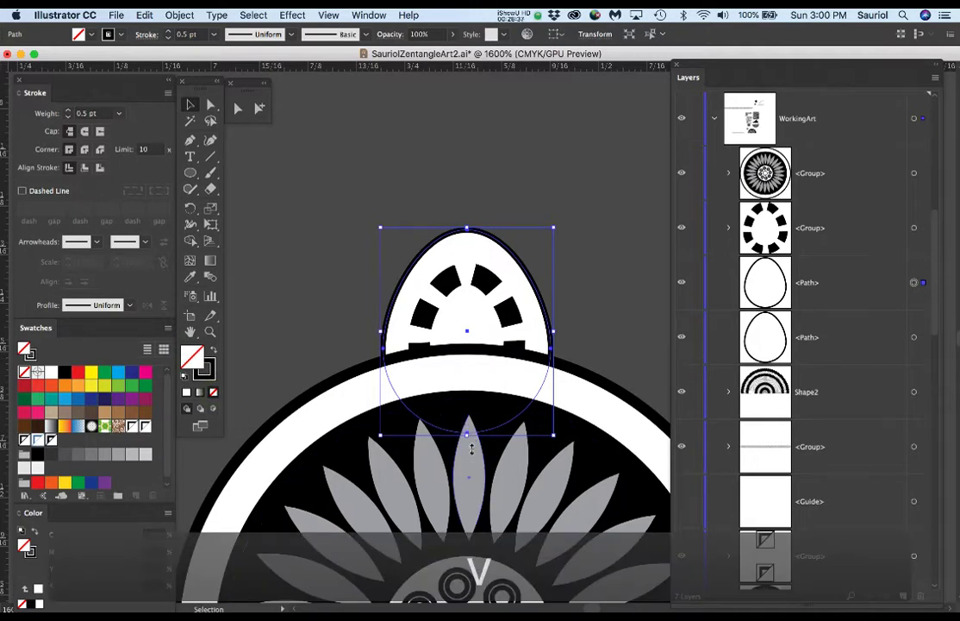
{"action": "left_click_drag", "start_coordinate": [554, 436], "coordinate": [530, 403]}
{"action": "key", "text": "Down"}
{"action": "key", "text": "Down"}
{"action": "key", "text": "Down"}
Paste a copy of the unfilled egg in front and scale it down to the inner edge of the dashes.
{"action": "key", "text": "super+c"}
{"action": "key", "text": "super+f"}
{"action": "left_click_drag", "start_coordinate": [533, 354], "coordinate": [522, 383]}
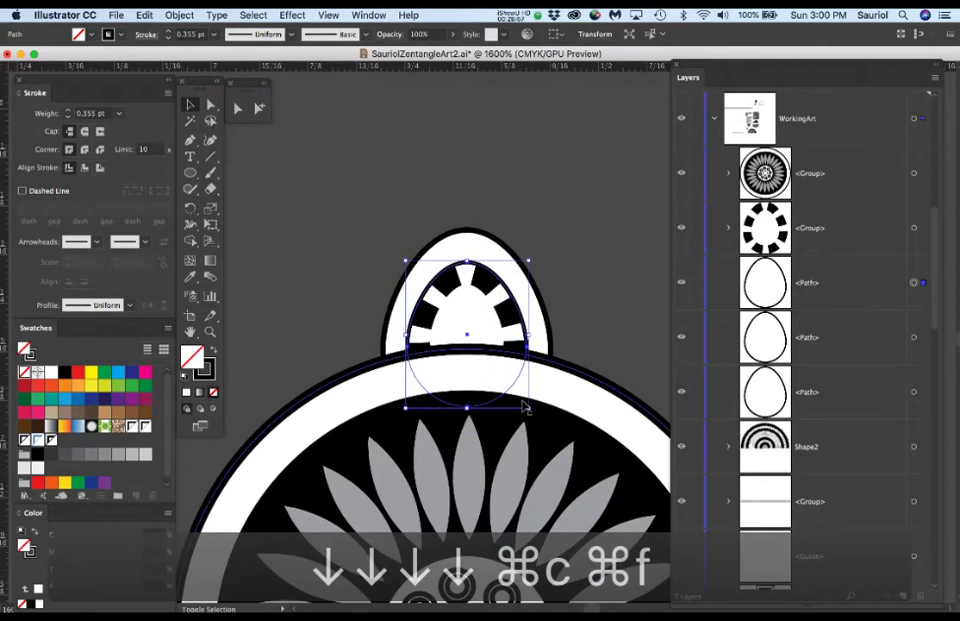
{"action": "left_click_drag", "start_coordinate": [526, 411], "coordinate": [508, 387]}
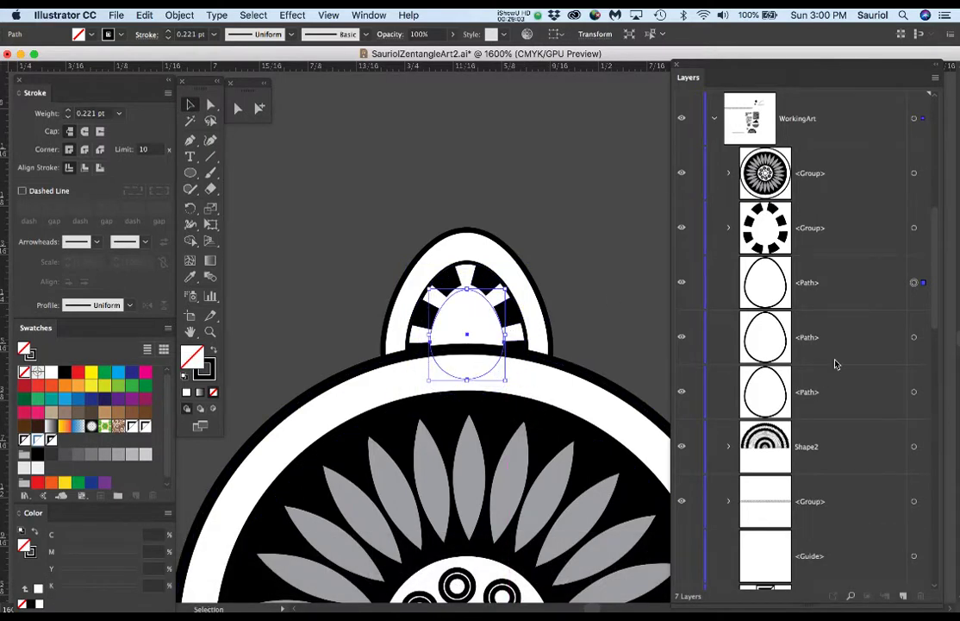
Move the smallest egg above the dash group in the stacking order and nudge its top anchor point up to meet the dashes.
{"action": "left_click_drag", "start_coordinate": [830, 284], "coordinate": [831, 205]}
{"action": "mouse_move", "coordinate": [506, 292]}
{"action": "left_mouse_down"}
{"action": "mouse_move", "coordinate": [498, 301]}
{"action": "mouse_move", "coordinate": [508, 294]}
{"action": "left_mouse_up"}
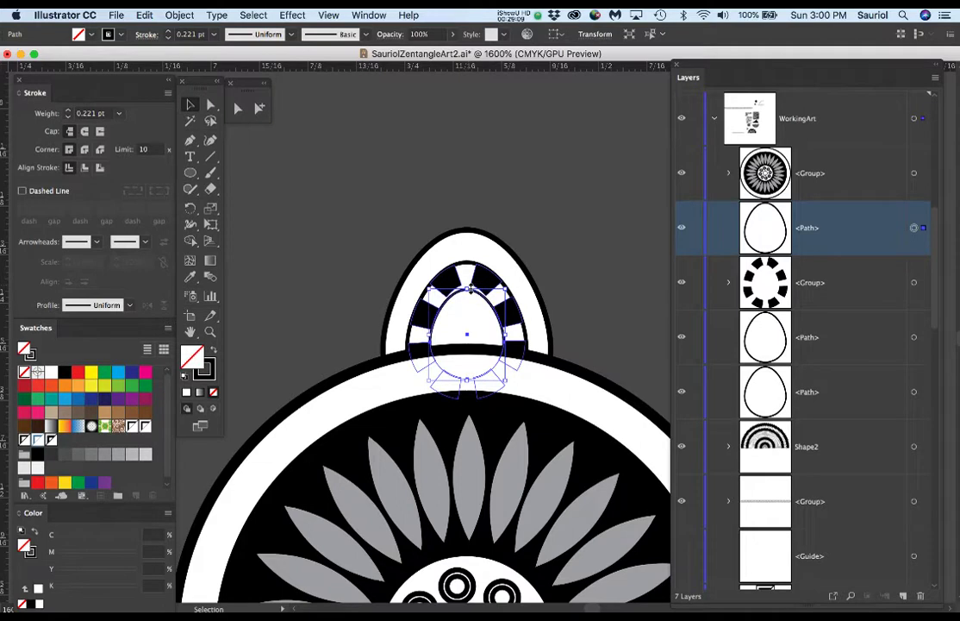
{"action": "key", "text": "a"}
{"action": "left_click", "coordinate": [546, 261]}
{"action": "left_click", "coordinate": [467, 290]}
{"action": "key", "text": "Up"}
{"action": "key", "text": "Up"}
{"action": "key", "text": "Up"}
{"action": "key", "text": "Up"}
{"action": "key", "text": "Up"}
{"action": "key", "text": "Up"}
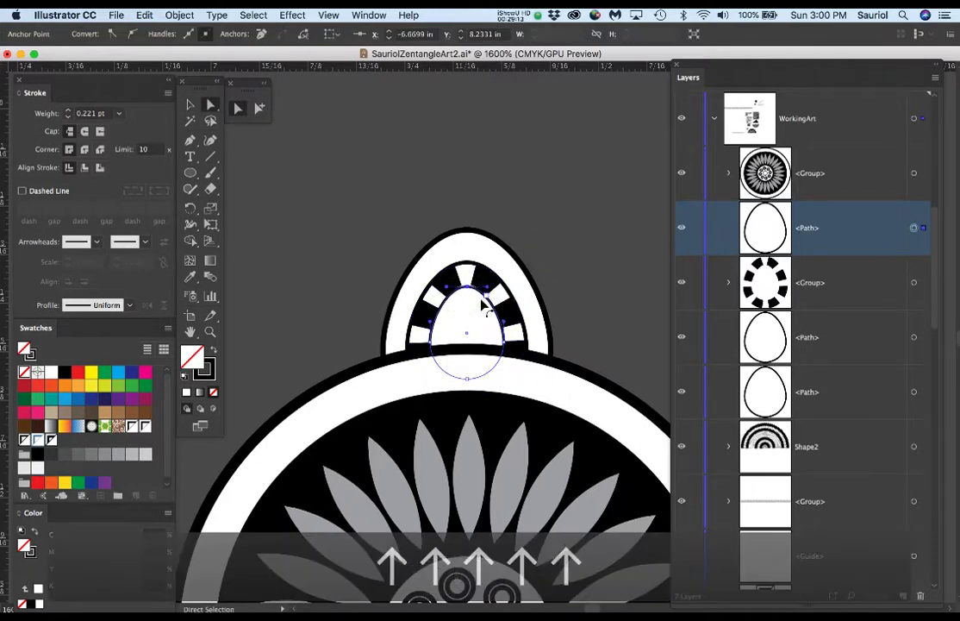
{"action": "left_click", "coordinate": [571, 299]}
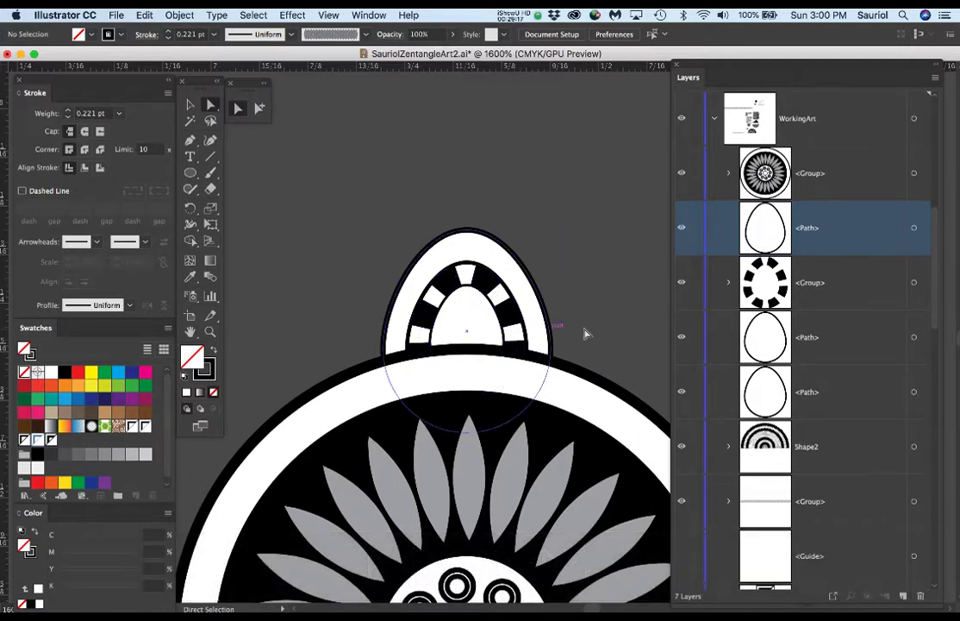
Group all the egg pieces while the flower medallion is temporarily hidden, leaving the medallion visible again.
{"action": "key", "text": "super+minus"}
{"action": "key", "text": "super+minus"}
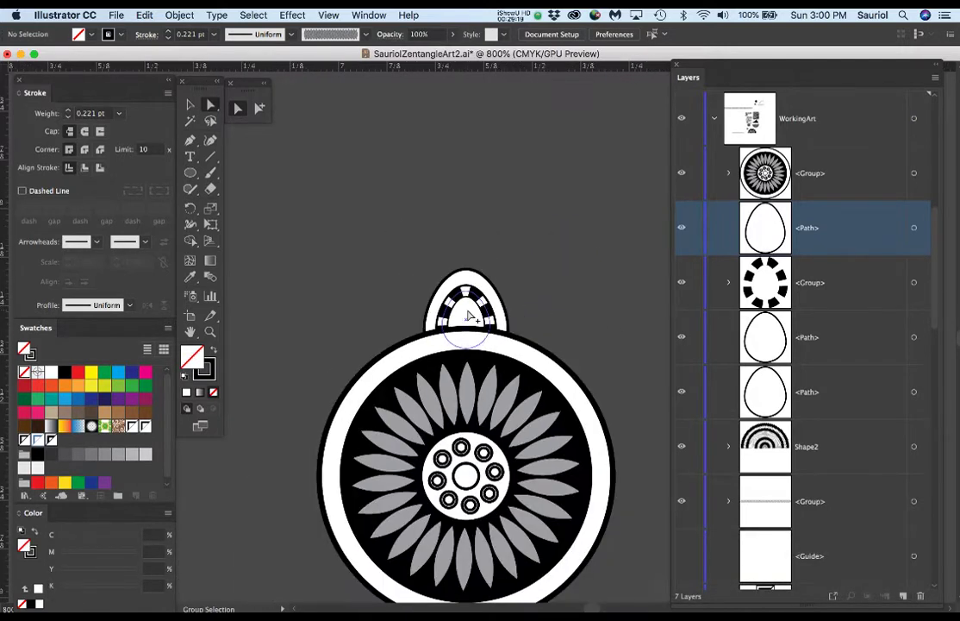
{"action": "left_click", "coordinate": [682, 174]}
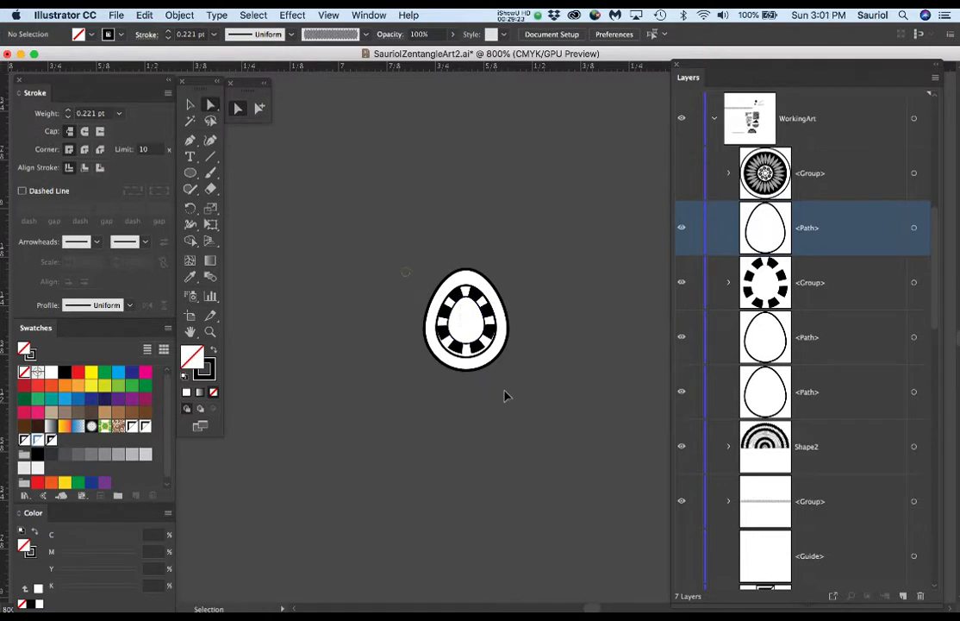
{"action": "key", "text": "super+a"}
{"action": "key", "text": "super+g"}
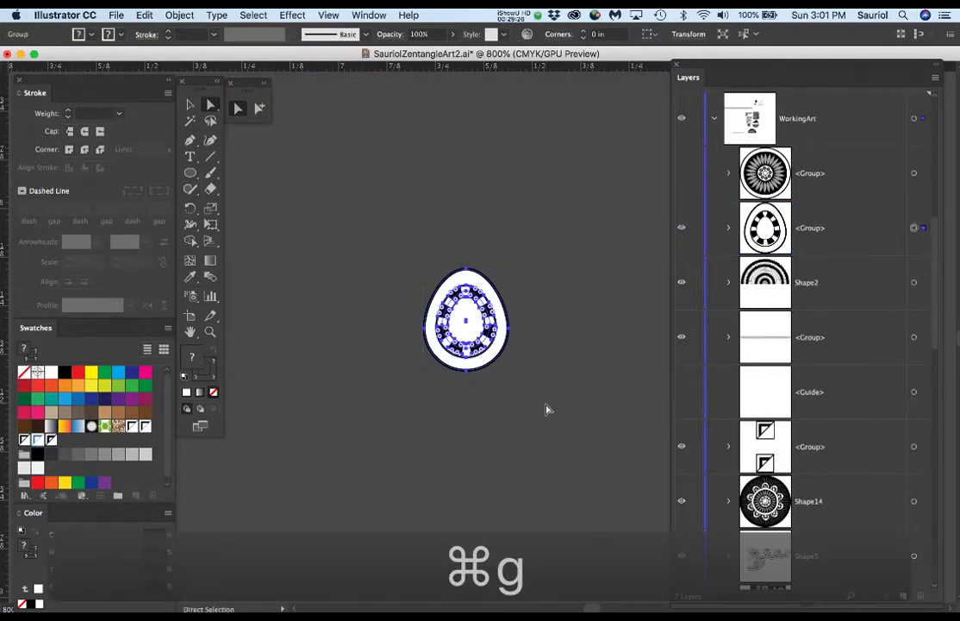
{"action": "left_click", "coordinate": [682, 173]}
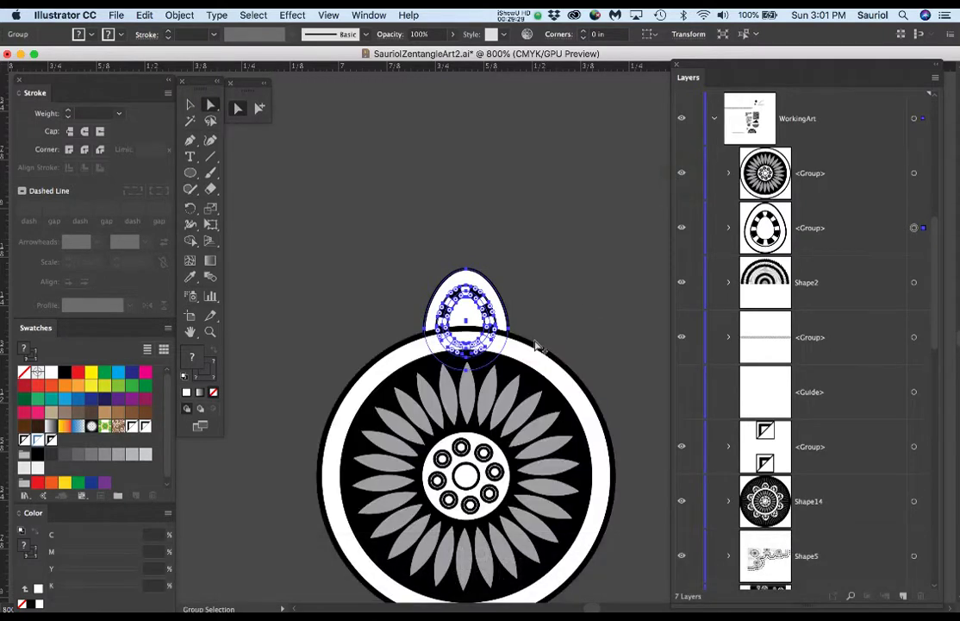
Rotate a copy of the egg group clockwise around the medallion's centre to sit beside the original on the rim.
{"action": "scroll", "coordinate": [543, 328], "scroll_direction": "down", "scroll_amount": 3}
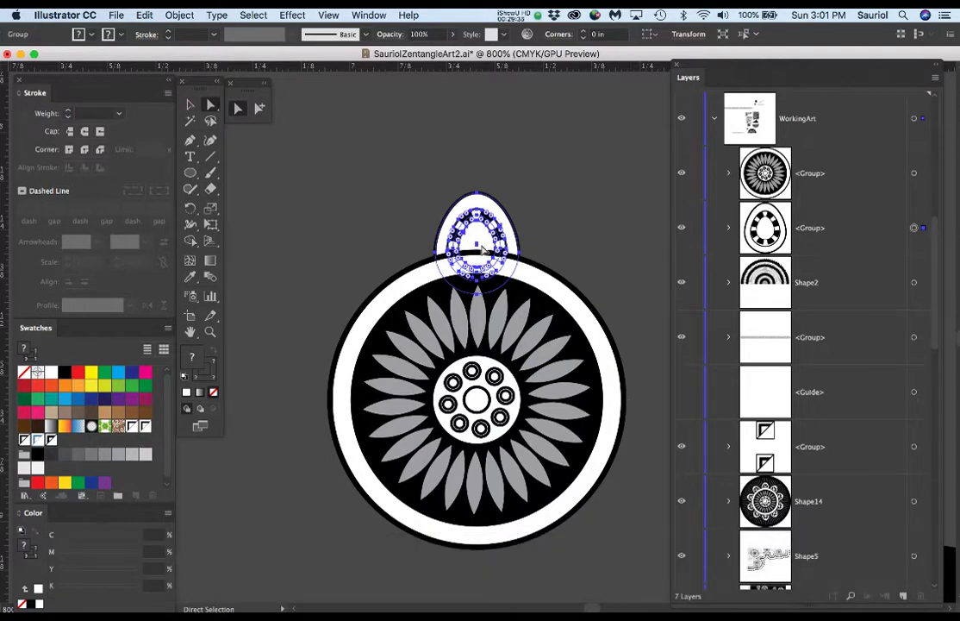
{"action": "key", "text": "r"}
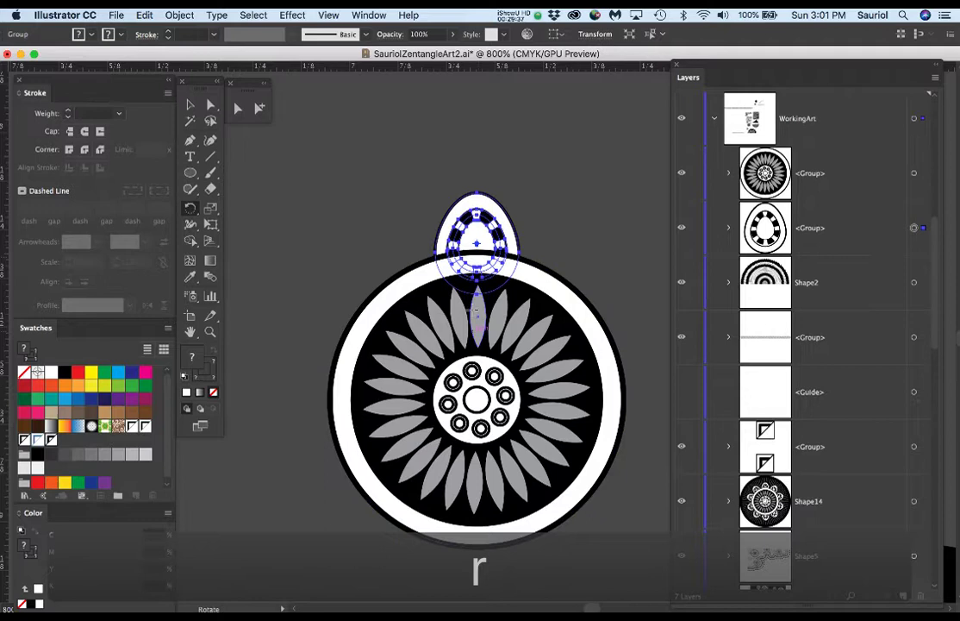
{"action": "scroll", "coordinate": [486, 323], "scroll_direction": "up", "scroll_amount": 1}
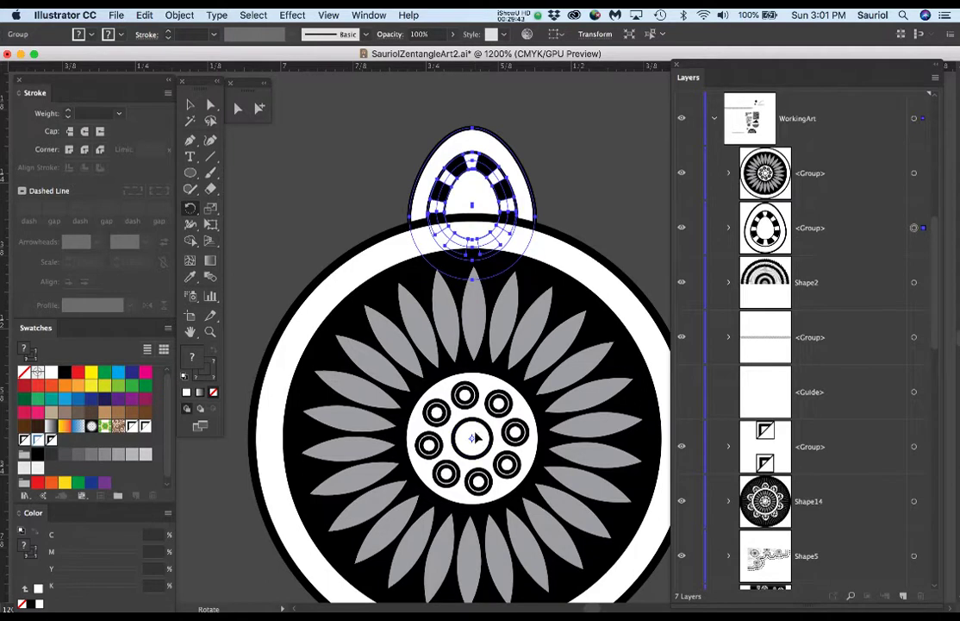
{"action": "left_click_drag", "start_coordinate": [521, 180], "coordinate": [667, 261]}
{"action": "scroll", "coordinate": [522, 282], "scroll_direction": "down", "scroll_amount": 1}
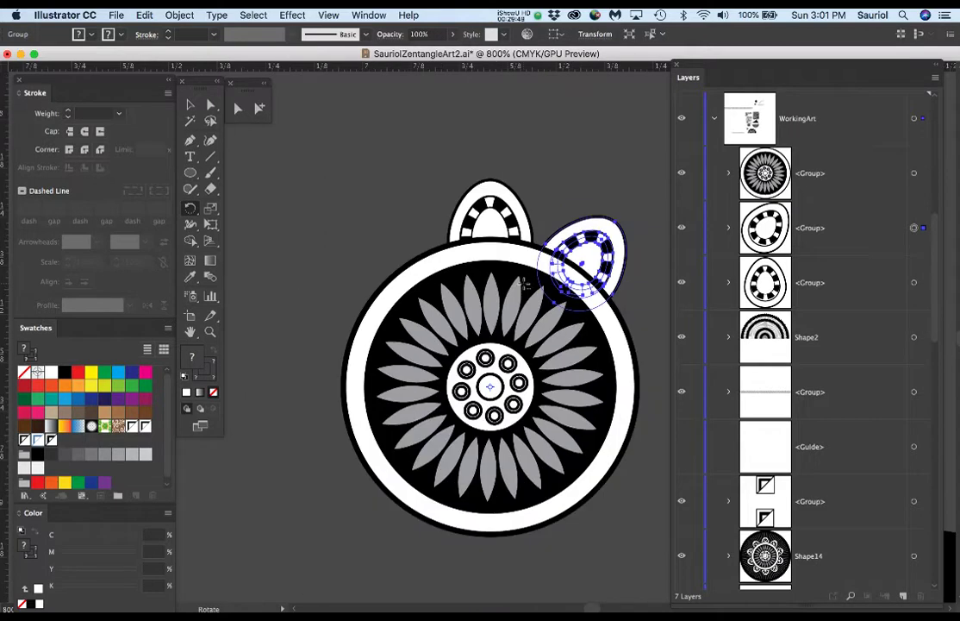
Repeat the rotated copy around the rim to test a ring of ten eggs.
{"action": "key", "text": "super+d"}
{"action": "key", "text": "super+d"}
{"action": "key", "text": "super+d"}
{"action": "key", "text": "super+d"}
{"action": "key", "text": "super+d"}
{"action": "key", "text": "super+d"}
{"action": "key", "text": "super+d"}
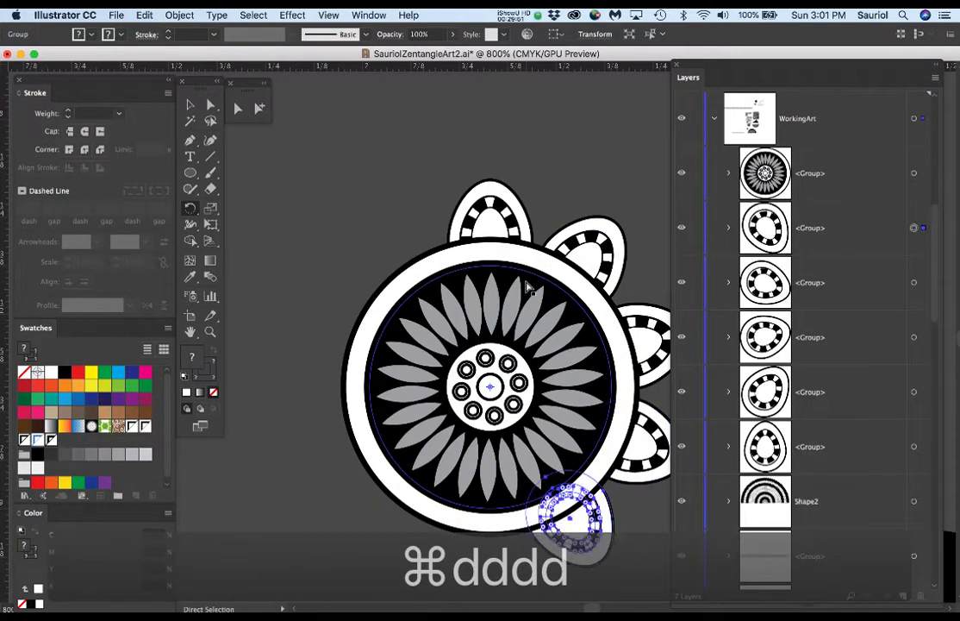
{"action": "key", "text": "super+d"}
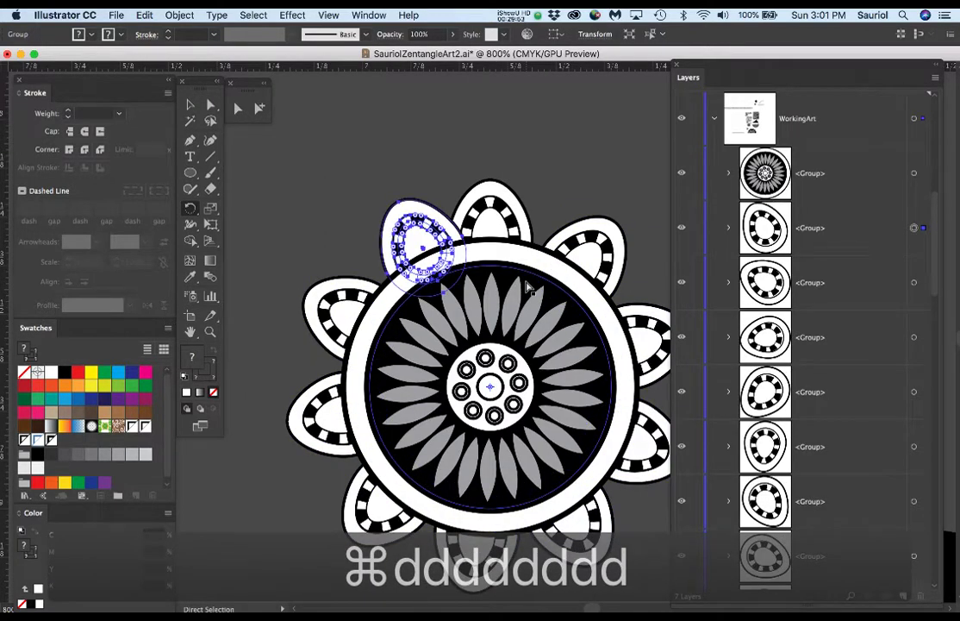
Undo all the rotated egg copies, leaving only the original egg at the top of the rim.
{"action": "key", "text": "r"}
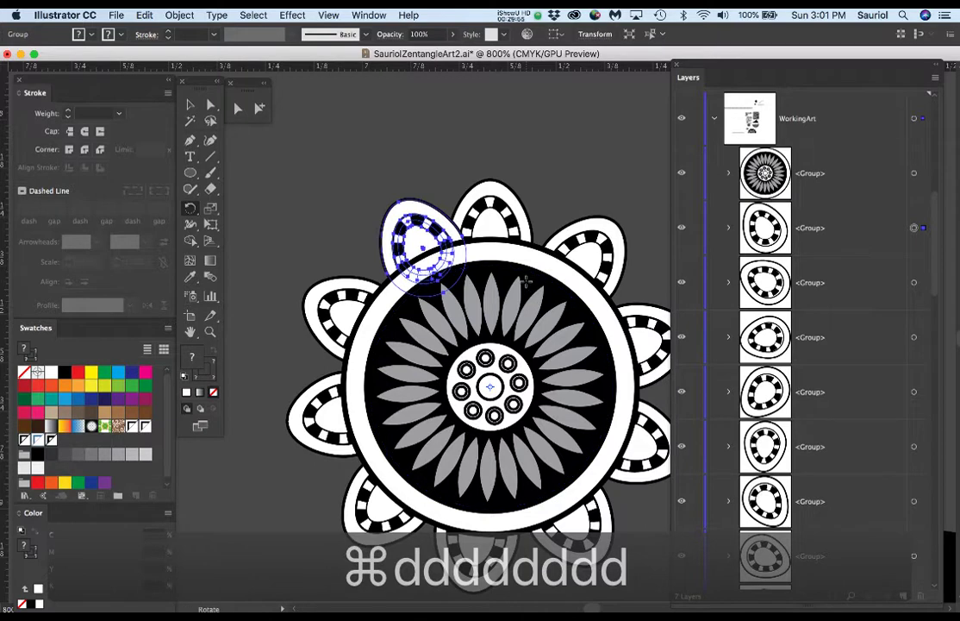
{"action": "key", "text": "super+z"}
{"action": "key", "text": "super+z"}
{"action": "key", "text": "super+z"}
{"action": "key", "text": "super+z"}
{"action": "key", "text": "super+z"}
{"action": "key", "text": "super+z"}
{"action": "key", "text": "super+z"}
{"action": "key", "text": "super+z"}
{"action": "key", "text": "super+z"}
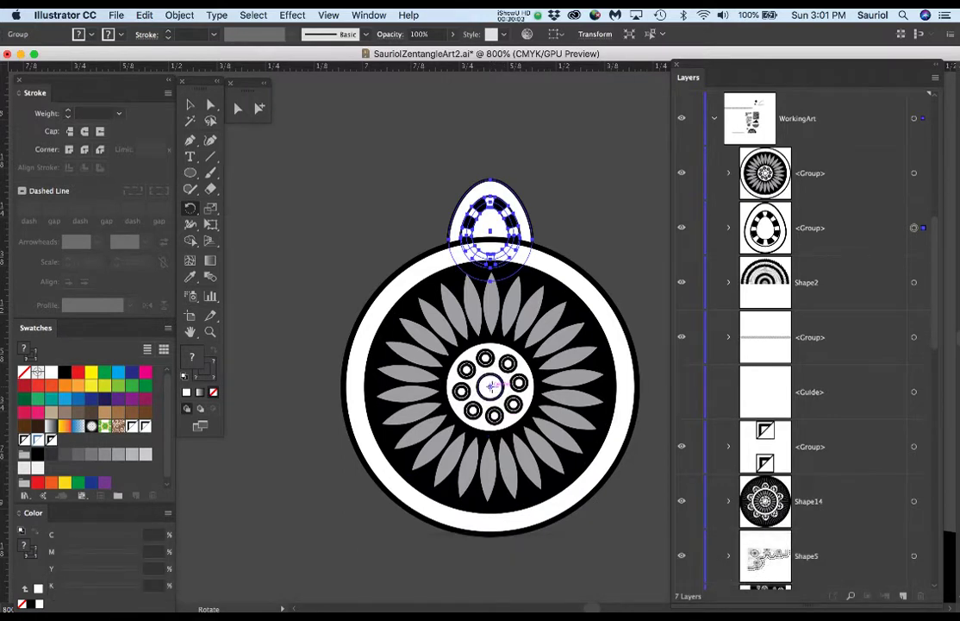
Try a slightly smaller rotation of the egg copy about the medallion's centre and repeat it into a ring of eleven eggs.
{"action": "left_click_drag", "start_coordinate": [526, 213], "coordinate": [643, 274]}
{"action": "key", "text": "super+d"}
{"action": "key", "text": "super+d"}
{"action": "key", "text": "super+d"}
{"action": "key", "text": "super+d"}
{"action": "key", "text": "super+d"}
{"action": "key", "text": "super+d"}
{"action": "key", "text": "super+d"}
{"action": "key", "text": "super+d"}
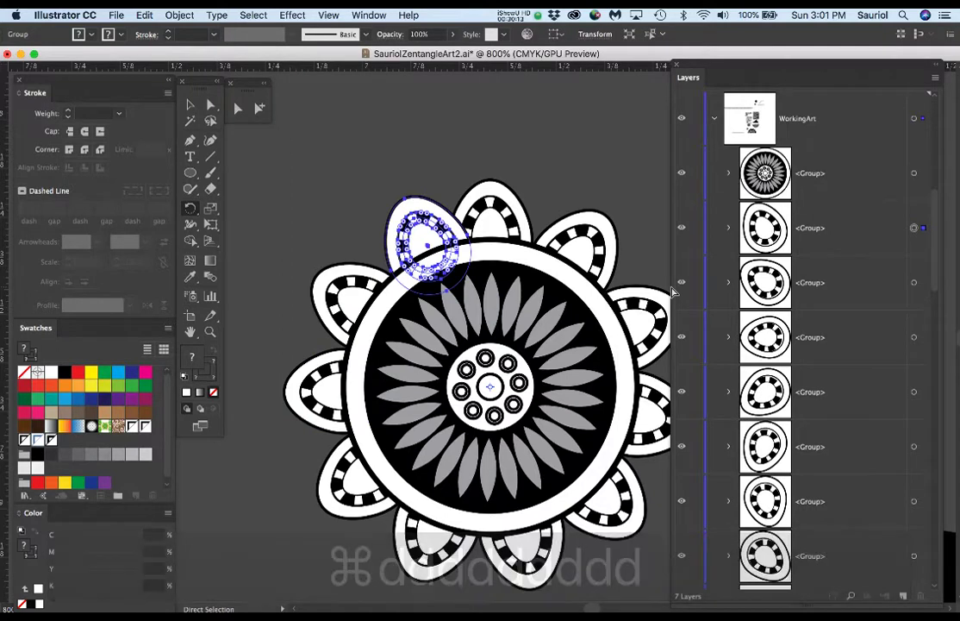
{"action": "key", "text": "super+d"}
Undo the ring of eleven eggs back to the single original egg.
{"action": "key", "text": "super+z"}
{"action": "key", "text": "super+z"}
{"action": "key", "text": "super+z"}
{"action": "key", "text": "super+z"}
{"action": "key", "text": "super+z"}
{"action": "key", "text": "super+z"}
{"action": "key", "text": "super+z"}
{"action": "key", "text": "super+z"}
{"action": "key", "text": "super+z"}
{"action": "key", "text": "super+z"}
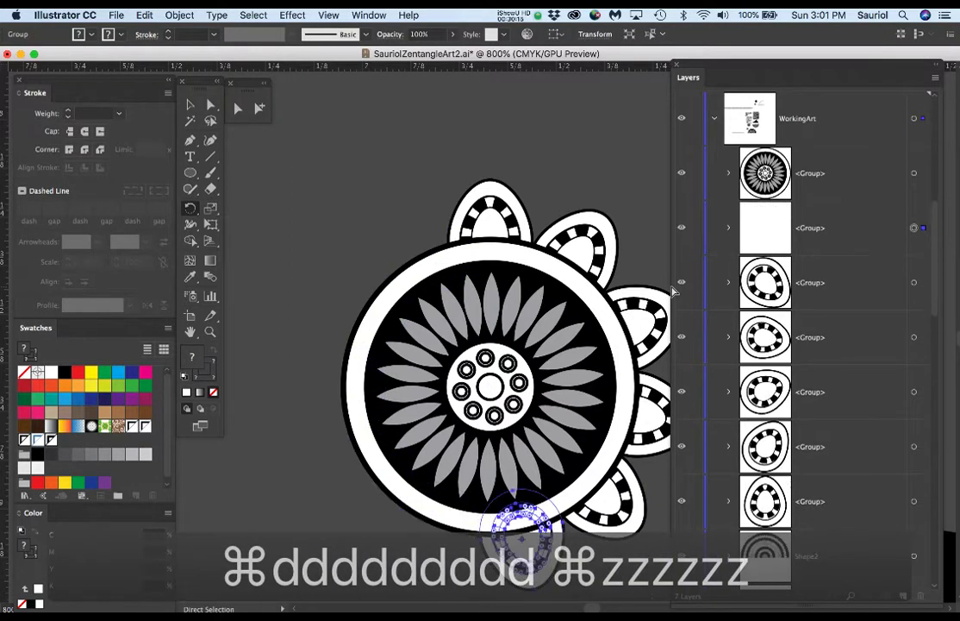
{"action": "key", "text": "super+z"}
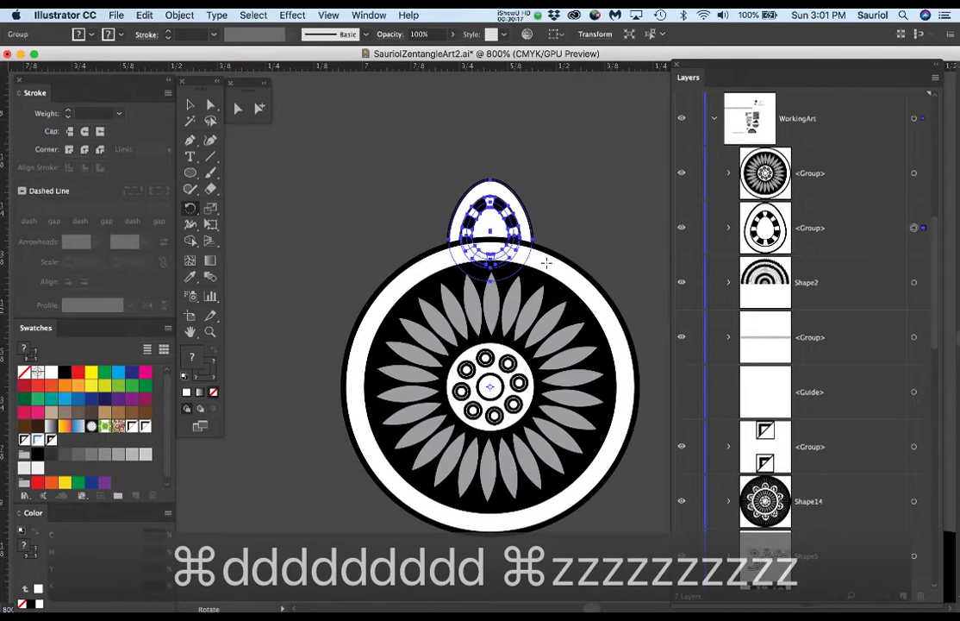
Rotate an egg copy about the medallion's centre by a wider angle and repeat it to place nine eggs around the rim.
{"action": "key", "text": "r"}
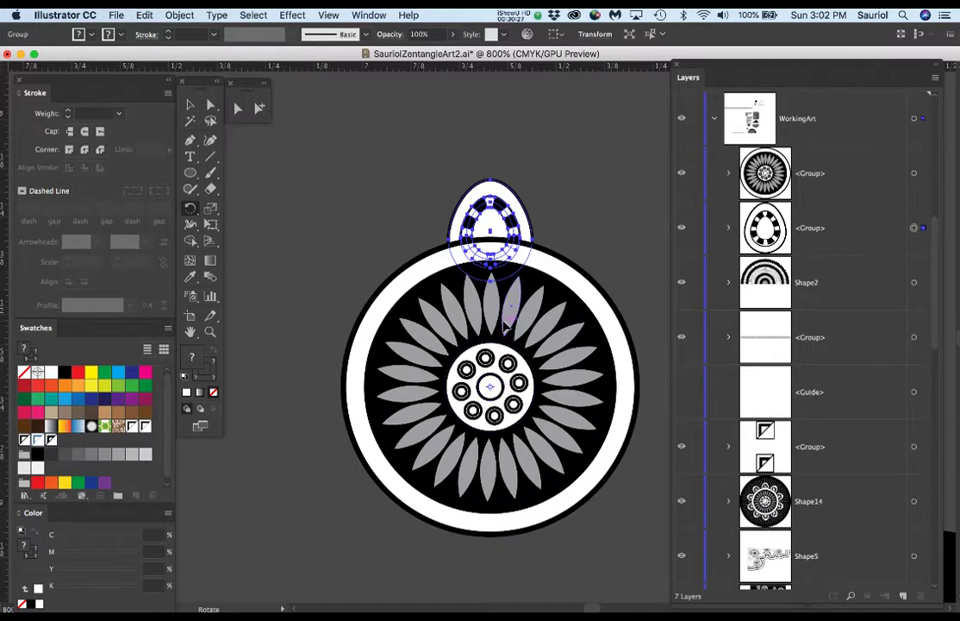
{"action": "left_click_drag", "start_coordinate": [569, 243], "coordinate": [655, 315]}
{"action": "key", "text": "super+d"}
{"action": "key", "text": "super+d"}
{"action": "key", "text": "super+d"}
{"action": "key", "text": "super+d"}
{"action": "key", "text": "super+d"}
{"action": "key", "text": "super+d"}
{"action": "key", "text": "super+d"}
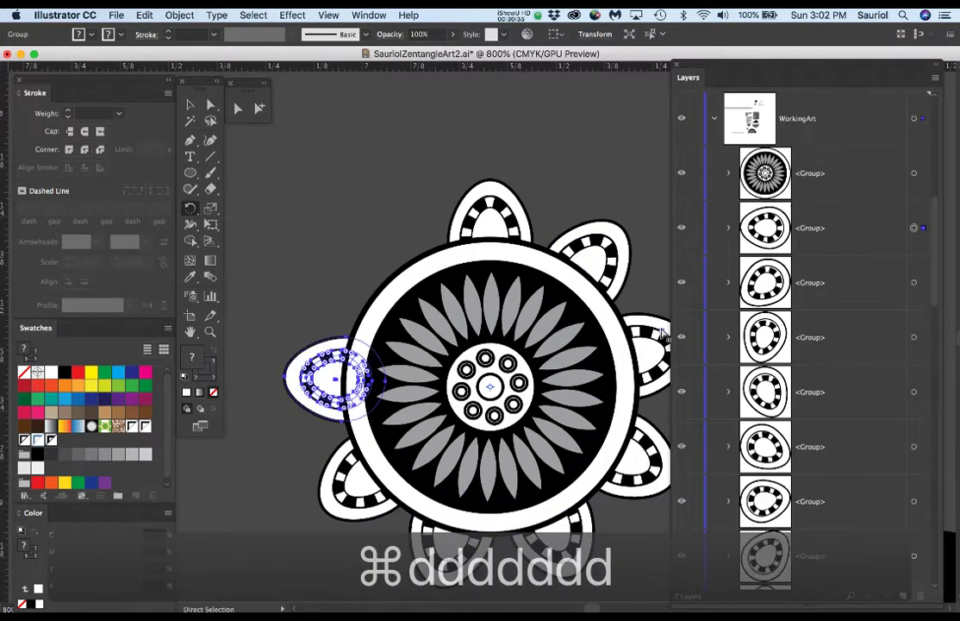
{"action": "key", "text": "super+d"}
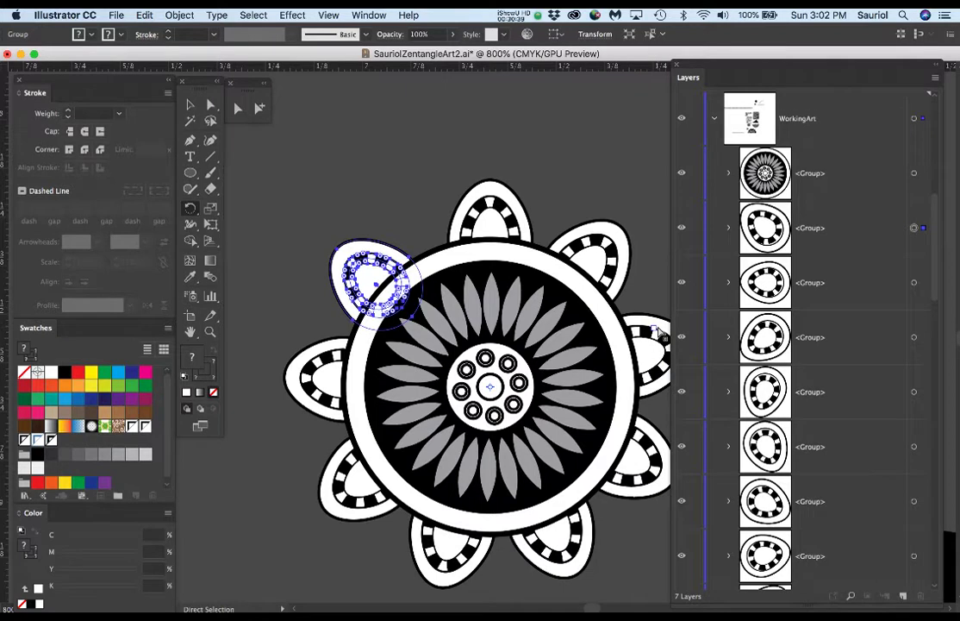
Undo the ring of nine eggs back to the single original egg at the rim.
{"action": "key", "text": "r"}
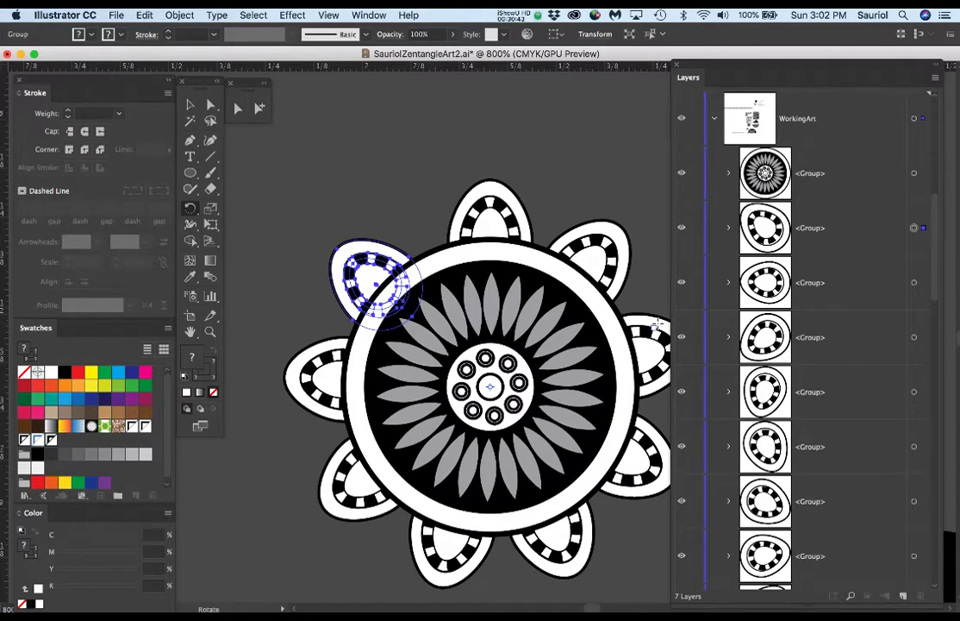
{"action": "key", "text": "super+z"}
{"action": "key", "text": "super+z"}
{"action": "key", "text": "super+z"}
{"action": "key", "text": "super+z"}
{"action": "key", "text": "super+z"}
{"action": "key", "text": "super+z"}
{"action": "key", "text": "super+z"}
{"action": "key", "text": "super+z"}
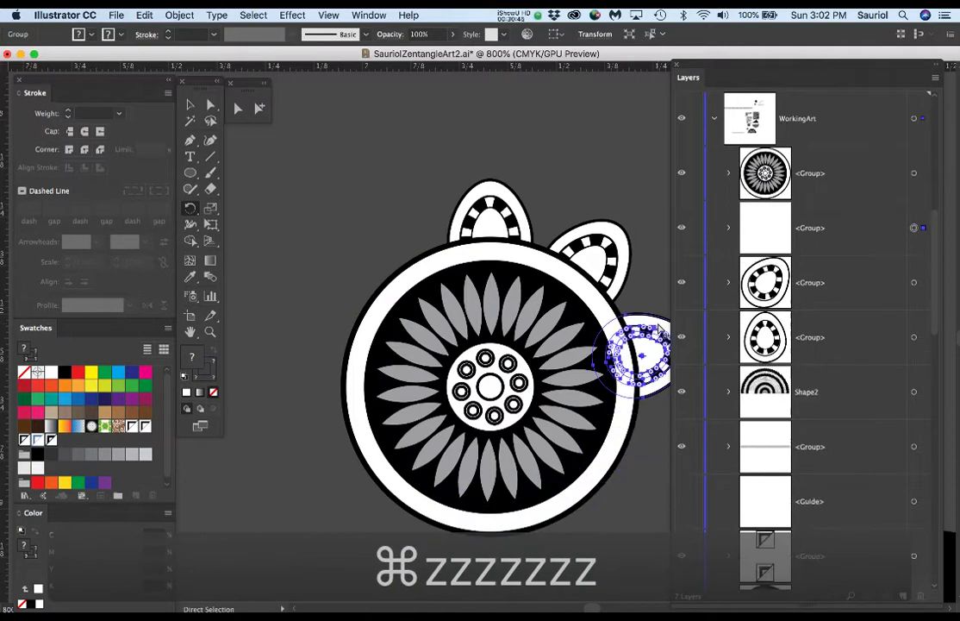
{"action": "key", "text": "super+z"}
{"action": "key", "text": "super+z"}
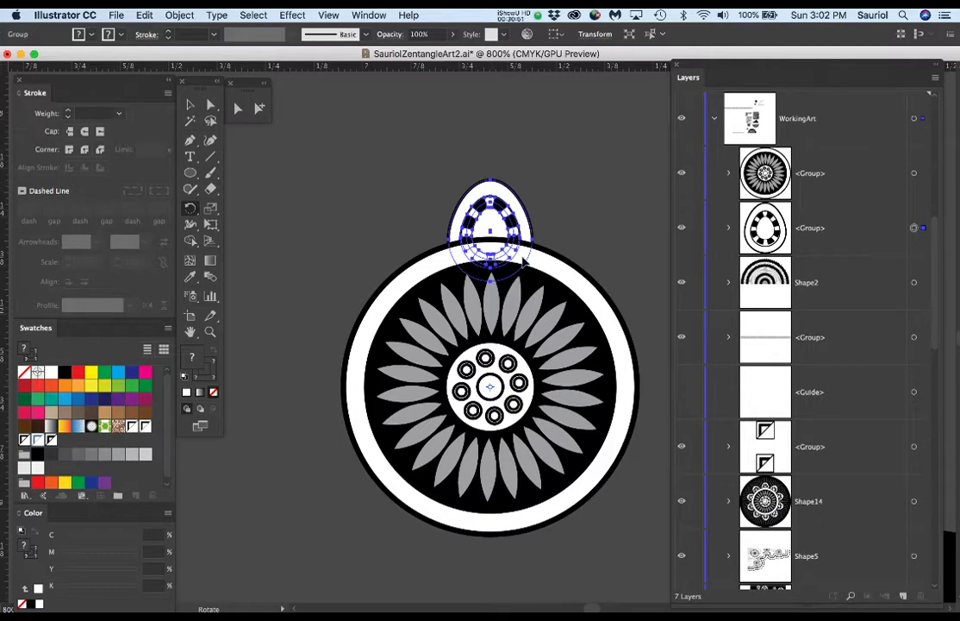
Try a wider clockwise rotation of an egg copy about the medallion's centre and repeat it into a ring of eight eggs.
{"action": "left_click_drag", "start_coordinate": [525, 242], "coordinate": [640, 307]}
{"action": "key", "text": "super+d"}
{"action": "key", "text": "super+d"}
{"action": "key", "text": "super+d"}
{"action": "key", "text": "super+d"}
{"action": "key", "text": "super+d"}
{"action": "key", "text": "super+d"}
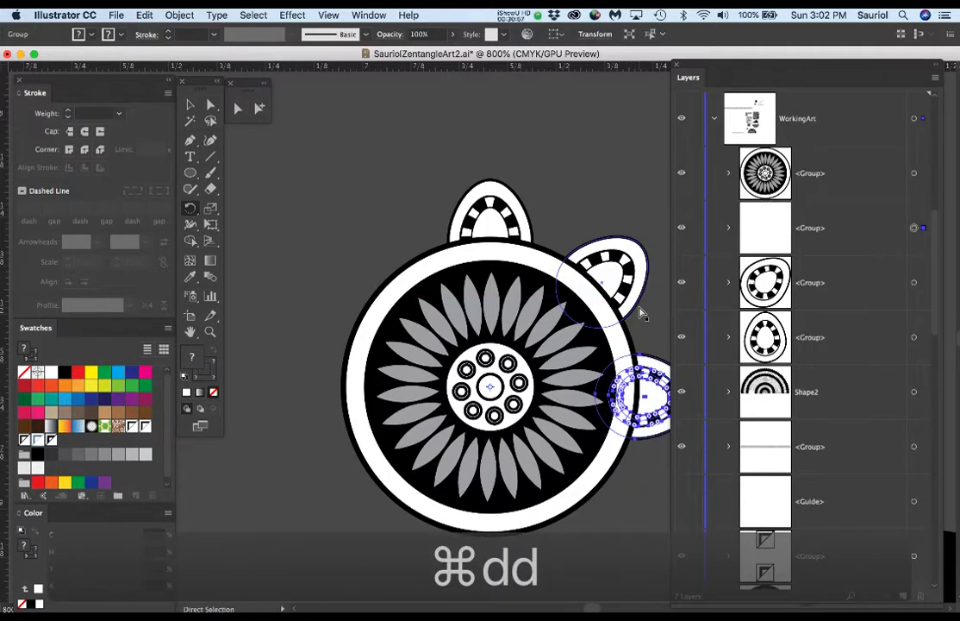
{"action": "key", "text": "super+d"}
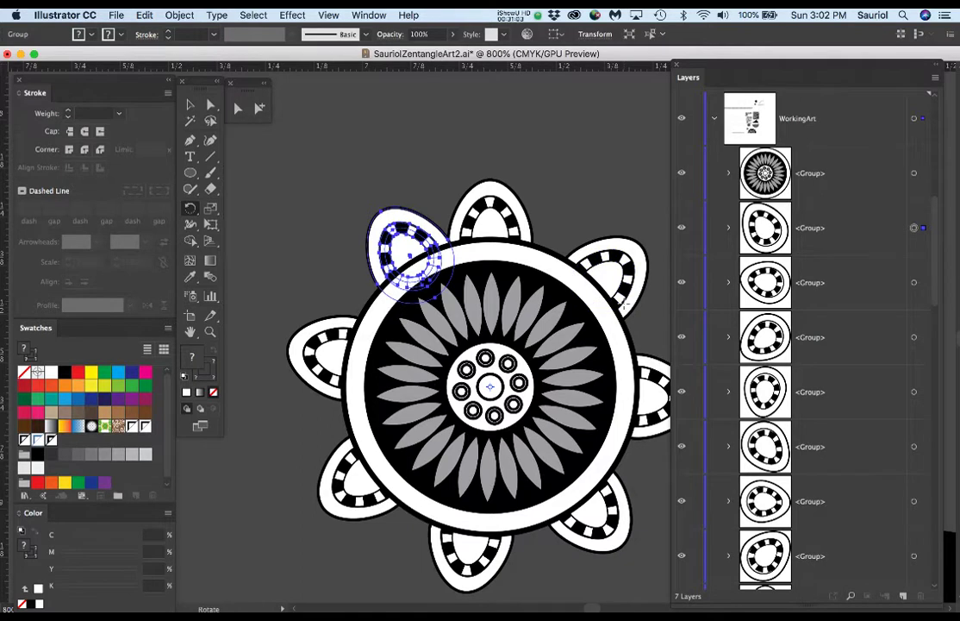
Undo the ring of eight eggs, keeping only the original egg.
{"action": "key", "text": "super+z"}
{"action": "key", "text": "super+z"}
{"action": "key", "text": "super+z"}
{"action": "key", "text": "super+z"}
{"action": "key", "text": "super+z"}
{"action": "key", "text": "super+z"}
{"action": "key", "text": "super+z"}
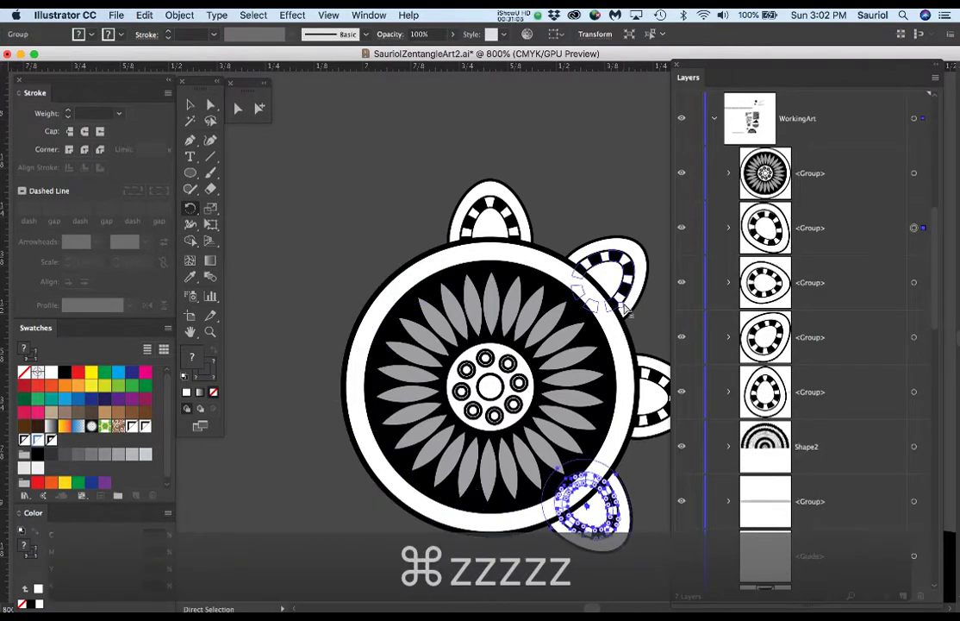
{"action": "key", "text": "super+z"}
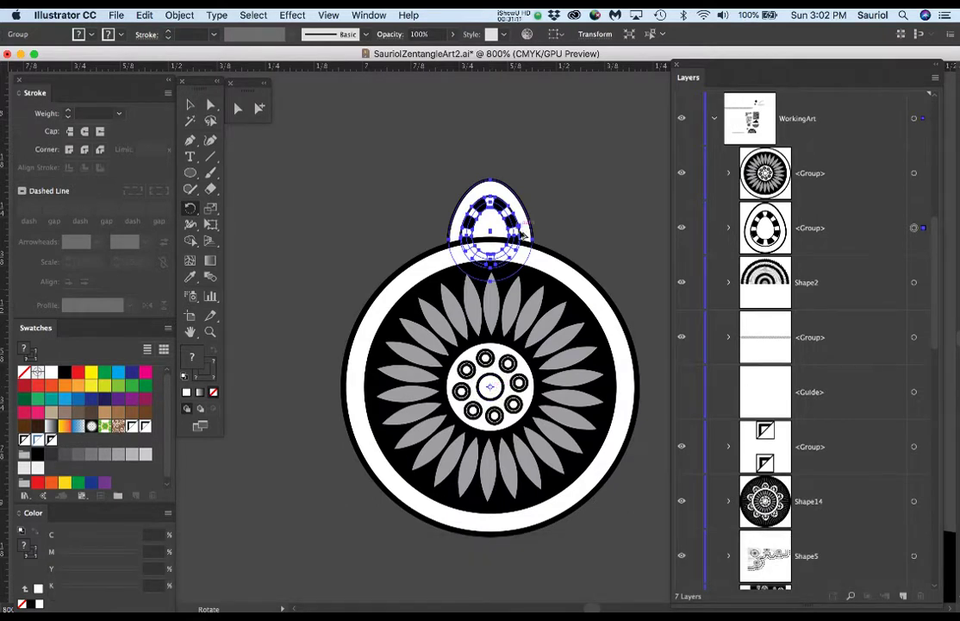
Rotate an egg copy clockwise by about 31.5° around the medallion's centre and repeat it to place eleven eggs on the rim.
{"action": "left_click_drag", "start_coordinate": [528, 231], "coordinate": [609, 267]}
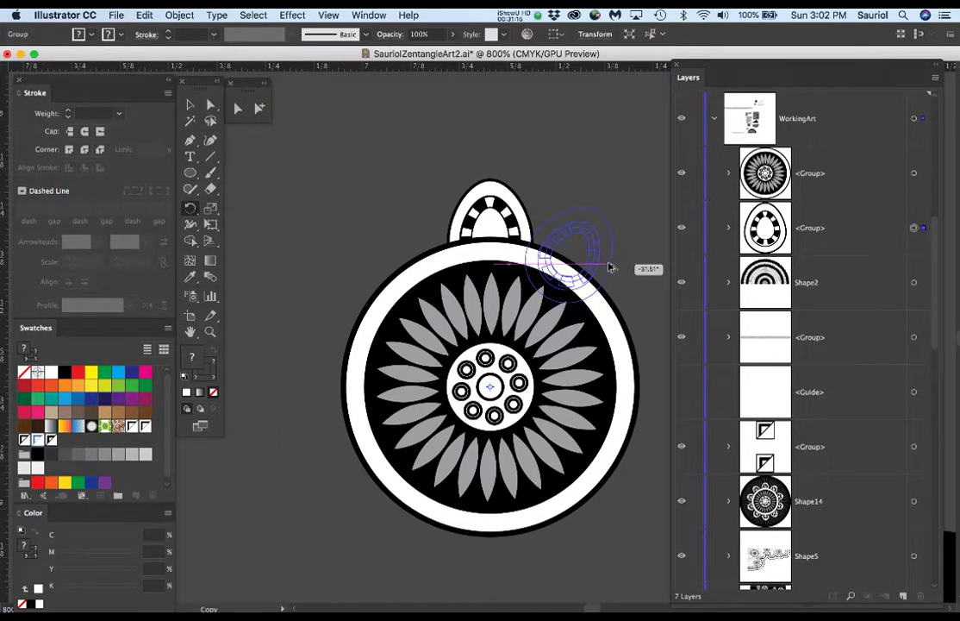
{"action": "left_click_drag", "start_coordinate": [609, 267], "coordinate": [608, 267]}
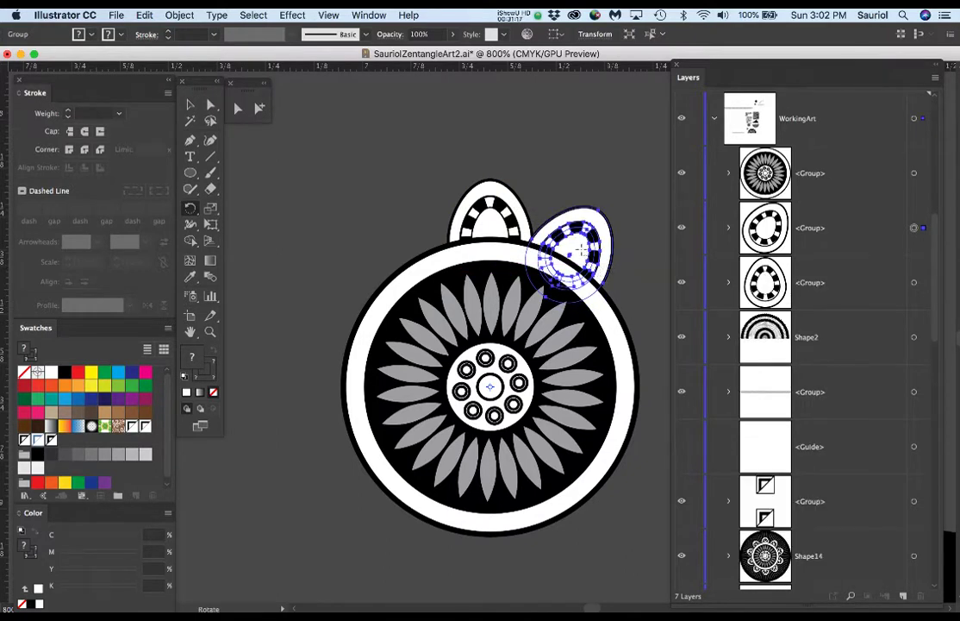
{"action": "key", "text": "super+d"}
{"action": "key", "text": "super+d"}
{"action": "key", "text": "super+d"}
{"action": "key", "text": "super+d"}
{"action": "key", "text": "super+d"}
{"action": "key", "text": "super+d"}
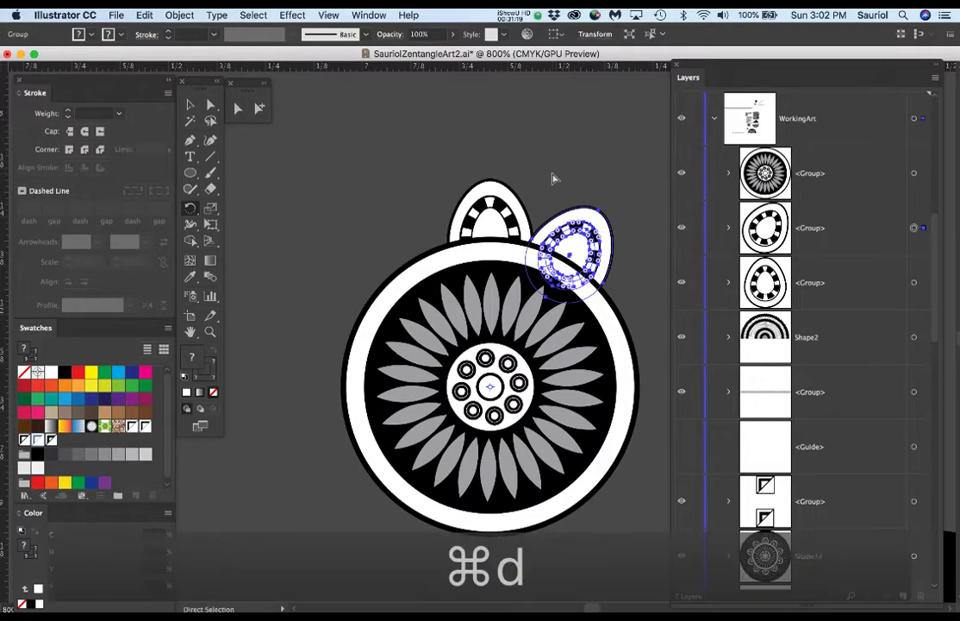
{"action": "key", "text": "super+d"}
{"action": "key", "text": "super+d"}
{"action": "key", "text": "super+d"}
{"action": "key", "text": "super+d"}
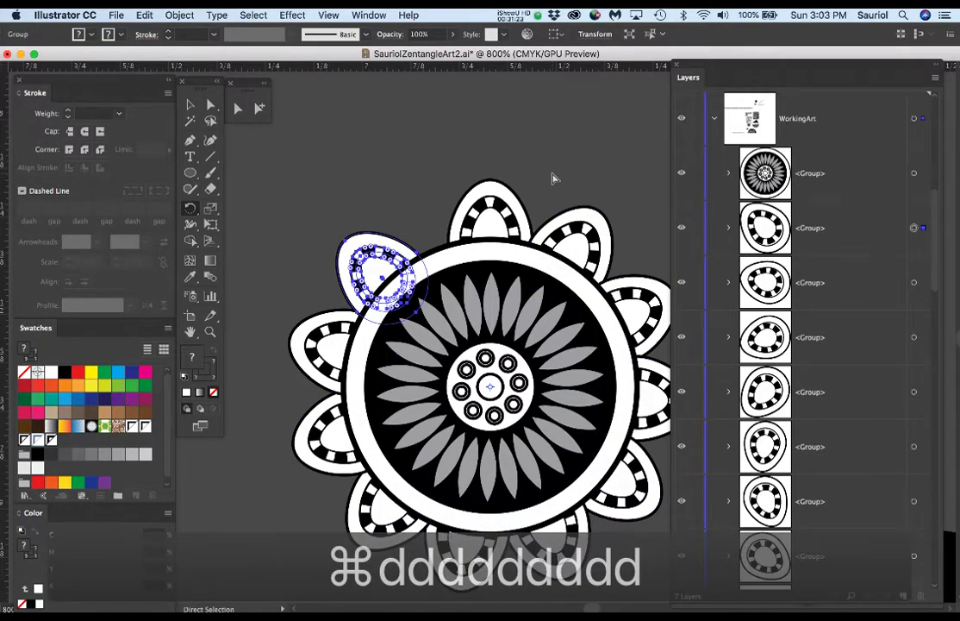
{"action": "key", "text": "super+d"}
{"action": "key", "text": "r"}
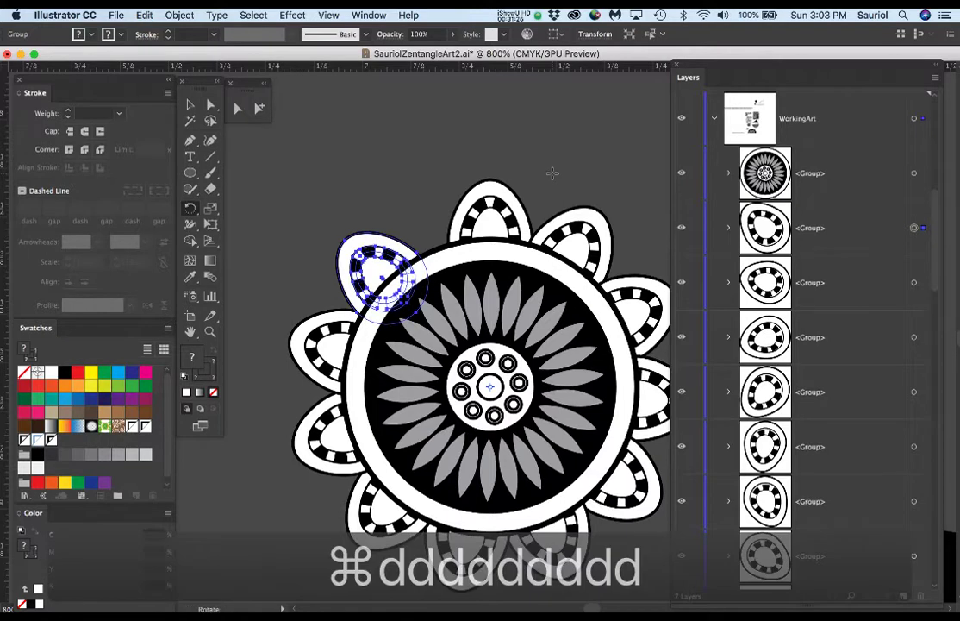
Undo the ring of eleven eggs back to the single original egg.
{"action": "key", "text": "super+z"}
{"action": "key", "text": "super+z"}
{"action": "key", "text": "super+z"}
{"action": "key", "text": "super+z"}
{"action": "key", "text": "super+z"}
{"action": "key", "text": "super+z"}
{"action": "key", "text": "super+z"}
{"action": "key", "text": "super+z"}
{"action": "key", "text": "super+z"}
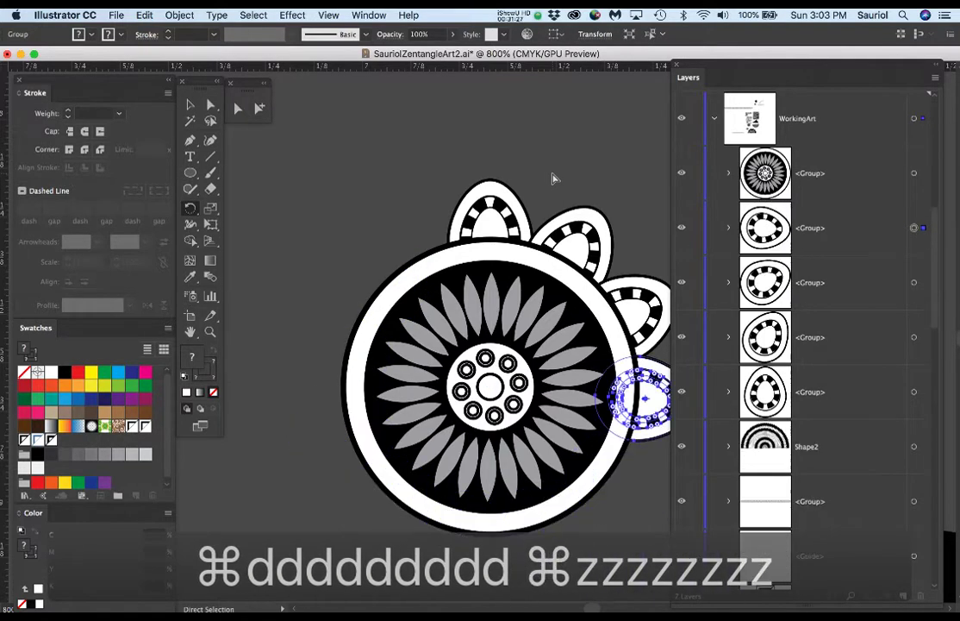
{"action": "key", "text": "super+z"}
{"action": "key", "text": "super+z"}
Set the rotation centre at the medallion's middle, rotate an egg copy clockwise and repeat it until ten eggs circle the rim.
{"action": "key", "text": "r"}
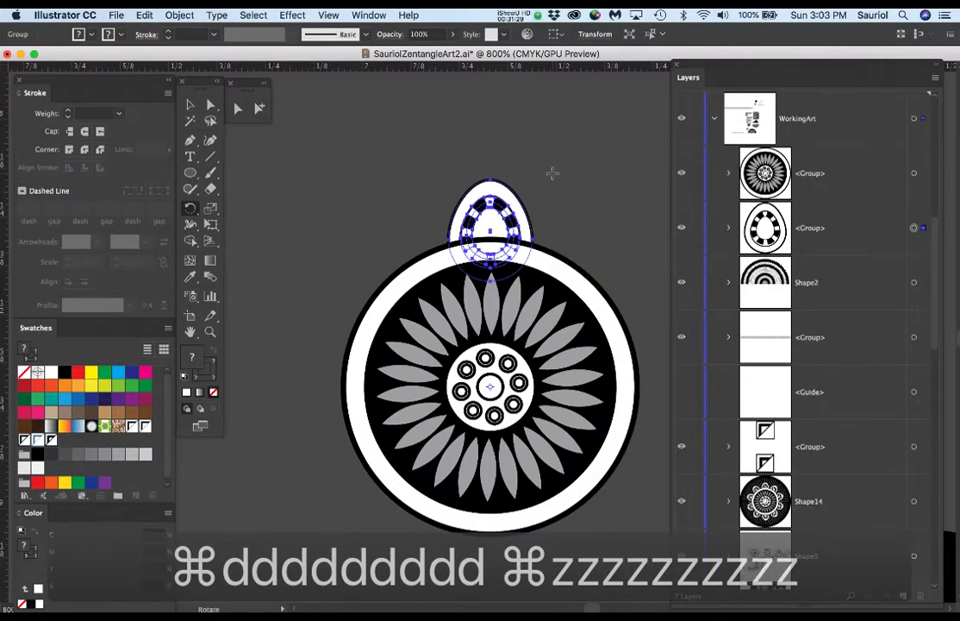
{"action": "key", "text": "r"}
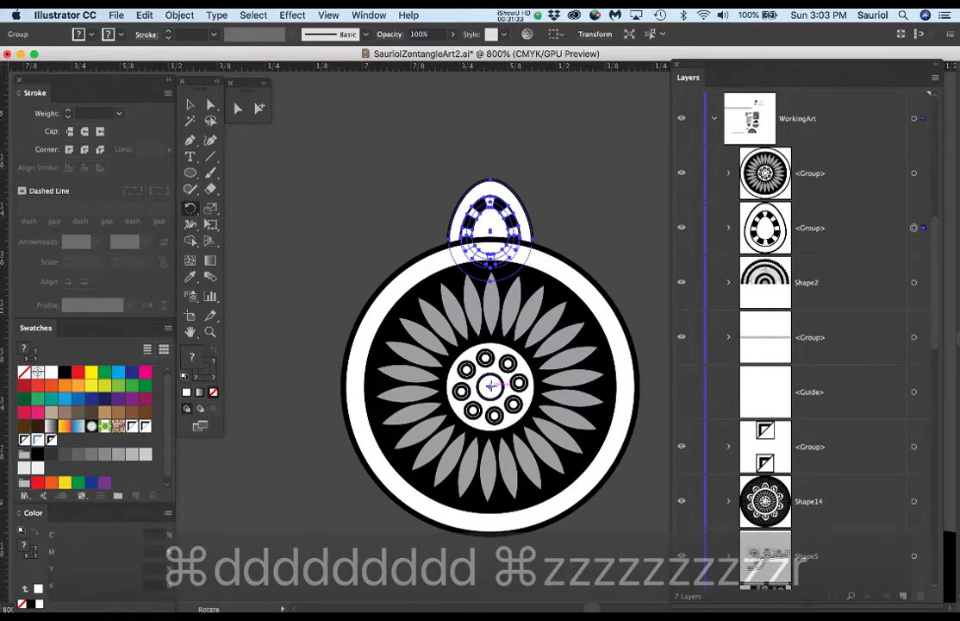
{"action": "left_click", "coordinate": [491, 387]}
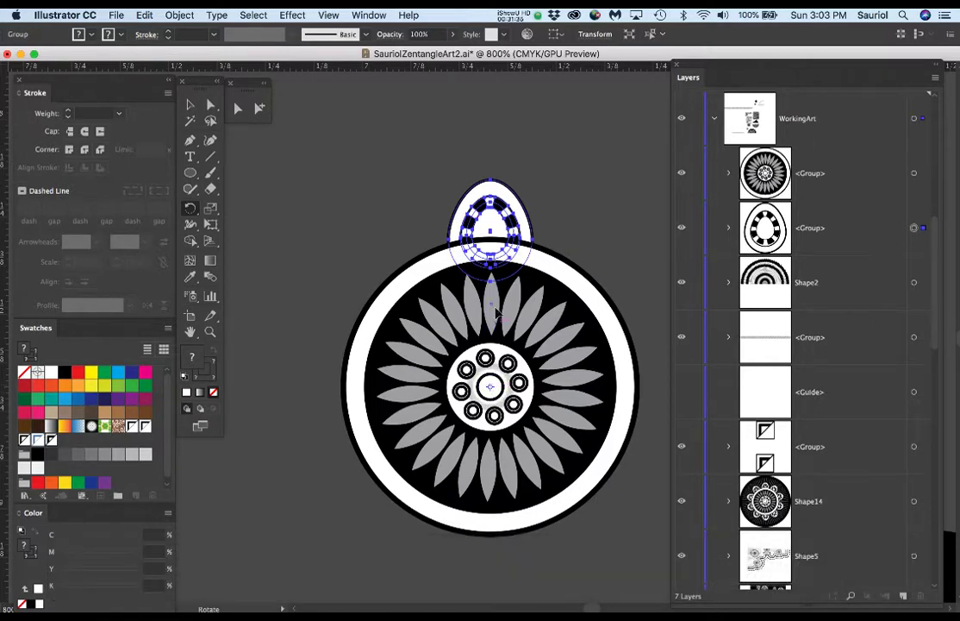
{"action": "left_click_drag", "start_coordinate": [518, 210], "coordinate": [621, 266]}
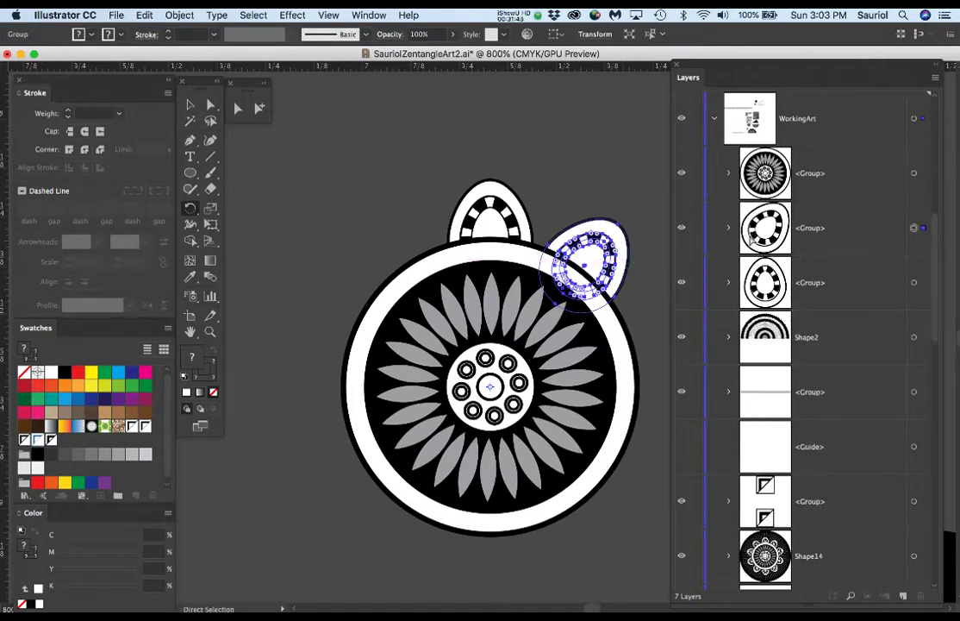
{"action": "key", "text": "super+d"}
{"action": "key", "text": "super+d"}
{"action": "key", "text": "super+d"}
{"action": "key", "text": "super+d"}
{"action": "key", "text": "super+d"}
{"action": "key", "text": "super+d"}
{"action": "key", "text": "super+d"}
{"action": "key", "text": "super+d"}
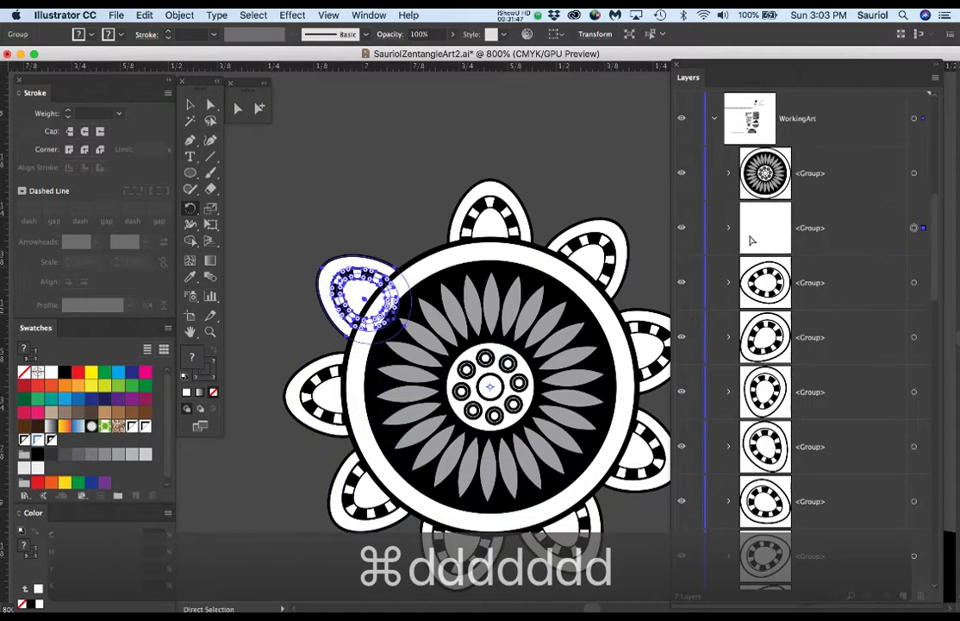
{"action": "key", "text": "super+d"}
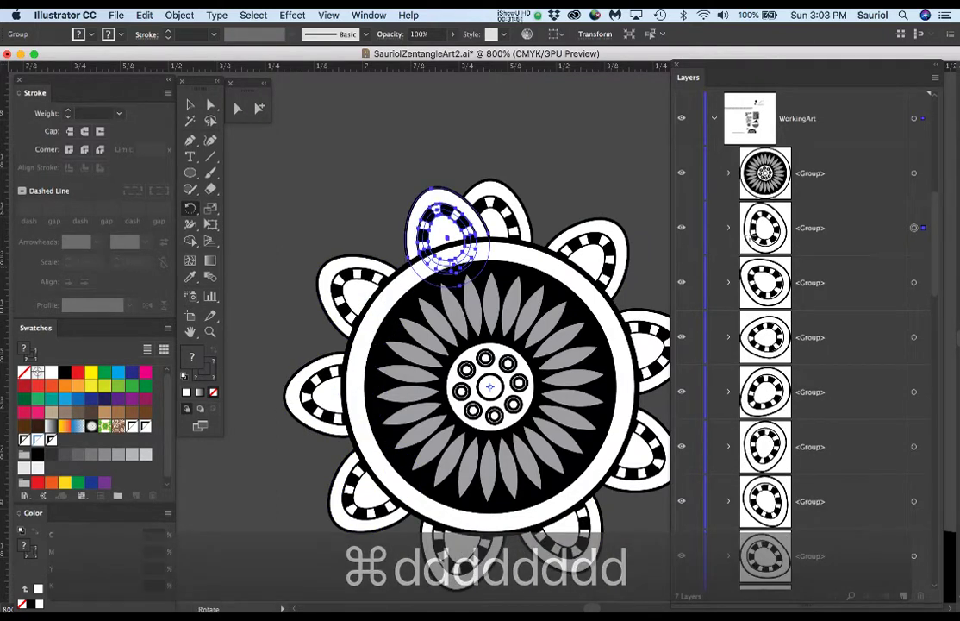
Undo the ring of ten clockwise egg copies, leaving only the original egg.
{"action": "key", "text": "super+z"}
{"action": "key", "text": "super+z"}
{"action": "key", "text": "super+z"}
{"action": "key", "text": "super+z"}
{"action": "key", "text": "super+z"}
{"action": "key", "text": "super+z"}
{"action": "key", "text": "super+z"}
{"action": "key", "text": "super+z"}
{"action": "key", "text": "super+z"}
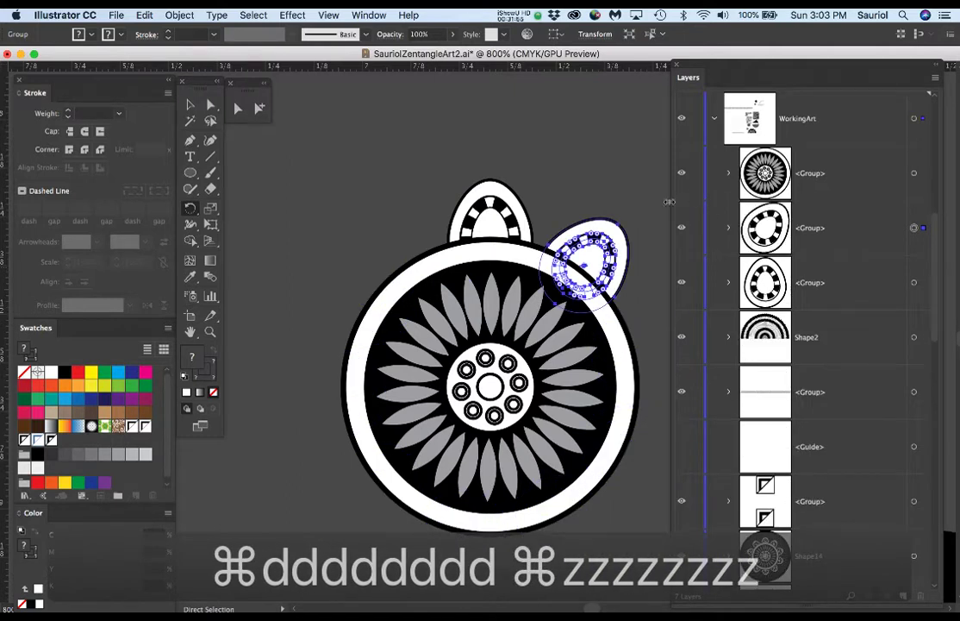
{"action": "key", "text": "super+z"}
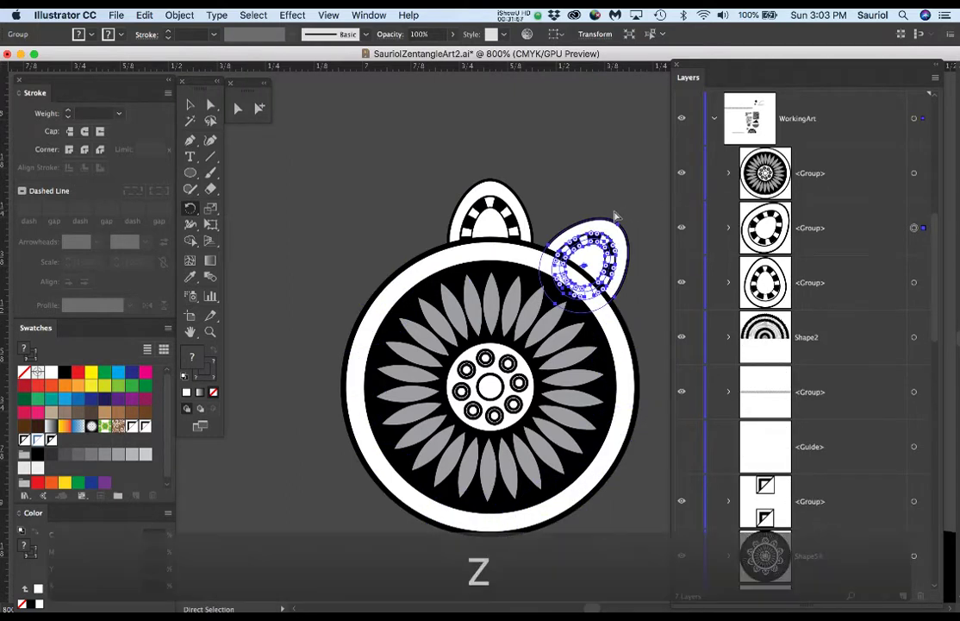
{"action": "key", "text": "super+z"}
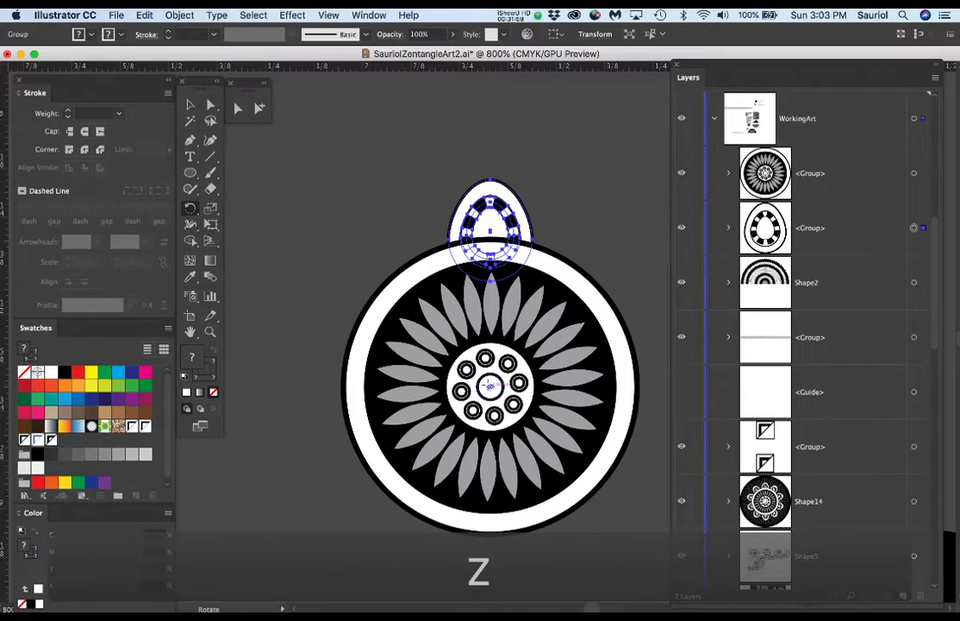
Try rotating an egg copy counter-clockwise about the medallion's centre and repeat it into a ring of ten eggs.
{"action": "left_click_drag", "start_coordinate": [508, 379], "coordinate": [431, 340]}
{"action": "key", "text": "super+z"}
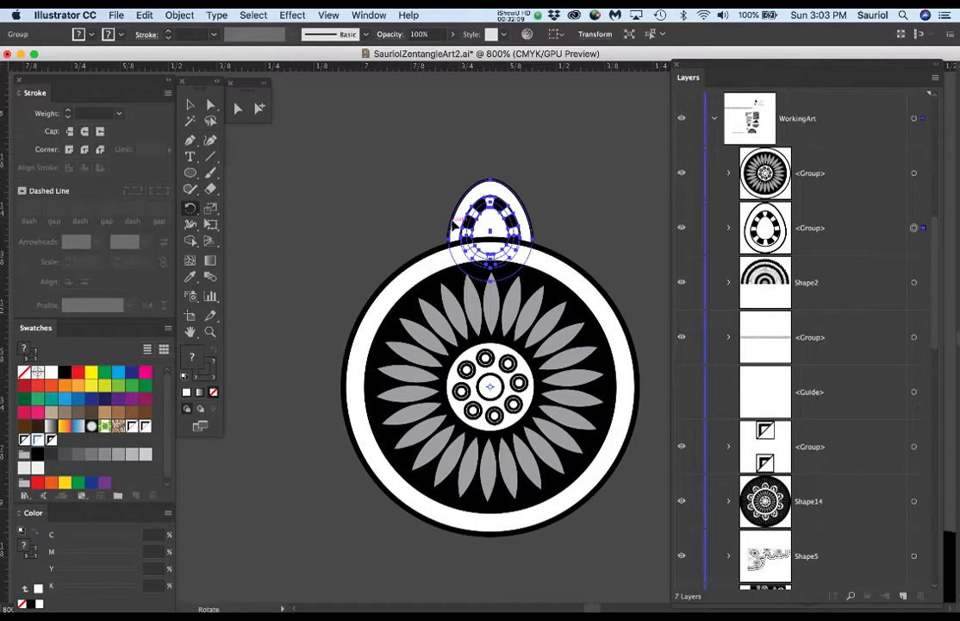
{"action": "left_click_drag", "start_coordinate": [420, 228], "coordinate": [337, 294]}
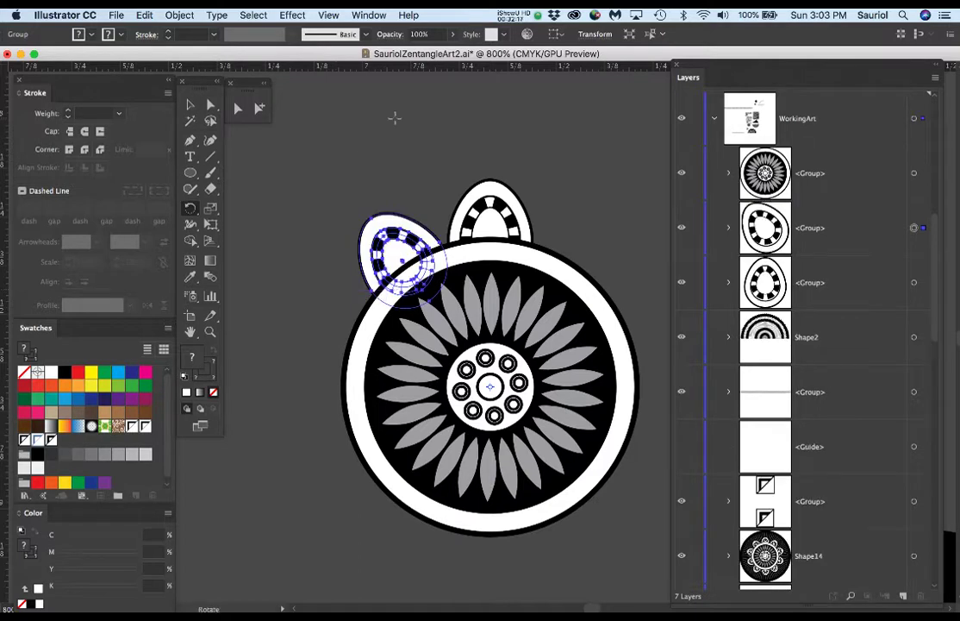
{"action": "key", "text": "super+d"}
{"action": "key", "text": "super+d"}
{"action": "key", "text": "super+d"}
{"action": "key", "text": "super+d"}
{"action": "key", "text": "super+d"}
{"action": "key", "text": "super+d"}
{"action": "key", "text": "super+d"}
{"action": "key", "text": "super+d"}
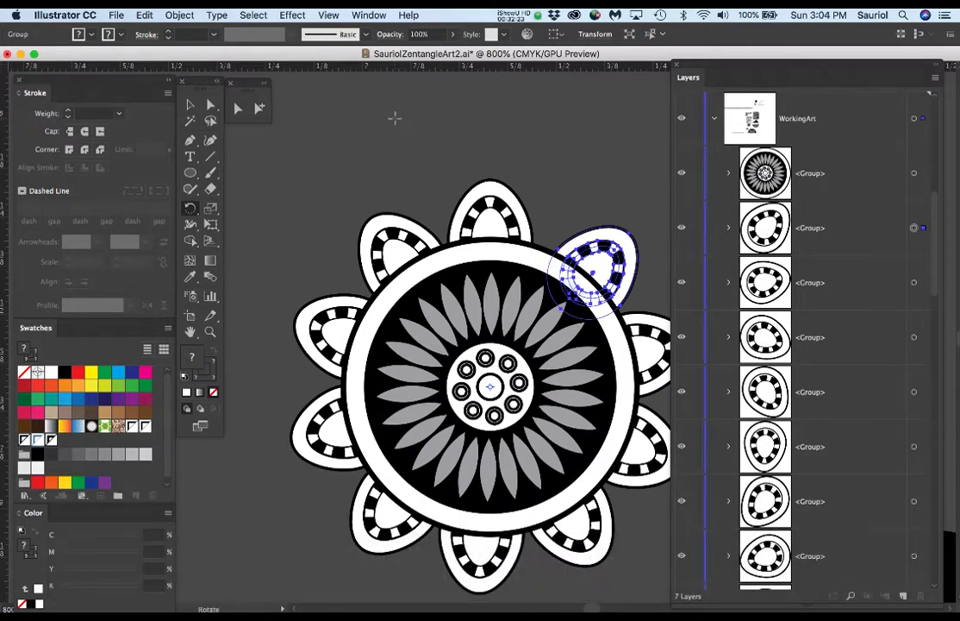
Undo the counter-clockwise ring of ten eggs back to the single original egg.
{"action": "key", "text": "super+z"}
{"action": "key", "text": "super+z"}
{"action": "key", "text": "super+z"}
{"action": "key", "text": "super+z"}
{"action": "key", "text": "super+z"}
{"action": "key", "text": "super+z"}
{"action": "key", "text": "super+z"}
{"action": "key", "text": "super+z"}
{"action": "key", "text": "super+z"}
{"action": "key", "text": "super+z"}
{"action": "key", "text": "super+z"}
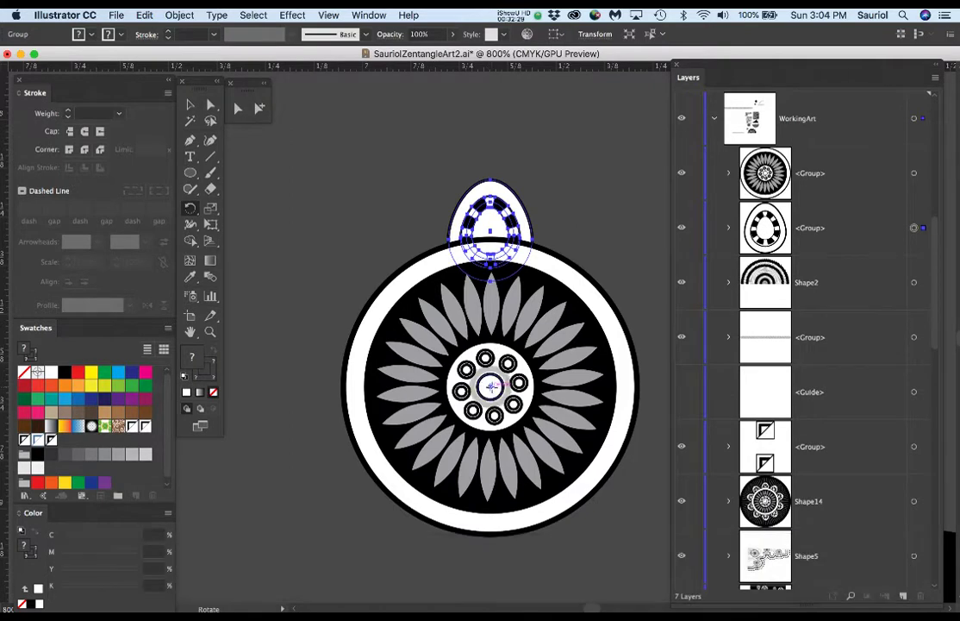
Try a slightly wider counter-clockwise rotation of an egg copy about the medallion's centre and repeat it into ten eggs.
{"action": "left_click_drag", "start_coordinate": [416, 206], "coordinate": [326, 294]}
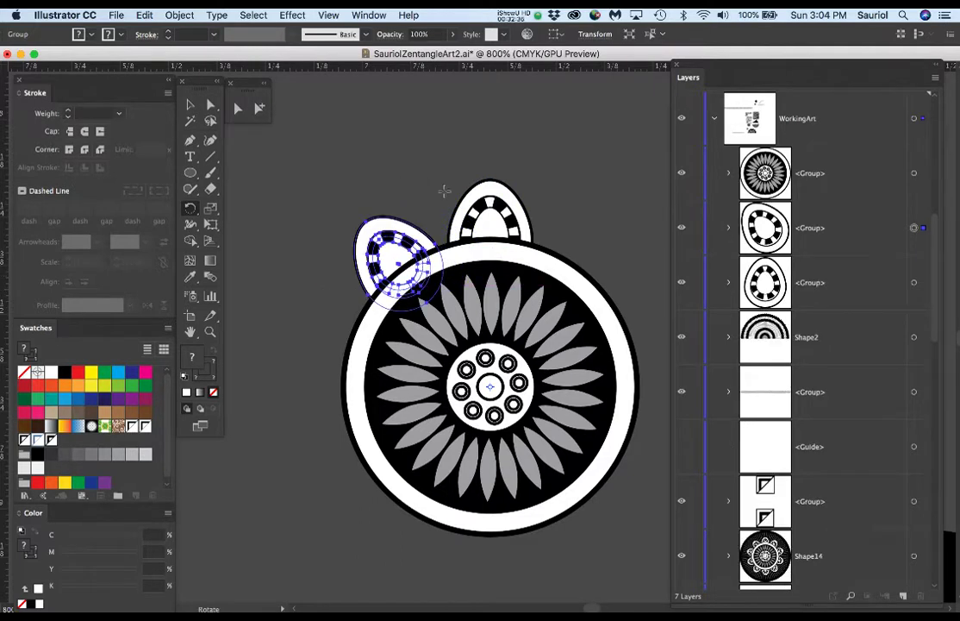
{"action": "key", "text": "super+d"}
{"action": "key", "text": "super+d"}
{"action": "key", "text": "super+d"}
{"action": "key", "text": "super+d"}
{"action": "key", "text": "super+d"}
{"action": "key", "text": "super+d"}
{"action": "key", "text": "super+d"}
{"action": "key", "text": "super+d"}
{"action": "key", "text": "super+d"}
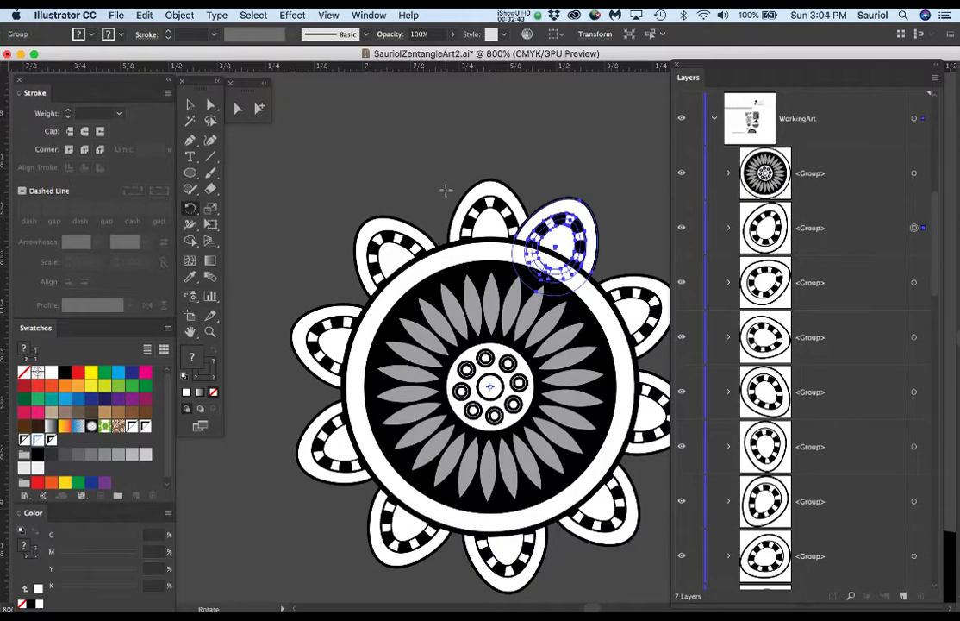
Undo the wider-angled ring of eggs, keeping only the original egg on the rim.
{"action": "key", "text": "super+z"}
{"action": "key", "text": "super+z"}
{"action": "key", "text": "super+z"}
{"action": "key", "text": "super+z"}
{"action": "key", "text": "super+z"}
{"action": "key", "text": "super+z"}
{"action": "key", "text": "super+z"}
{"action": "key", "text": "super+z"}
{"action": "key", "text": "super+z"}
{"action": "key", "text": "super+z"}
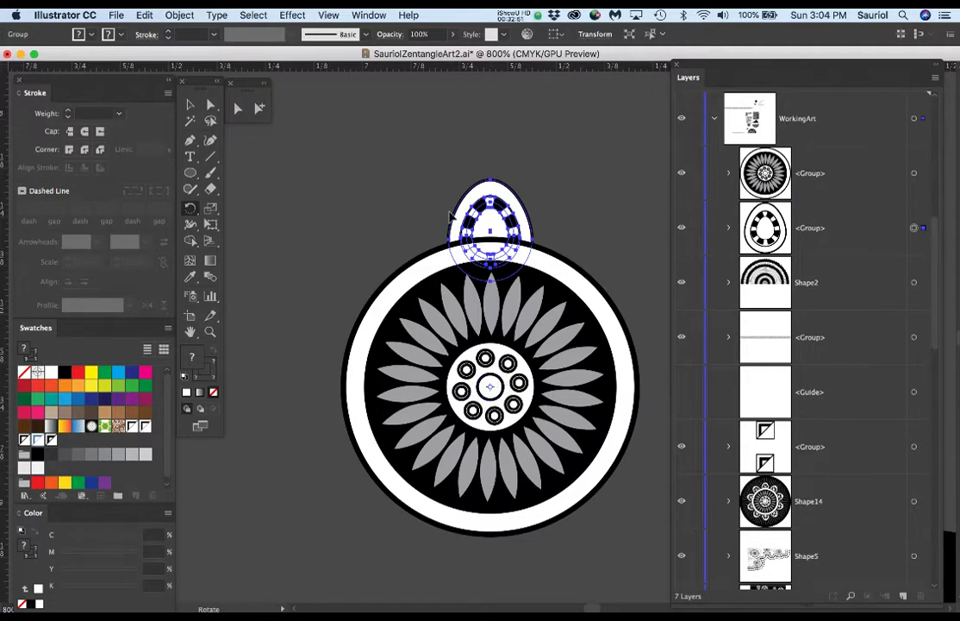
Rotate an egg copy counter-clockwise about the medallion's centre by a slightly smaller angle and repeat it into ten evenly spaced eggs.
{"action": "left_click_drag", "start_coordinate": [416, 219], "coordinate": [329, 298]}
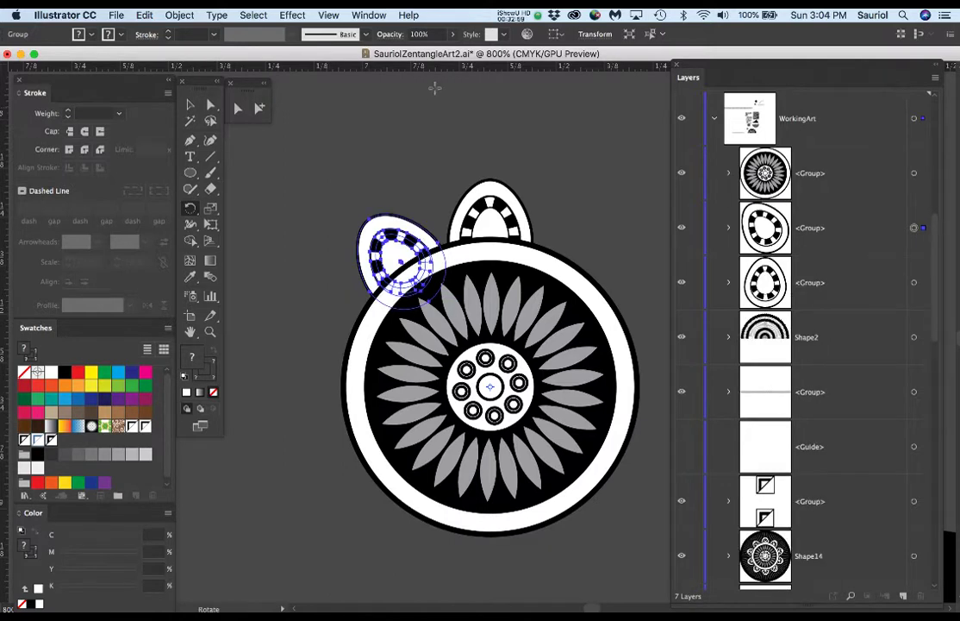
{"action": "key", "text": "super+d"}
{"action": "key", "text": "super+d"}
{"action": "key", "text": "super+d"}
{"action": "key", "text": "super+d"}
{"action": "key", "text": "super+d"}
{"action": "key", "text": "super+d"}
{"action": "key", "text": "super+d"}
{"action": "key", "text": "super+d"}
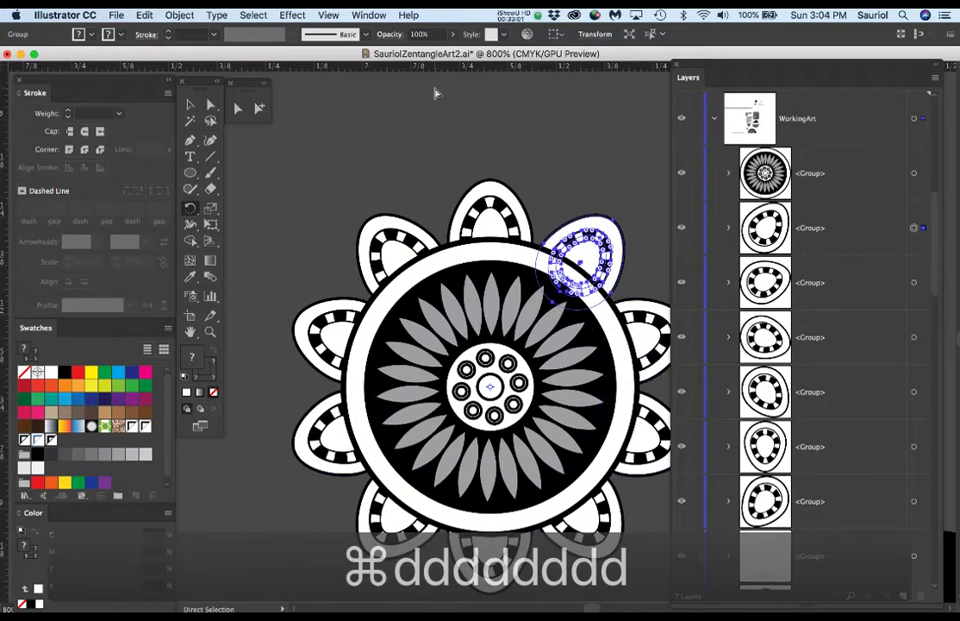
{"action": "key", "text": "r"}
Lock the central flower medallion group, select all the unlocked artwork and clear the selection again.
{"action": "scroll", "coordinate": [409, 147], "scroll_direction": "down", "scroll_amount": 1}
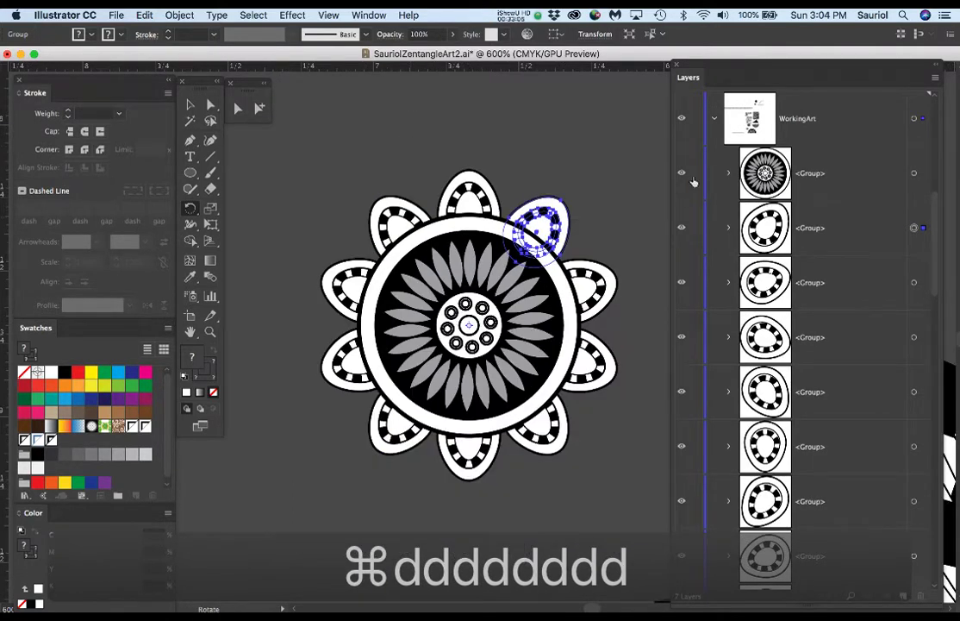
{"action": "scroll", "coordinate": [531, 204], "scroll_direction": "down", "scroll_amount": 1}
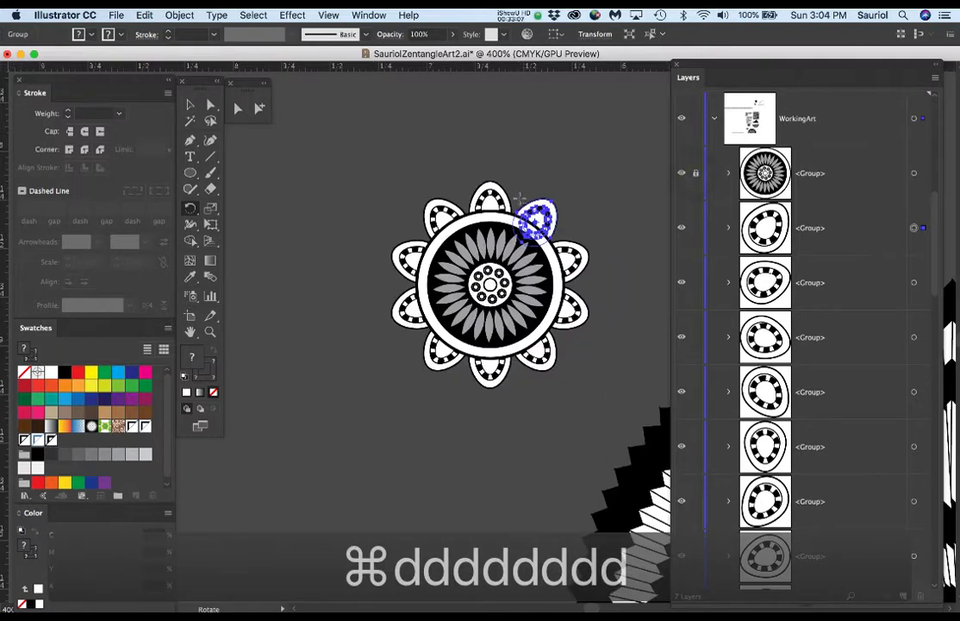
{"action": "key", "text": "a"}
{"action": "key", "text": "super+a"}
{"action": "left_click_drag", "start_coordinate": [484, 357], "coordinate": [388, 251]}
{"action": "key", "text": "r"}
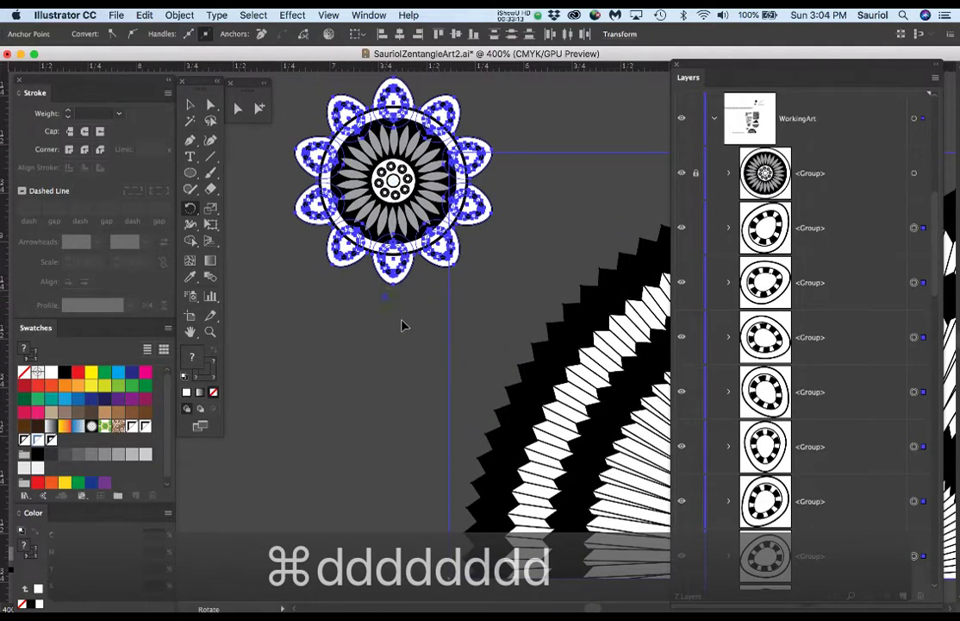
{"action": "key", "text": "a"}
{"action": "left_click", "coordinate": [346, 326]}
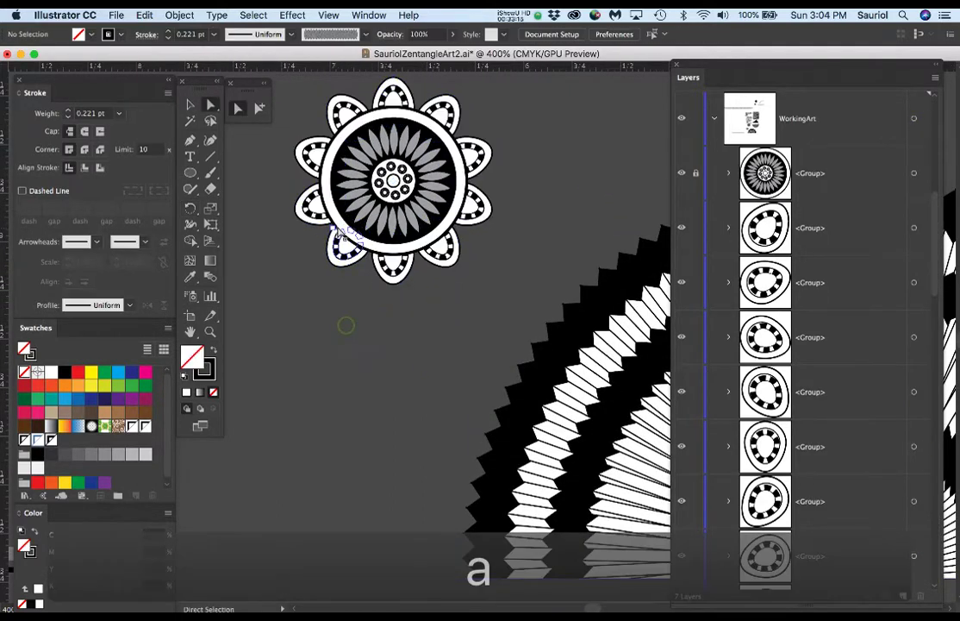
Select all unlocked artwork to find what is still unlocked, clear the selection and lock the striped half-circle fan, Shape2.
{"action": "scroll", "coordinate": [315, 103], "scroll_direction": "up", "scroll_amount": 3}
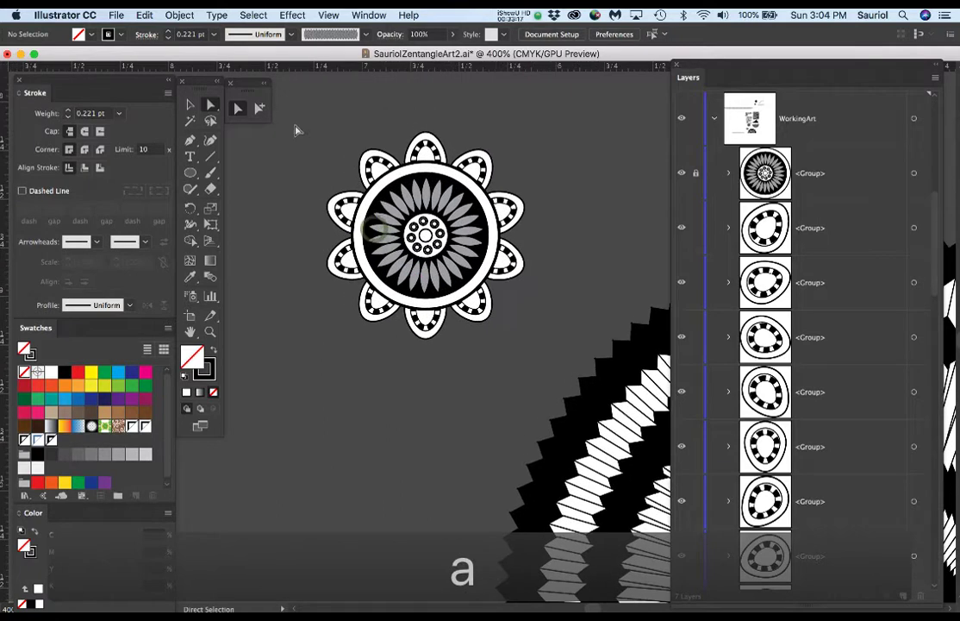
{"action": "key", "text": "super+a"}
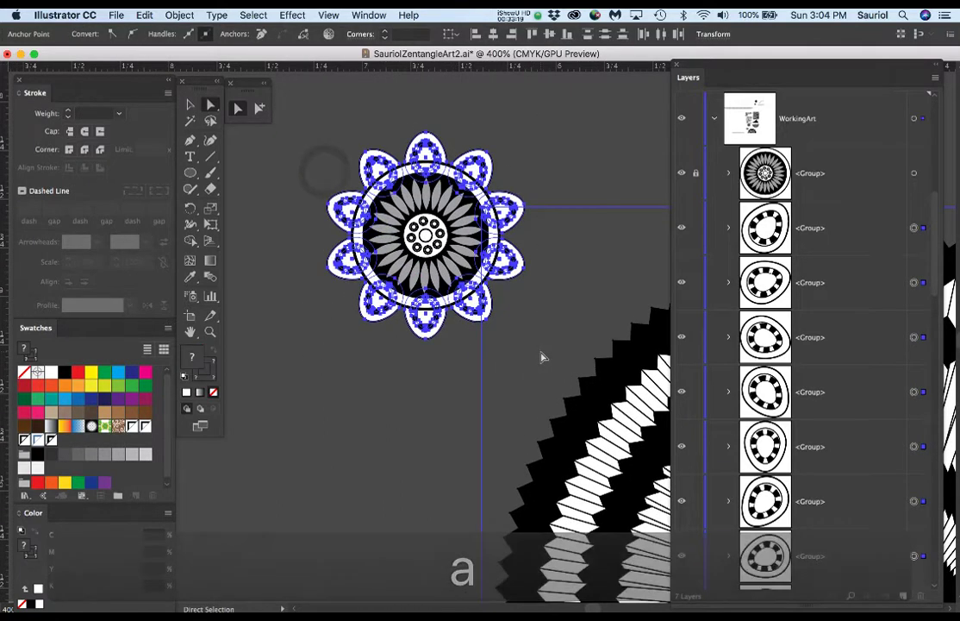
{"action": "scroll", "coordinate": [469, 348], "scroll_direction": "down", "scroll_amount": 5}
{"action": "left_click_drag", "start_coordinate": [512, 366], "coordinate": [449, 280]}
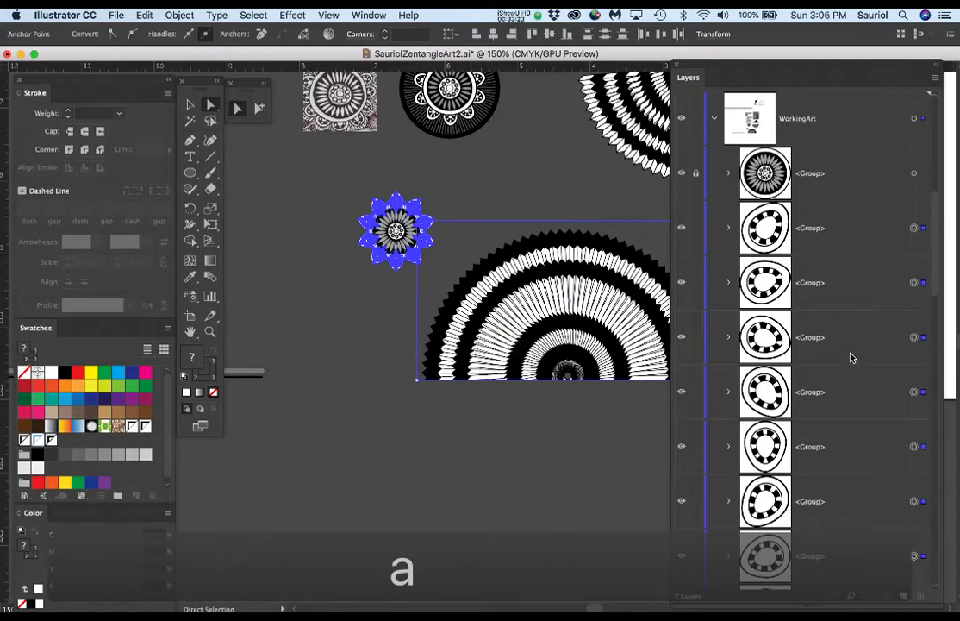
{"action": "scroll", "coordinate": [799, 344], "scroll_direction": "down", "scroll_amount": 10}
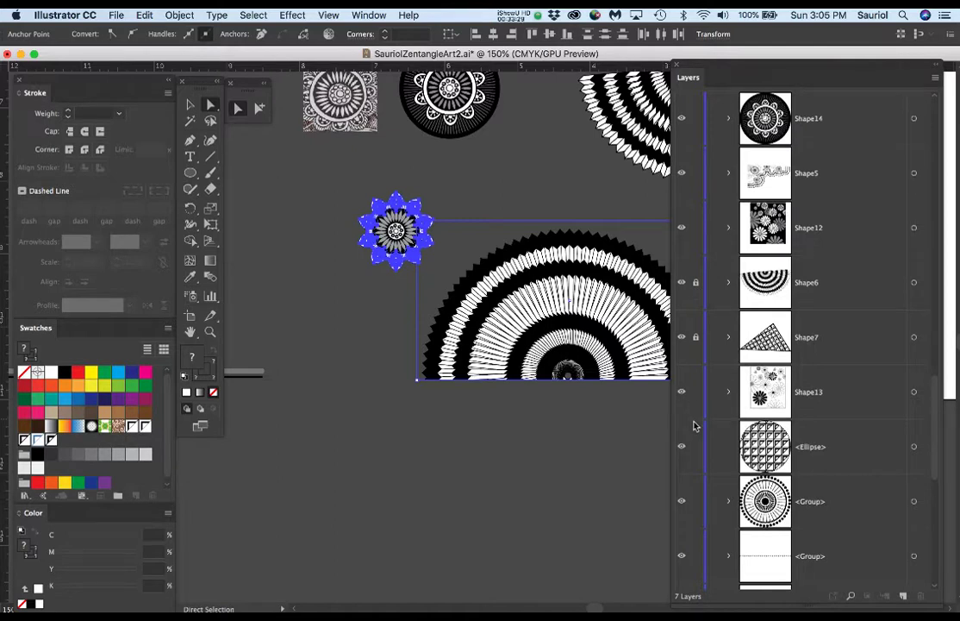
{"action": "scroll", "coordinate": [695, 425], "scroll_direction": "down", "scroll_amount": 4}
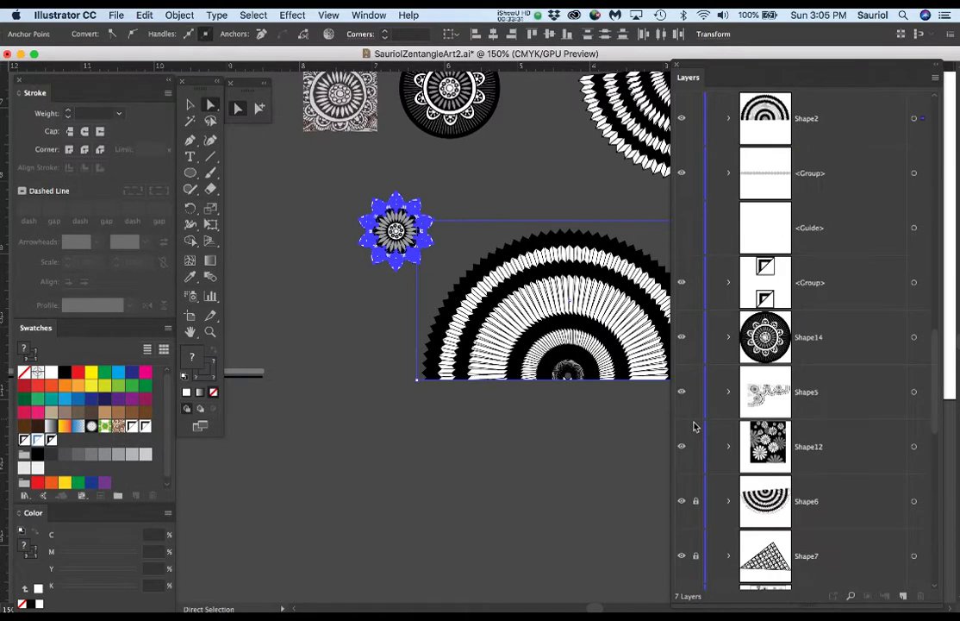
{"action": "left_click", "coordinate": [532, 407]}
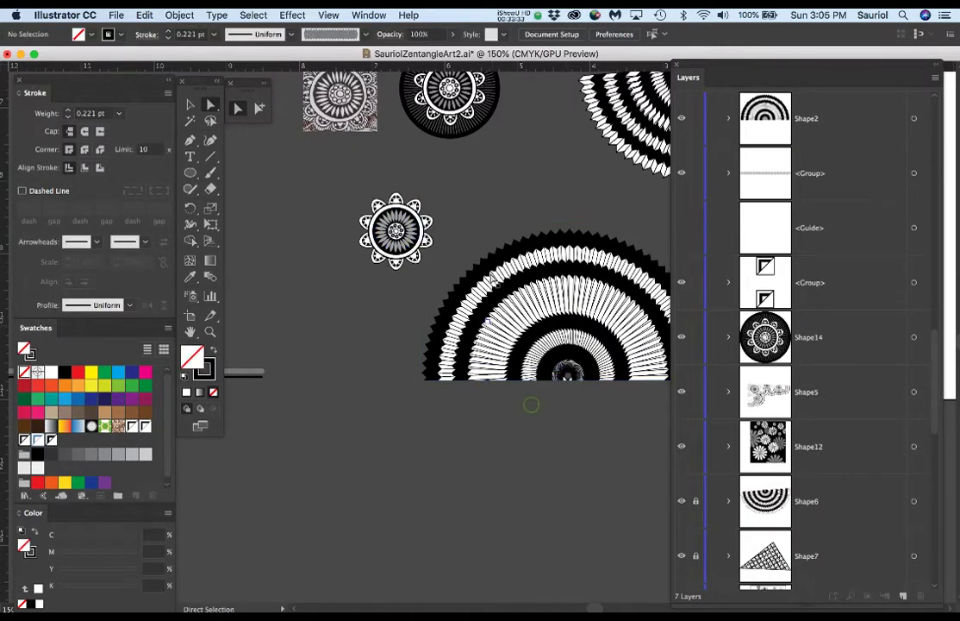
{"action": "left_click_drag", "start_coordinate": [477, 213], "coordinate": [481, 239]}
{"action": "scroll", "coordinate": [811, 181], "scroll_direction": "up", "scroll_amount": 2}
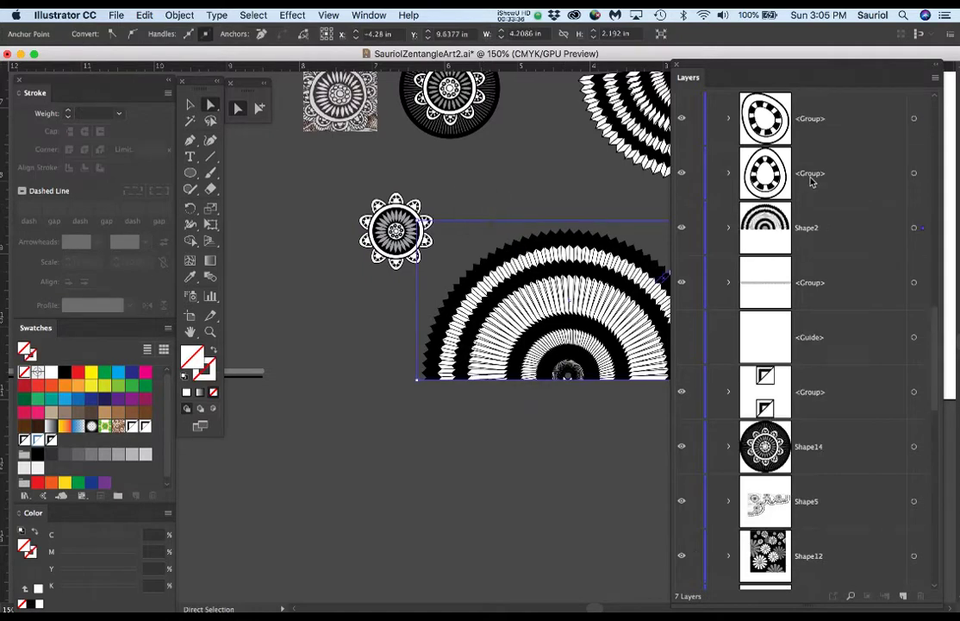
{"action": "left_click", "coordinate": [698, 230]}
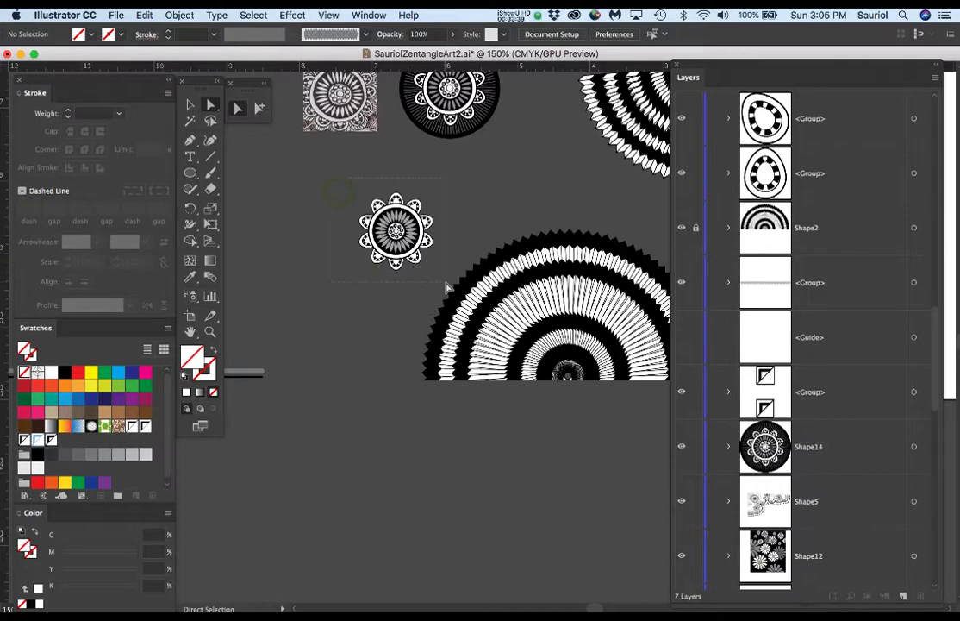
Select the ten egg shapes around the medallion's rim and combine them into one group.
{"action": "left_click", "coordinate": [418, 245], "text": "alt"}
{"action": "scroll", "coordinate": [397, 220], "scroll_direction": "up", "scroll_amount": 4}
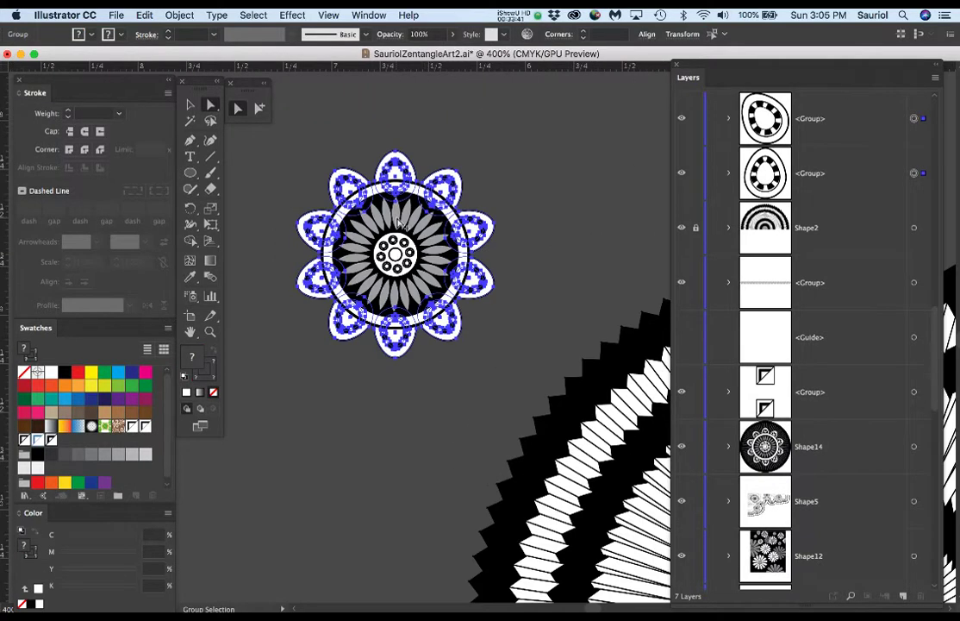
{"action": "scroll", "coordinate": [403, 222], "scroll_direction": "up", "scroll_amount": 1}
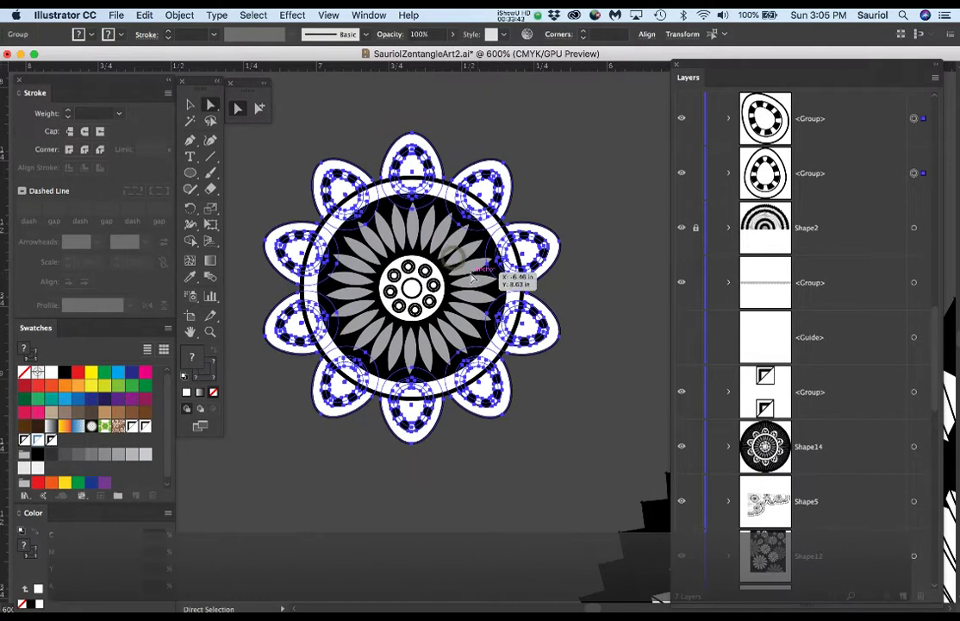
{"action": "scroll", "coordinate": [797, 396], "scroll_direction": "up", "scroll_amount": 10}
{"action": "scroll", "coordinate": [797, 397], "scroll_direction": "down", "scroll_amount": 3}
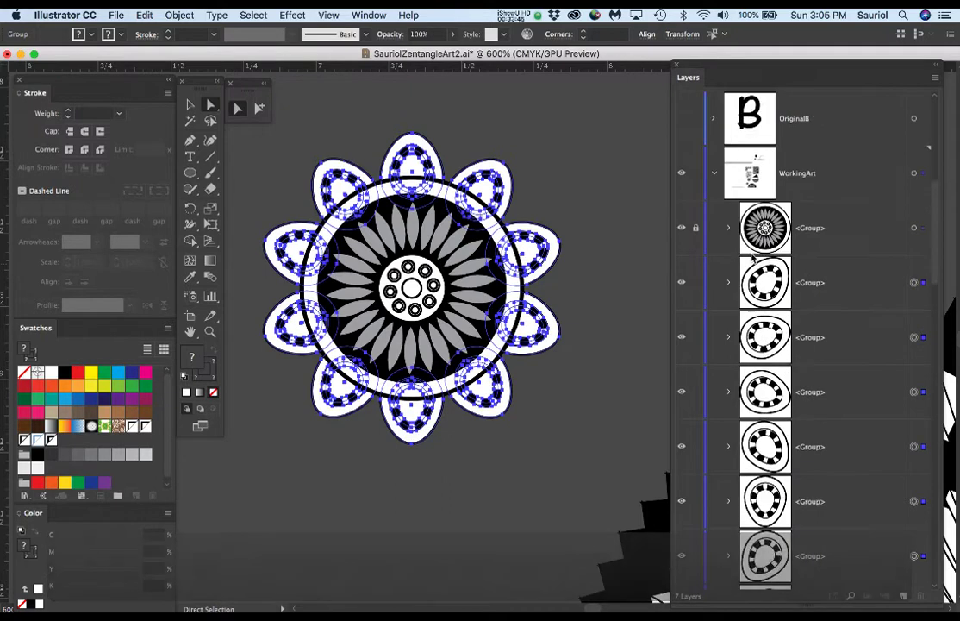
{"action": "key", "text": "super+g"}
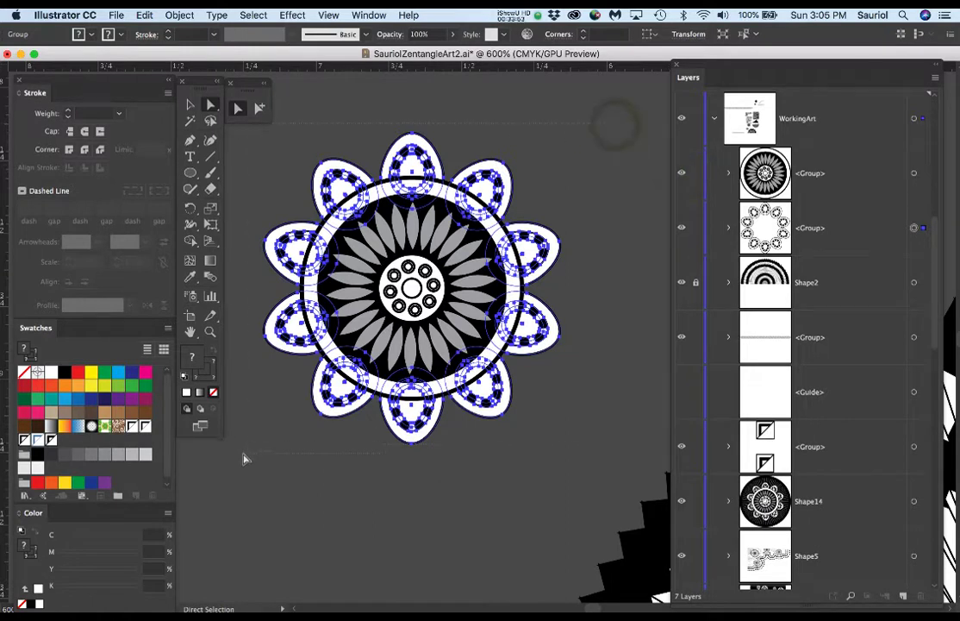
Group the ring of eggs together with the central flower medallion and save the document.
{"action": "key", "text": "super+g"}
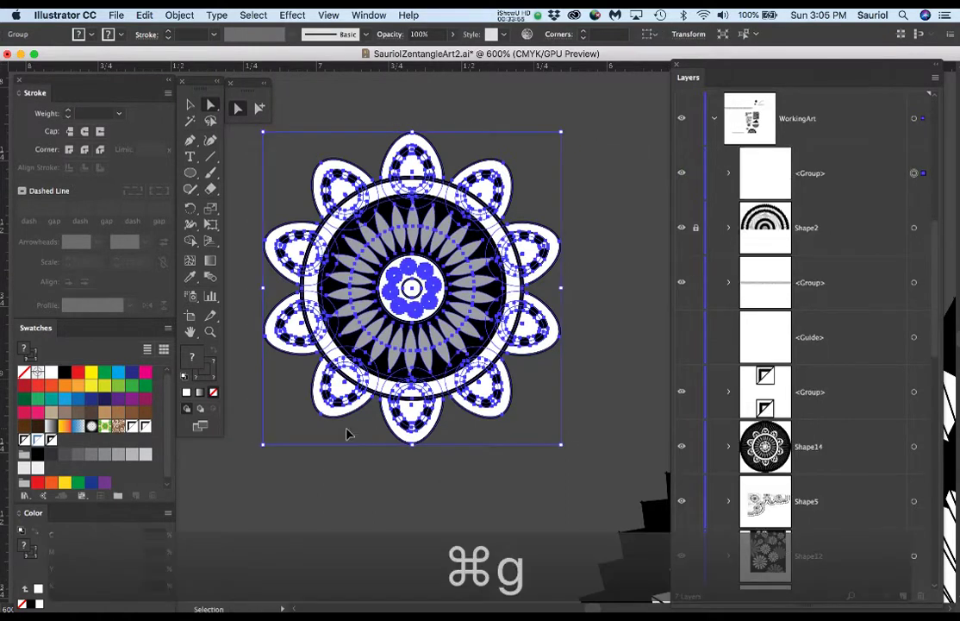
{"action": "key", "text": "super+s"}
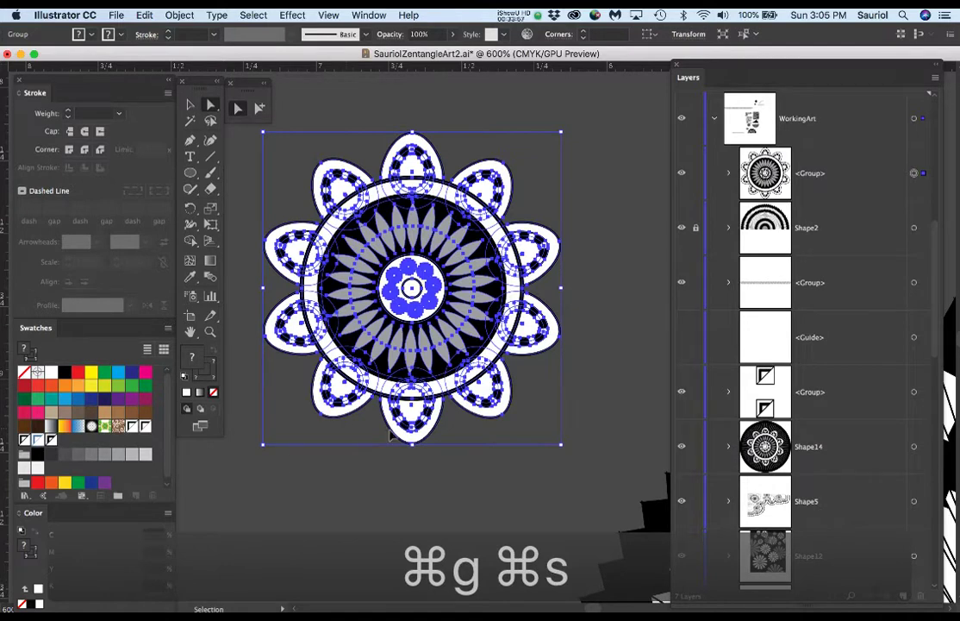
{"action": "scroll", "coordinate": [409, 422], "scroll_direction": "down", "scroll_amount": 3}
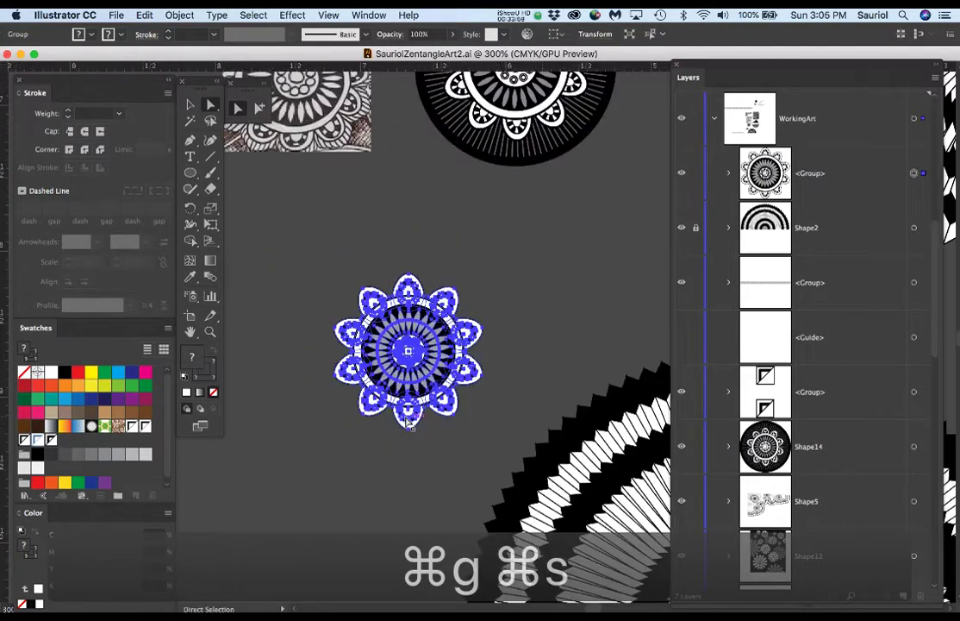
{"action": "scroll", "coordinate": [410, 421], "scroll_direction": "down", "scroll_amount": 2}
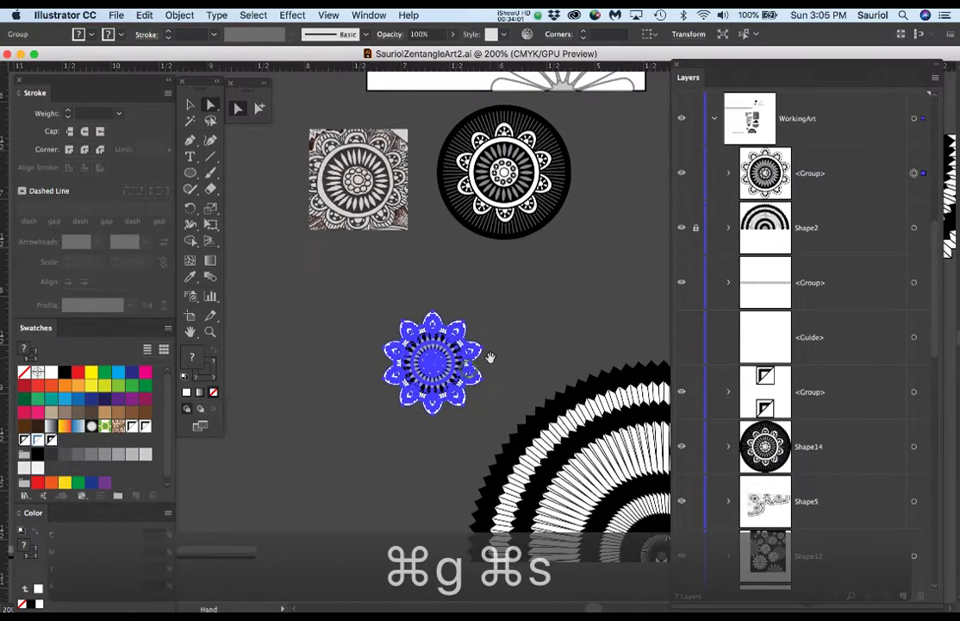
{"action": "scroll", "coordinate": [463, 367], "scroll_direction": "up", "scroll_amount": 1}
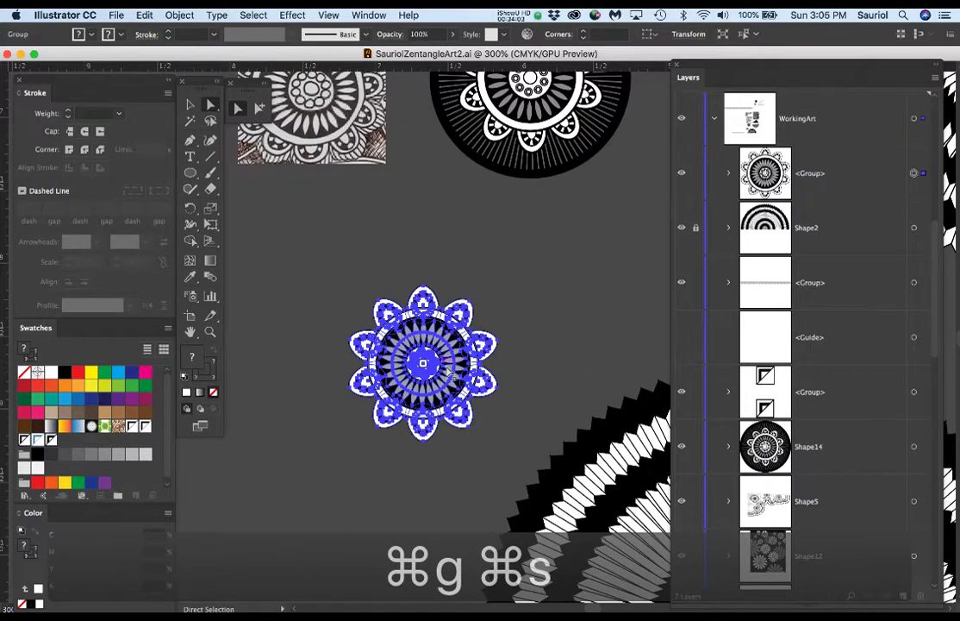
{"action": "key", "text": "l"}
{"action": "scroll", "coordinate": [445, 376], "scroll_direction": "up", "scroll_amount": 3}
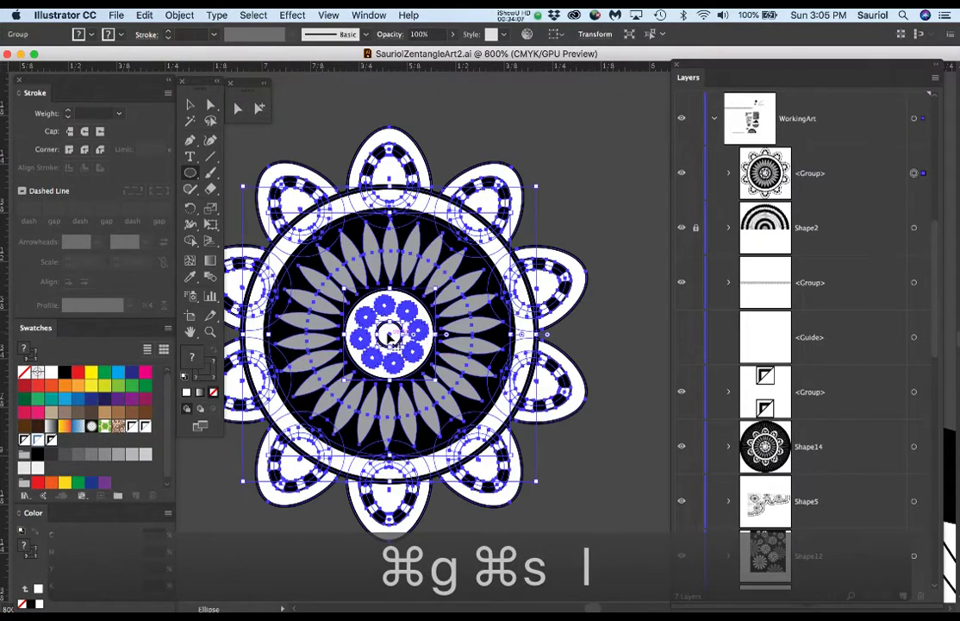
{"action": "left_click", "coordinate": [601, 320]}
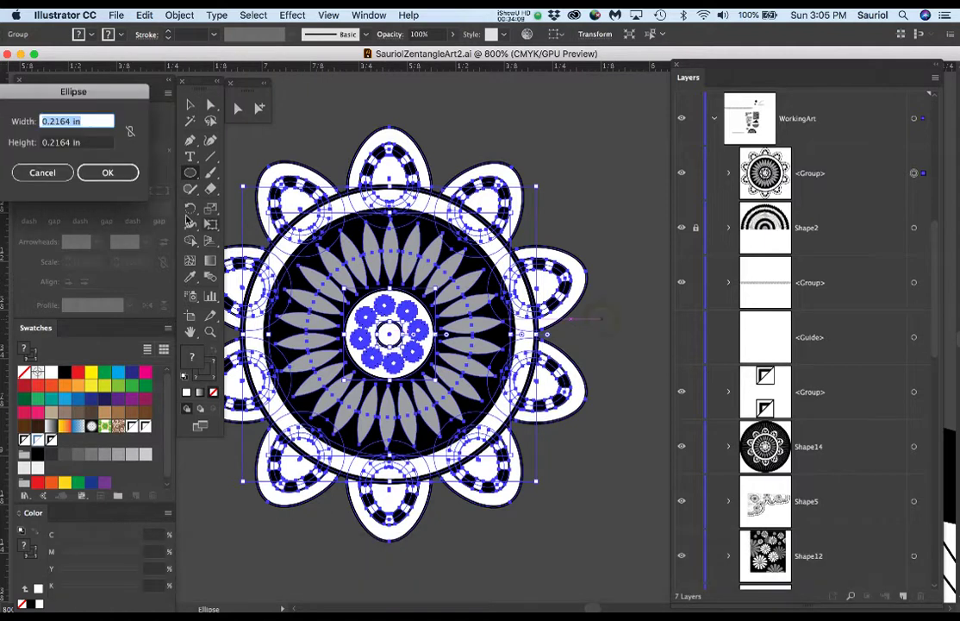
{"action": "left_click", "coordinate": [67, 176]}
Clear the selection, draw a circle about 1.444 in wide from the medallion's centre and fill it black.
{"action": "key", "text": "a"}
{"action": "left_click", "coordinate": [638, 281]}
{"action": "key", "text": "l"}
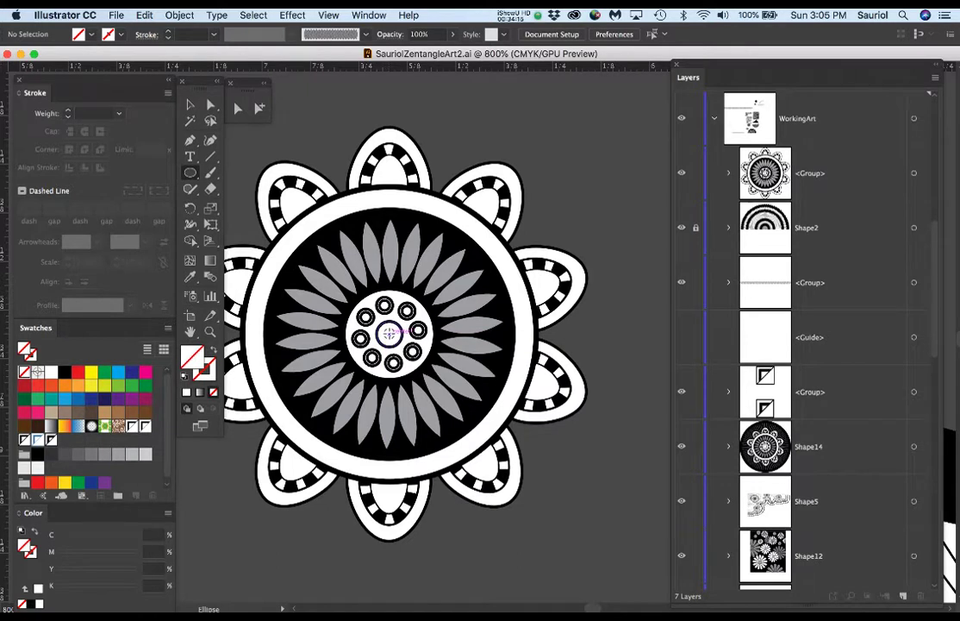
{"action": "left_click_drag", "start_coordinate": [389, 332], "coordinate": [669, 579]}
{"action": "key", "text": "super+minus"}
{"action": "key", "text": "super+minus"}
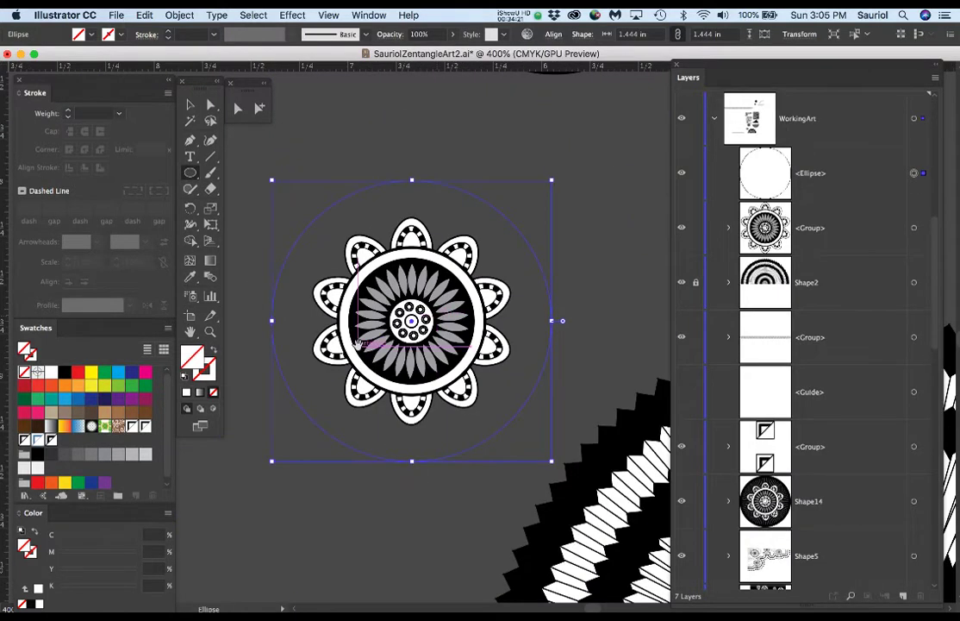
{"action": "left_click_drag", "start_coordinate": [357, 343], "coordinate": [433, 296]}
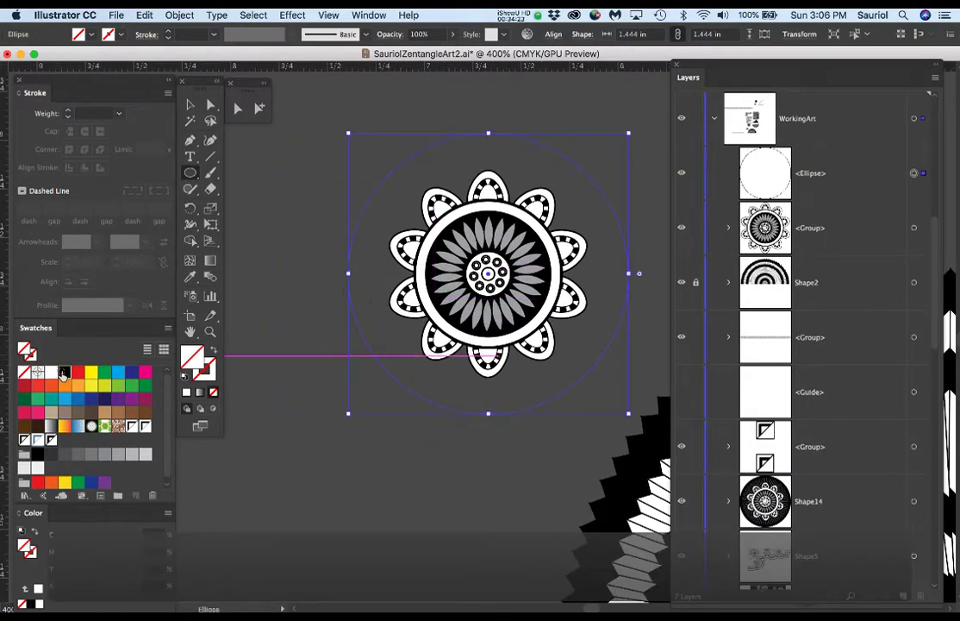
{"action": "left_click", "coordinate": [64, 372]}
Place the black circle behind the flower medallion group and lock both objects.
{"action": "left_click_drag", "start_coordinate": [862, 191], "coordinate": [854, 257]}
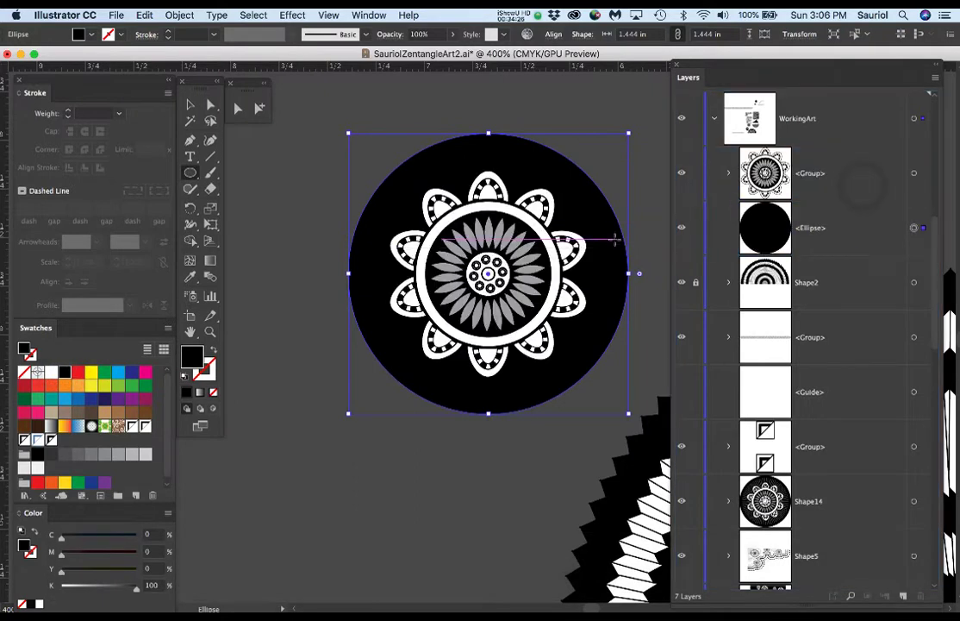
{"action": "left_click", "coordinate": [696, 228]}
{"action": "left_click", "coordinate": [696, 173]}
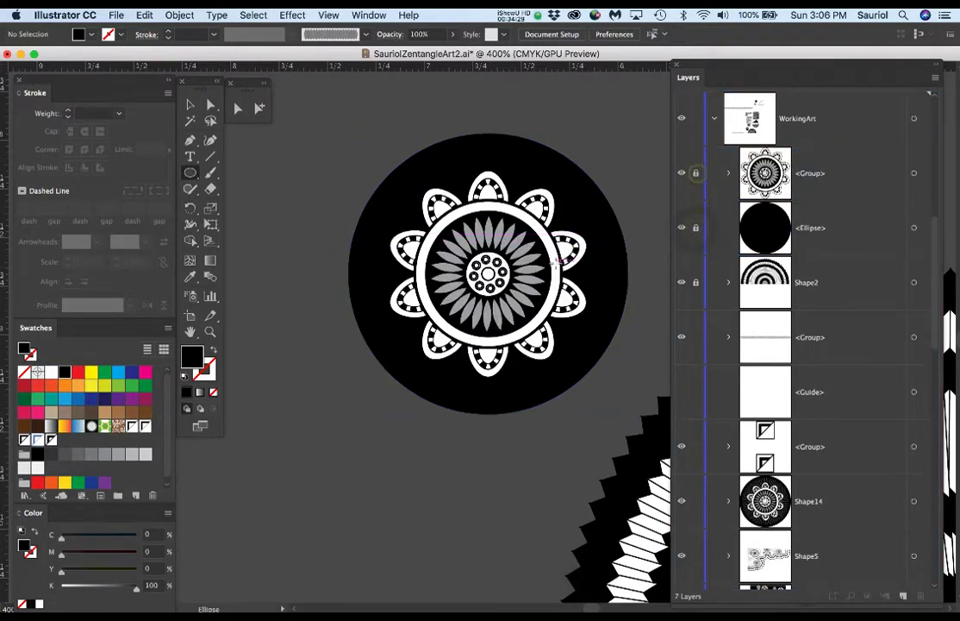
Draw a vertical line about 0.67 in long from the medallion's centre towards the black circle's upper edge, with no fill and a 30% grey stroke.
{"action": "key", "text": "p"}
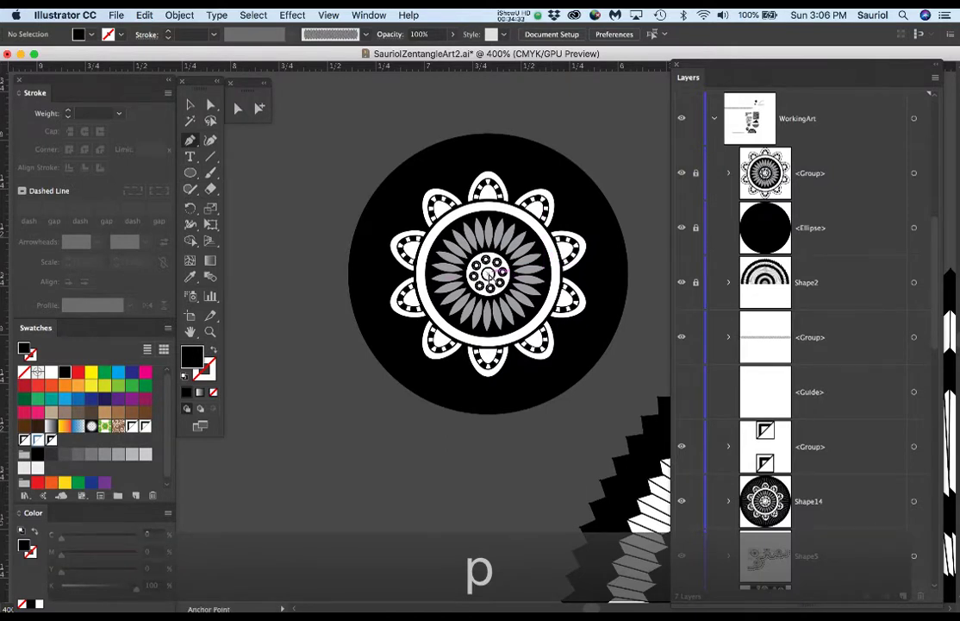
{"action": "scroll", "coordinate": [488, 274], "scroll_direction": "up", "scroll_amount": 1}
{"action": "left_click_drag", "start_coordinate": [488, 274], "coordinate": [480, 164]}
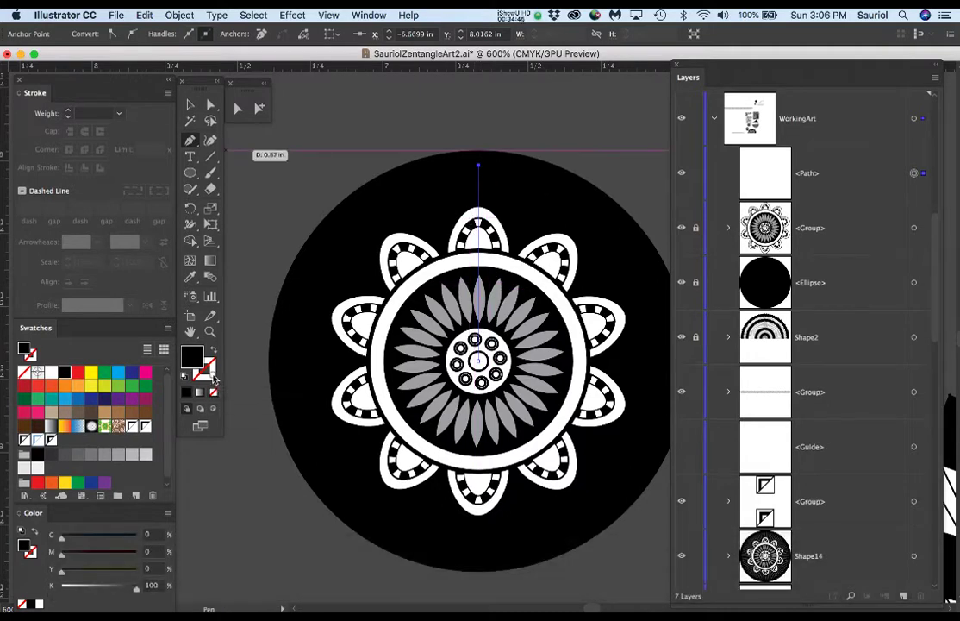
{"action": "left_click", "coordinate": [206, 369]}
{"action": "left_click", "coordinate": [213, 352]}
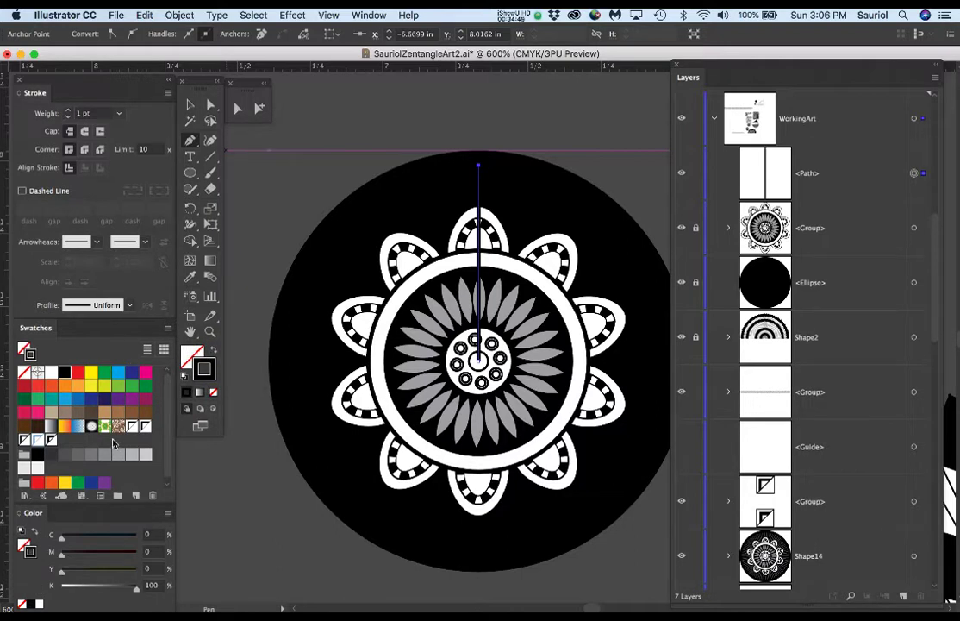
{"action": "left_click", "coordinate": [134, 459]}
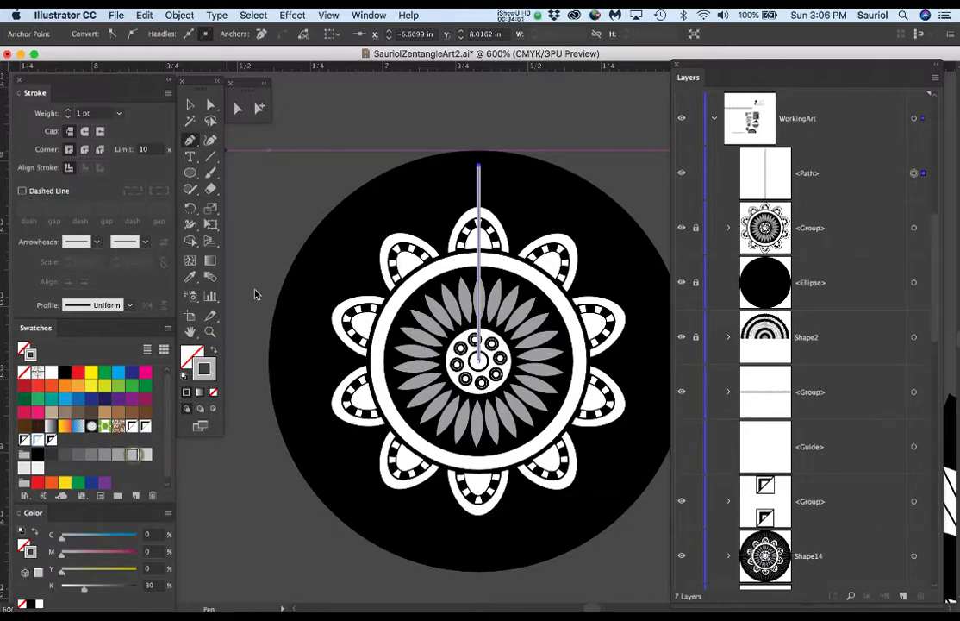
Stack the vertical line between the medallion group and the black circle, and set its stroke to 0.5 pt in 50% grey.
{"action": "left_click_drag", "start_coordinate": [841, 181], "coordinate": [844, 314]}
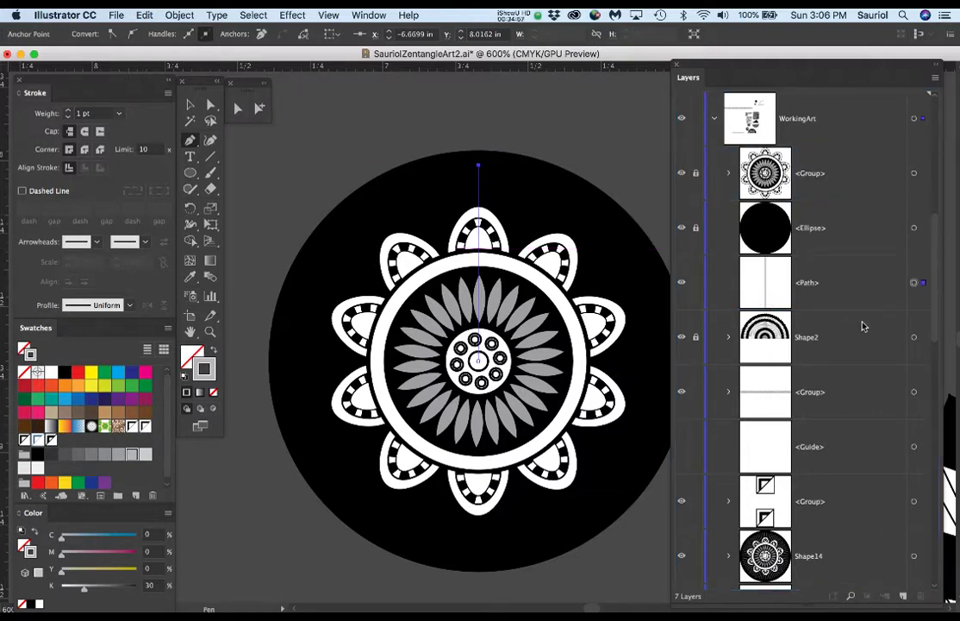
{"action": "left_click_drag", "start_coordinate": [874, 296], "coordinate": [861, 194]}
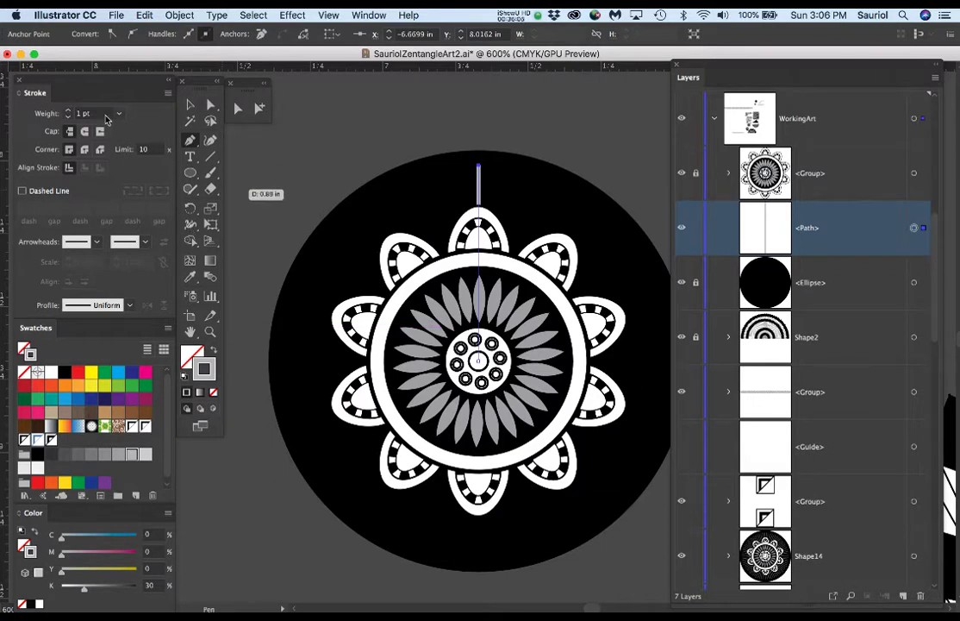
{"action": "left_click", "coordinate": [120, 114]}
{"action": "left_click", "coordinate": [108, 127]}
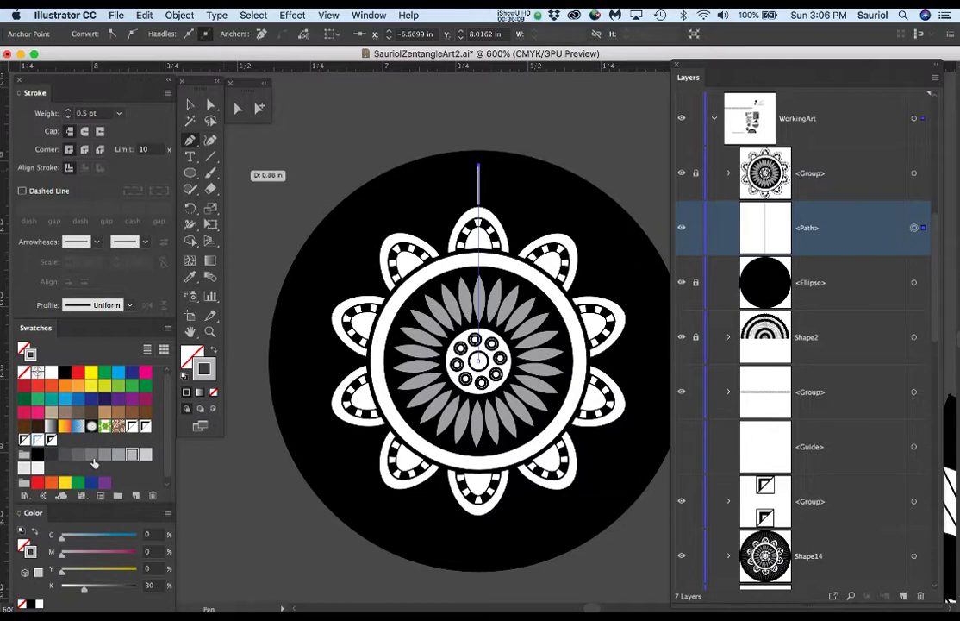
{"action": "left_click", "coordinate": [106, 457]}
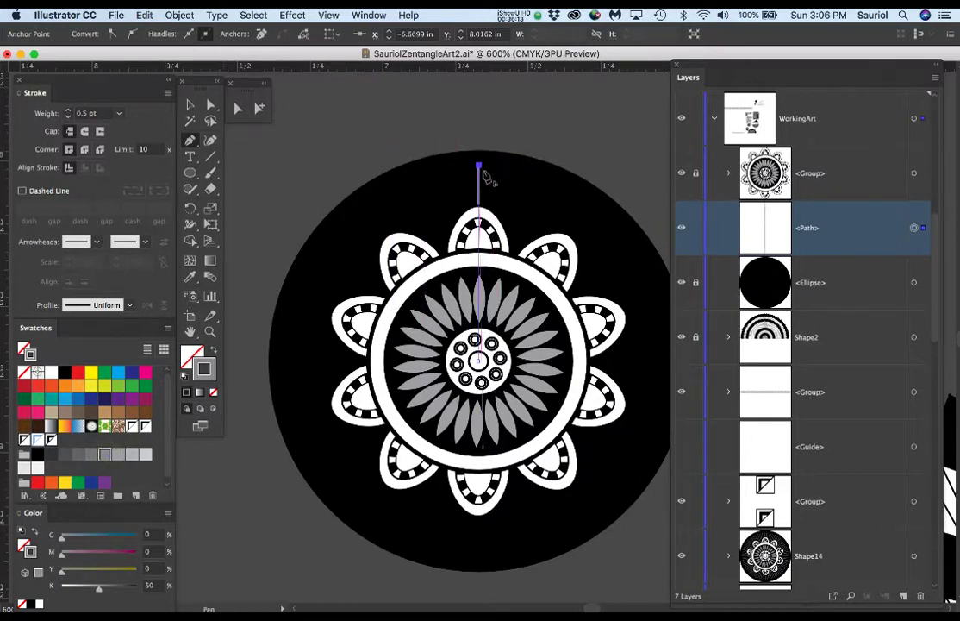
{"action": "scroll", "coordinate": [488, 168], "scroll_direction": "up", "scroll_amount": 1}
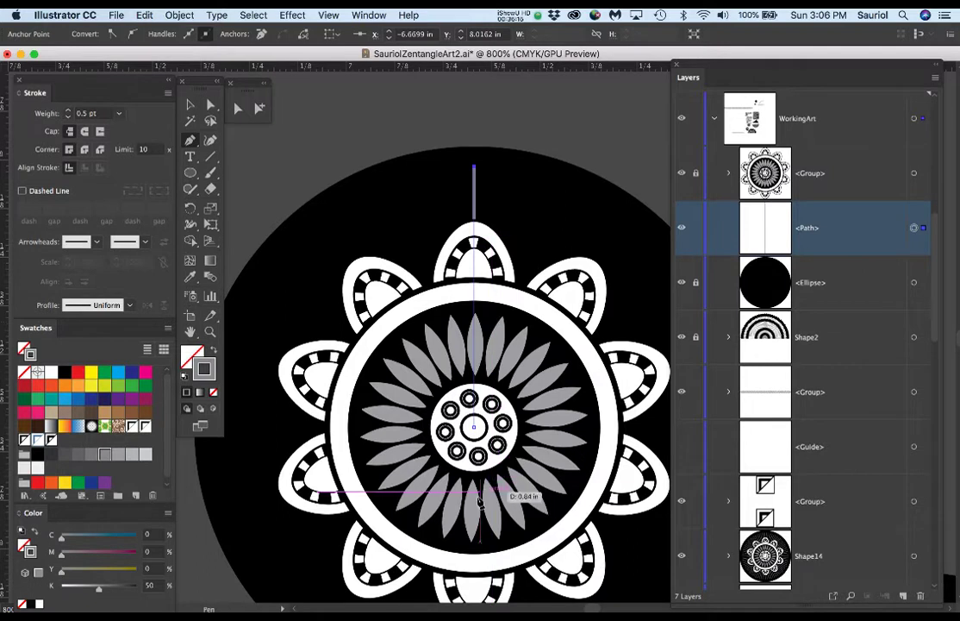
{"action": "scroll", "coordinate": [471, 435], "scroll_direction": "up", "scroll_amount": 1}
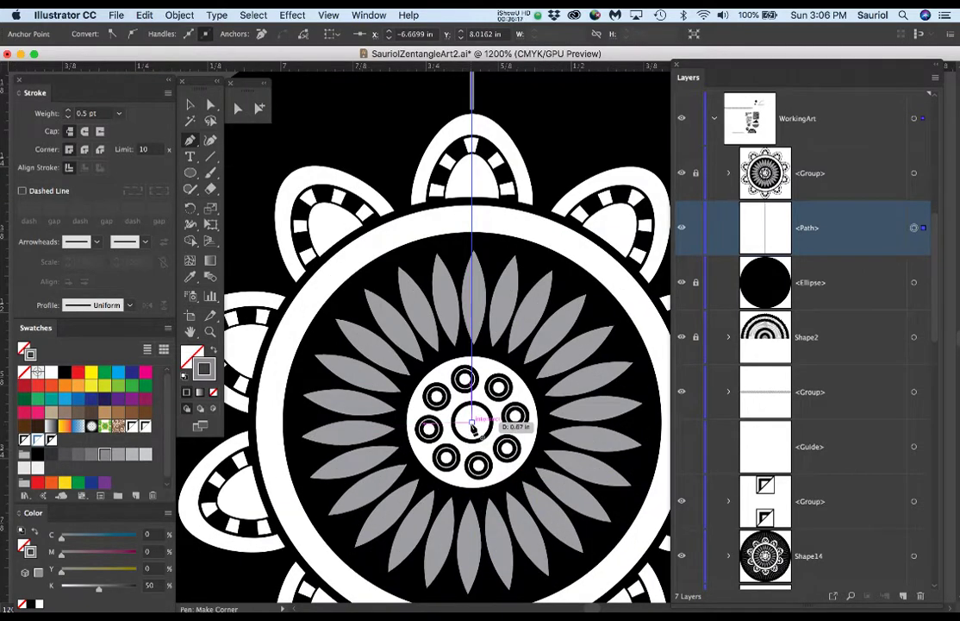
{"action": "scroll", "coordinate": [499, 386], "scroll_direction": "up", "scroll_amount": 4}
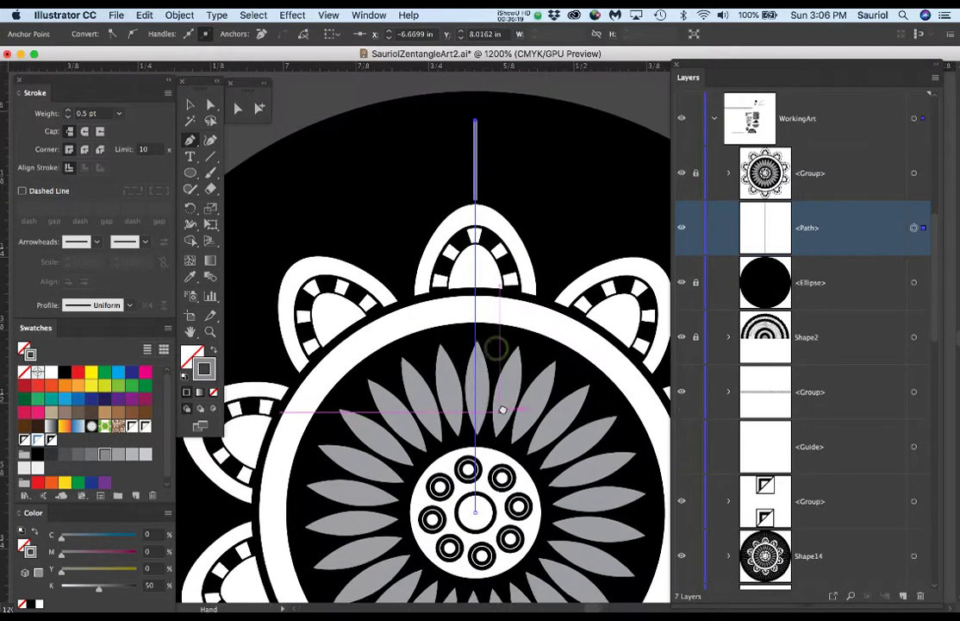
Rotate a copy of the vertical grey line about 4° clockwise around the medallion's centre.
{"action": "left_click", "coordinate": [916, 231]}
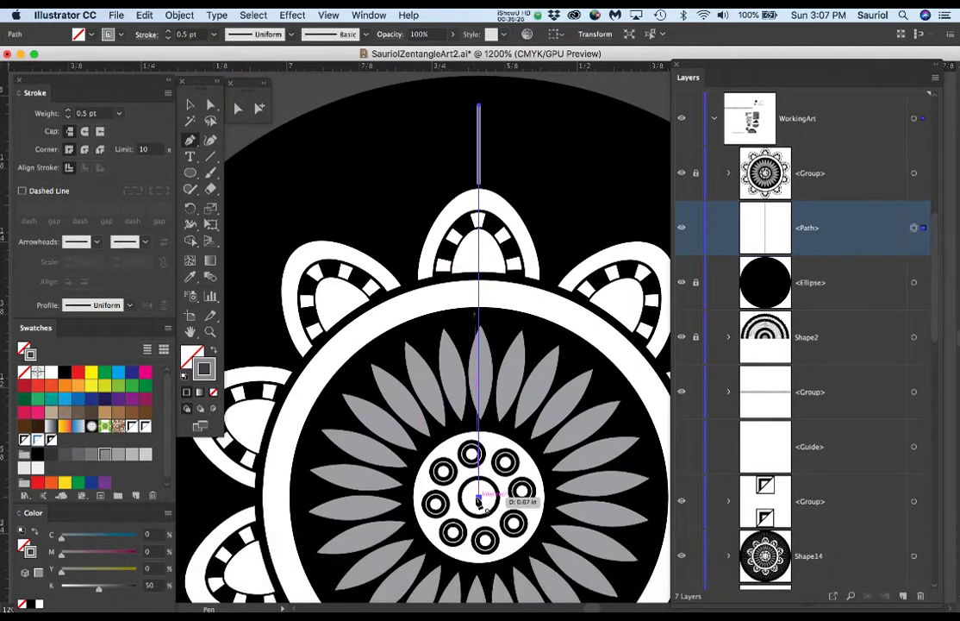
{"action": "key", "text": "r"}
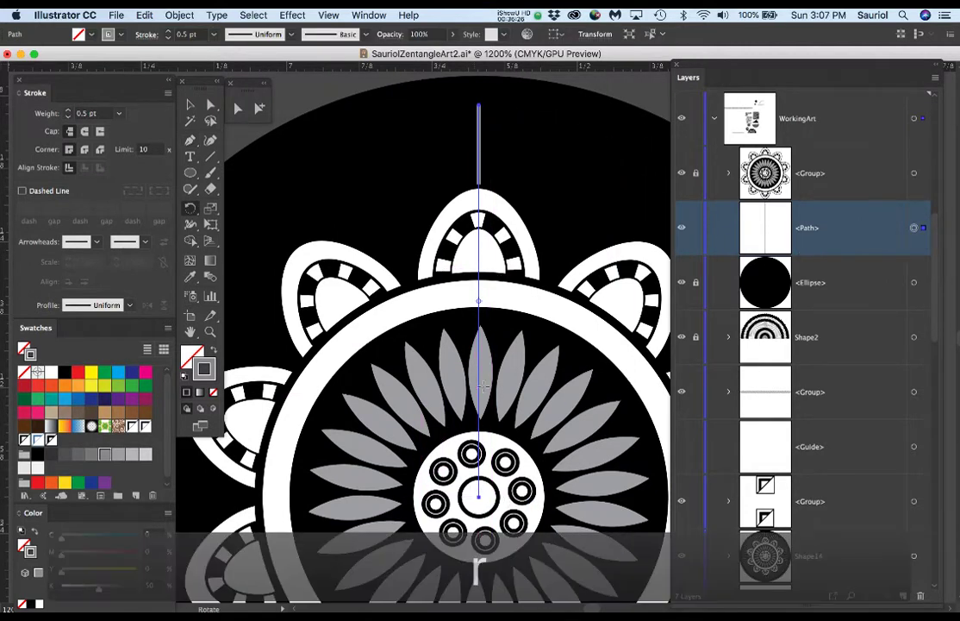
{"action": "left_click", "coordinate": [479, 298]}
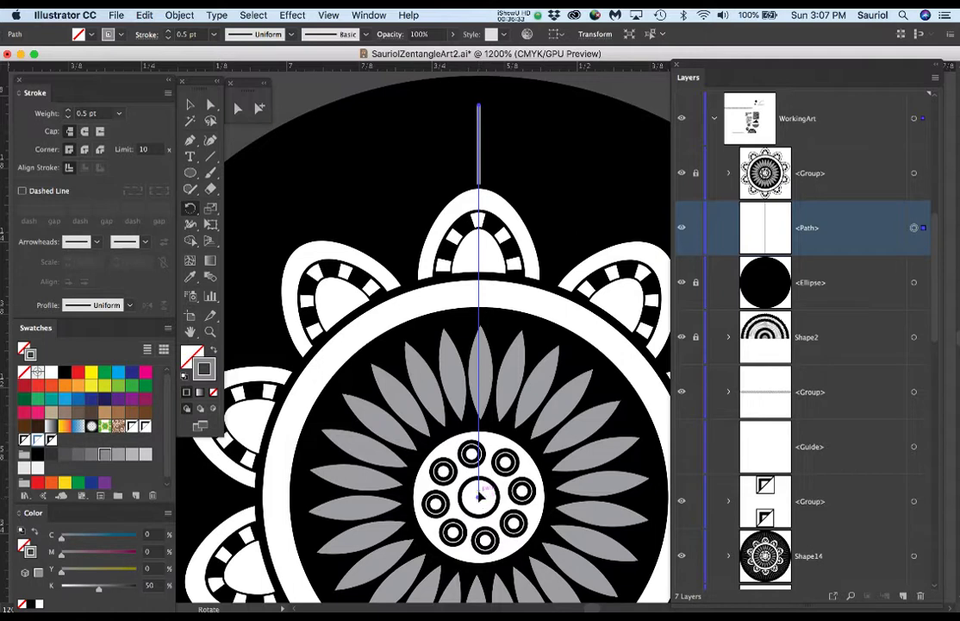
{"action": "left_click_drag", "start_coordinate": [499, 128], "coordinate": [528, 132]}
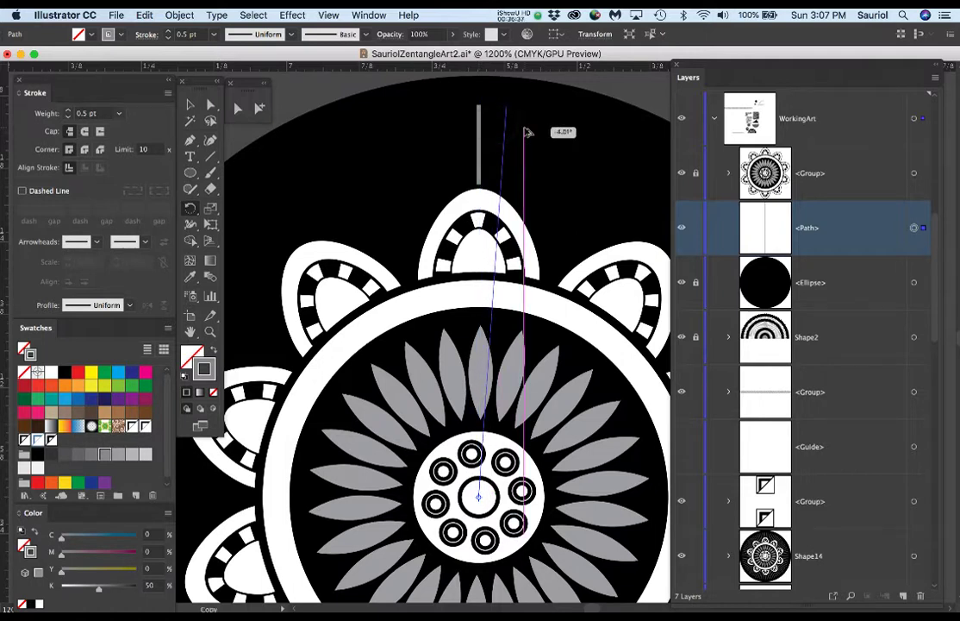
{"action": "left_click_drag", "start_coordinate": [528, 132], "coordinate": [523, 130]}
{"action": "scroll", "coordinate": [515, 159], "scroll_direction": "down", "scroll_amount": 2}
{"action": "scroll", "coordinate": [515, 161], "scroll_direction": "down", "scroll_amount": 1}
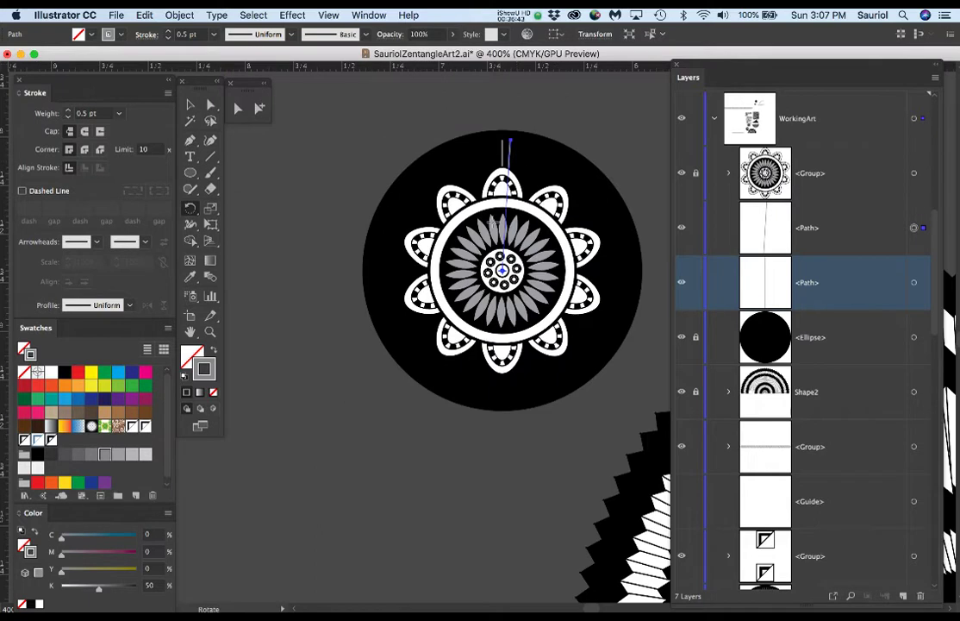
{"action": "scroll", "coordinate": [406, 198], "scroll_direction": "down", "scroll_amount": 2}
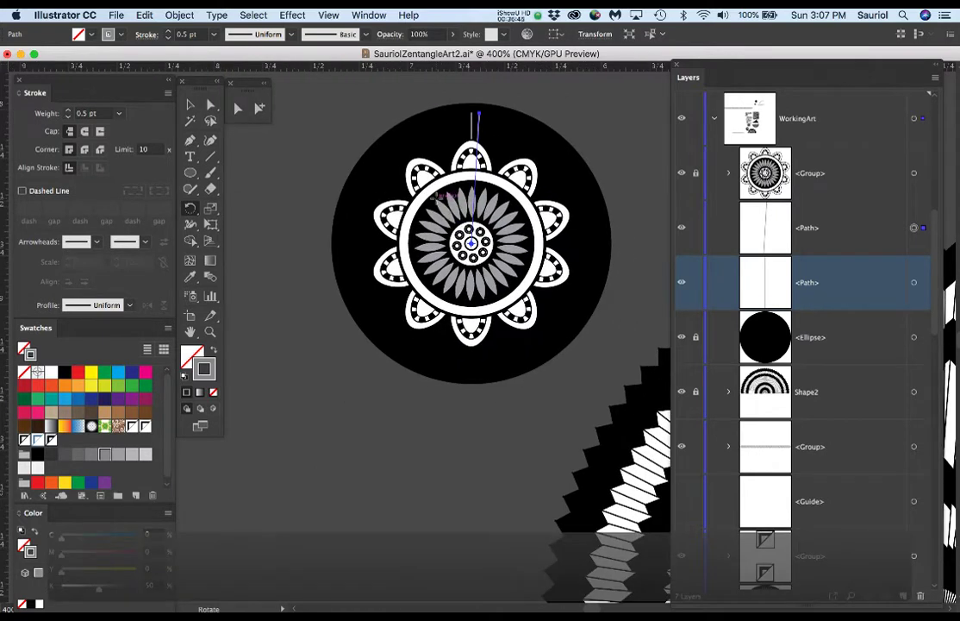
Repeat the rotated copy until the grey lines radiate all the way around the medallion.
{"action": "key", "text": "super+d"}
{"action": "key", "text": "super+d"}
{"action": "key", "text": "super+d"}
{"action": "key", "text": "super+d"}
{"action": "key", "text": "super+d"}
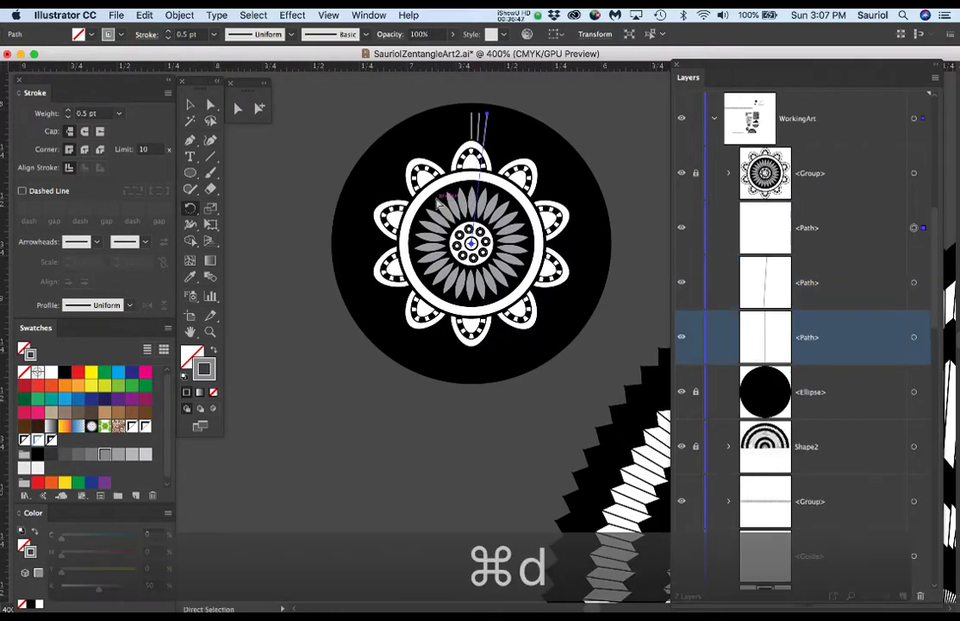
{"action": "key", "text": "super+d"}
{"action": "key", "text": "super+d"}
{"action": "key", "text": "super+d"}
{"action": "key", "text": "super+d"}
{"action": "key", "text": "super+d"}
{"action": "key", "text": "super+d"}
{"action": "key", "text": "super+d"}
{"action": "key", "text": "super+d"}
{"action": "key", "text": "super+d"}
{"action": "key", "text": "super+d"}
{"action": "key", "text": "super+d"}
{"action": "key", "text": "super+d"}
{"action": "key", "text": "super+d"}
{"action": "key", "text": "super+d"}
{"action": "key", "text": "super+d"}
{"action": "key", "text": "super+d"}
{"action": "key", "text": "super+d"}
{"action": "key", "text": "super+d"}
{"action": "key", "text": "super+d"}
{"action": "key", "text": "super+d"}
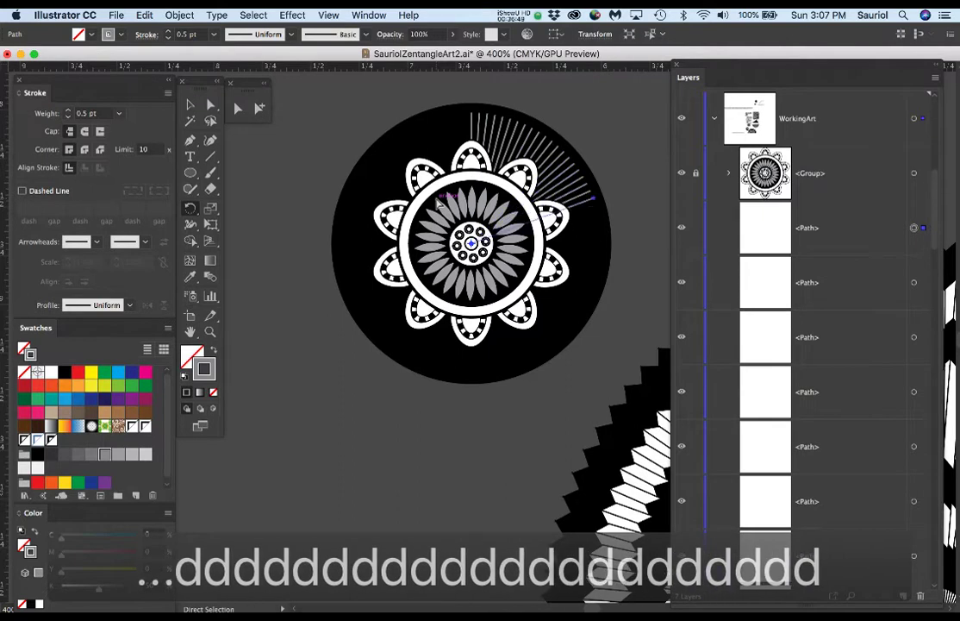
{"action": "key", "text": "super+d"}
{"action": "key", "text": "super+d"}
{"action": "key", "text": "super+d"}
{"action": "key", "text": "super+d"}
{"action": "key", "text": "super+d"}
{"action": "key", "text": "super+d"}
{"action": "key", "text": "super+d"}
{"action": "key", "text": "super+d"}
{"action": "key", "text": "super+d"}
{"action": "key", "text": "super+d"}
{"action": "key", "text": "super+d"}
{"action": "key", "text": "super+d"}
{"action": "key", "text": "super+d"}
{"action": "key", "text": "super+d"}
{"action": "key", "text": "super+d"}
{"action": "key", "text": "super+d"}
{"action": "key", "text": "super+d"}
{"action": "key", "text": "super+d"}
{"action": "key", "text": "super+d"}
{"action": "key", "text": "super+d"}
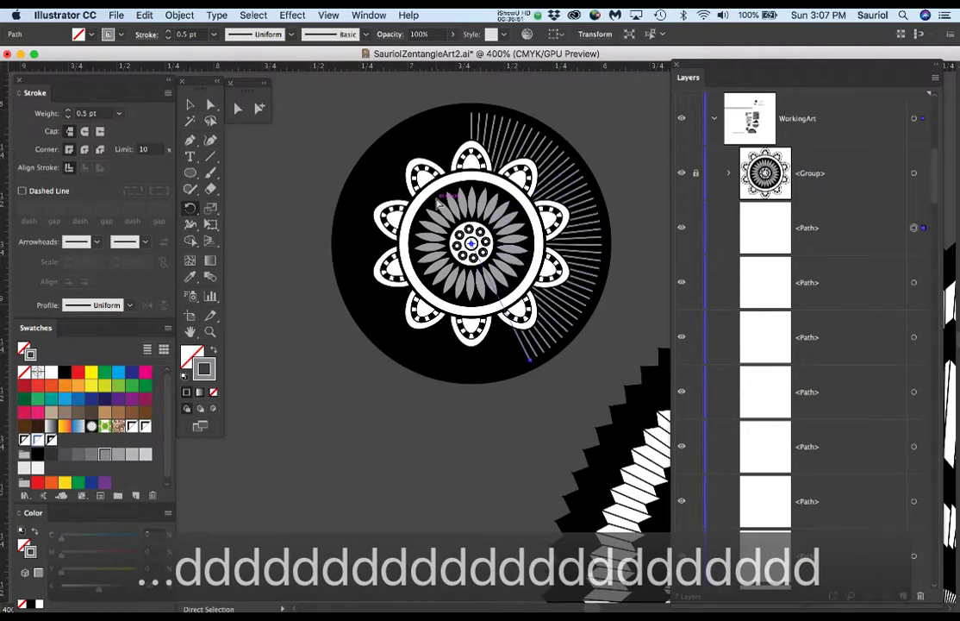
{"action": "key", "text": "super+d"}
{"action": "key", "text": "super+d"}
{"action": "key", "text": "super+d"}
{"action": "key", "text": "super+d"}
{"action": "key", "text": "super+d"}
{"action": "key", "text": "super+d"}
{"action": "key", "text": "super+d"}
{"action": "key", "text": "super+d"}
{"action": "key", "text": "super+d"}
{"action": "key", "text": "super+d"}
{"action": "key", "text": "super+d"}
{"action": "key", "text": "super+d"}
{"action": "key", "text": "super+d"}
{"action": "key", "text": "super+d"}
{"action": "key", "text": "super+d"}
{"action": "key", "text": "super+d"}
{"action": "key", "text": "super+d"}
{"action": "key", "text": "super+d"}
{"action": "key", "text": "super+d"}
{"action": "key", "text": "super+d"}
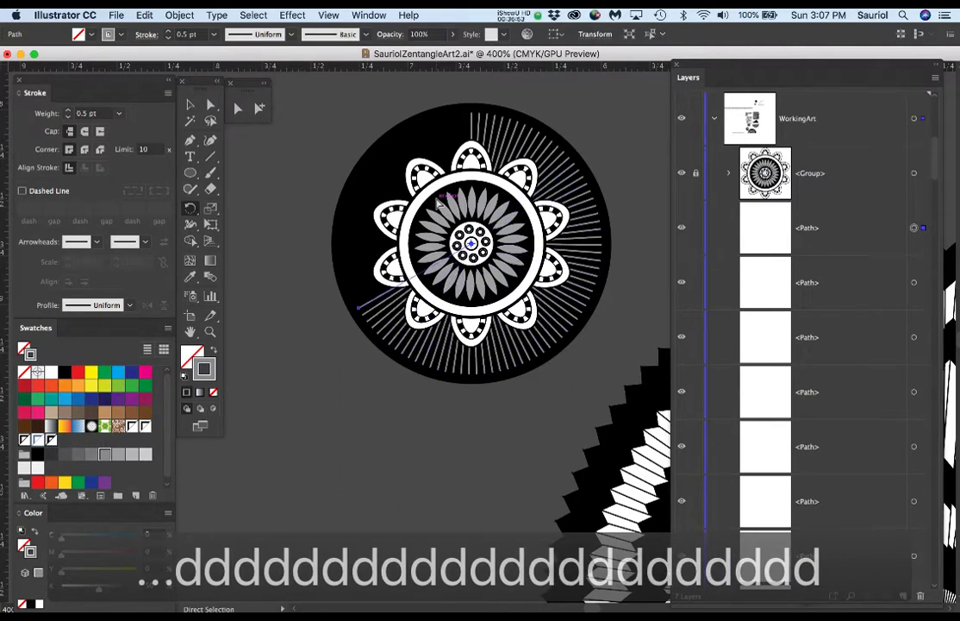
{"action": "key", "text": "super+d"}
{"action": "key", "text": "super+d"}
{"action": "key", "text": "super+d"}
{"action": "key", "text": "super+d"}
{"action": "key", "text": "super+d"}
{"action": "key", "text": "super+d"}
{"action": "key", "text": "super+d"}
{"action": "key", "text": "super+d"}
{"action": "key", "text": "super+d"}
{"action": "key", "text": "super+d"}
{"action": "key", "text": "super+d"}
{"action": "key", "text": "super+d"}
{"action": "key", "text": "super+d"}
{"action": "key", "text": "super+d"}
{"action": "key", "text": "super+d"}
{"action": "key", "text": "super+d"}
{"action": "key", "text": "super+d"}
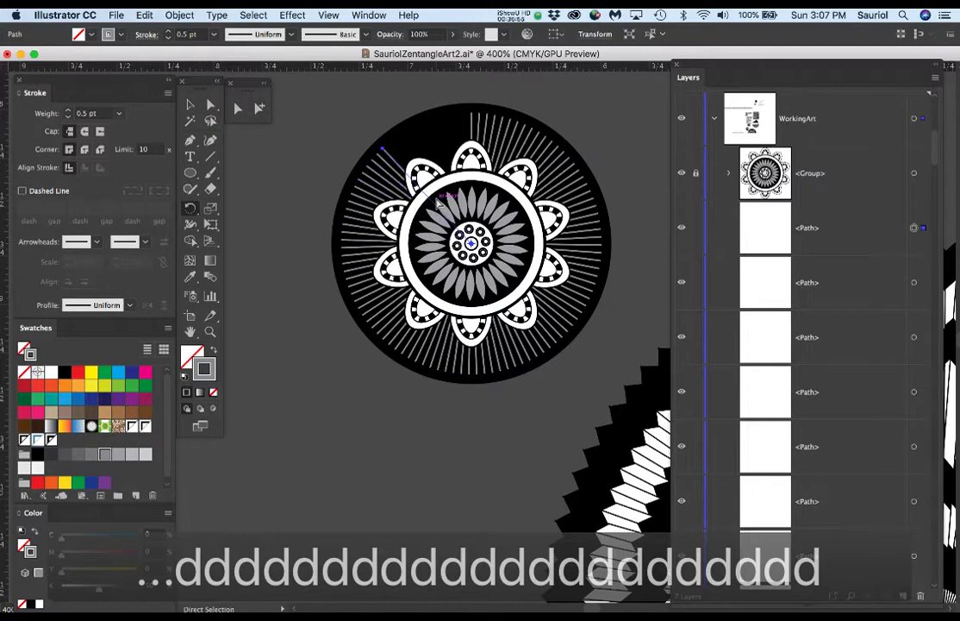
{"action": "key", "text": "super+d"}
{"action": "key", "text": "super+d"}
{"action": "key", "text": "super+d"}
{"action": "key", "text": "super+d"}
{"action": "key", "text": "super+d"}
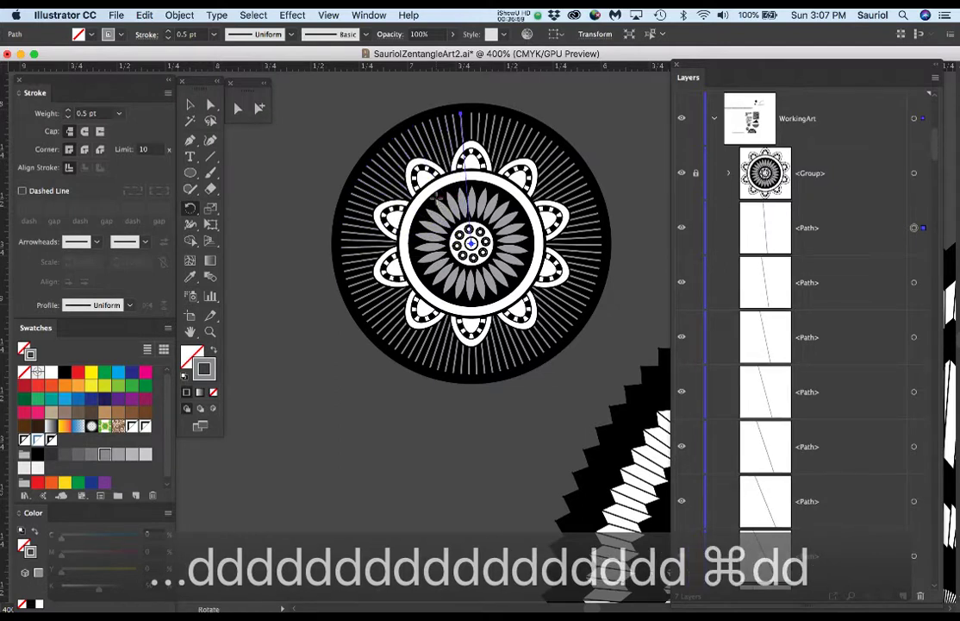
Nudge the last two radiating lines, just left of the top scallop's centre, slightly to the right and clear the selection.
{"action": "key", "text": "Right"}
{"action": "key", "text": "Right"}
{"action": "key", "text": "Right"}
{"action": "key", "text": "Right"}
{"action": "key", "text": "Right"}
{"action": "key", "text": "Right"}
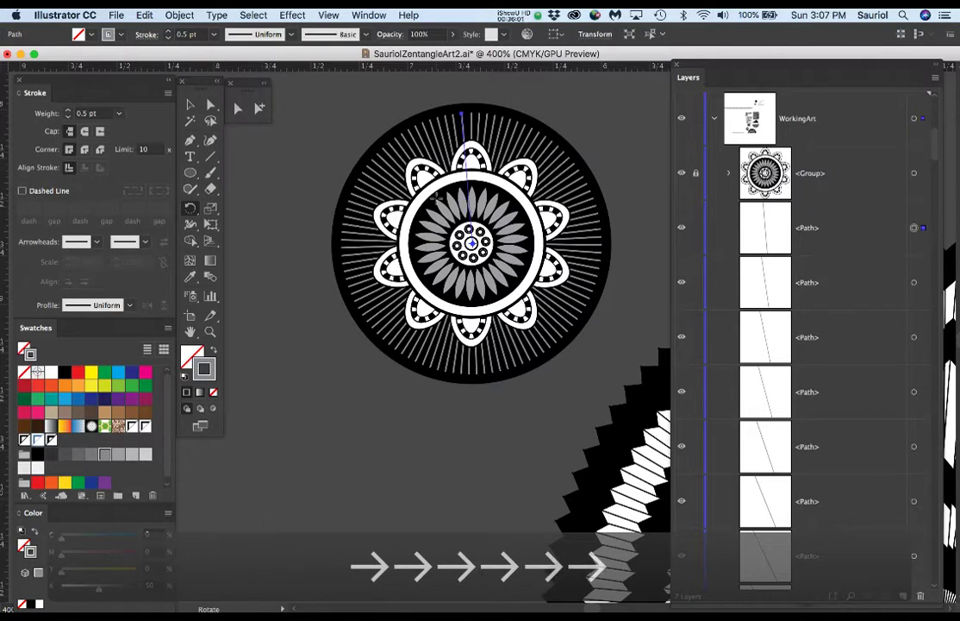
{"action": "key", "text": "alt"}
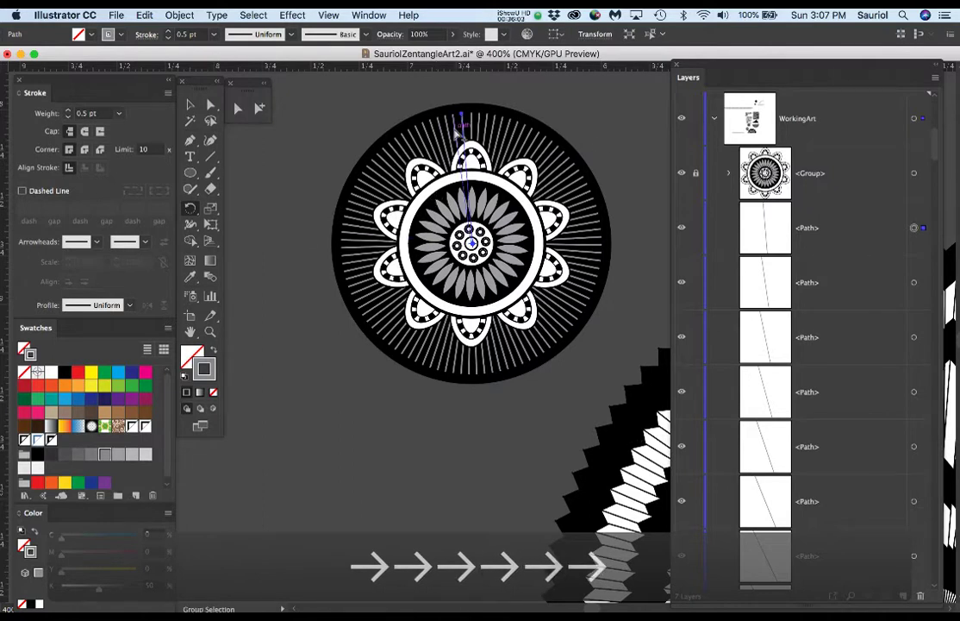
{"action": "key", "text": "Right"}
{"action": "key", "text": "Right"}
{"action": "key", "text": "Right"}
{"action": "key", "text": "Right"}
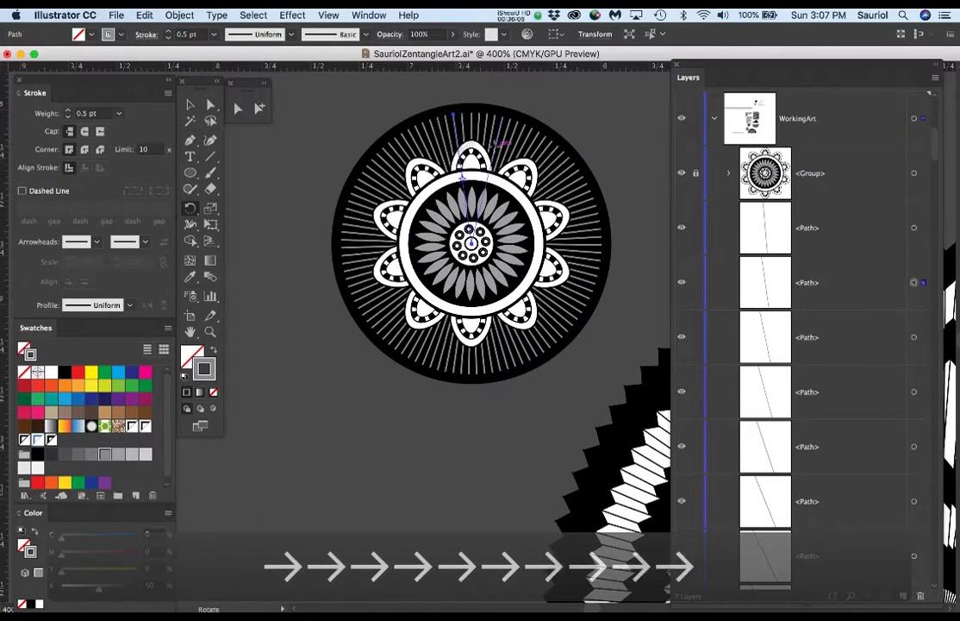
{"action": "left_click", "coordinate": [602, 110]}
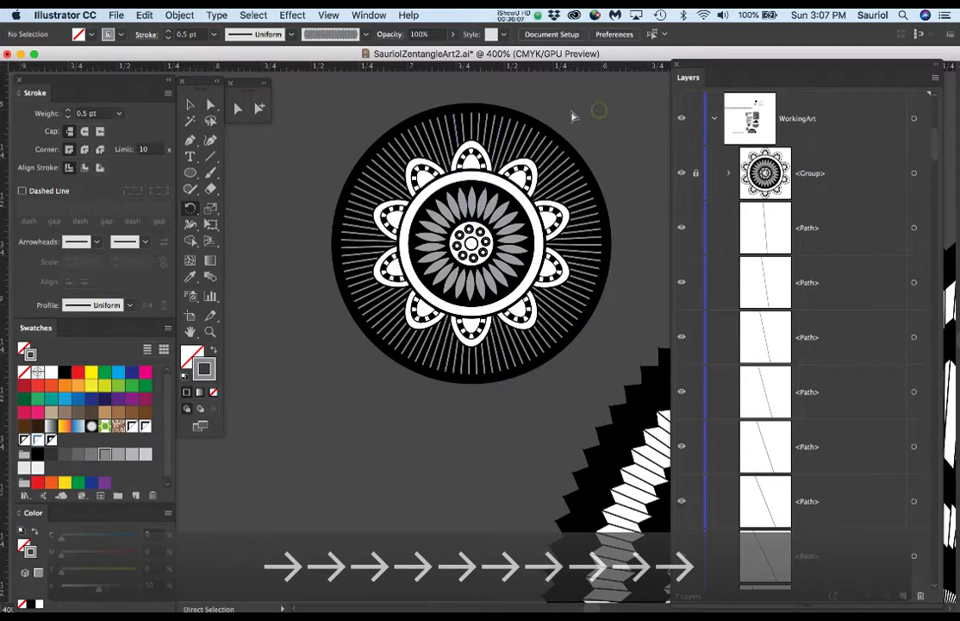
Nudge the original vertical line and its neighbour to the right slightly left to even the spacing, and clear the selection.
{"action": "scroll", "coordinate": [560, 125], "scroll_direction": "down", "scroll_amount": 1}
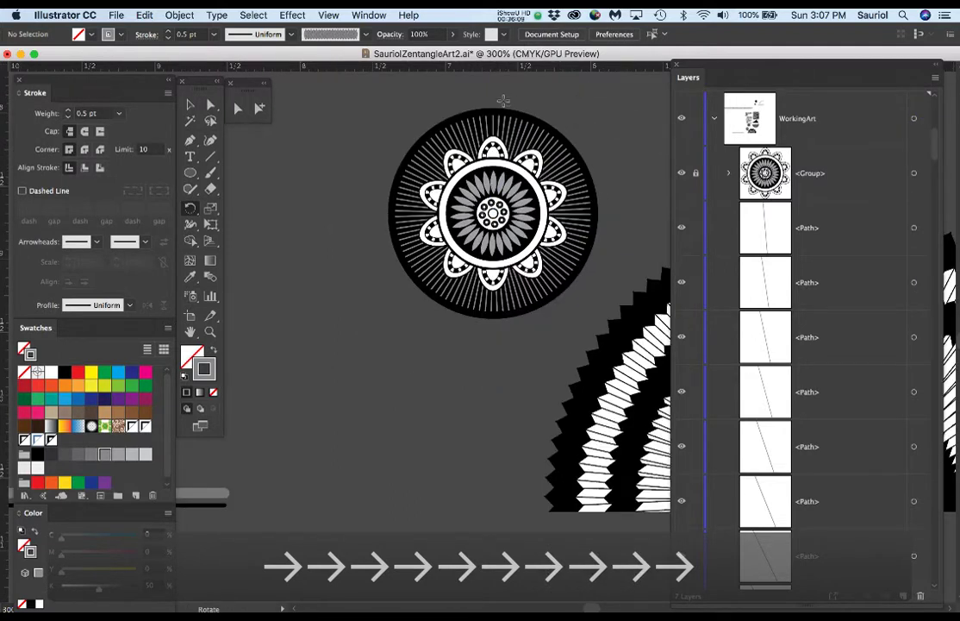
{"action": "scroll", "coordinate": [503, 100], "scroll_direction": "up", "scroll_amount": 2}
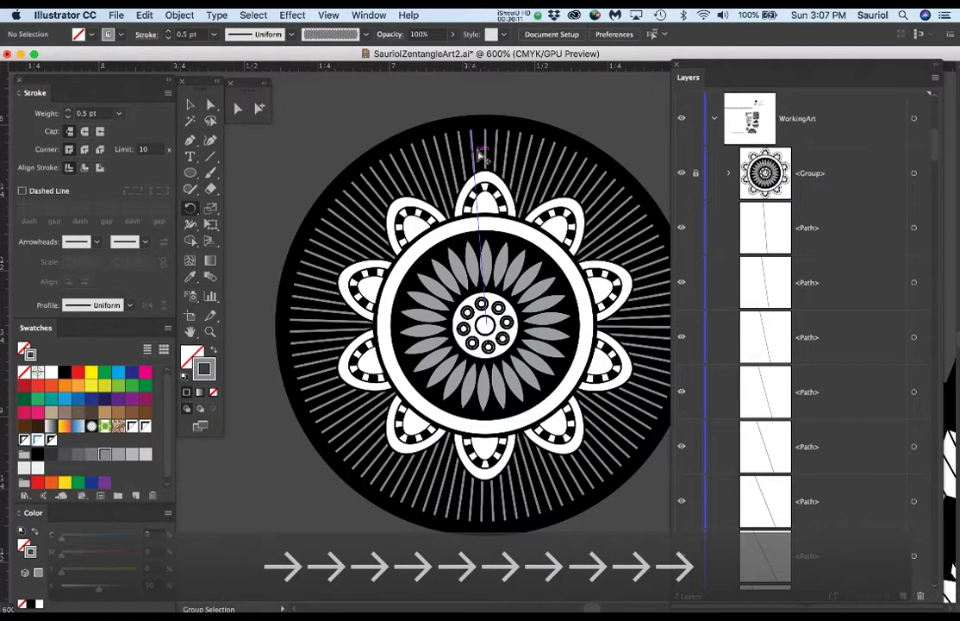
{"action": "left_click", "coordinate": [483, 142]}
{"action": "key", "text": "r"}
{"action": "key", "text": "Left"}
{"action": "key", "text": "Left"}
{"action": "key", "text": "Left"}
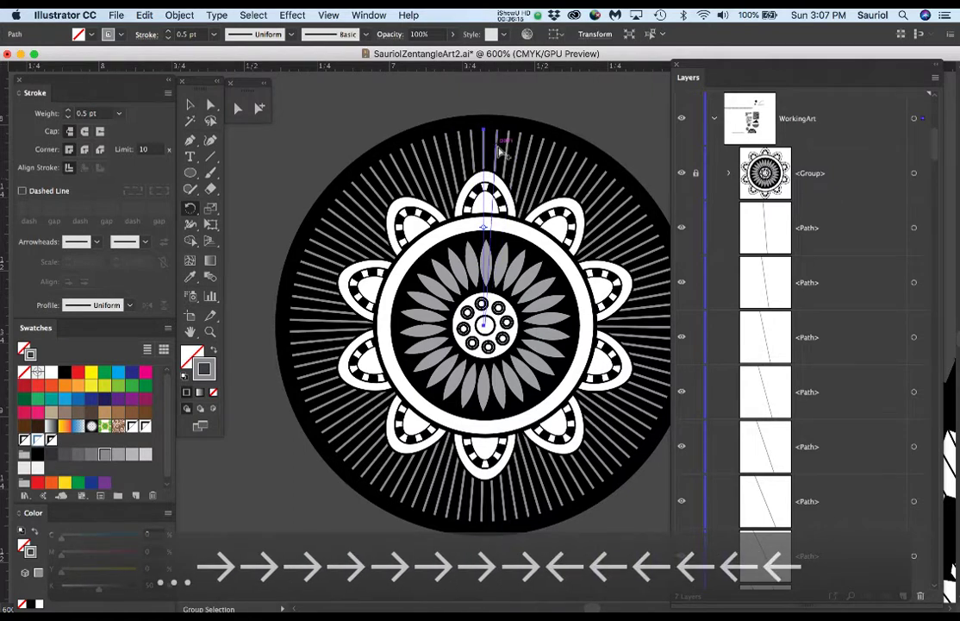
{"action": "key", "text": "Left"}
{"action": "key", "text": "Left"}
{"action": "key", "text": "Left"}
{"action": "key", "text": "Left"}
{"action": "key", "text": "Left"}
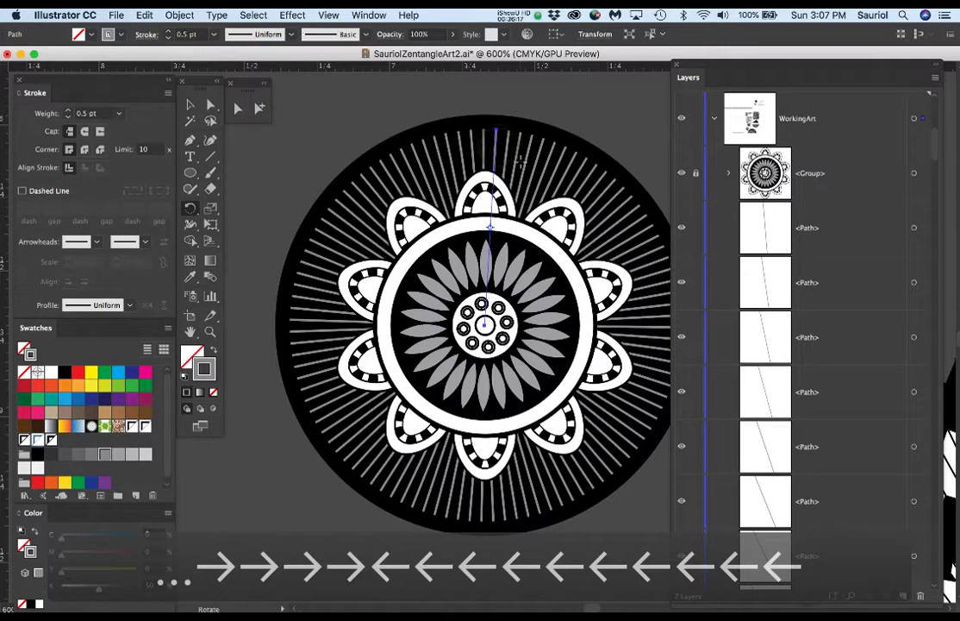
{"action": "key", "text": "super+shift+a"}
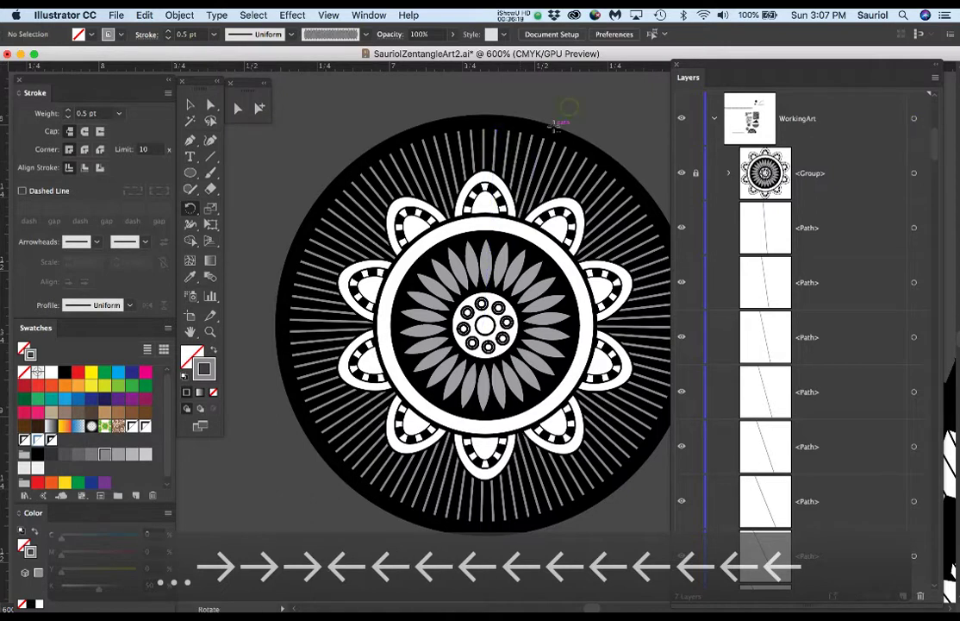
{"action": "scroll", "coordinate": [557, 125], "scroll_direction": "down", "scroll_amount": 1}
{"action": "scroll", "coordinate": [556, 125], "scroll_direction": "down", "scroll_amount": 1}
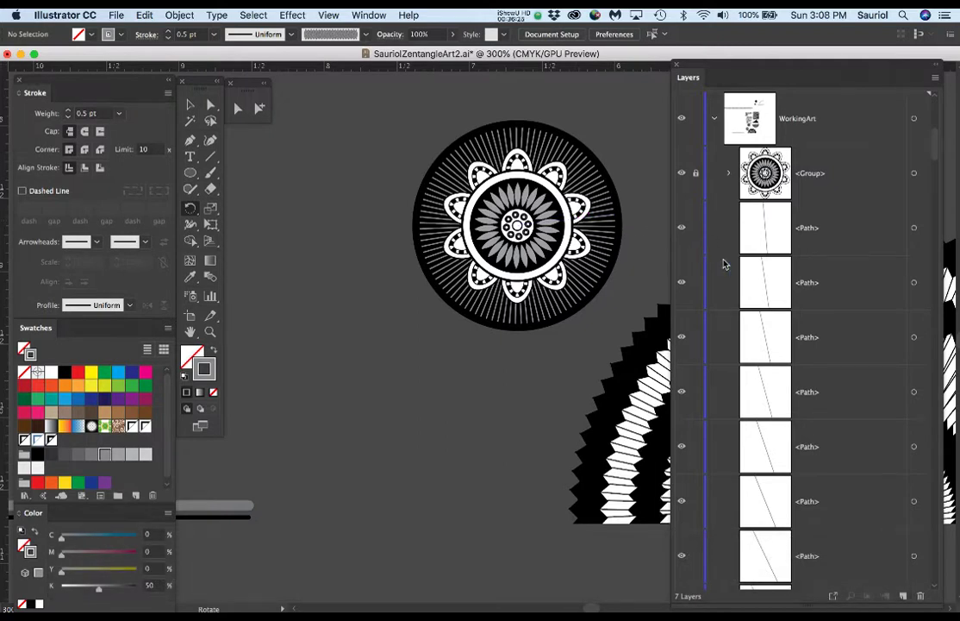
Hide the flower medallion group, select all the radiating lines and group them.
{"action": "left_click", "coordinate": [681, 173]}
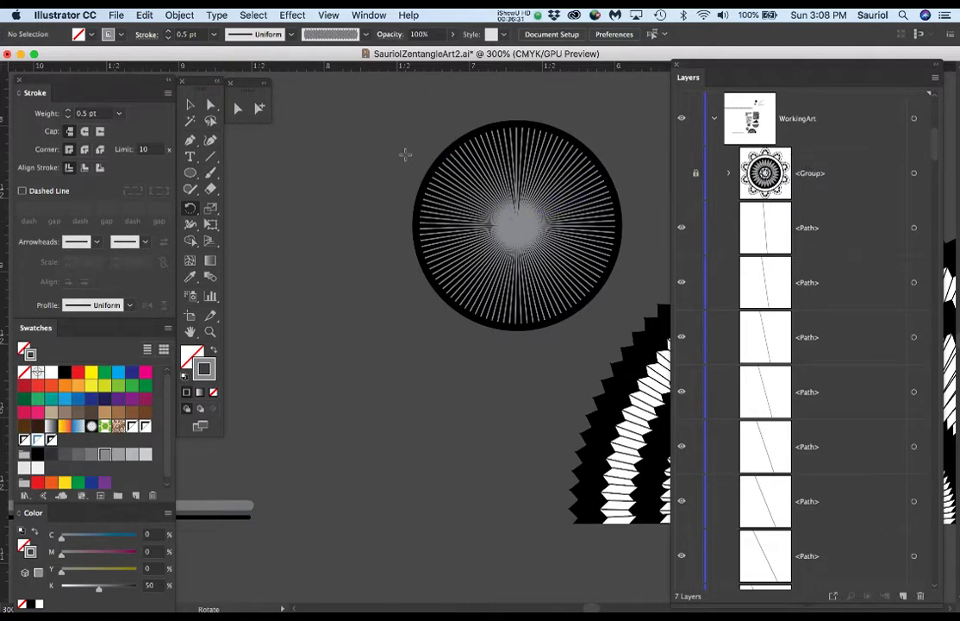
{"action": "left_click", "coordinate": [211, 106]}
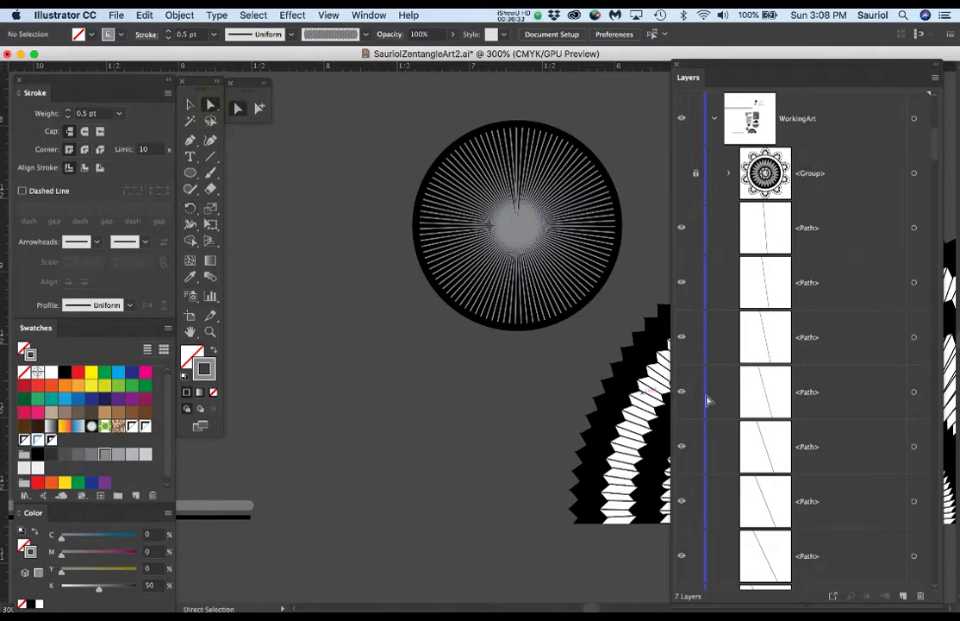
{"action": "left_click", "coordinate": [578, 317]}
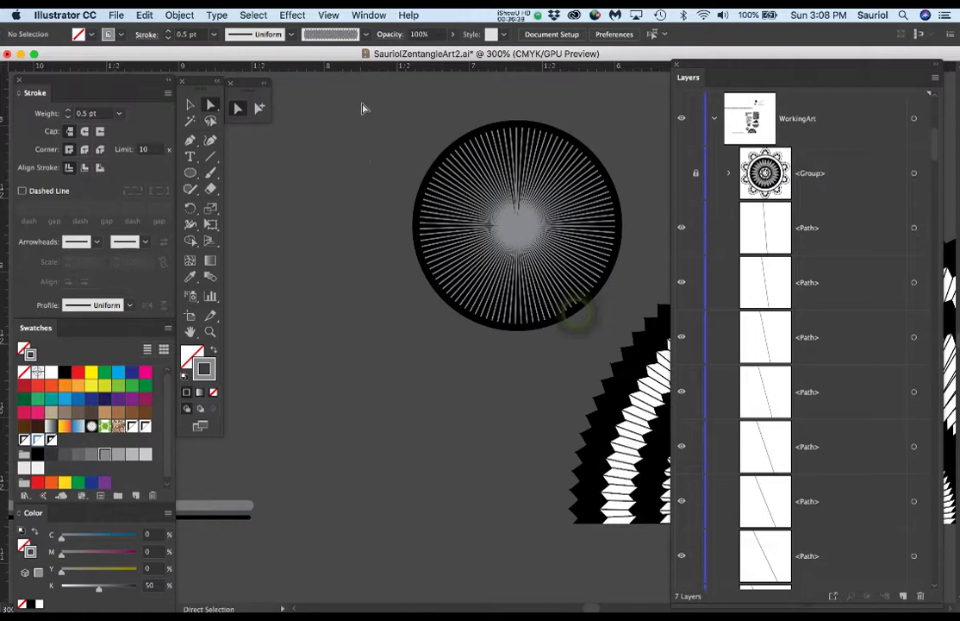
{"action": "key", "text": "super+a"}
{"action": "left_click_drag", "start_coordinate": [547, 315], "coordinate": [480, 307]}
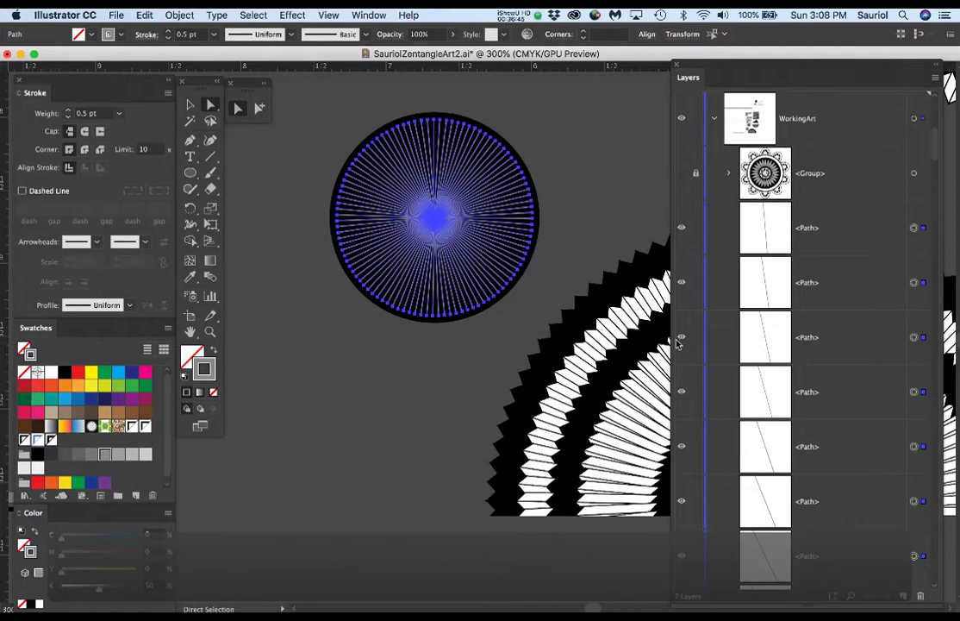
{"action": "key", "text": "super+g"}
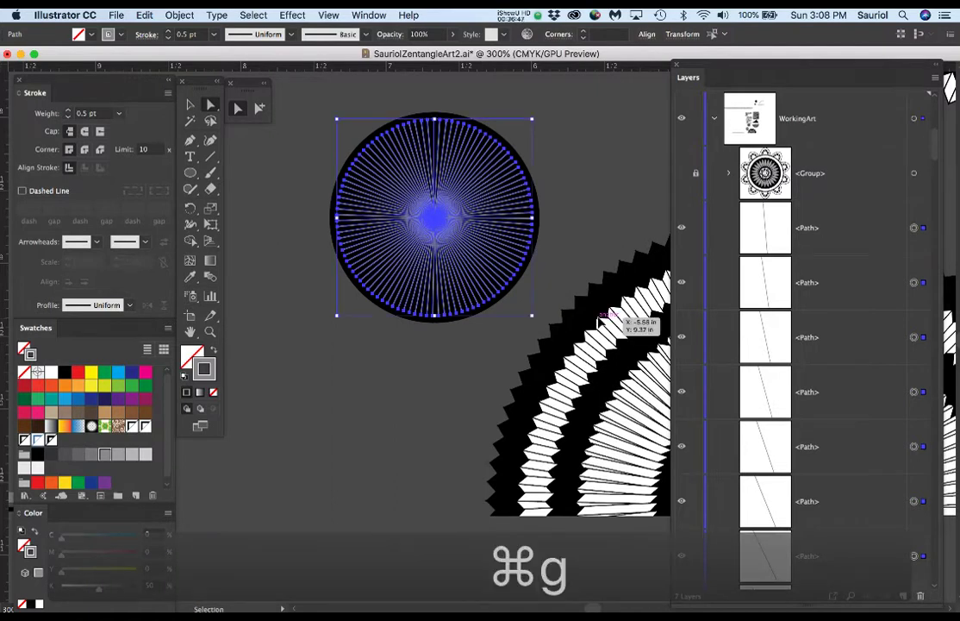
Name the group of radiating lines Lines.
{"action": "double_click", "coordinate": [802, 229]}
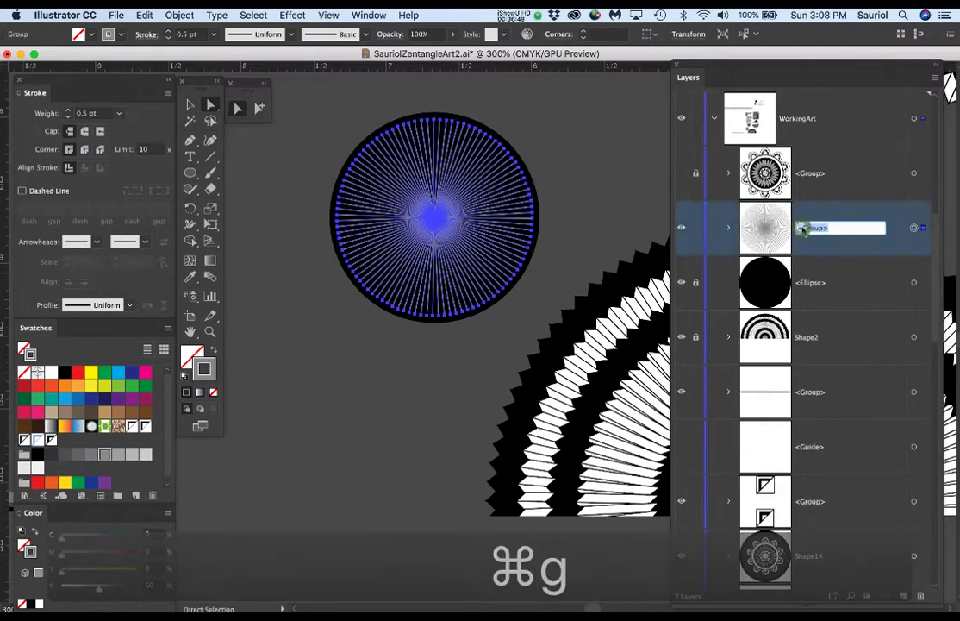
{"action": "type", "text": "Li"}
{"action": "type", "text": "nes"}
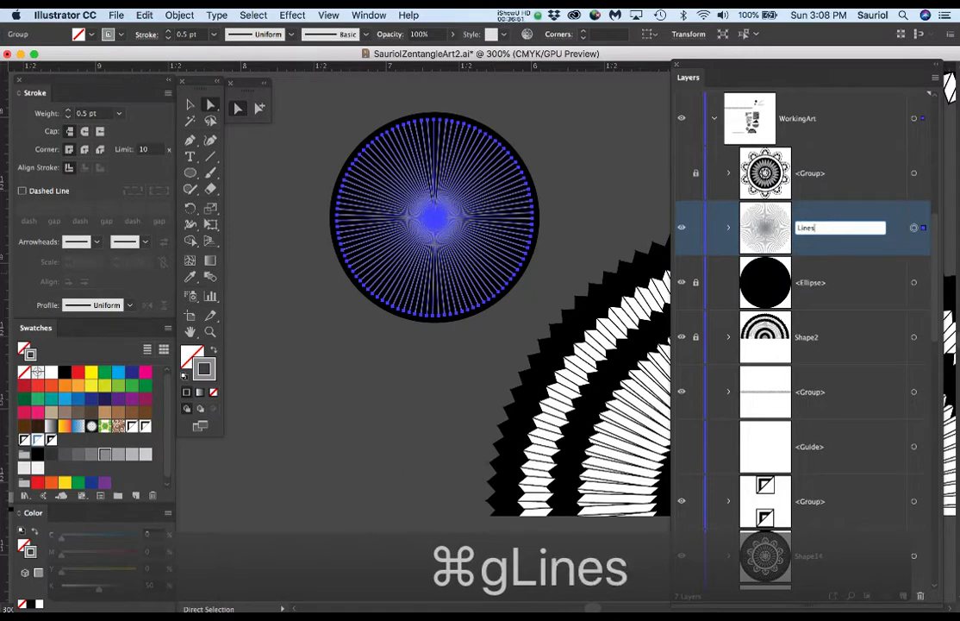
{"action": "key", "text": "Return"}
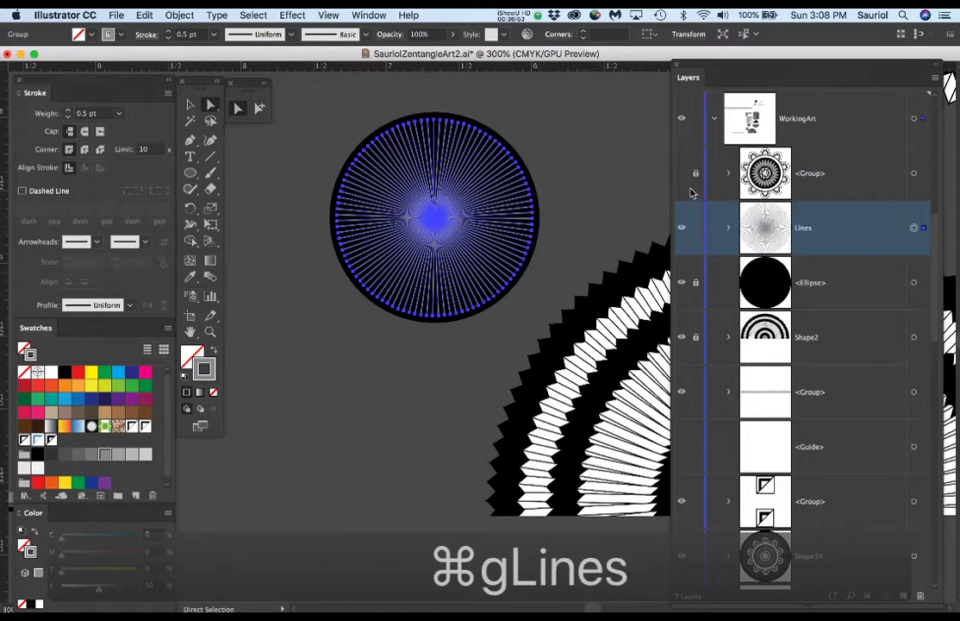
Show the flower medallion, unlock it and the black circle, and group both with the radiating lines.
{"action": "left_click", "coordinate": [683, 175]}
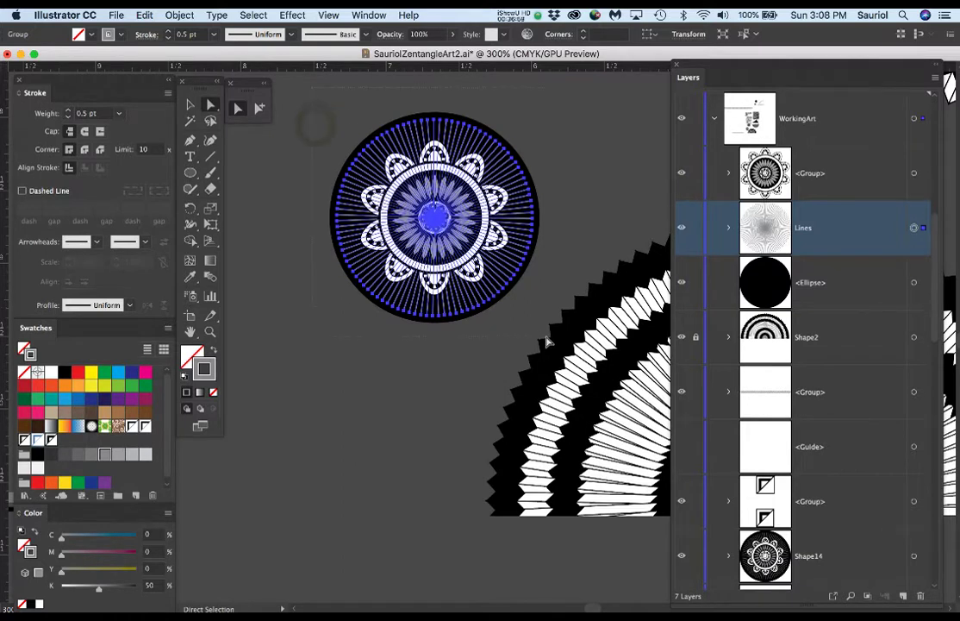
{"action": "key", "text": "super+a"}
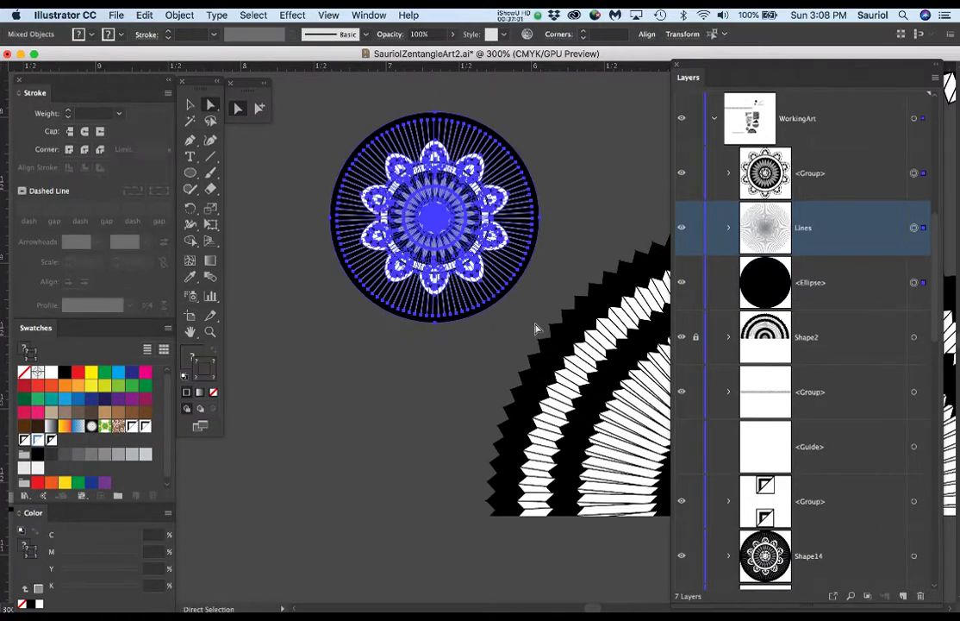
{"action": "key", "text": "super+g"}
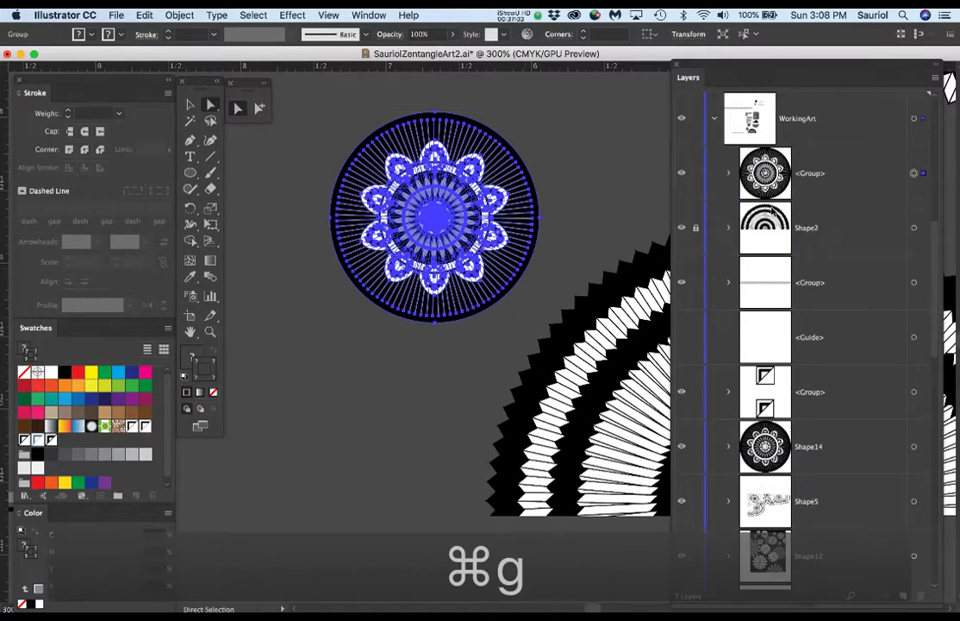
Rename the new medallion group as Shape3.
{"action": "double_click", "coordinate": [818, 177]}
{"action": "type", "text": "Sha"}
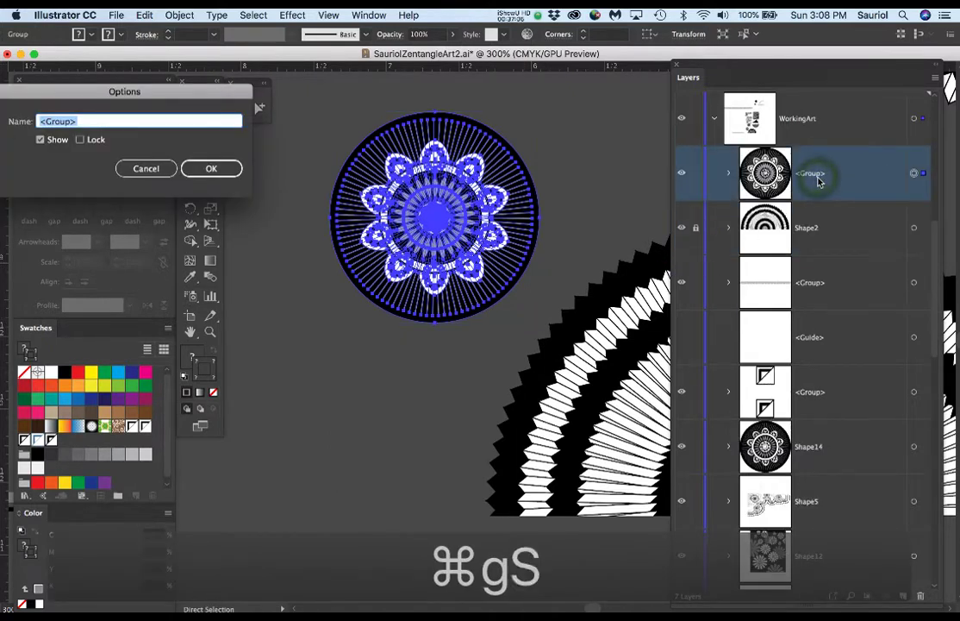
{"action": "type", "text": "pe3"}
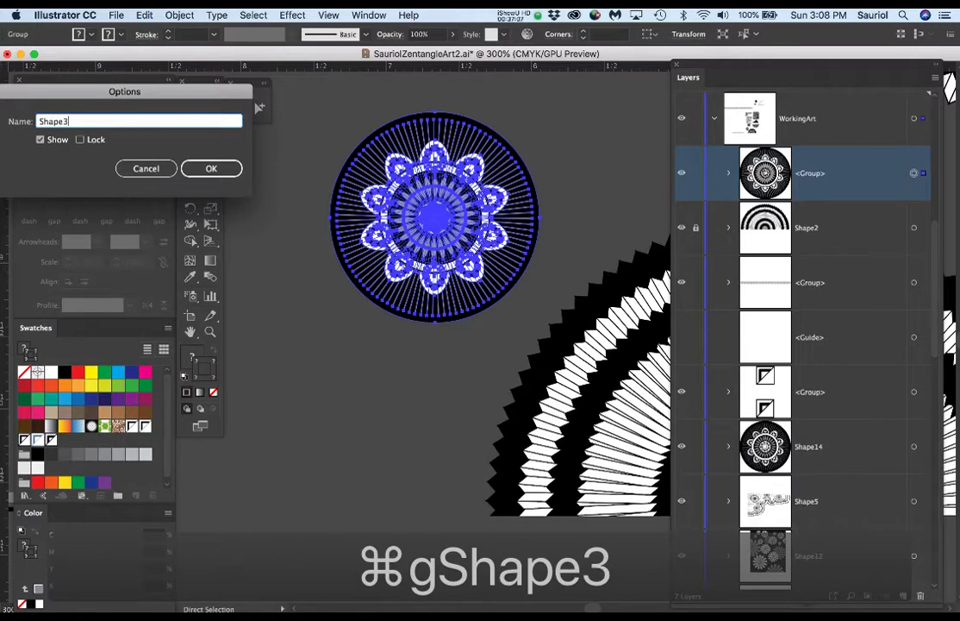
{"action": "key", "text": "Return"}
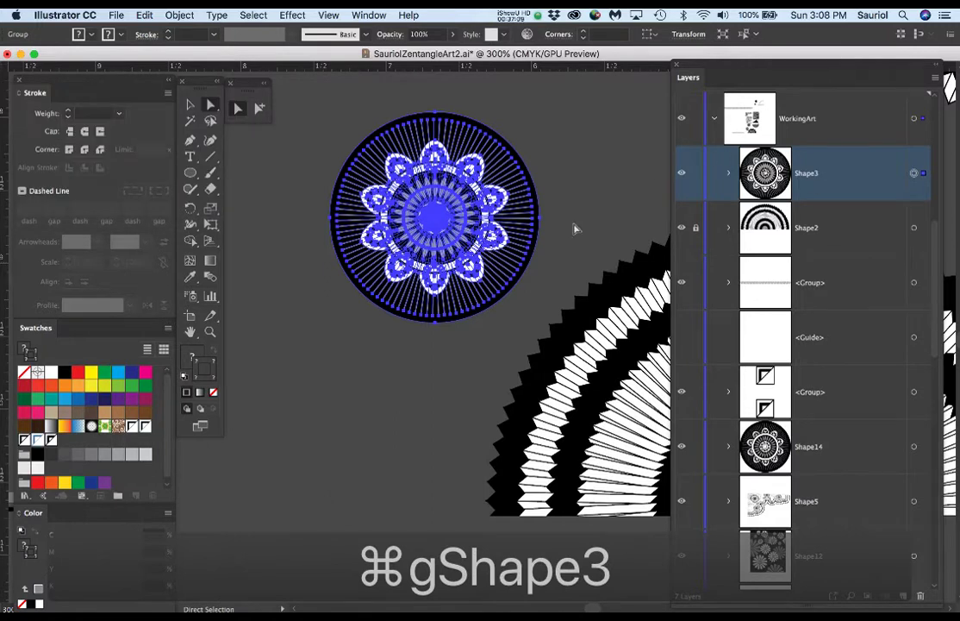
Draw a circle about 0.2 in wide on the black flower artwork and fill it white.
{"action": "scroll", "coordinate": [491, 226], "scroll_direction": "down", "scroll_amount": 2}
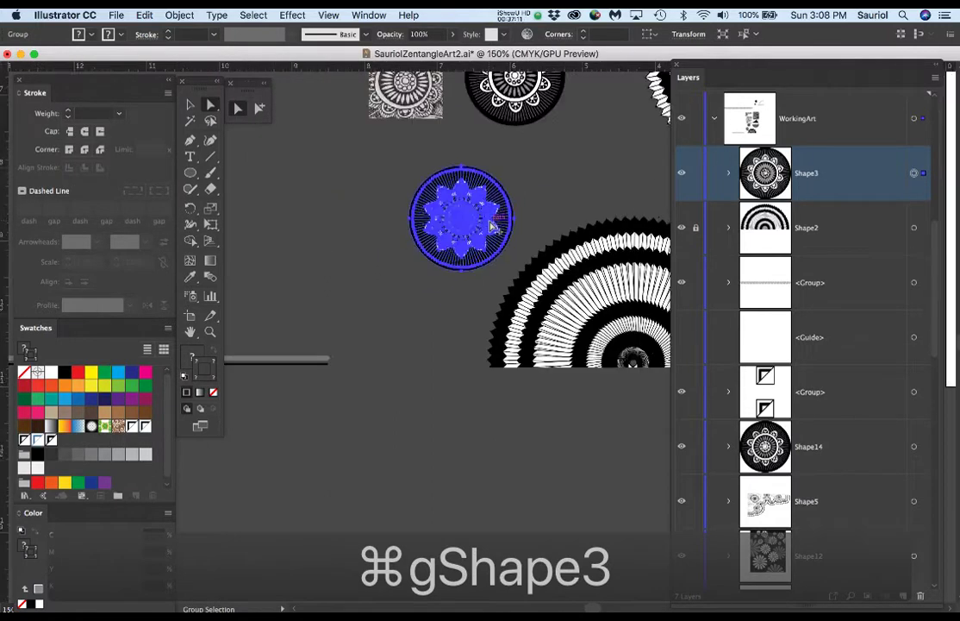
{"action": "scroll", "coordinate": [491, 226], "scroll_direction": "down", "scroll_amount": 2}
{"action": "left_click_drag", "start_coordinate": [508, 220], "coordinate": [344, 380]}
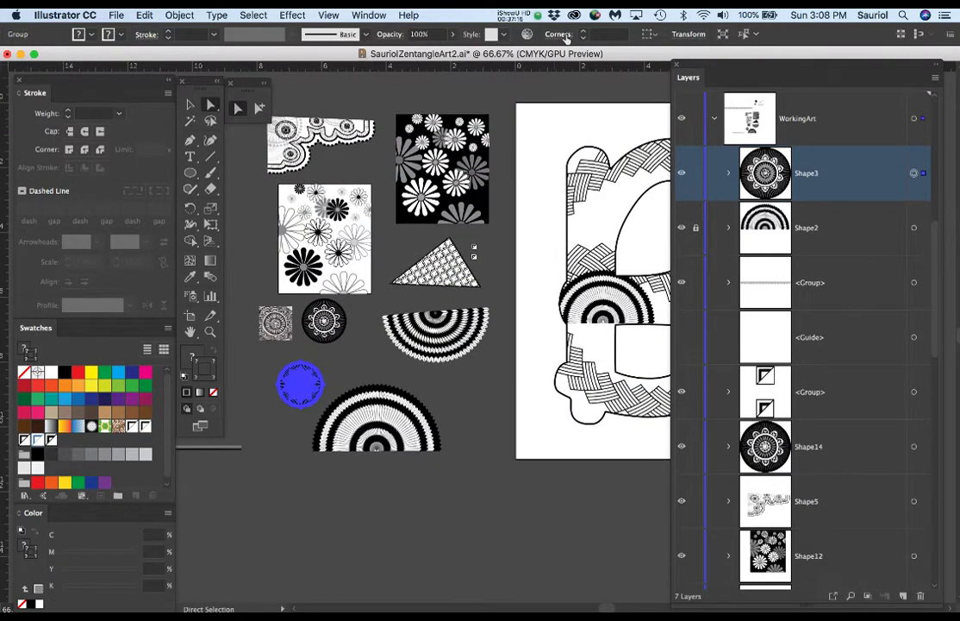
{"action": "scroll", "coordinate": [441, 155], "scroll_direction": "up", "scroll_amount": 3}
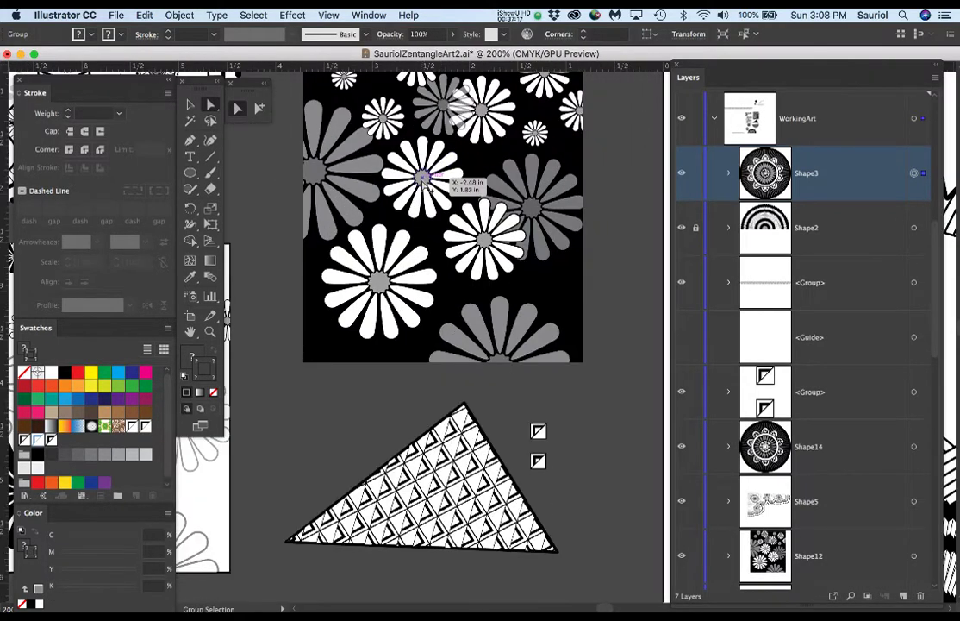
{"action": "scroll", "coordinate": [422, 181], "scroll_direction": "up", "scroll_amount": 2}
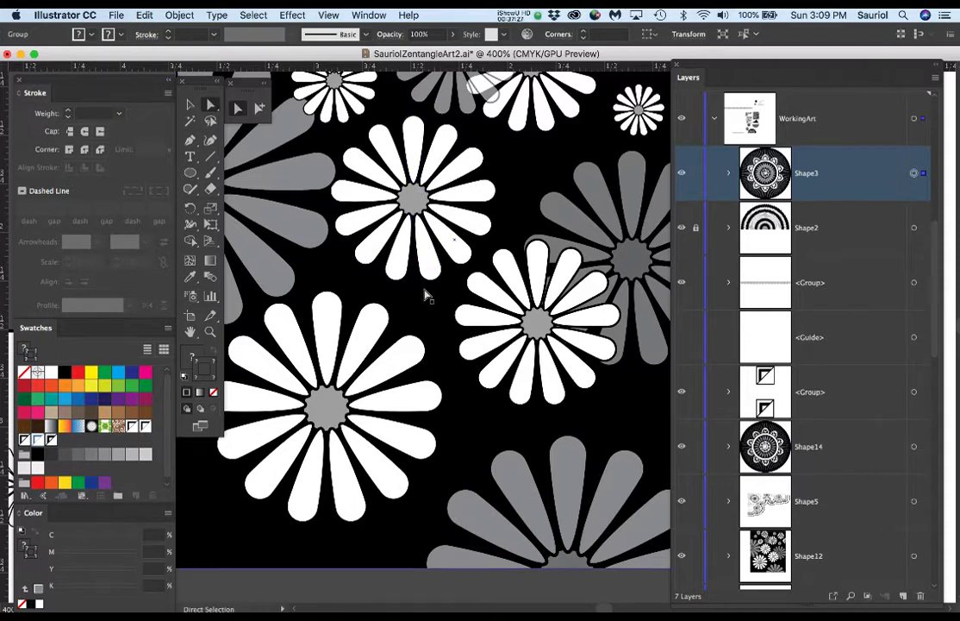
{"action": "key", "text": "l"}
{"action": "left_click_drag", "start_coordinate": [463, 429], "coordinate": [485, 442]}
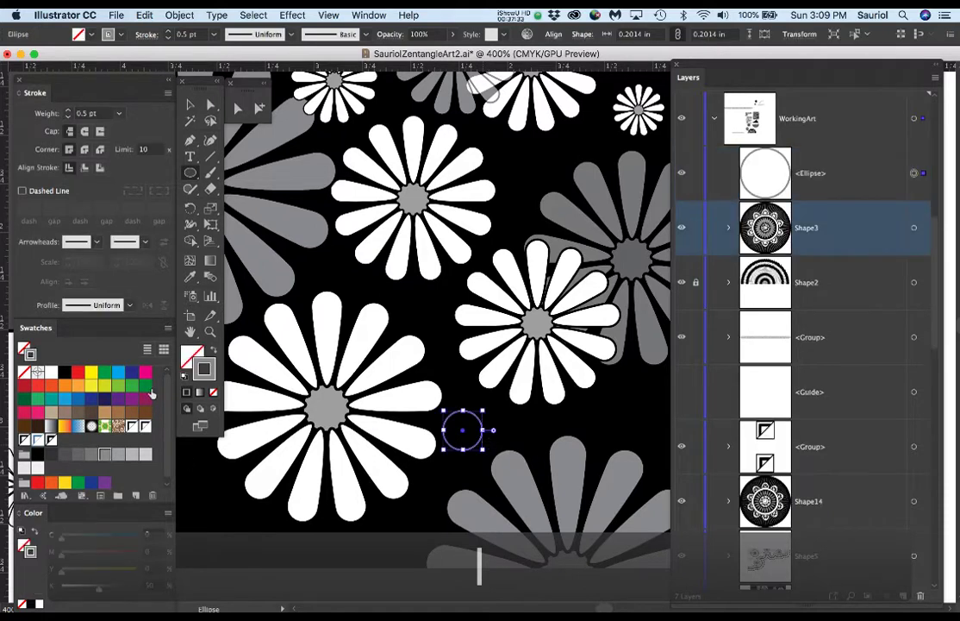
{"action": "left_click", "coordinate": [51, 372]}
Move the white circle just below the flower artwork, stretch it into a tapered petal, and delete it.
{"action": "left_click_drag", "start_coordinate": [532, 444], "coordinate": [543, 230]}
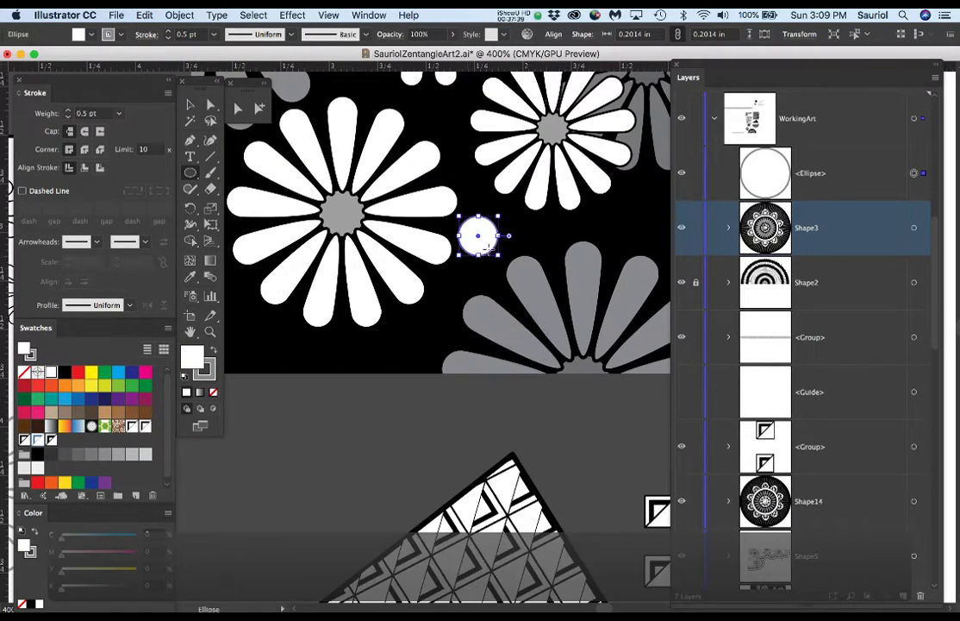
{"action": "left_click_drag", "start_coordinate": [487, 249], "coordinate": [357, 497]}
{"action": "key", "text": "a"}
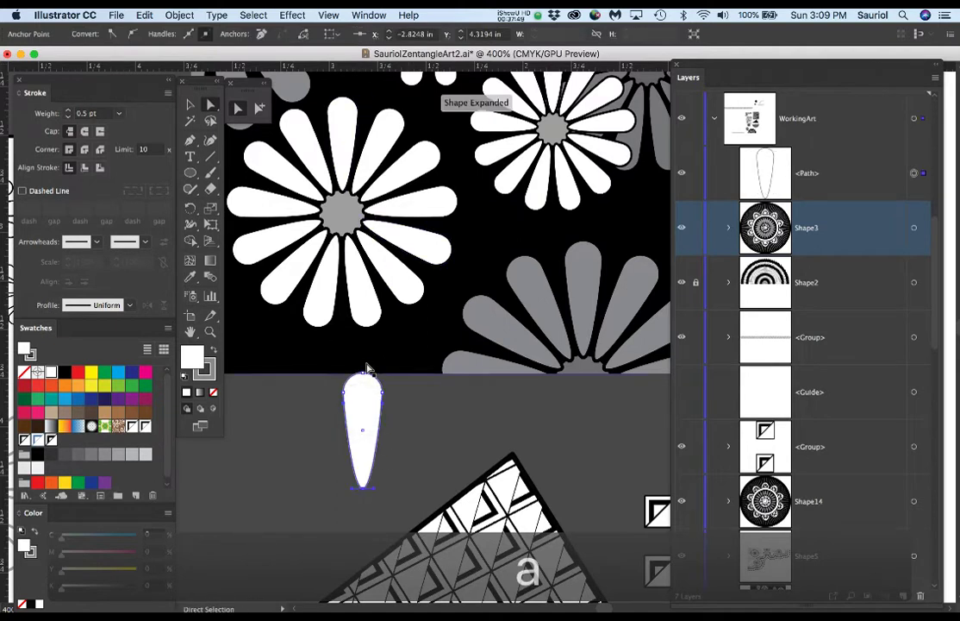
{"action": "key", "text": "Delete"}
{"action": "key", "text": "Delete"}
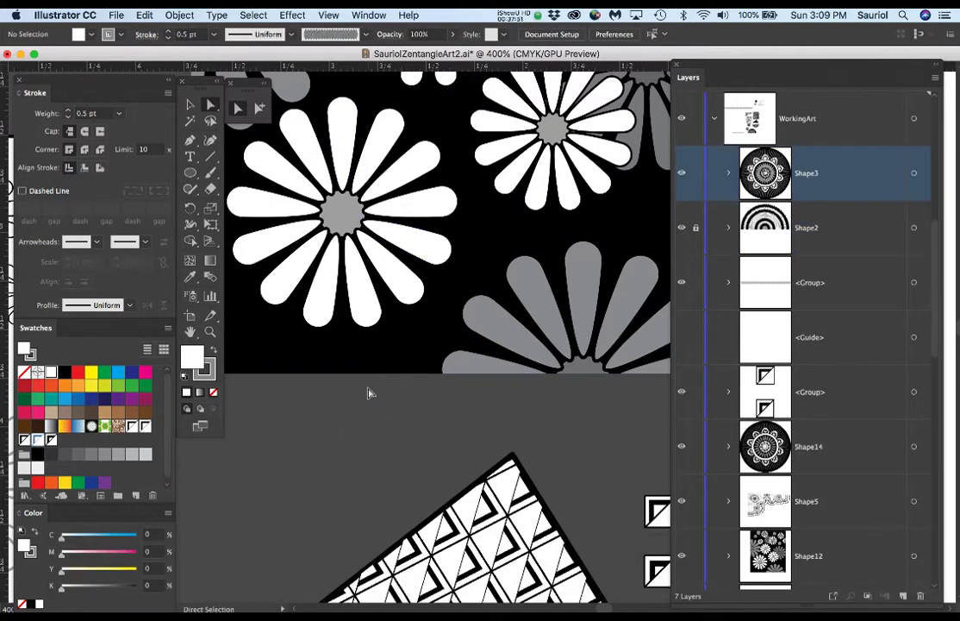
Select the Shape3 medallion group and duplicate it within the WorkingArt layer.
{"action": "scroll", "coordinate": [370, 379], "scroll_direction": "down", "scroll_amount": 2}
{"action": "scroll", "coordinate": [370, 380], "scroll_direction": "down", "scroll_amount": 2}
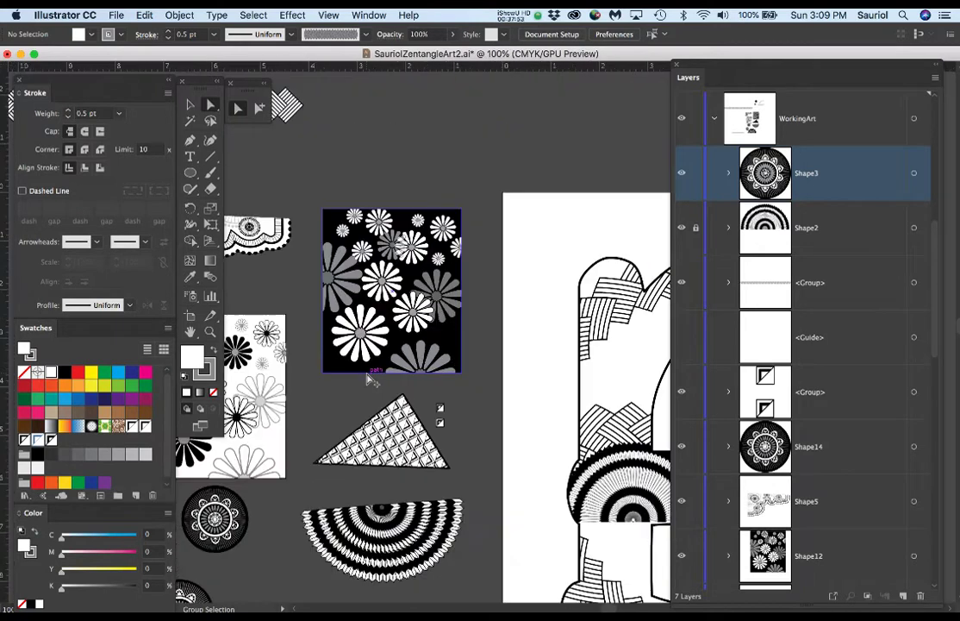
{"action": "left_click_drag", "start_coordinate": [369, 382], "coordinate": [563, 221]}
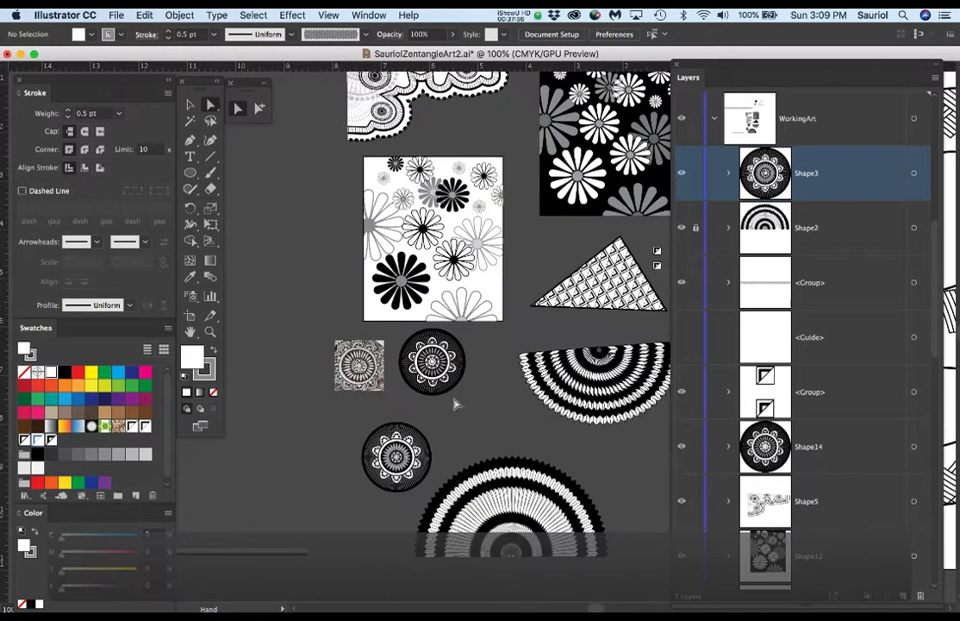
{"action": "left_click", "coordinate": [914, 172]}
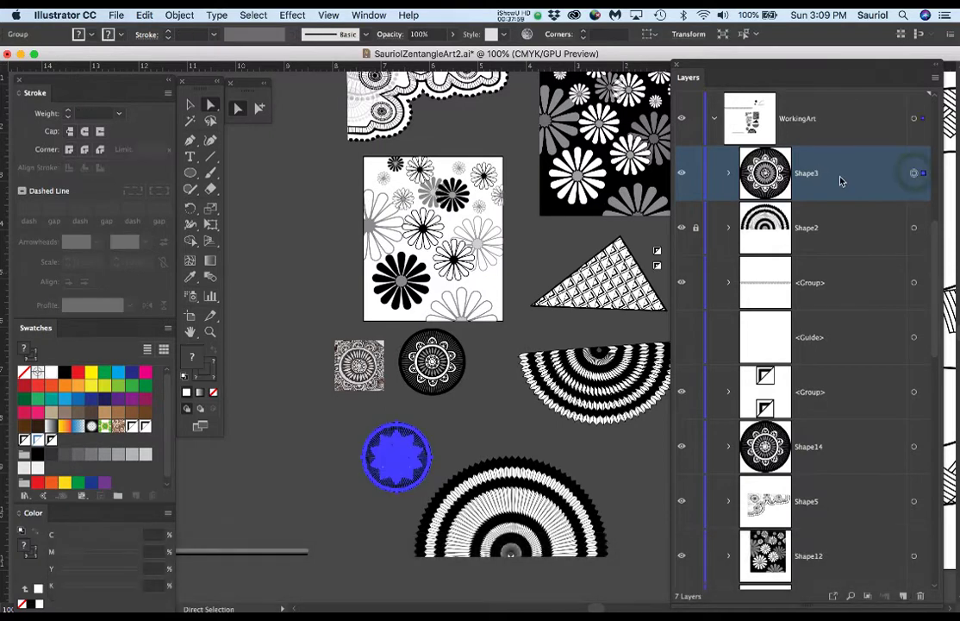
{"action": "mouse_move", "coordinate": [842, 181]}
{"action": "left_mouse_down"}
{"action": "mouse_move", "coordinate": [866, 180]}
{"action": "mouse_move", "coordinate": [858, 251]}
{"action": "mouse_move", "coordinate": [868, 518]}
{"action": "mouse_move", "coordinate": [876, 188]}
{"action": "mouse_move", "coordinate": [859, 175]}
{"action": "mouse_move", "coordinate": [858, 193]}
{"action": "left_mouse_up"}
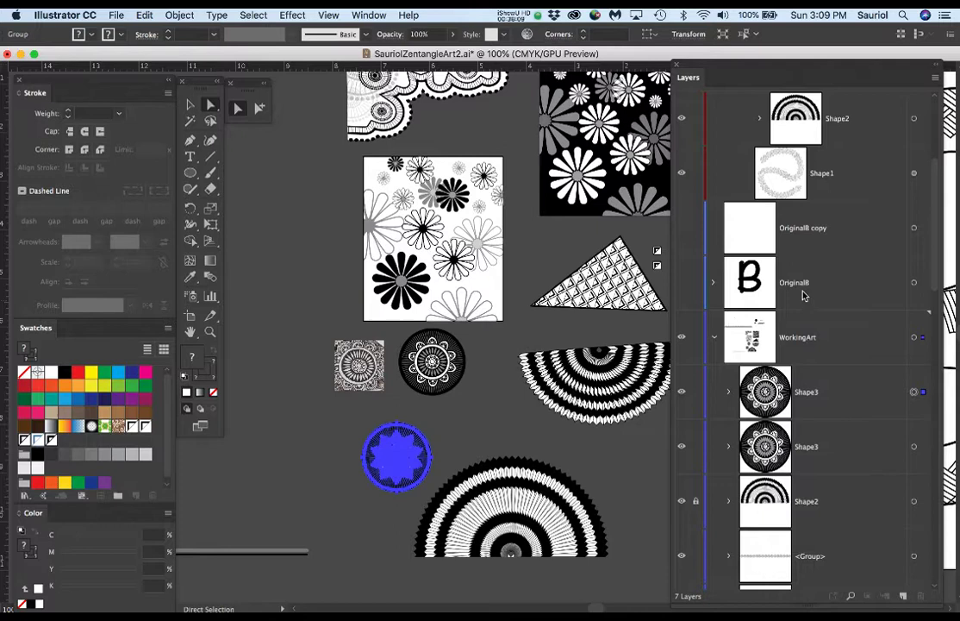
Move the Shape3 copy onto the upper stem of the letter B and enlarge it with Free Transform.
{"action": "scroll", "coordinate": [803, 296], "scroll_direction": "up", "scroll_amount": 1}
{"action": "scroll", "coordinate": [803, 296], "scroll_direction": "up", "scroll_amount": 1}
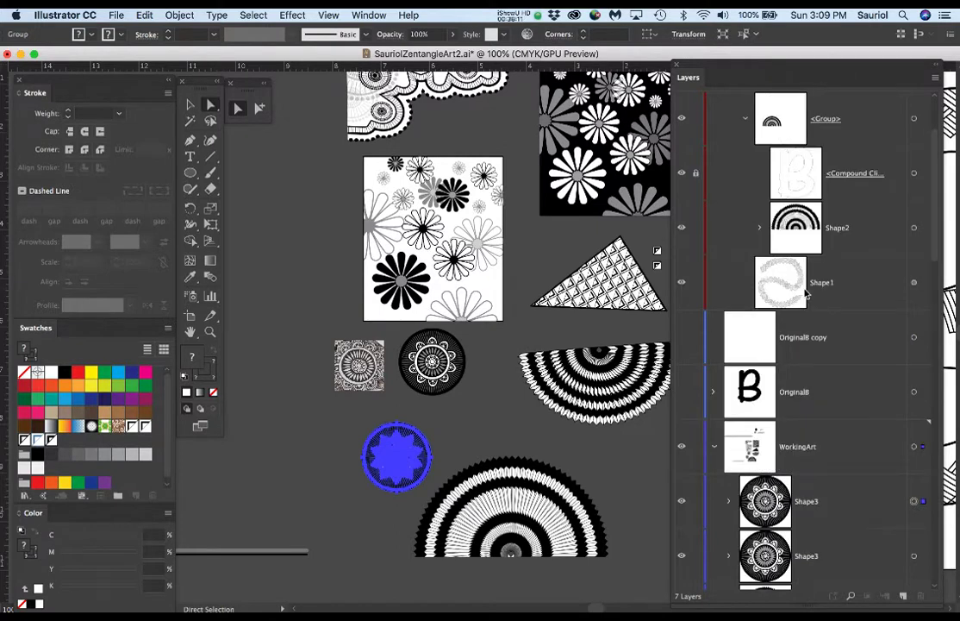
{"action": "mouse_move", "coordinate": [879, 510]}
{"action": "left_mouse_down"}
{"action": "mouse_move", "coordinate": [864, 263]}
{"action": "mouse_move", "coordinate": [869, 513]}
{"action": "left_mouse_up"}
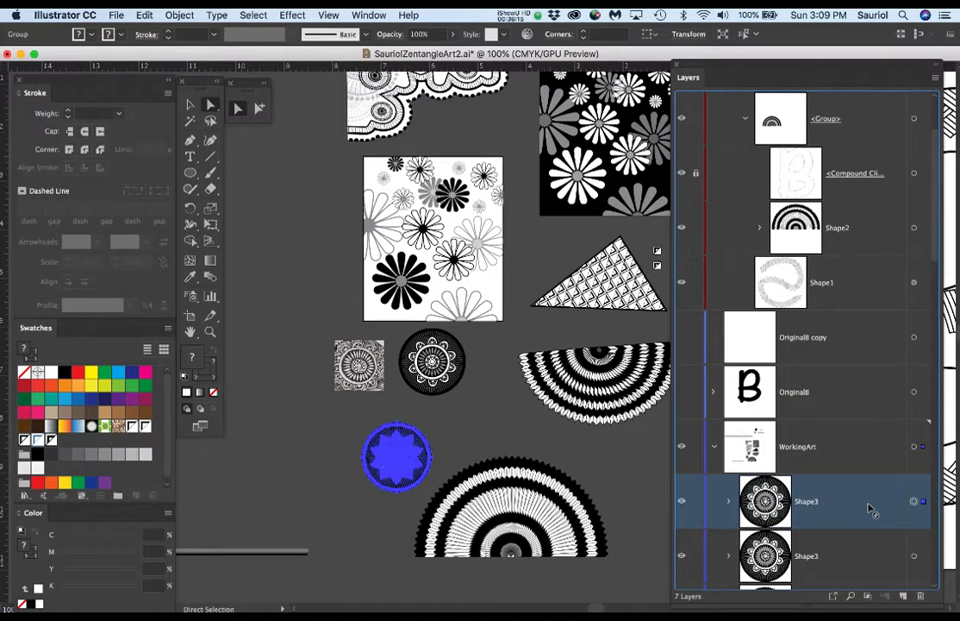
{"action": "key", "text": "w"}
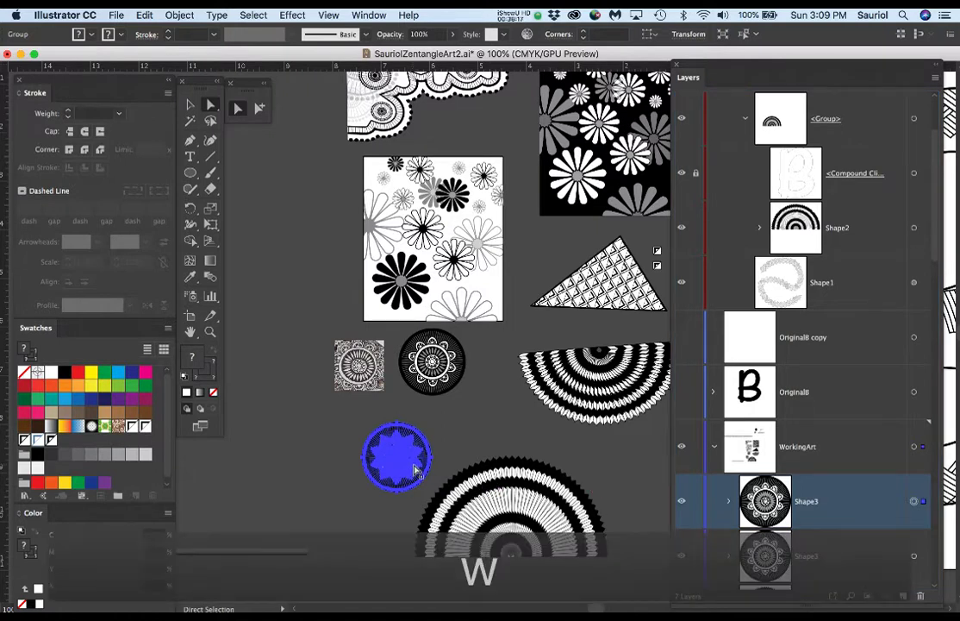
{"action": "left_click_drag", "start_coordinate": [488, 412], "coordinate": [341, 391]}
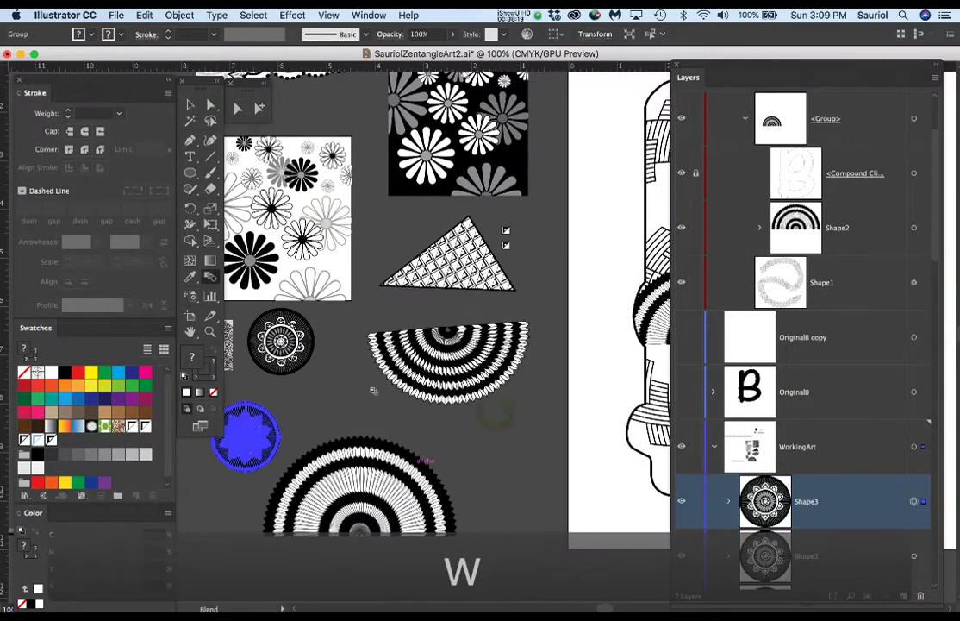
{"action": "scroll", "coordinate": [374, 390], "scroll_direction": "down", "scroll_amount": 1}
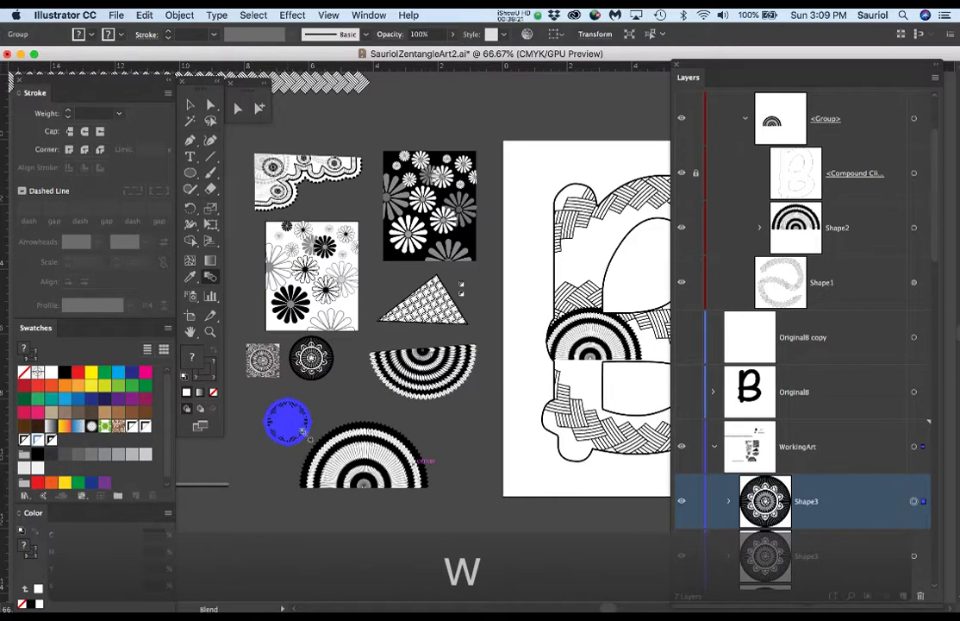
{"action": "key", "text": "e"}
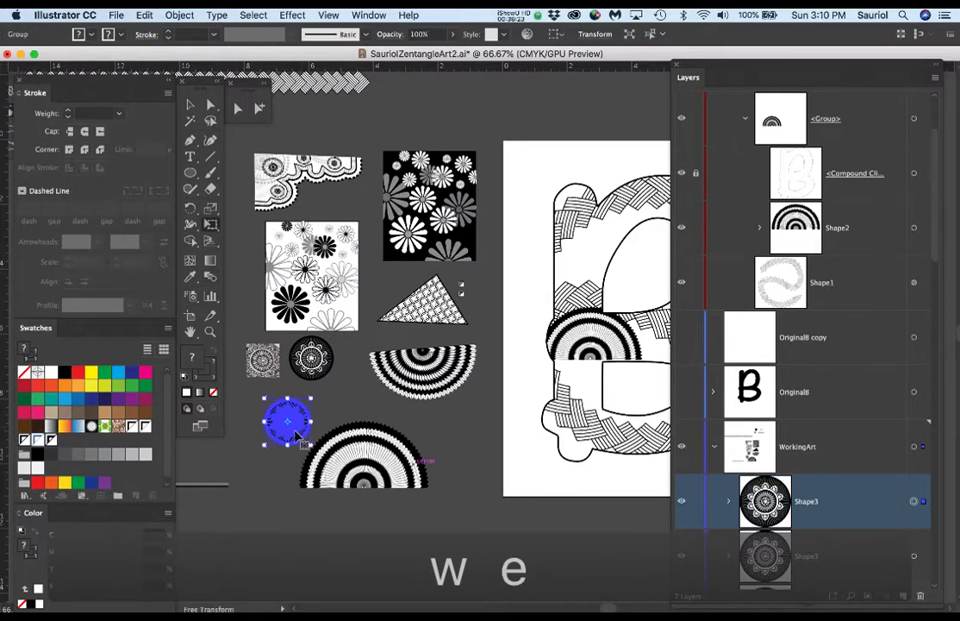
{"action": "left_click_drag", "start_coordinate": [298, 438], "coordinate": [594, 282]}
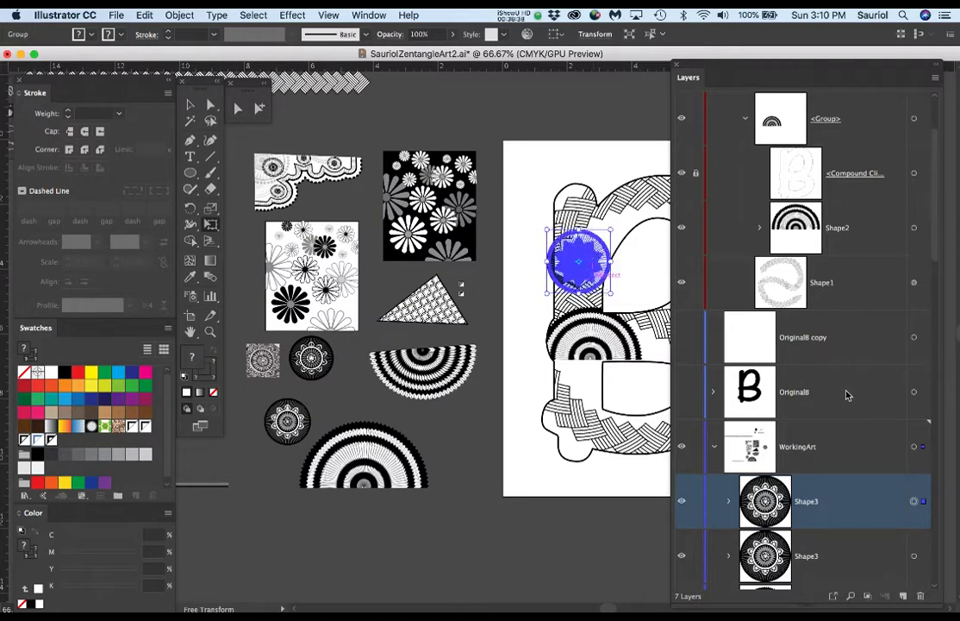
Move the enlarged Shape3 copy into the DemoZentangleArt clip group below Shape1, and clear the selection.
{"action": "left_click_drag", "start_coordinate": [865, 514], "coordinate": [862, 313]}
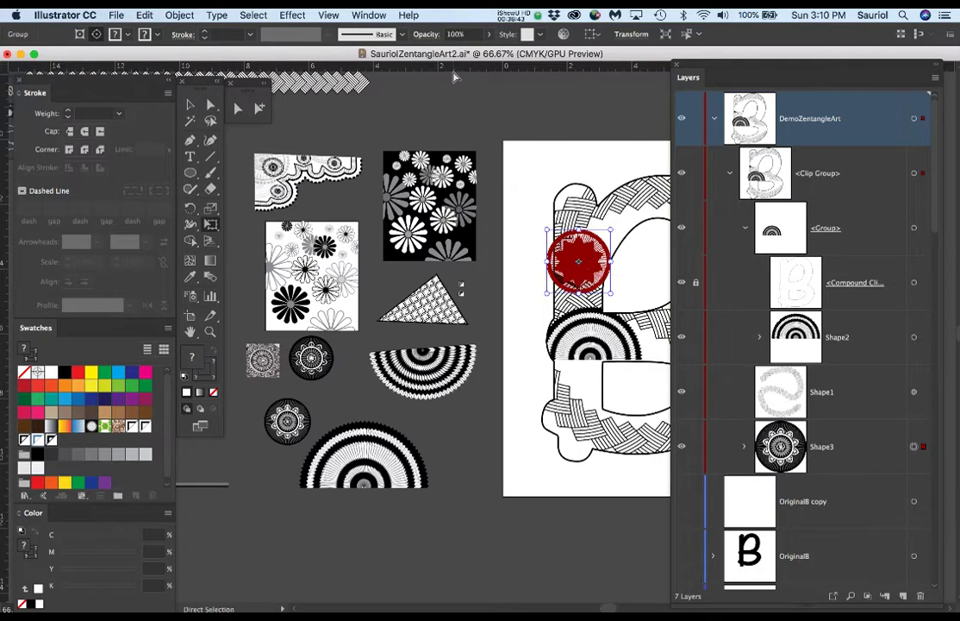
{"action": "left_click", "coordinate": [484, 100]}
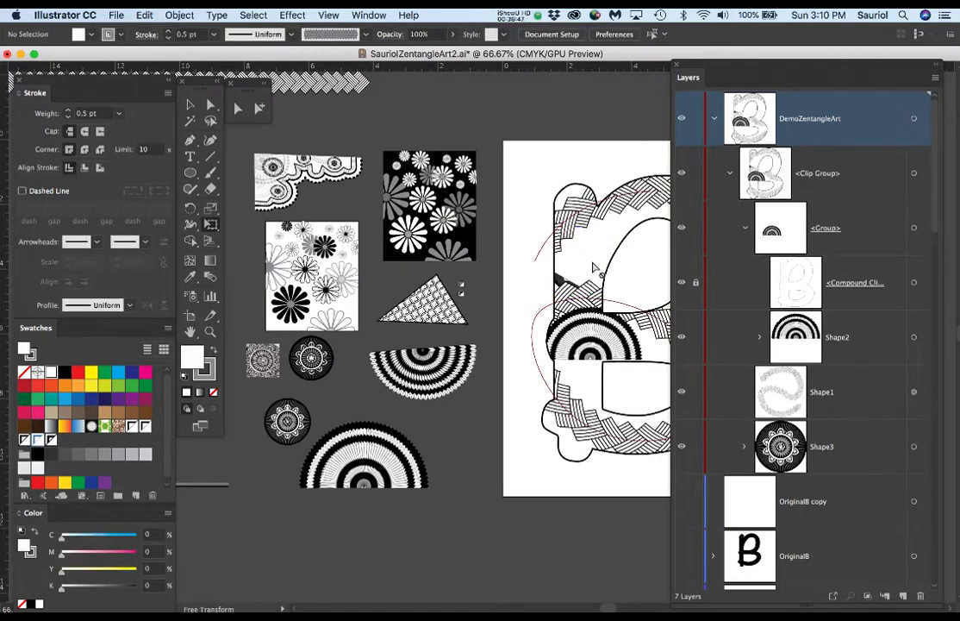
{"action": "scroll", "coordinate": [594, 268], "scroll_direction": "up", "scroll_amount": 1}
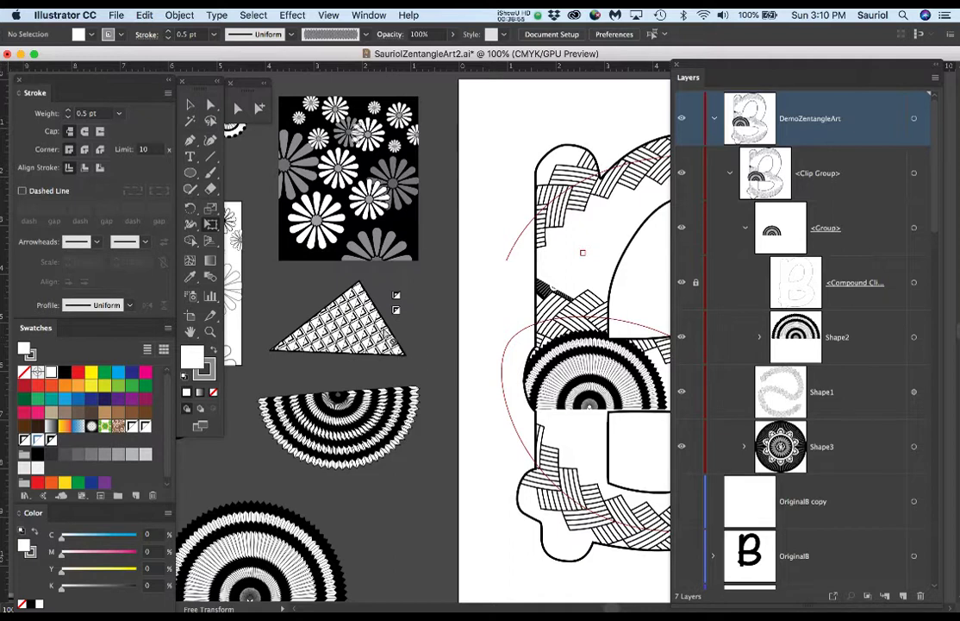
{"action": "scroll", "coordinate": [386, 295], "scroll_direction": "down", "scroll_amount": 1}
{"action": "scroll", "coordinate": [383, 298], "scroll_direction": "down", "scroll_amount": 2}
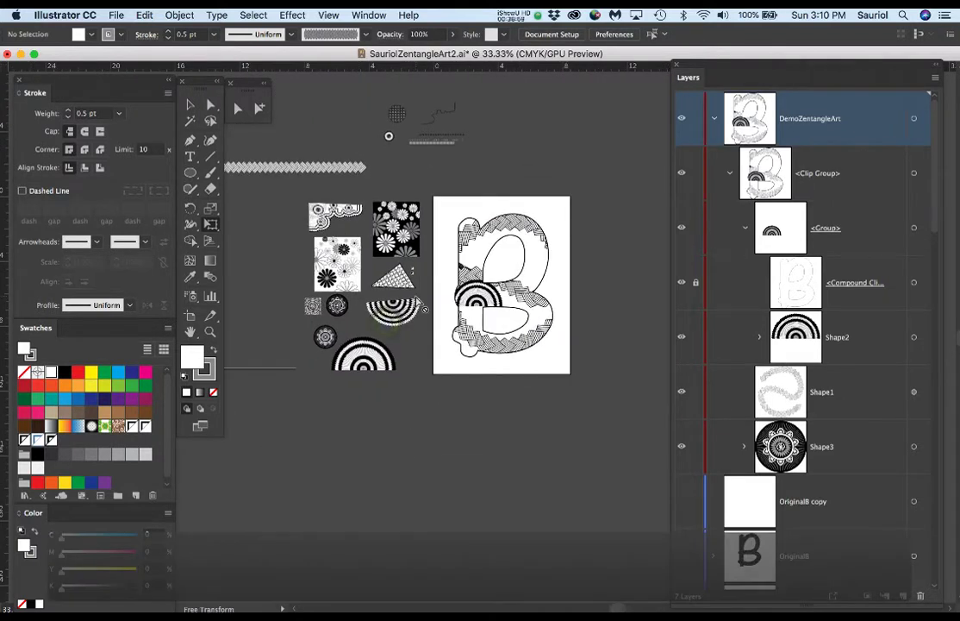
{"action": "scroll", "coordinate": [424, 312], "scroll_direction": "up", "scroll_amount": 1}
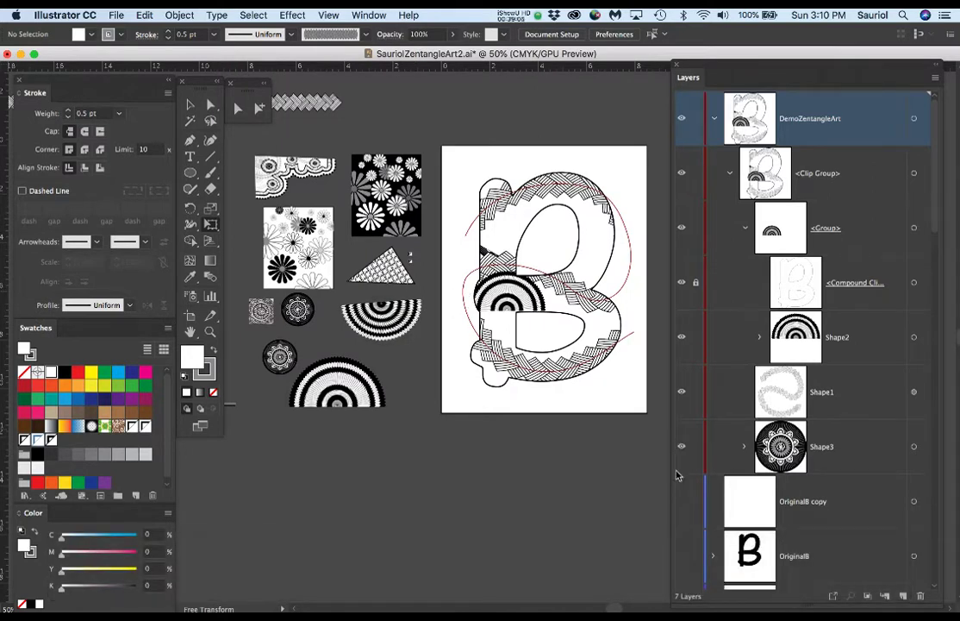
Select Shape3 in the clip group, move it into the nested group directly below Shape2, and clear the selection.
{"action": "left_click", "coordinate": [916, 447]}
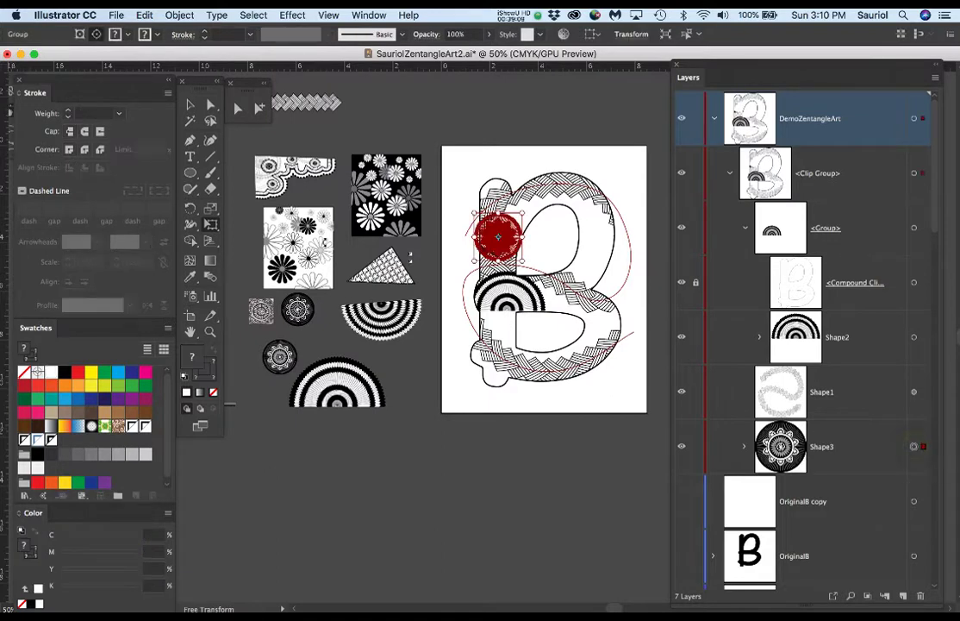
{"action": "scroll", "coordinate": [526, 231], "scroll_direction": "up", "scroll_amount": 1}
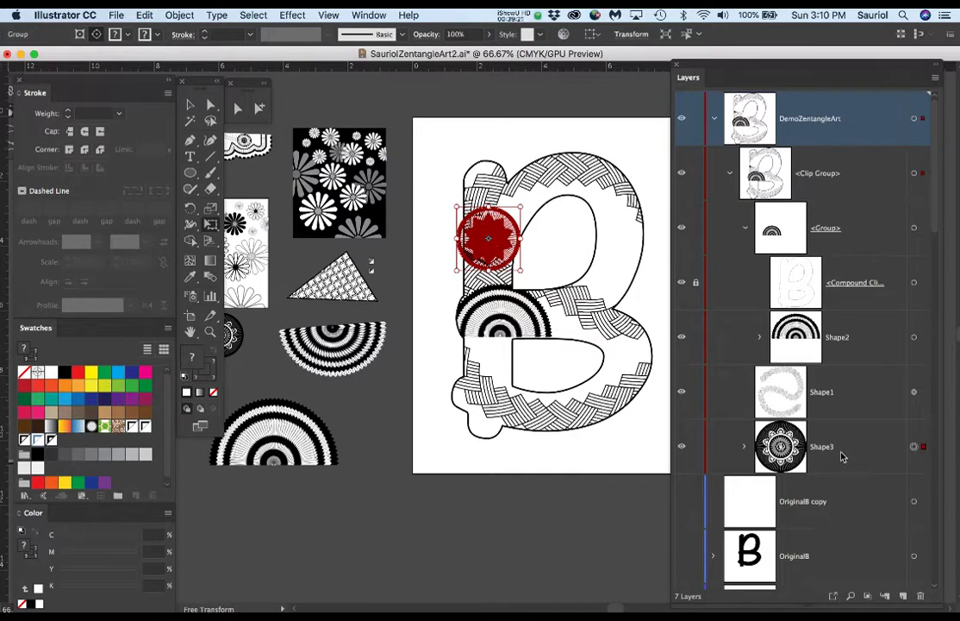
{"action": "left_click_drag", "start_coordinate": [843, 450], "coordinate": [852, 367]}
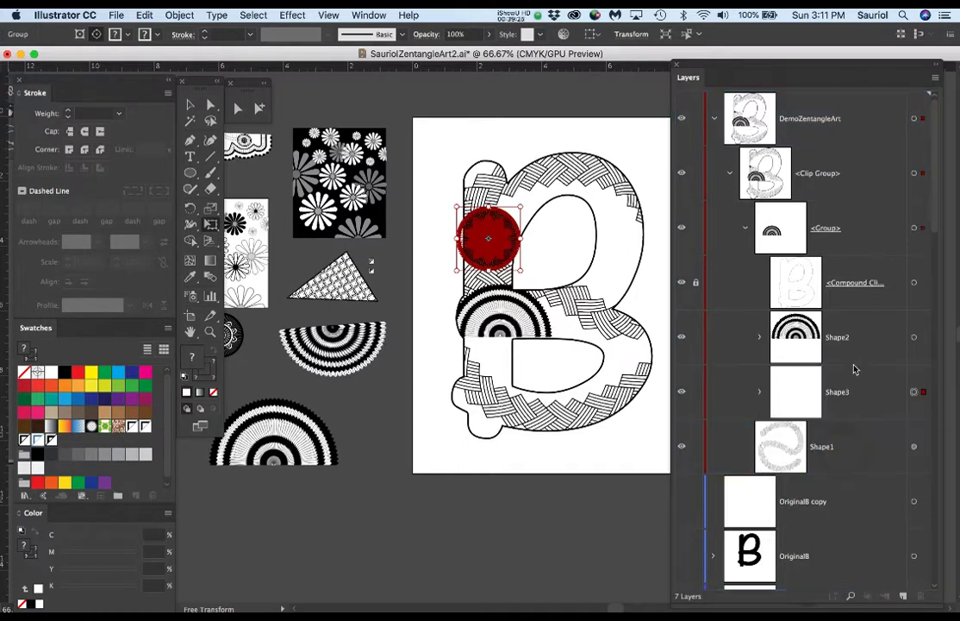
{"action": "key", "text": "a"}
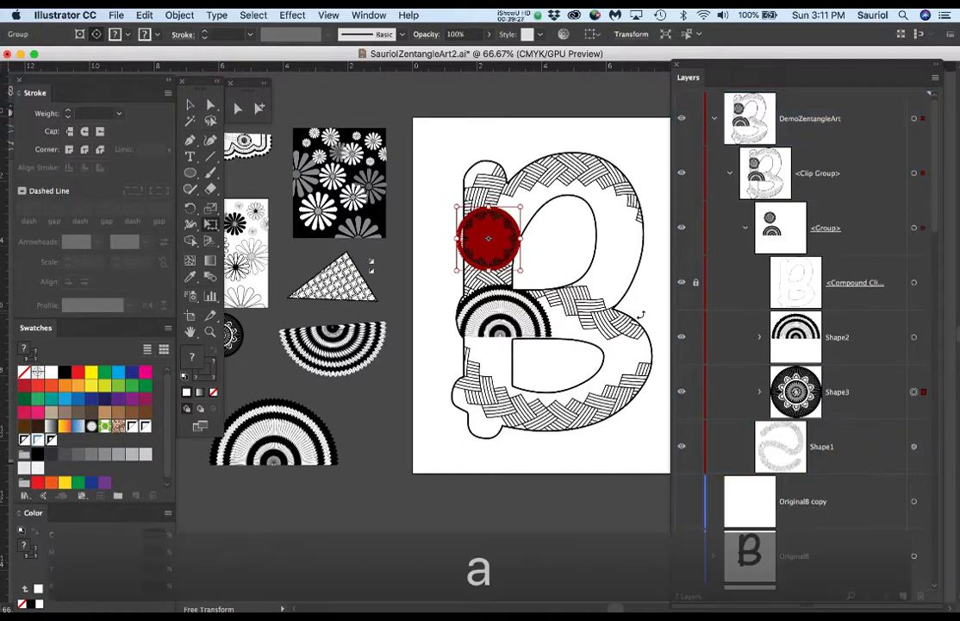
{"action": "left_click", "coordinate": [441, 106]}
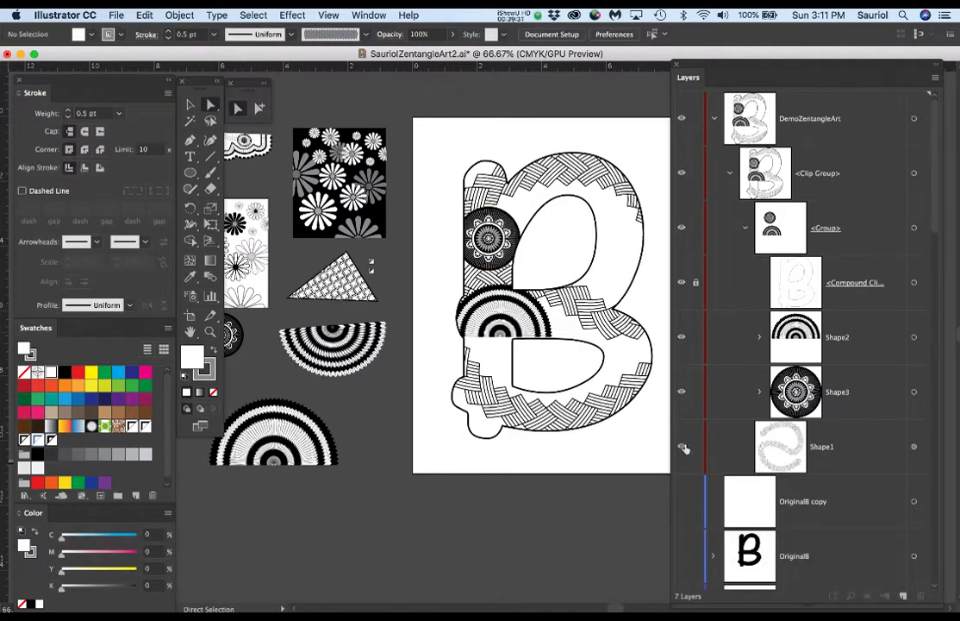
Move Shape1 into the nested group directly below Shape3, and highlight the Shape3 entry.
{"action": "left_click", "coordinate": [682, 446]}
{"action": "left_click", "coordinate": [682, 446]}
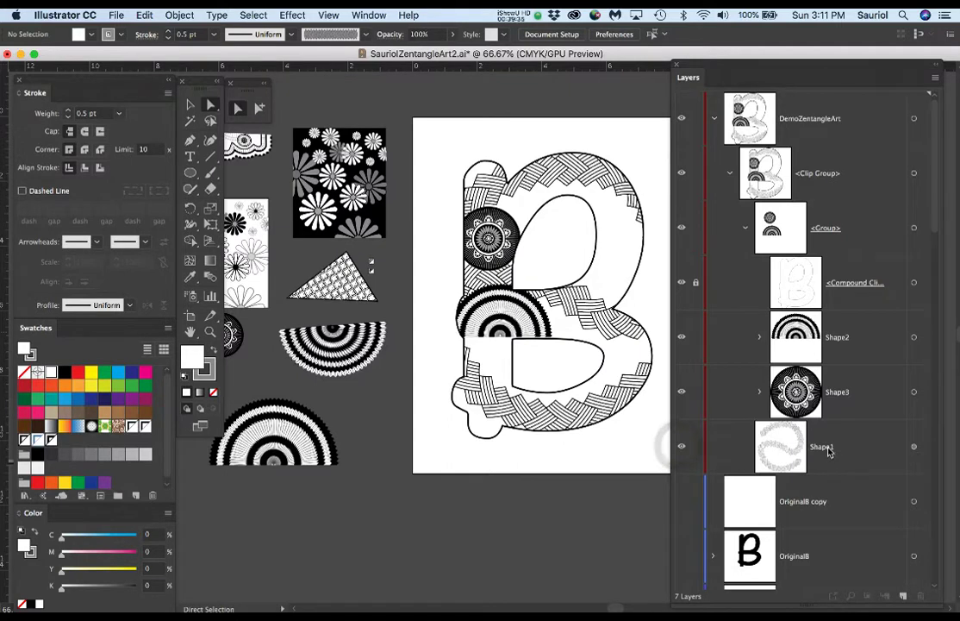
{"action": "left_click_drag", "start_coordinate": [828, 460], "coordinate": [837, 424]}
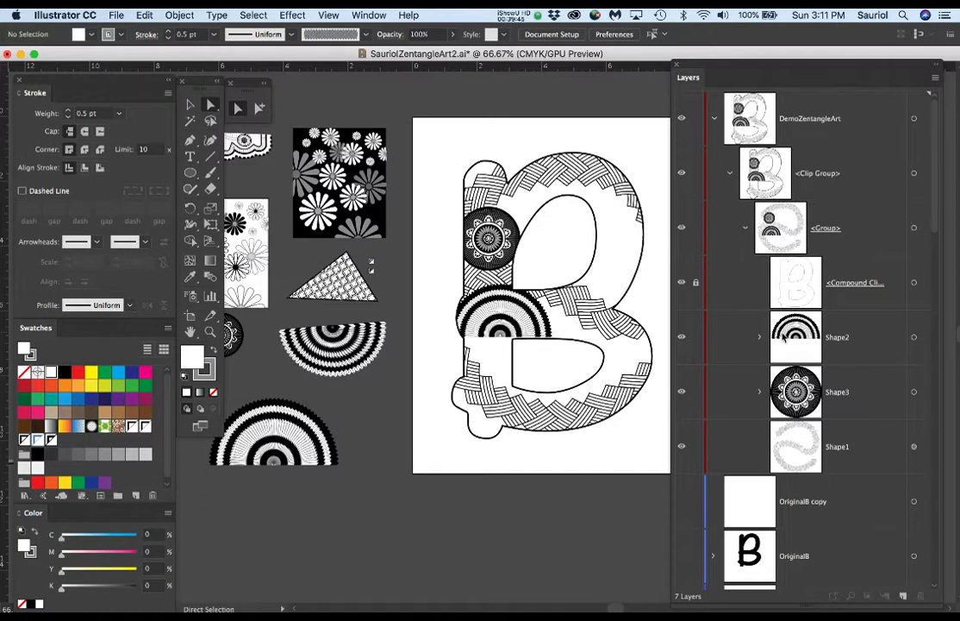
{"action": "left_click", "coordinate": [859, 343]}
{"action": "left_click", "coordinate": [859, 393]}
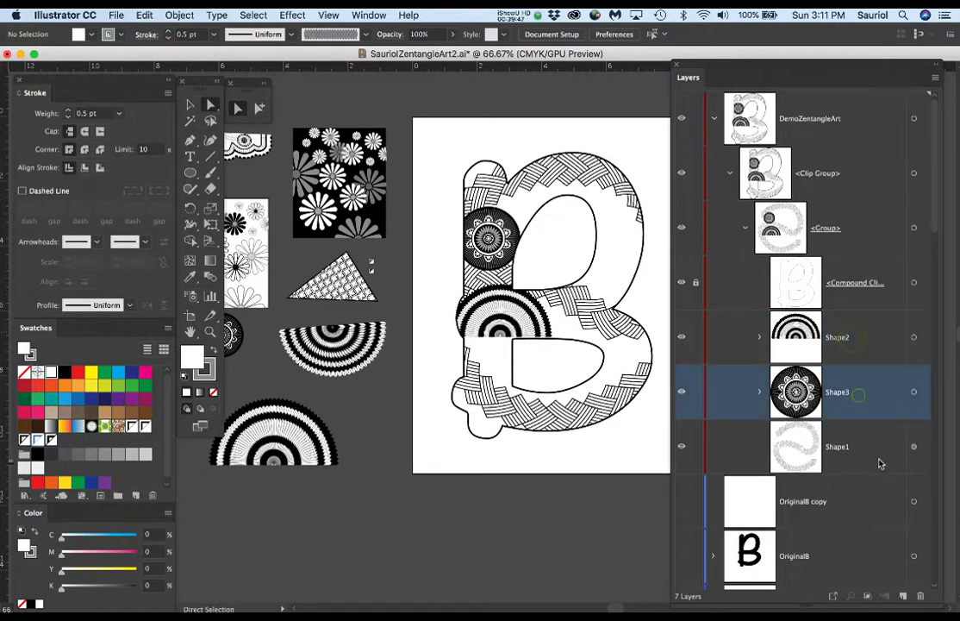
{"action": "left_click", "coordinate": [881, 455]}
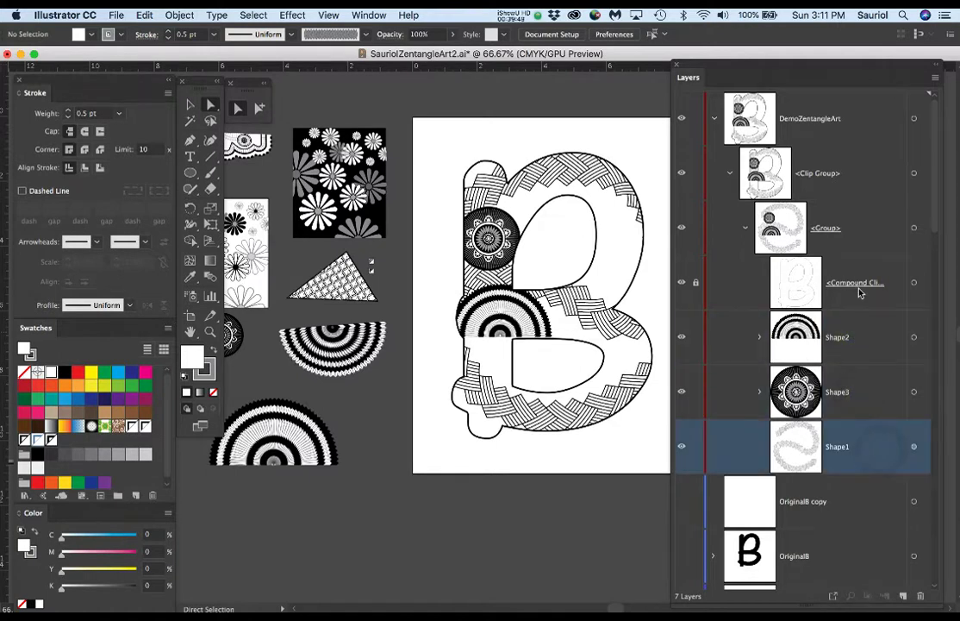
{"action": "left_click", "coordinate": [862, 338]}
{"action": "left_click", "coordinate": [879, 287]}
{"action": "left_click", "coordinate": [880, 338]}
{"action": "left_click", "coordinate": [892, 289]}
{"action": "left_click", "coordinate": [895, 336]}
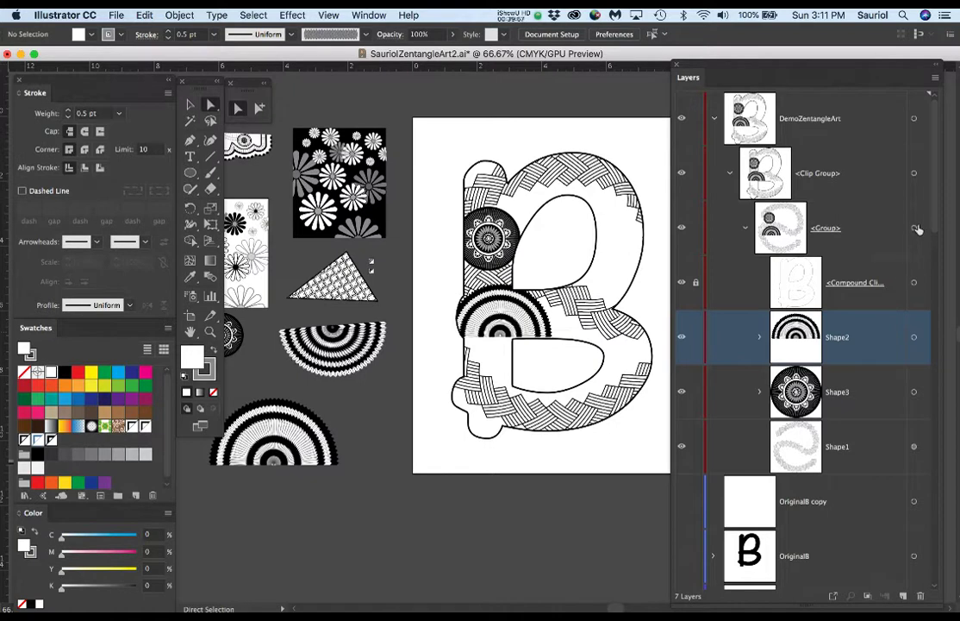
Release the clipping mask on the nested group of the letter B and clear the selection.
{"action": "left_click", "coordinate": [915, 229]}
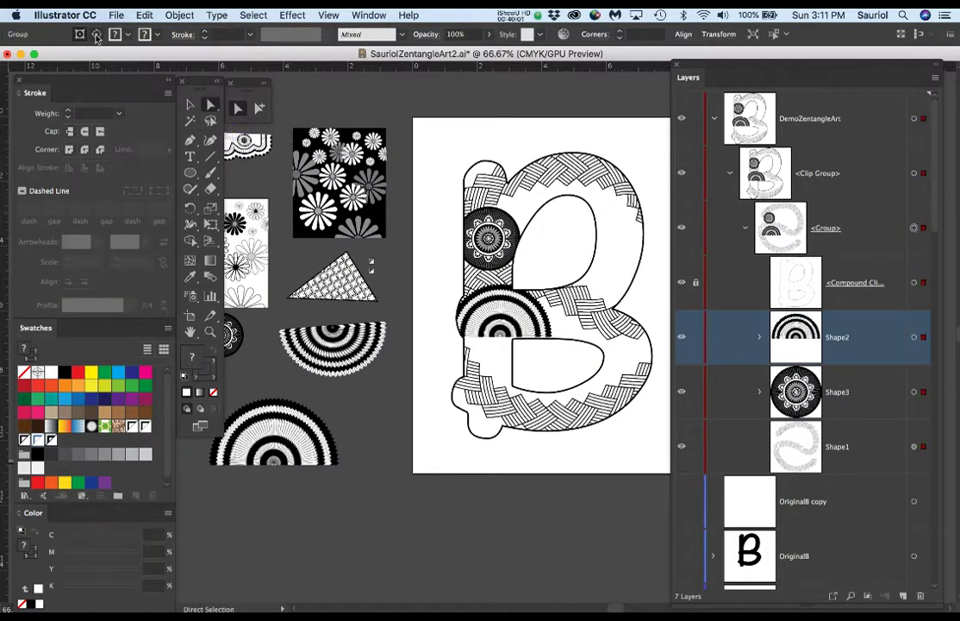
{"action": "left_click", "coordinate": [167, 14]}
{"action": "mouse_move", "coordinate": [259, 438]}
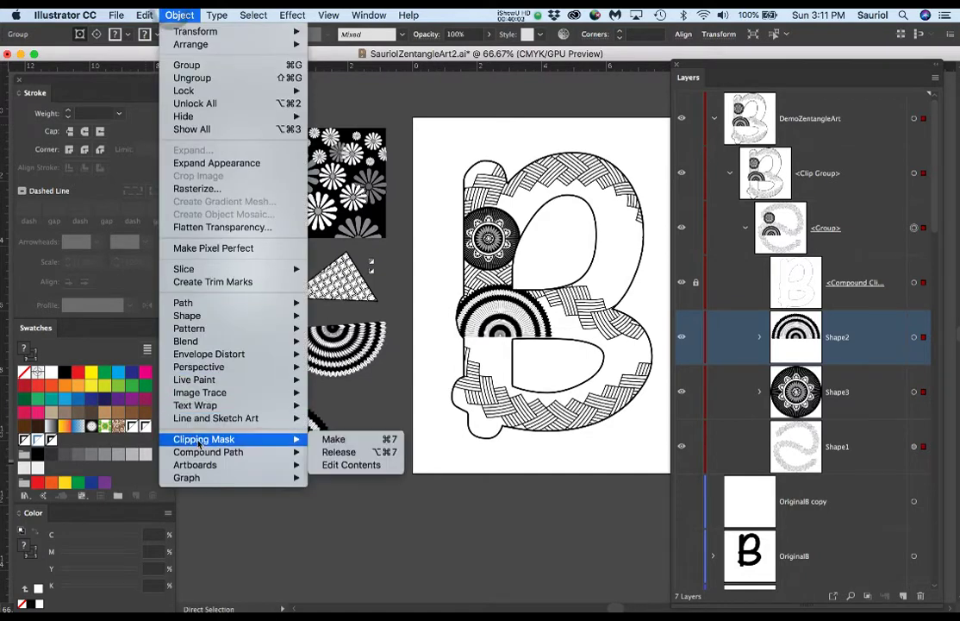
{"action": "left_click", "coordinate": [338, 452]}
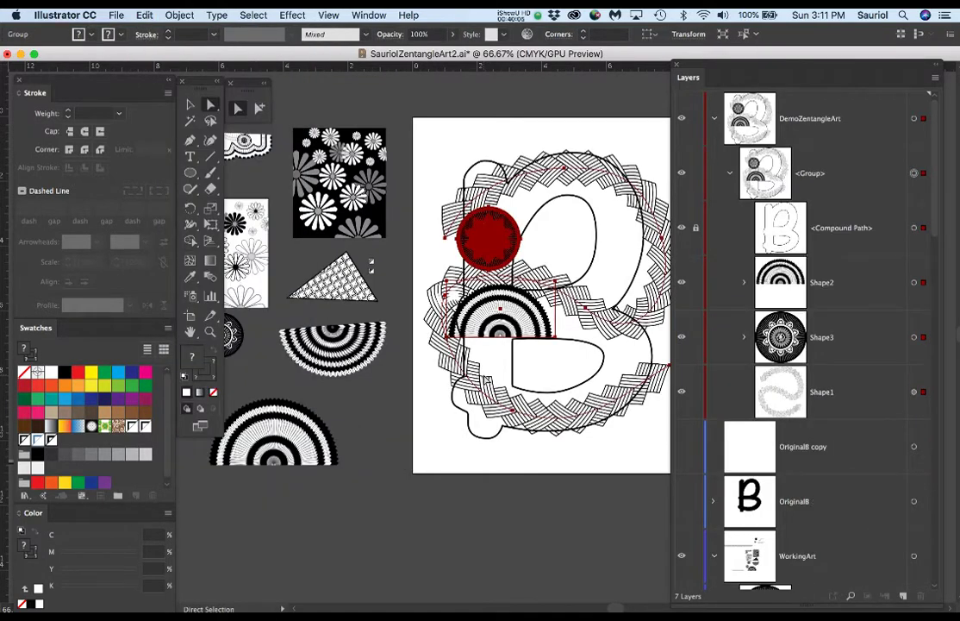
{"action": "left_click", "coordinate": [523, 129]}
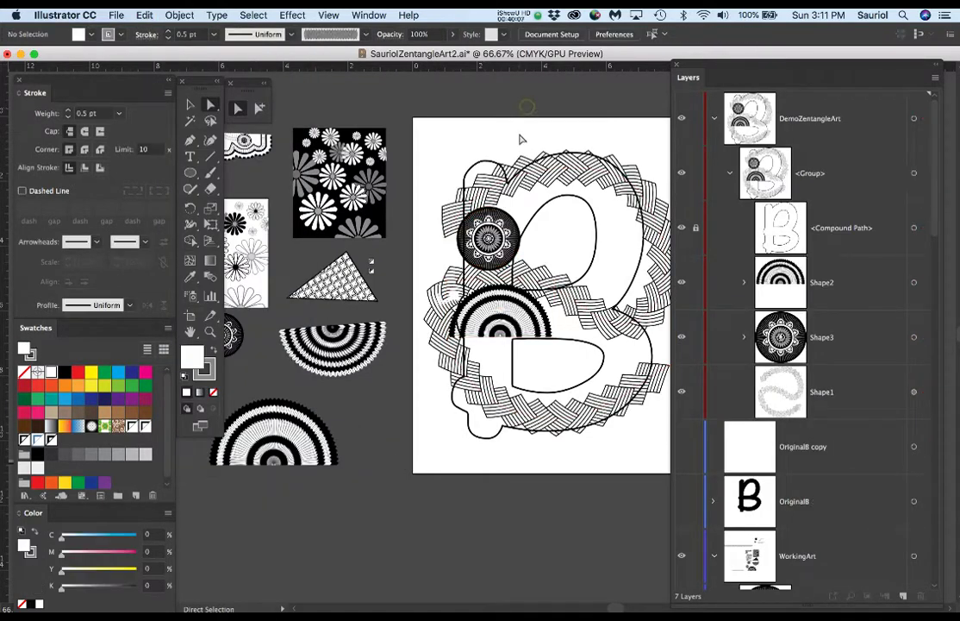
Hide Shape2 and Shape3, and move Shape1 directly below the compound path in the group.
{"action": "left_click", "coordinate": [682, 338]}
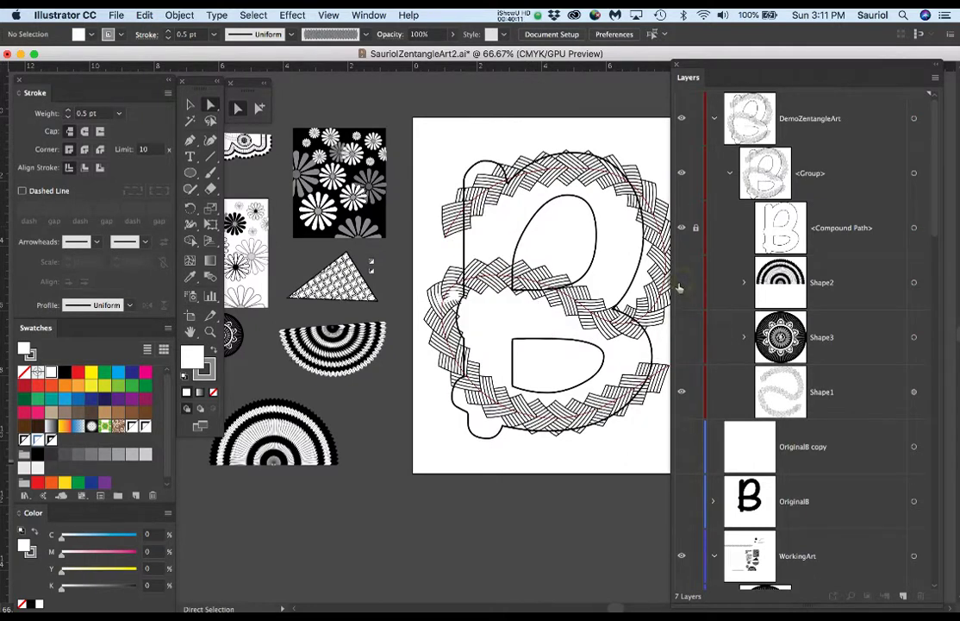
{"action": "left_click", "coordinate": [862, 404]}
{"action": "left_click_drag", "start_coordinate": [862, 404], "coordinate": [802, 260]}
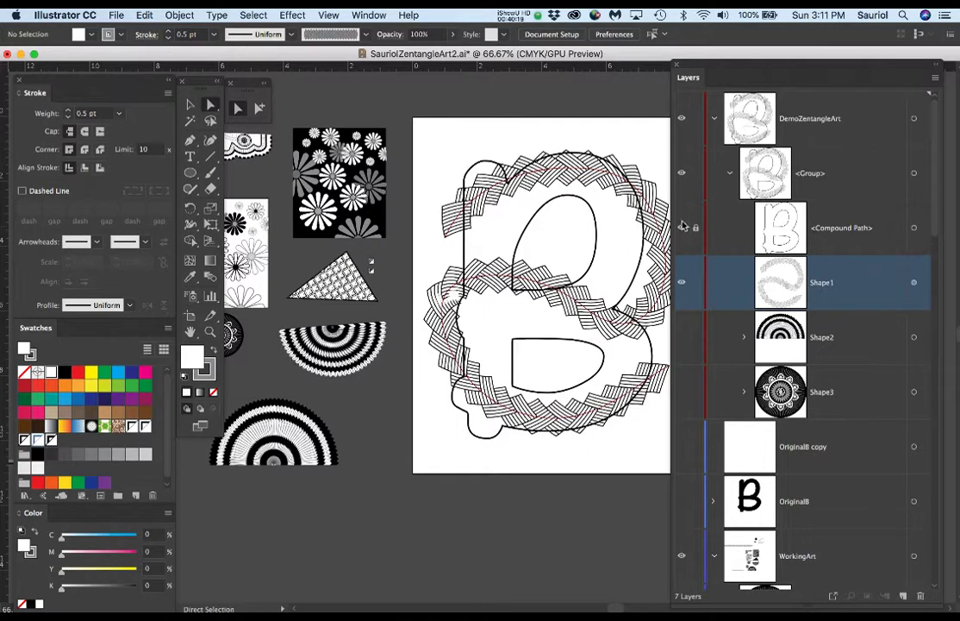
Unlock the B-shaped compound path and make a clipping mask from it and Shape1.
{"action": "left_click", "coordinate": [913, 227]}
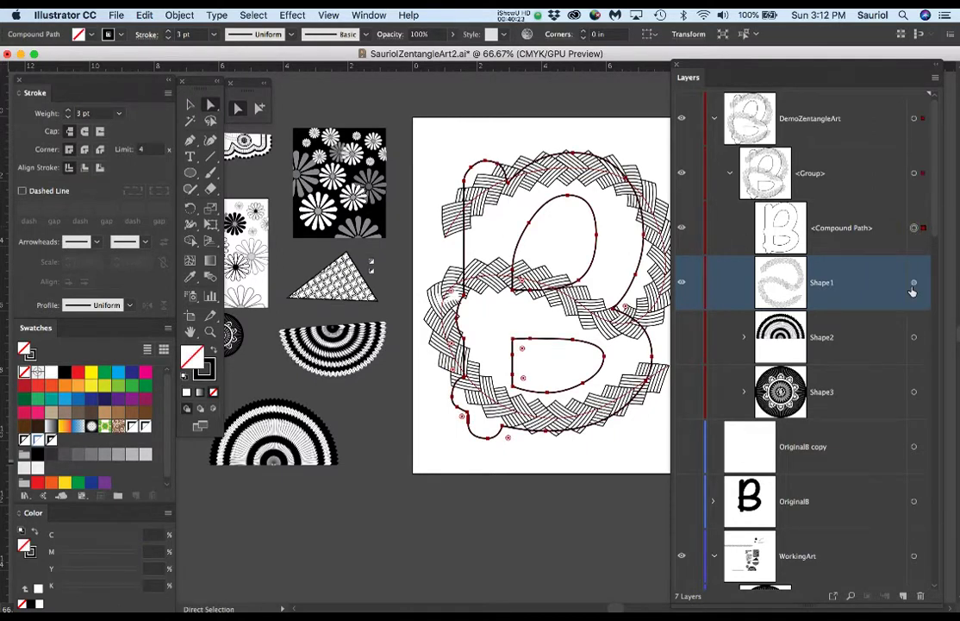
{"action": "left_click", "coordinate": [913, 285], "text": "shift"}
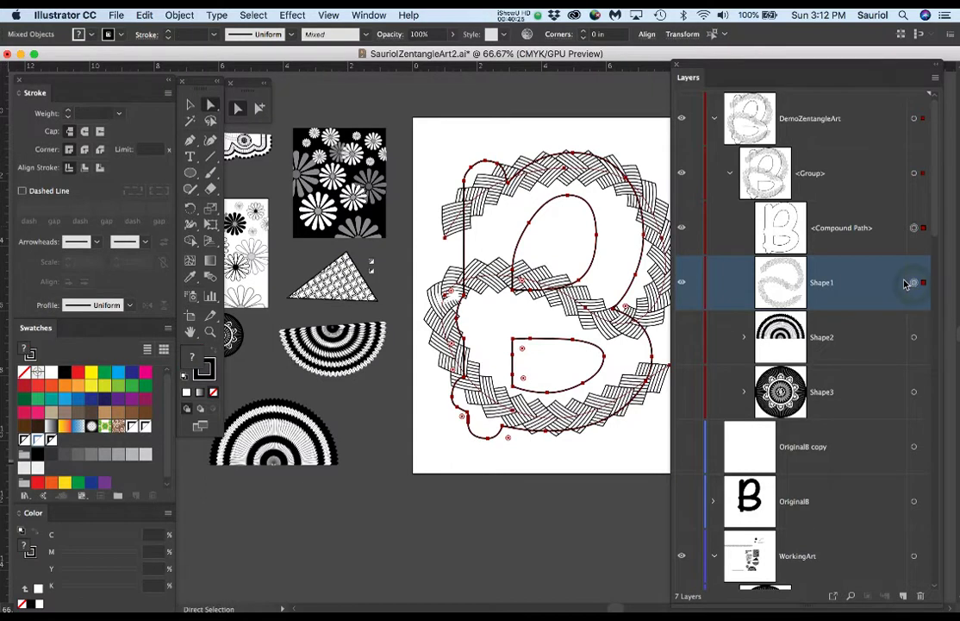
{"action": "key", "text": "v"}
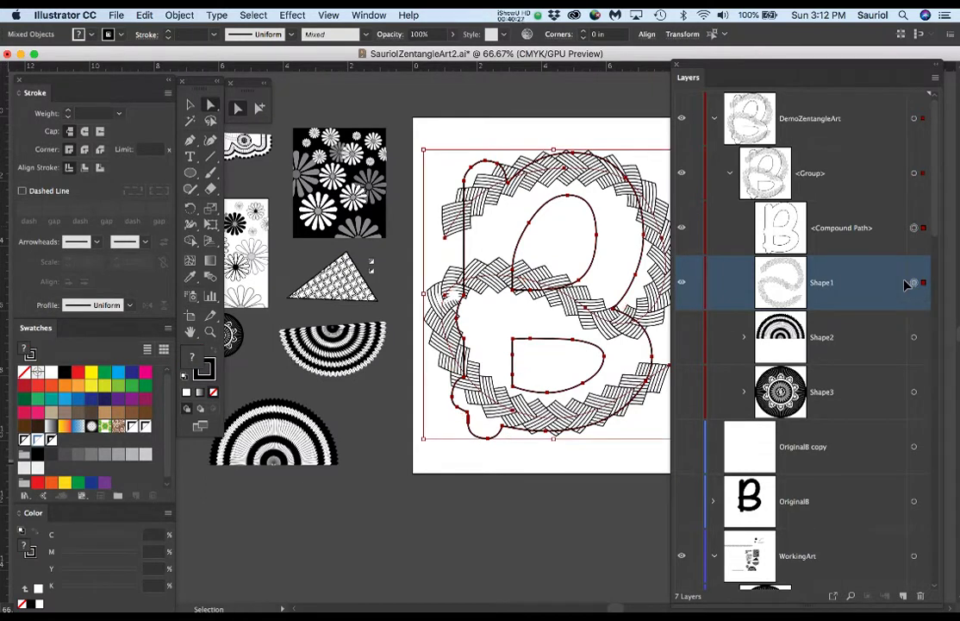
{"action": "key", "text": "super+7"}
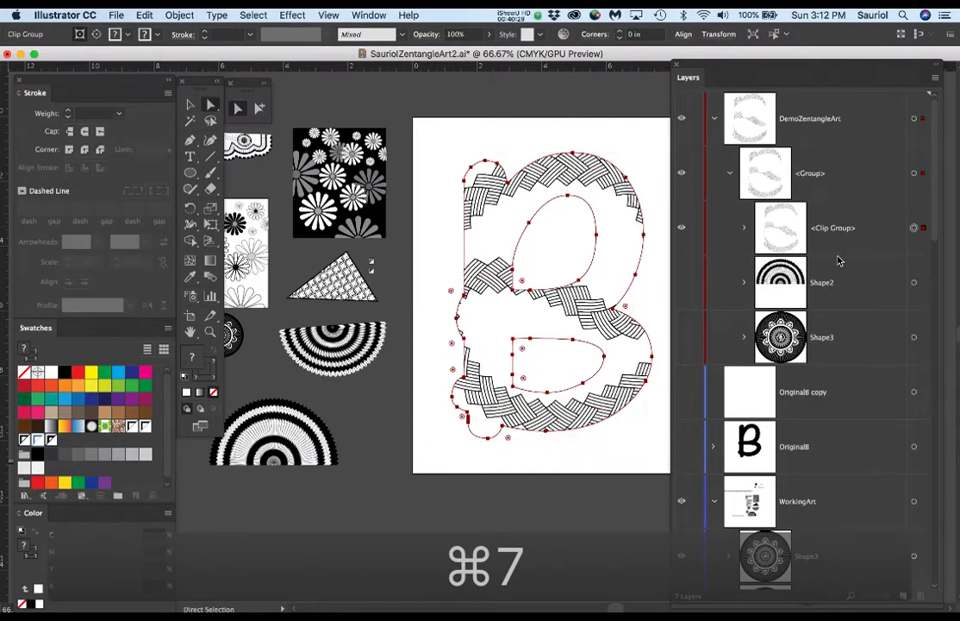
Expand the new clip group, move Shape2 into it directly below Shape1, and make Shape2 visible.
{"action": "left_click", "coordinate": [744, 228]}
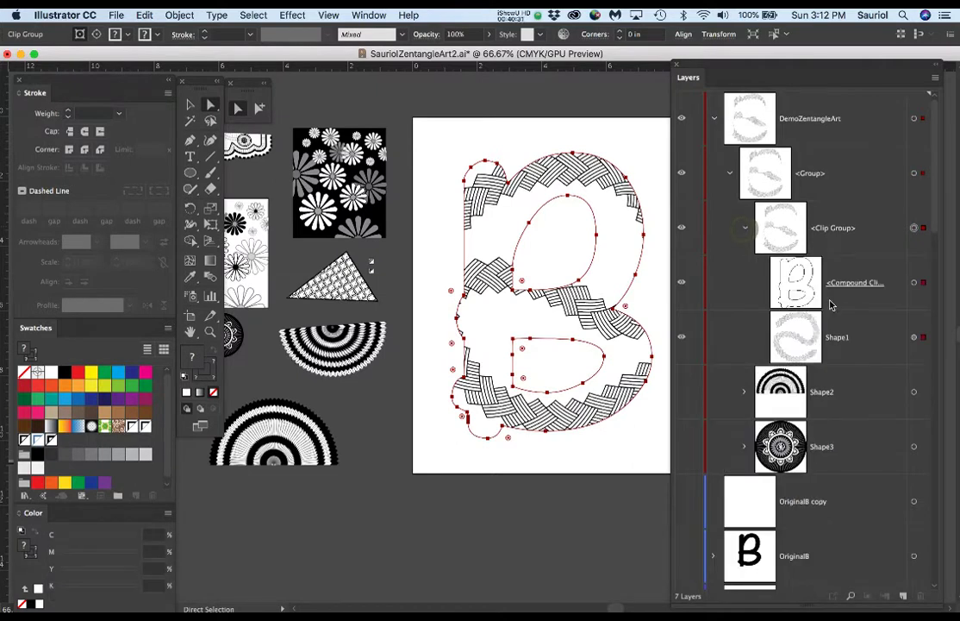
{"action": "left_click", "coordinate": [863, 403]}
{"action": "left_click_drag", "start_coordinate": [863, 404], "coordinate": [857, 368]}
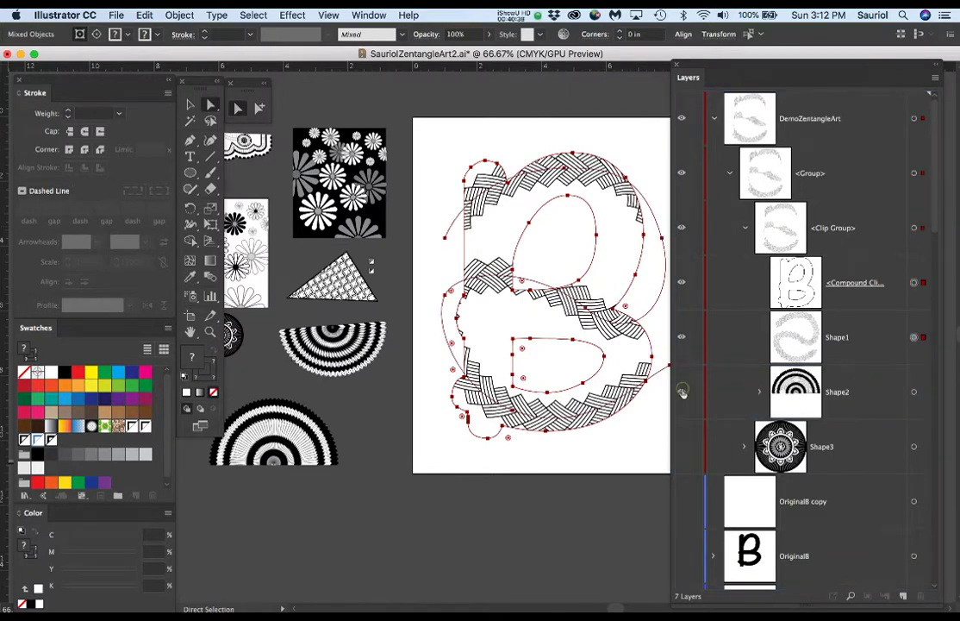
Show Shape3 and move it into the clip group above Shape2, then place Shape1 at the bottom of the group.
{"action": "left_click", "coordinate": [681, 447]}
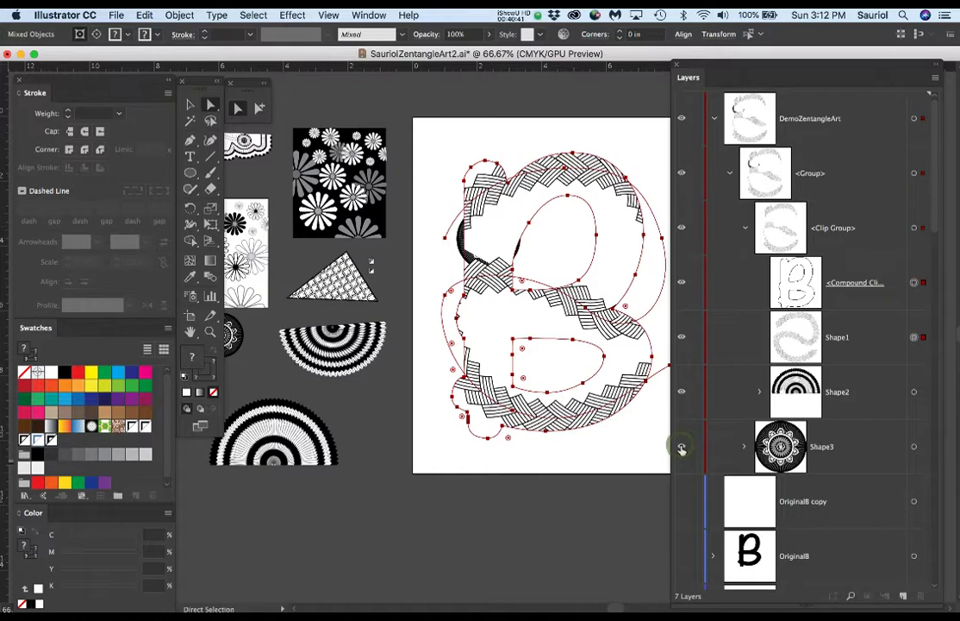
{"action": "left_click", "coordinate": [871, 454]}
{"action": "left_click_drag", "start_coordinate": [871, 454], "coordinate": [871, 368]}
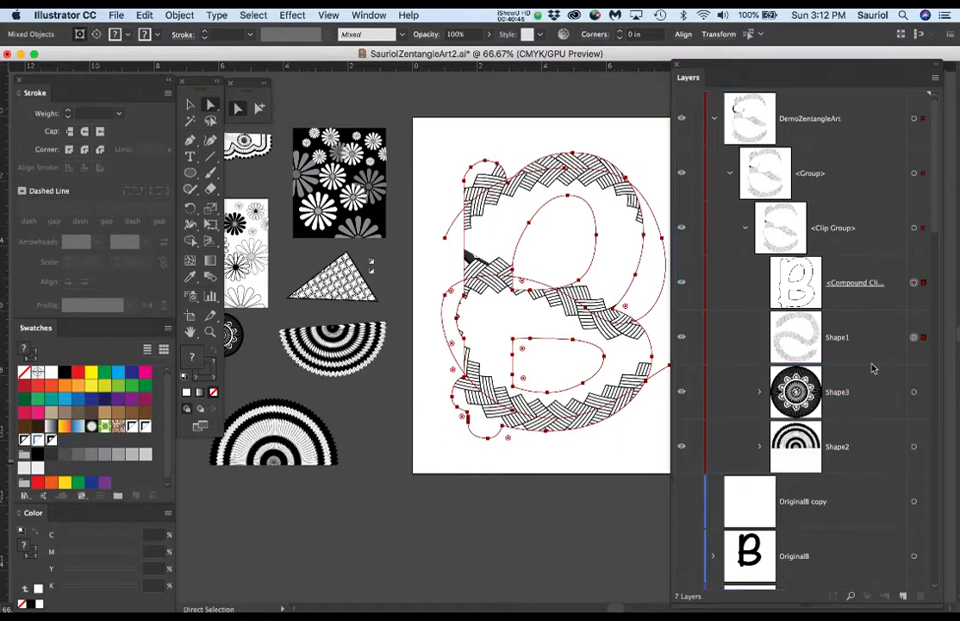
{"action": "left_click_drag", "start_coordinate": [864, 345], "coordinate": [857, 473]}
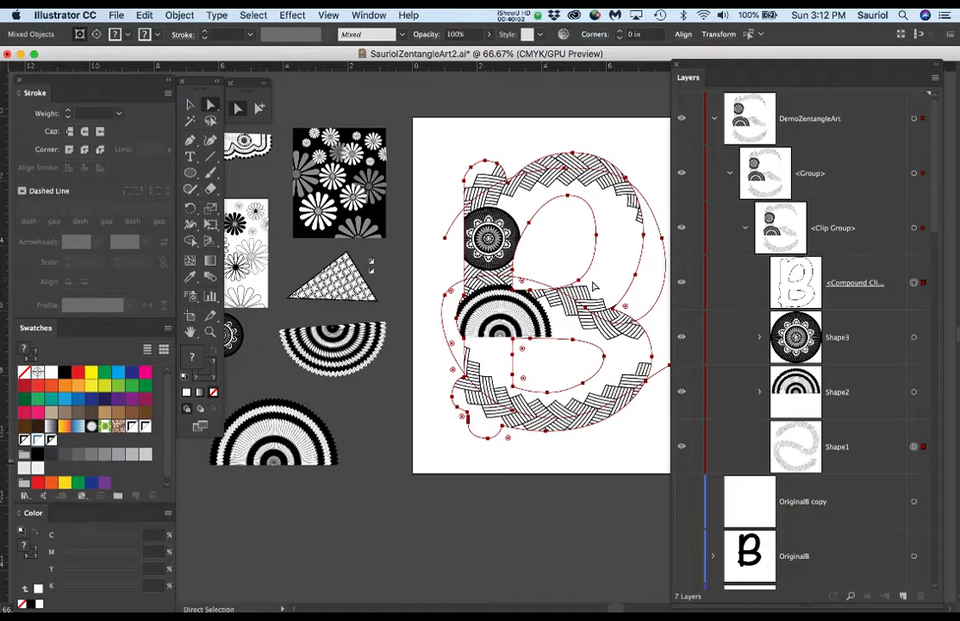
Remove Shape1's fill, give the B-shaped clipping path a black 3 pt stroke, and clear the selection.
{"action": "left_click", "coordinate": [915, 447]}
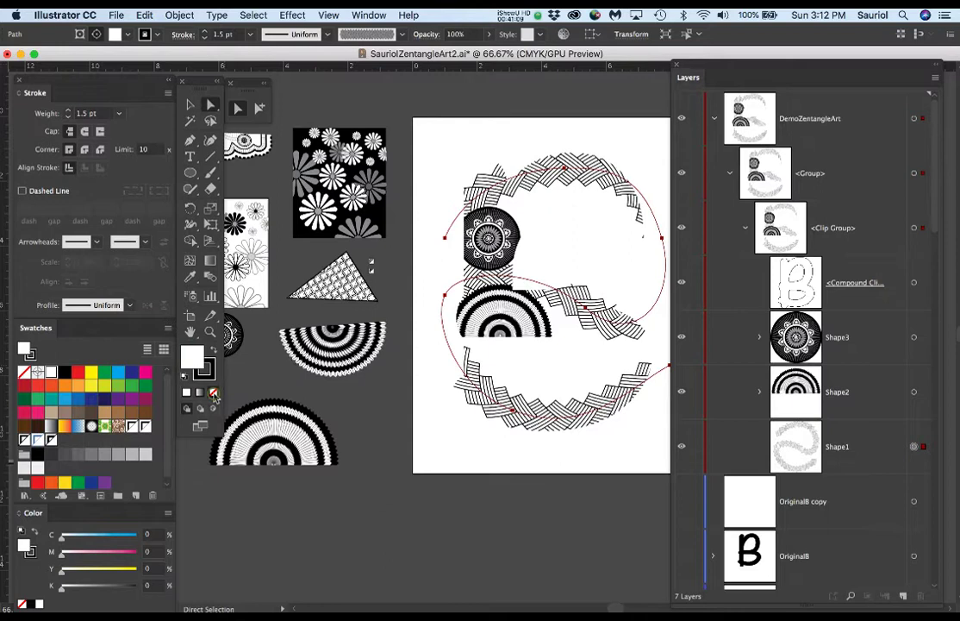
{"action": "left_click", "coordinate": [214, 393]}
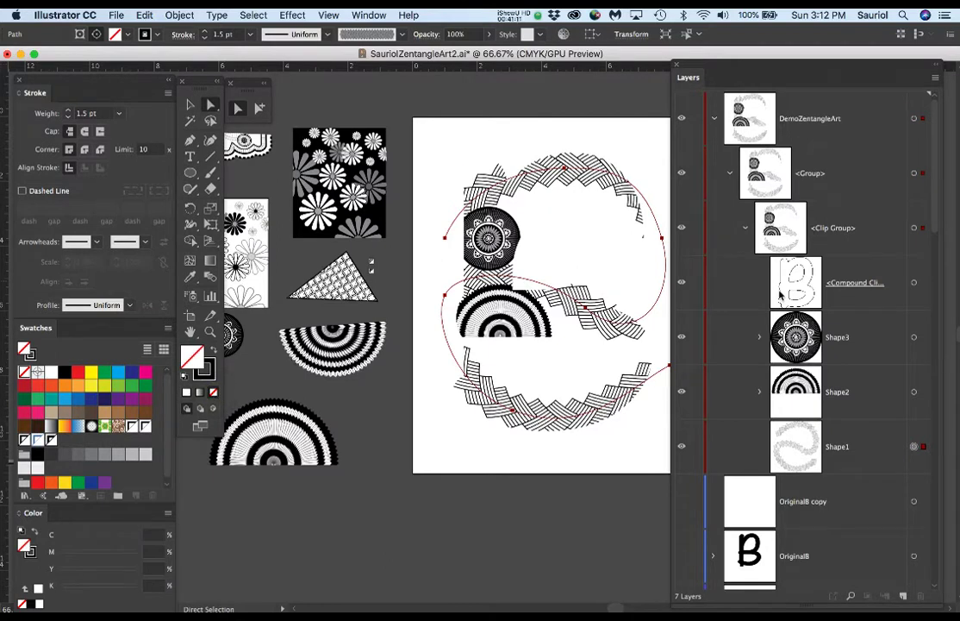
{"action": "left_click", "coordinate": [913, 286]}
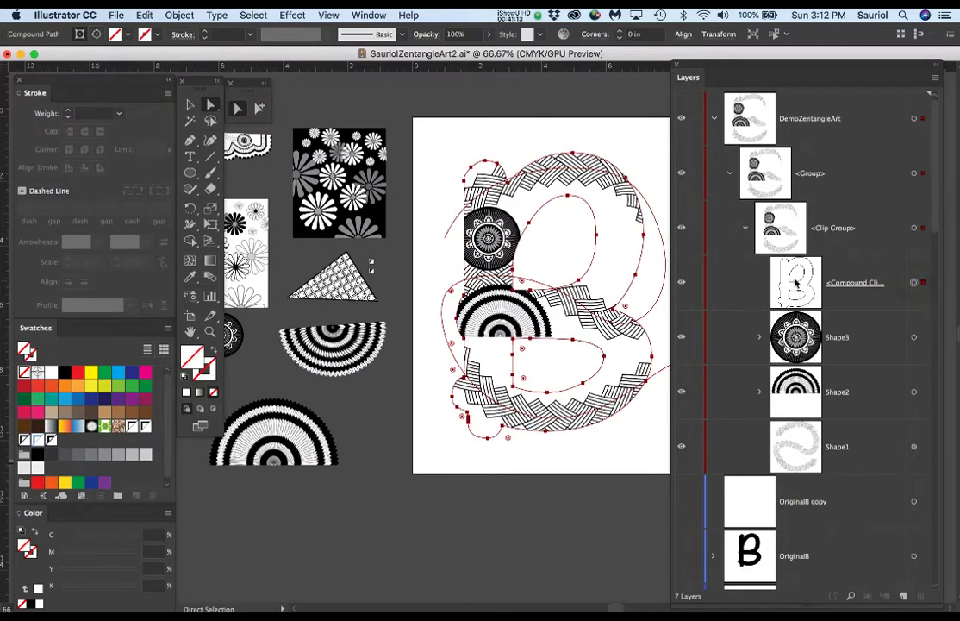
{"action": "left_click", "coordinate": [202, 371]}
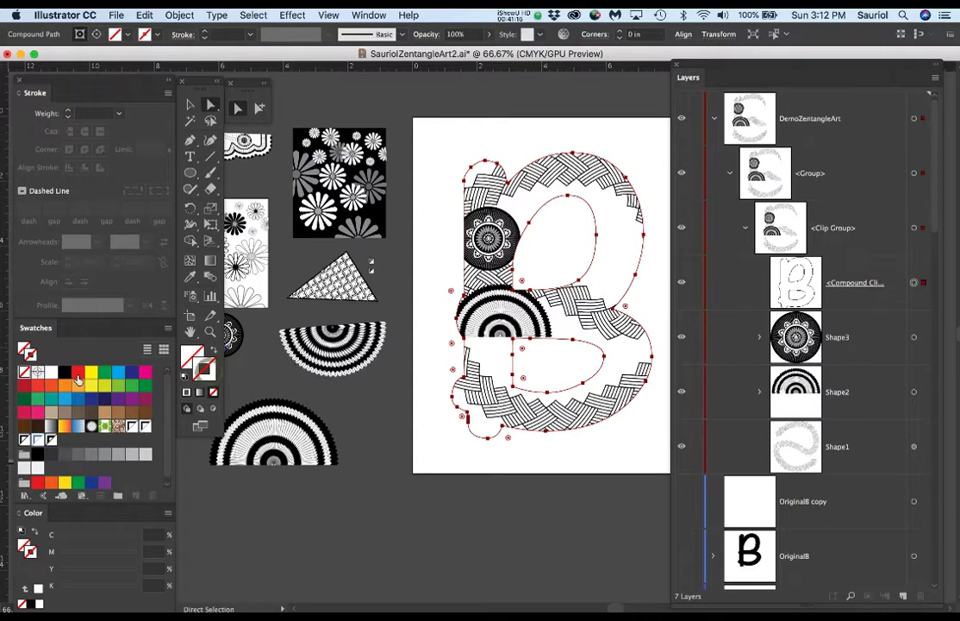
{"action": "left_click", "coordinate": [205, 31]}
{"action": "left_click", "coordinate": [205, 31]}
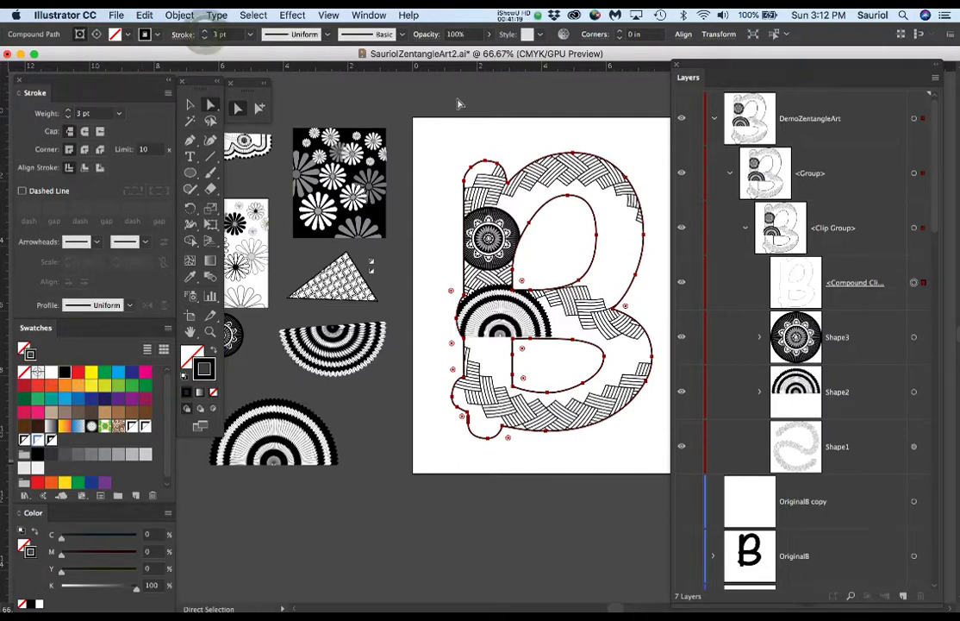
{"action": "left_click", "coordinate": [485, 101]}
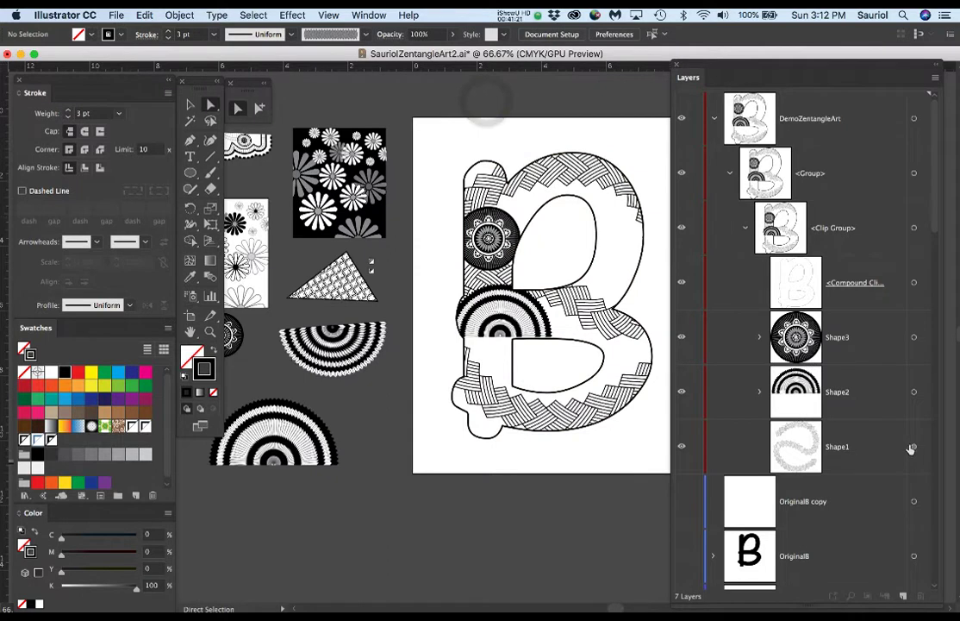
Move Shape1 directly below the clipping path, and switch its fill to white and back to none.
{"action": "left_click_drag", "start_coordinate": [881, 446], "coordinate": [858, 321]}
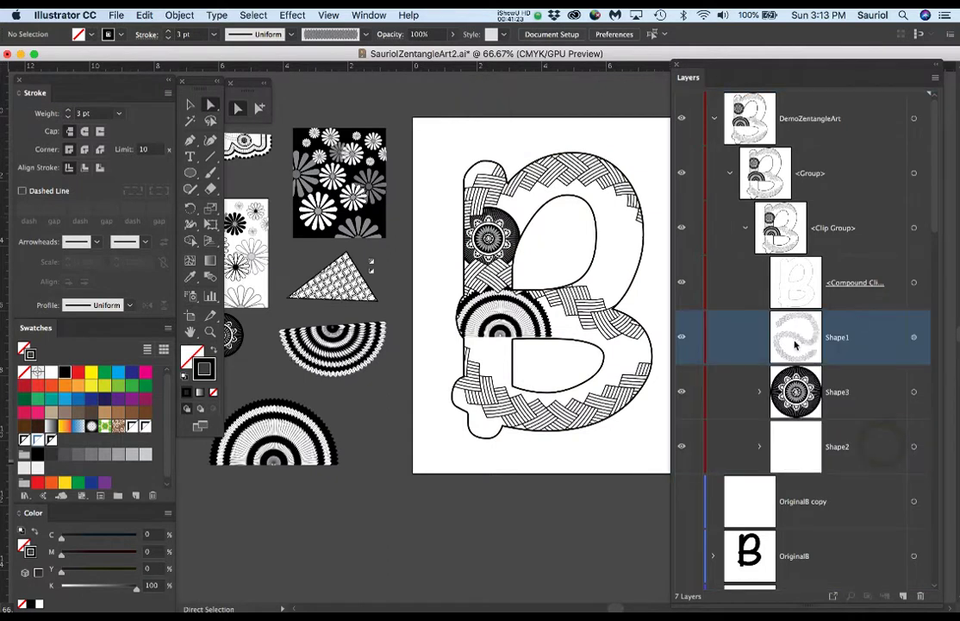
{"action": "left_click", "coordinate": [915, 337]}
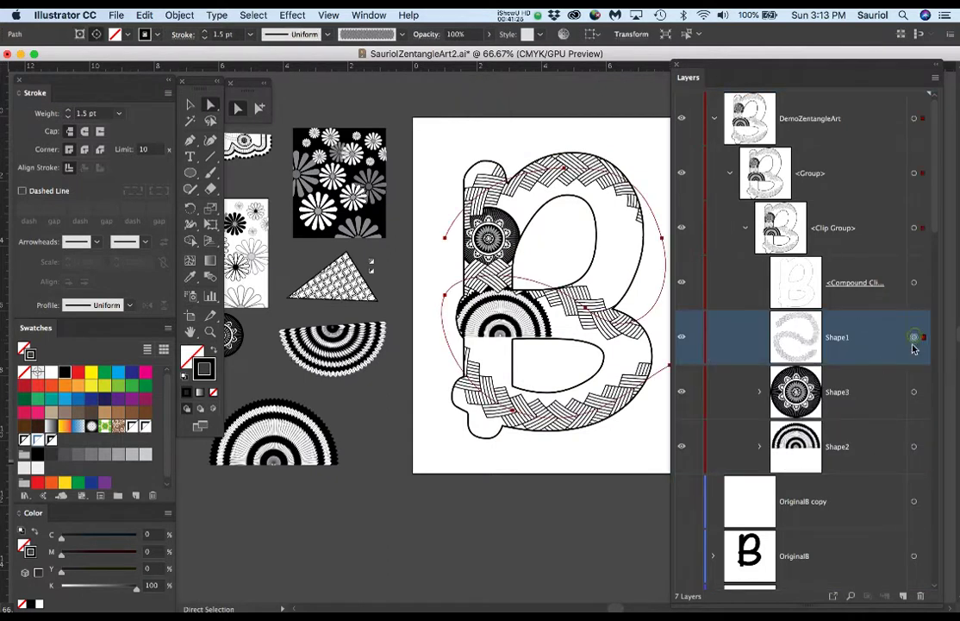
{"action": "key", "text": "x"}
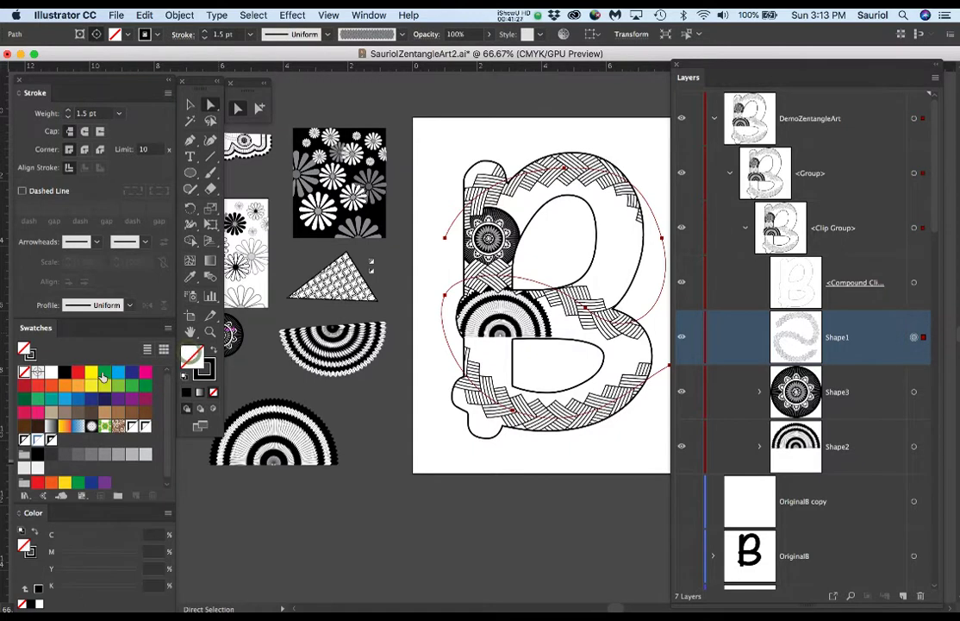
{"action": "left_click", "coordinate": [51, 372]}
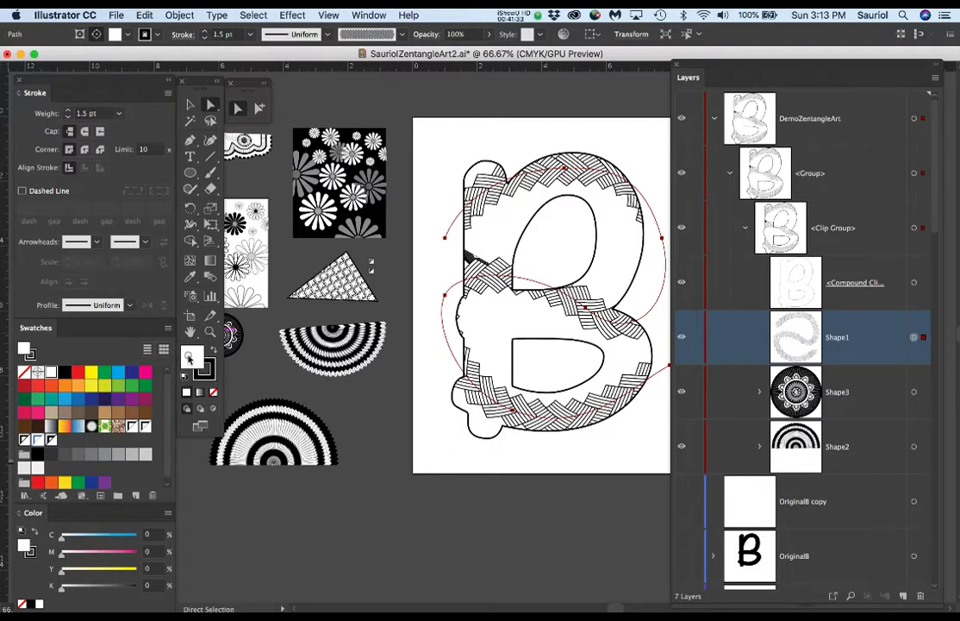
{"action": "left_click", "coordinate": [214, 394]}
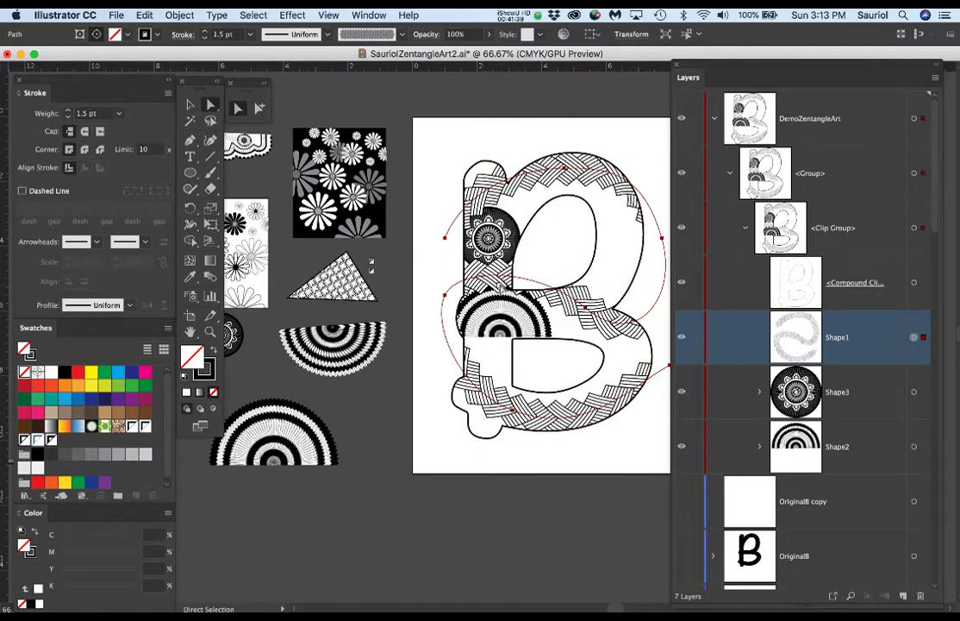
Clear the selection on Shape1 and save the document.
{"action": "scroll", "coordinate": [503, 282], "scroll_direction": "up", "scroll_amount": 2}
{"action": "scroll", "coordinate": [506, 285], "scroll_direction": "down", "scroll_amount": 1}
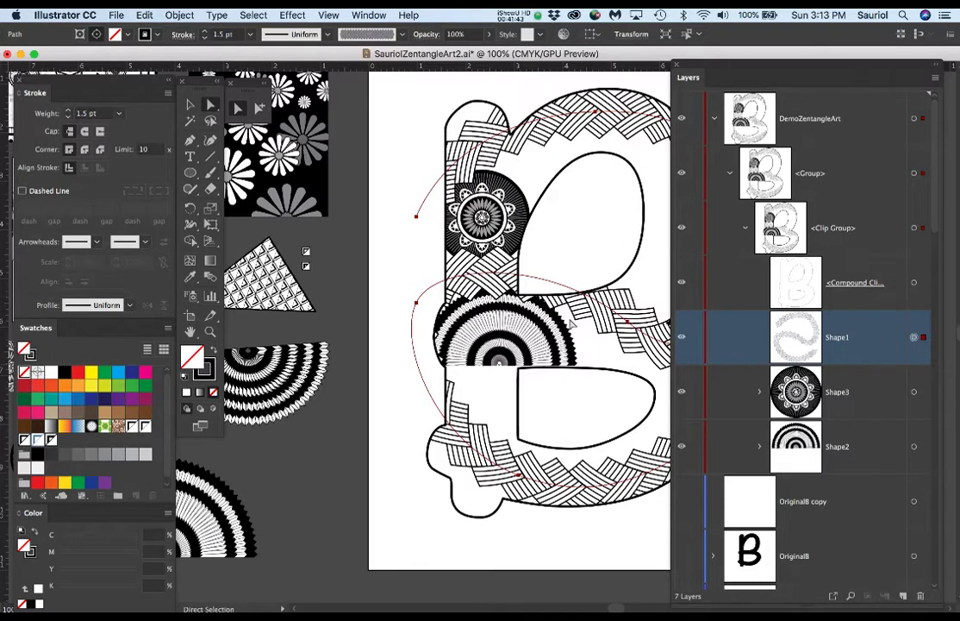
{"action": "left_click", "coordinate": [395, 258]}
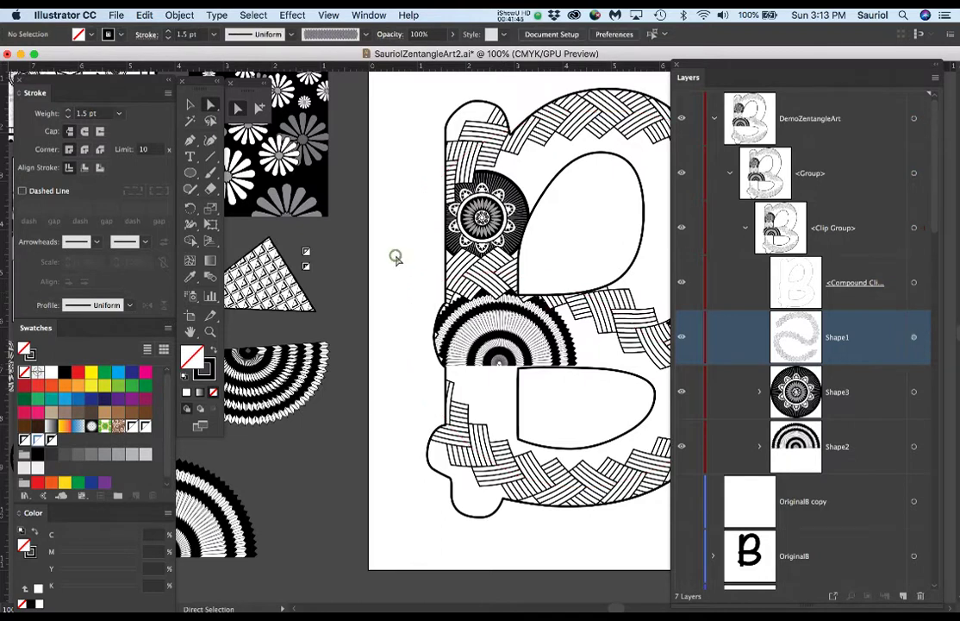
{"action": "scroll", "coordinate": [396, 257], "scroll_direction": "down", "scroll_amount": 1}
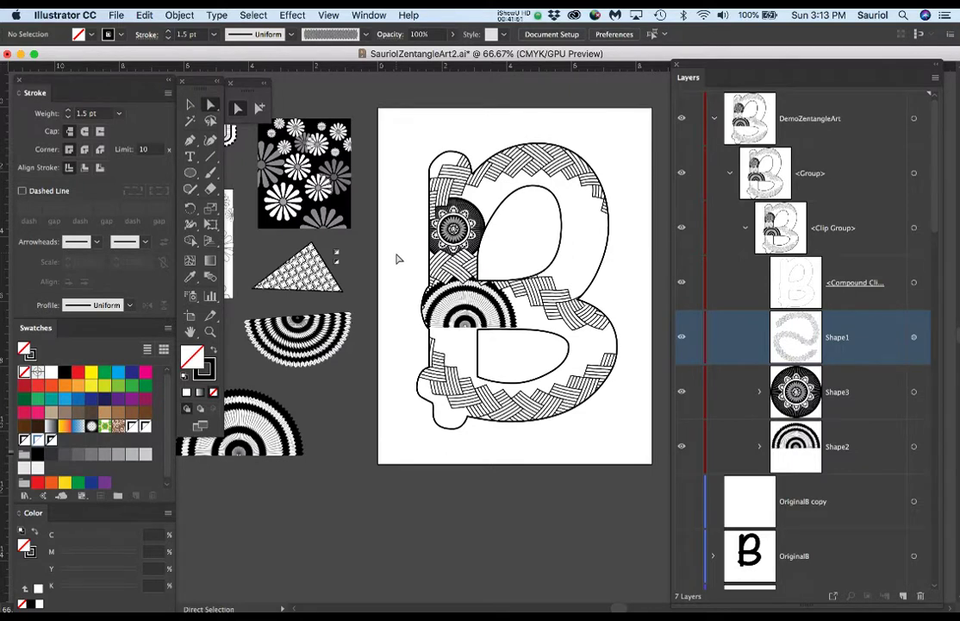
{"action": "key", "text": "super+s"}
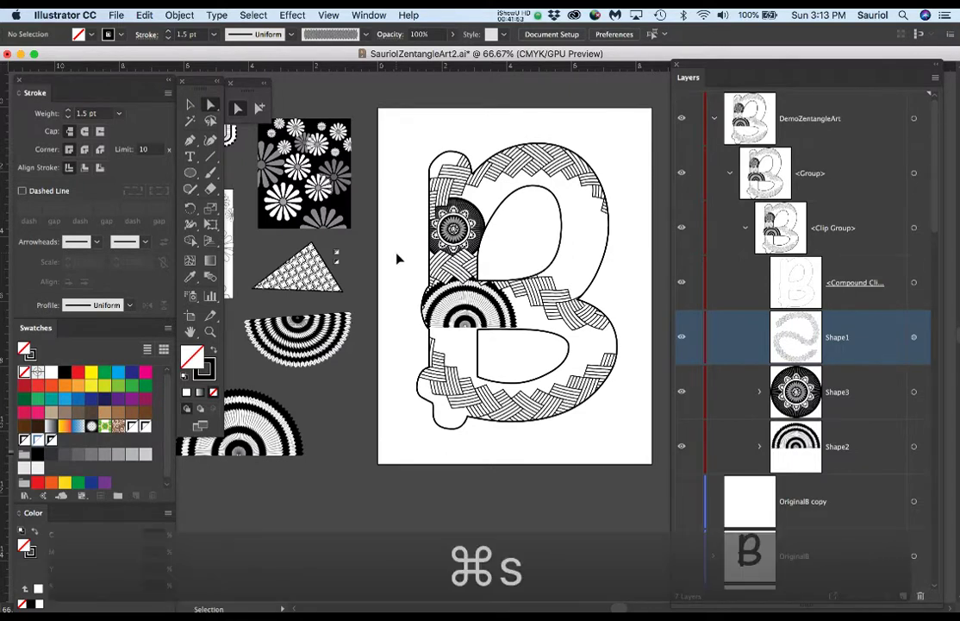
Try to duplicate the small square pattern tile next to the triangle, undo the copy, and clear the selection.
{"action": "scroll", "coordinate": [333, 256], "scroll_direction": "down", "scroll_amount": 2}
{"action": "left_click_drag", "start_coordinate": [463, 397], "coordinate": [602, 422]}
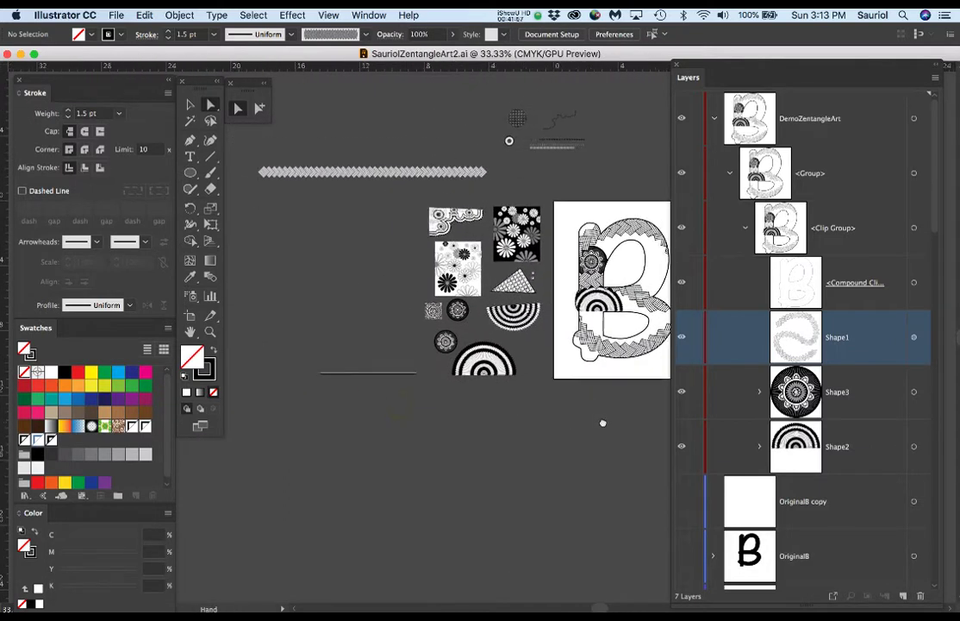
{"action": "scroll", "coordinate": [526, 263], "scroll_direction": "up", "scroll_amount": 2}
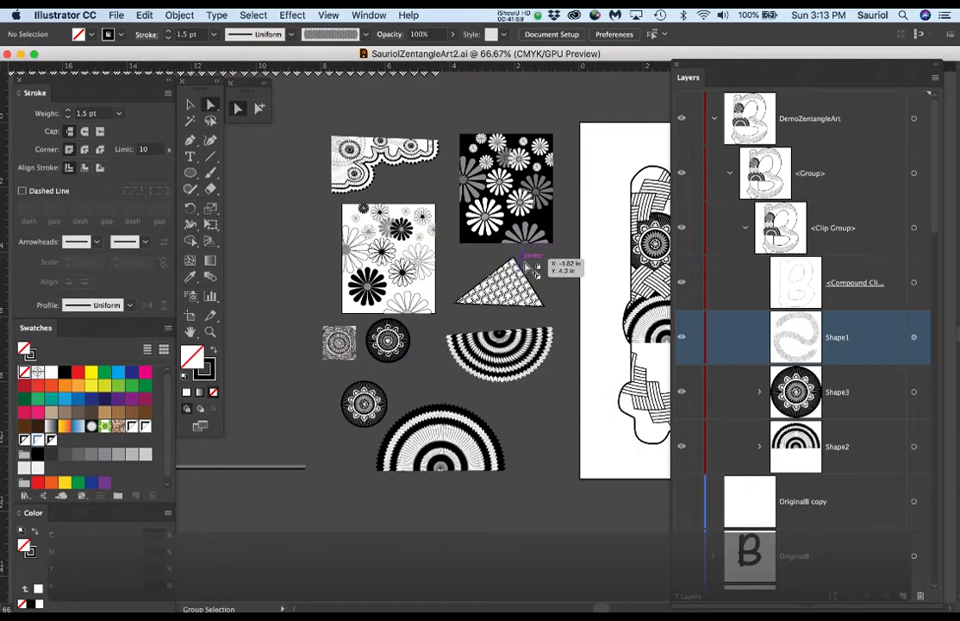
{"action": "scroll", "coordinate": [528, 264], "scroll_direction": "up", "scroll_amount": 6}
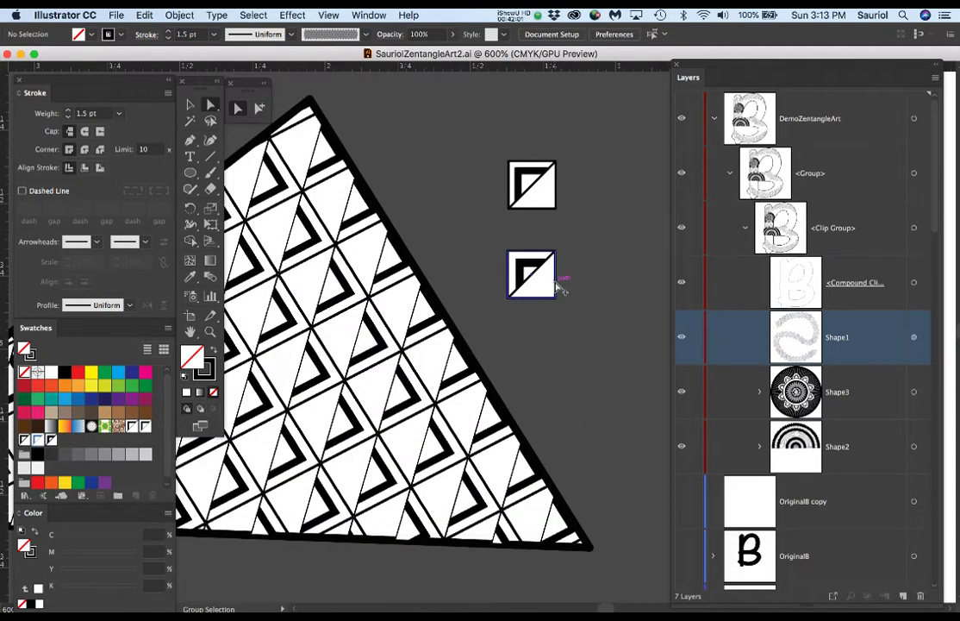
{"action": "scroll", "coordinate": [556, 287], "scroll_direction": "up", "scroll_amount": 1}
{"action": "left_click", "coordinate": [498, 267]}
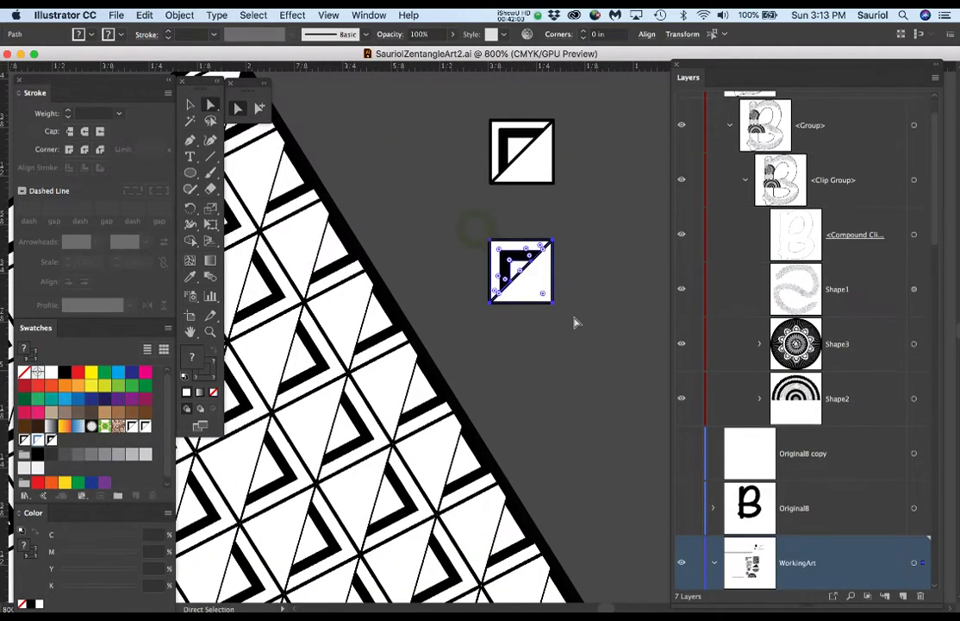
{"action": "scroll", "coordinate": [552, 298], "scroll_direction": "up", "scroll_amount": 1}
{"action": "left_click_drag", "start_coordinate": [568, 290], "coordinate": [482, 300]}
{"action": "left_click", "coordinate": [420, 224]}
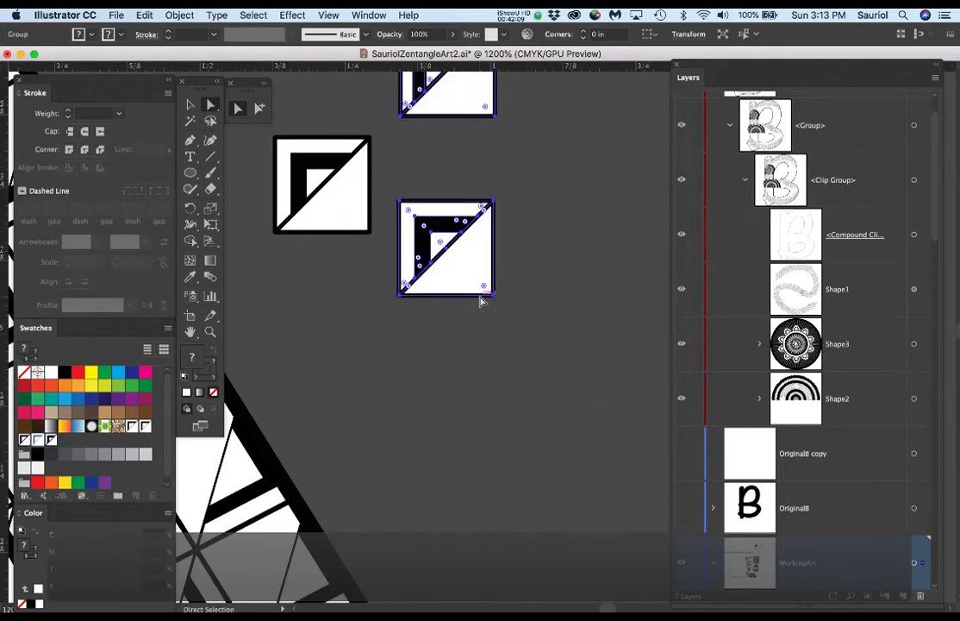
{"action": "key", "text": "a"}
{"action": "left_click", "coordinate": [478, 312]}
{"action": "key", "text": "super+z"}
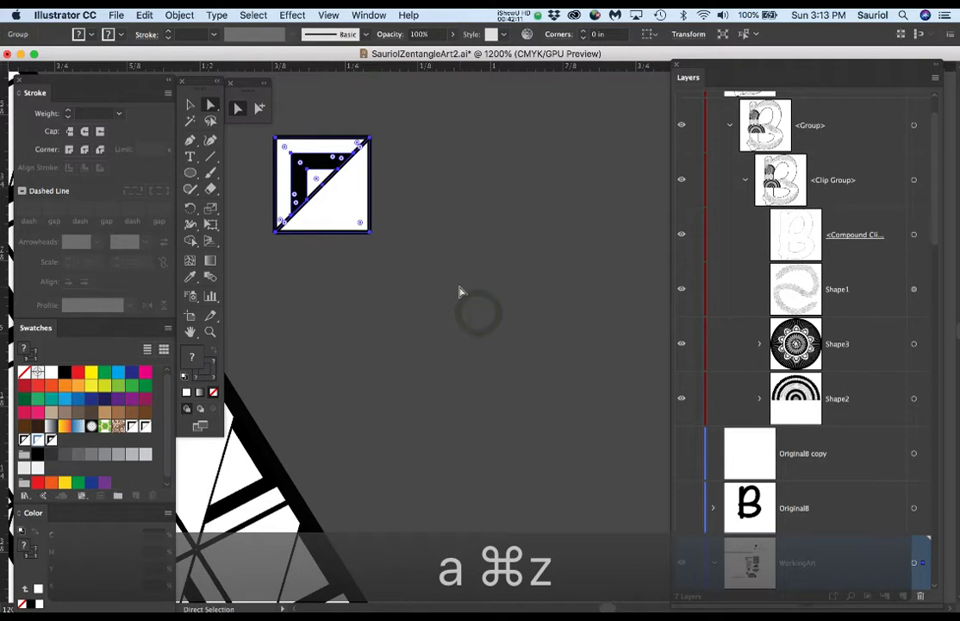
{"action": "left_click", "coordinate": [392, 273]}
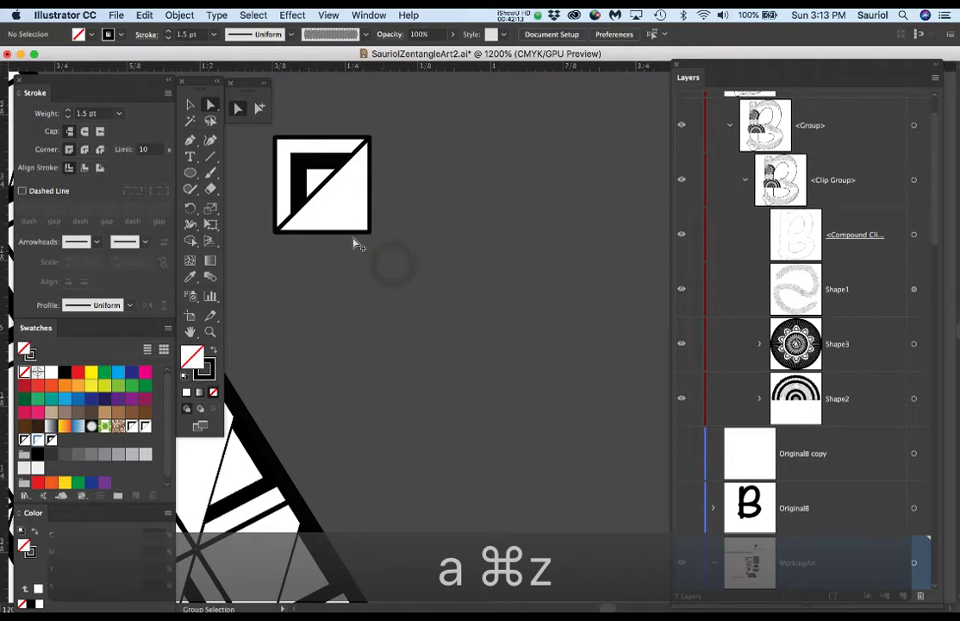
Duplicate the tile's white square away from the originals and move the copy out of its group, above the guide in WorkingArt.
{"action": "left_click_drag", "start_coordinate": [352, 235], "coordinate": [576, 412]}
{"action": "left_click_drag", "start_coordinate": [568, 448], "coordinate": [549, 395]}
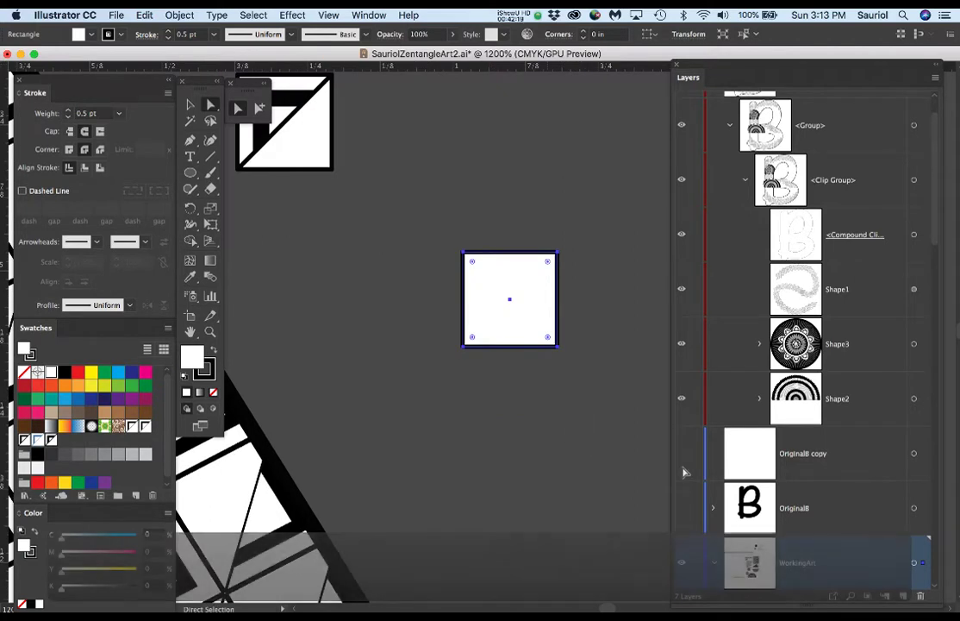
{"action": "scroll", "coordinate": [824, 474], "scroll_direction": "down", "scroll_amount": 4}
{"action": "scroll", "coordinate": [823, 474], "scroll_direction": "down", "scroll_amount": 3}
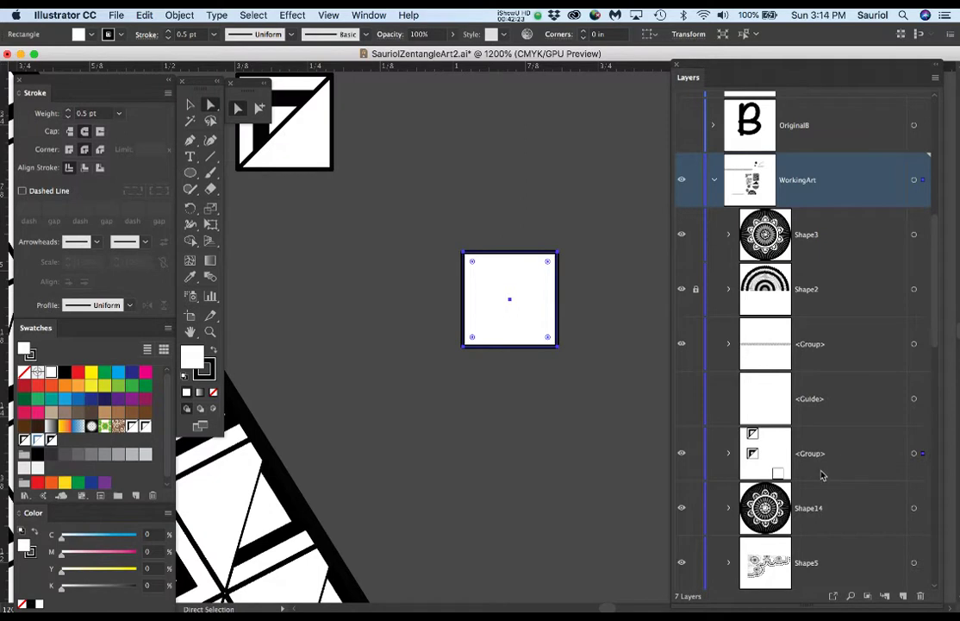
{"action": "left_click", "coordinate": [729, 456]}
{"action": "scroll", "coordinate": [836, 483], "scroll_direction": "down", "scroll_amount": 5}
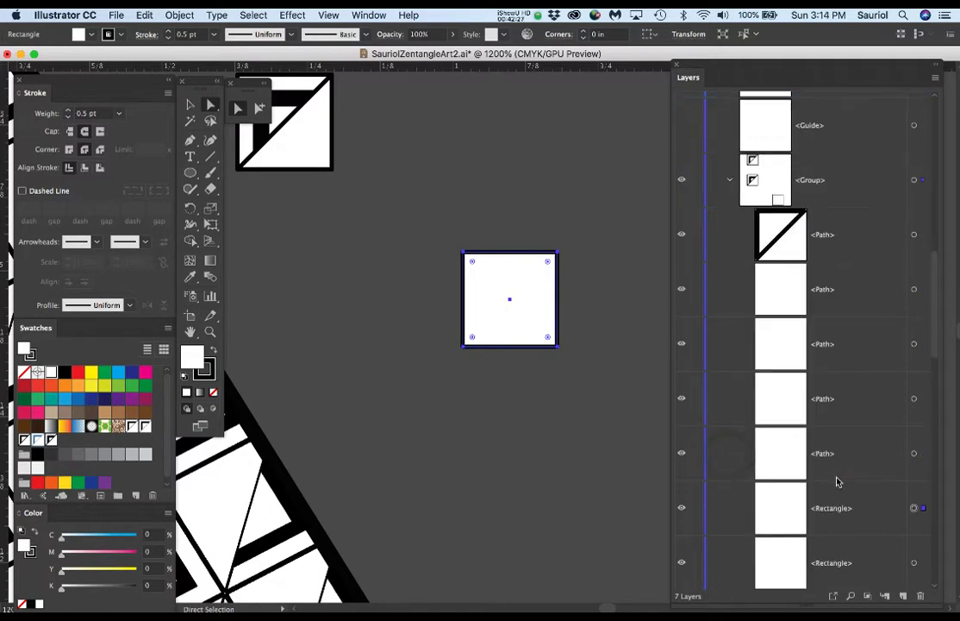
{"action": "left_click_drag", "start_coordinate": [868, 519], "coordinate": [840, 207]}
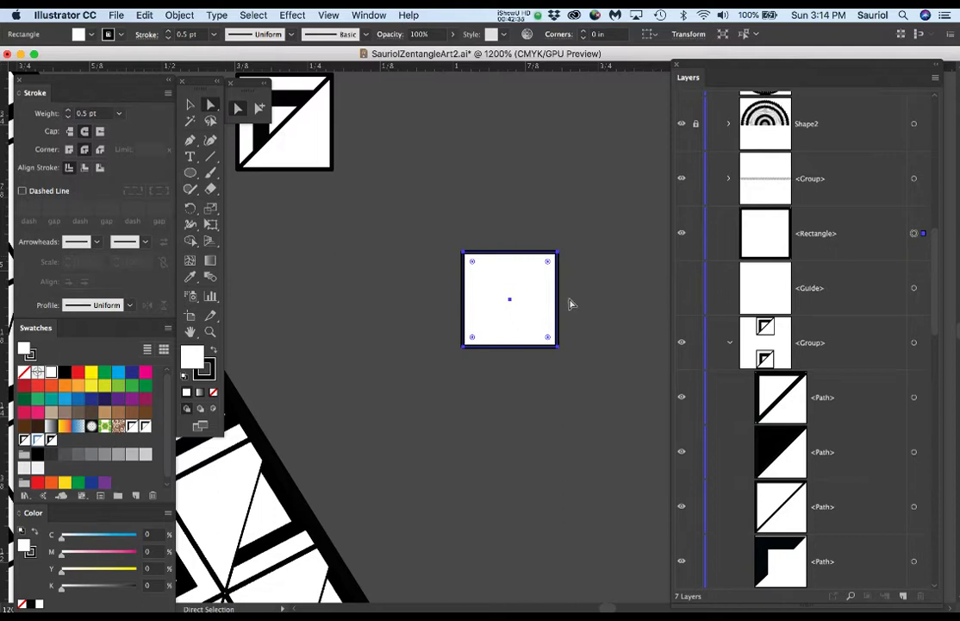
Paste a copy of the white square in front and delete its lower-right anchor point to form a triangle.
{"action": "key", "text": "super+c"}
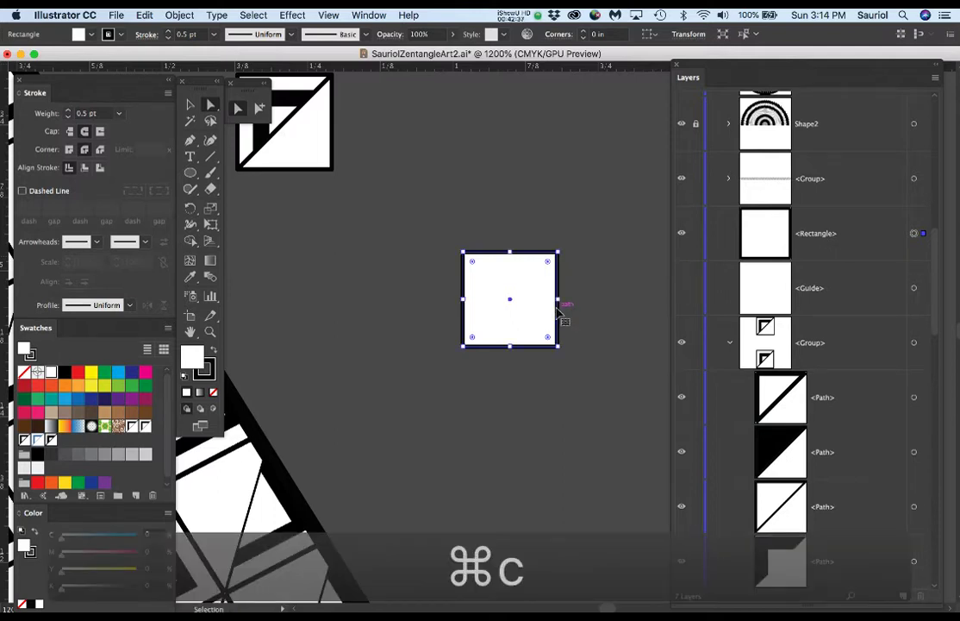
{"action": "key", "text": "super+f"}
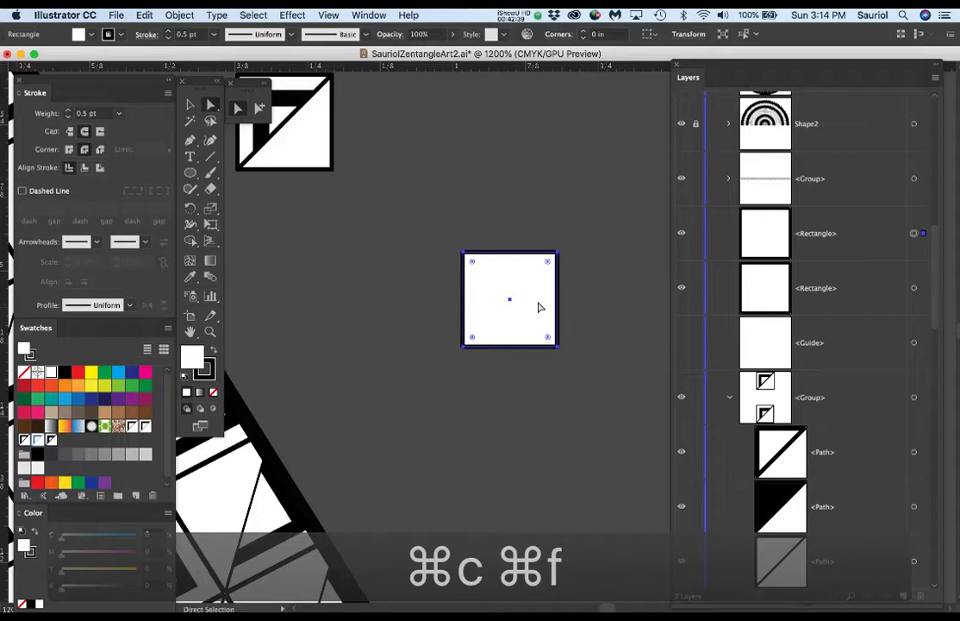
{"action": "key", "text": "p"}
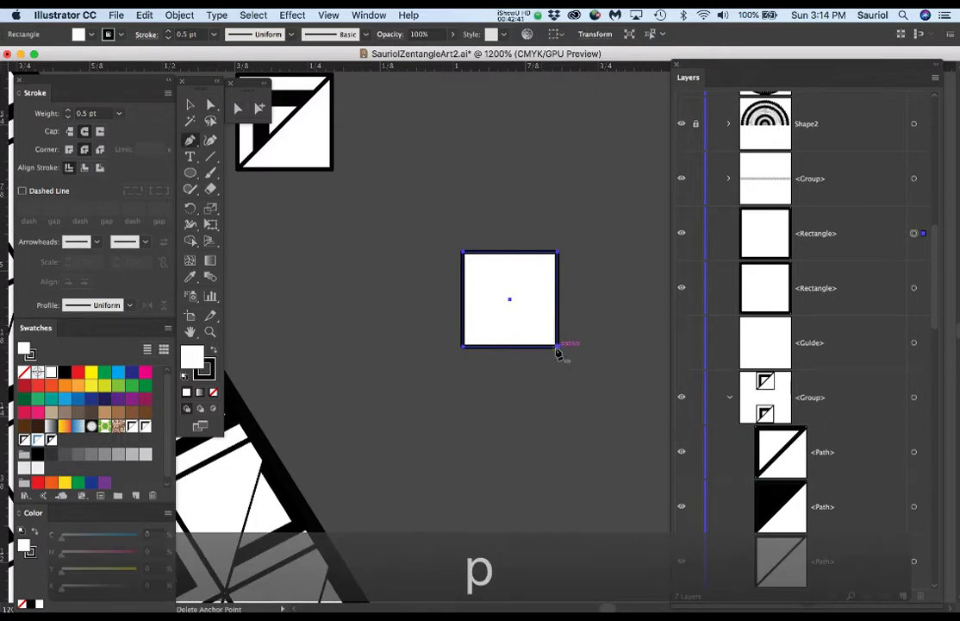
{"action": "left_click", "coordinate": [557, 348]}
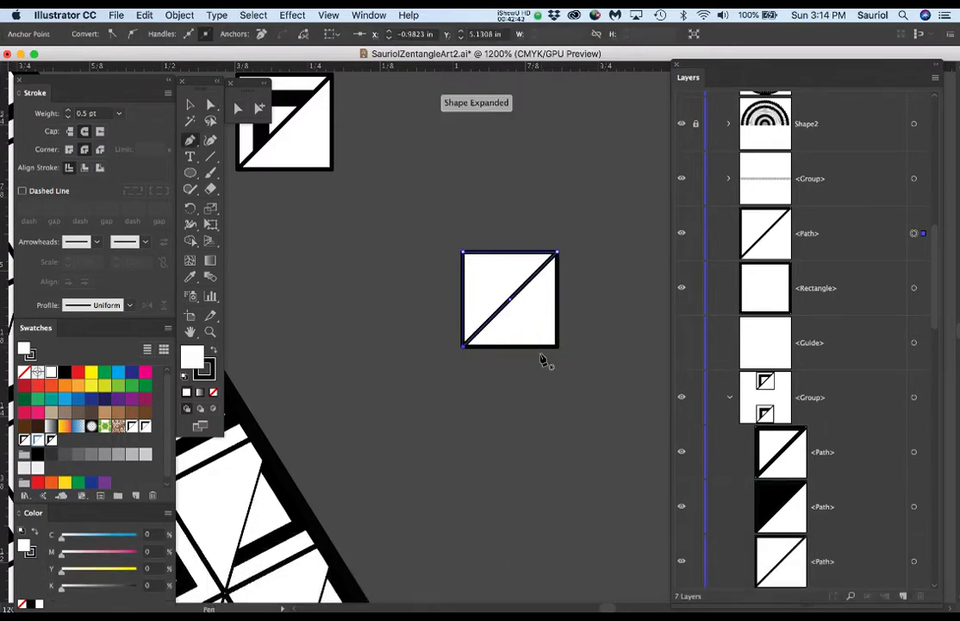
Paste a copy of the triangle in front and give it a 2 pt stroke with butt caps and miter corners.
{"action": "left_click", "coordinate": [550, 212], "text": "super"}
{"action": "left_click", "coordinate": [523, 273], "text": "super"}
{"action": "left_click_drag", "start_coordinate": [508, 274], "coordinate": [521, 316]}
{"action": "key", "text": "super+c"}
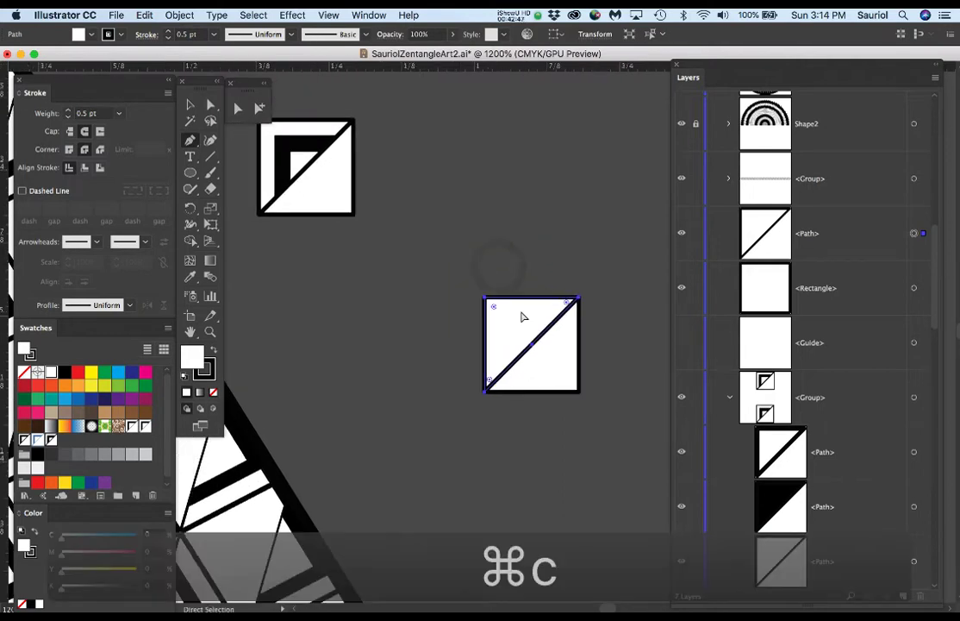
{"action": "key", "text": "super+f"}
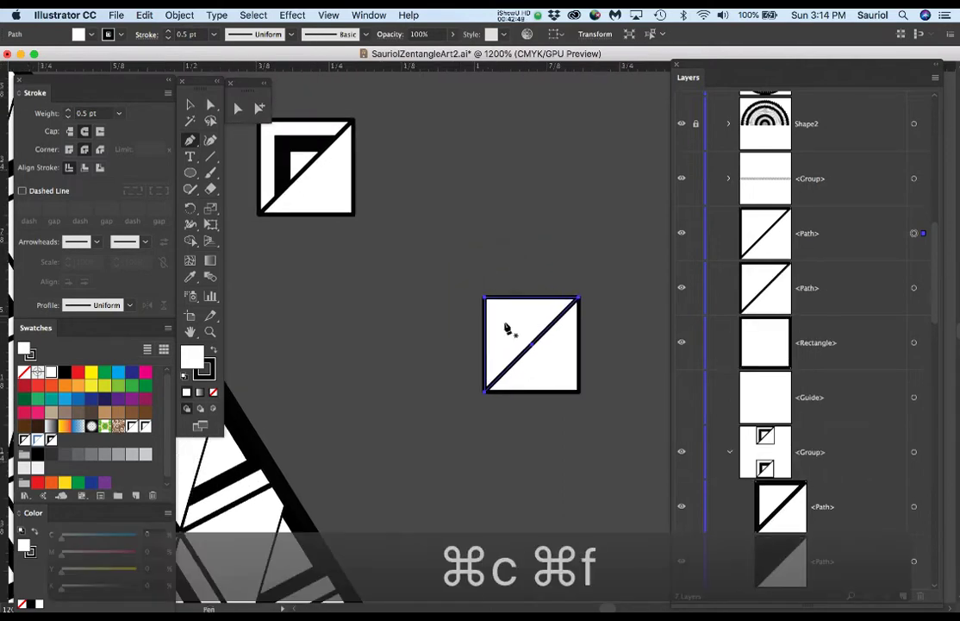
{"action": "left_click", "coordinate": [168, 31]}
{"action": "left_click", "coordinate": [167, 31]}
{"action": "left_click", "coordinate": [168, 31]}
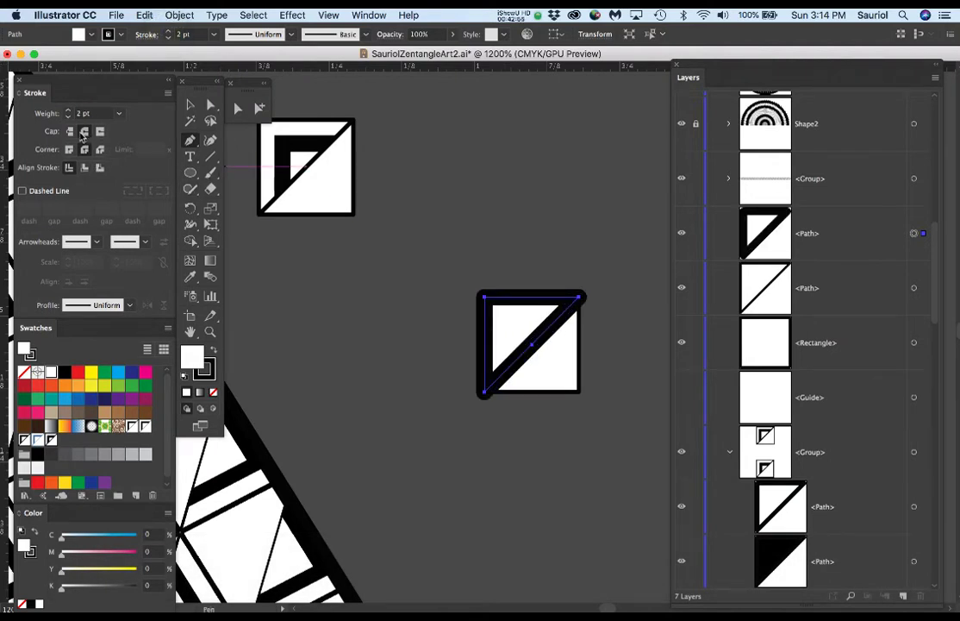
{"action": "left_click", "coordinate": [69, 149]}
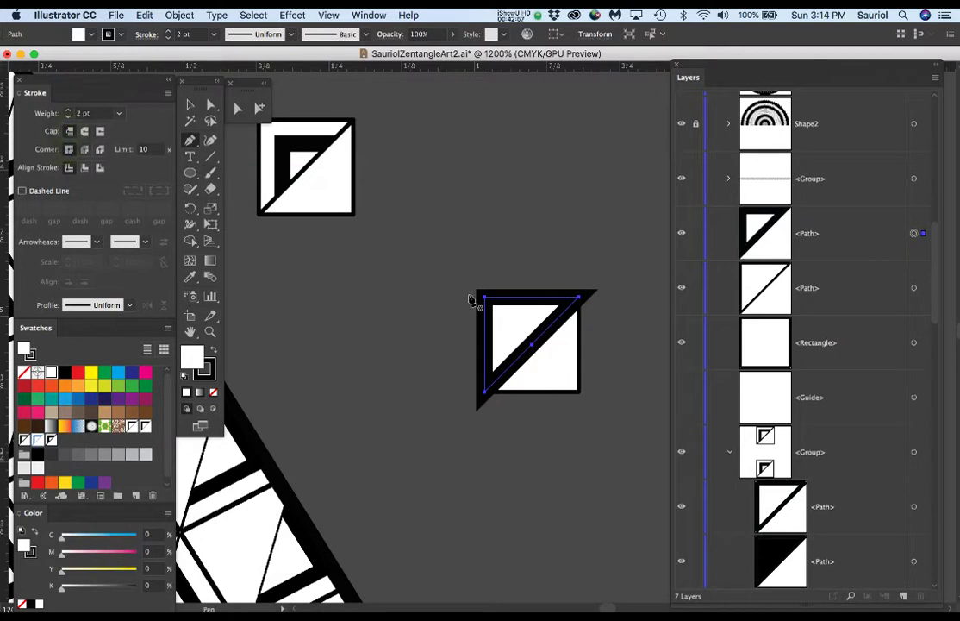
Move the thick-stroked triangle above the square and delete its diagonal segment, leaving an open L-shaped path.
{"action": "key", "text": "a"}
{"action": "left_click_drag", "start_coordinate": [545, 335], "coordinate": [546, 197]}
{"action": "left_click", "coordinate": [563, 215]}
{"action": "left_click", "coordinate": [541, 207]}
{"action": "key", "text": "p"}
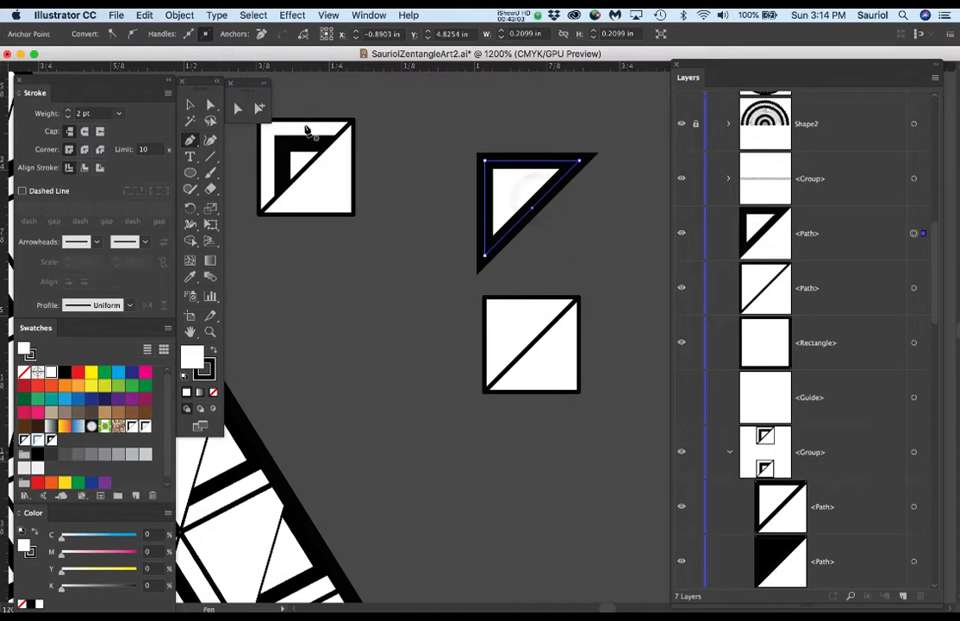
{"action": "key", "text": "a"}
{"action": "left_click", "coordinate": [610, 245]}
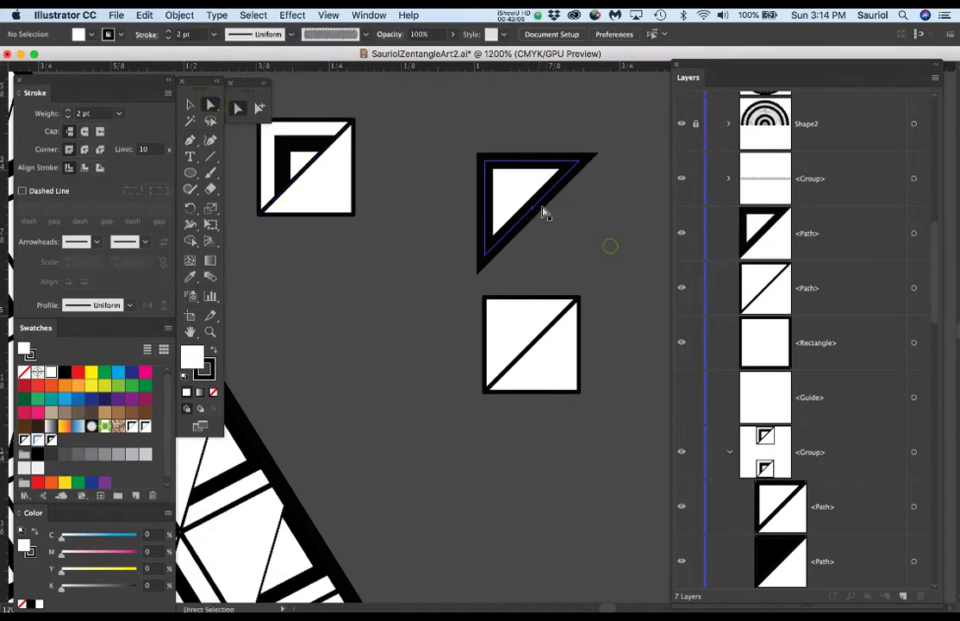
{"action": "left_click", "coordinate": [540, 199]}
{"action": "key", "text": "Delete"}
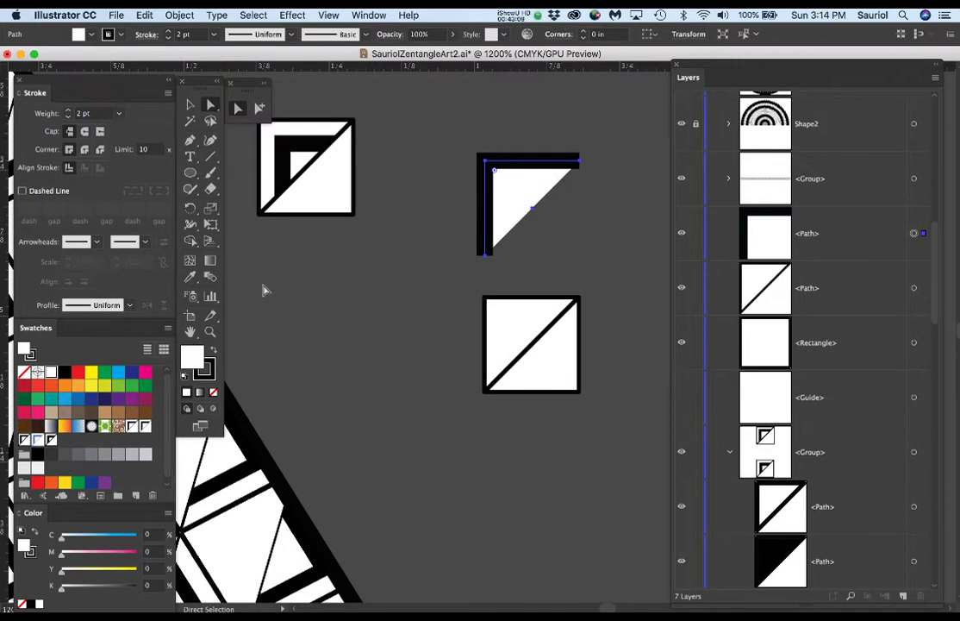
Remove the L-shaped path's fill and move it onto the square, inset slightly from the upper-left corner.
{"action": "left_click", "coordinate": [214, 393]}
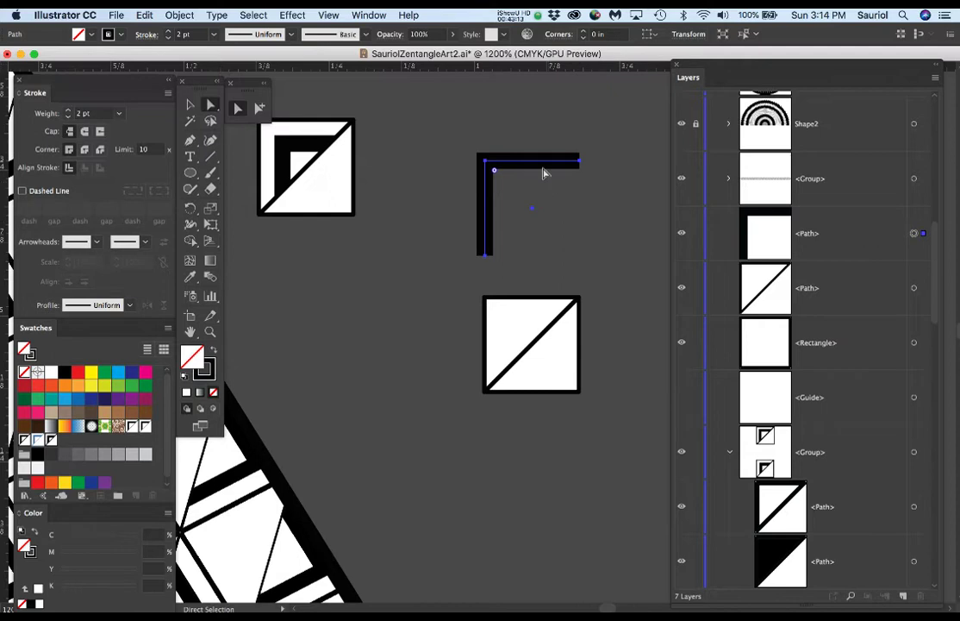
{"action": "left_click_drag", "start_coordinate": [543, 165], "coordinate": [563, 321]}
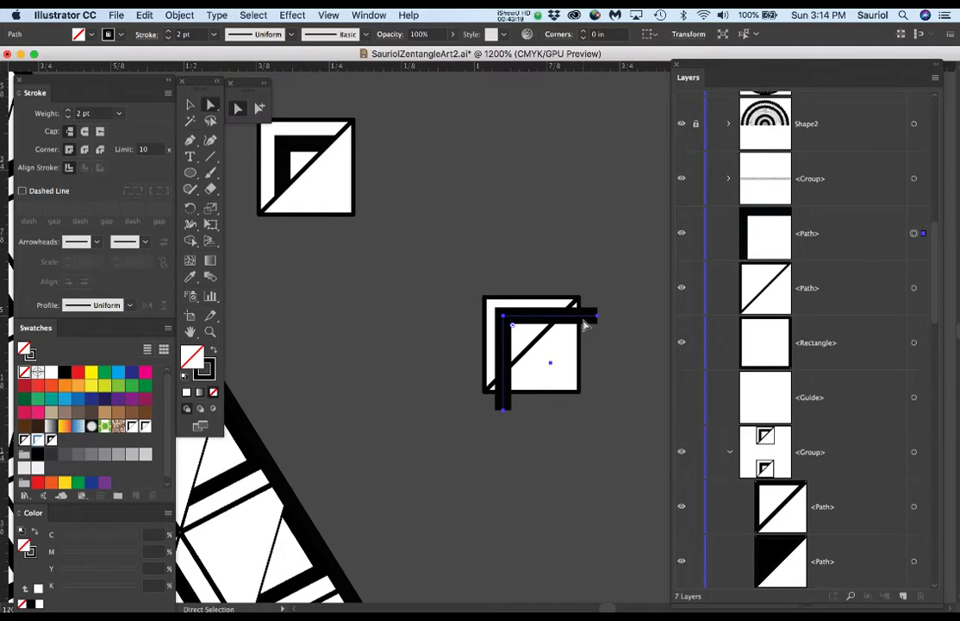
{"action": "scroll", "coordinate": [580, 346], "scroll_direction": "up", "scroll_amount": 2}
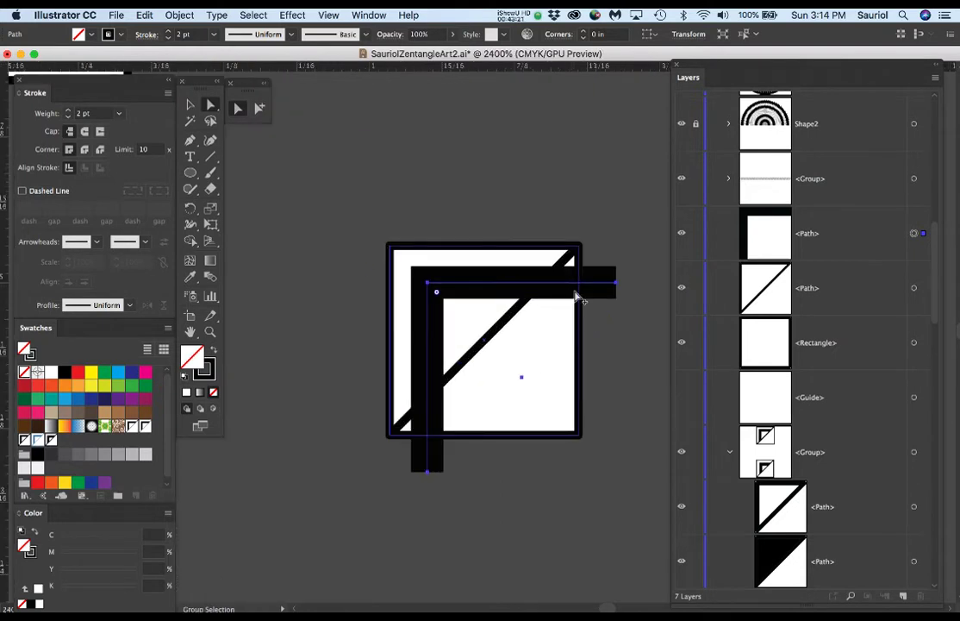
Try to shorten the L-shaped path's horizontal arm to the square's diagonal, and undo the change.
{"action": "left_click_drag", "start_coordinate": [616, 282], "coordinate": [543, 289]}
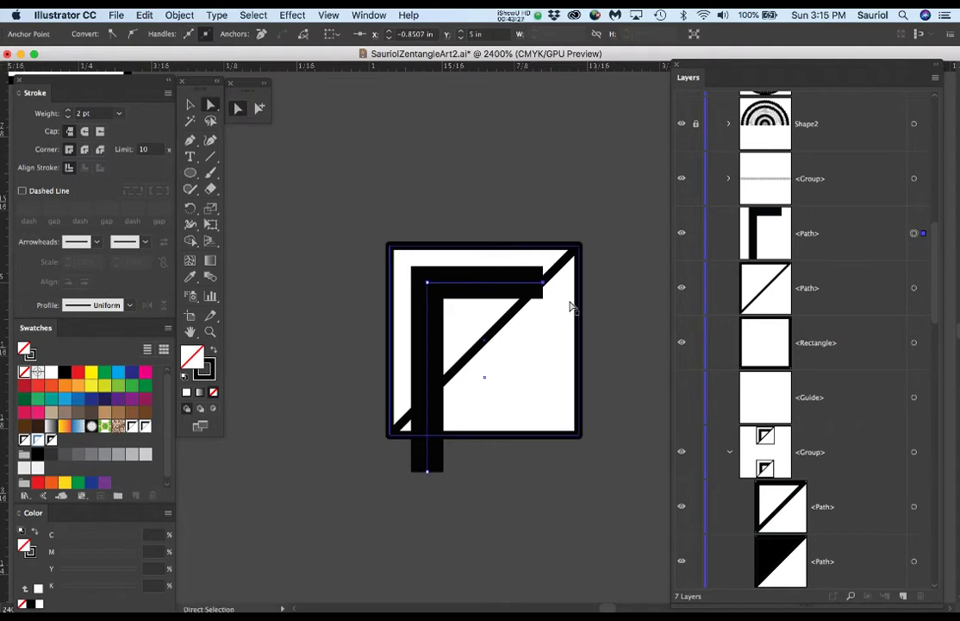
{"action": "key", "text": "super+z"}
{"action": "key", "text": "super+z"}
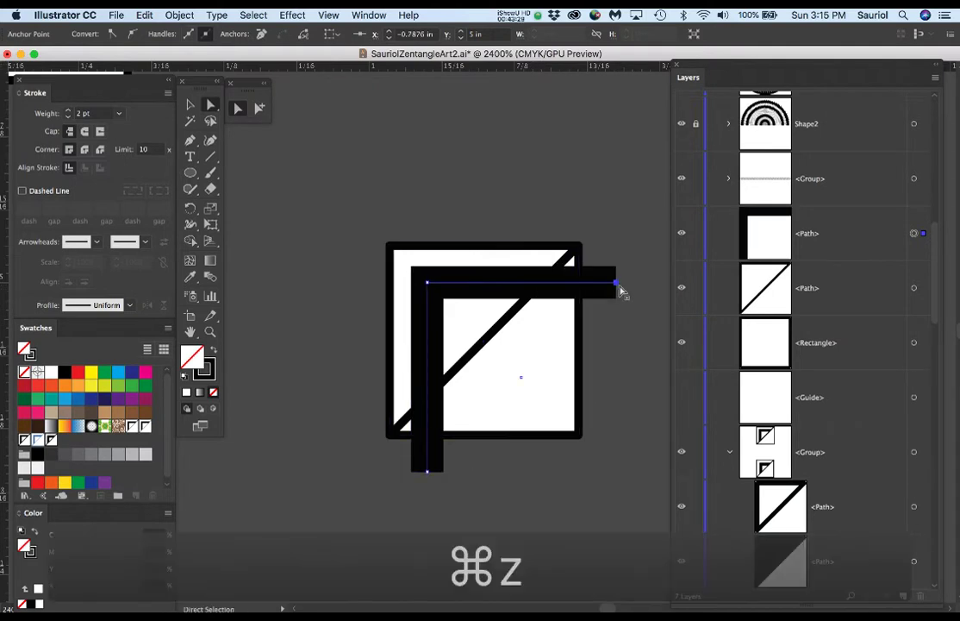
{"action": "key", "text": "super+z"}
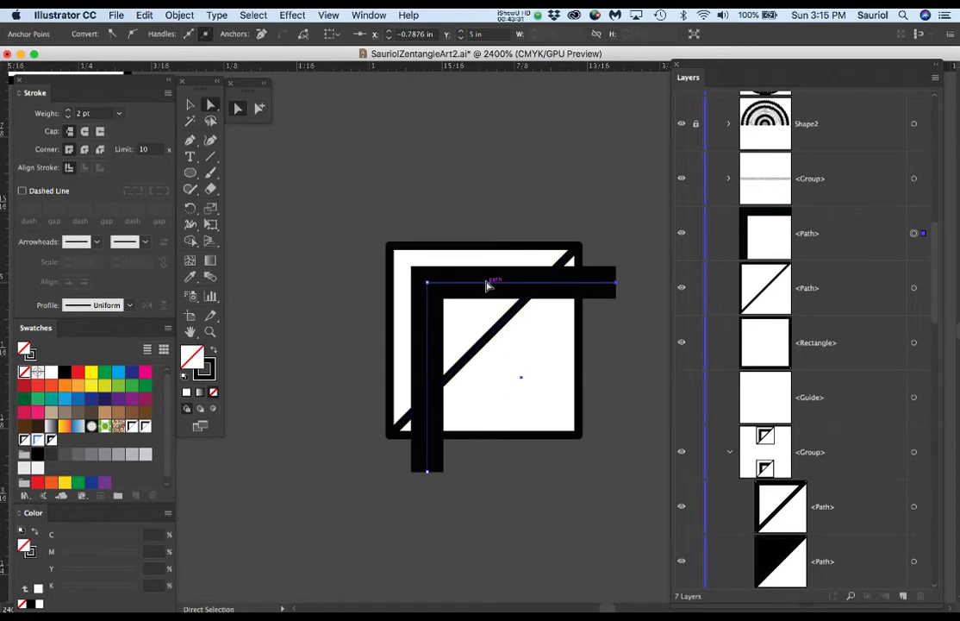
Convert the L-shaped path's 2 pt stroke into a filled outline shape and clear the selection.
{"action": "left_click", "coordinate": [487, 285]}
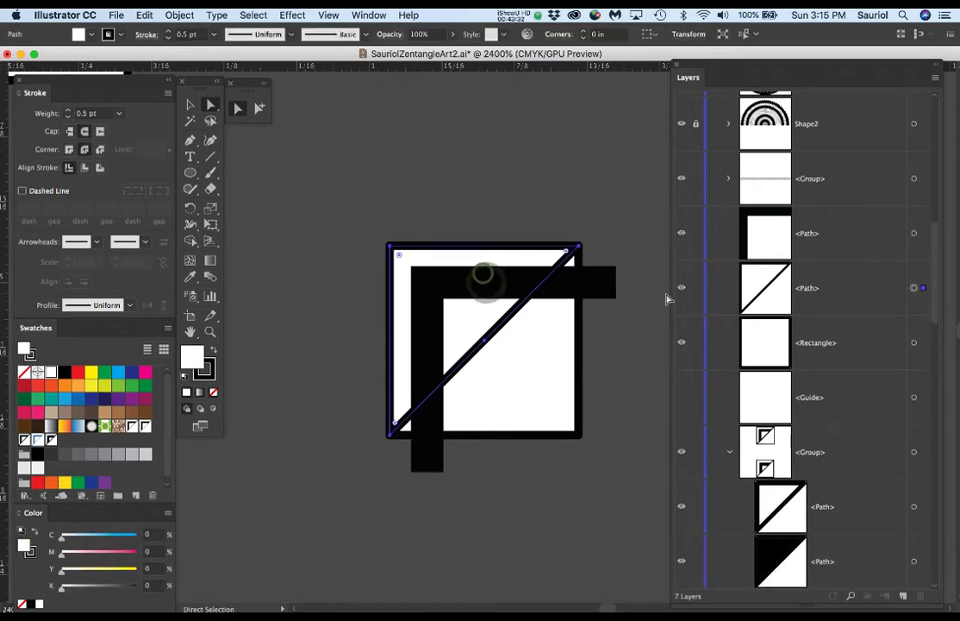
{"action": "left_click", "coordinate": [600, 285]}
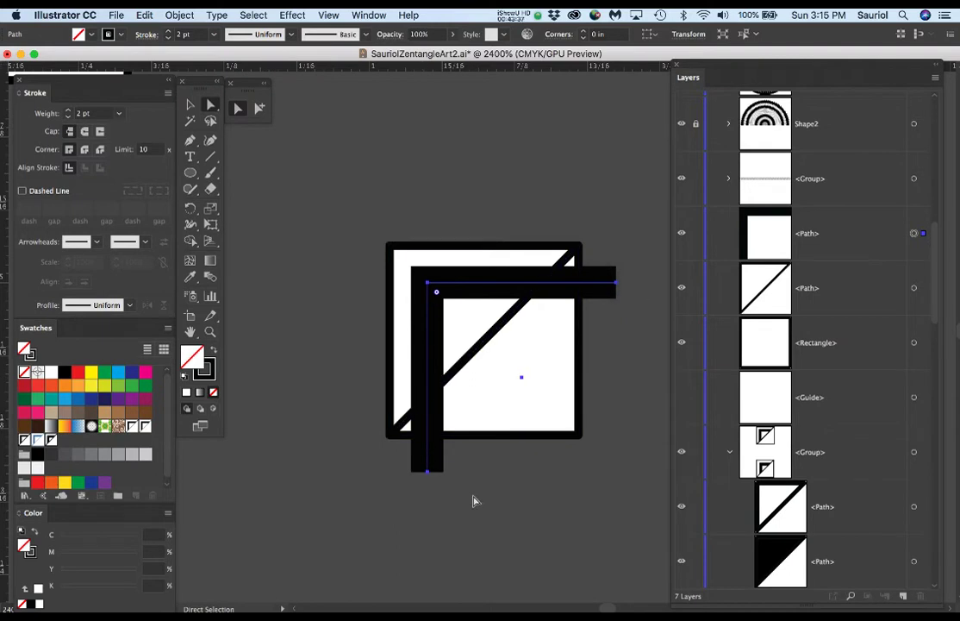
{"action": "left_click", "coordinate": [176, 15]}
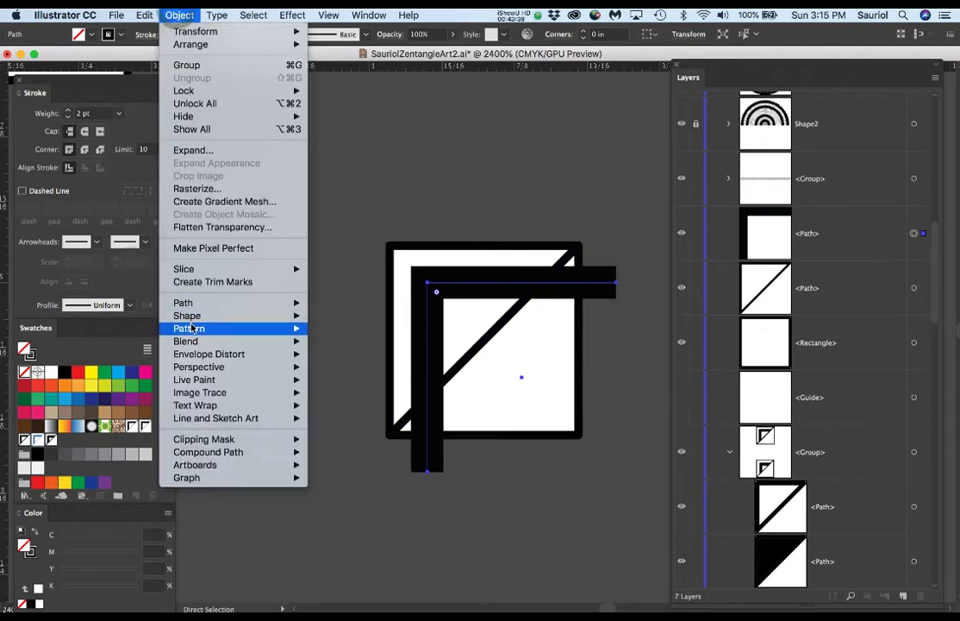
{"action": "mouse_move", "coordinate": [200, 308]}
{"action": "left_click", "coordinate": [380, 335]}
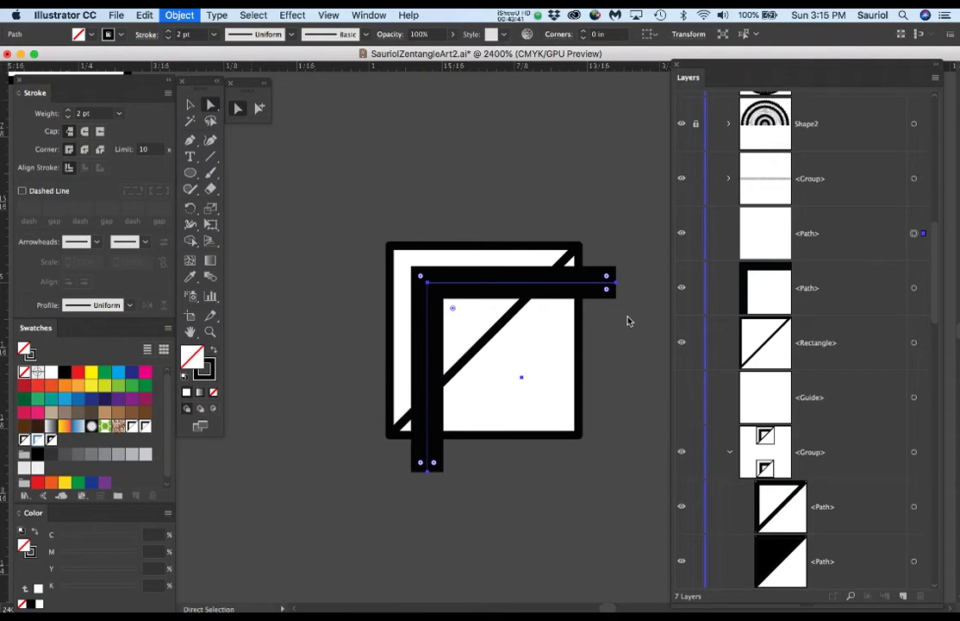
{"action": "left_click", "coordinate": [627, 316]}
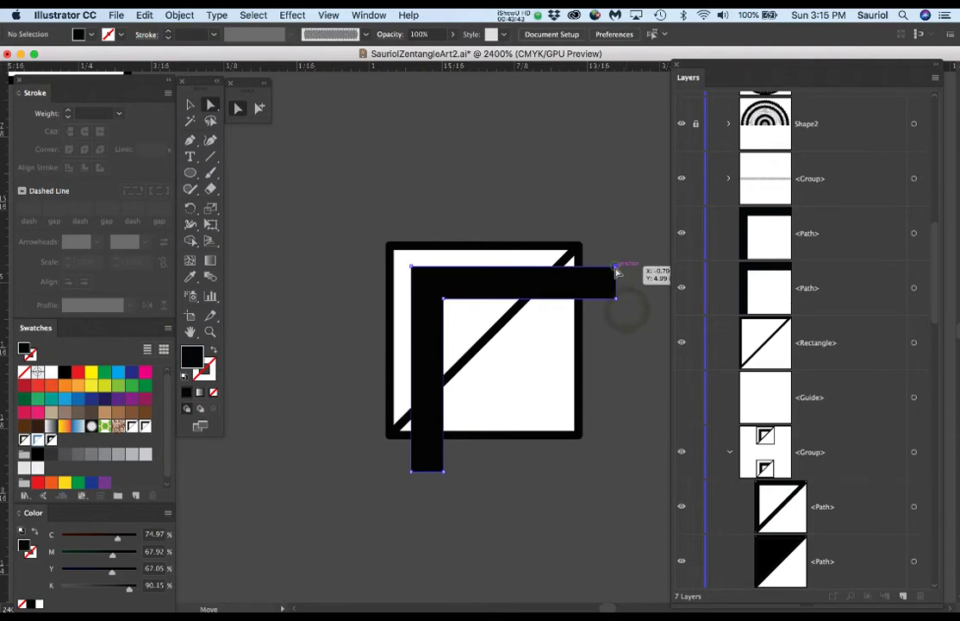
Shorten the L-shape's horizontal arm by moving its two end anchor points onto the diagonal, giving it a slanted end.
{"action": "left_click", "coordinate": [616, 297]}
{"action": "left_click", "coordinate": [615, 268], "text": "shift"}
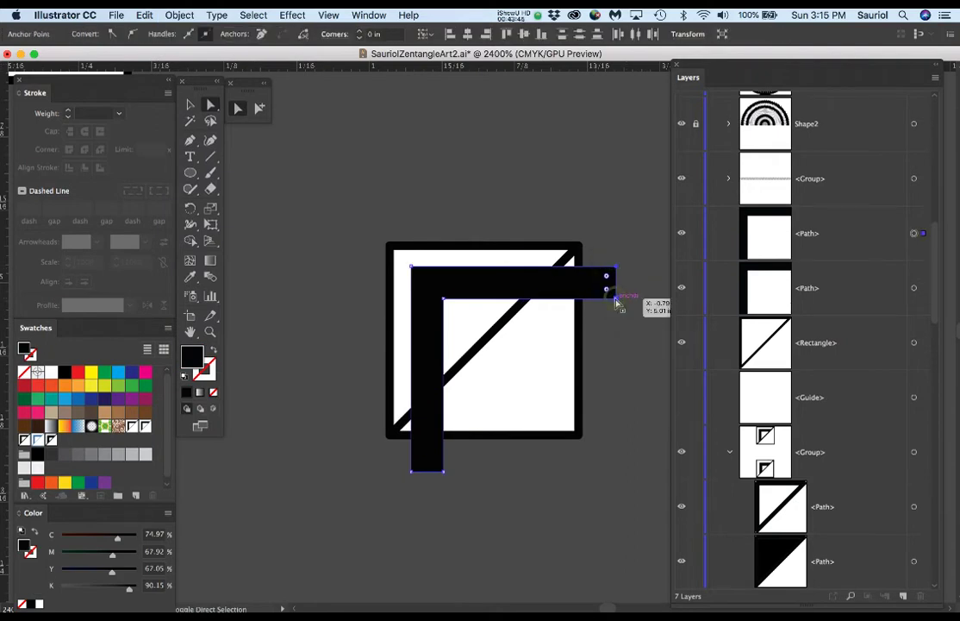
{"action": "left_click_drag", "start_coordinate": [619, 306], "coordinate": [525, 298]}
{"action": "left_click", "coordinate": [560, 299]}
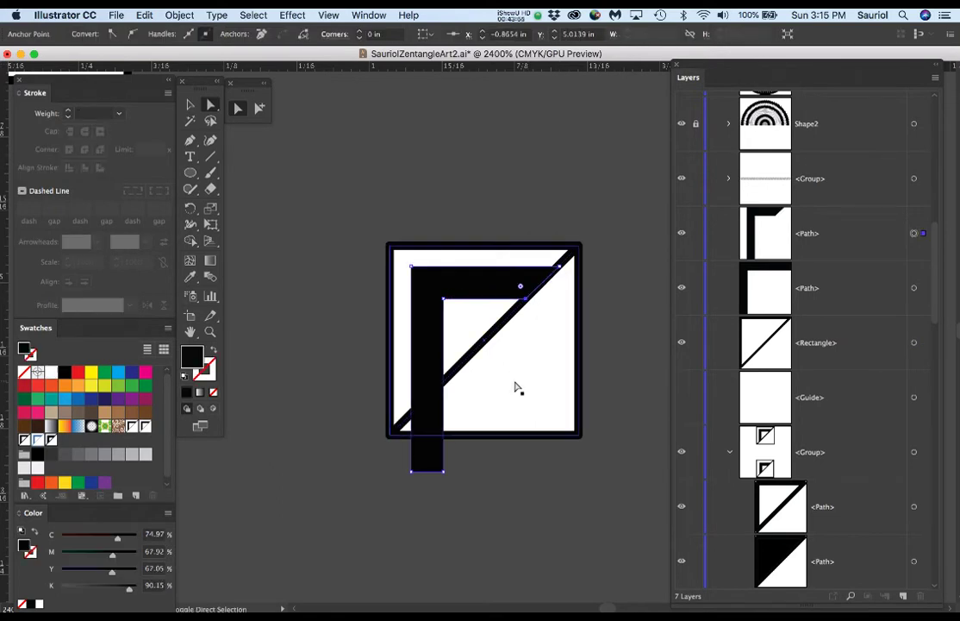
Shorten the L-shape's vertical arm by moving its two lower end anchor points onto the diagonal, and clear the selection.
{"action": "left_click_drag", "start_coordinate": [412, 470], "coordinate": [411, 415]}
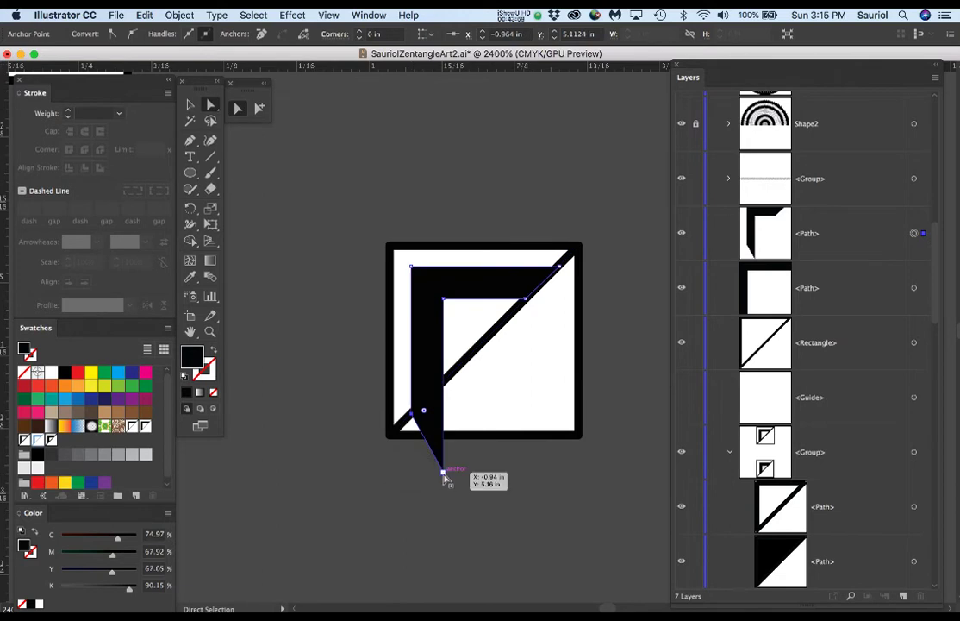
{"action": "left_click_drag", "start_coordinate": [444, 474], "coordinate": [443, 376]}
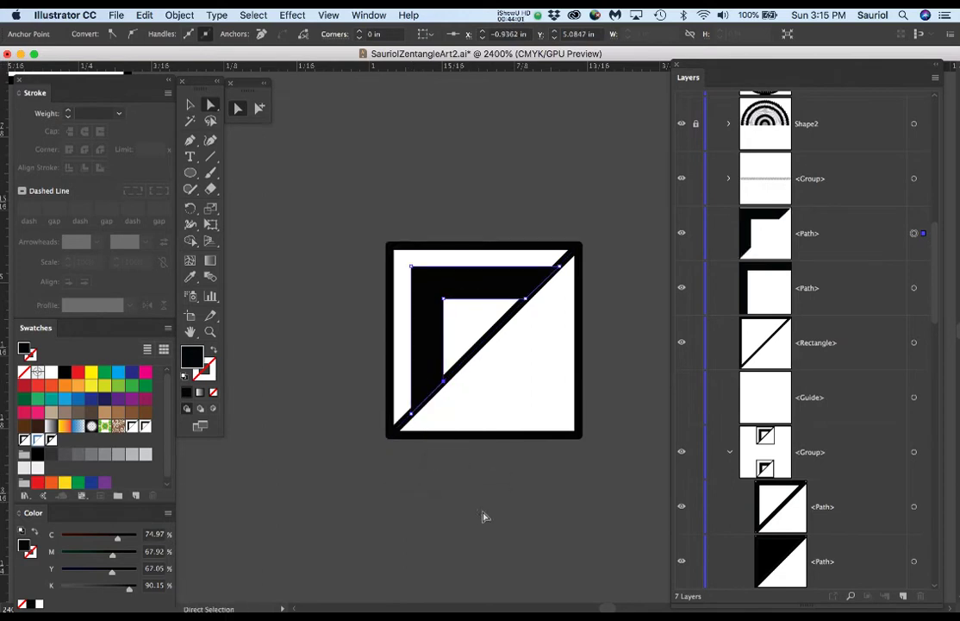
{"action": "left_click", "coordinate": [479, 512]}
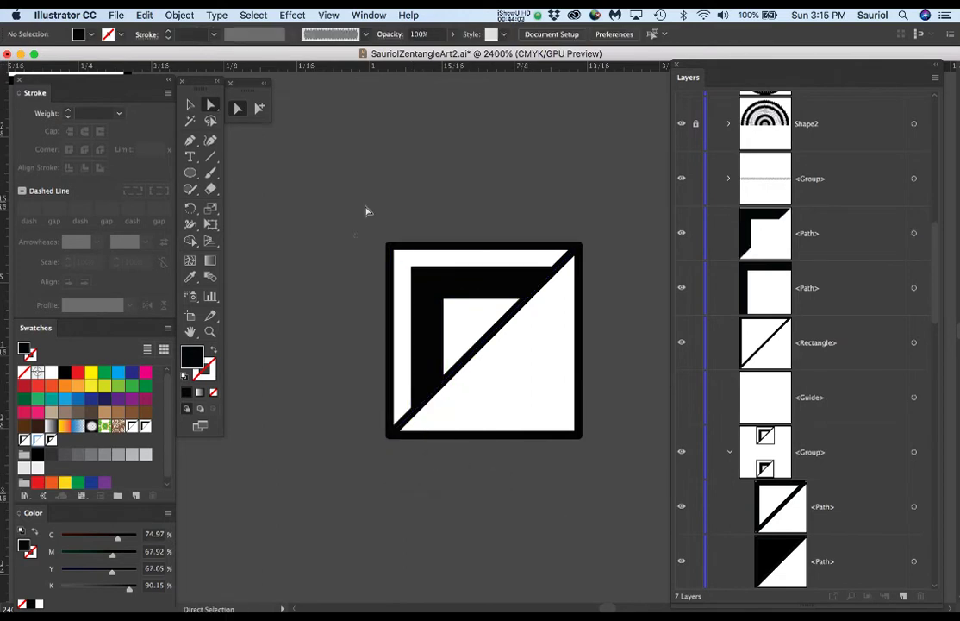
Group the square, the diagonal and the L-shaped band into one tile.
{"action": "left_click_drag", "start_coordinate": [617, 512], "coordinate": [615, 505]}
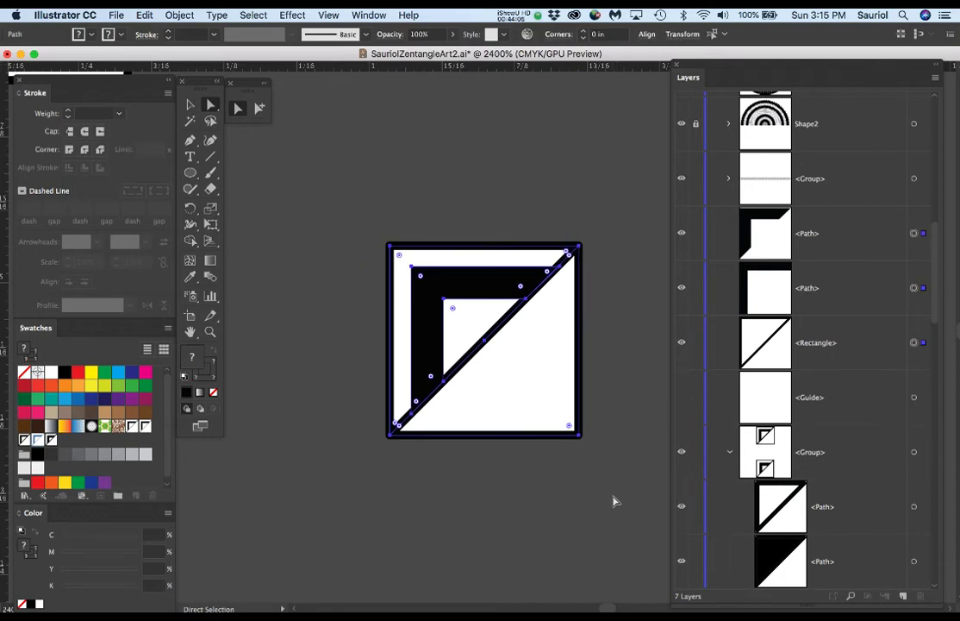
{"action": "key", "text": "super+g"}
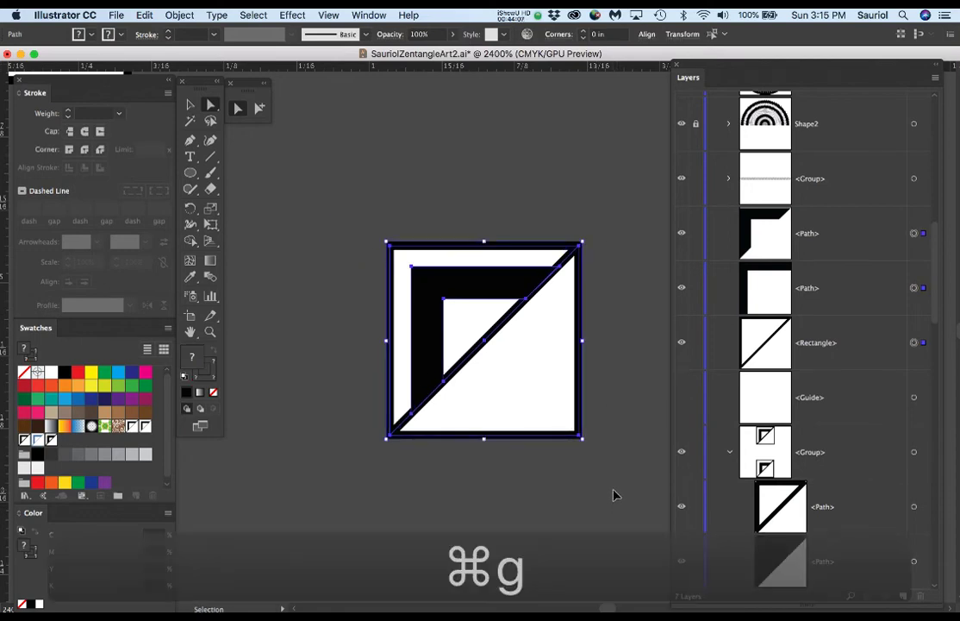
{"action": "scroll", "coordinate": [542, 420], "scroll_direction": "down", "scroll_amount": 6}
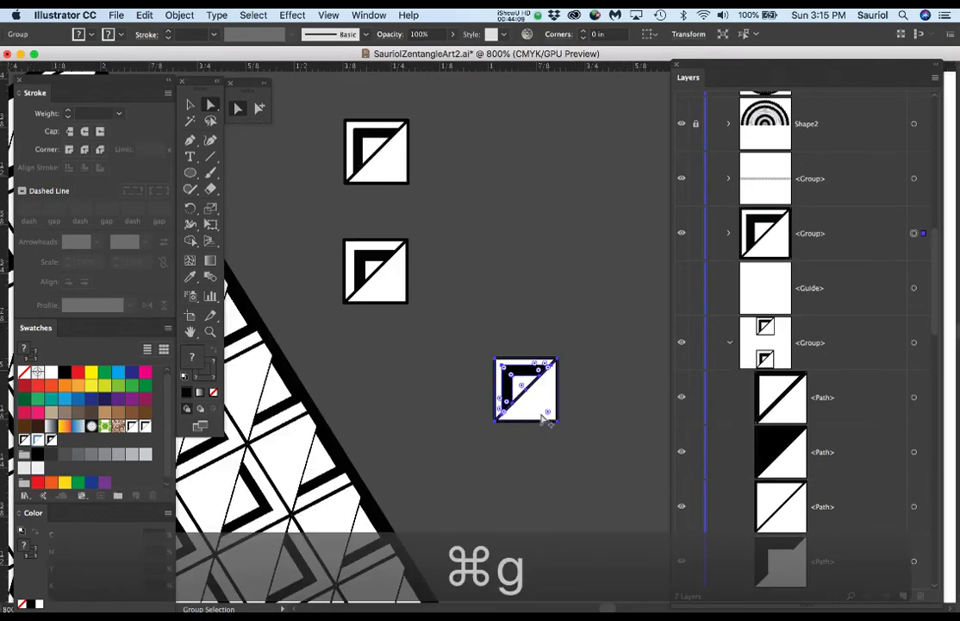
{"action": "scroll", "coordinate": [544, 418], "scroll_direction": "down", "scroll_amount": 1}
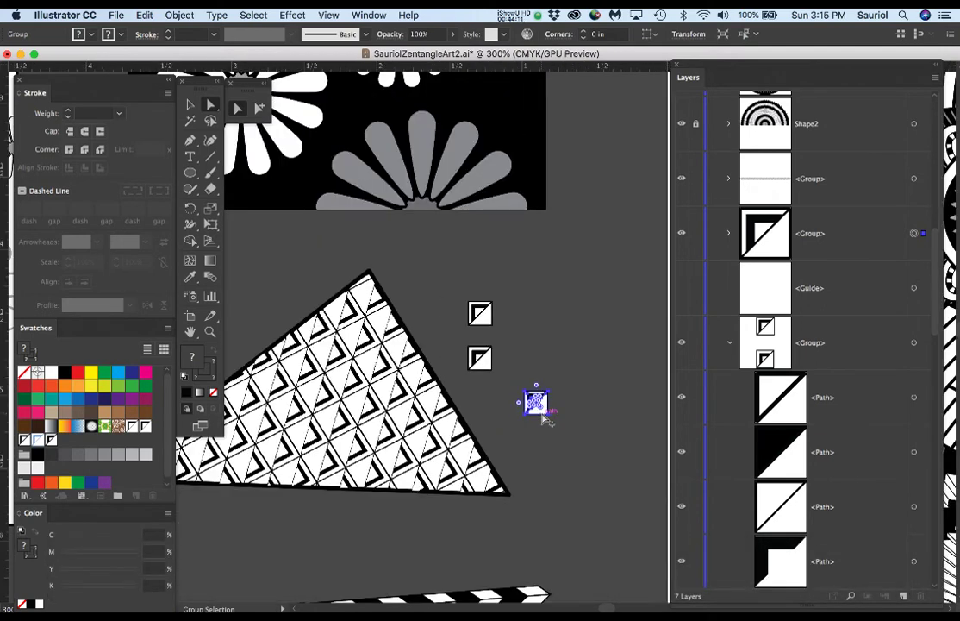
{"action": "scroll", "coordinate": [543, 418], "scroll_direction": "down", "scroll_amount": 1}
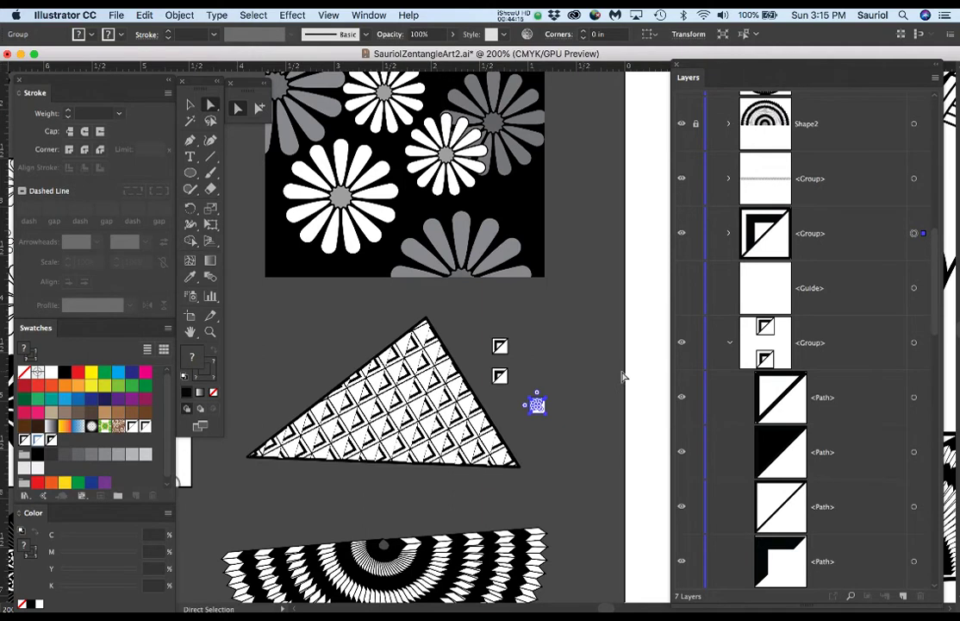
{"action": "left_click", "coordinate": [319, 34]}
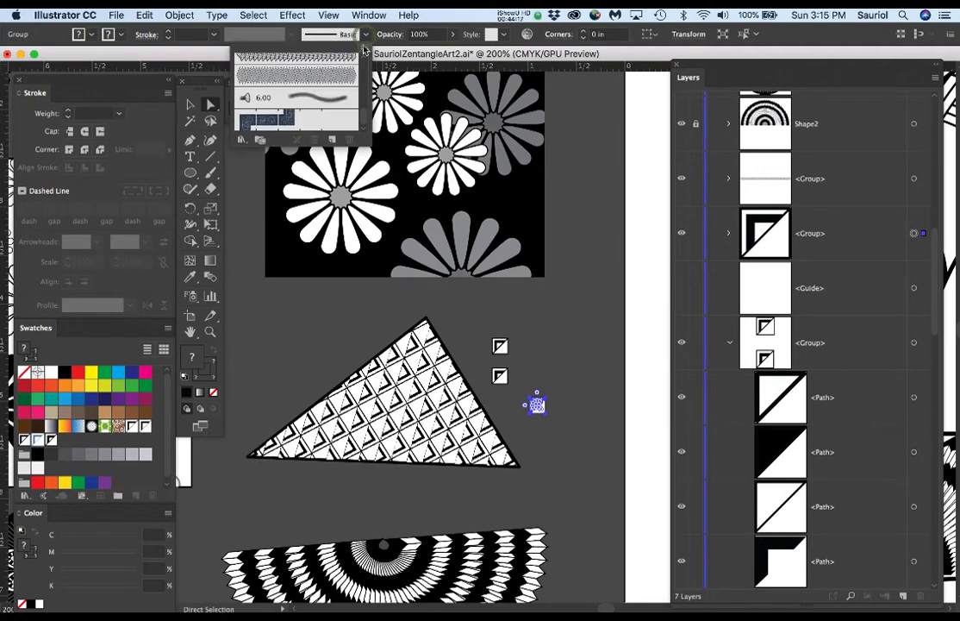
{"action": "left_click", "coordinate": [364, 50]}
{"action": "left_click", "coordinate": [399, 58]}
{"action": "left_click", "coordinate": [360, 363]}
{"action": "left_click", "coordinate": [180, 15]}
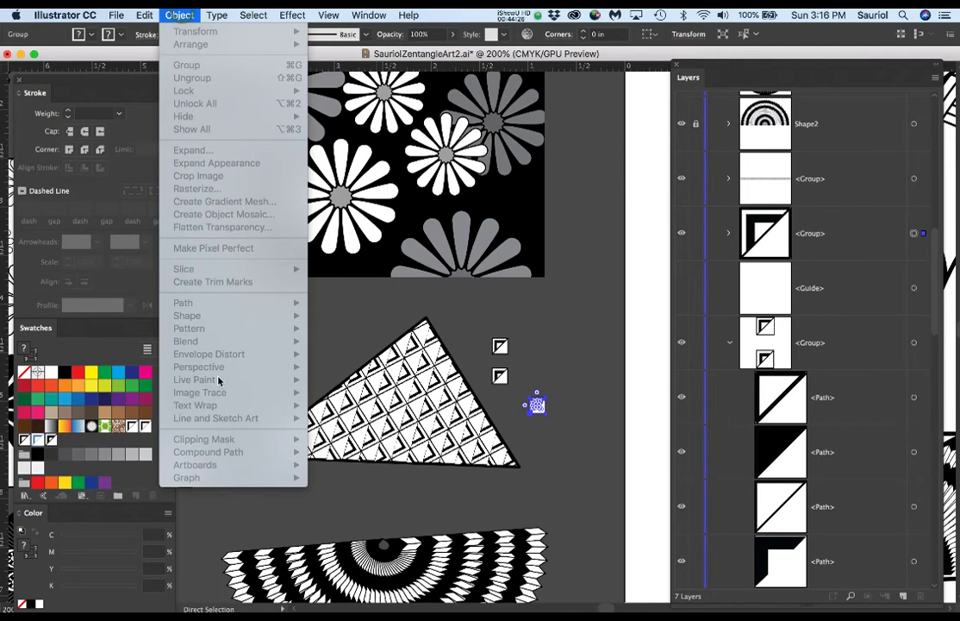
{"action": "left_click", "coordinate": [569, 337]}
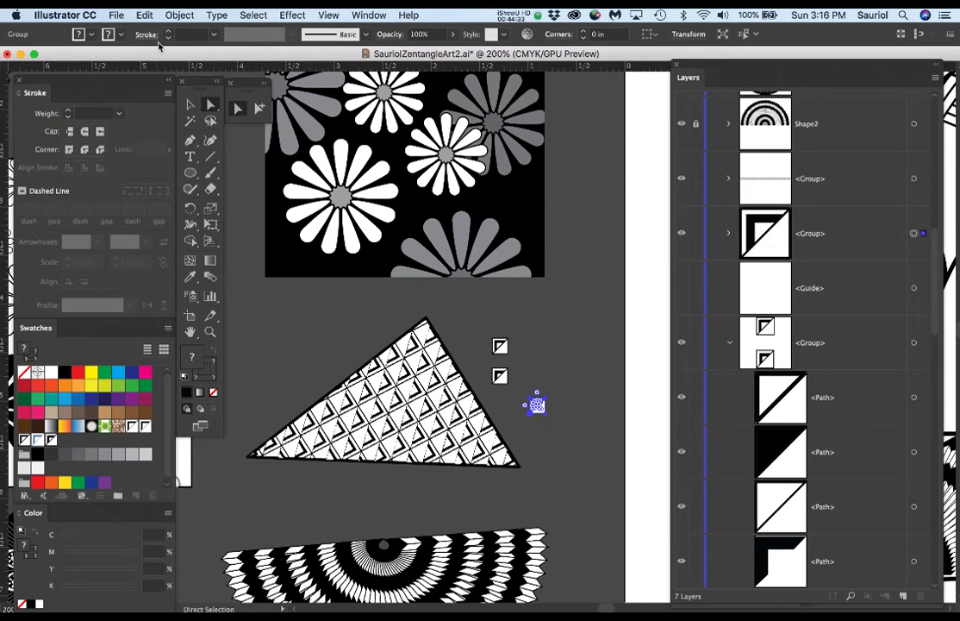
{"action": "left_click", "coordinate": [180, 15]}
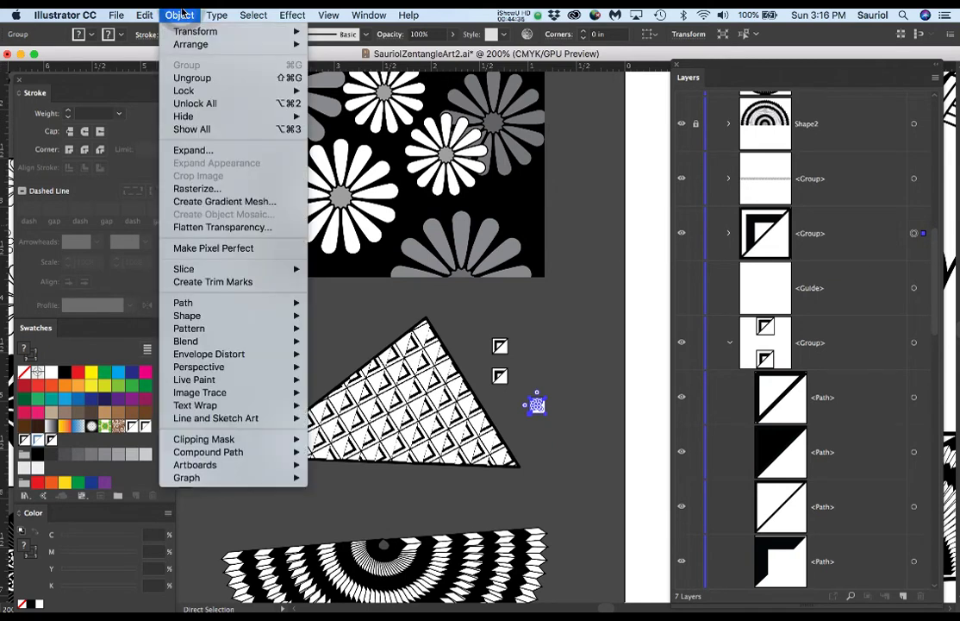
{"action": "left_click", "coordinate": [180, 15]}
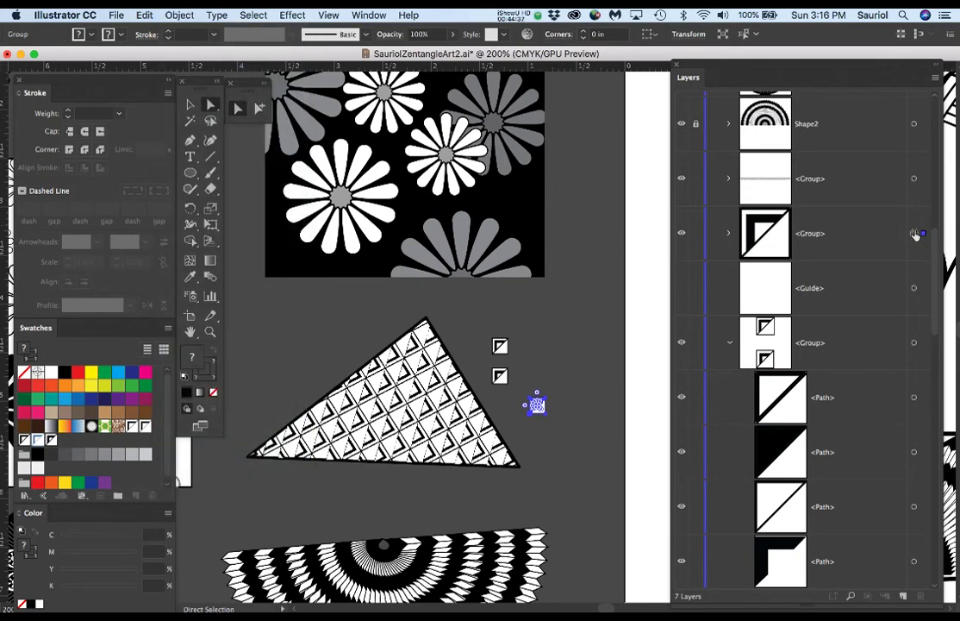
Make a pattern swatch from the grouped tile with the Grid tile type and exit pattern editing mode.
{"action": "left_click", "coordinate": [180, 14]}
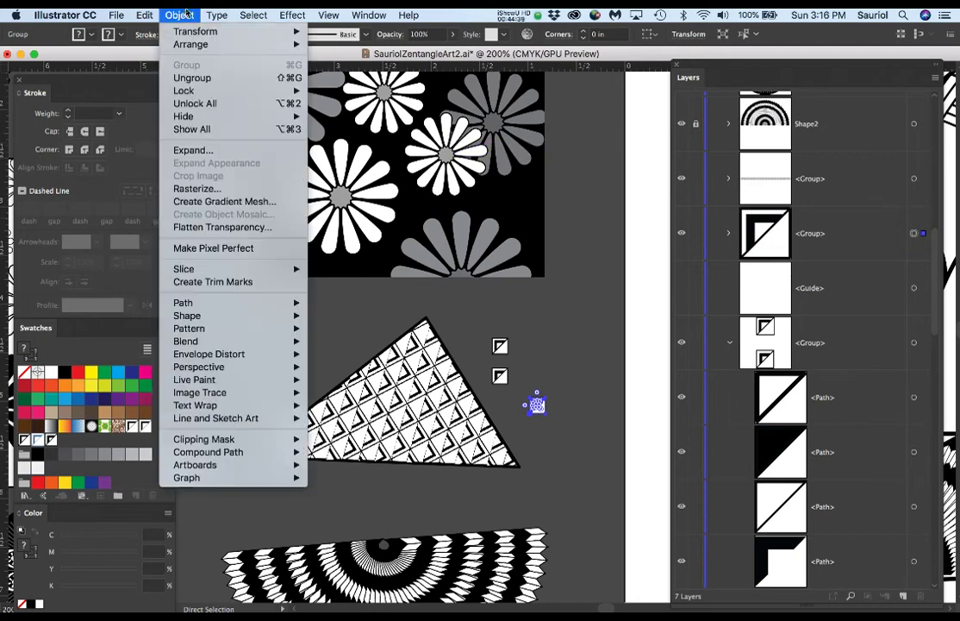
{"action": "mouse_move", "coordinate": [241, 341]}
{"action": "mouse_move", "coordinate": [297, 328]}
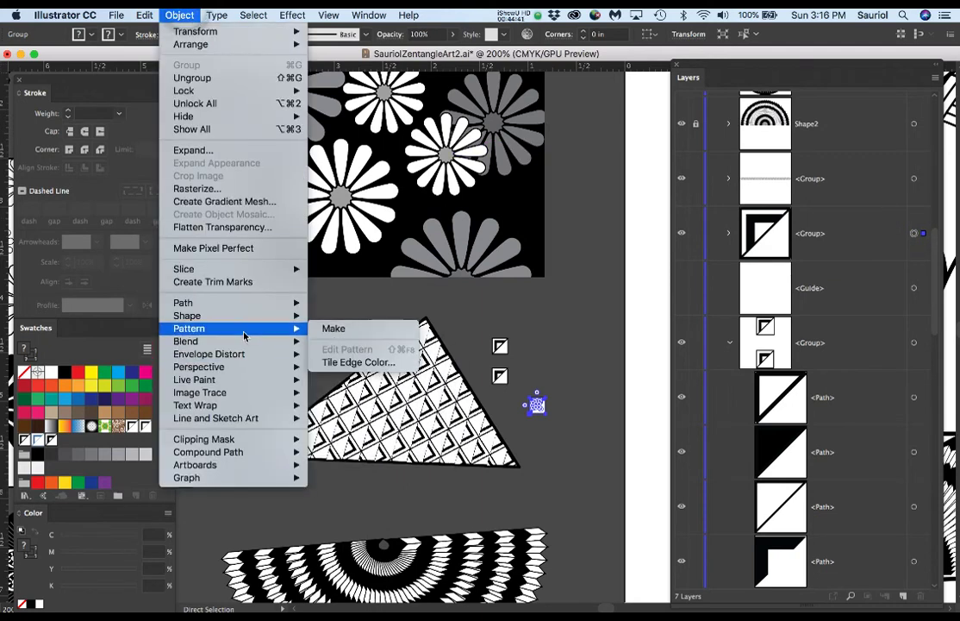
{"action": "left_click", "coordinate": [331, 329]}
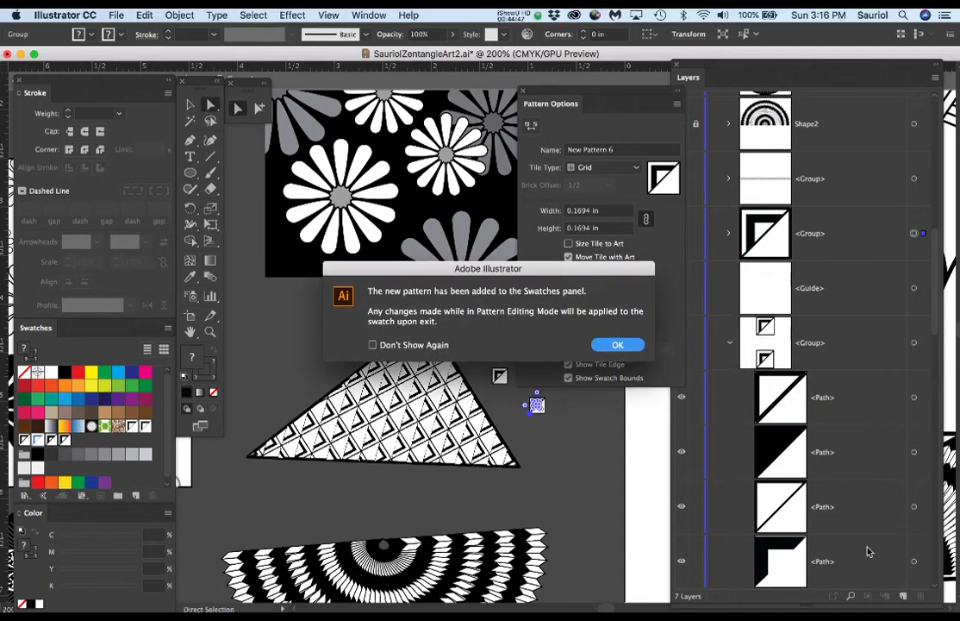
{"action": "left_click", "coordinate": [617, 345]}
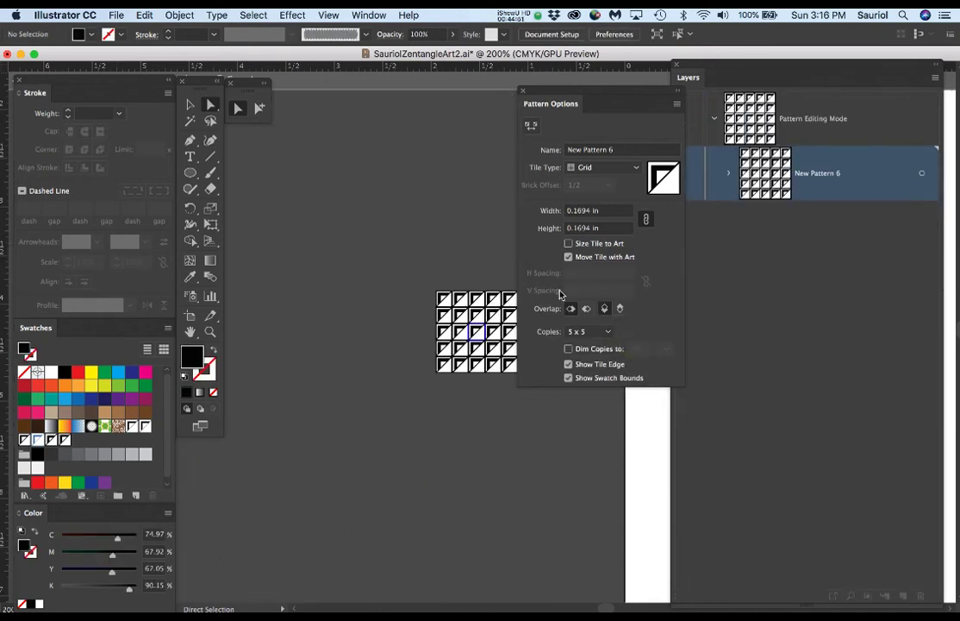
{"action": "left_click", "coordinate": [936, 83]}
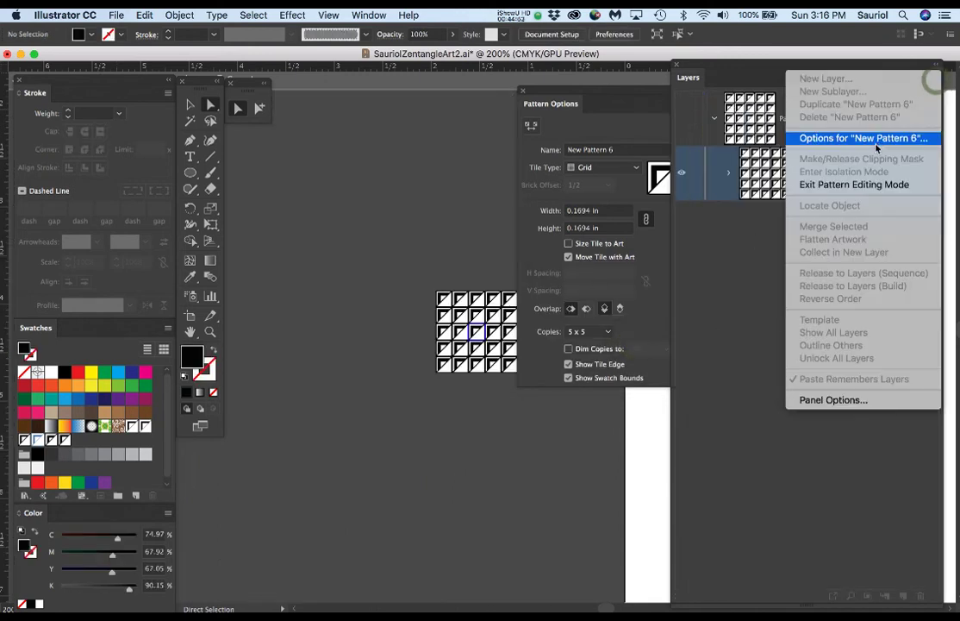
{"action": "left_click", "coordinate": [863, 184]}
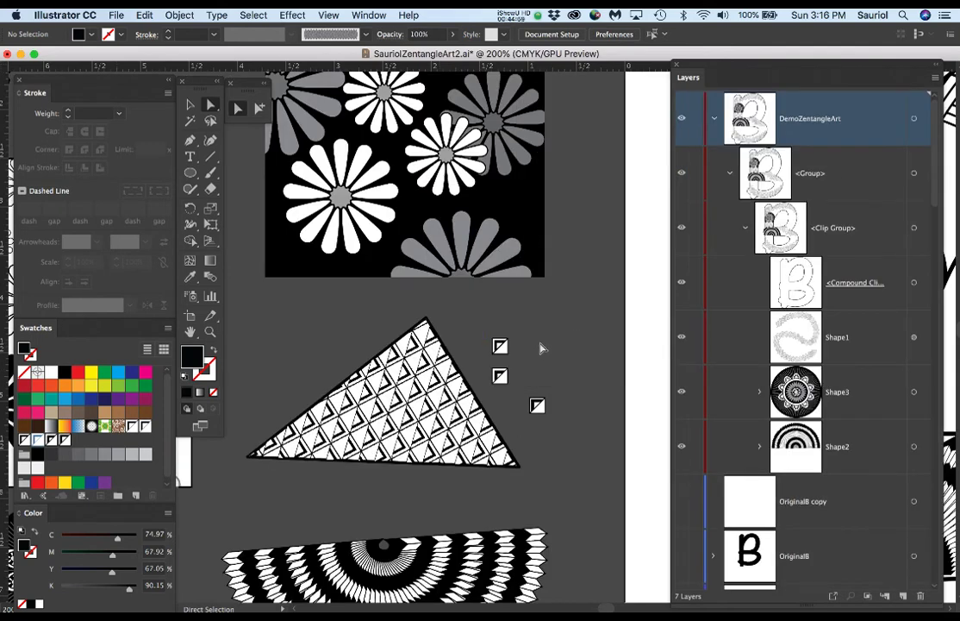
Draw a circle about 3.25 in across in the empty area below the large half-circle fan.
{"action": "scroll", "coordinate": [543, 349], "scroll_direction": "down", "scroll_amount": 1}
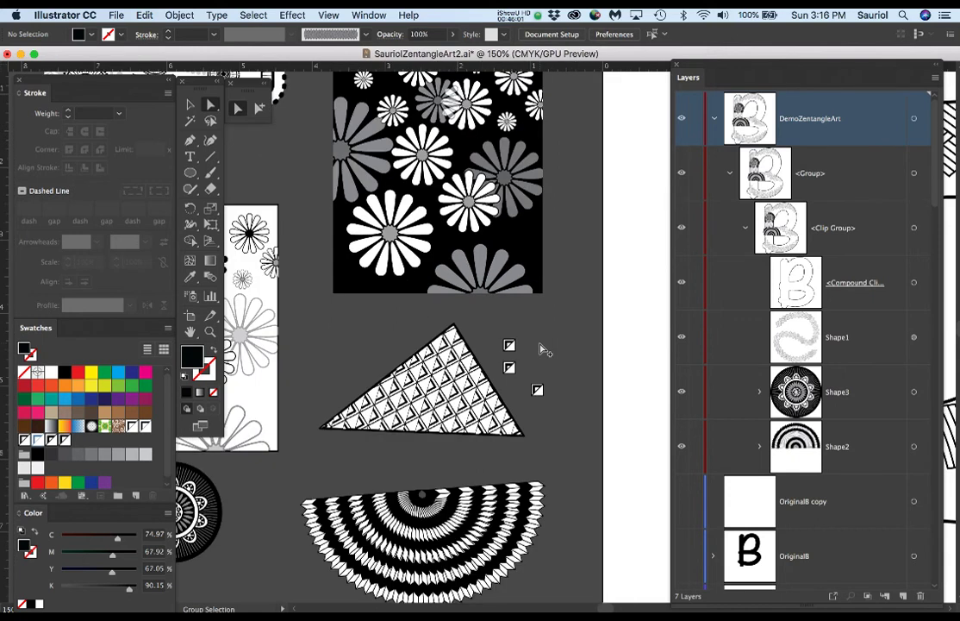
{"action": "scroll", "coordinate": [543, 349], "scroll_direction": "down", "scroll_amount": 1}
{"action": "scroll", "coordinate": [542, 340], "scroll_direction": "right", "scroll_amount": 5}
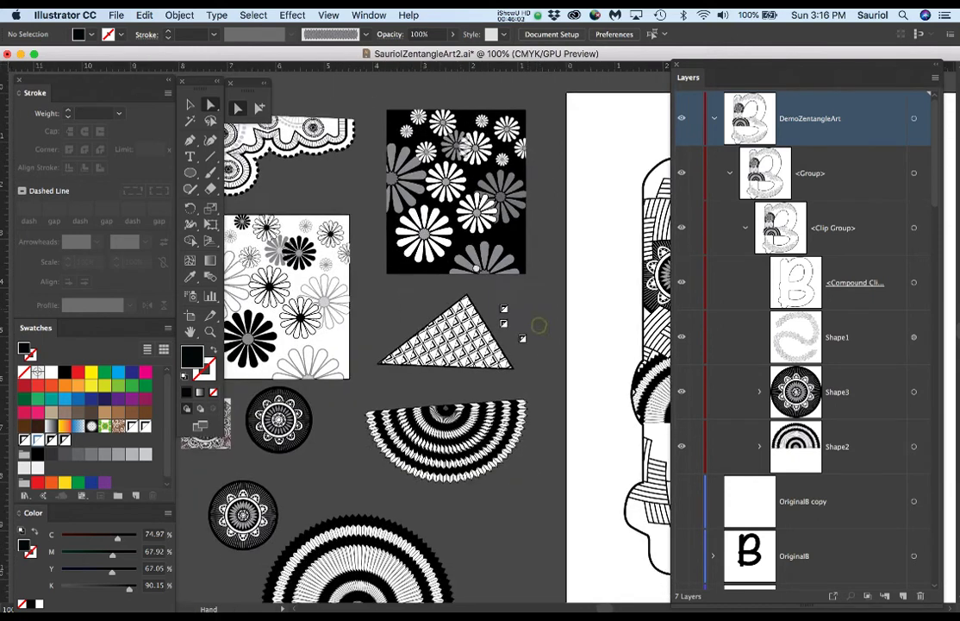
{"action": "scroll", "coordinate": [535, 325], "scroll_direction": "right", "scroll_amount": 3}
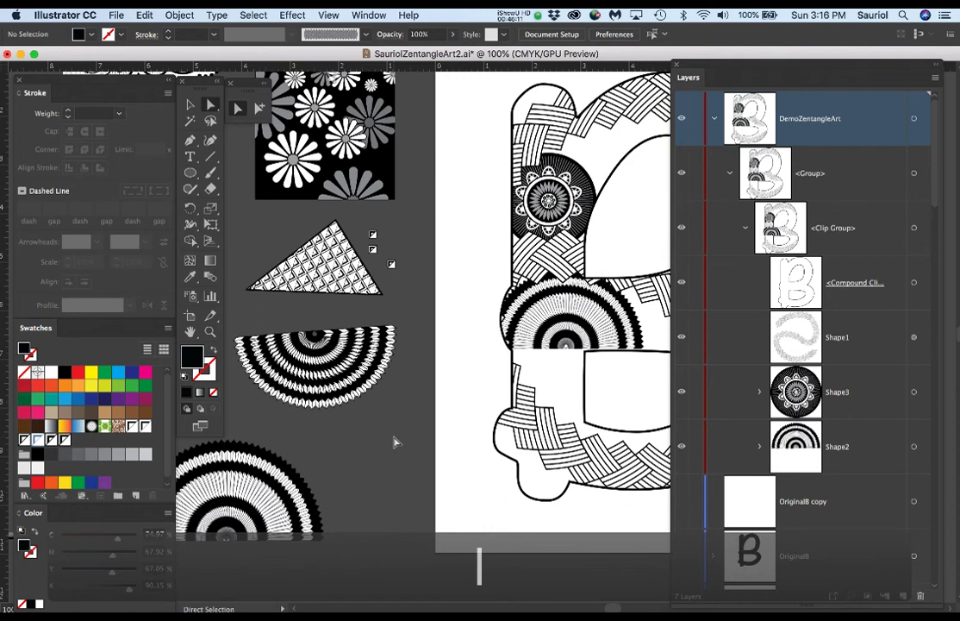
{"action": "key", "text": "l"}
{"action": "scroll", "coordinate": [392, 443], "scroll_direction": "down", "scroll_amount": 1}
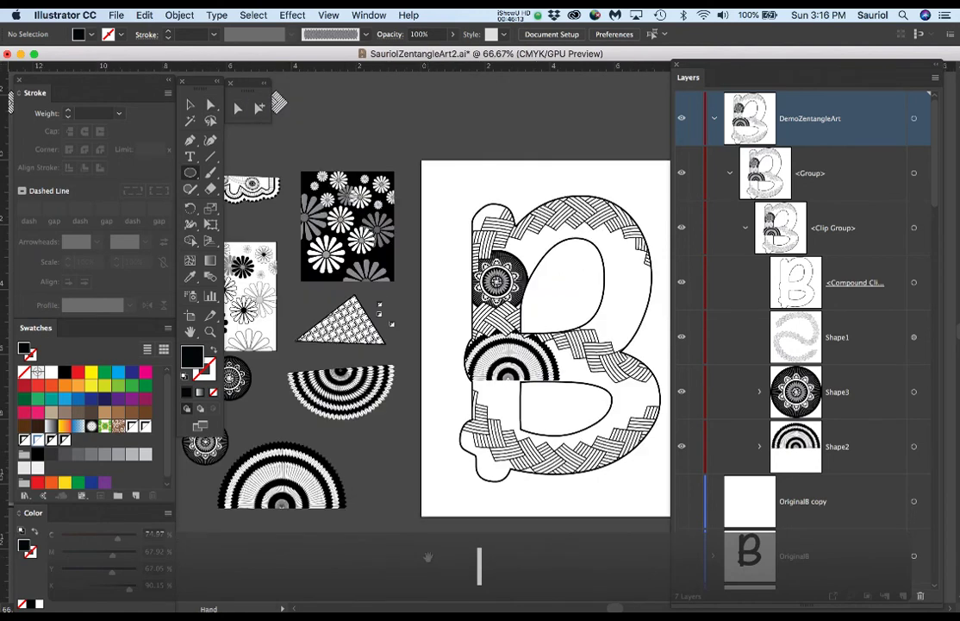
{"action": "scroll", "coordinate": [371, 466], "scroll_direction": "down", "scroll_amount": 5}
{"action": "scroll", "coordinate": [371, 465], "scroll_direction": "left", "scroll_amount": 2}
{"action": "mouse_move", "coordinate": [380, 470]}
{"action": "left_mouse_down"}
{"action": "mouse_move", "coordinate": [423, 525]}
{"action": "mouse_move", "coordinate": [432, 522]}
{"action": "left_mouse_up"}
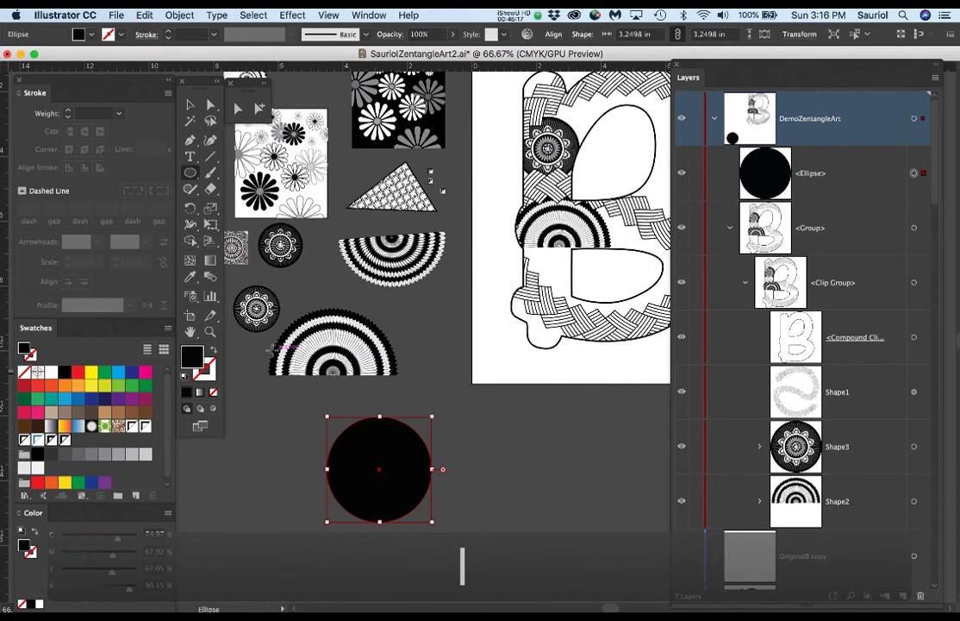
Fill the circle with the newly made square tile pattern.
{"action": "left_click", "coordinate": [65, 440]}
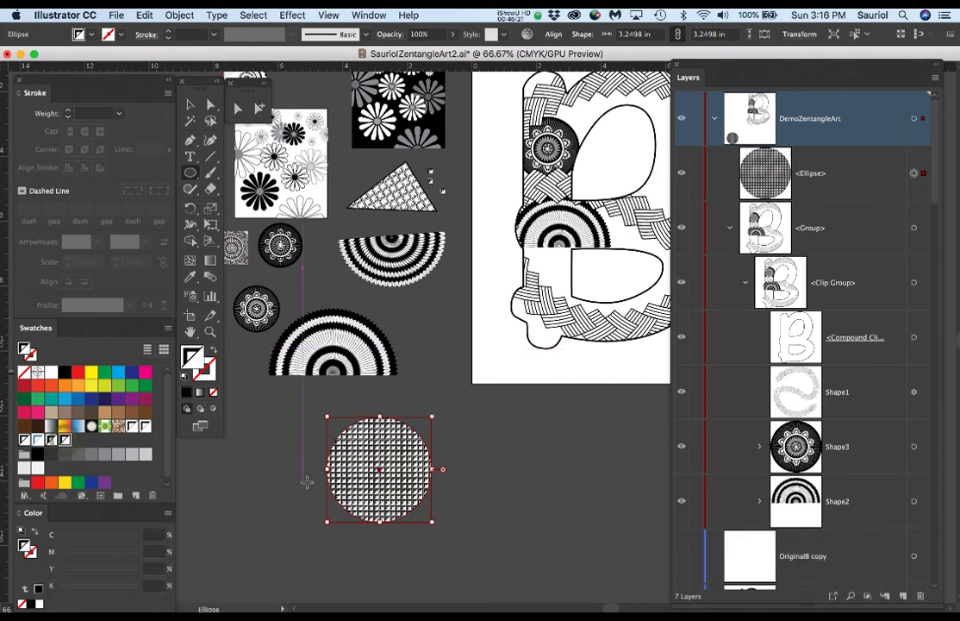
{"action": "scroll", "coordinate": [338, 469], "scroll_direction": "up", "scroll_amount": 1}
{"action": "scroll", "coordinate": [340, 469], "scroll_direction": "up", "scroll_amount": 2}
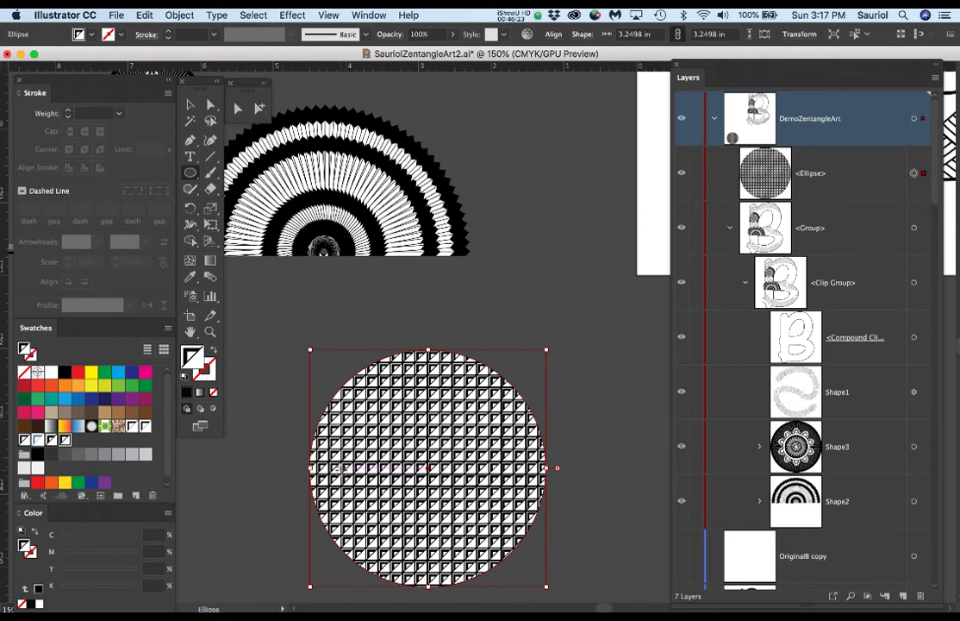
Give the patterned circle a black 3 pt stroke.
{"action": "scroll", "coordinate": [341, 469], "scroll_direction": "down", "scroll_amount": 1}
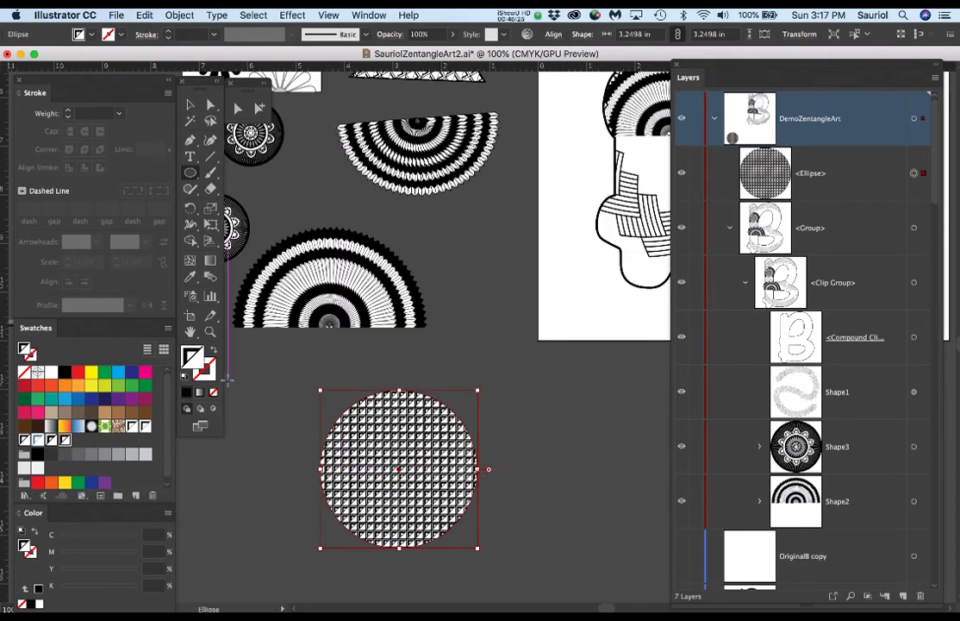
{"action": "left_click", "coordinate": [204, 369]}
{"action": "left_click", "coordinate": [186, 393]}
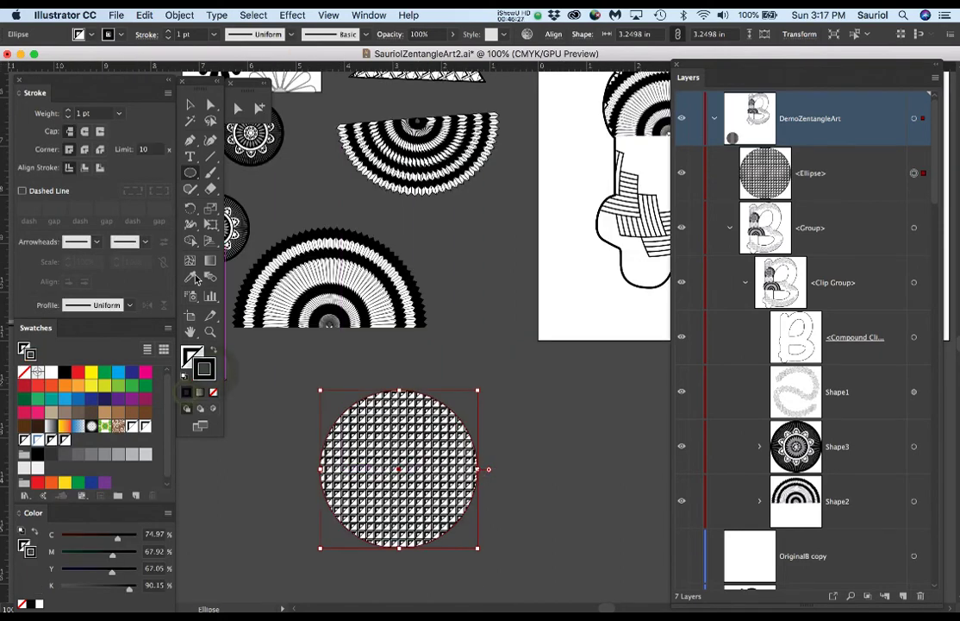
{"action": "left_click", "coordinate": [166, 33]}
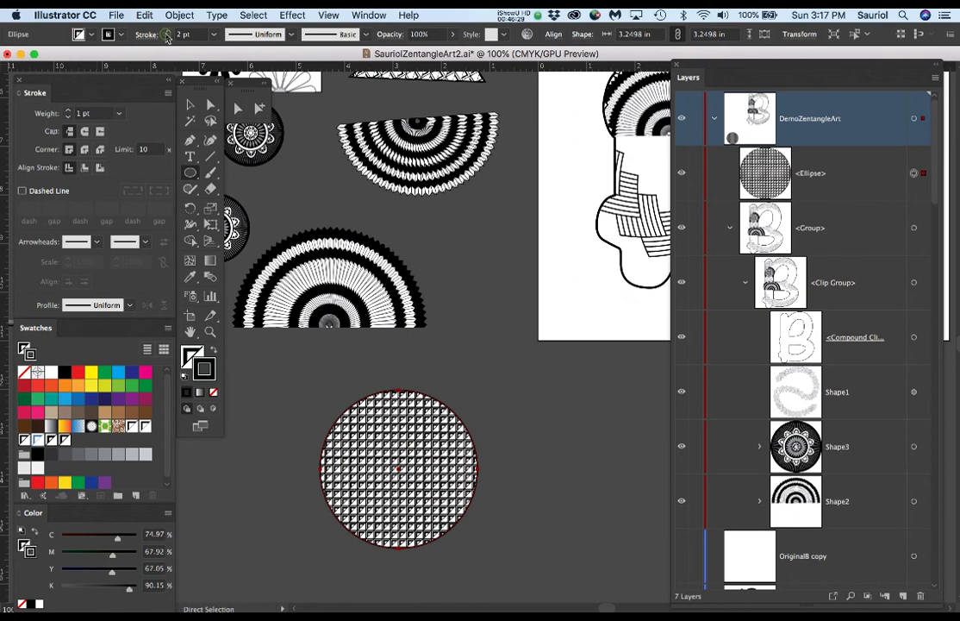
{"action": "left_click", "coordinate": [165, 33]}
Scale the patterned circle down to about 2.46 in and move it over the lower part of the letter B's stem.
{"action": "key", "text": "space"}
{"action": "mouse_move", "coordinate": [558, 452]}
{"action": "left_mouse_down"}
{"action": "mouse_move", "coordinate": [440, 464]}
{"action": "mouse_move", "coordinate": [448, 496]}
{"action": "left_mouse_up"}
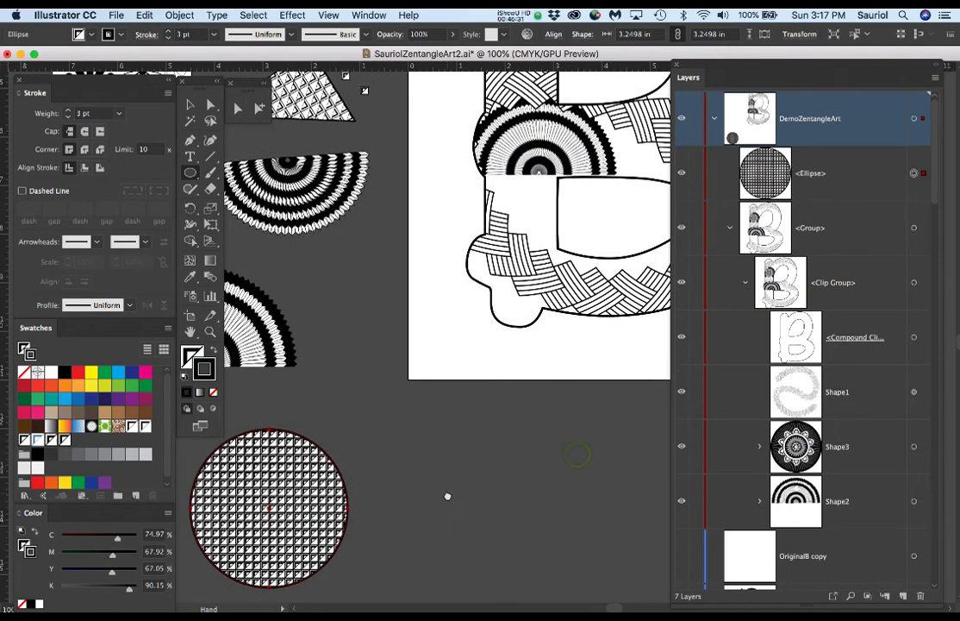
{"action": "key", "text": "ctrl"}
{"action": "mouse_move", "coordinate": [349, 590]}
{"action": "left_mouse_down"}
{"action": "mouse_move", "coordinate": [340, 560]}
{"action": "mouse_move", "coordinate": [308, 523]}
{"action": "left_mouse_up"}
{"action": "left_click", "coordinate": [280, 498]}
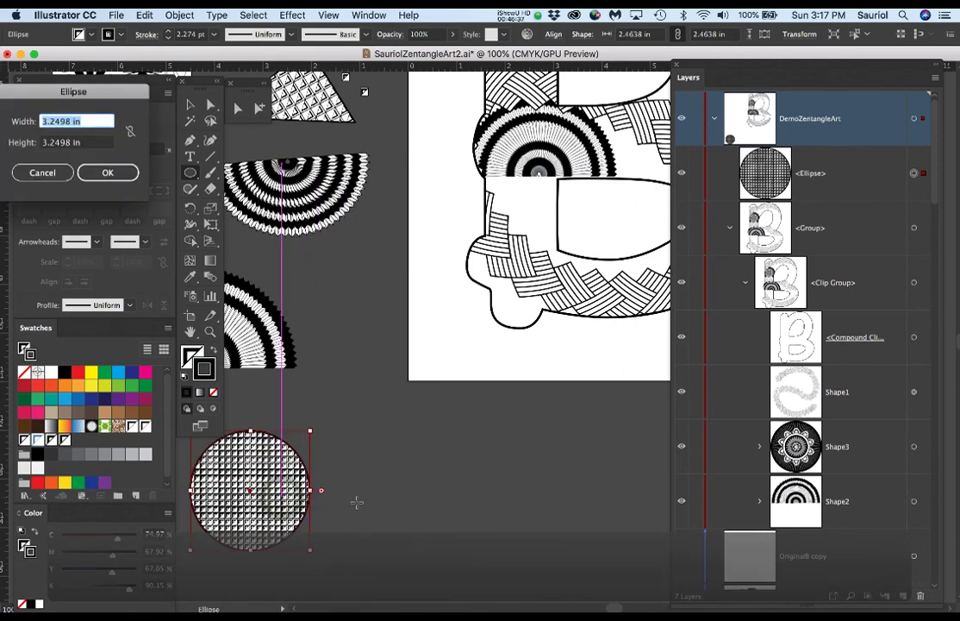
{"action": "left_click", "coordinate": [72, 173]}
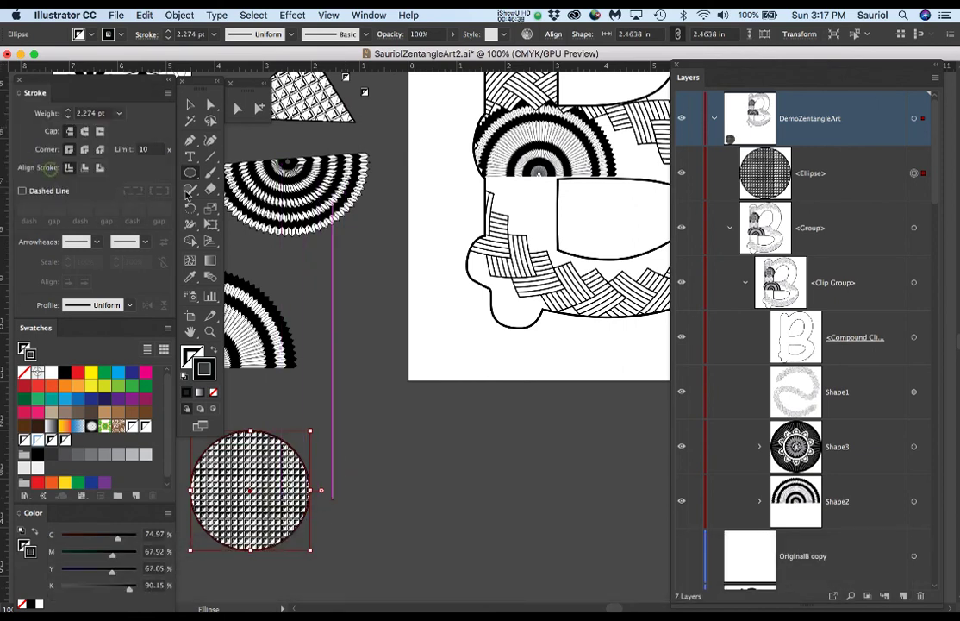
{"action": "key", "text": "e"}
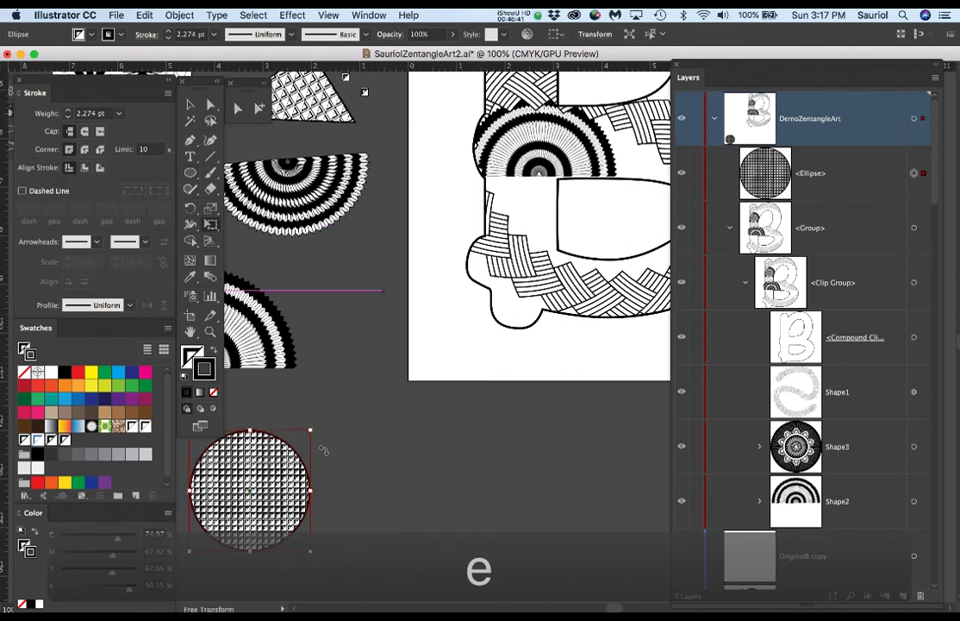
{"action": "left_click_drag", "start_coordinate": [288, 474], "coordinate": [563, 203]}
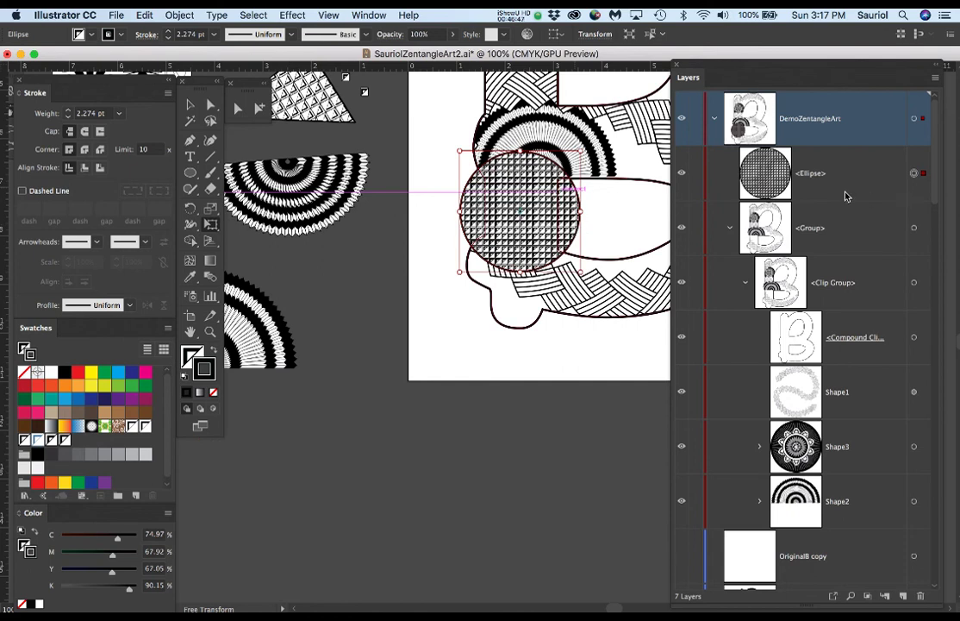
Rename the circle's layer item Shape4 and move it into the letter B's clip group, below Shape2.
{"action": "left_click", "coordinate": [823, 177]}
{"action": "double_click", "coordinate": [823, 177]}
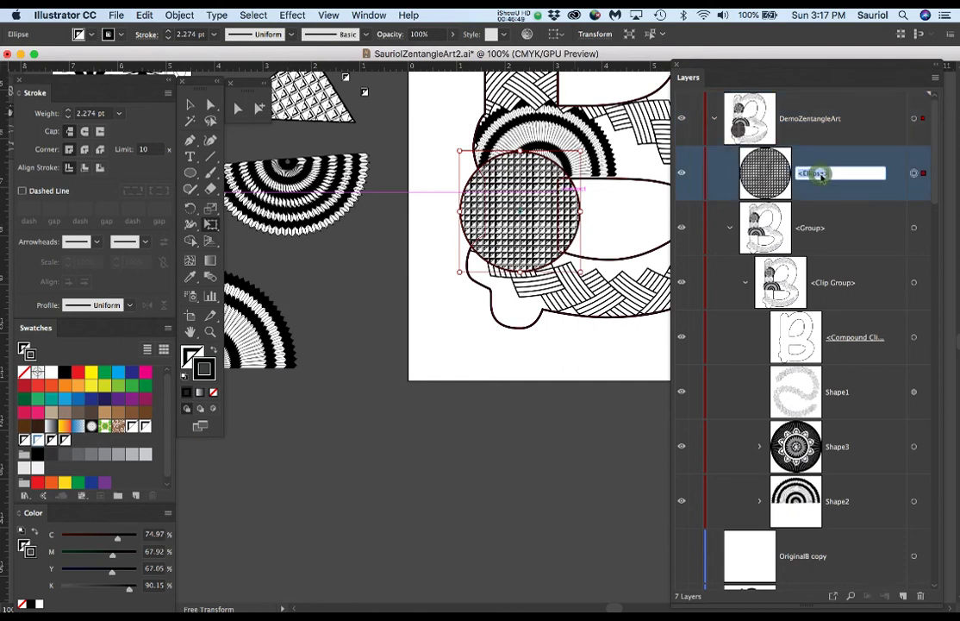
{"action": "type", "text": "Sha"}
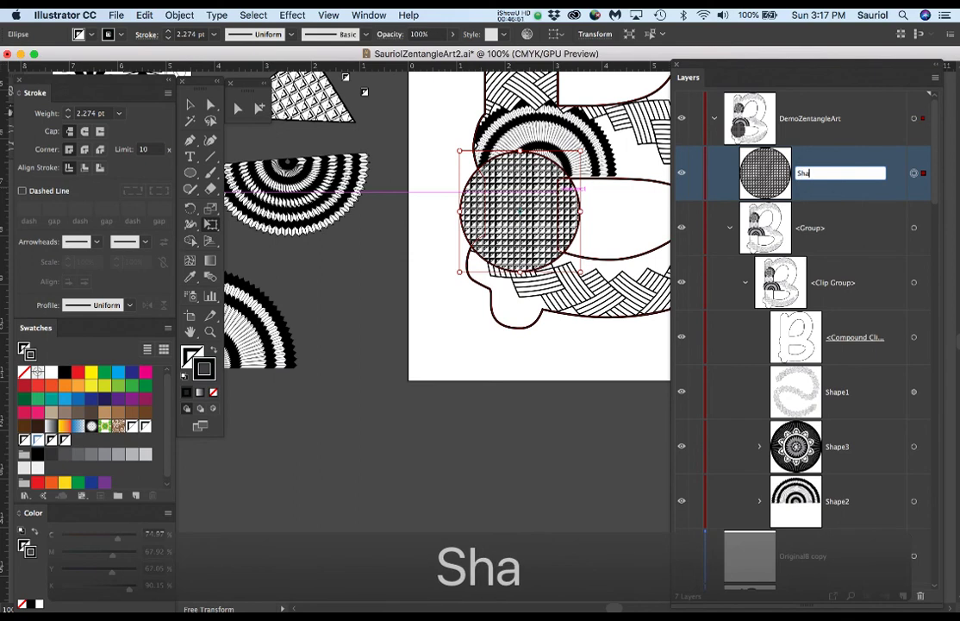
{"action": "type", "text": "pe4"}
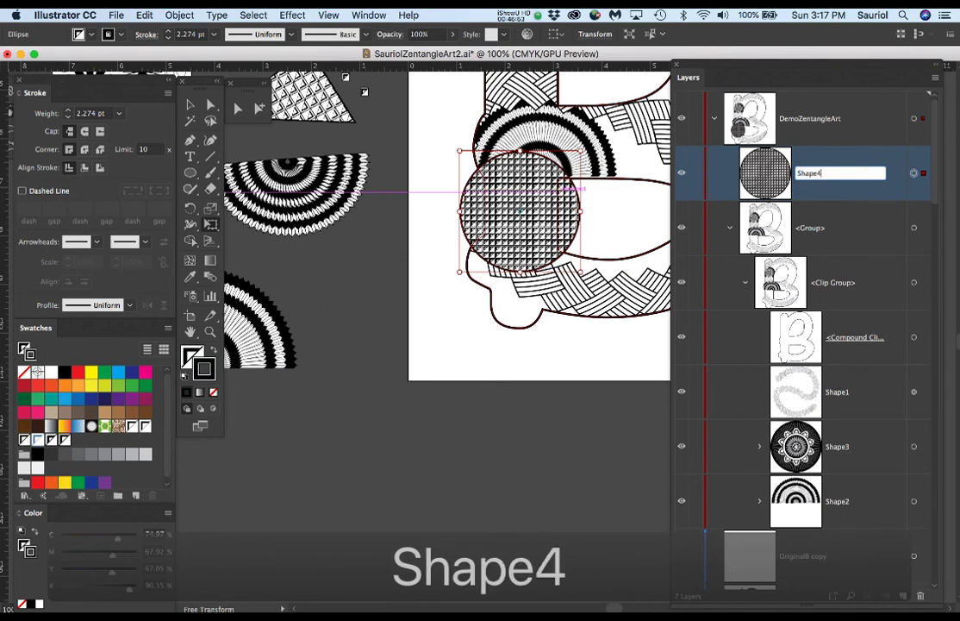
{"action": "key", "text": "Return"}
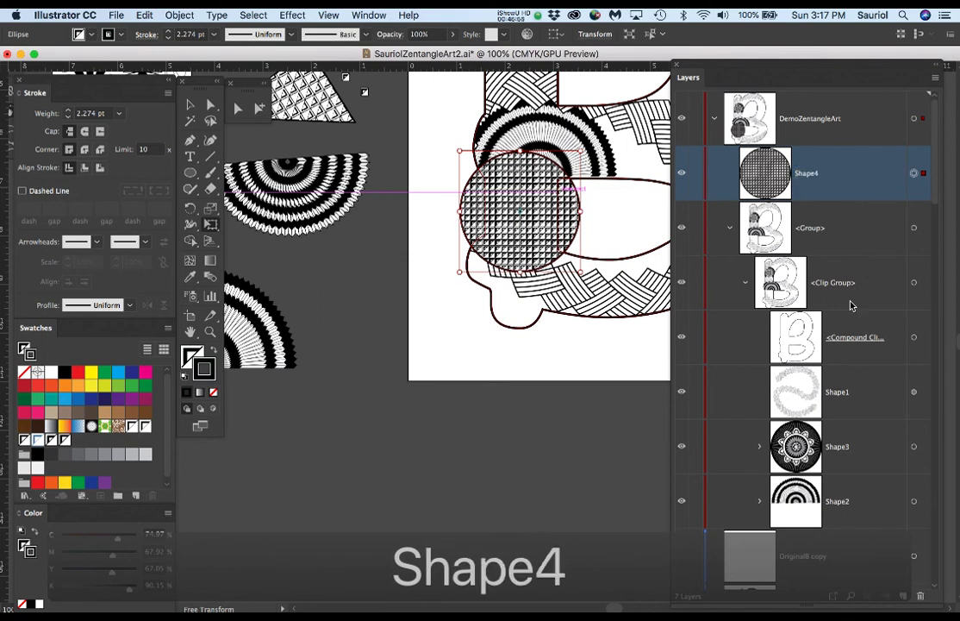
{"action": "left_click_drag", "start_coordinate": [842, 194], "coordinate": [854, 528]}
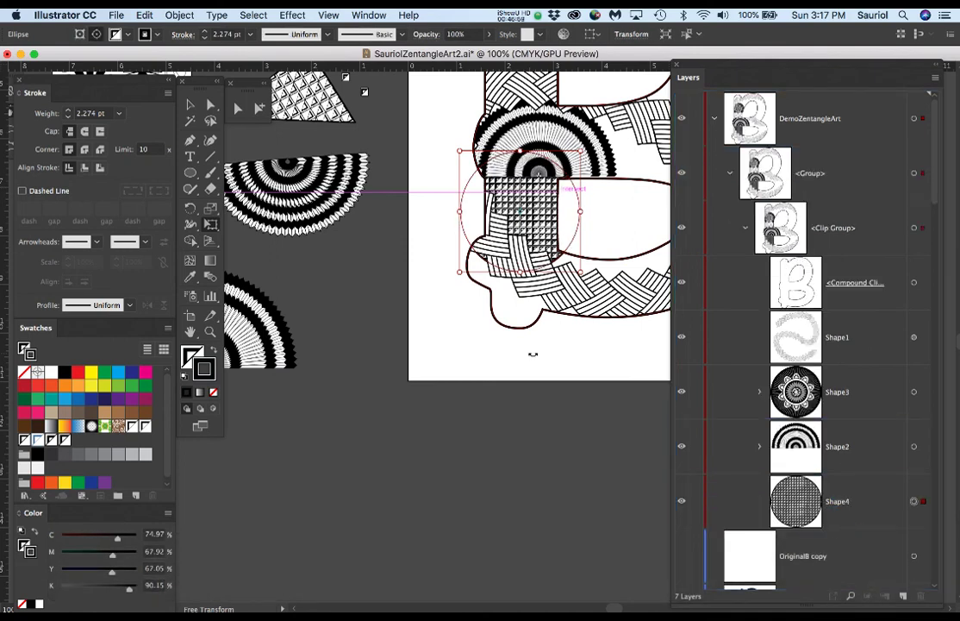